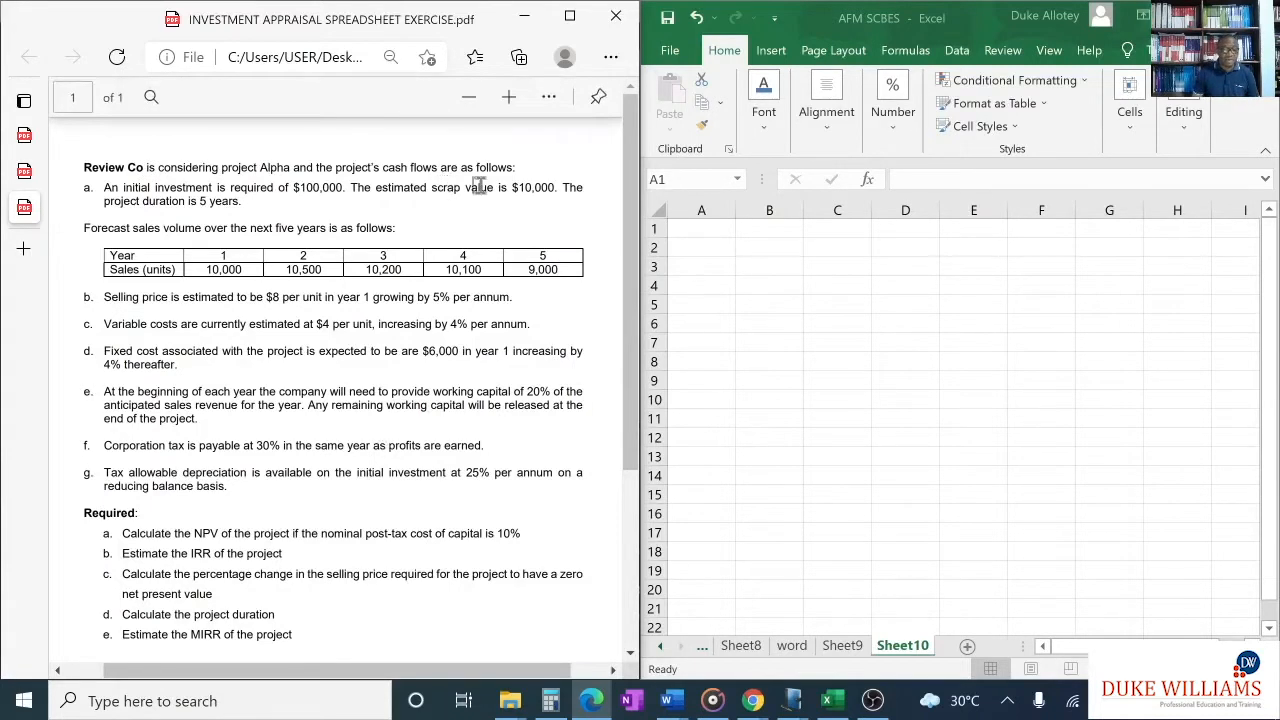
- Highlight the $100,000 initial investment, the $10,000 scrap value and the 5 years duration in item a of the exercise
left_click_drag(292, 187, 348, 187)
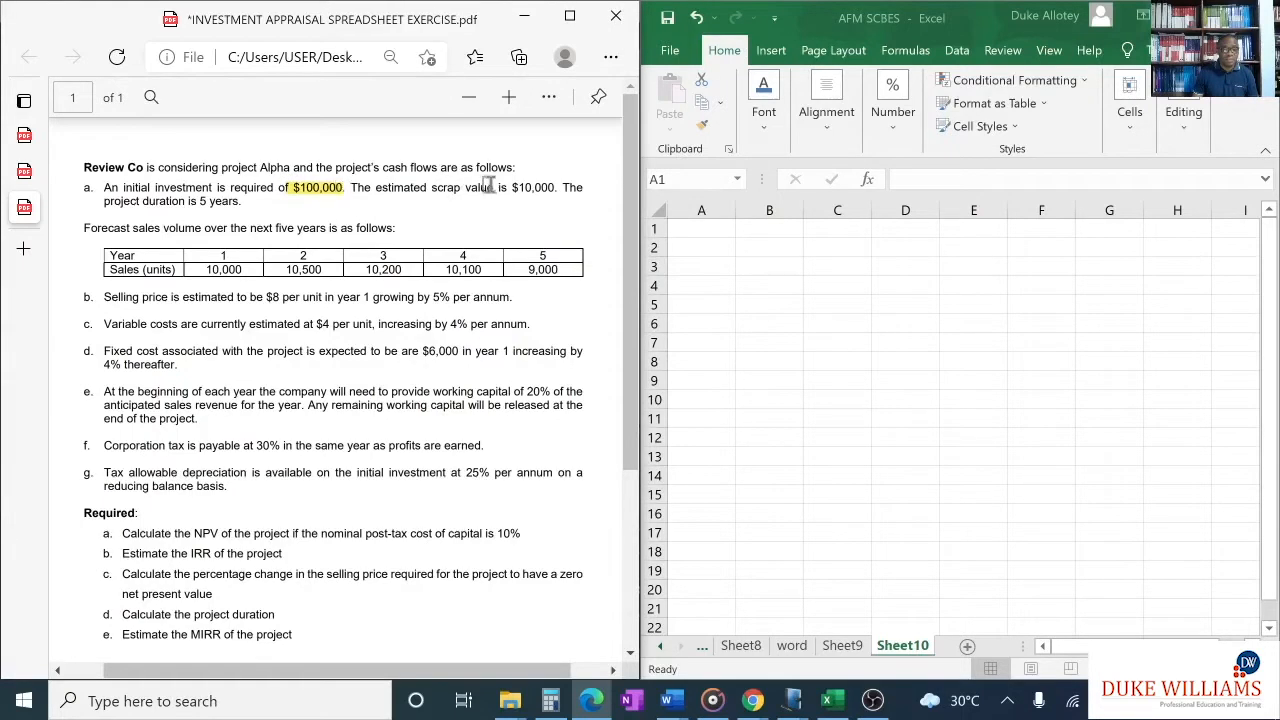
left_click_drag(499, 187, 549, 184)
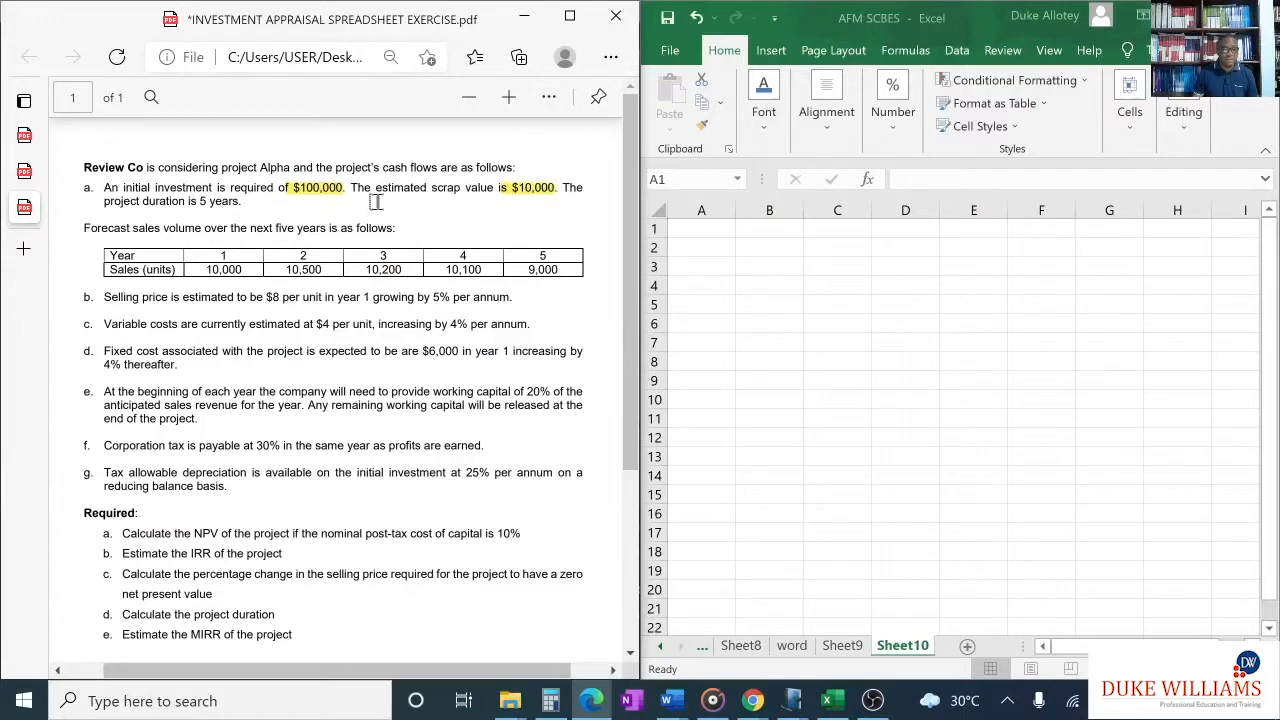
left_click_drag(200, 199, 240, 201)
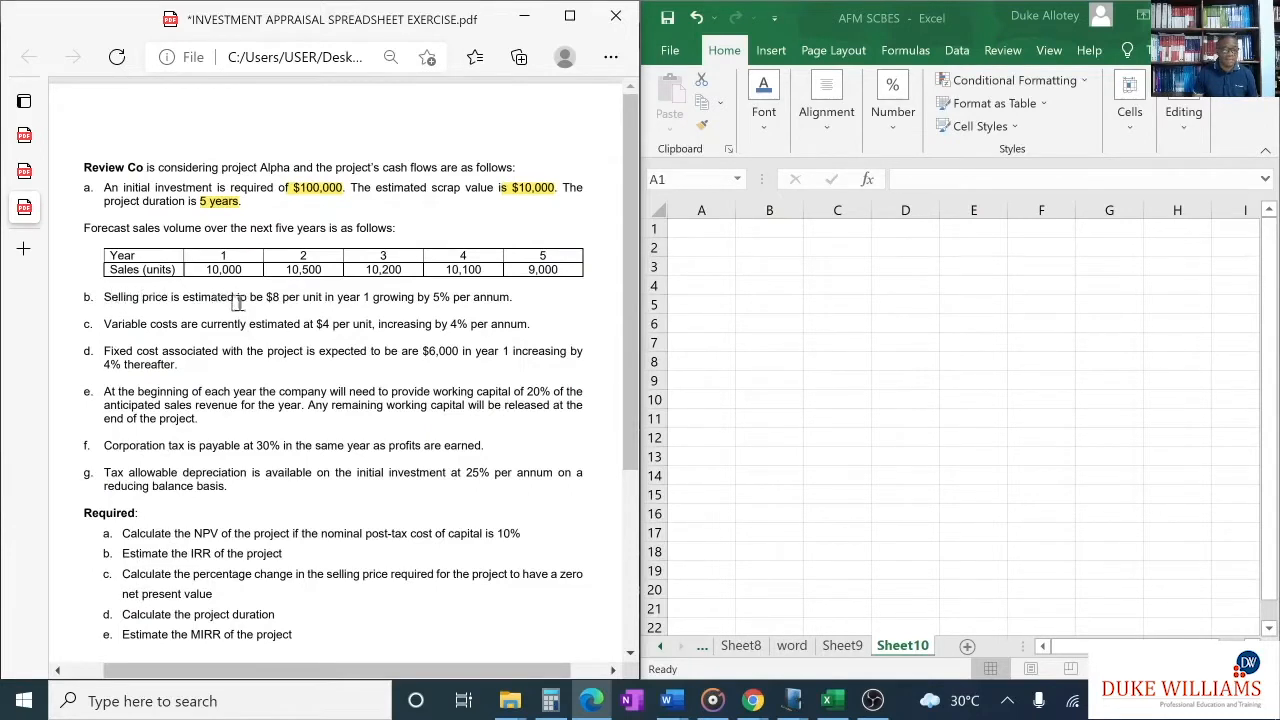
- Highlight the $8 year 1 selling price with 5% per annum growth and the currently estimated $4 variable cost with 4% per annum growth
left_click_drag(267, 297, 371, 297)
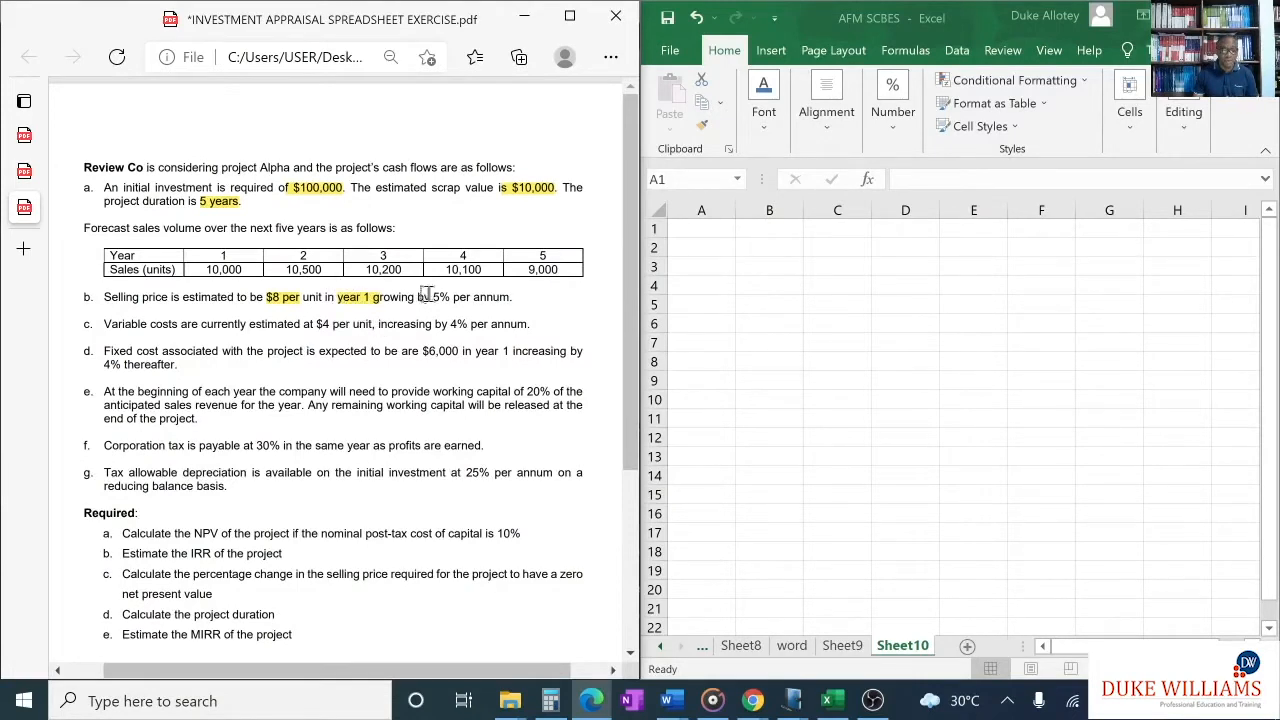
left_click_drag(432, 297, 512, 297)
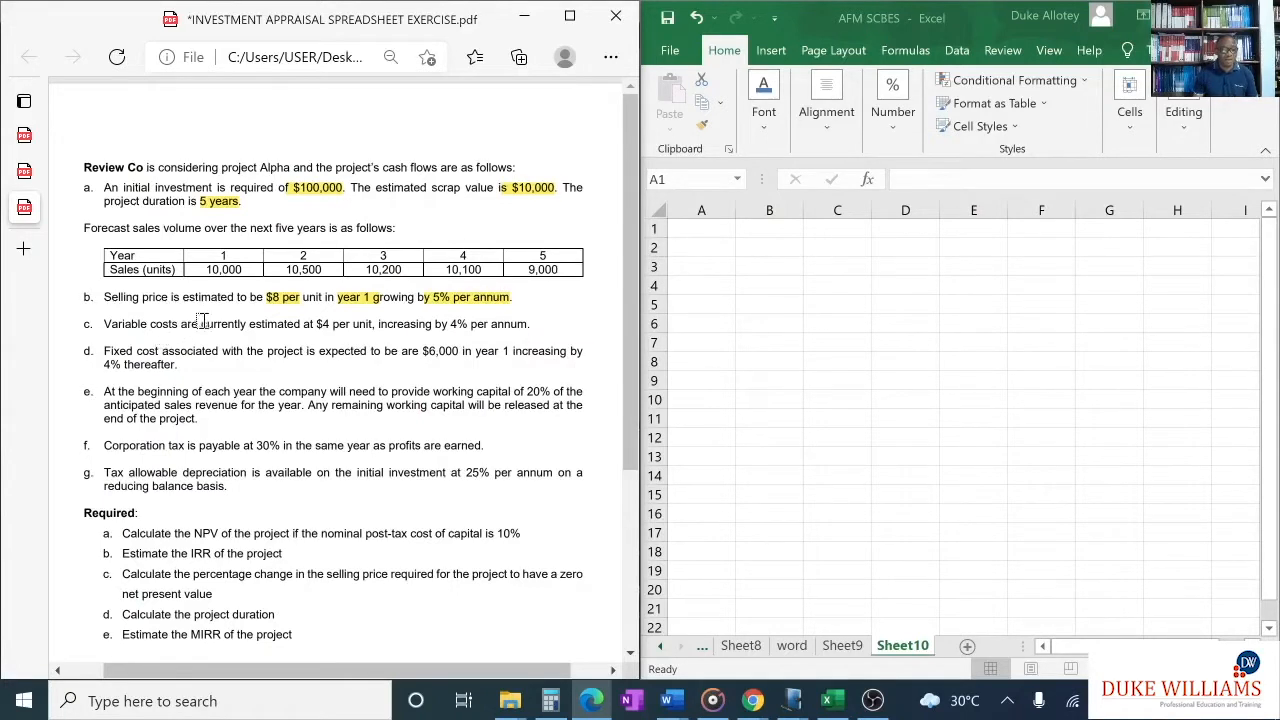
left_click_drag(202, 323, 372, 323)
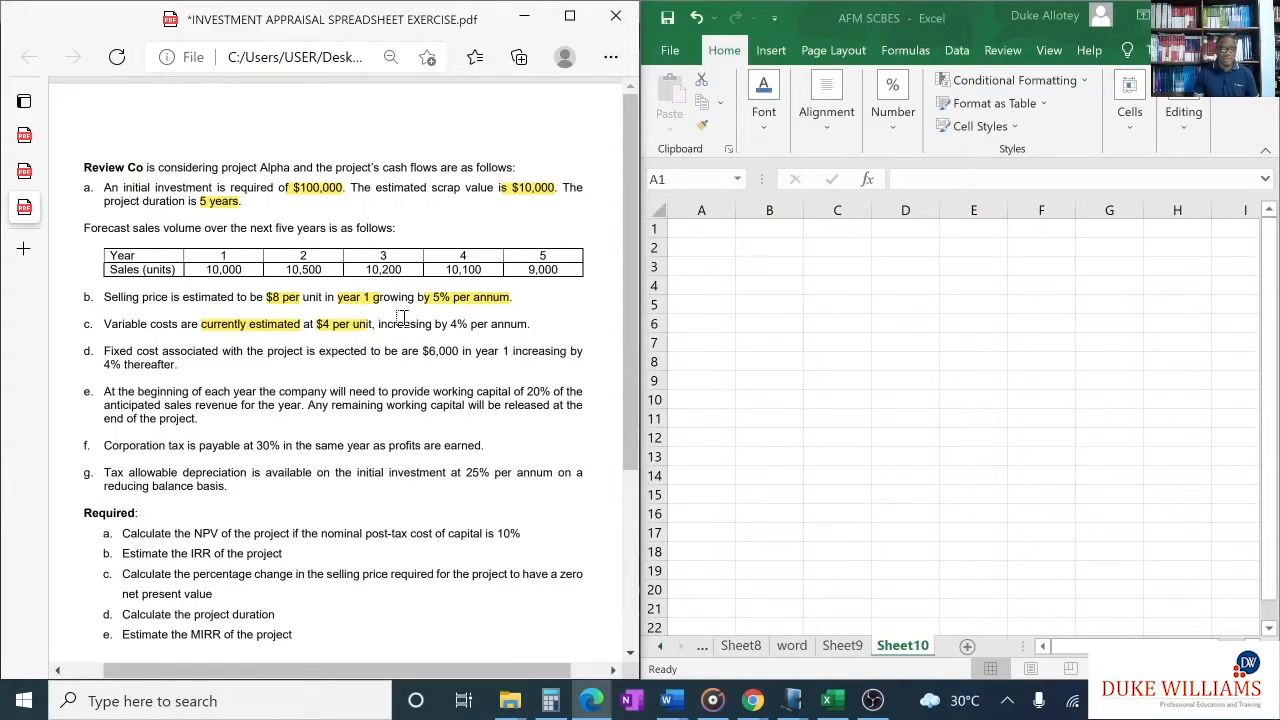
left_click_drag(449, 323, 531, 323)
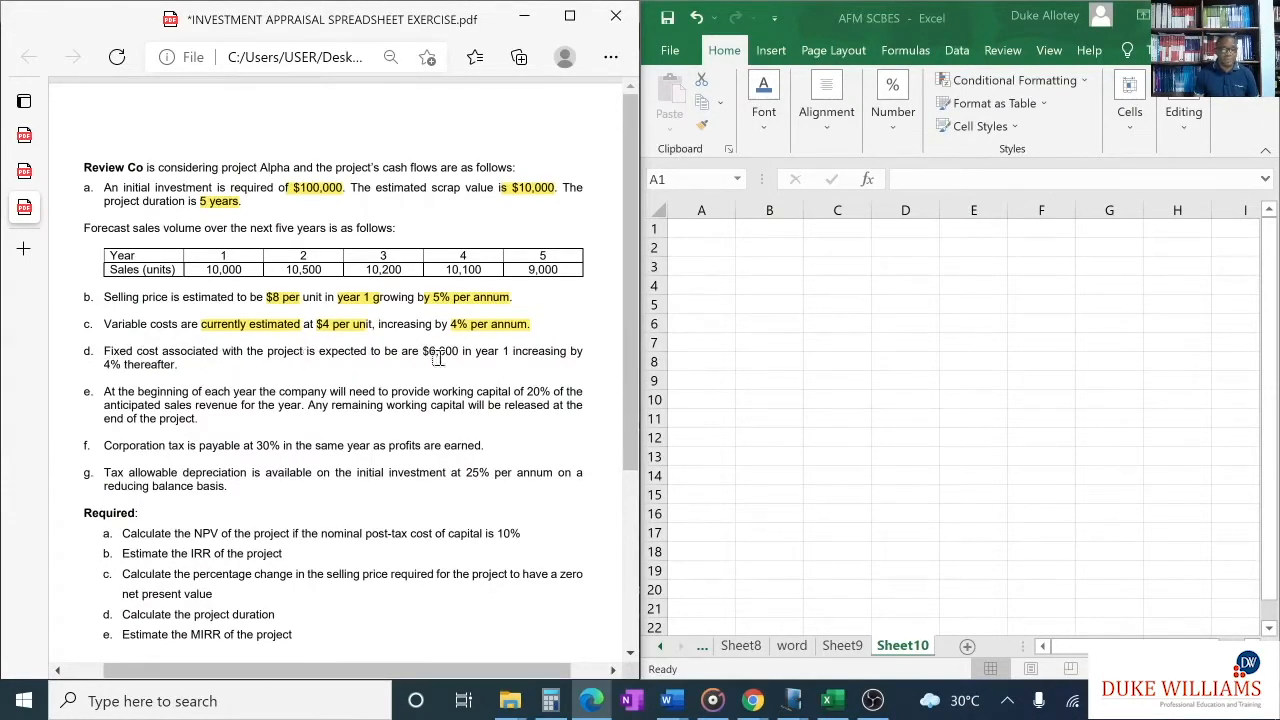
- Highlight the fixed cost's "$6,000 in year 1" and "4% thereafter", plus the working capital's 20% and "will be released at the"
left_click_drag(422, 346, 510, 354)
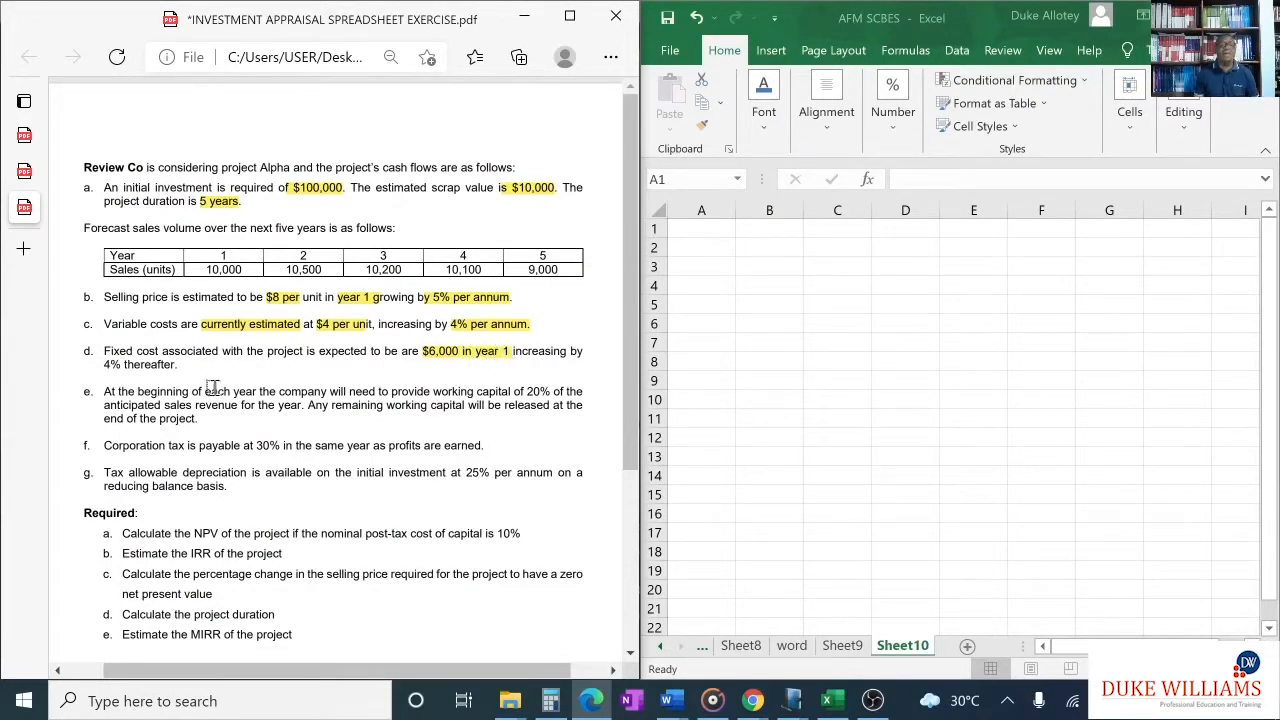
left_click_drag(106, 366, 175, 366)
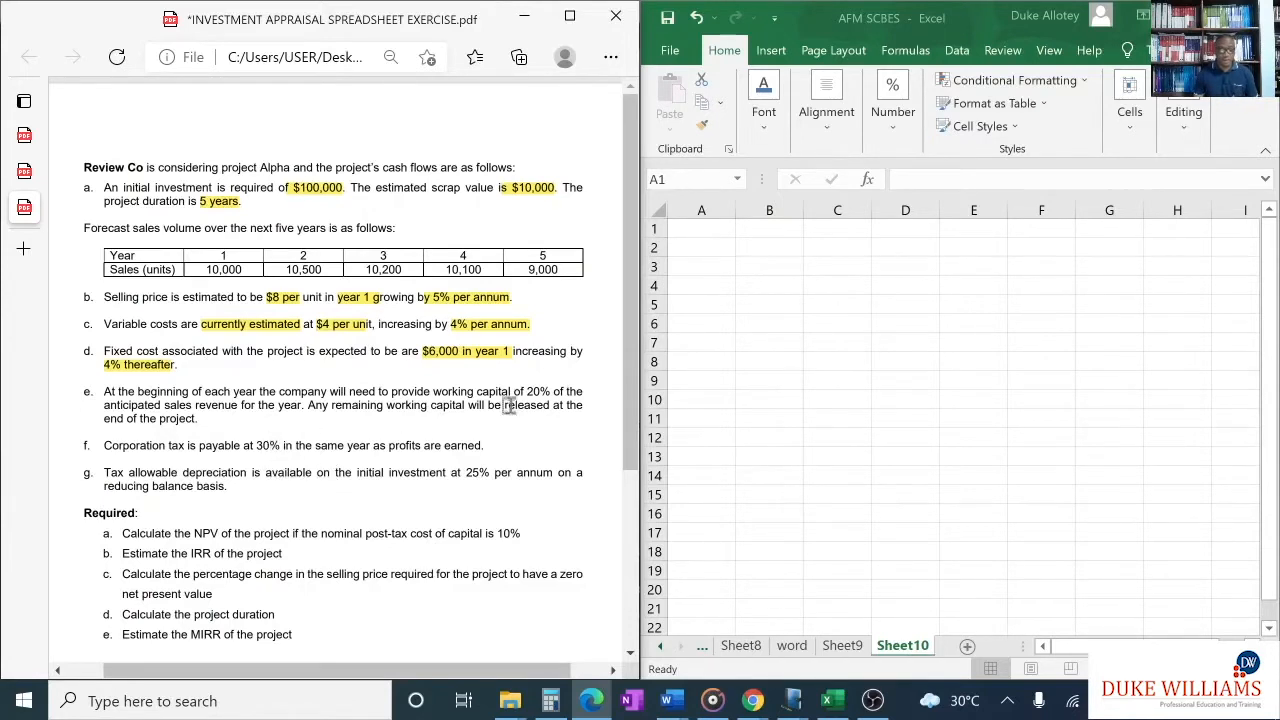
left_click_drag(525, 391, 549, 392)
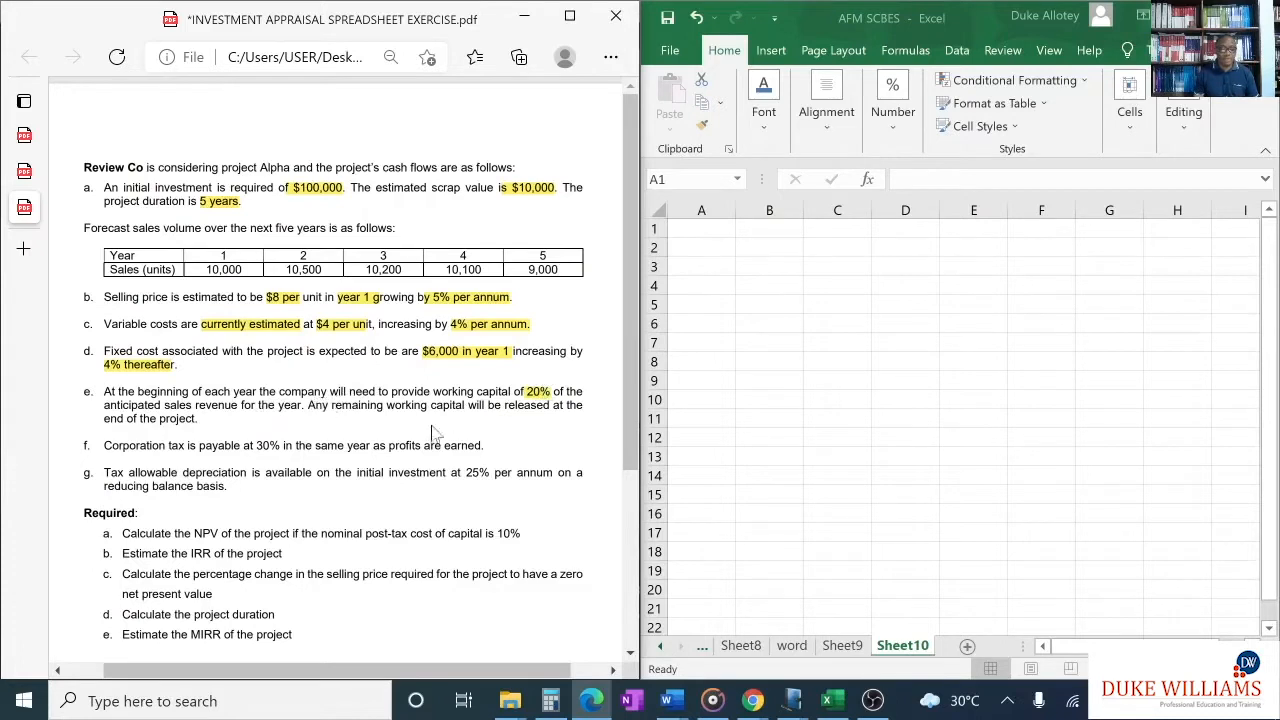
left_click_drag(467, 405, 583, 405)
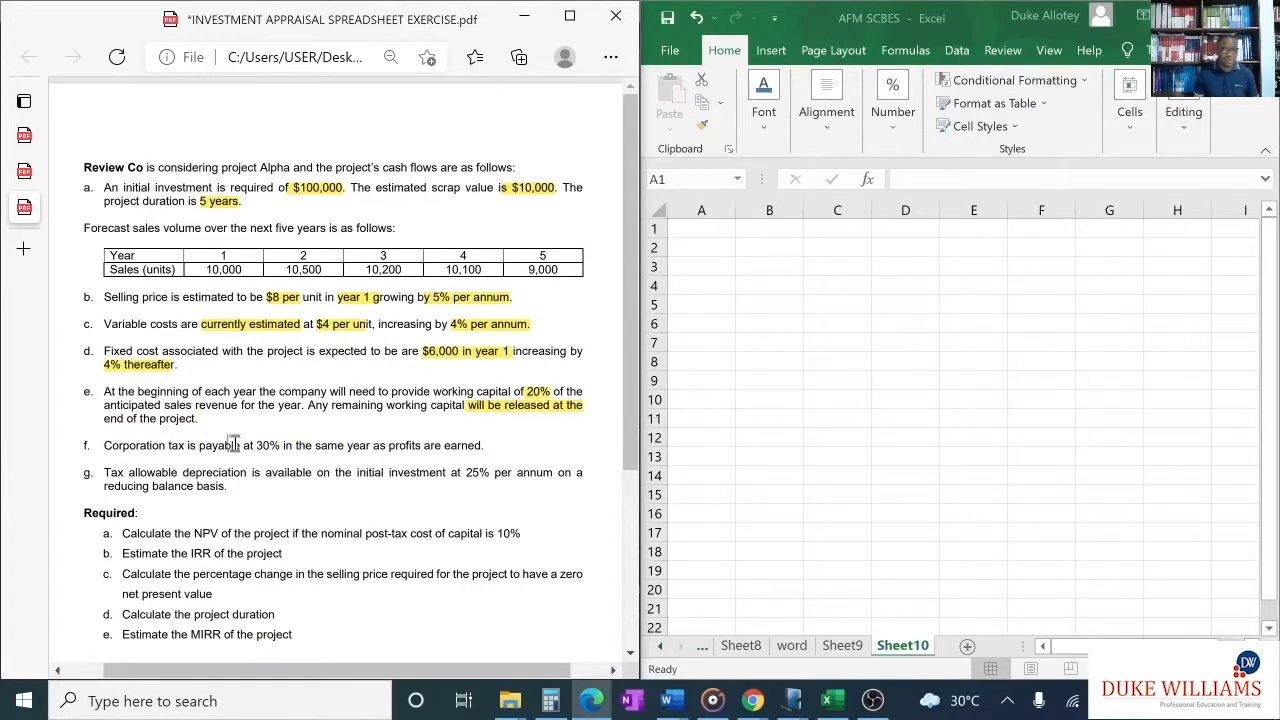
- Highlight the 30% tax rate and its timing in item f, and "Tax allowable depreciation", "initial investment at" and "reducing balance basis" in item g
left_click_drag(256, 445, 283, 445)
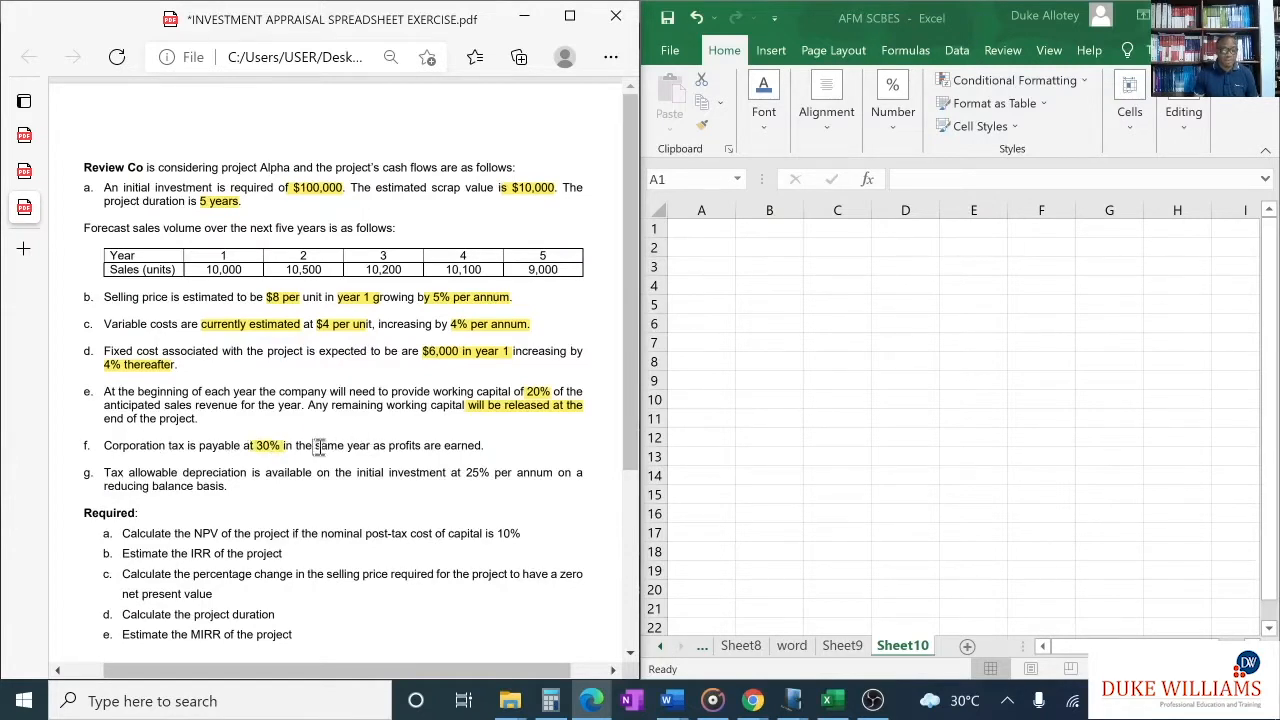
left_click_drag(318, 445, 483, 445)
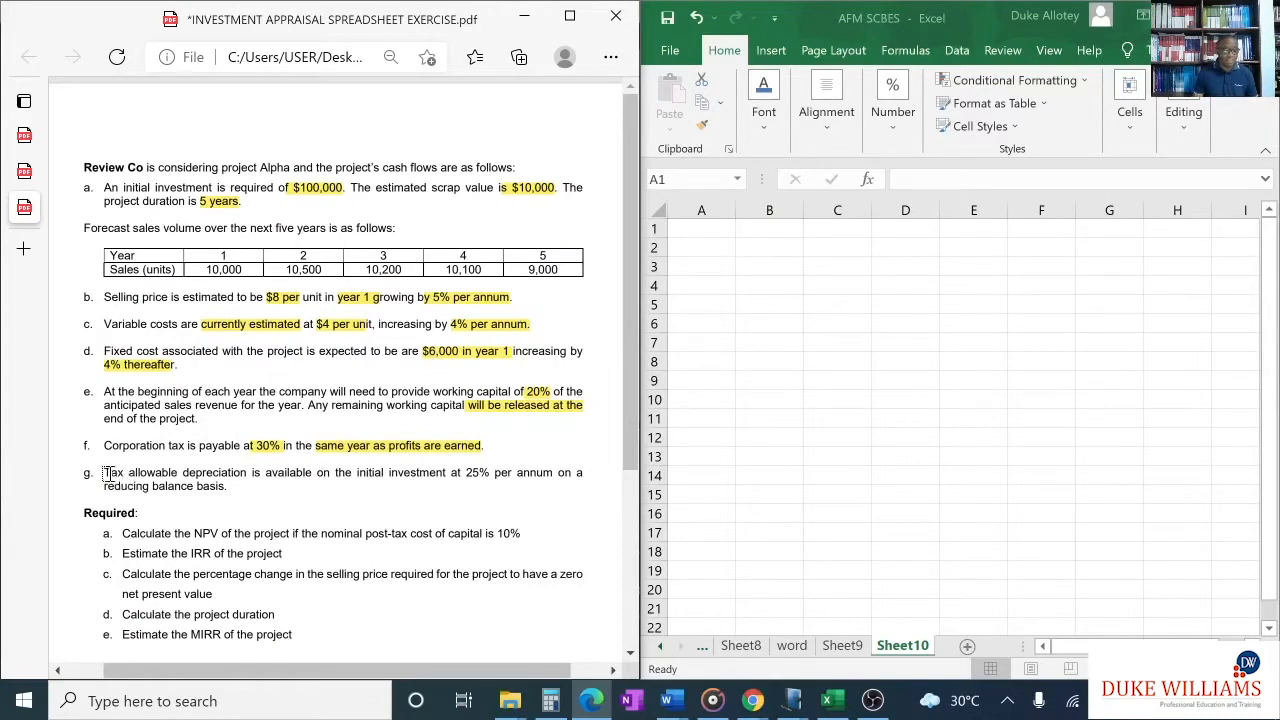
left_click_drag(106, 474, 247, 474)
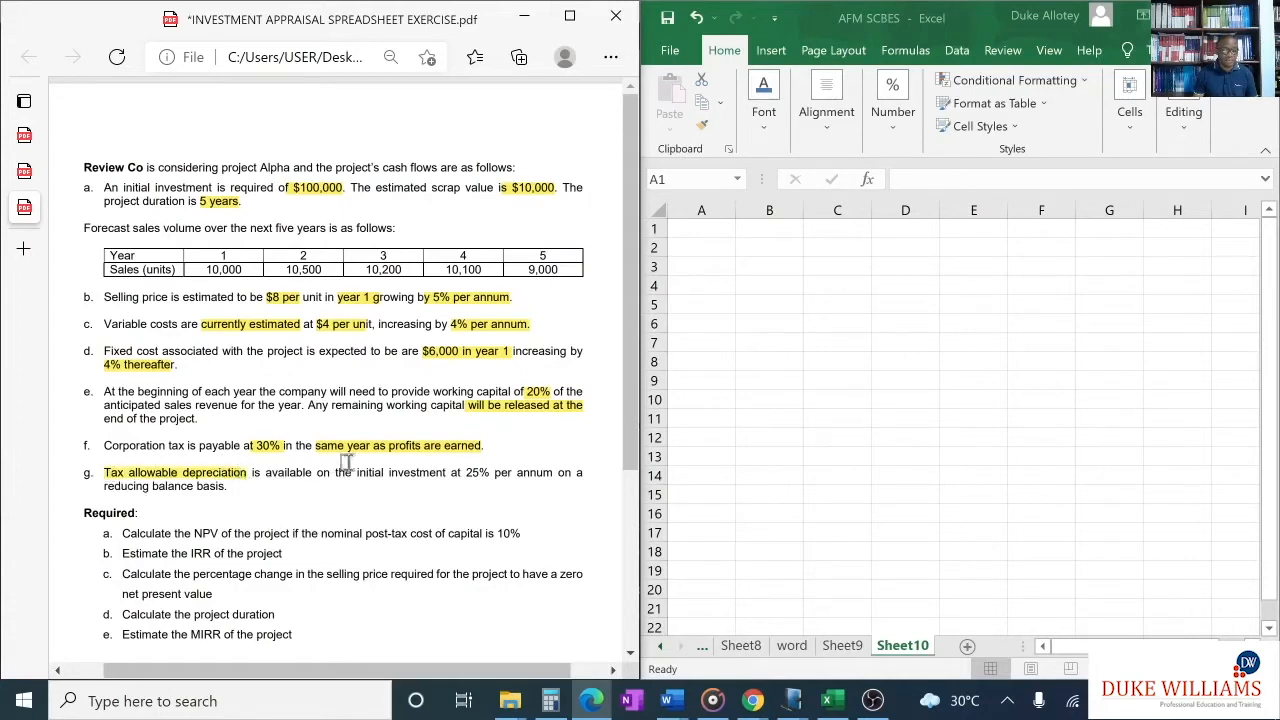
left_click_drag(358, 474, 470, 474)
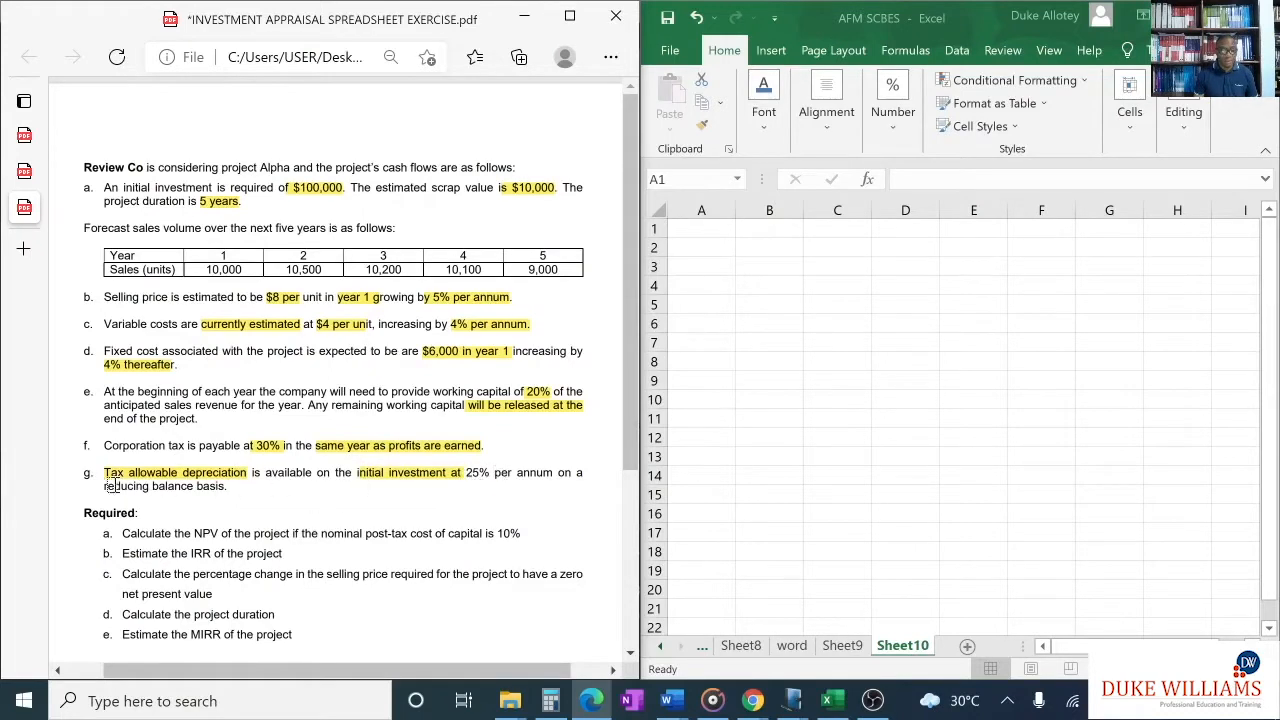
left_click_drag(104, 486, 222, 487)
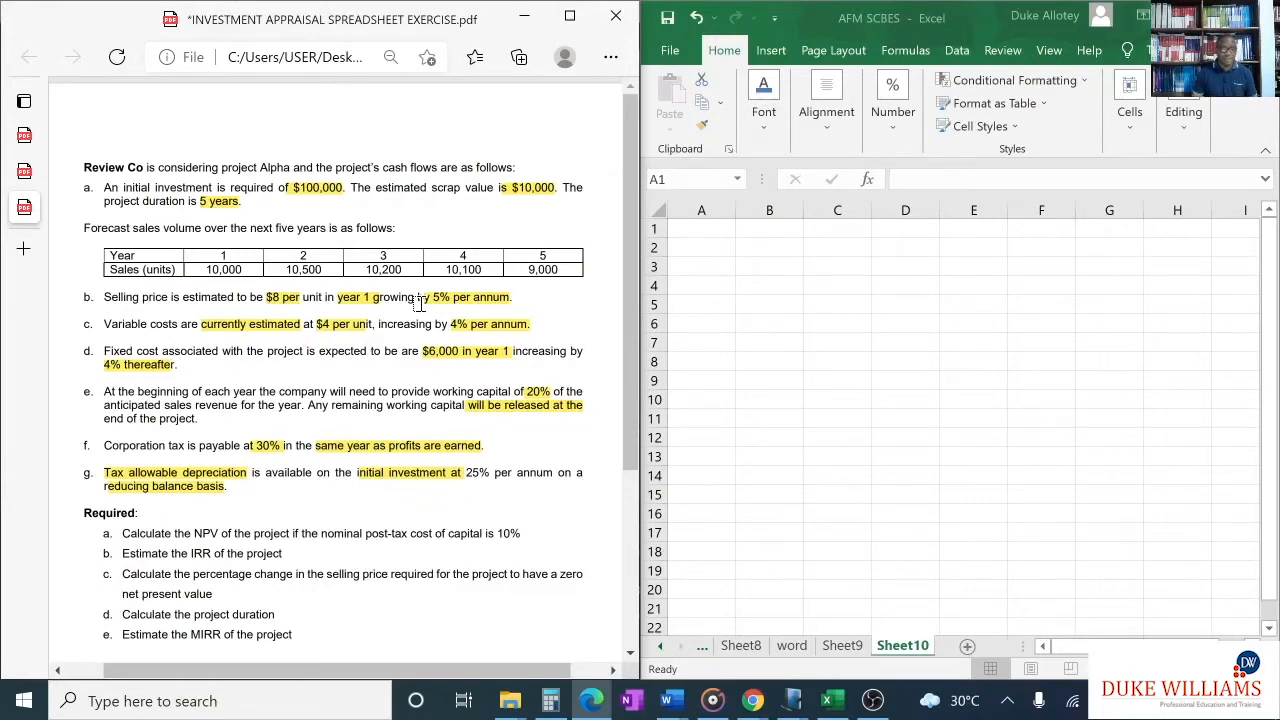
- Switch to the AFM handwritten rough work PDF, add a red exclamation stroke after "MUST KNOW" in the NPV proforma and circle the note
scroll(387, 345, "down", 1)
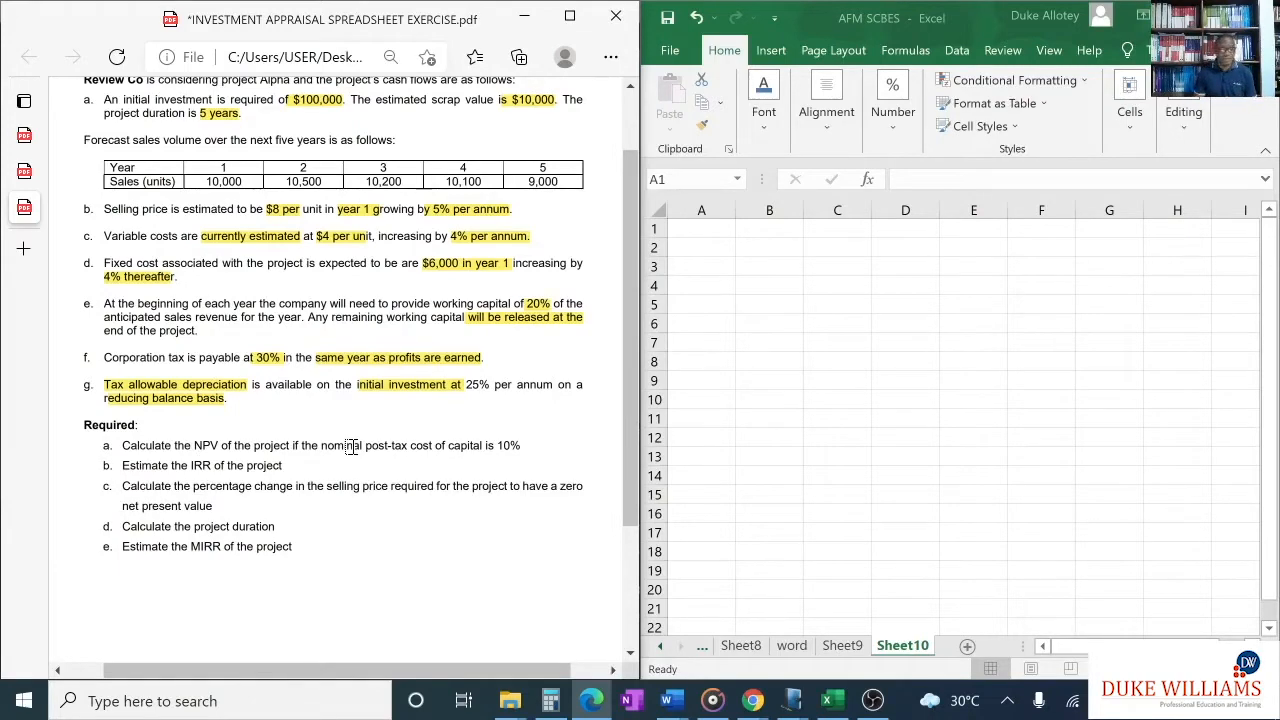
scroll(352, 447, "up", 2)
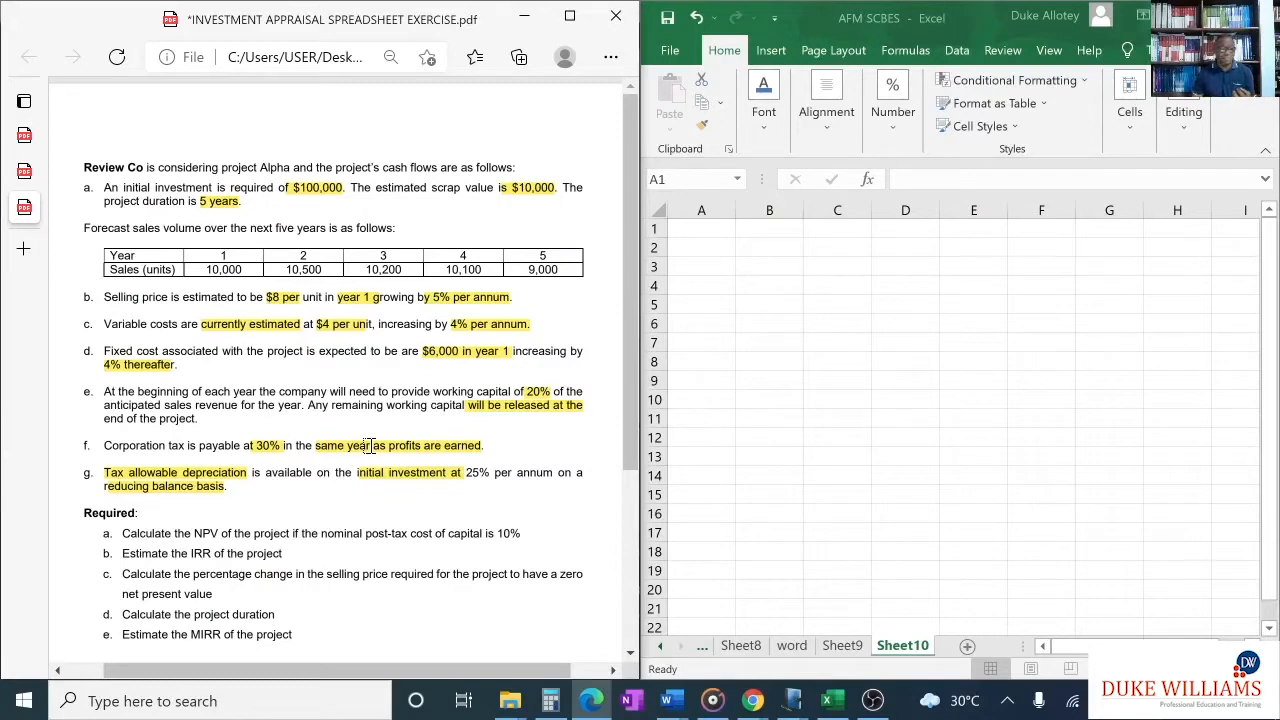
left_click(30, 176)
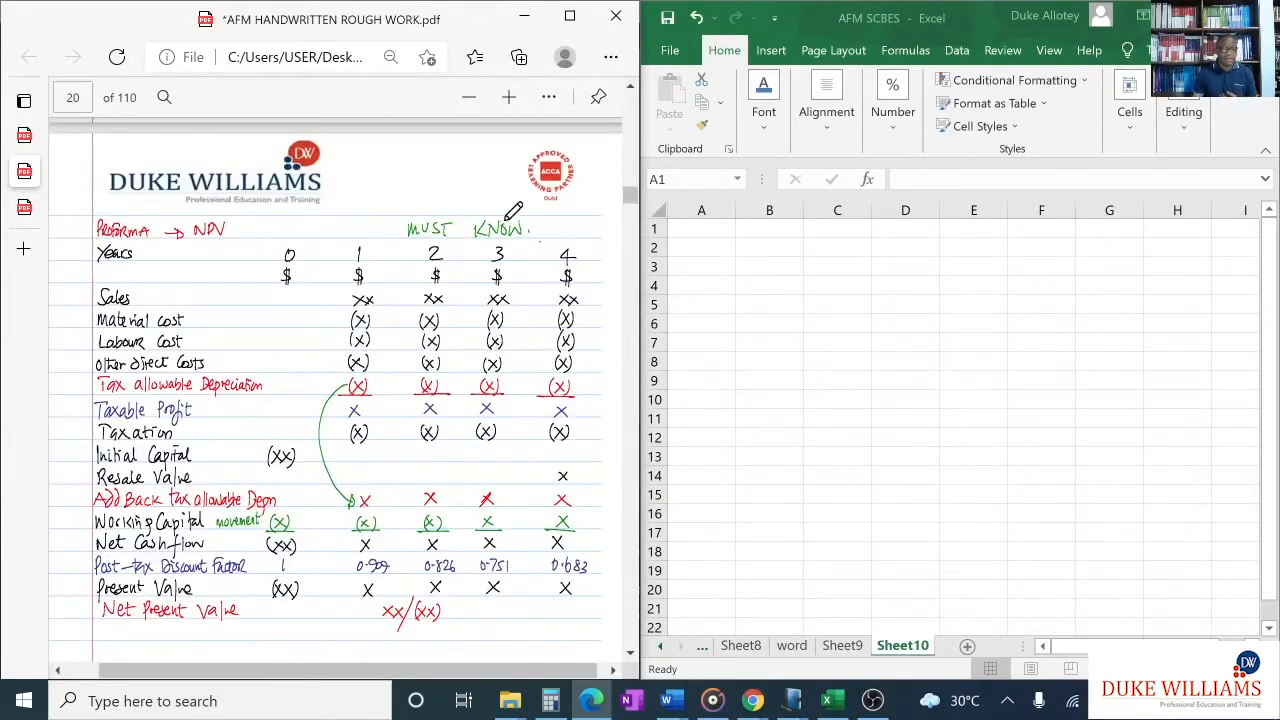
left_click_drag(533, 216, 533, 228)
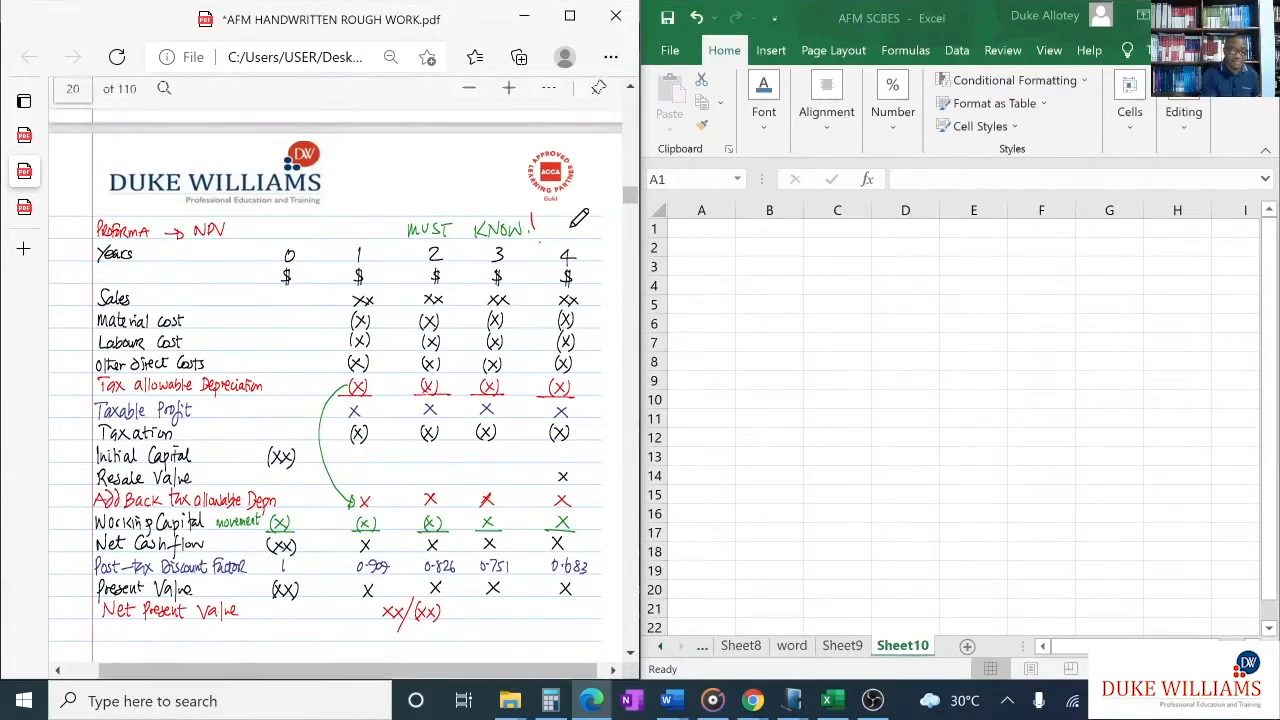
mouse_move(544, 195)
left_mouse_down()
mouse_move(432, 200)
mouse_move(448, 242)
mouse_move(470, 192)
left_mouse_up()
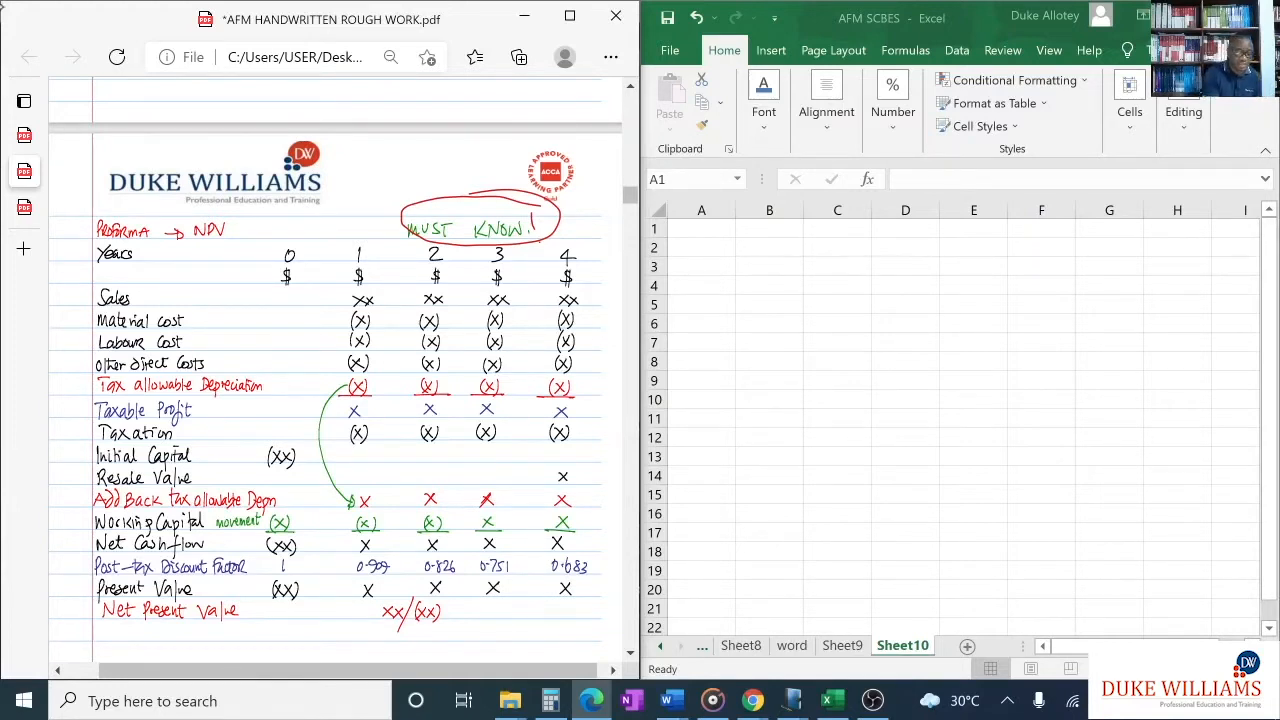
- Draw red marks beside the Tax allowable Depreciation and Add Back tax allowable Depn rows of the NPV proforma
mouse_move(77, 394)
left_mouse_down()
mouse_move(91, 391)
mouse_move(77, 391)
left_mouse_up()
mouse_move(74, 490)
left_mouse_down()
mouse_move(77, 504)
mouse_move(72, 486)
mouse_move(86, 480)
mouse_move(66, 498)
left_mouse_up()
mouse_move(86, 374)
left_mouse_down()
mouse_move(74, 394)
mouse_move(90, 376)
left_mouse_up()
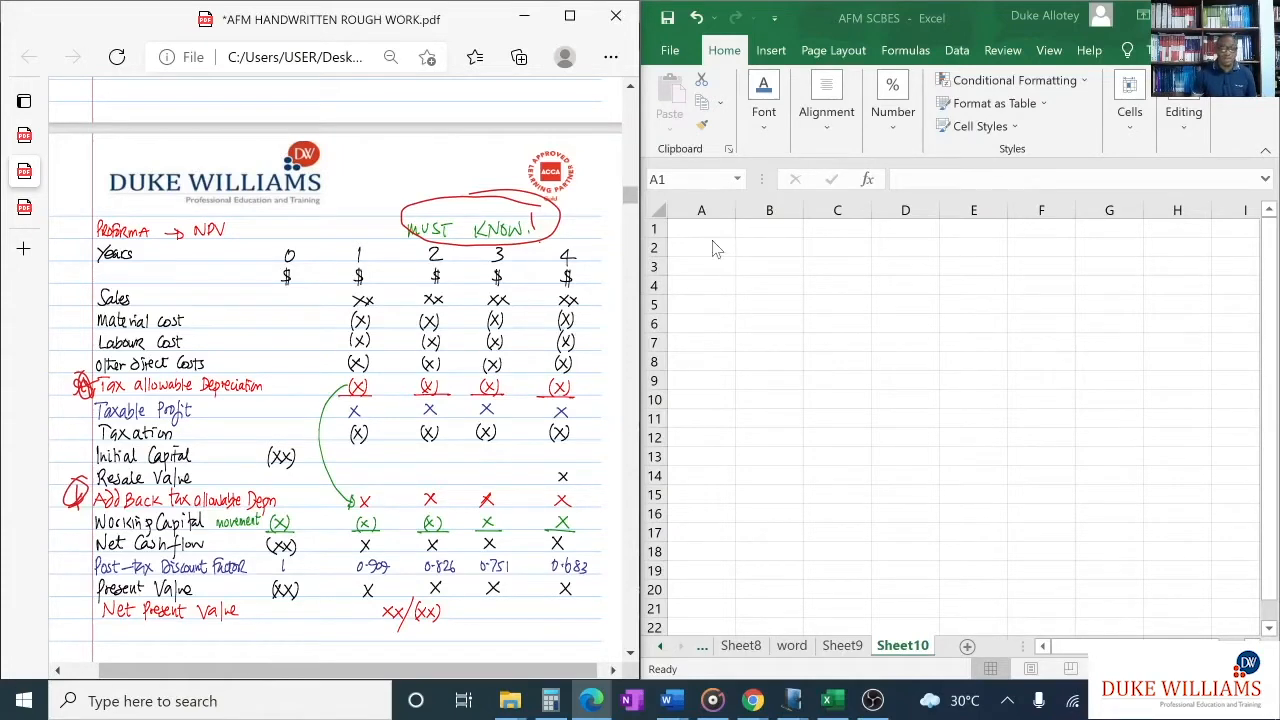
- Return to the investment appraisal exercise PDF and enter the title "REVIEW CO" in cell A1 of the blank Excel sheet
left_click(24, 207)
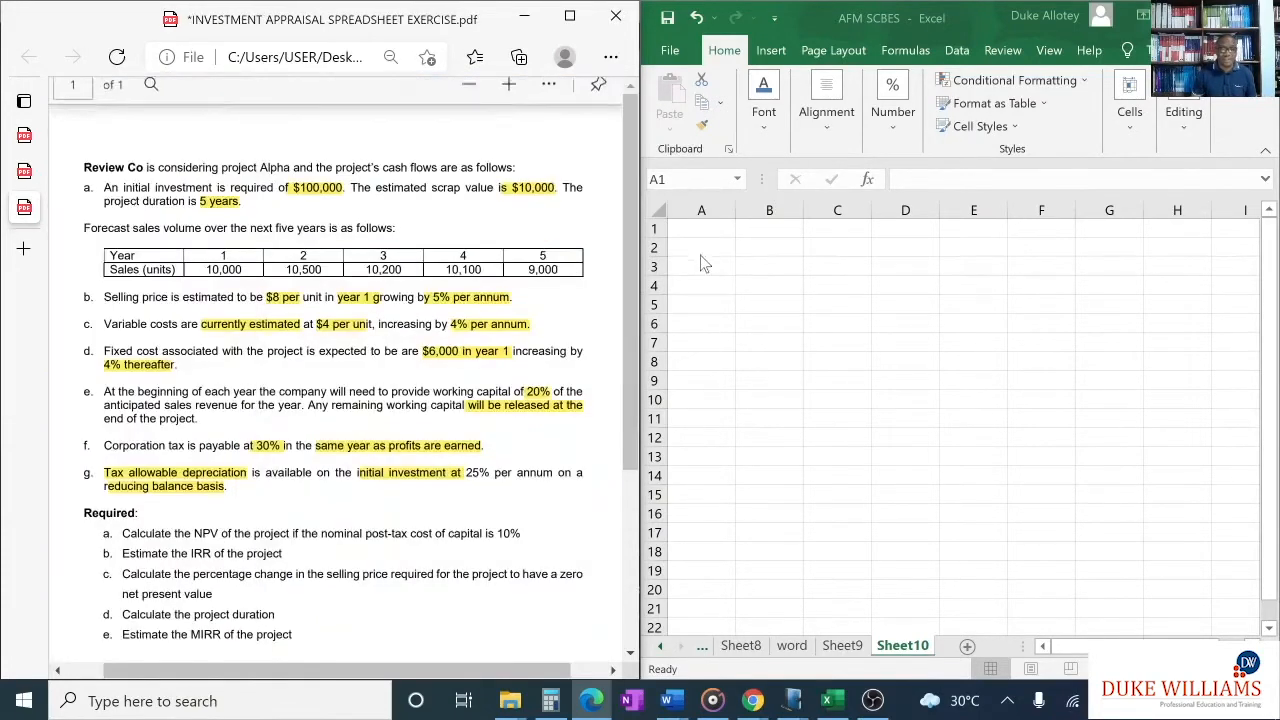
left_click(715, 229)
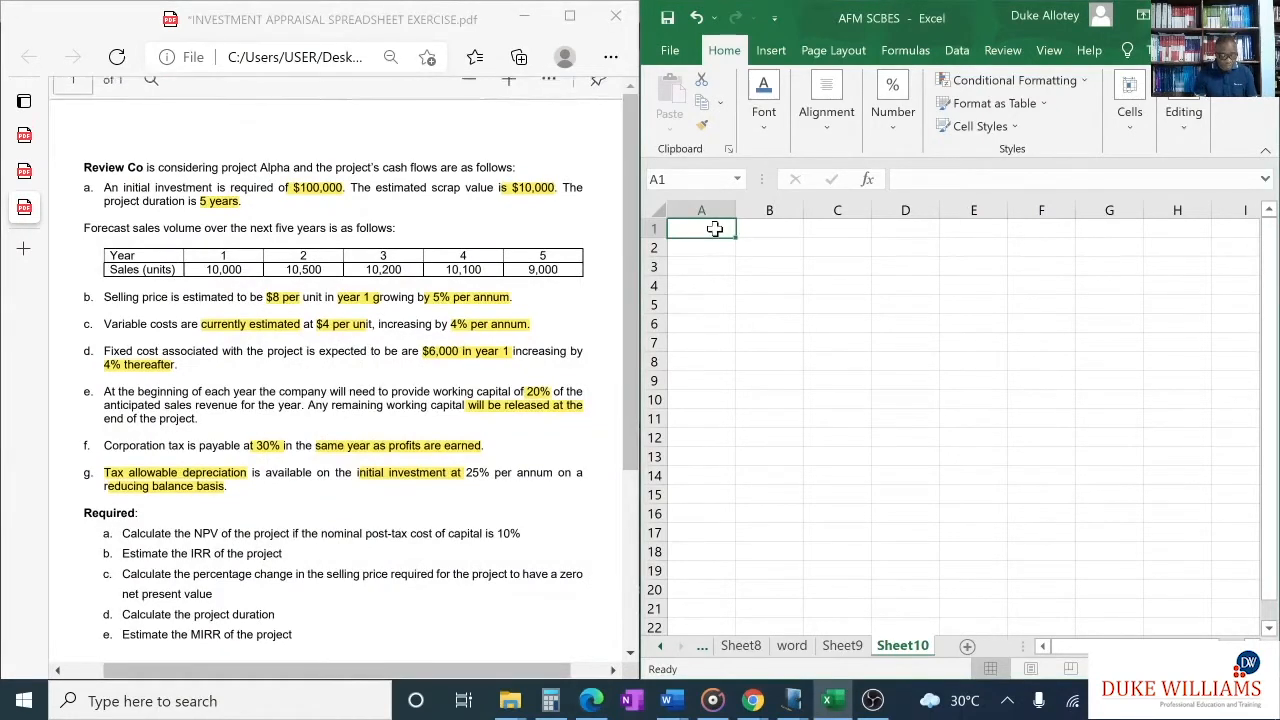
type("REVI")
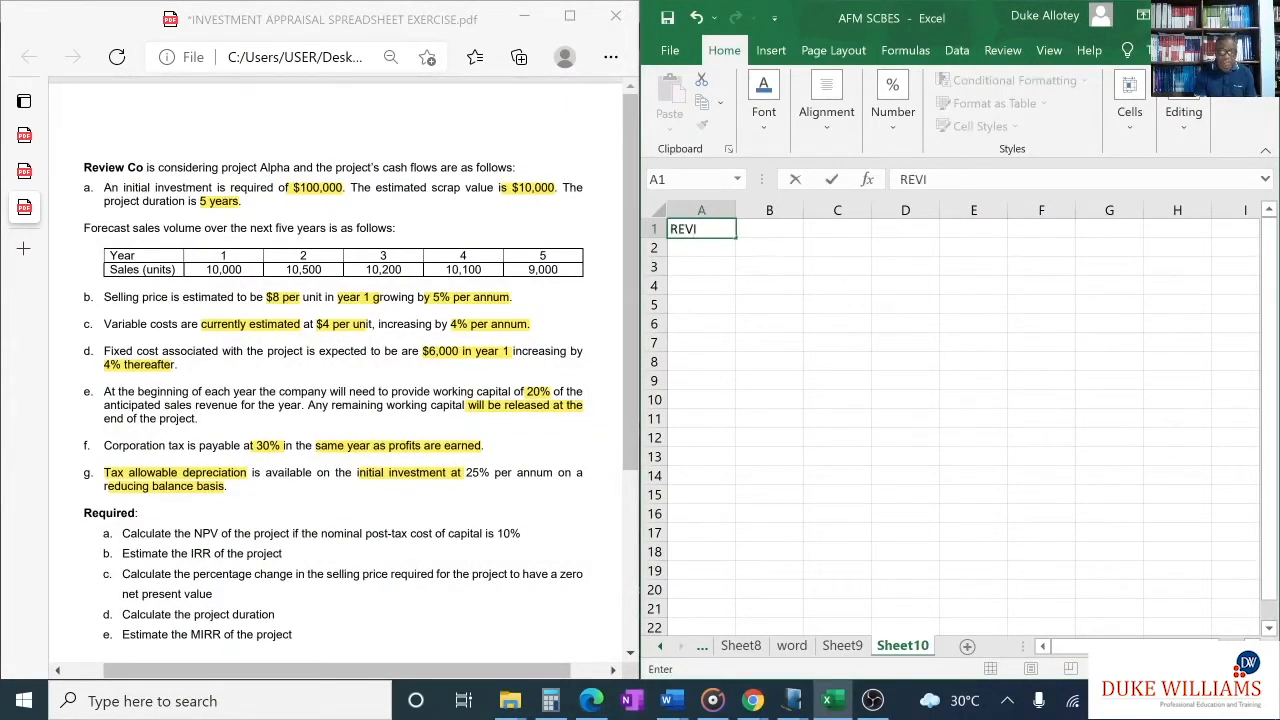
type("W")
key("BackSpace")
type("EW CO")
- Enter the row label "Years" in cell A2 below the title
left_click(720, 249)
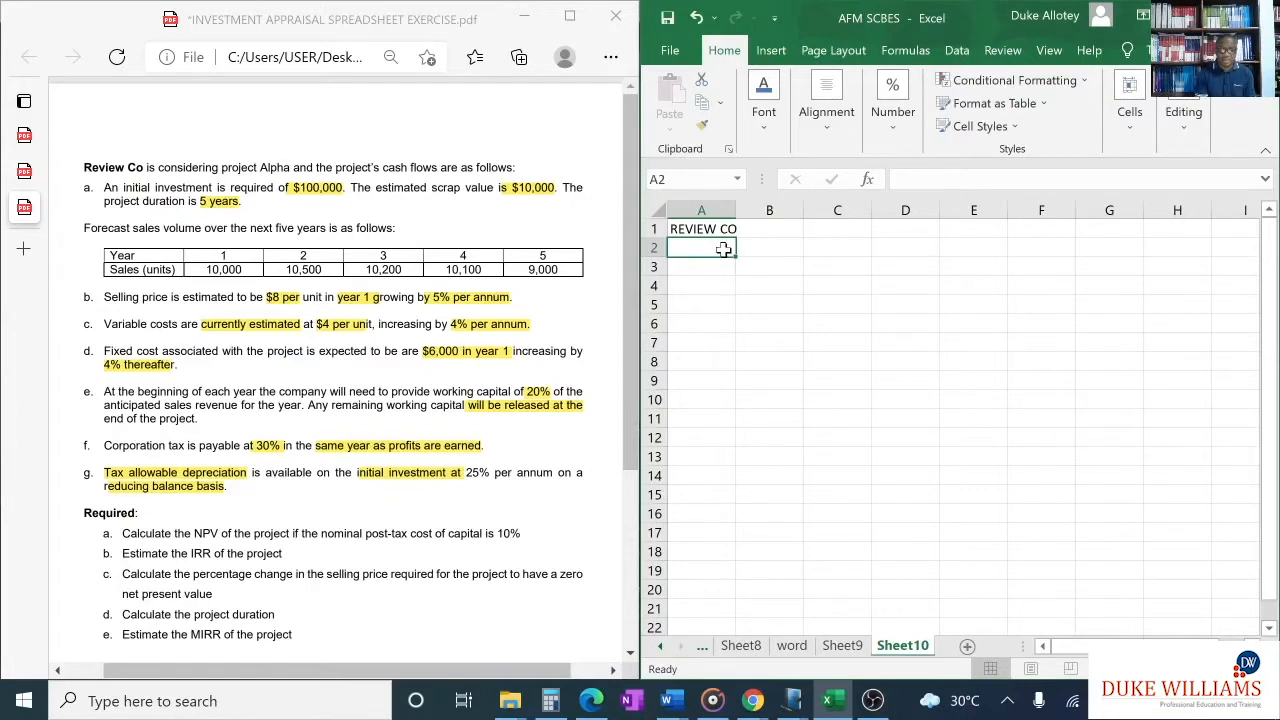
type("y")
key("BackSpace")
type("Y")
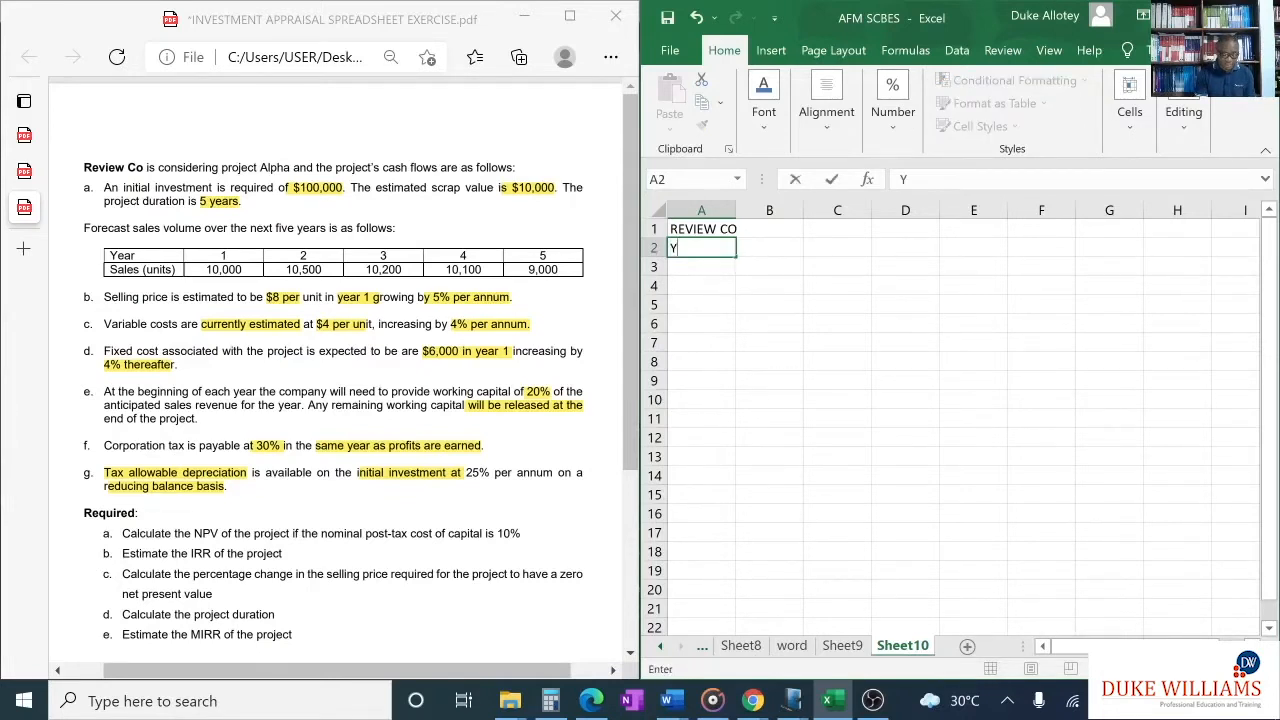
type("ears")
key("Tab")
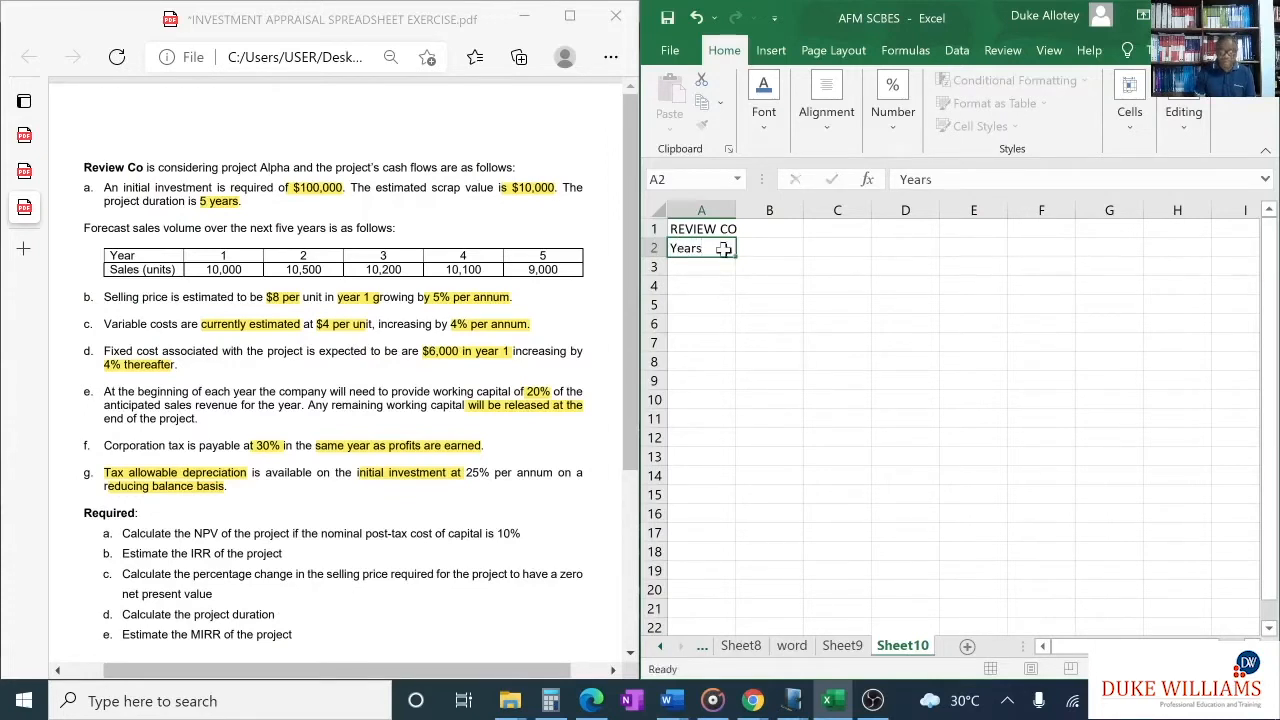
- Enter the year numbers 0, 1, 2, 3, 4 and 5 across cells B2 to G2
type("0")
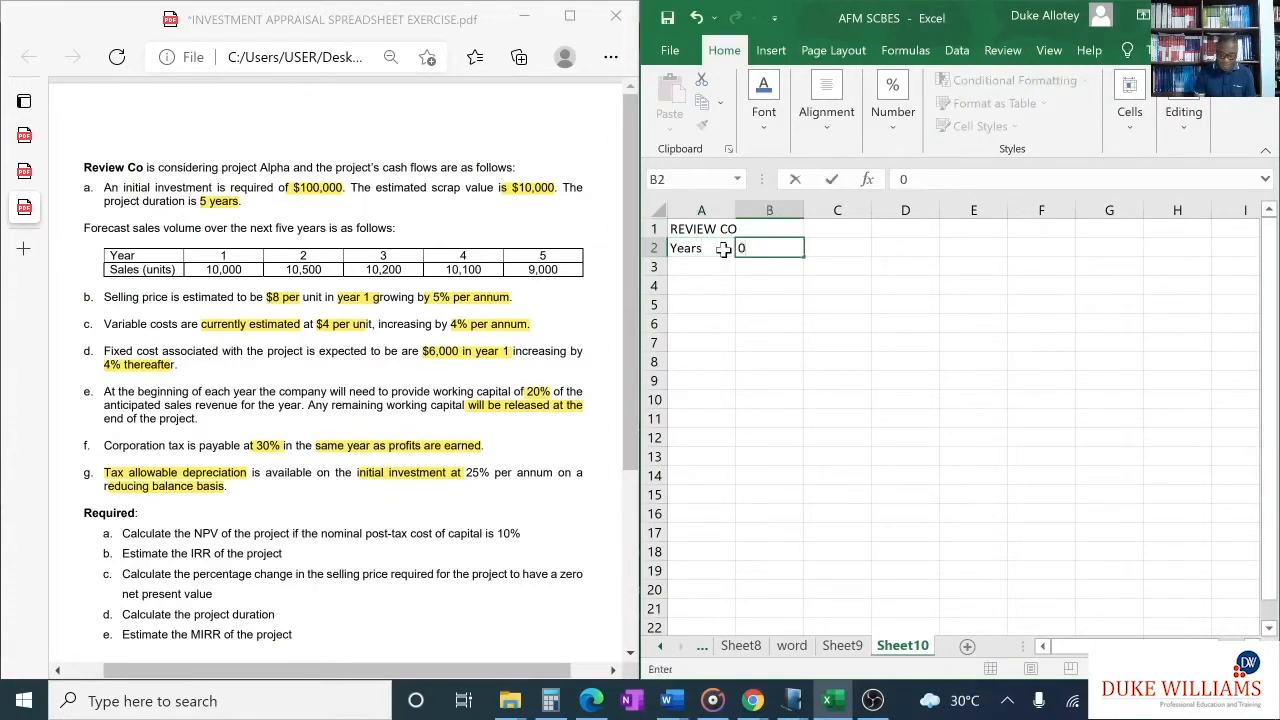
key("Tab")
type("1")
key("Tab")
type("2")
key("ctrl+Return")
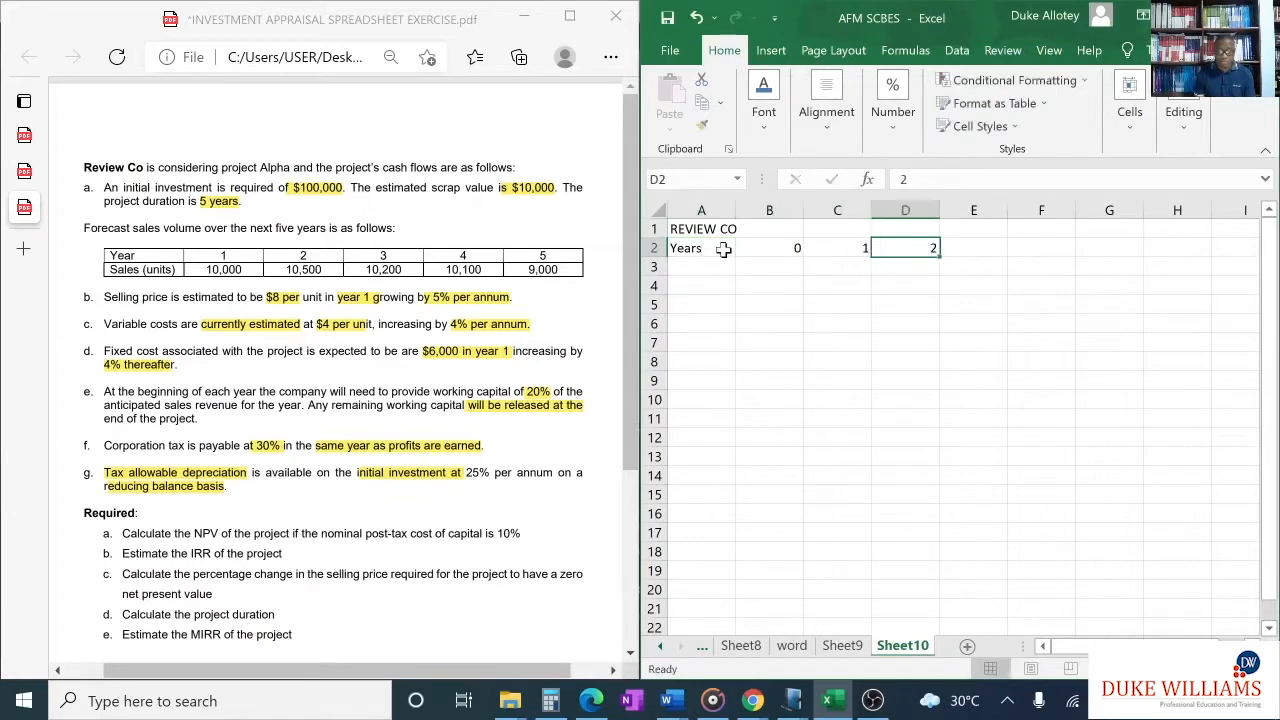
key("Tab")
type("3")
key("Tab")
type("4")
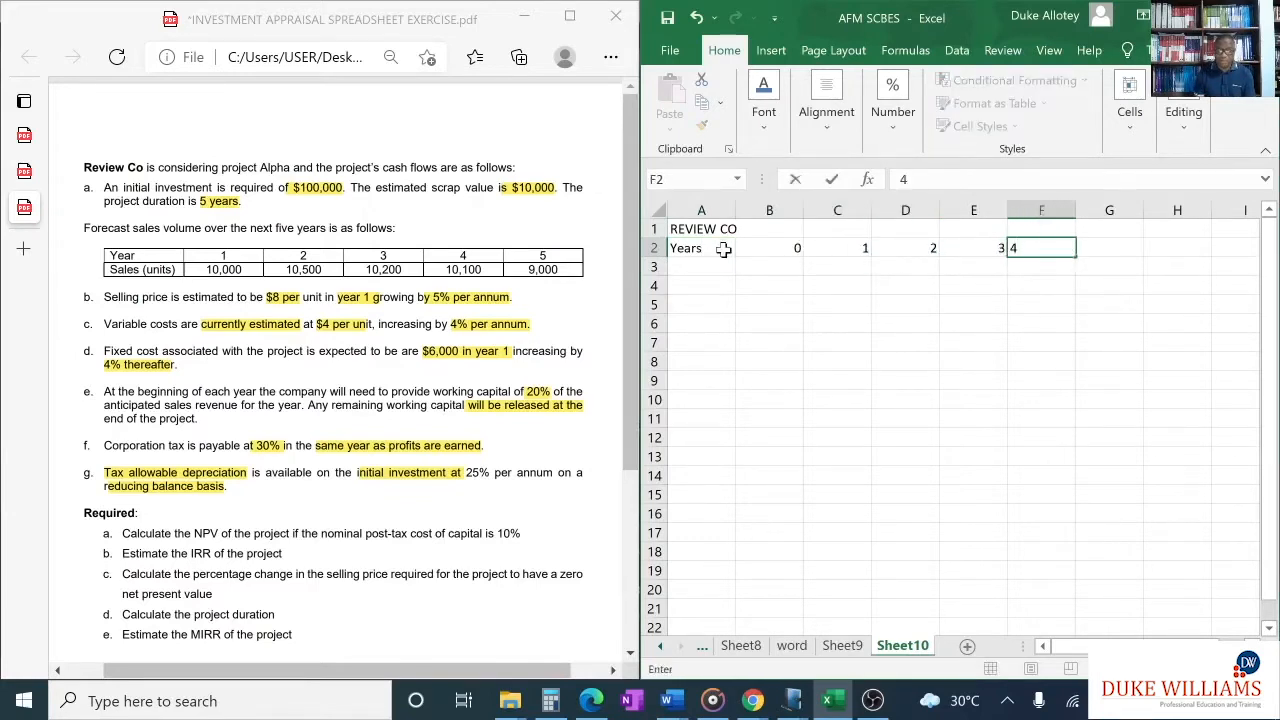
key("Tab")
type("5")
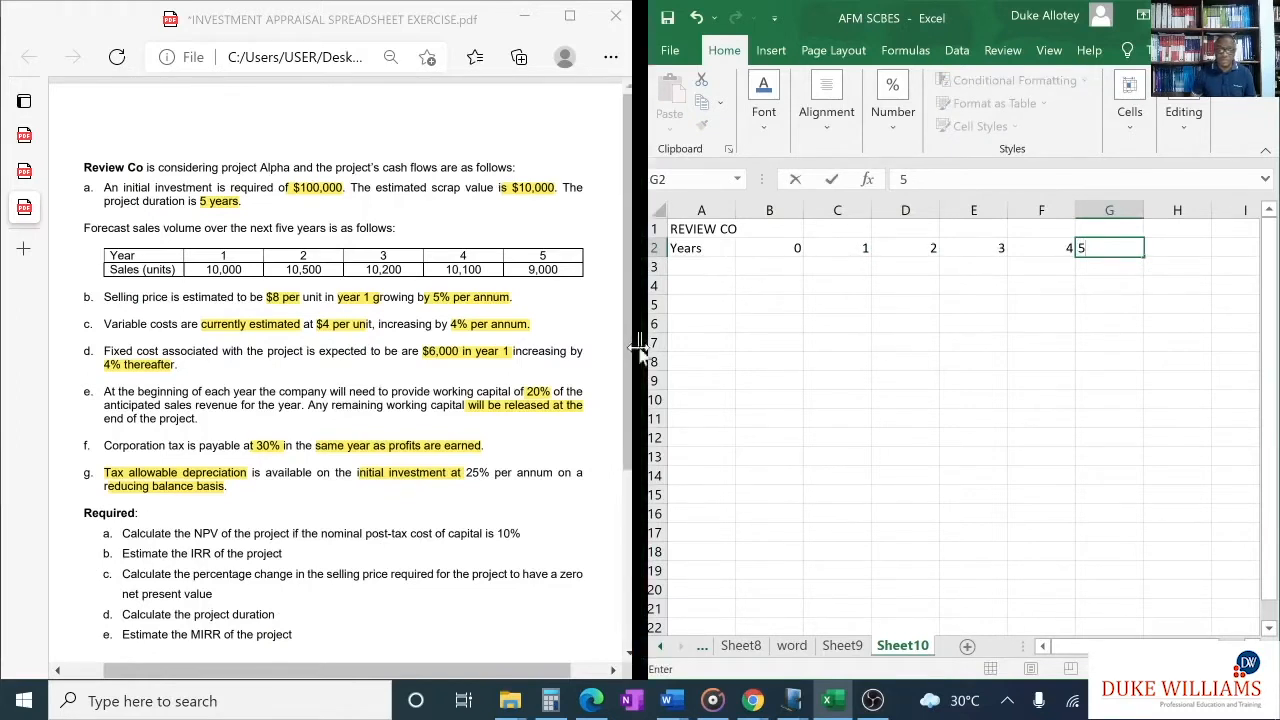
left_click(783, 320)
- Enter the currency symbol "$" in cell B3 and fill it across to G3 under the year numbers
left_click(788, 268)
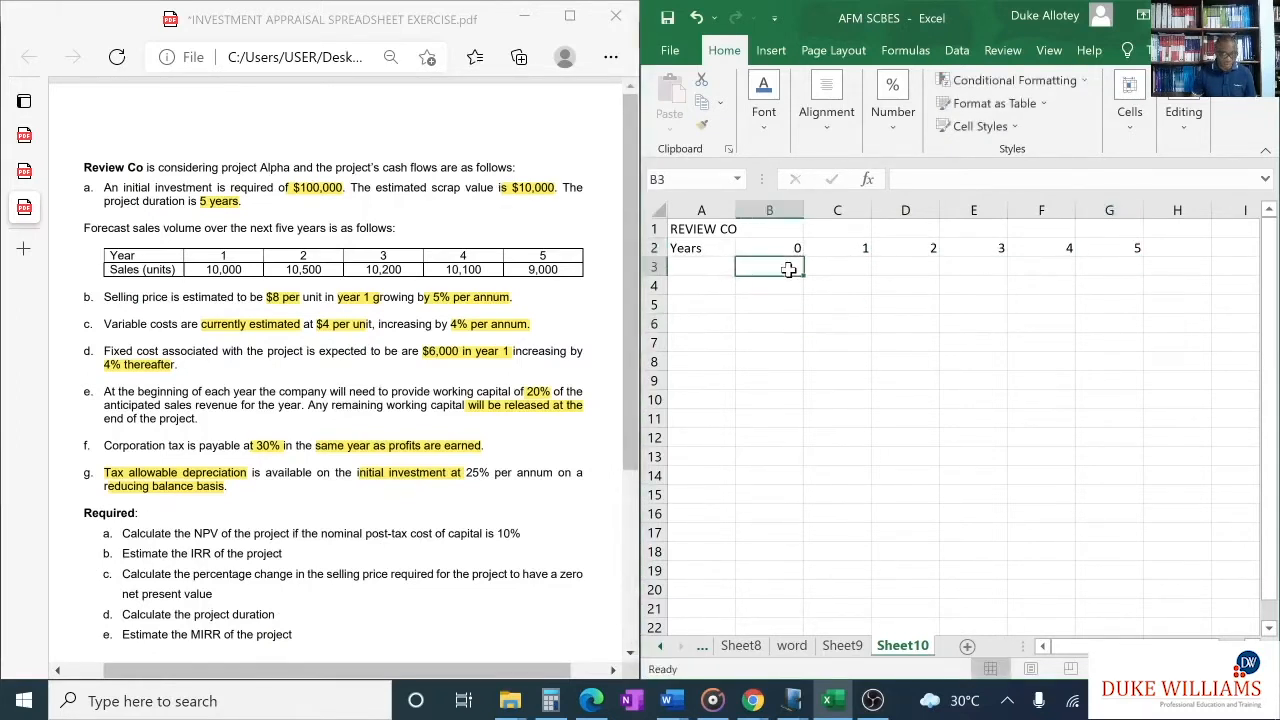
type("$")
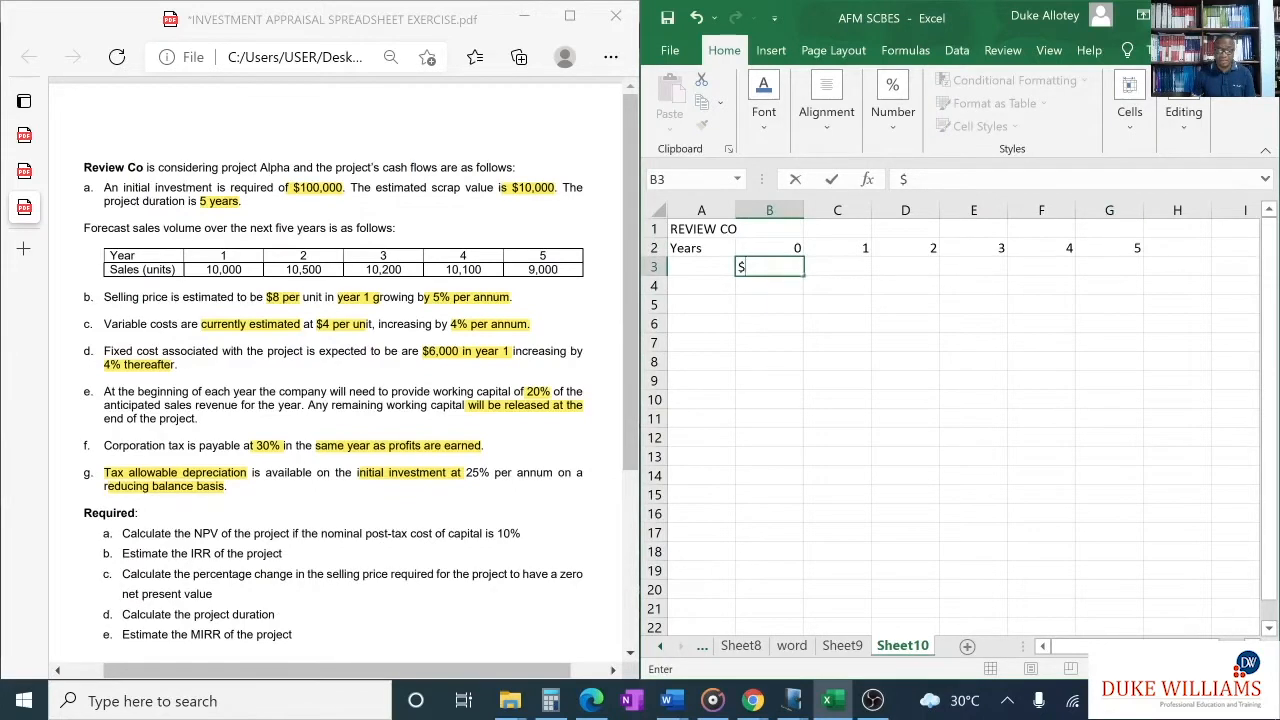
left_click_drag(804, 276, 1130, 276)
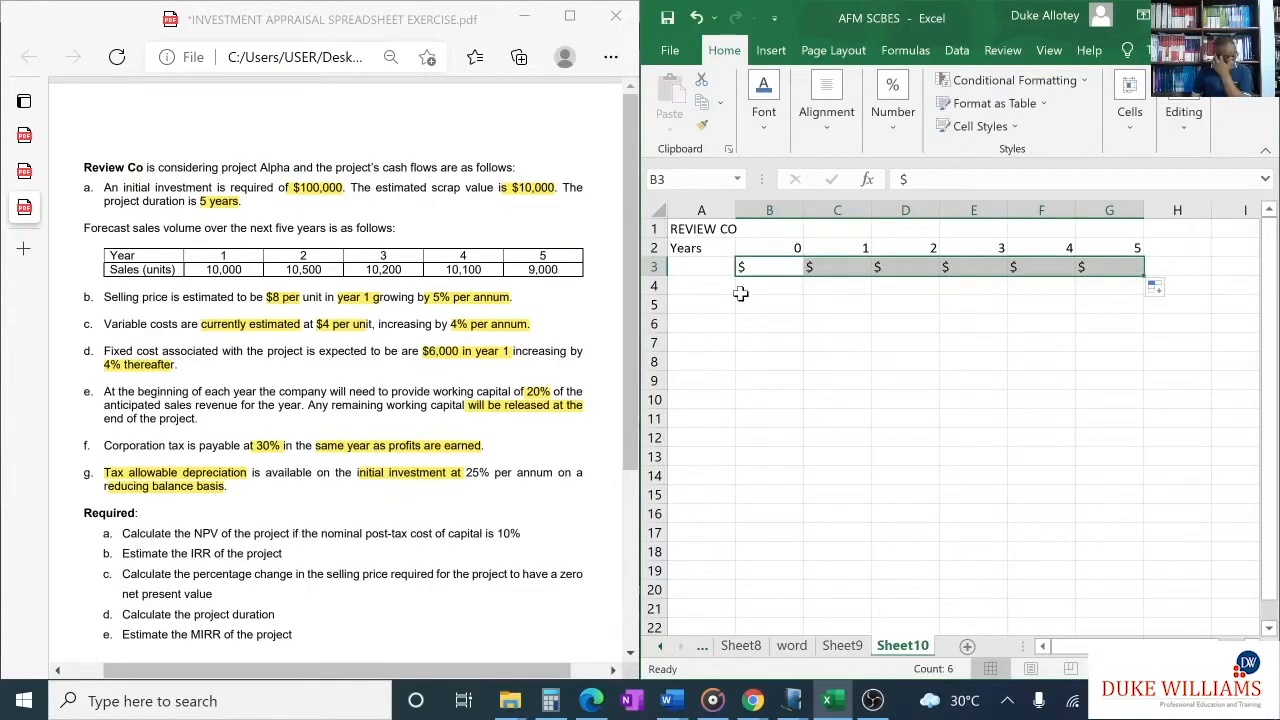
- Enter the row label "Sales revenue" in cell A4 and fit column A's width to its contents
left_click(712, 286)
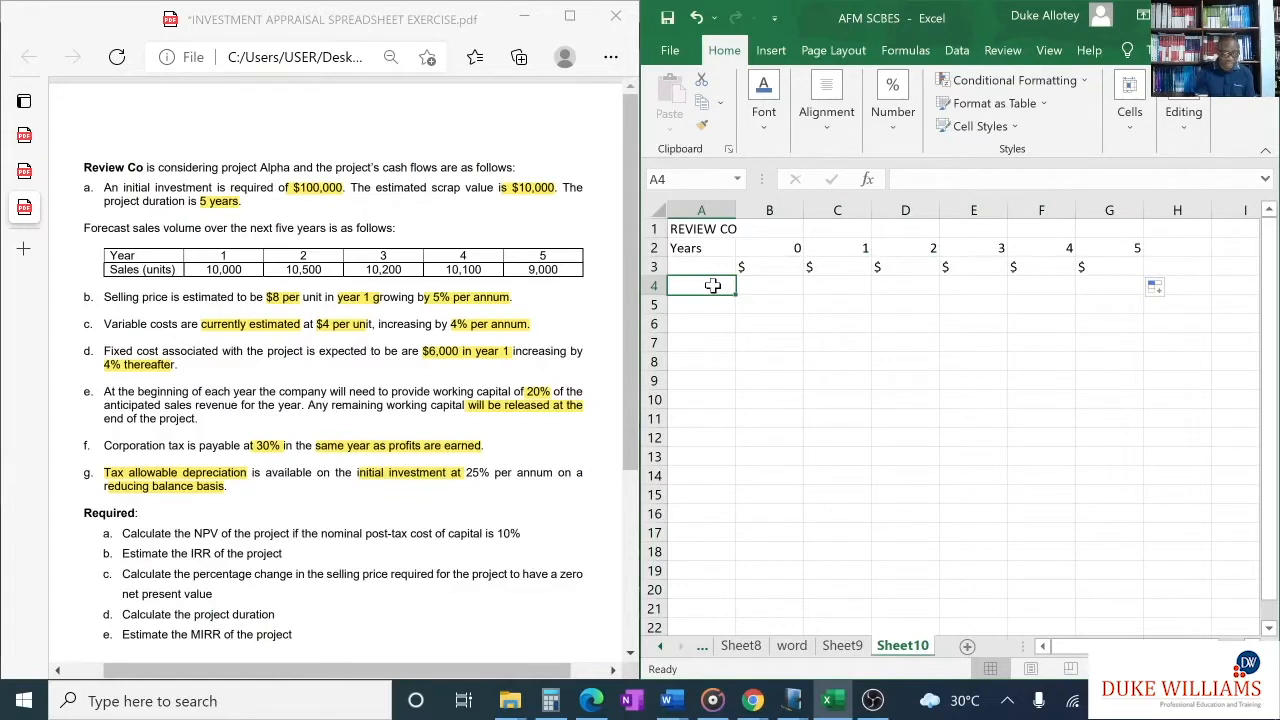
type("Sell")
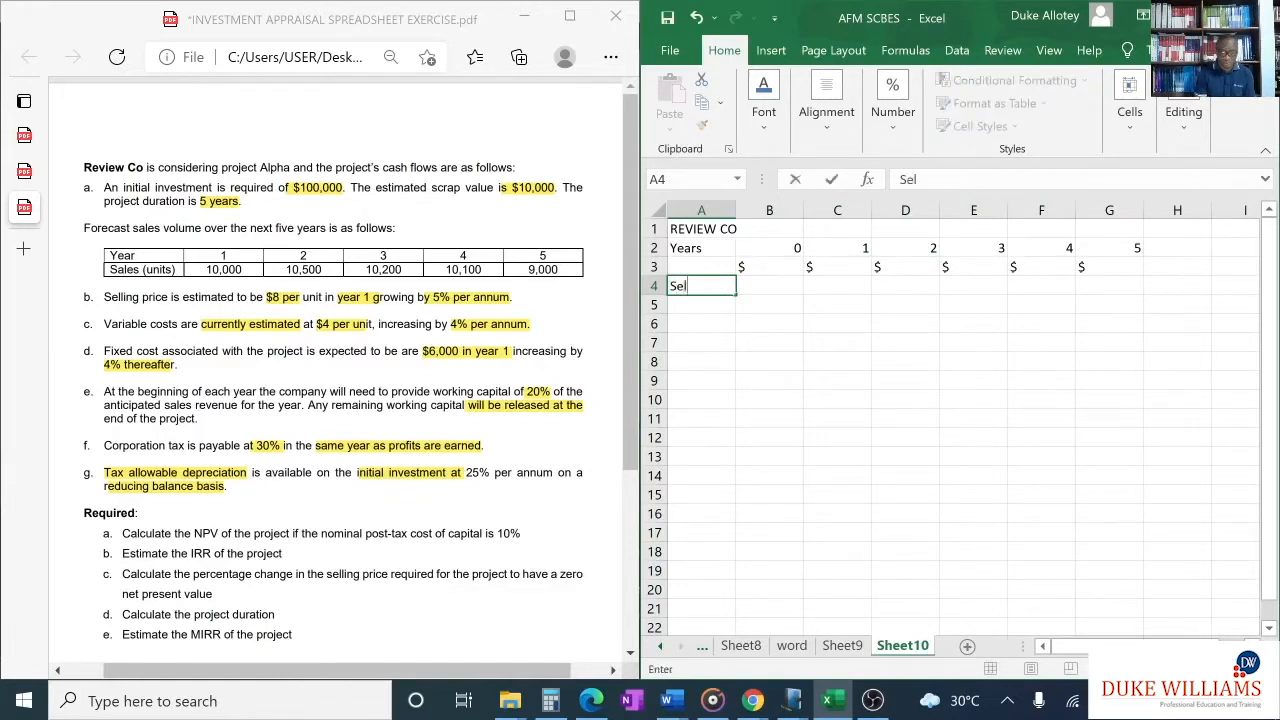
key("BackSpace")
key("BackSpace")
key("BackSpace")
type("ales revnue")
key("BackSpace")
key("BackSpace")
key("BackSpace")
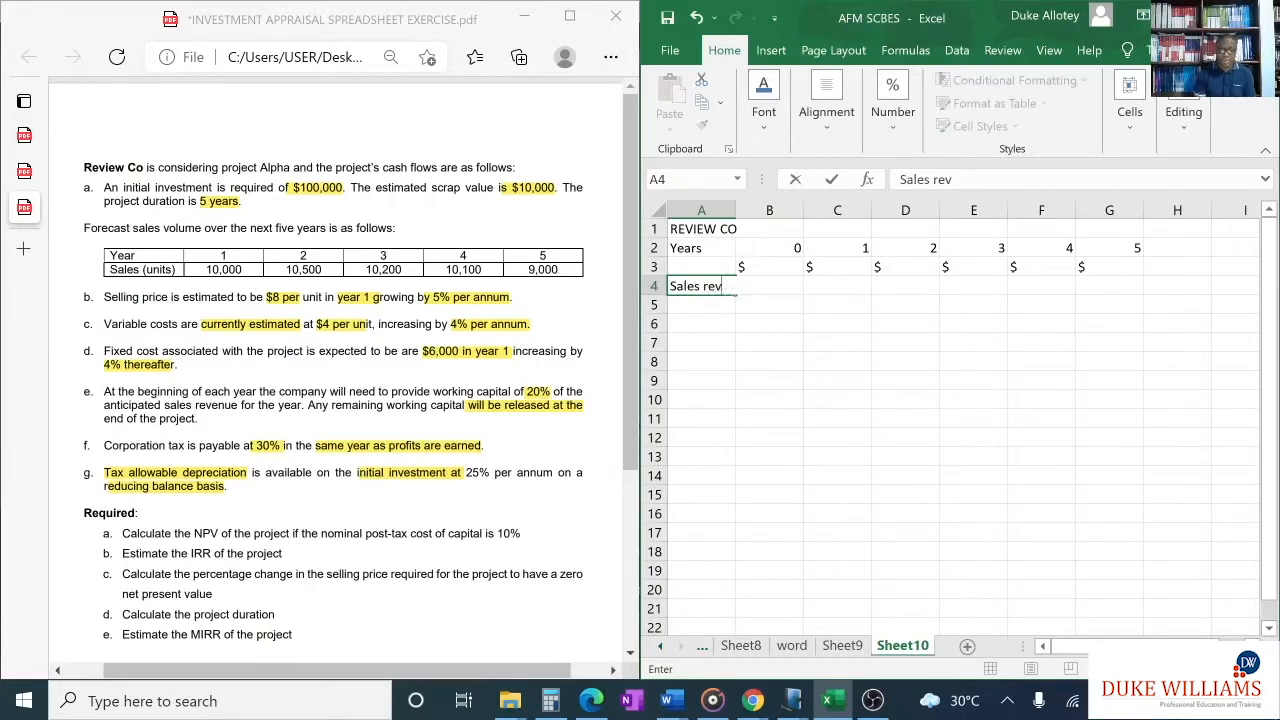
type("enu")
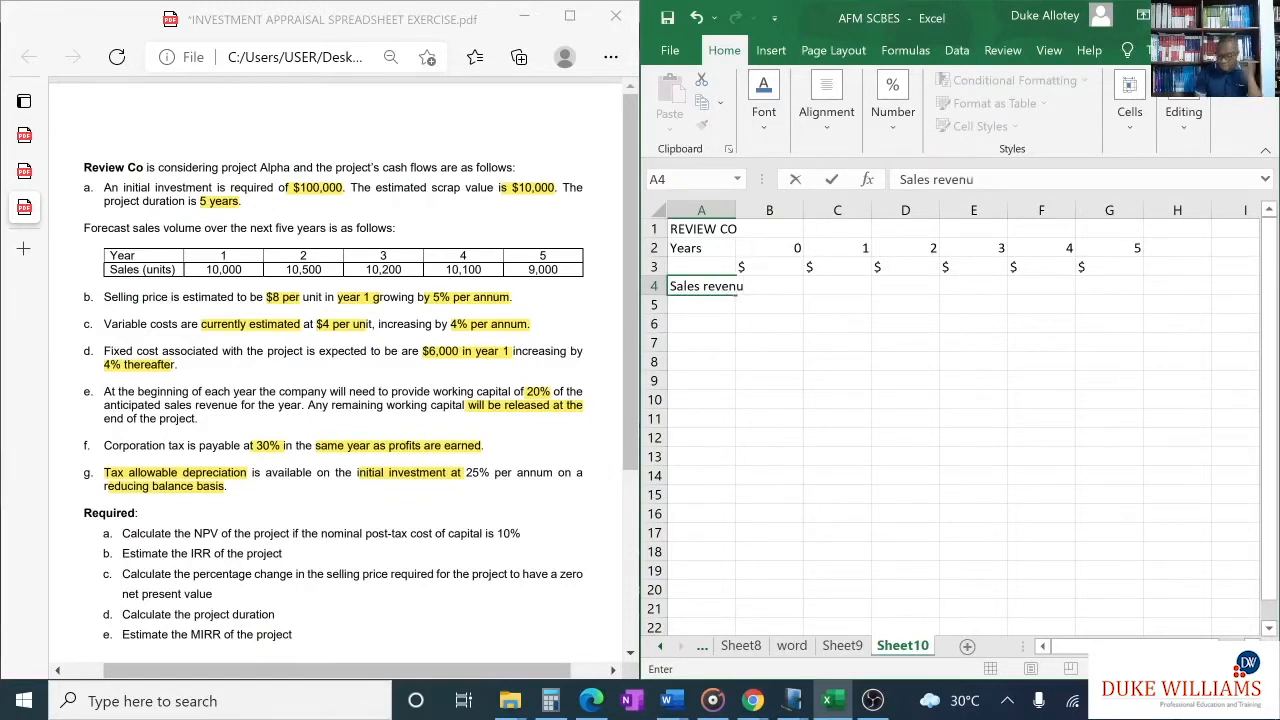
type("e")
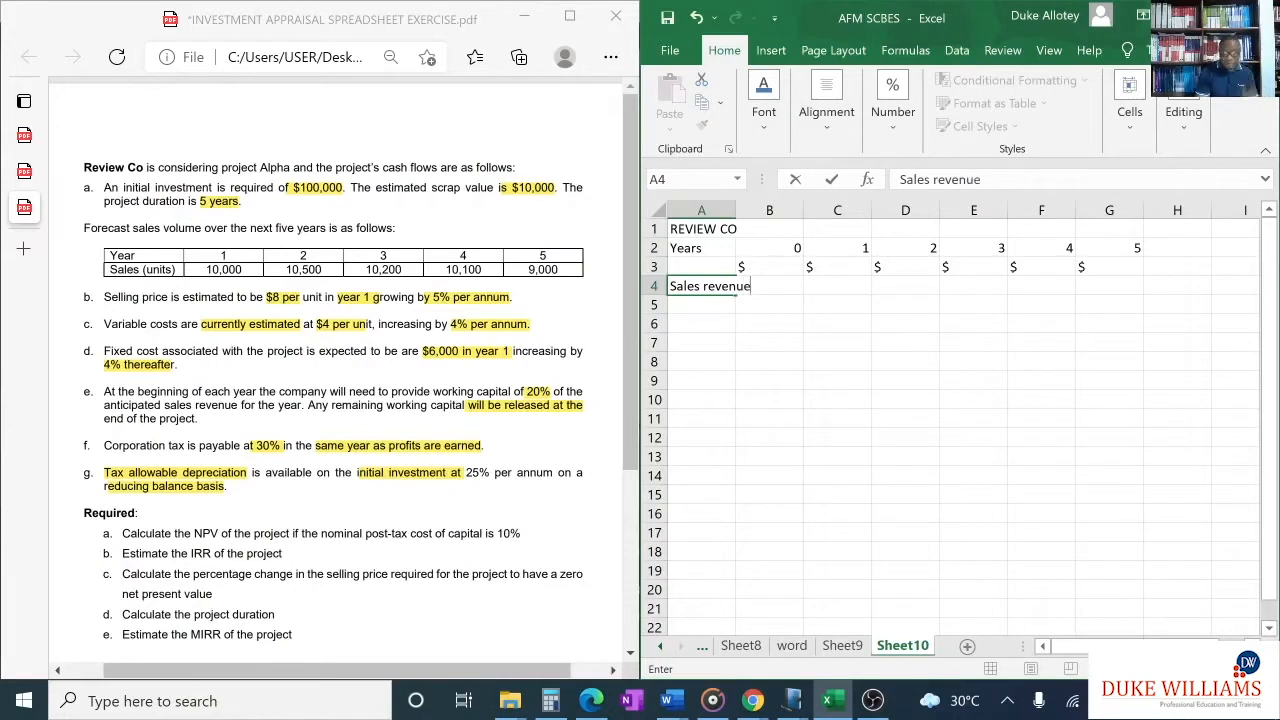
left_click(733, 210)
double_click(737, 210)
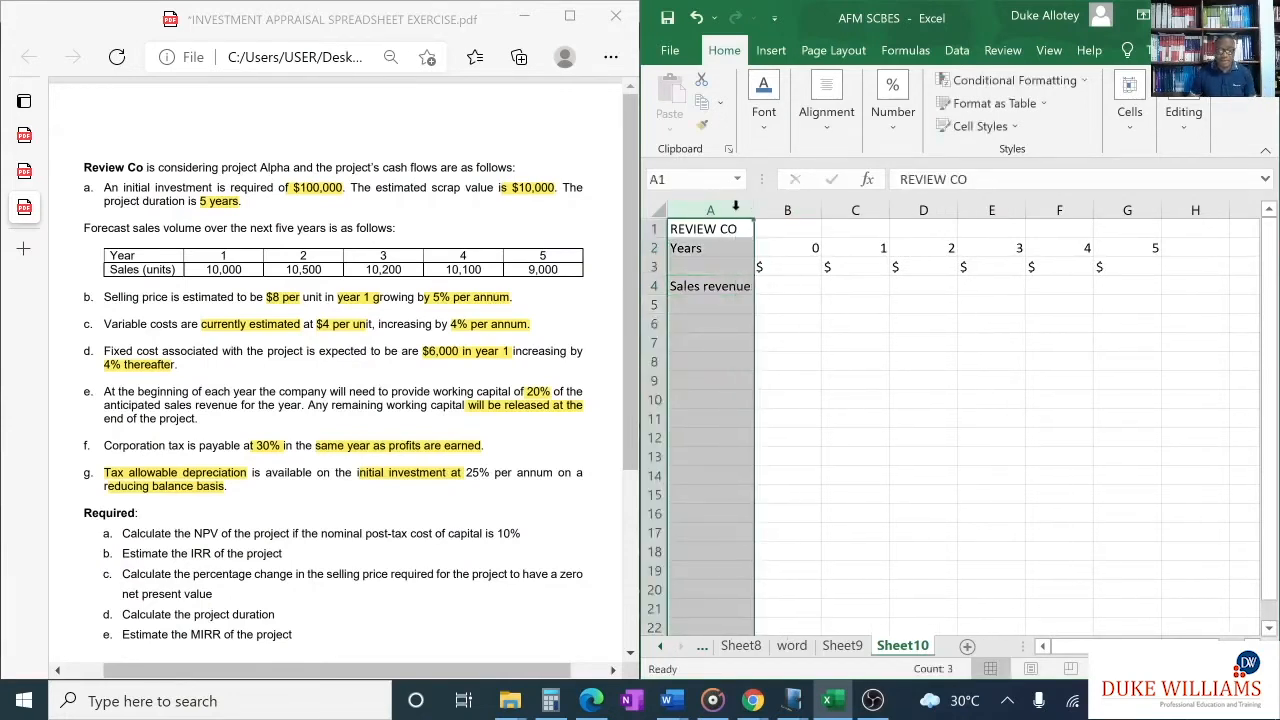
- Enter the row labels "Variable cost" in cell A5 and "Fixed cost" in cell A6
left_click(735, 308)
type("Va")
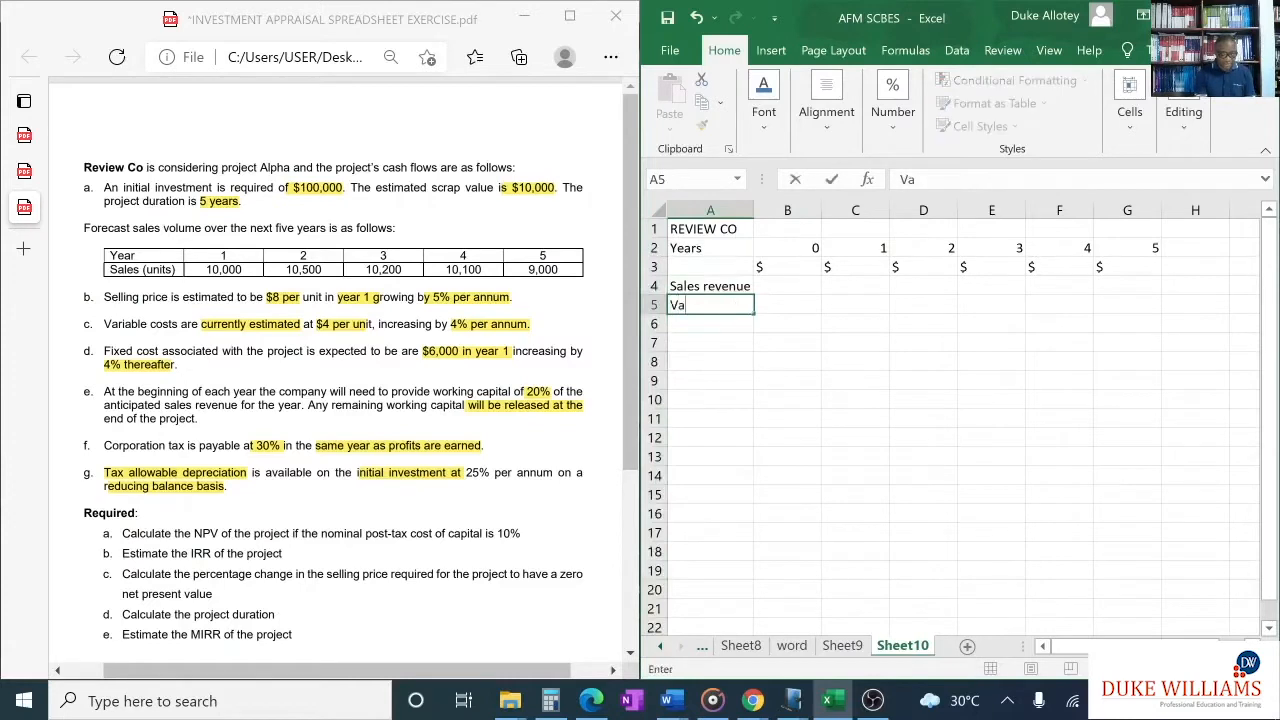
type("riable cost")
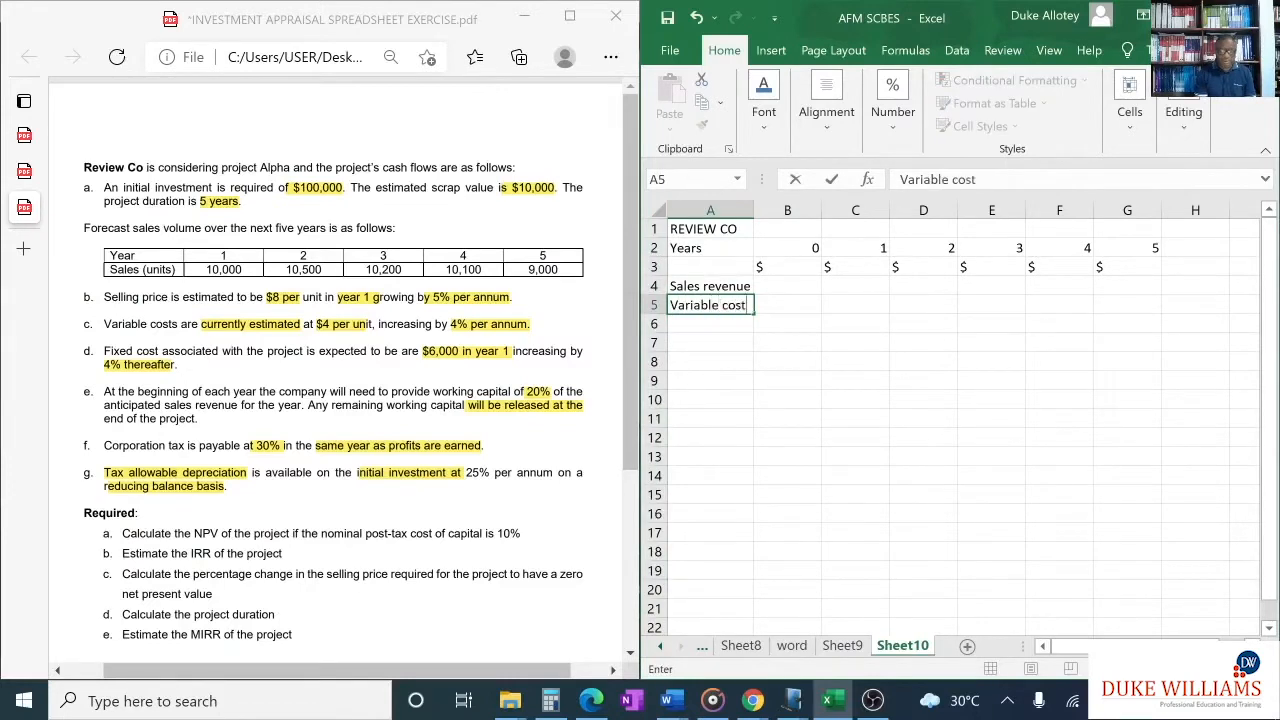
left_click(730, 322)
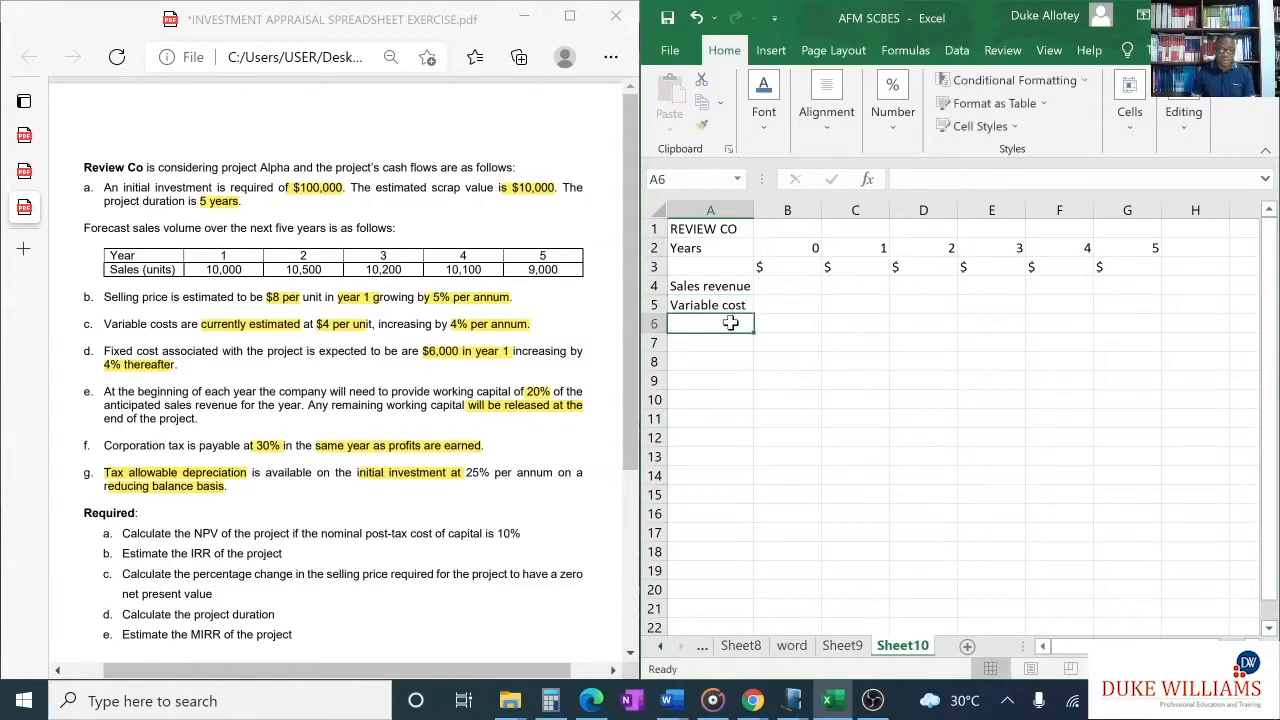
type("Fixed")
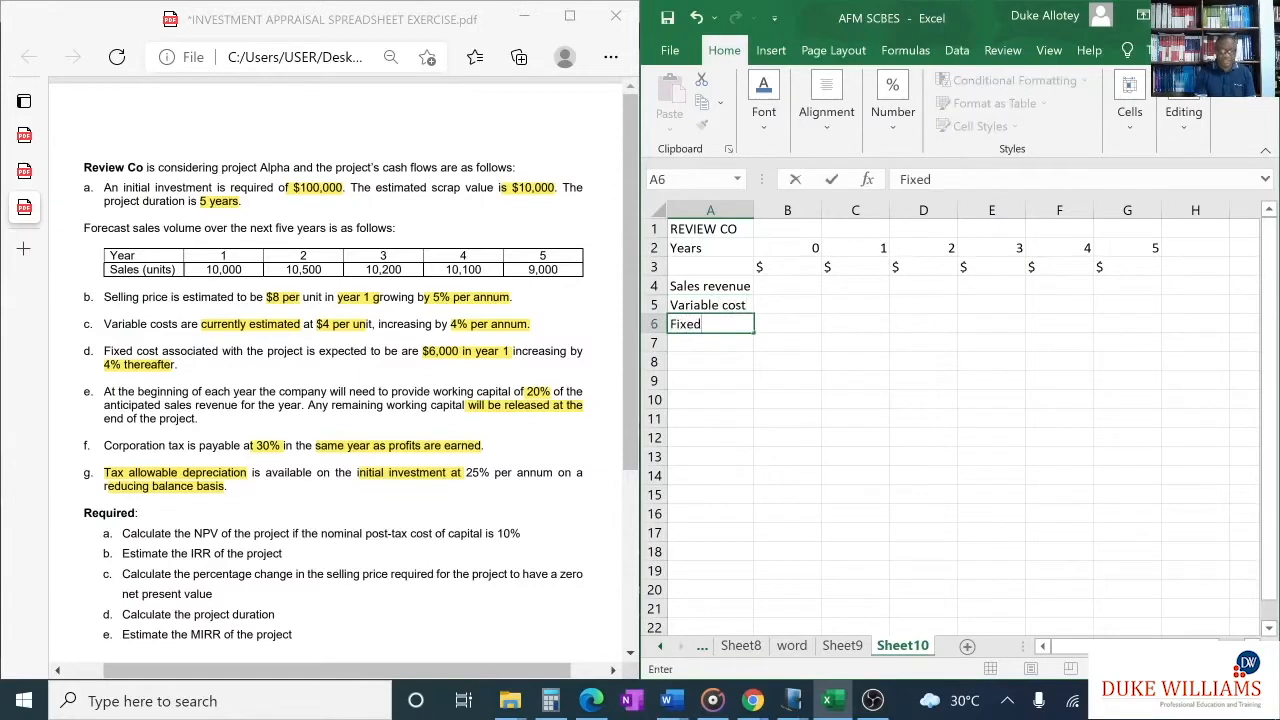
type(" cost")
- Enter the row label "TAD" in cell A7 for tax allowable depreciation
left_click(725, 344)
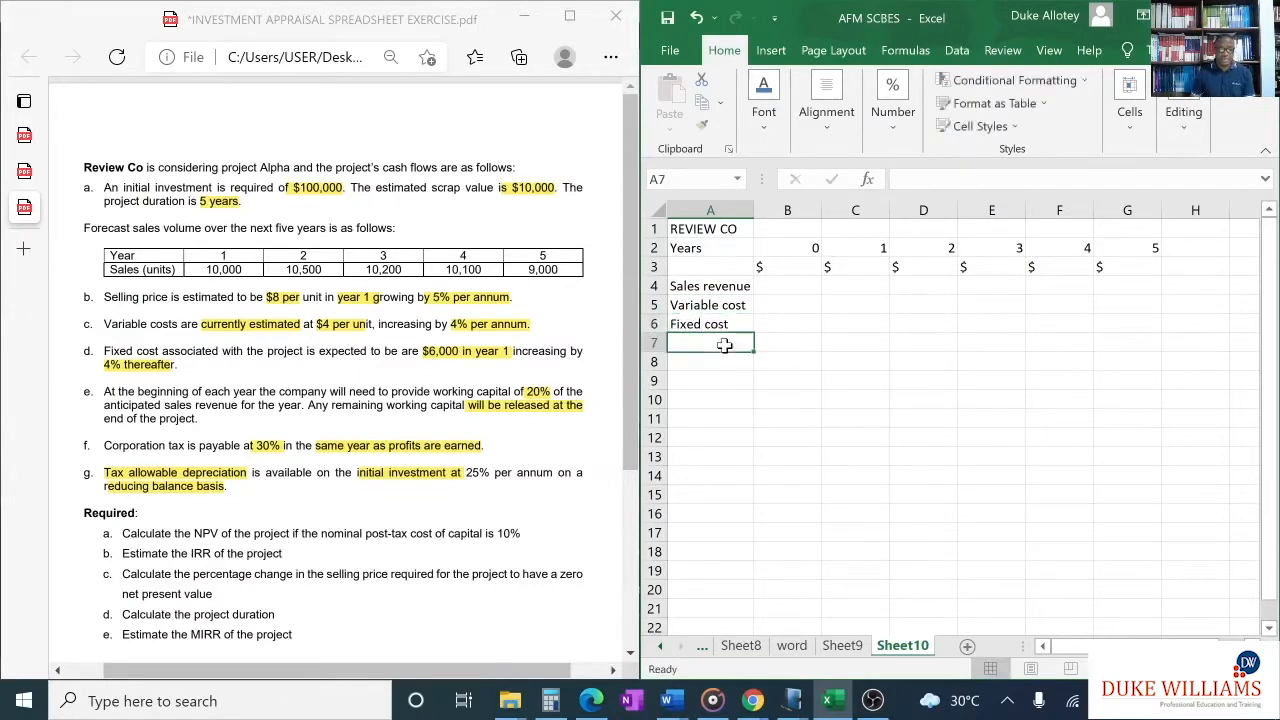
type("TAD")
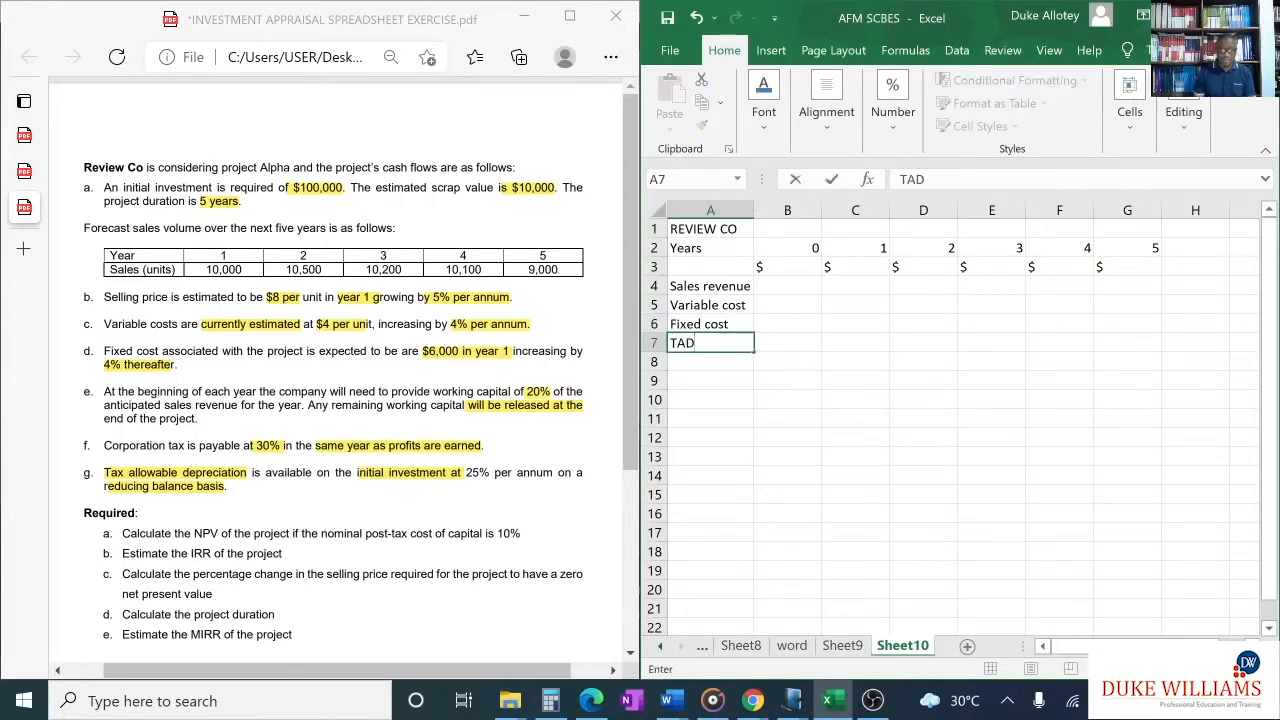
left_click(718, 364)
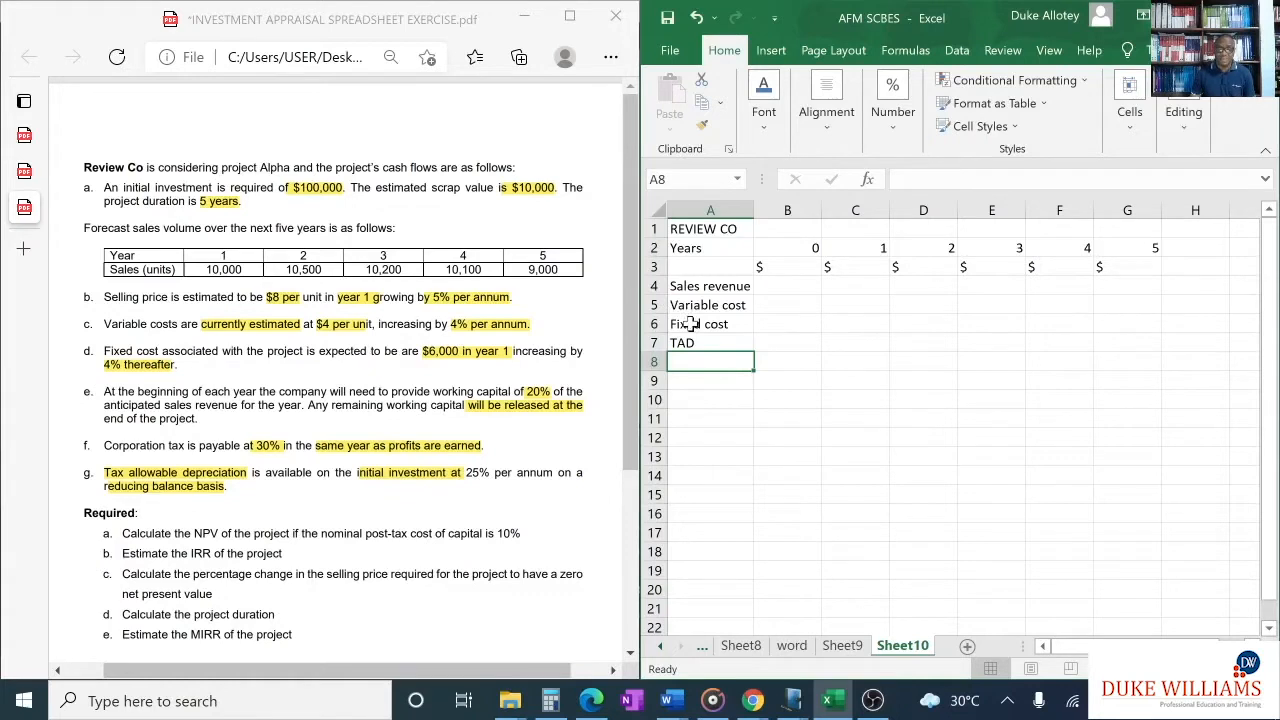
- Move the Fixed cost and TAD rows, A6:G7, down one row to start at A7
left_click_drag(690, 324, 1152, 344)
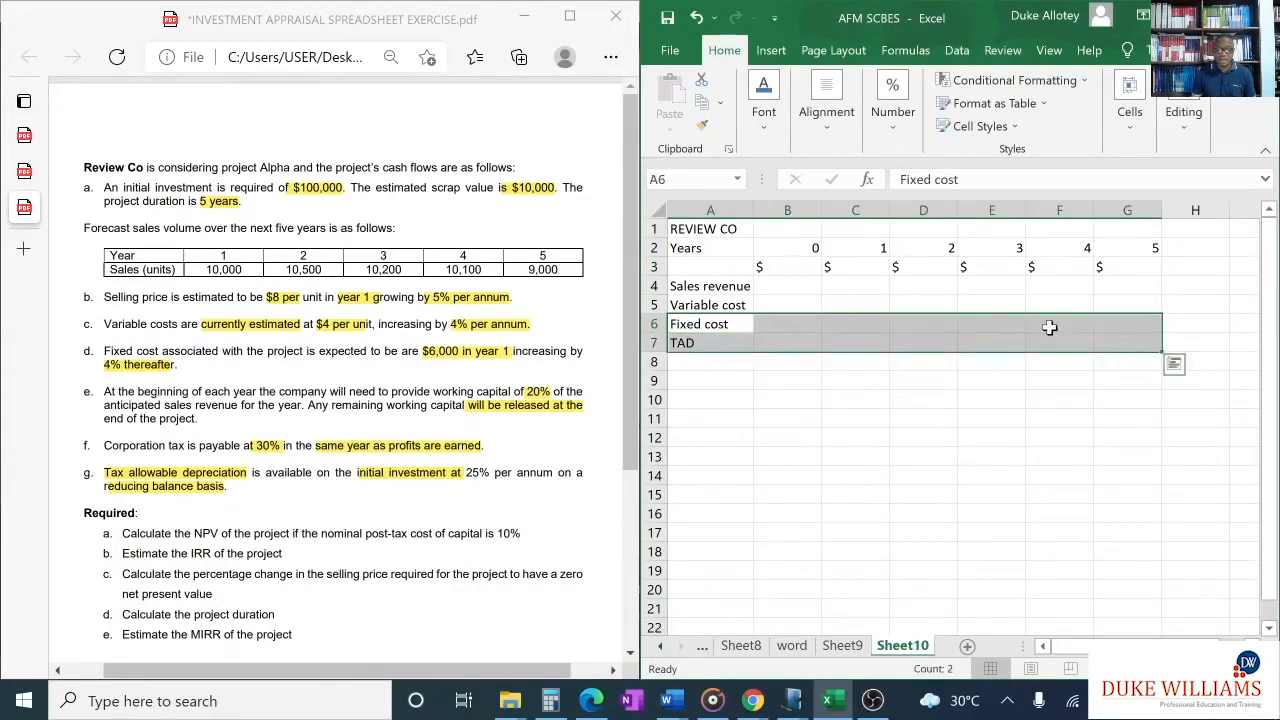
key("ctrl+c")
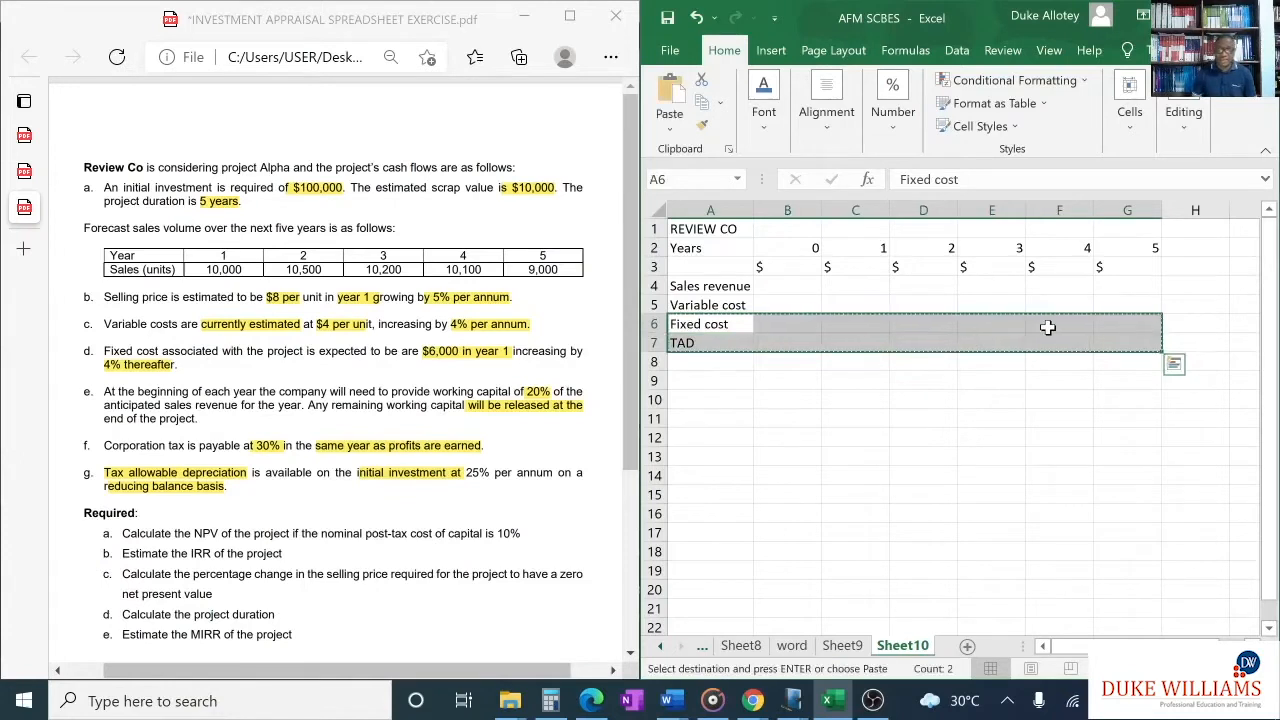
left_click(734, 342)
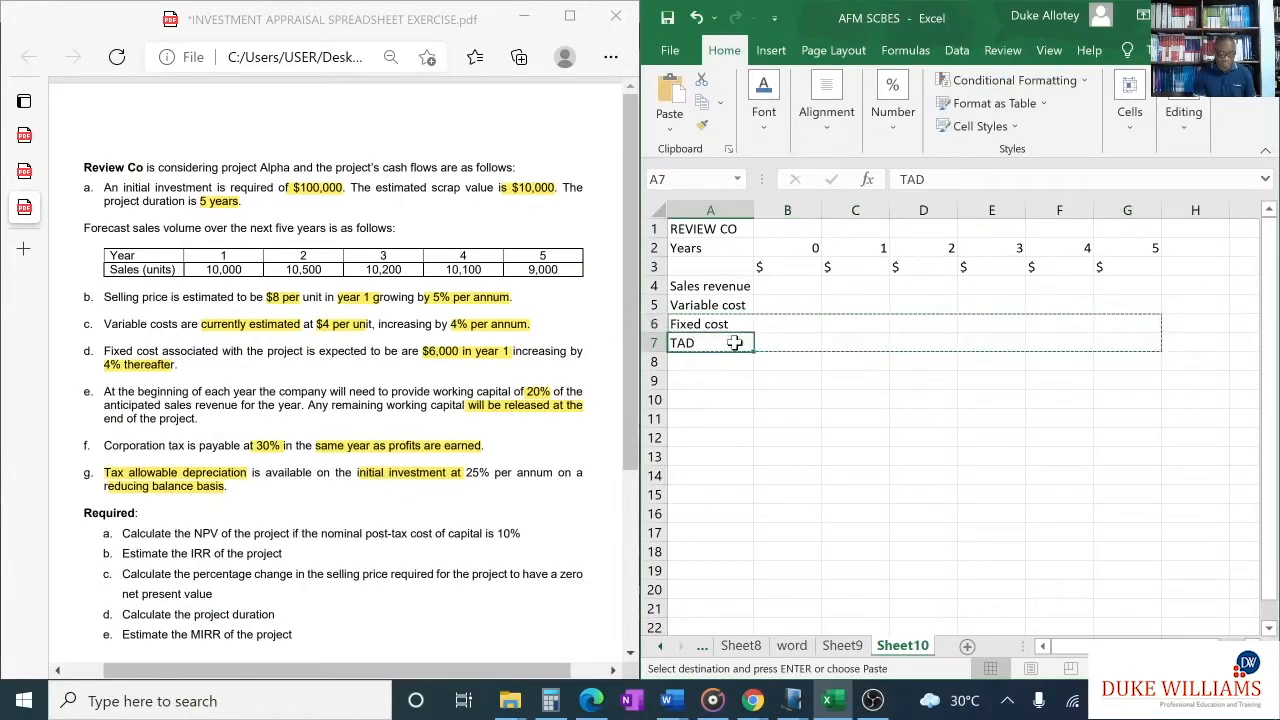
key("Return")
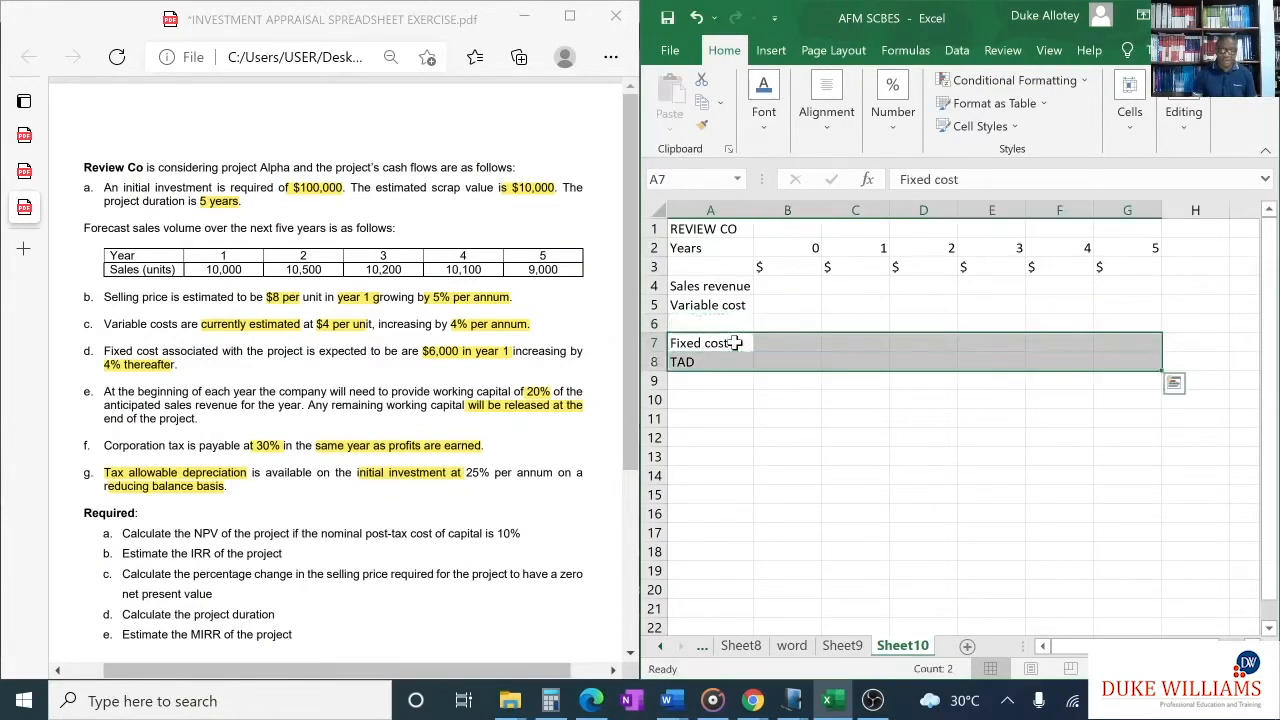
left_click(727, 322)
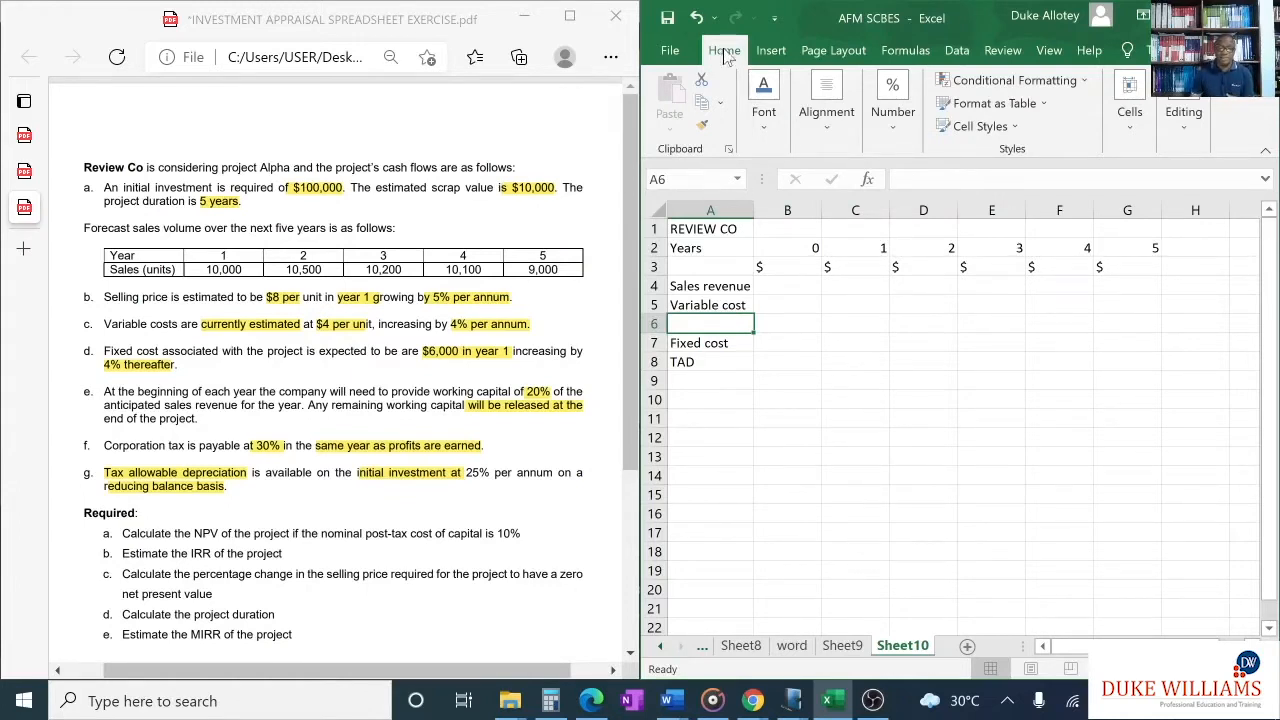
- Undo the move of the Fixed cost and TAD rows
left_click(697, 19)
left_click(788, 416)
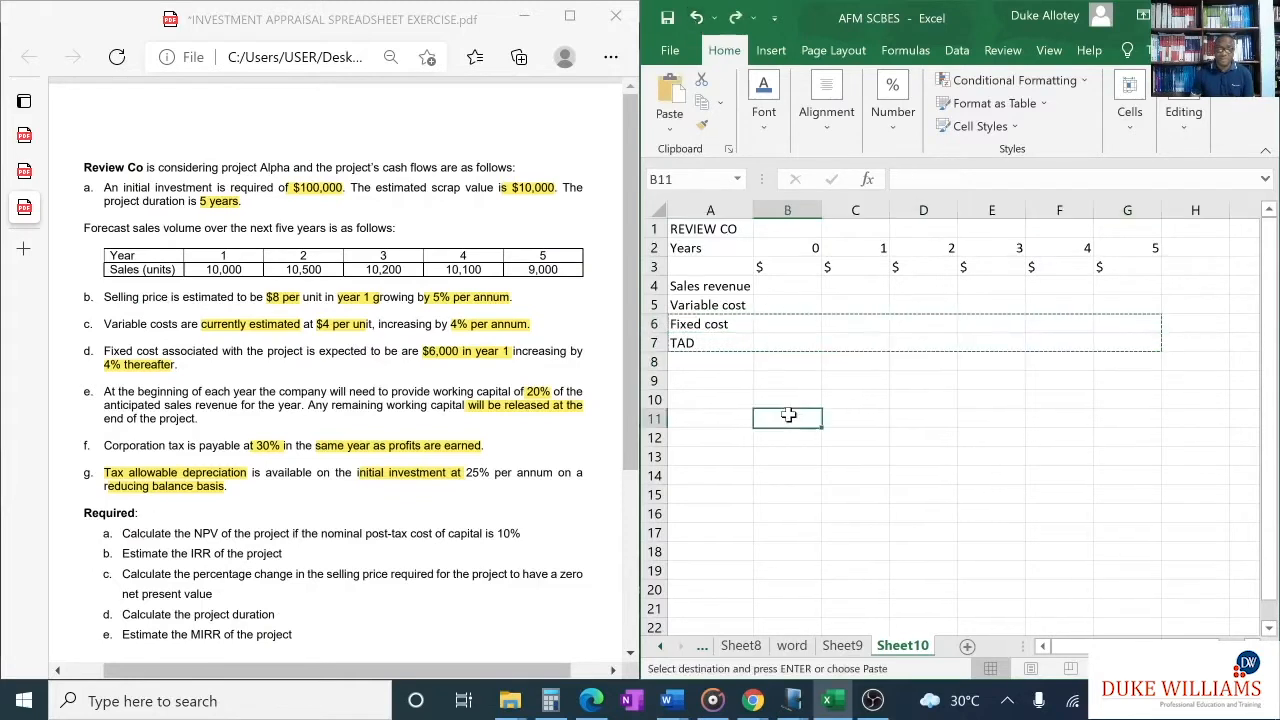
left_click(945, 386)
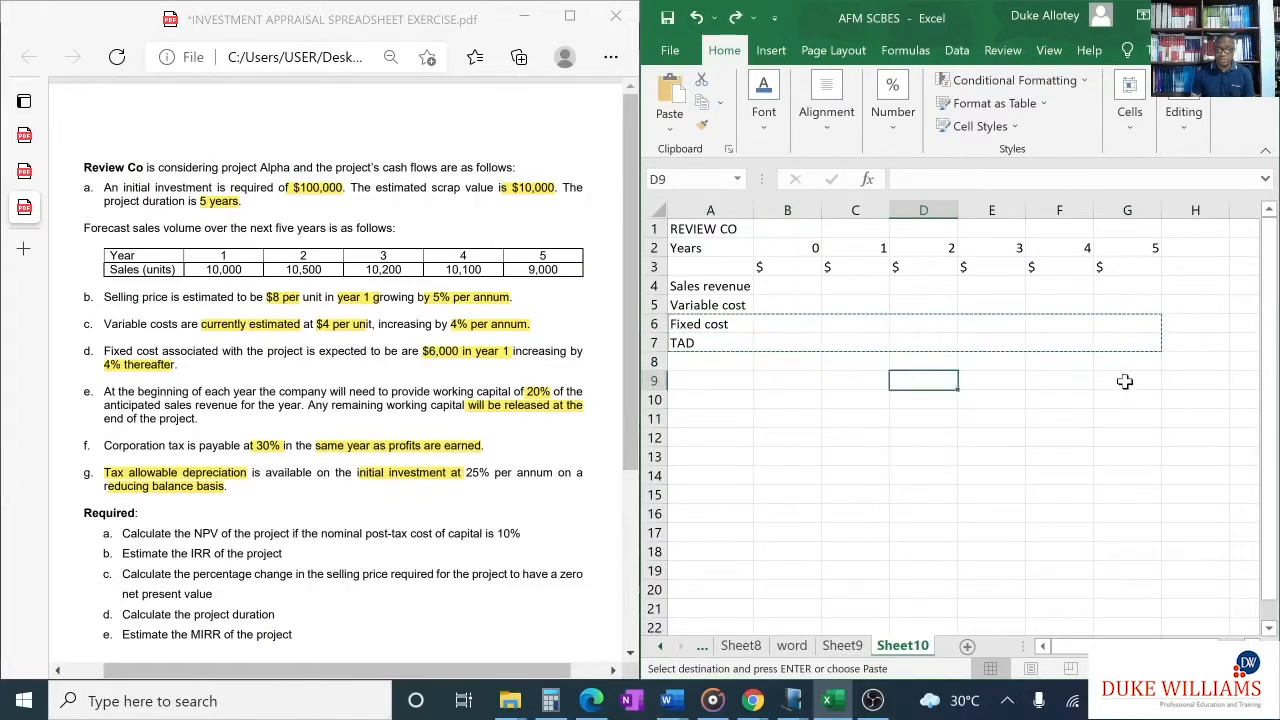
- Check the rows below Tax allowable Depreciation in the handwritten NPV proforma, and return to the investment appraisal exercise PDF
left_click(718, 365)
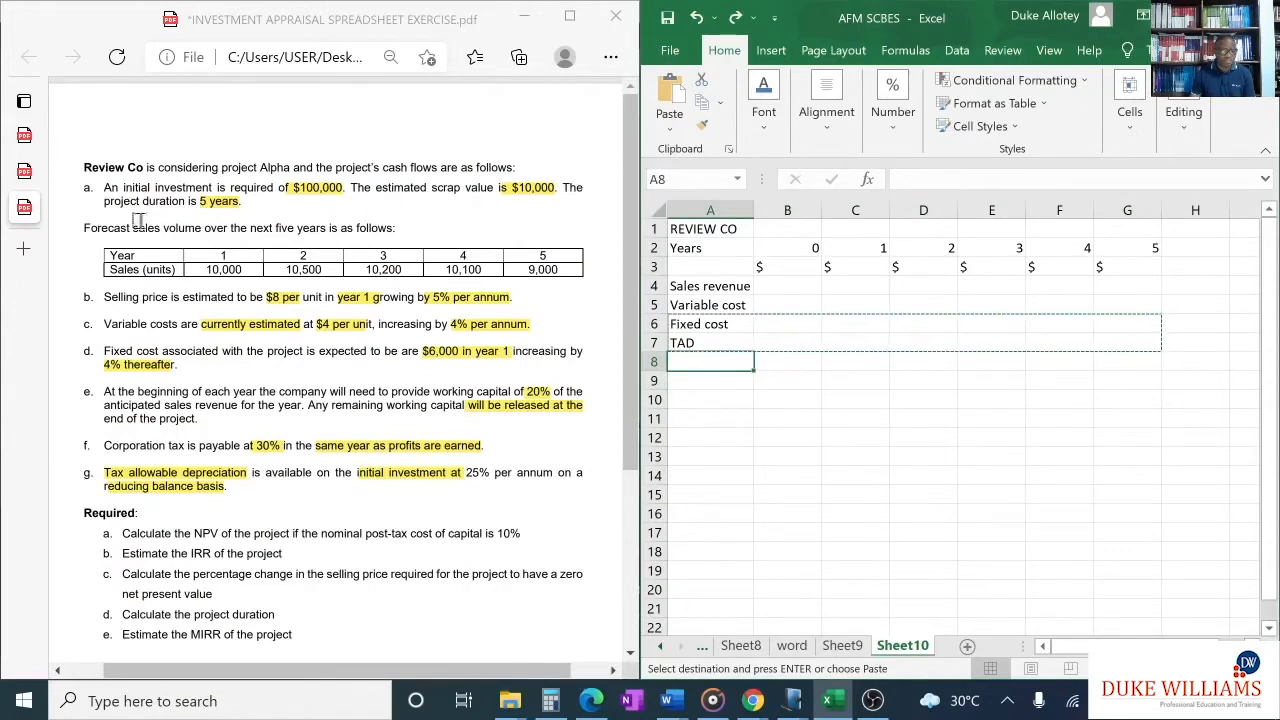
left_click(26, 176)
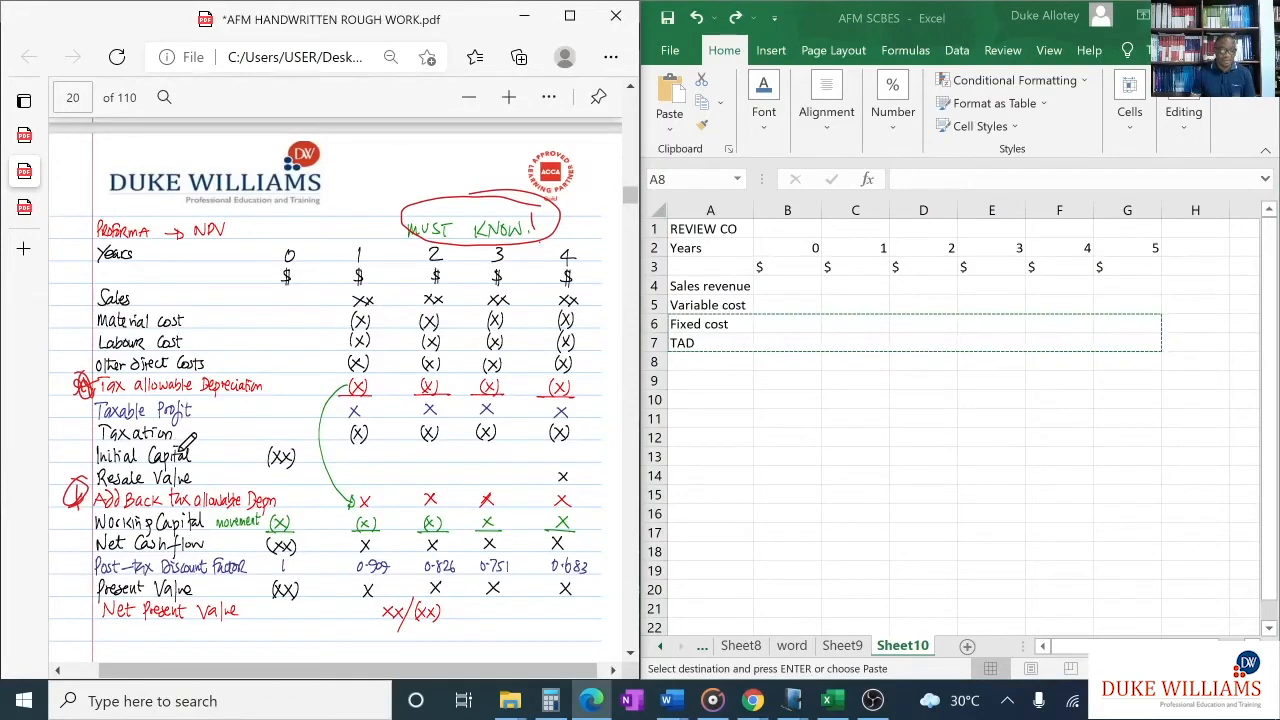
left_click(28, 218)
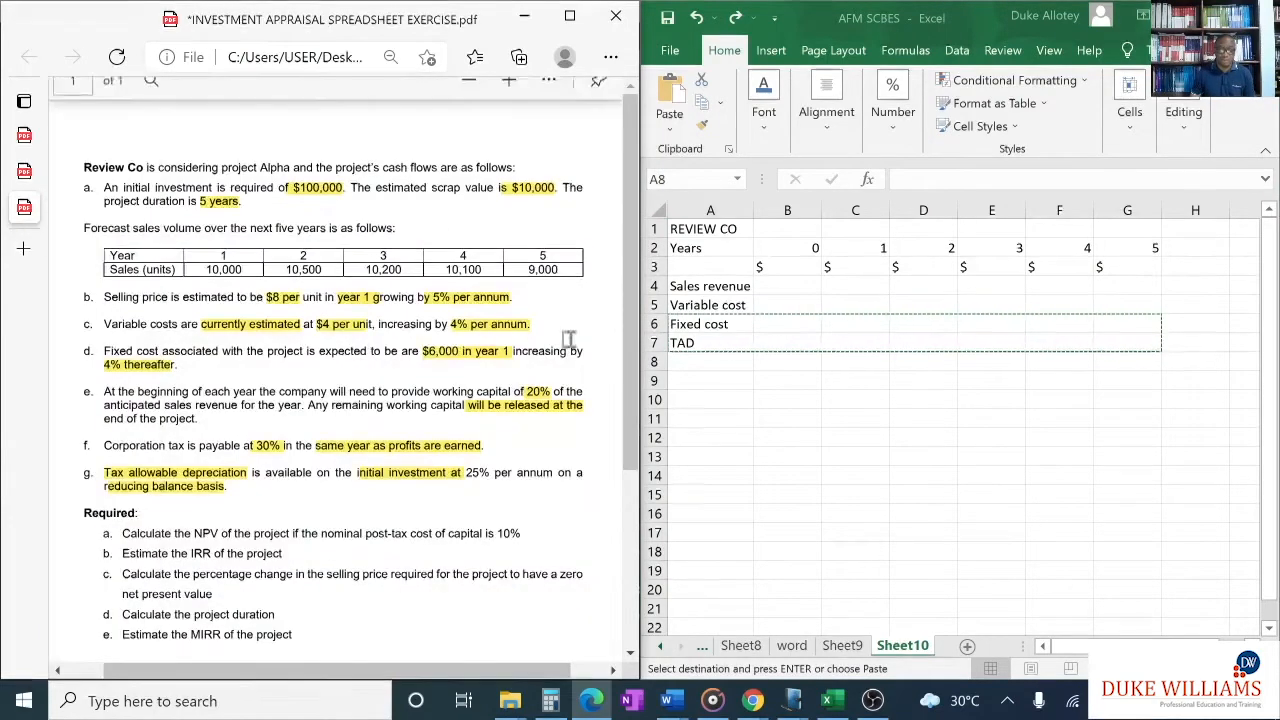
- Enter the row label "Taxable profit" in cell A8 below TAD
left_click(727, 360)
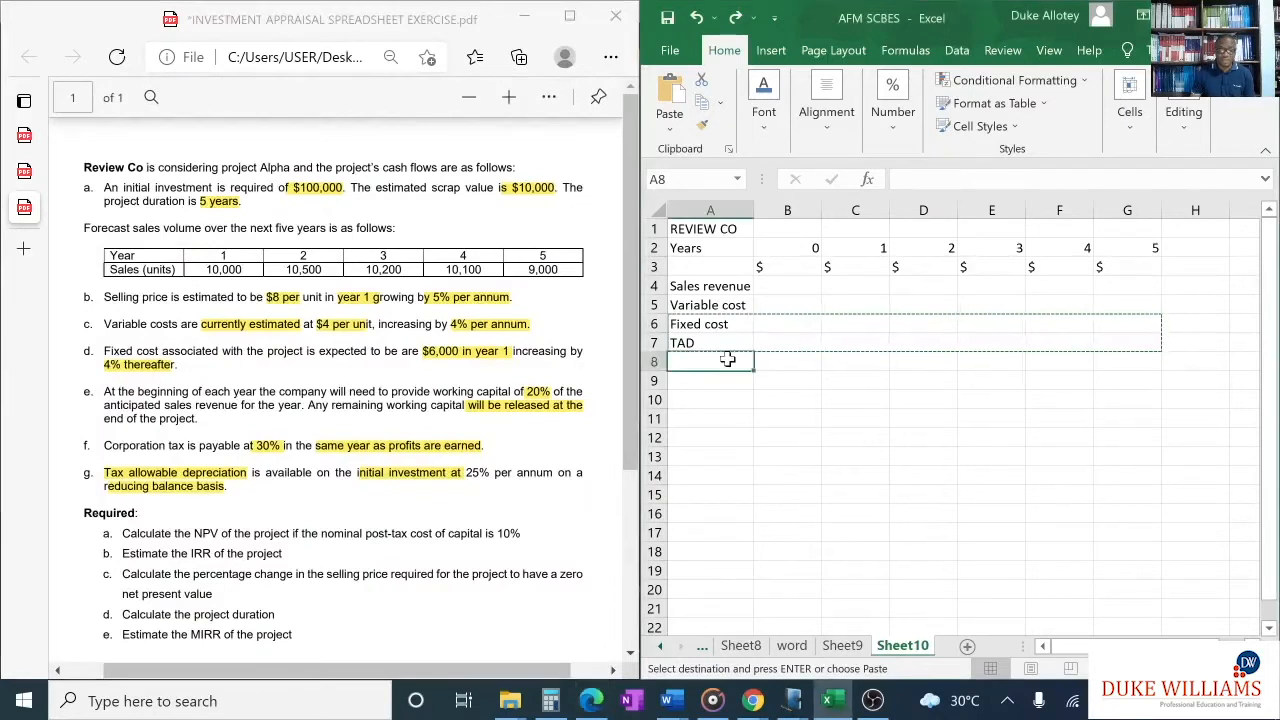
type("Taxab")
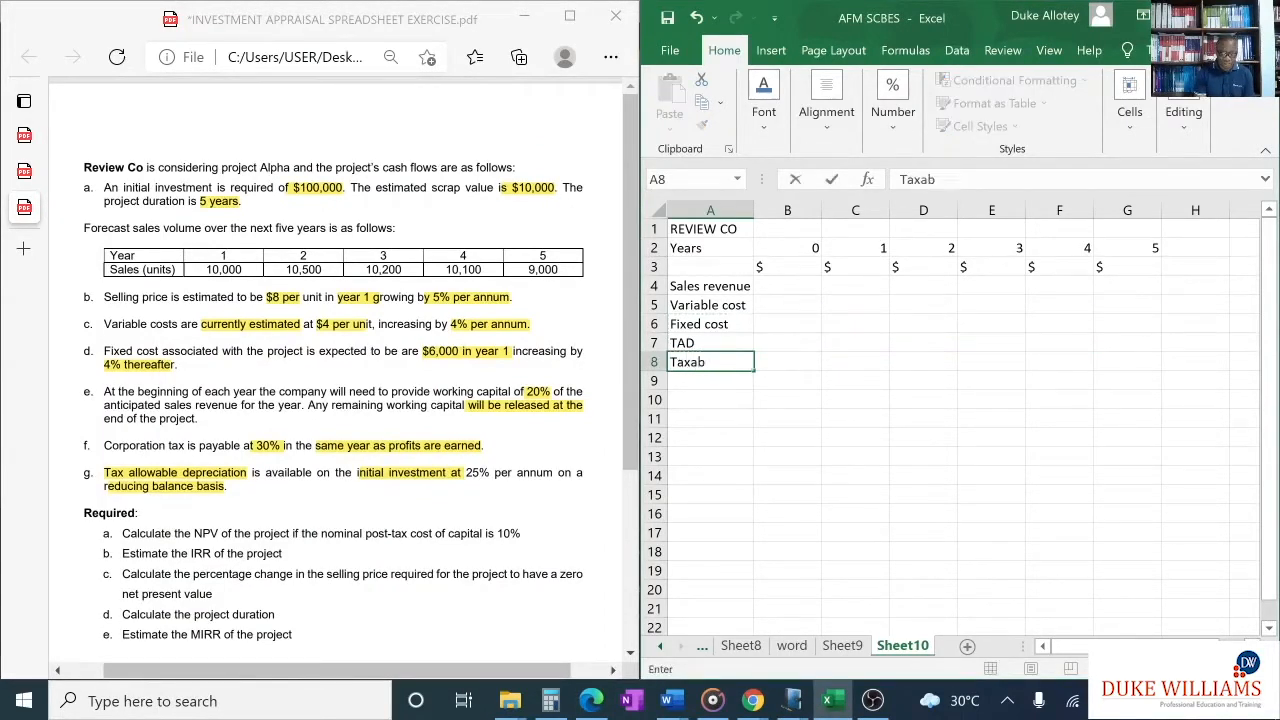
type("le profit")
- Enter the row label "Tax @ 30%" in cell A9 below Taxable profit
left_click(689, 382)
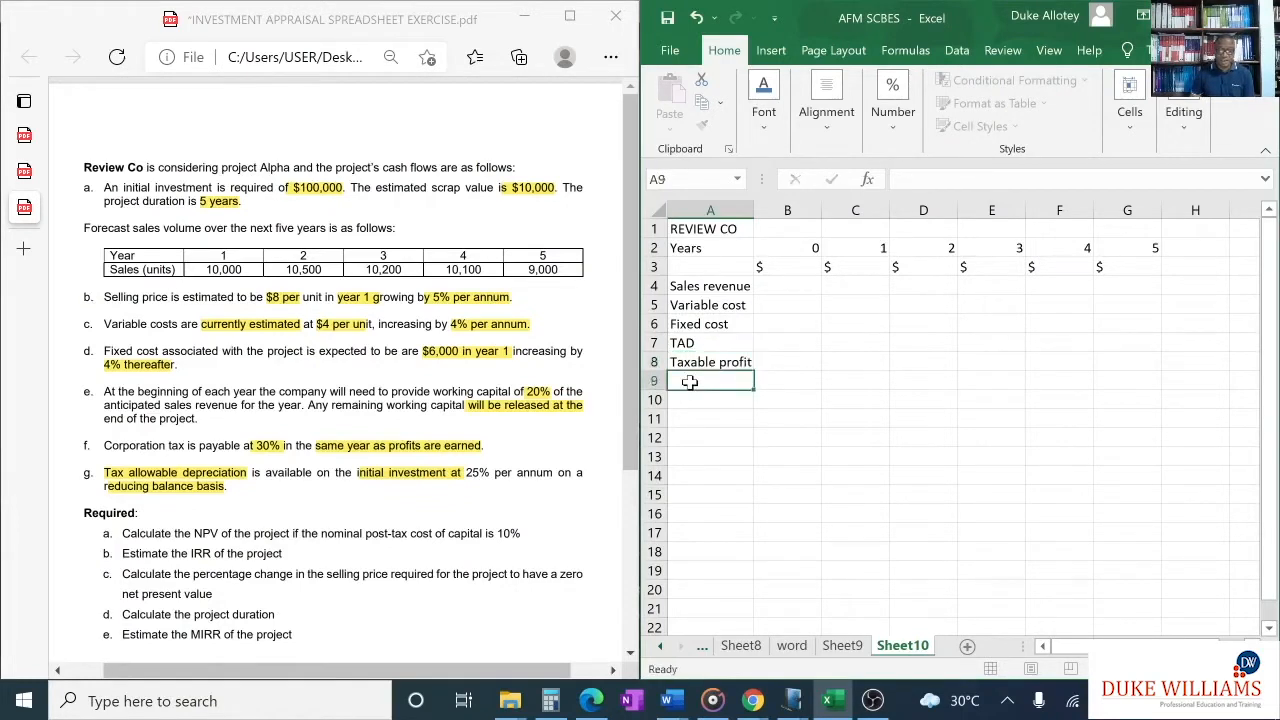
type("Tax")
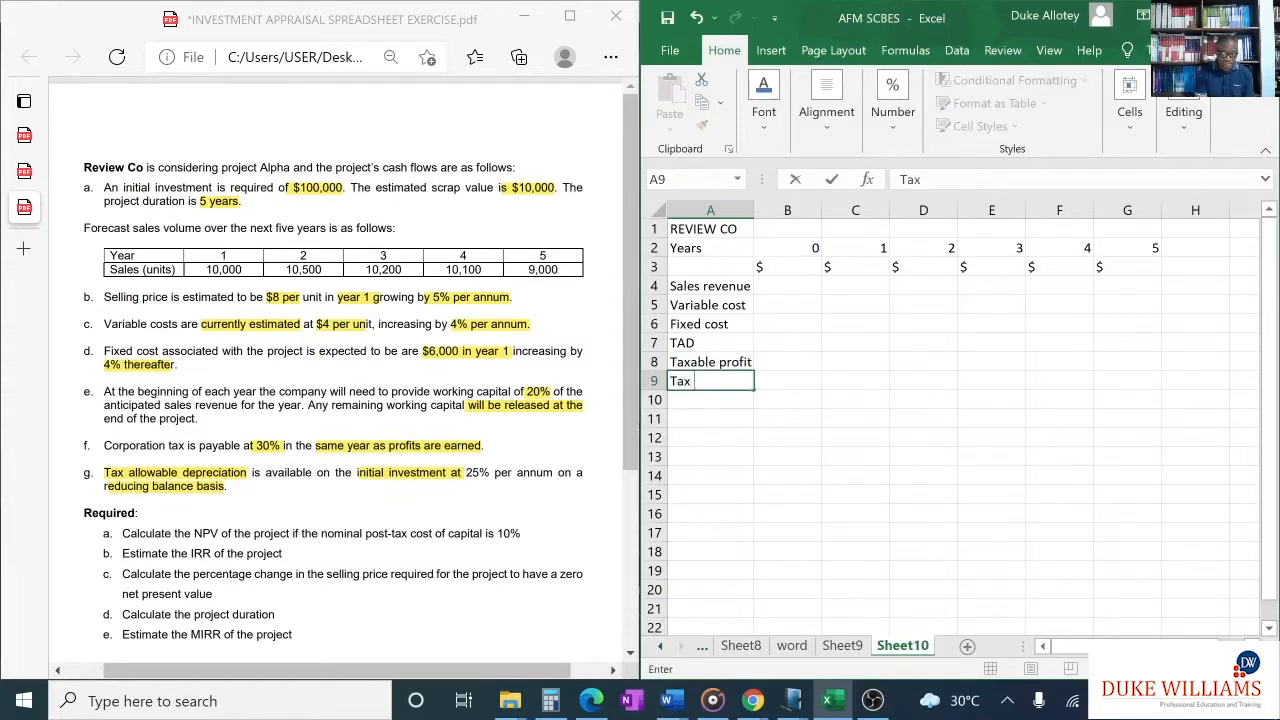
type(" @ 30%")
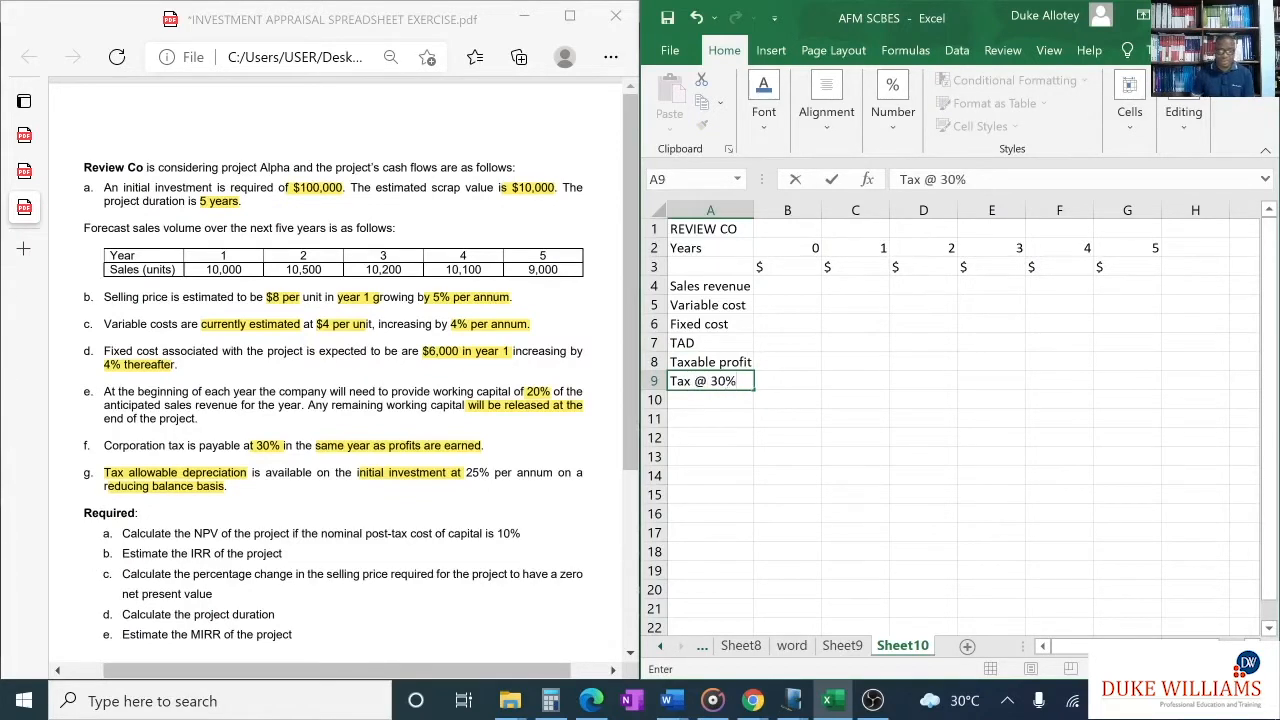
- Enter the row label "Add TAD" in cell A10 for adding back the tax allowable depreciation
left_click(705, 397)
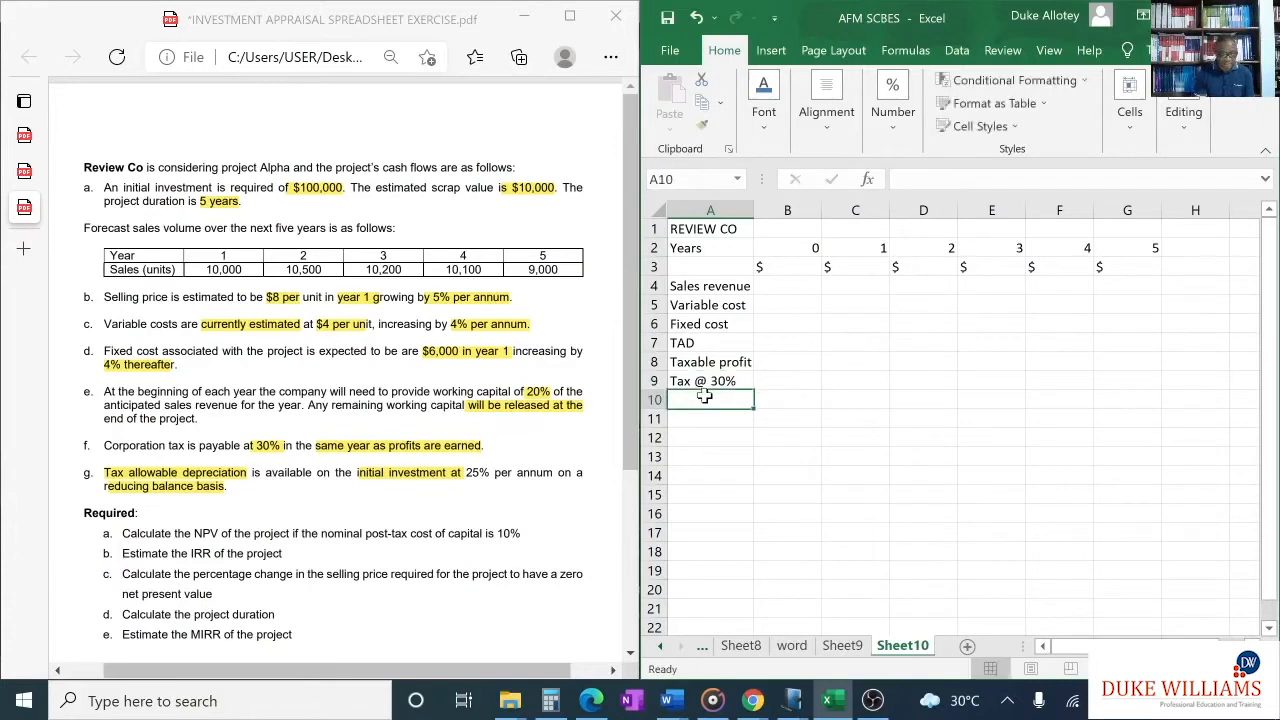
type("a")
key("BackSpace")
type("A")
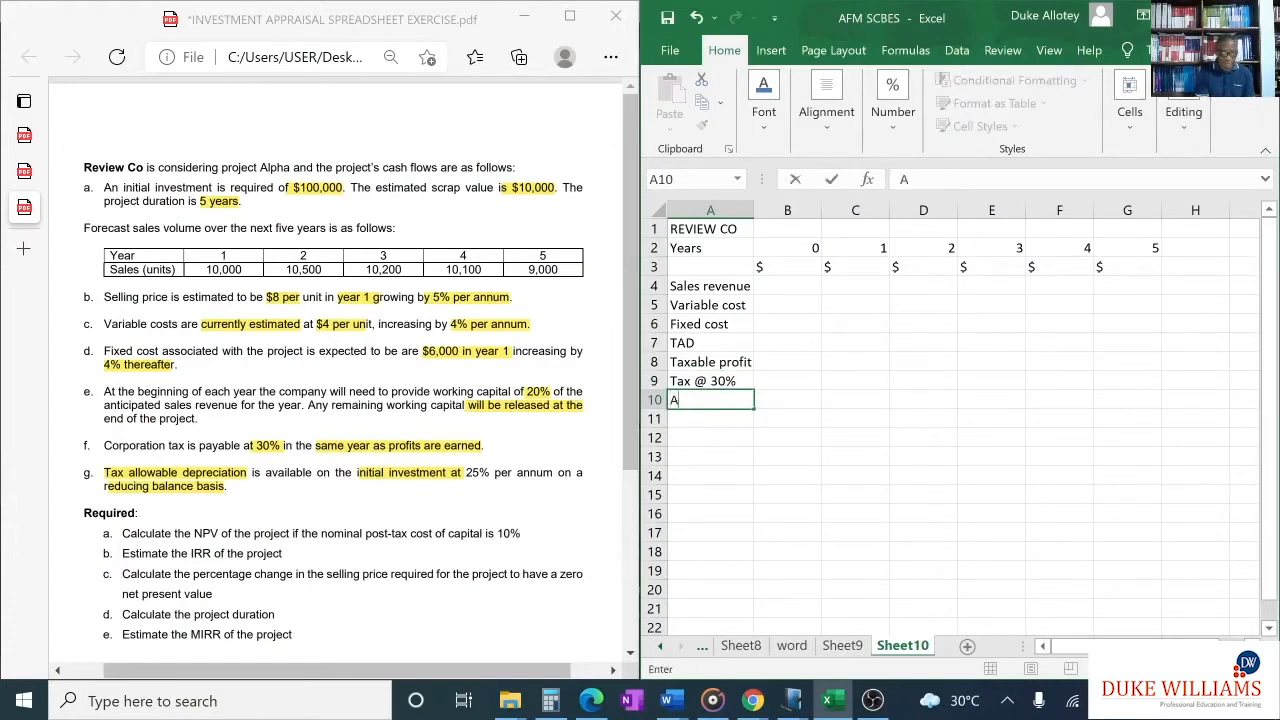
type("dd TAD")
- Enter the row labels "Initial" in cell A11 and "Residual value" in cell A12, fitting column A to its text
left_click(731, 418)
type("Initial")
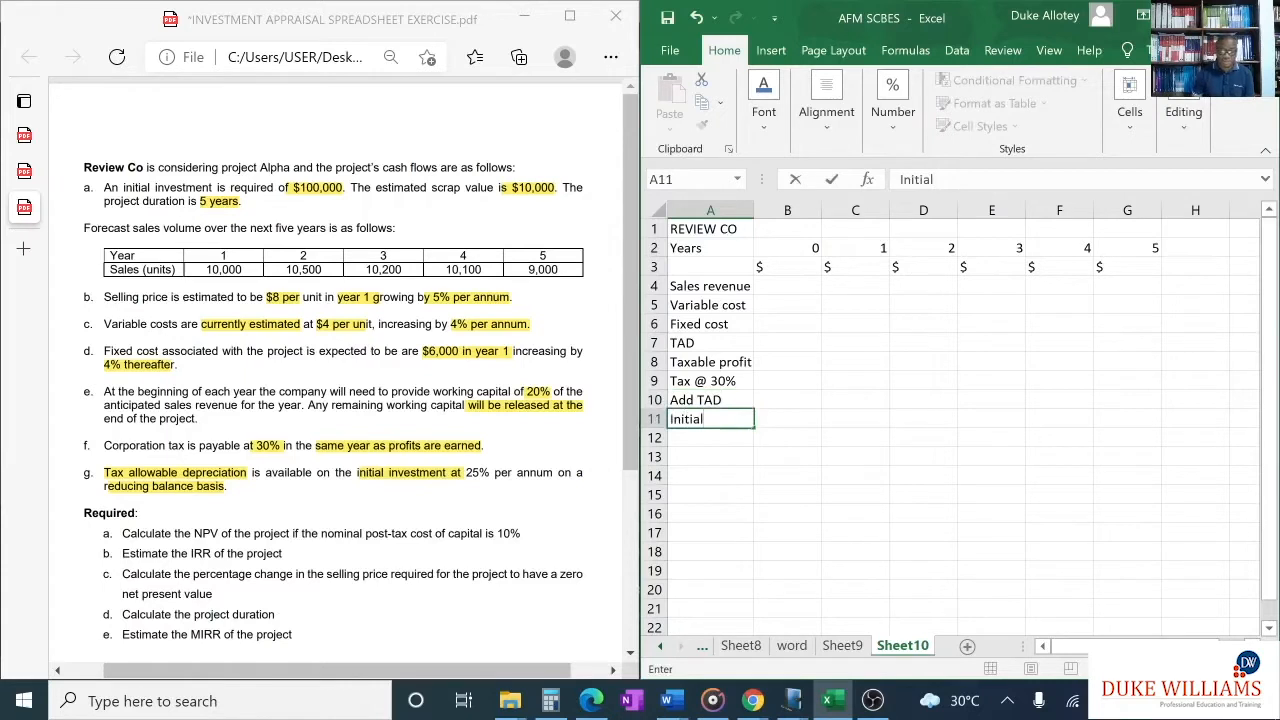
left_click(717, 438)
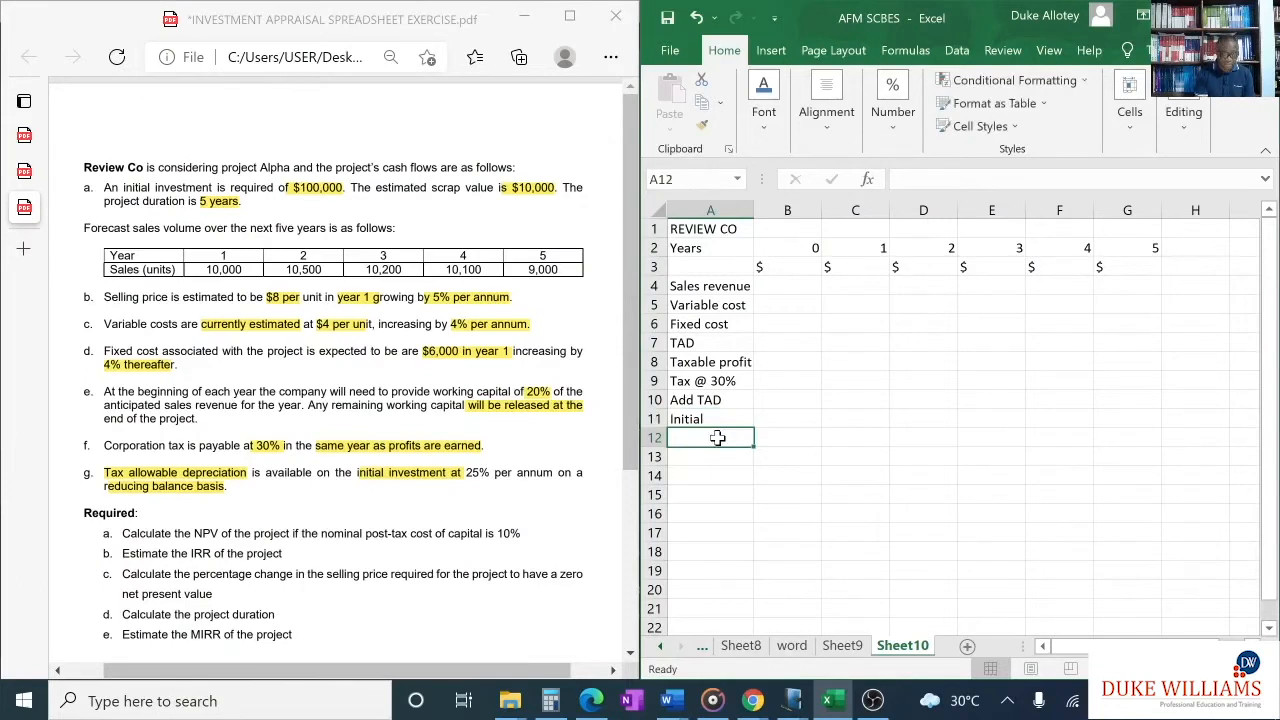
type("Resi")
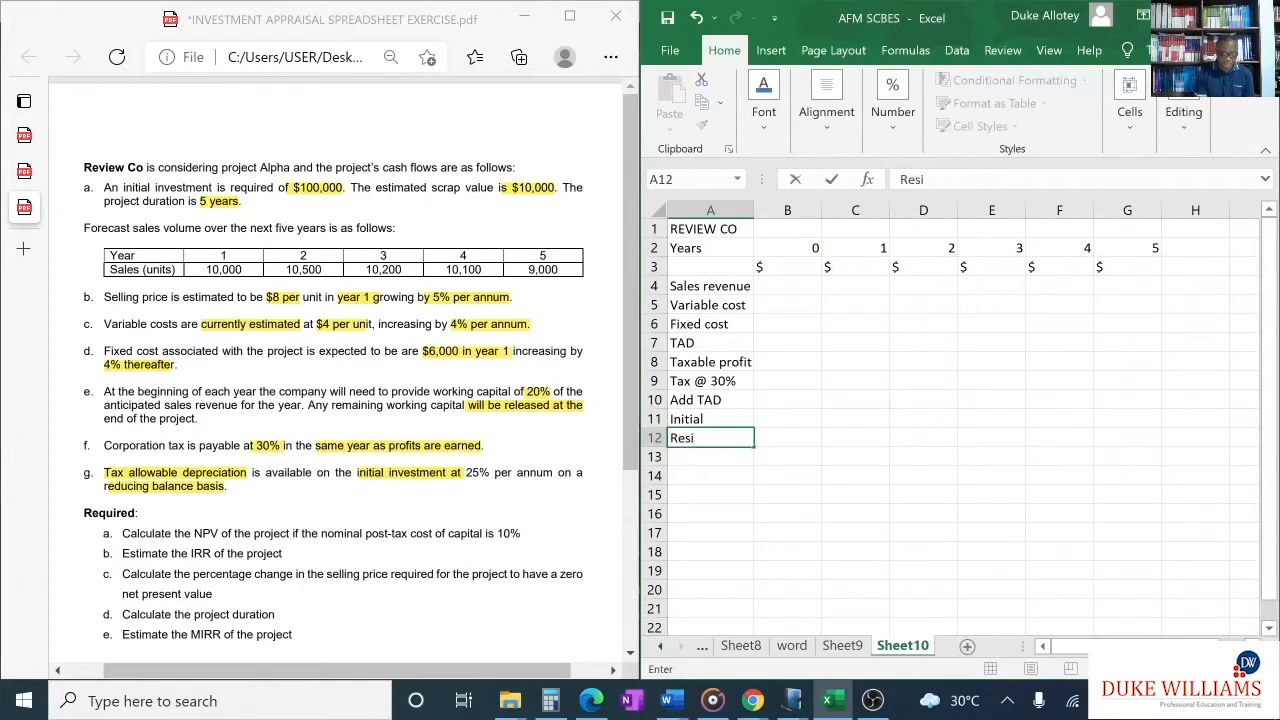
type("dual value")
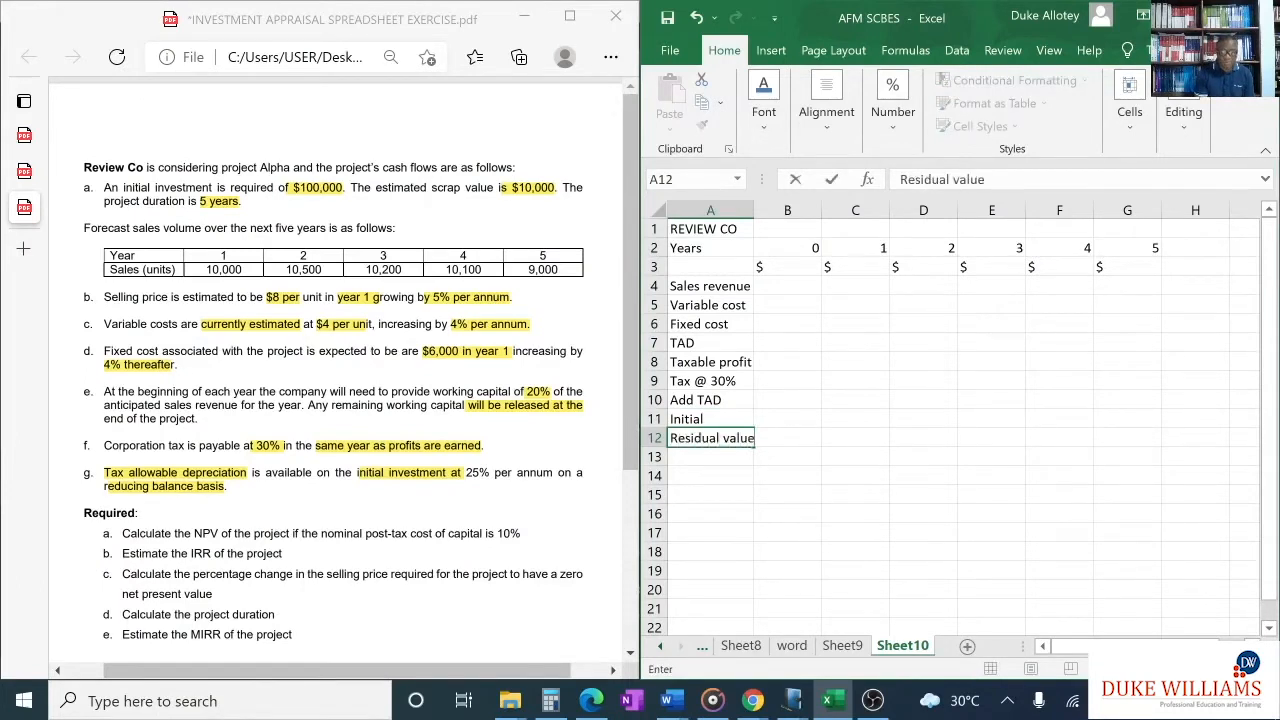
double_click(755, 215)
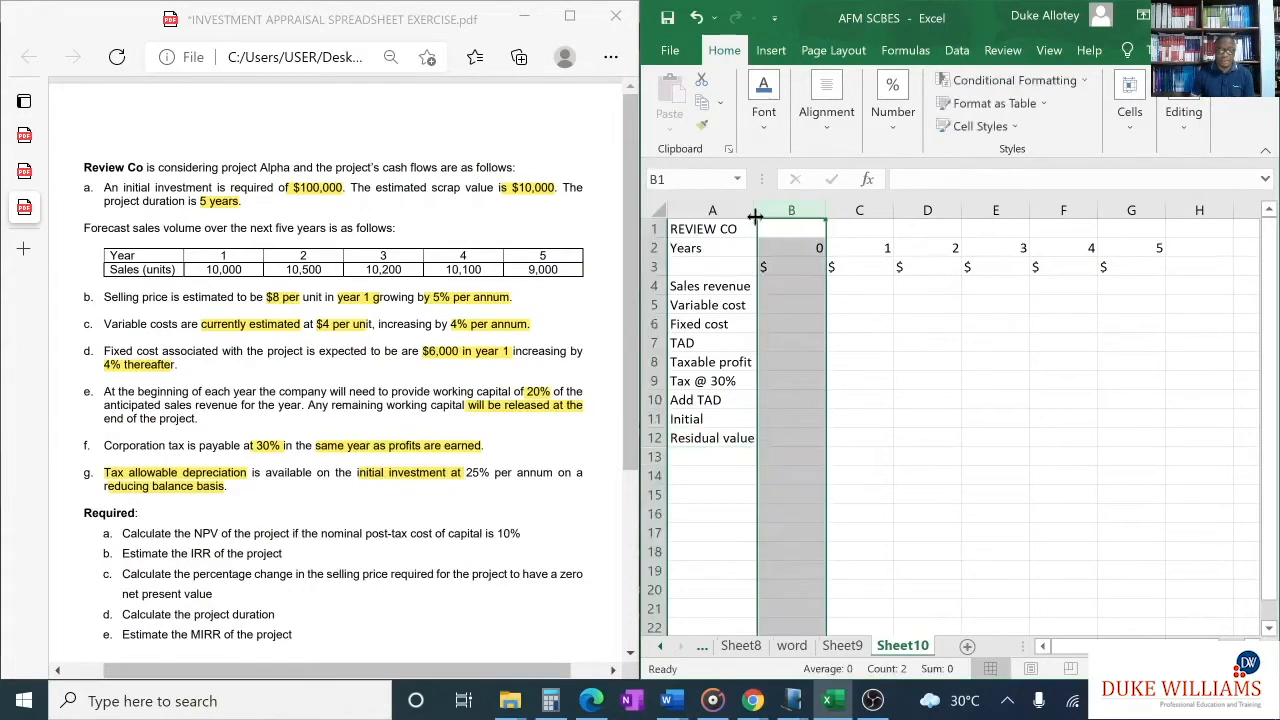
- Enter the row label "Working capital" in cell A13 and widen column A to fit it
left_click(717, 452)
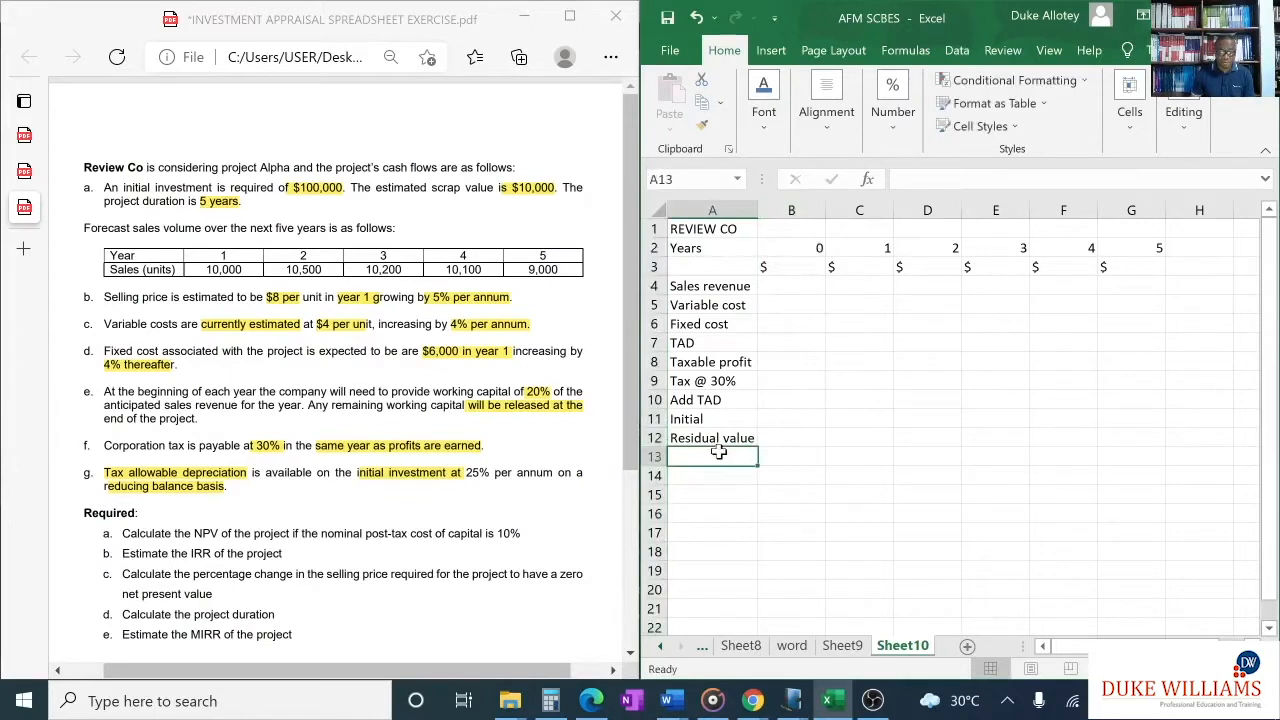
type("W")
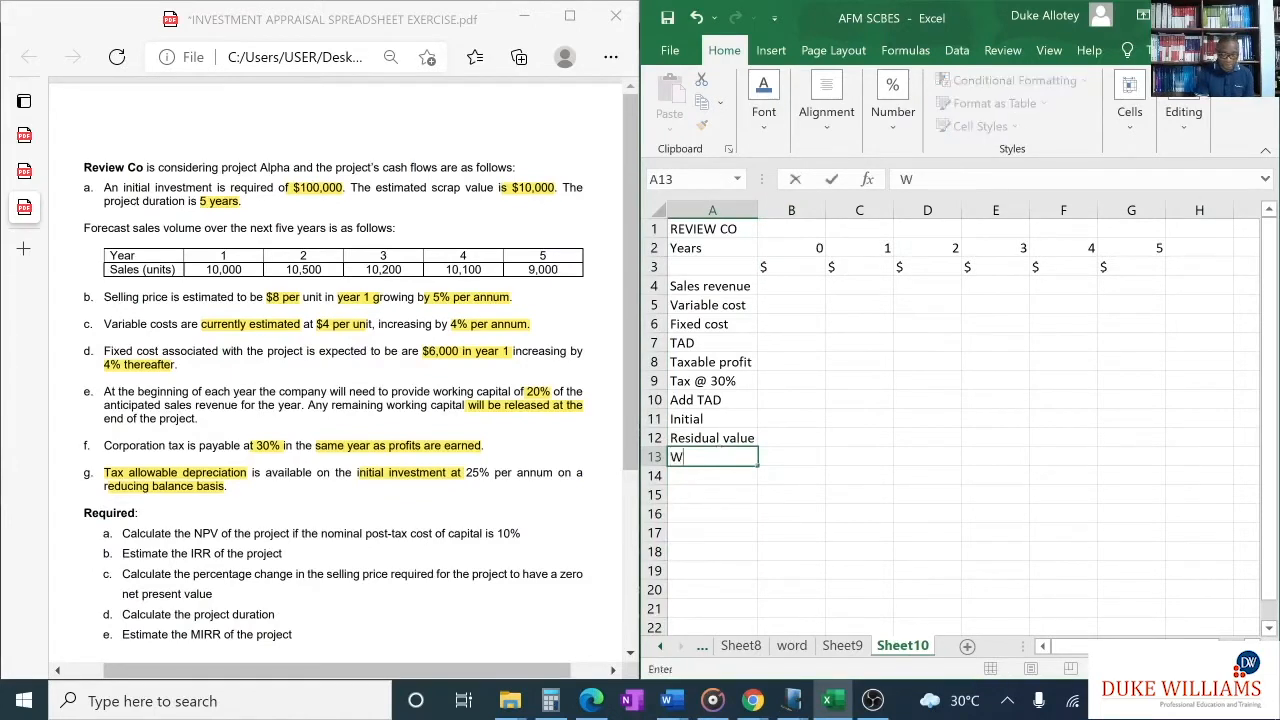
type("orking capital")
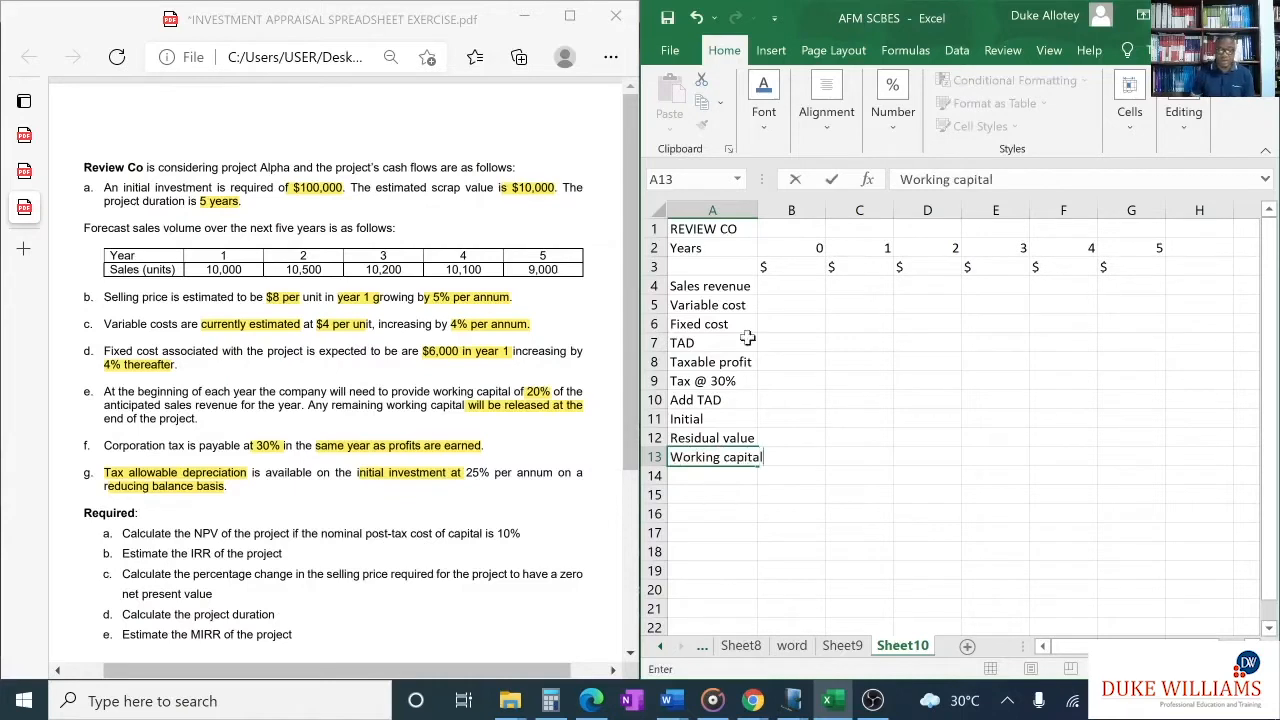
left_click(752, 212)
double_click(757, 217)
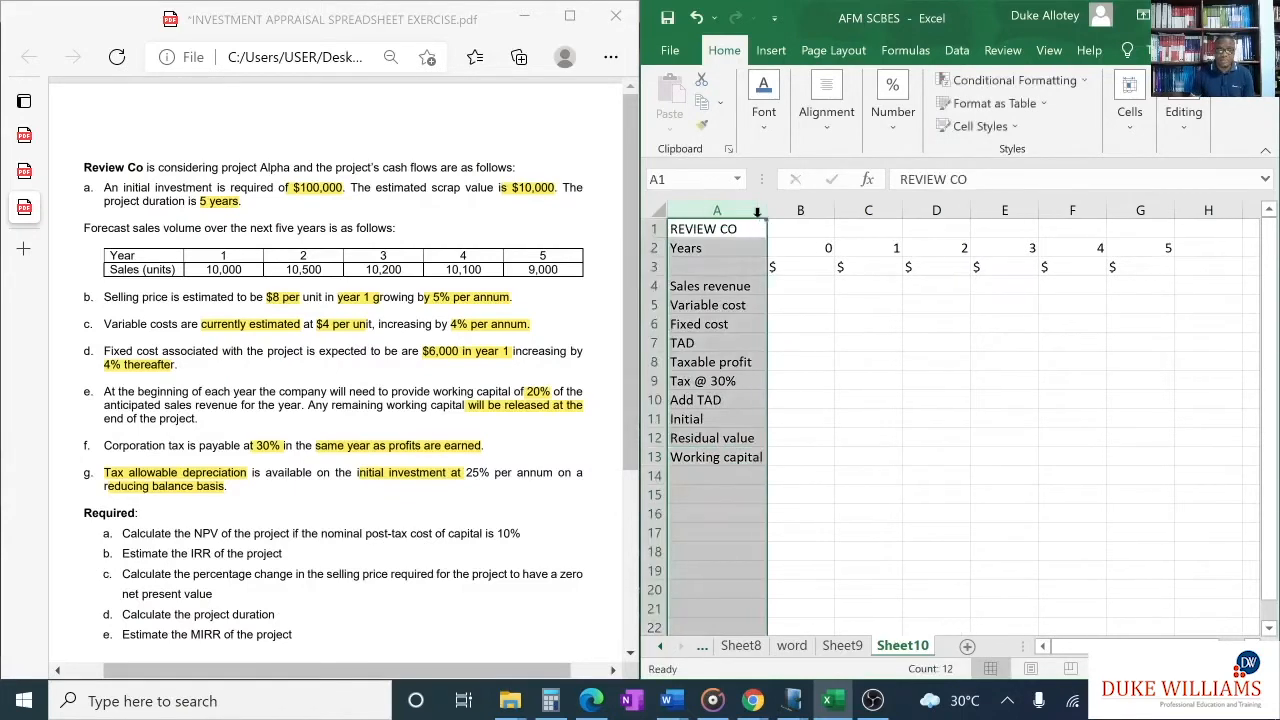
left_click(826, 385)
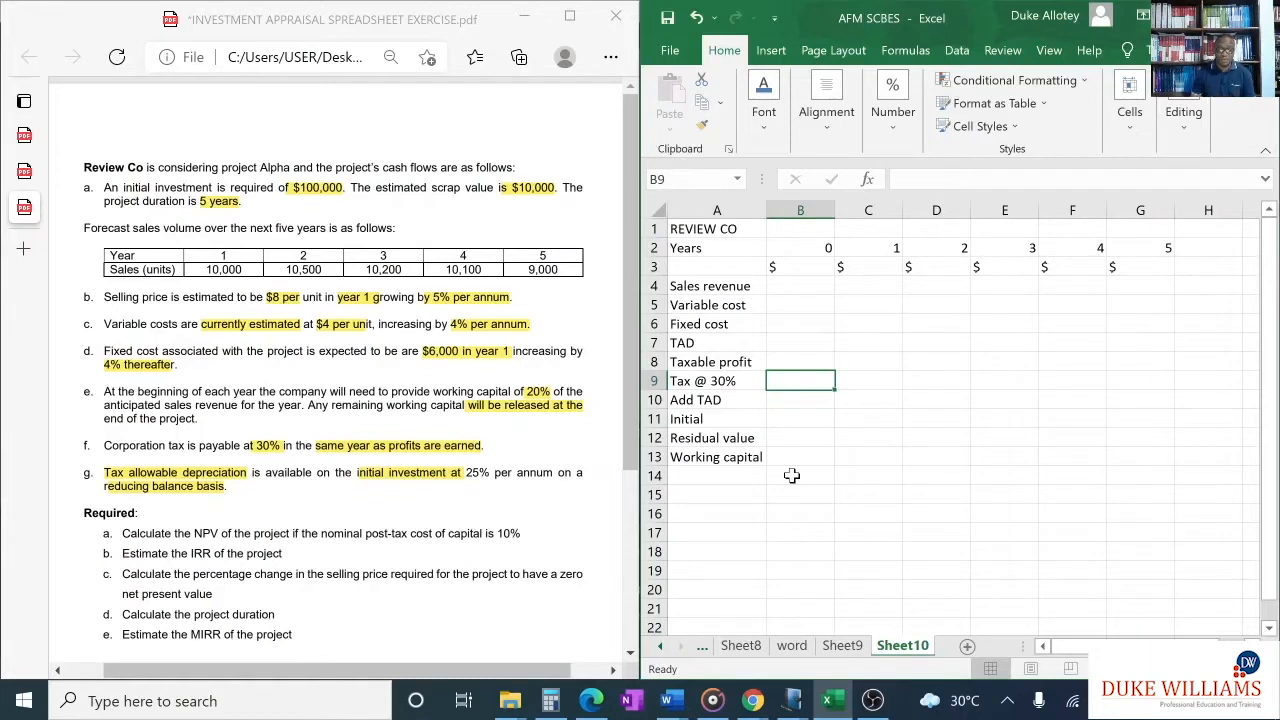
- Enter the row label "Net cashflow" in cell A14 below Working capital
left_click(736, 476)
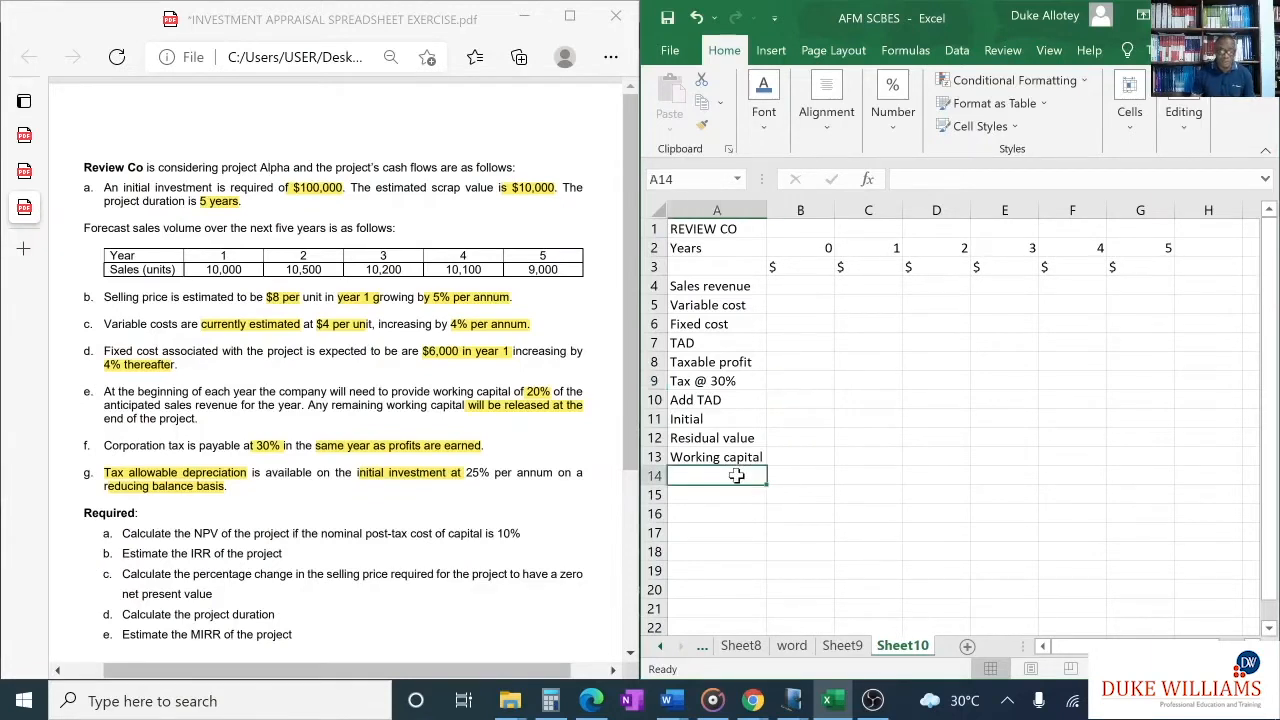
type("Net c")
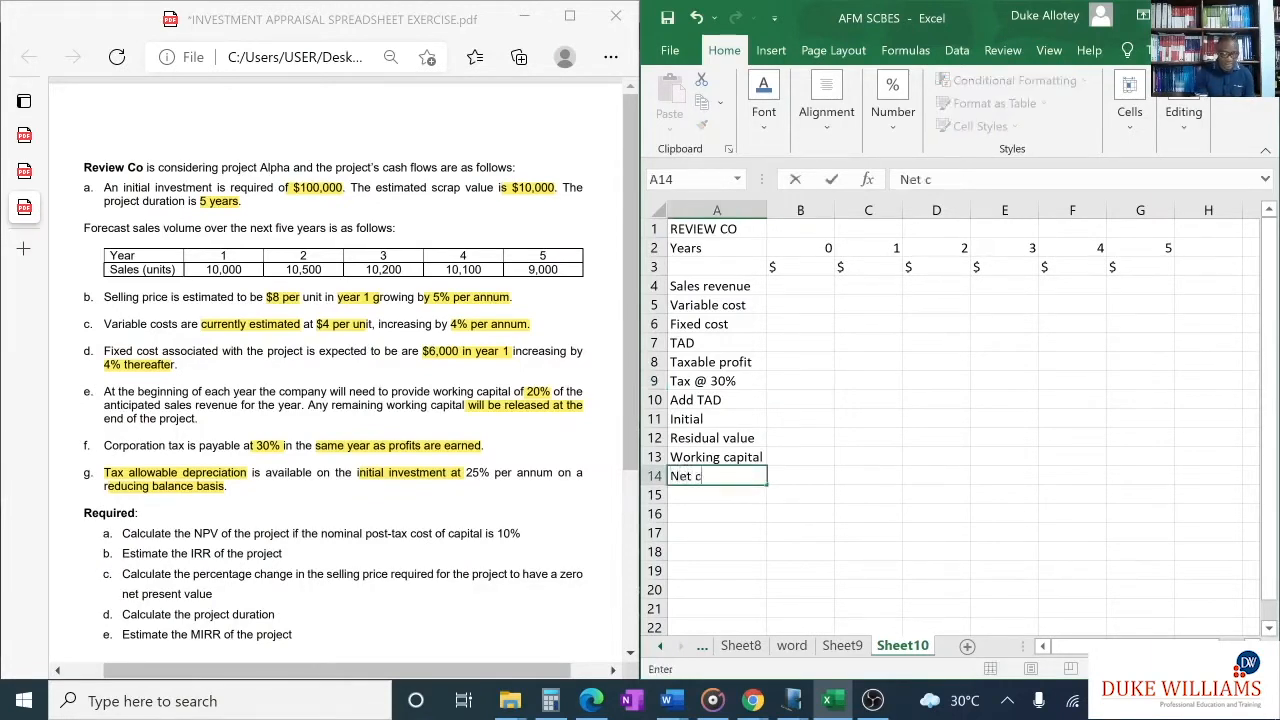
type("ash low")
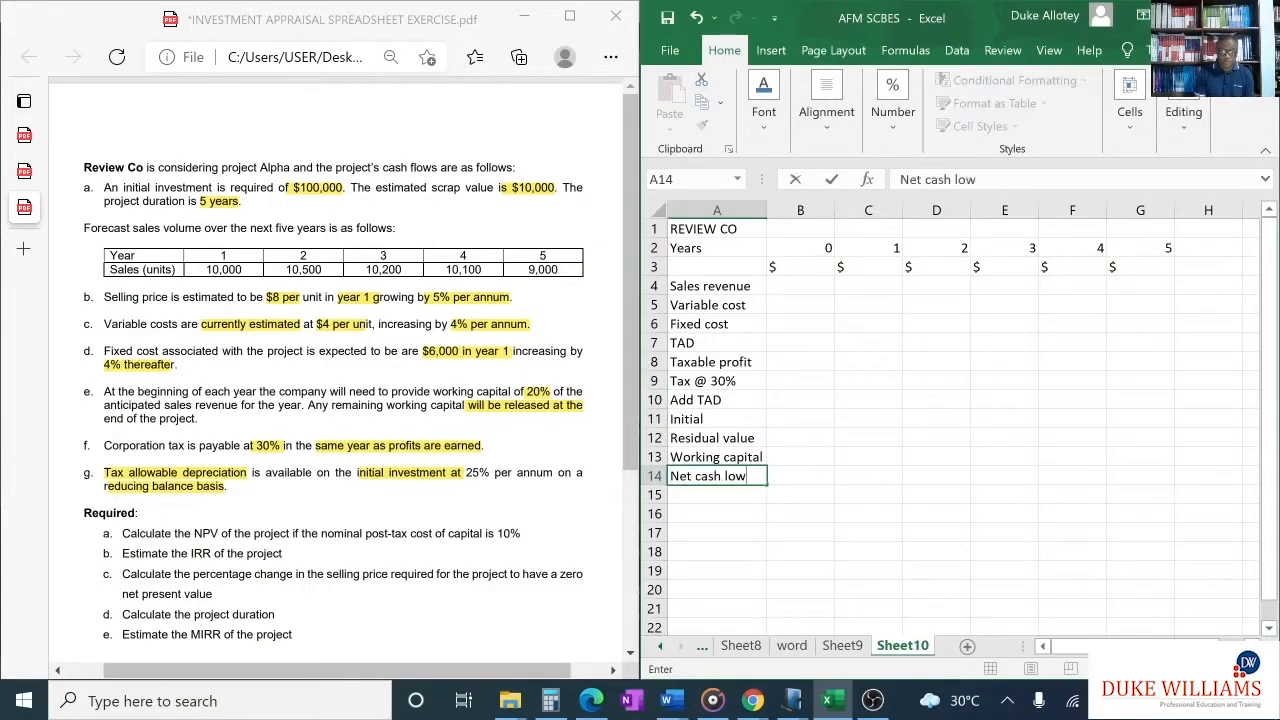
key("BackSpace")
key("BackSpace")
key("BackSpace")
key("BackSpace")
type("flow")
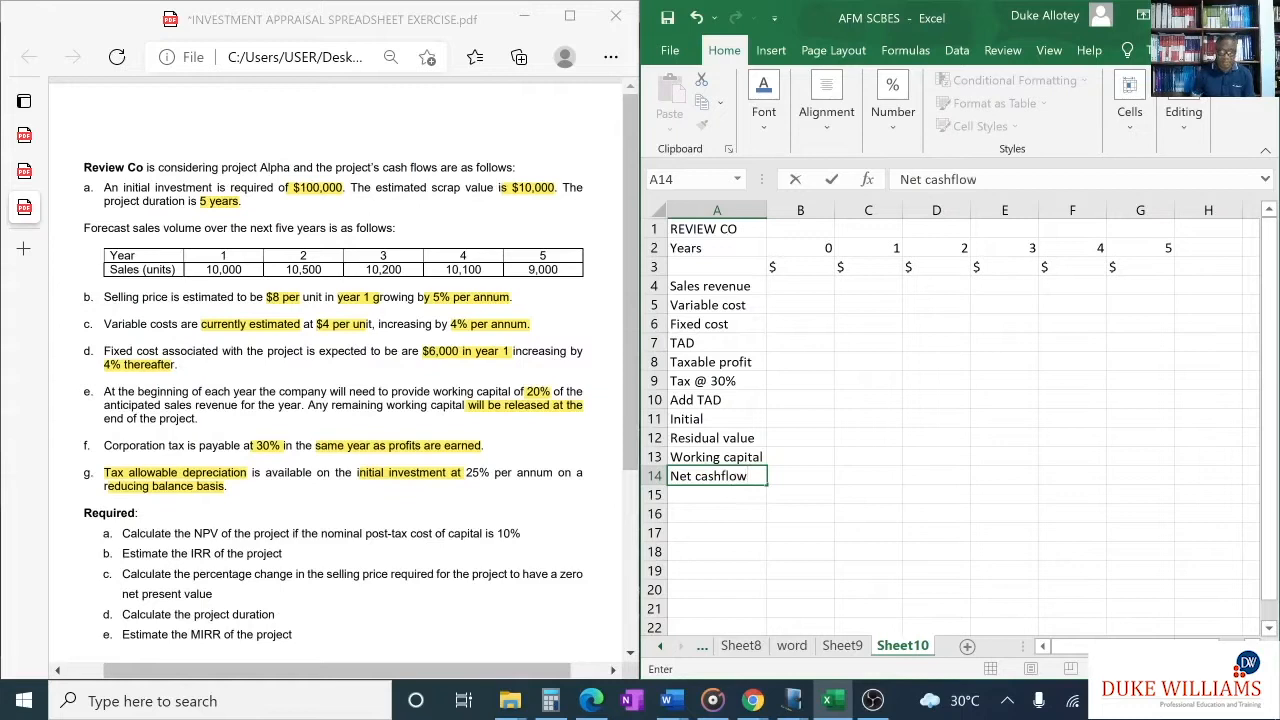
- Enter the row label "Disc Factor" in cell A15 below Net cashflow
left_click(708, 497)
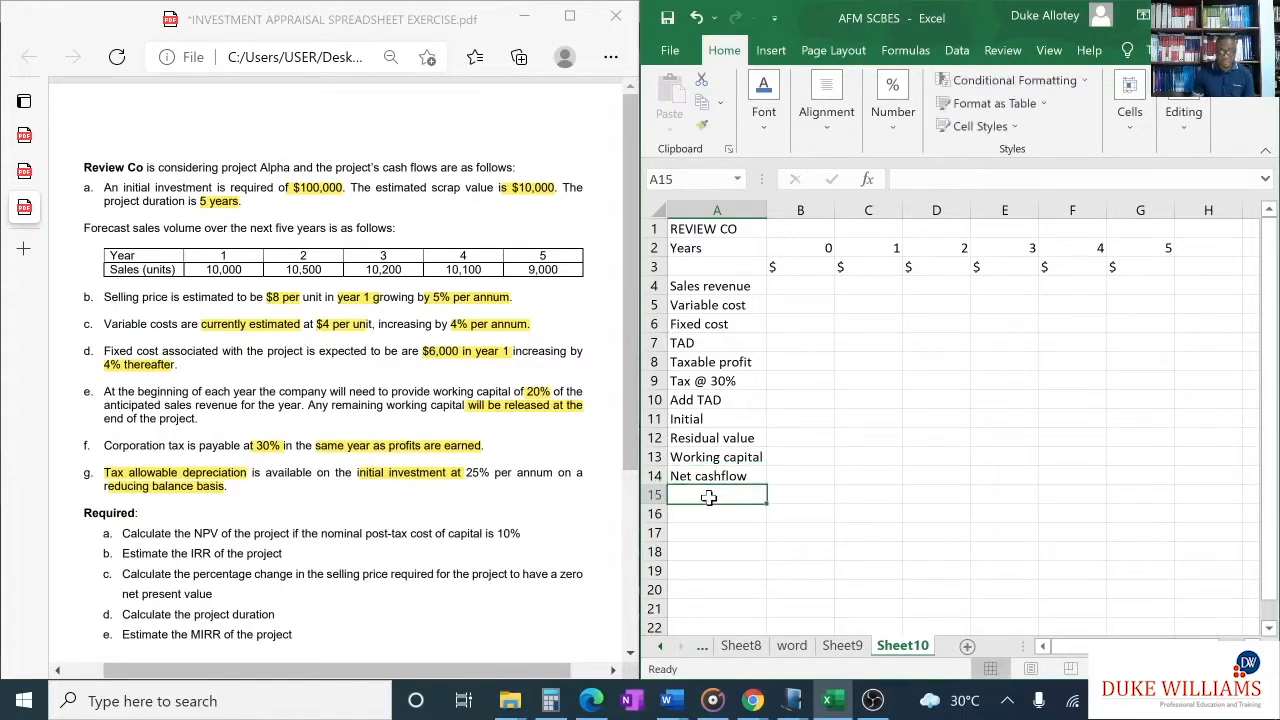
type("Dis")
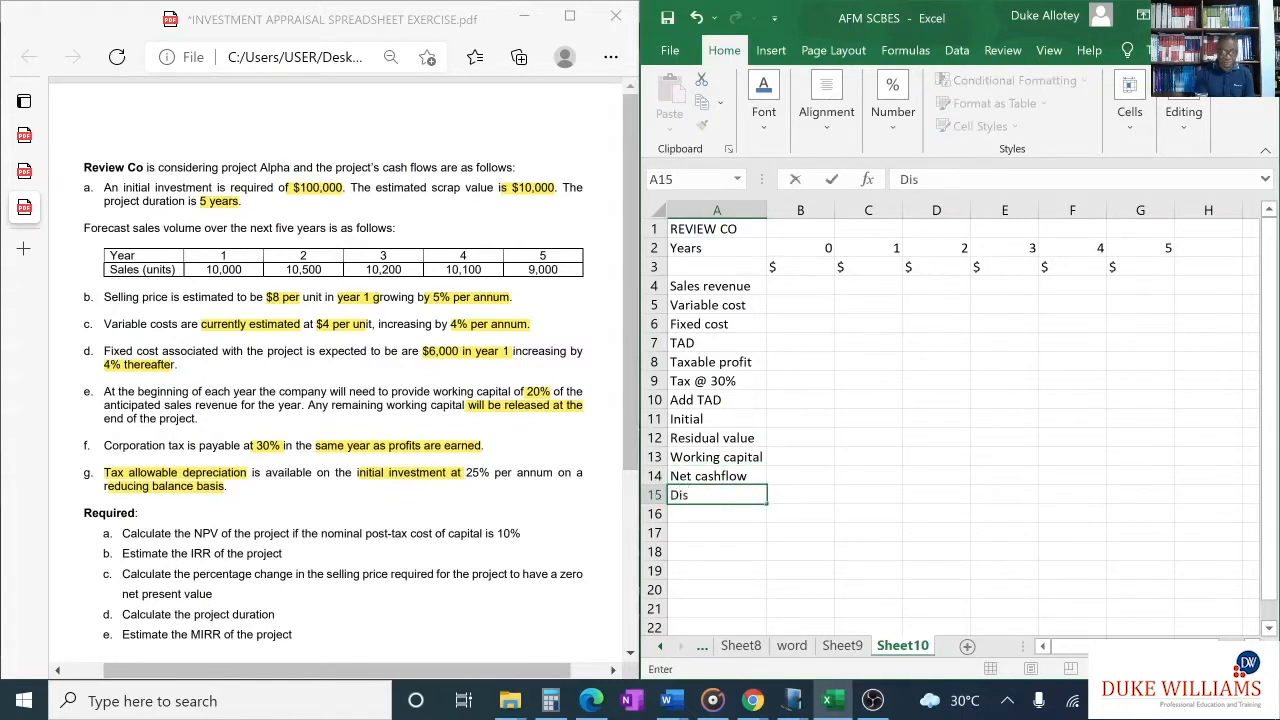
type("c Facotor")
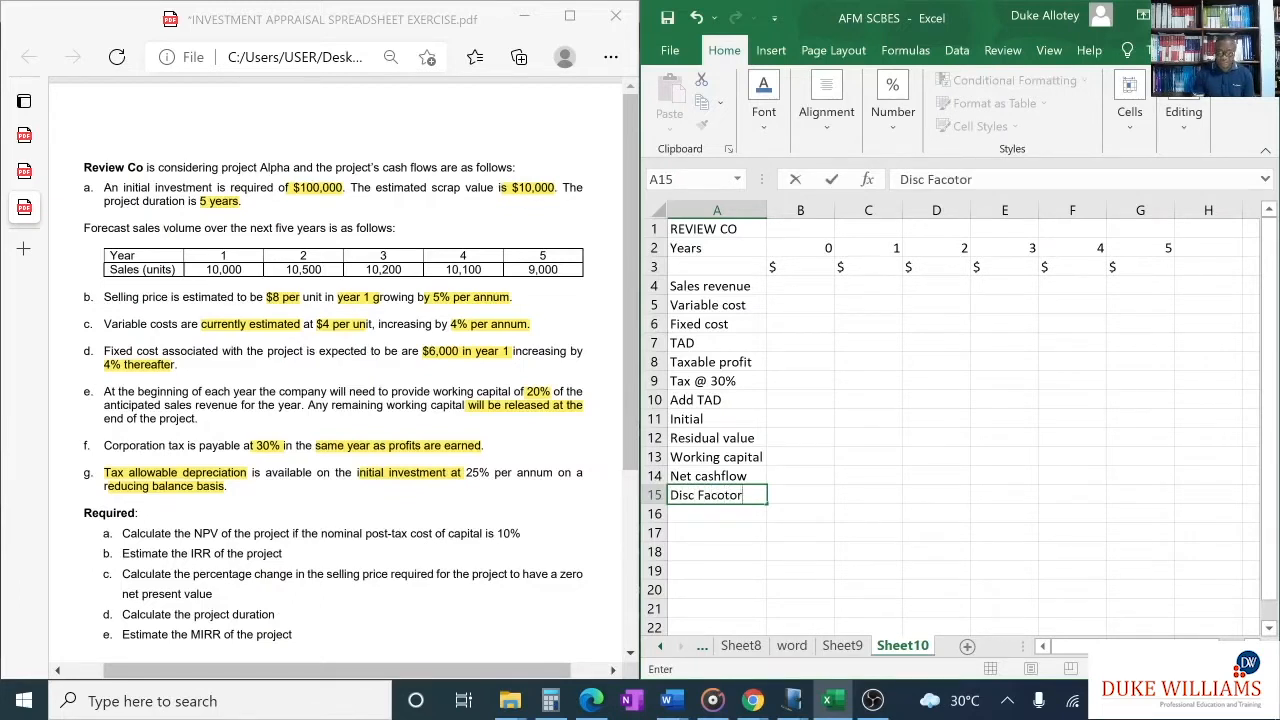
key("BackSpace")
key("BackSpace")
key("BackSpace")
key("BackSpace")
type("tor")
- Enter the row label "PV" in cell A16 below Disc Factor
left_click(709, 515)
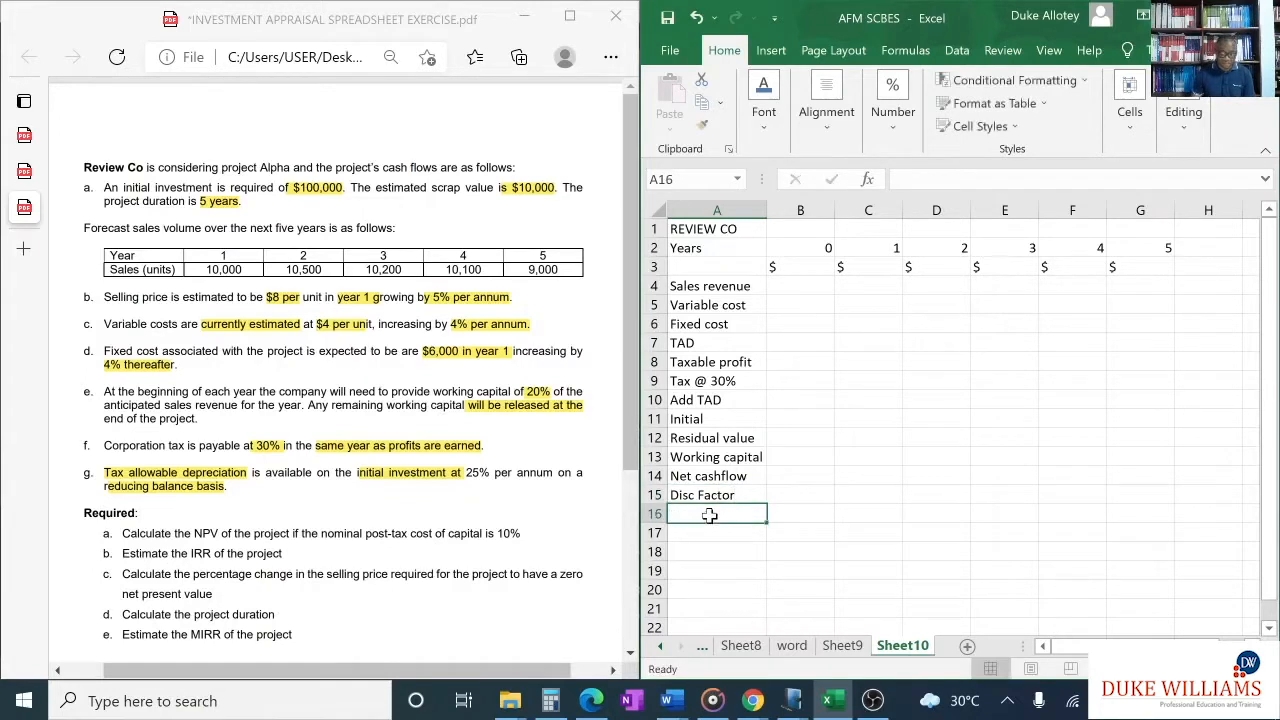
type("PV")
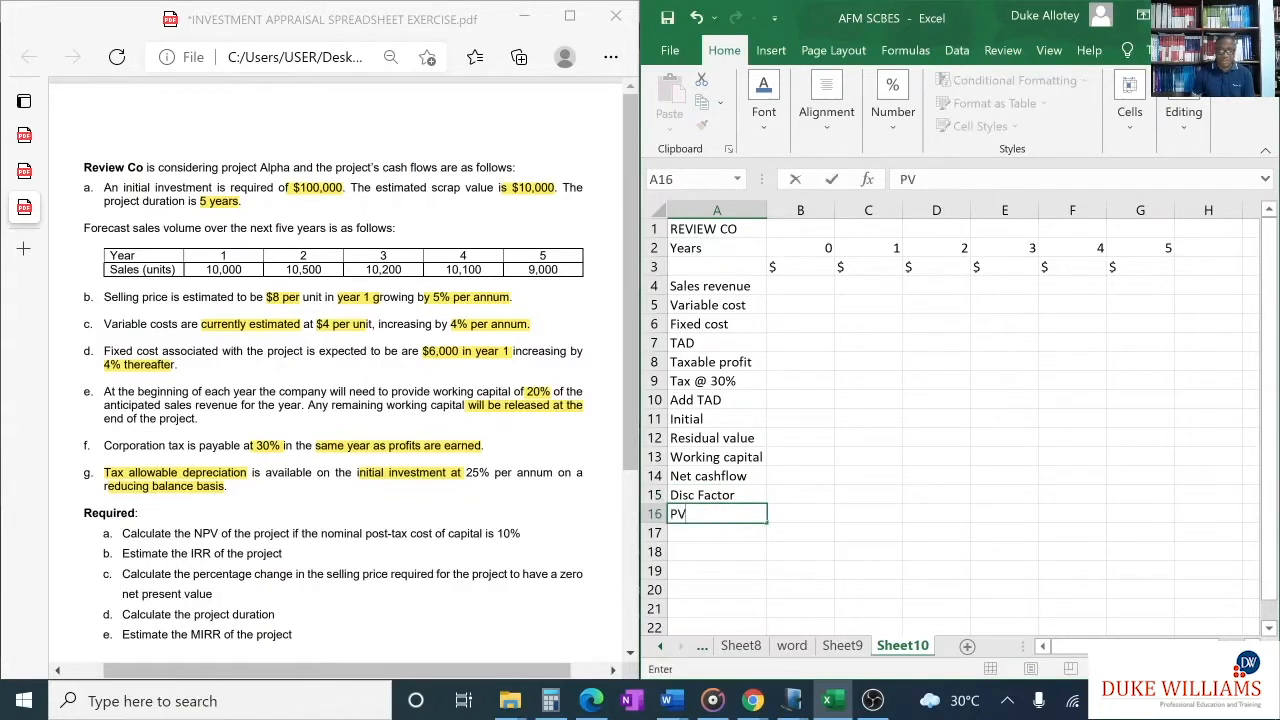
left_click(700, 534)
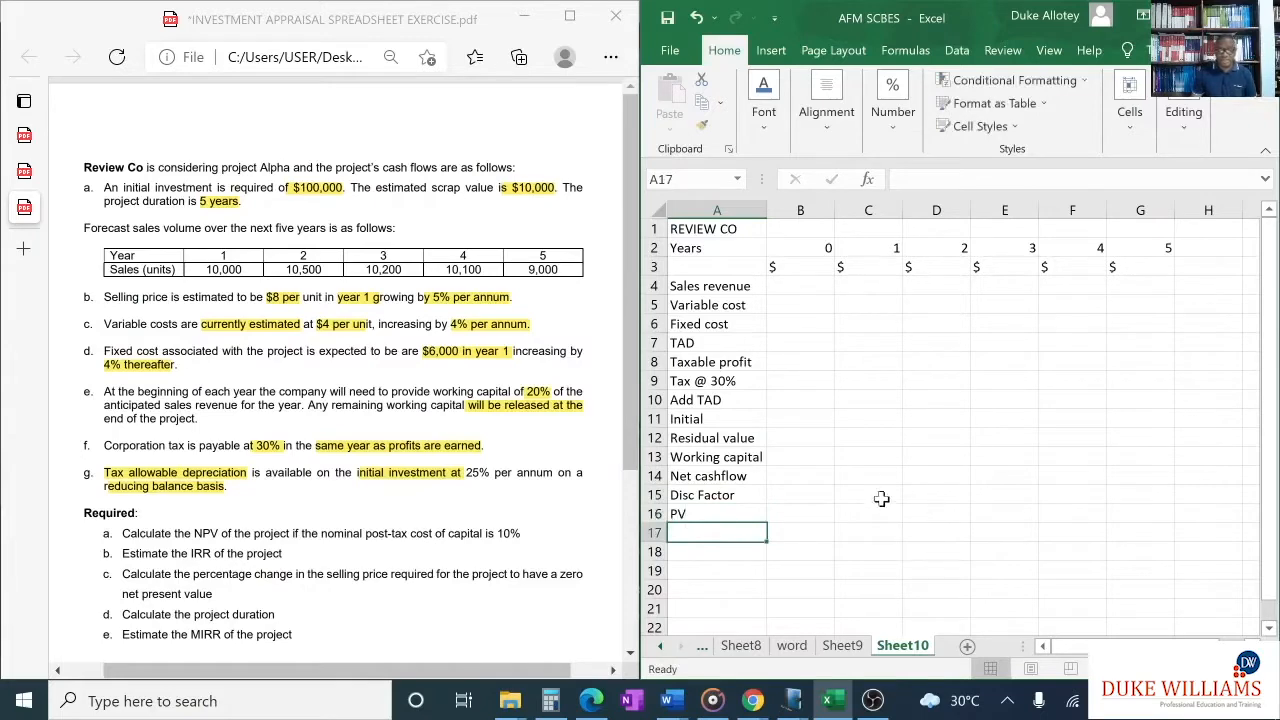
- Enter the heading "Workings" in cell A20, leaving blank rows below the PV row
scroll(845, 462, "down", 1)
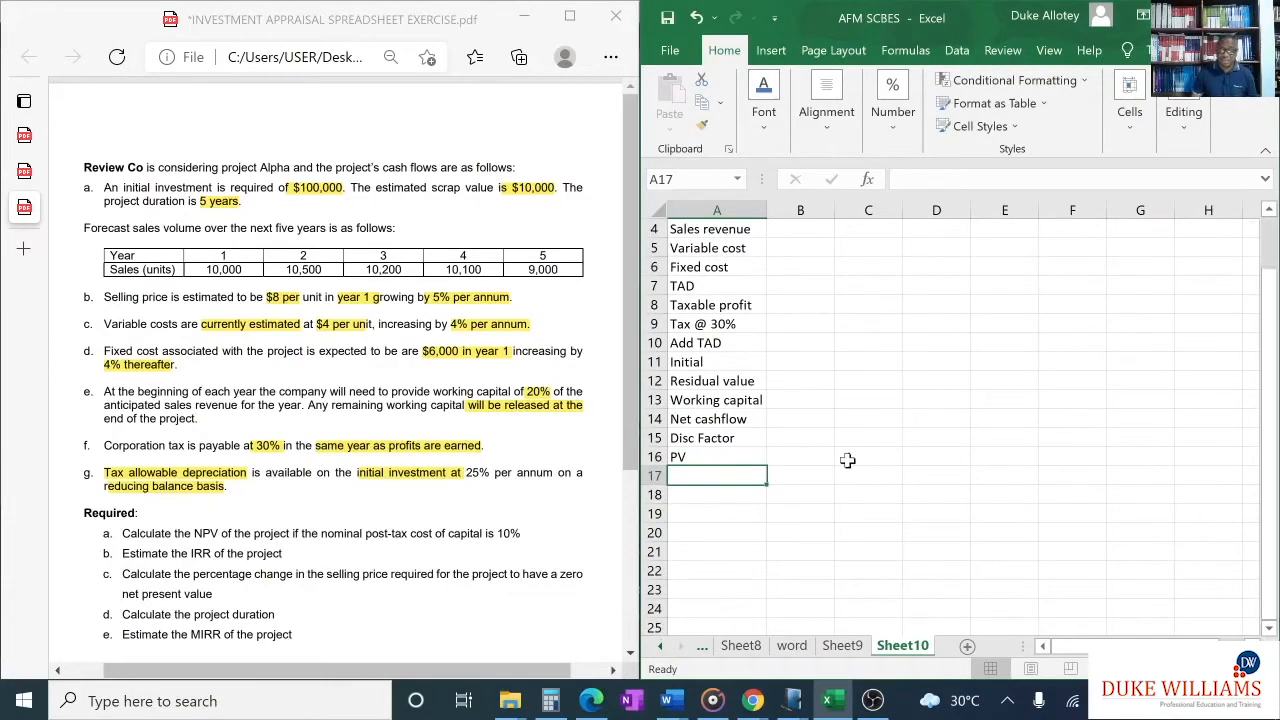
scroll(847, 460, "up", 1)
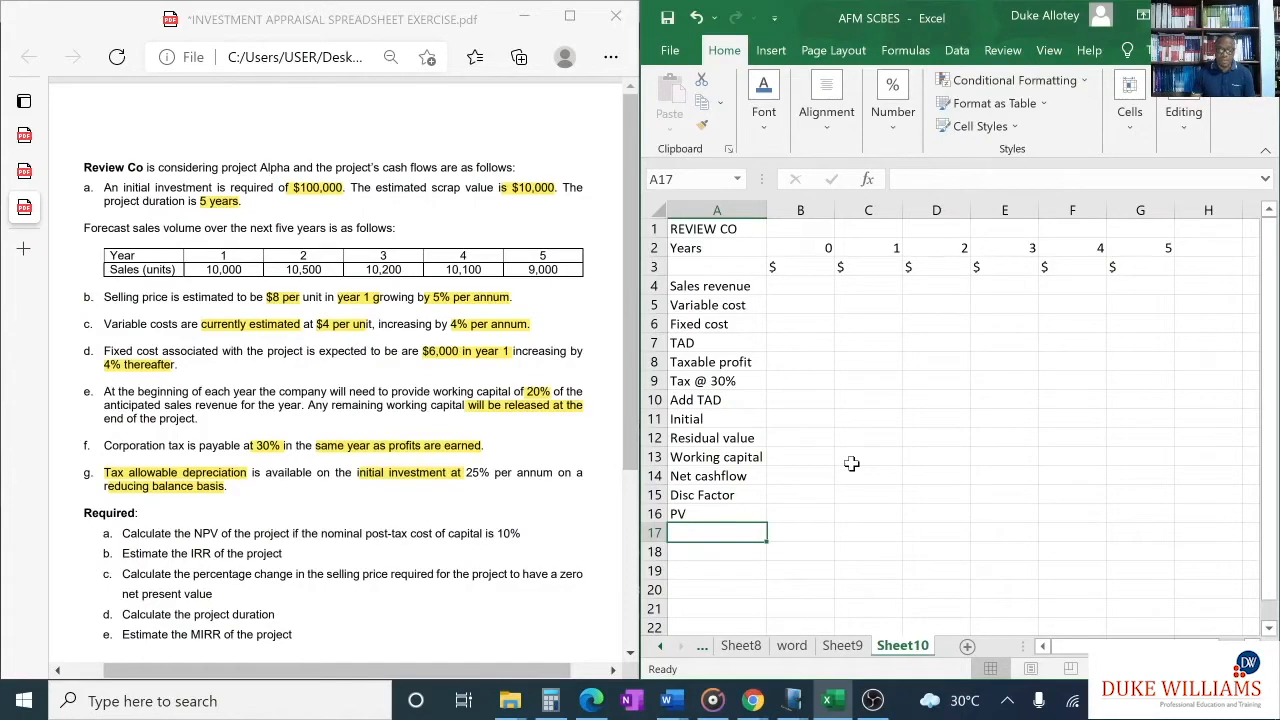
scroll(755, 570, "down", 2)
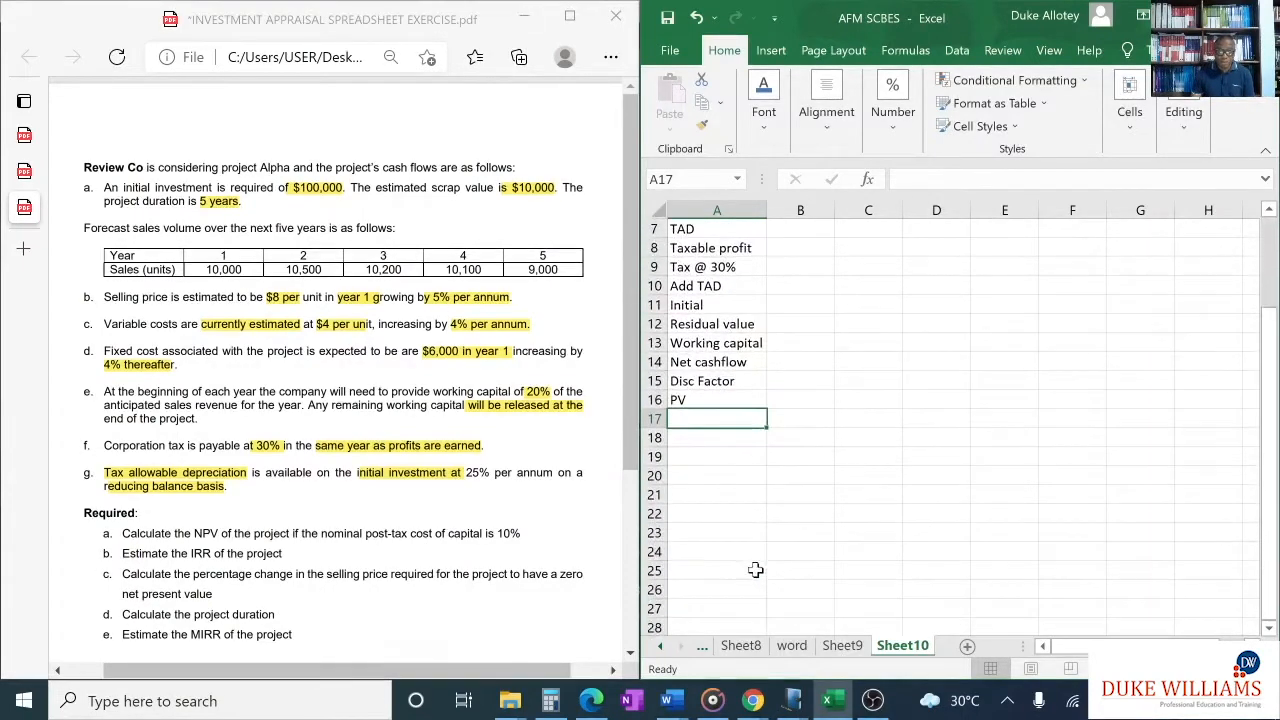
left_click(711, 497)
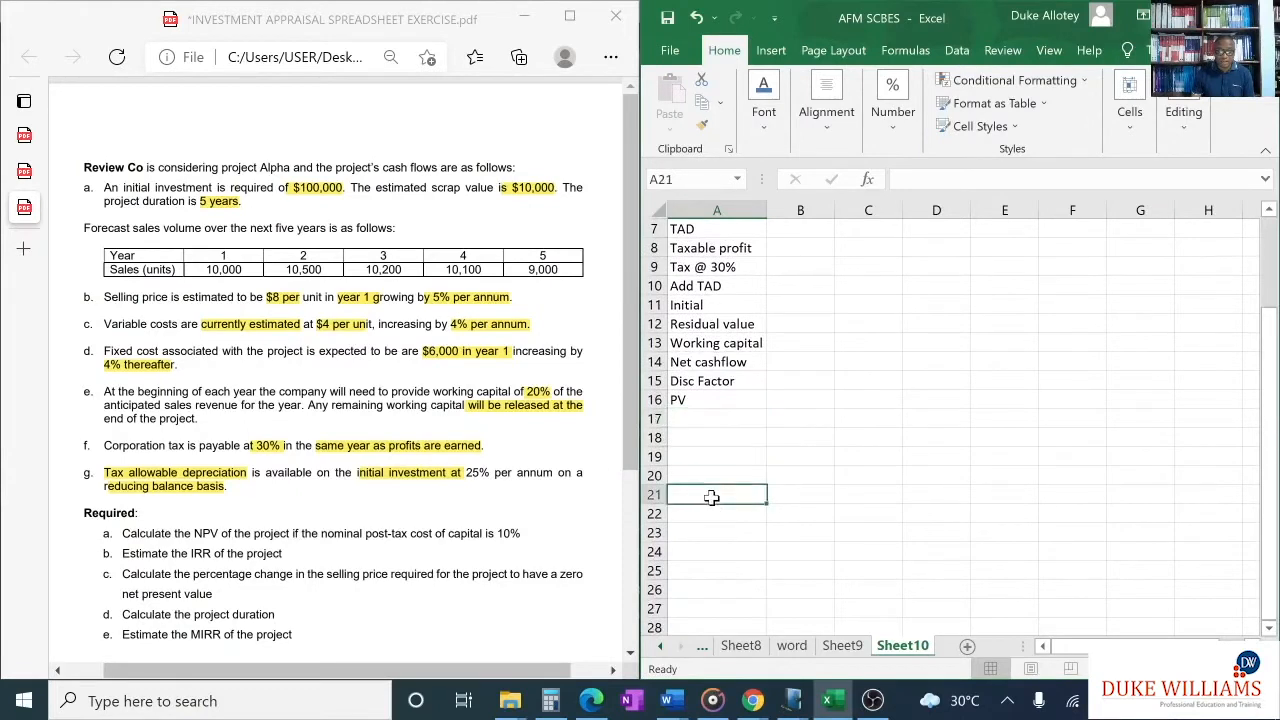
left_click(702, 479)
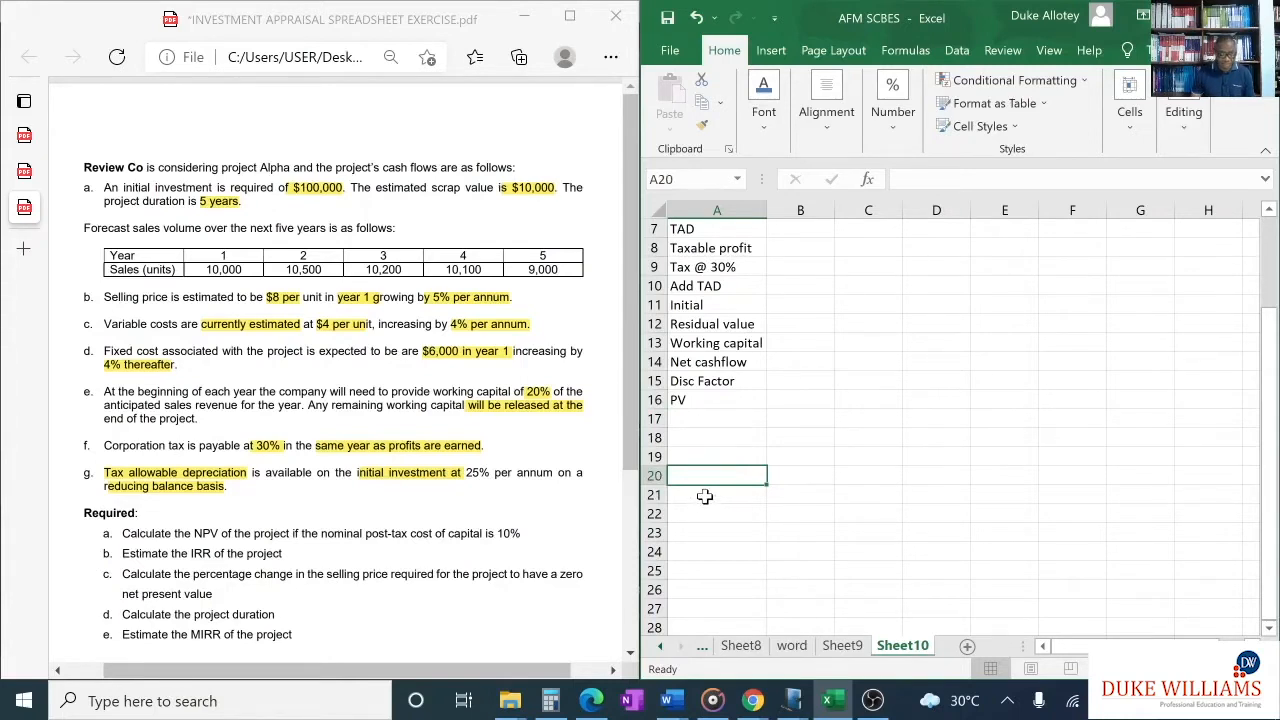
type("Workings")
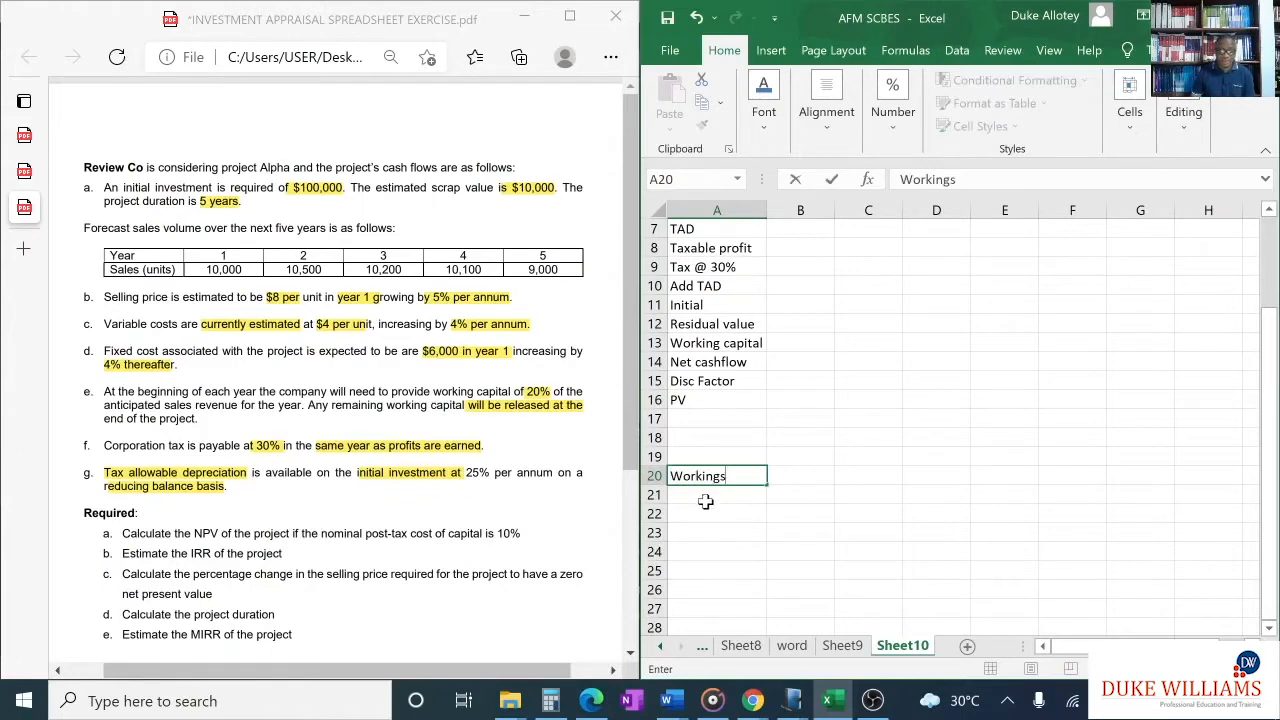
key("Return")
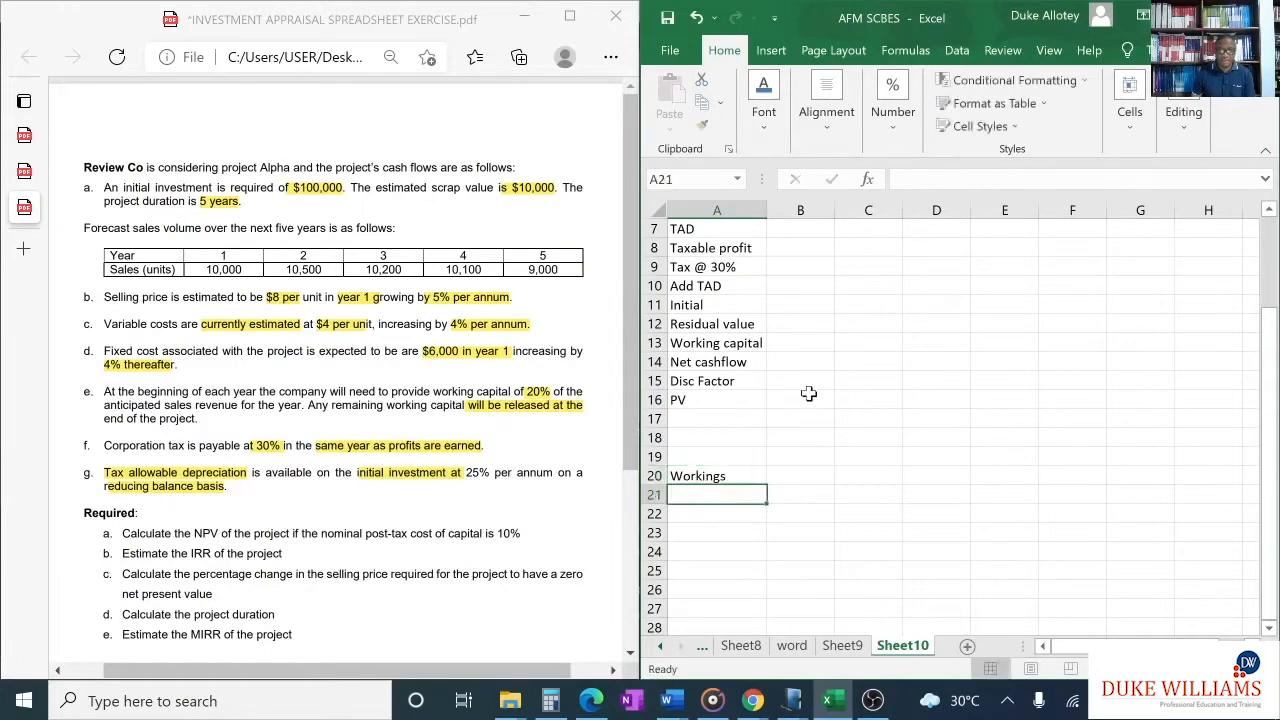
- Format the cash flow cells B4:G19 with the Number category at 2 decimal places
scroll(809, 394, "up", 2)
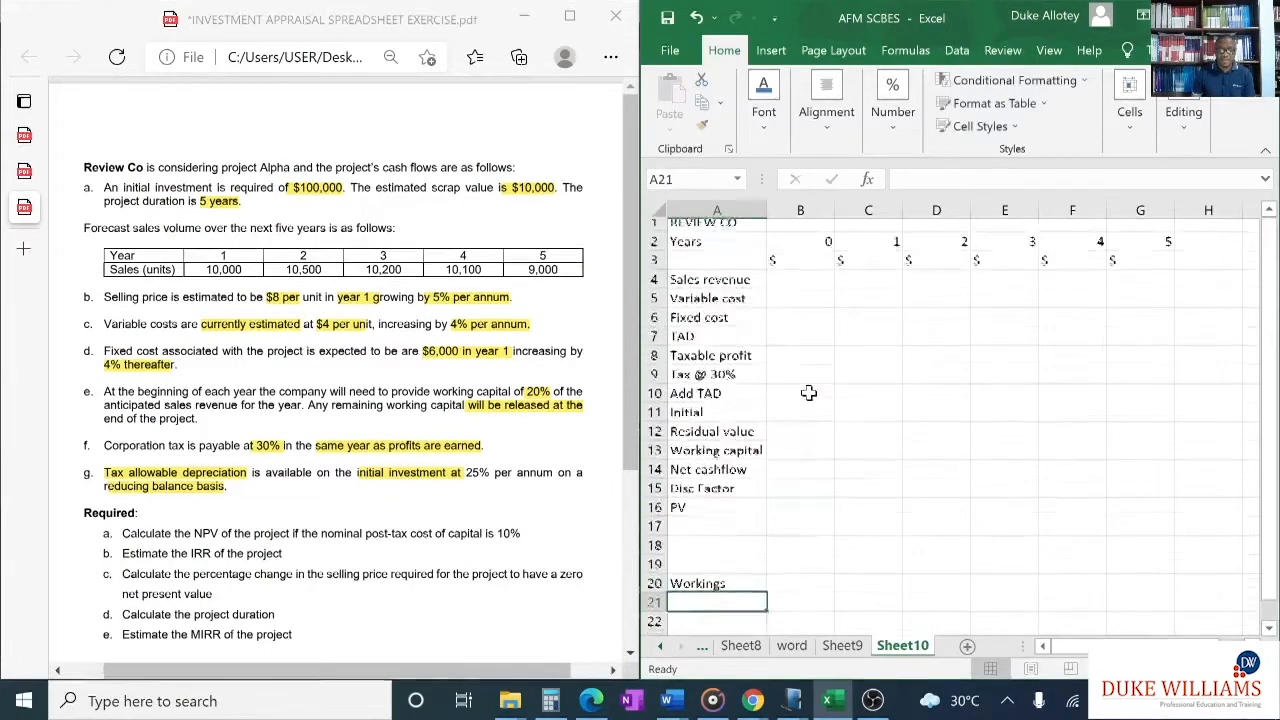
left_click(801, 289)
left_click_drag(801, 289, 1166, 518)
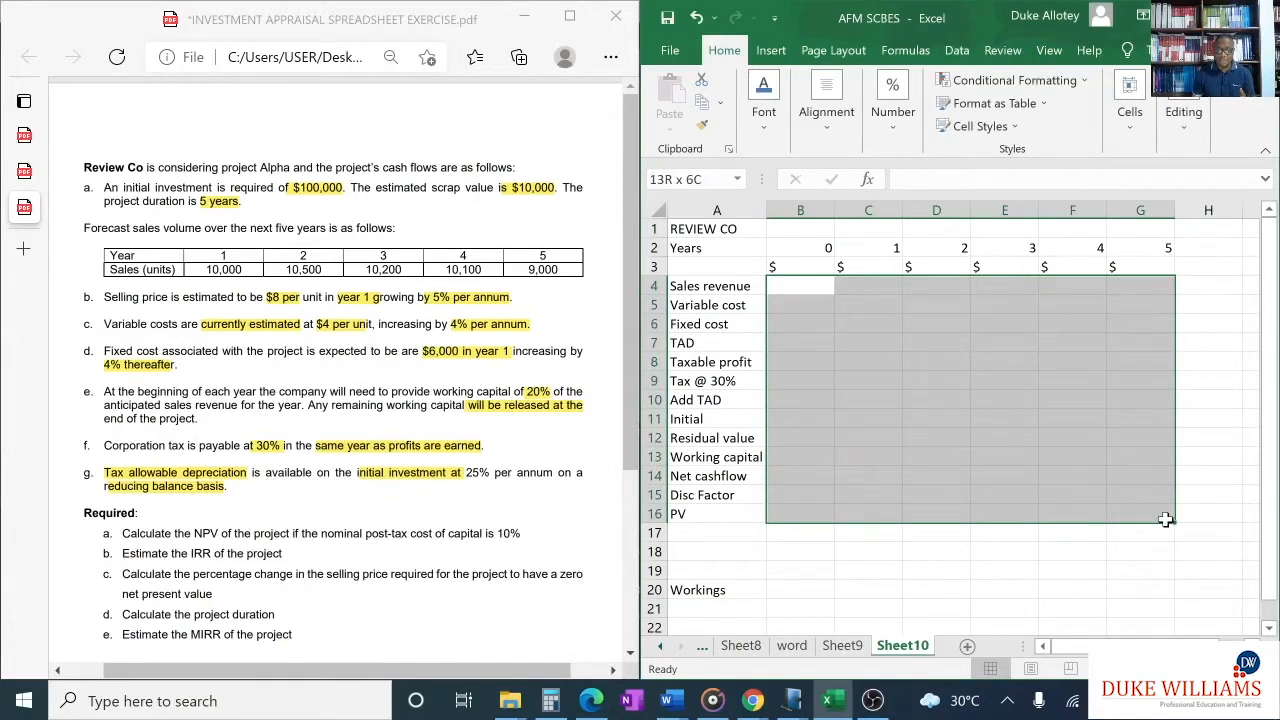
left_click_drag(1166, 519, 1168, 567)
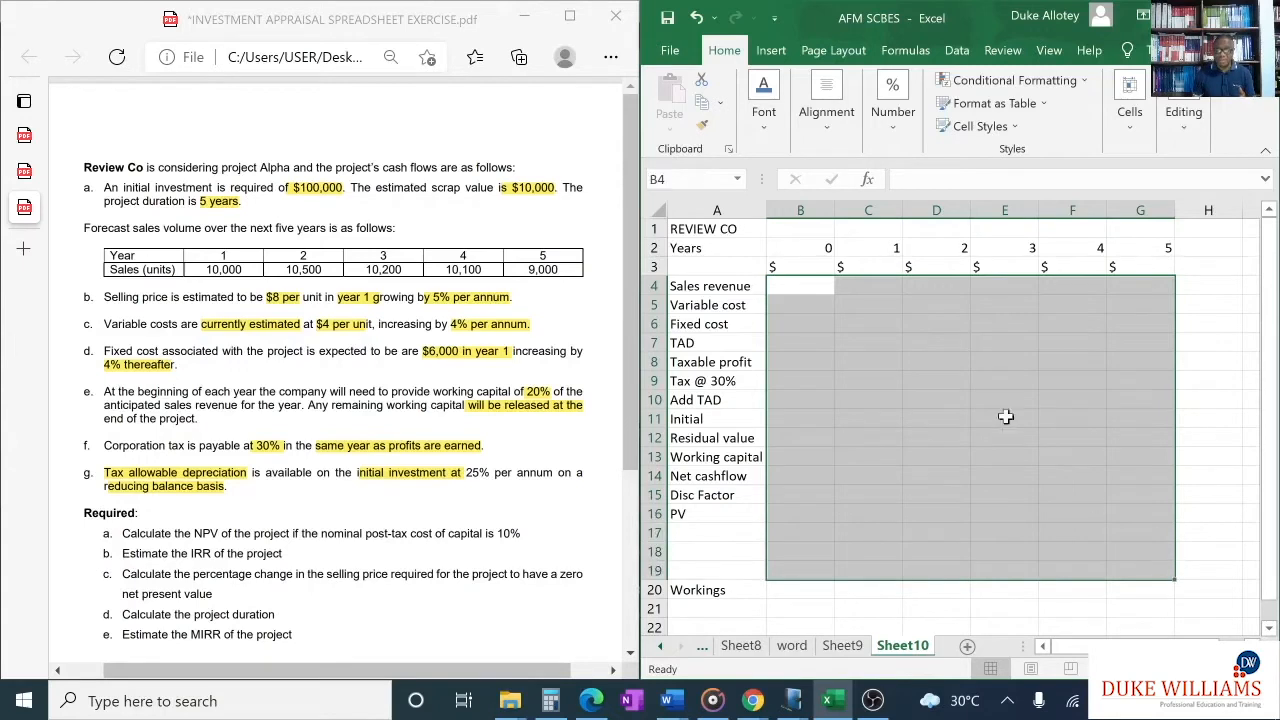
left_click(893, 145)
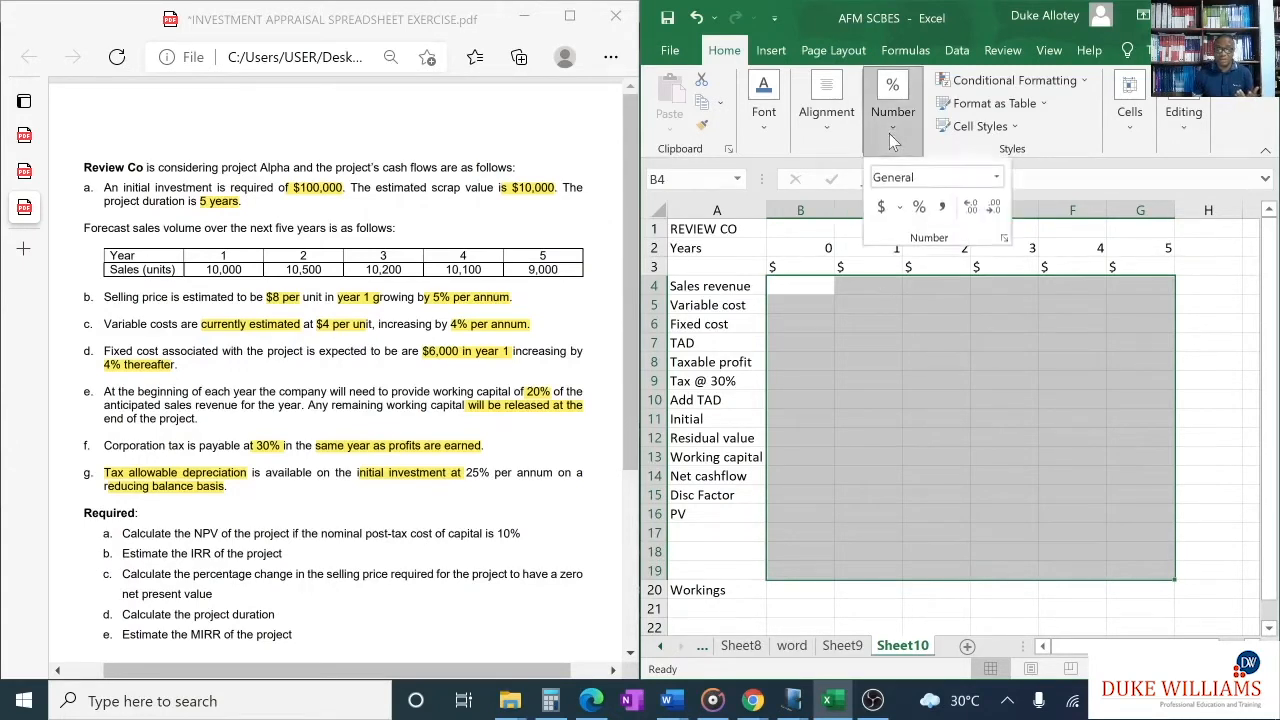
left_click(1003, 242)
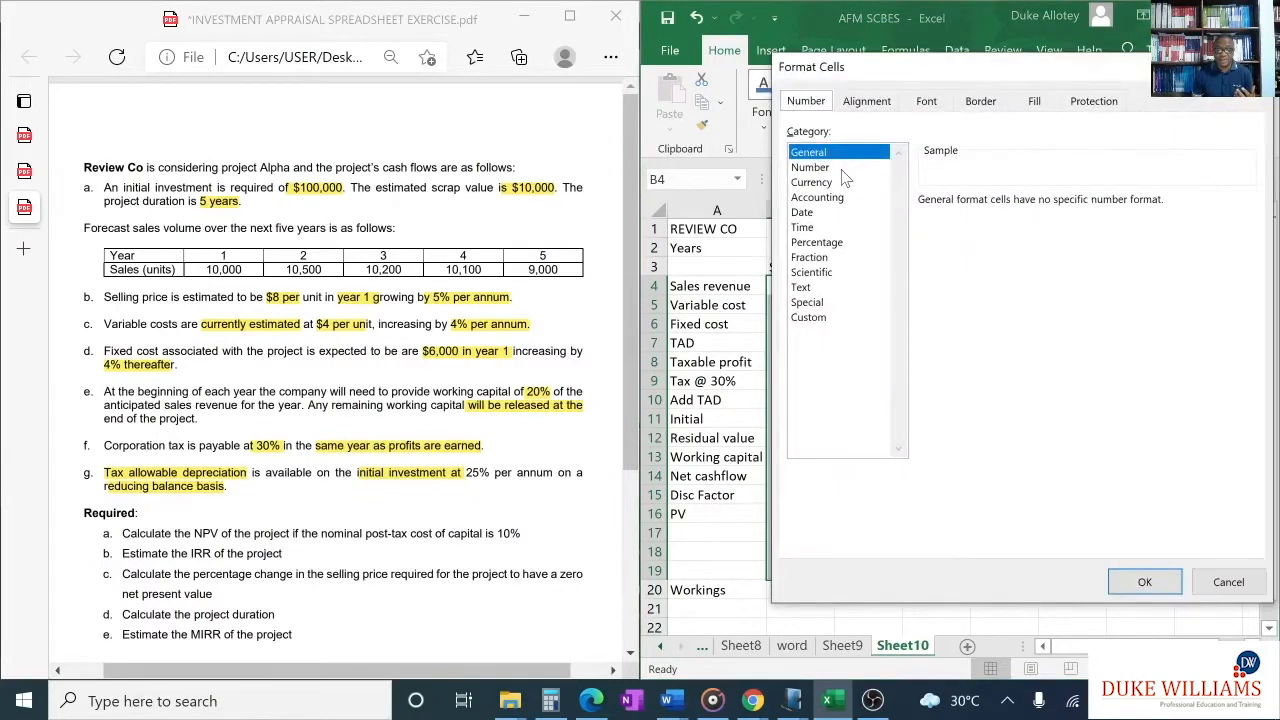
left_click(842, 168)
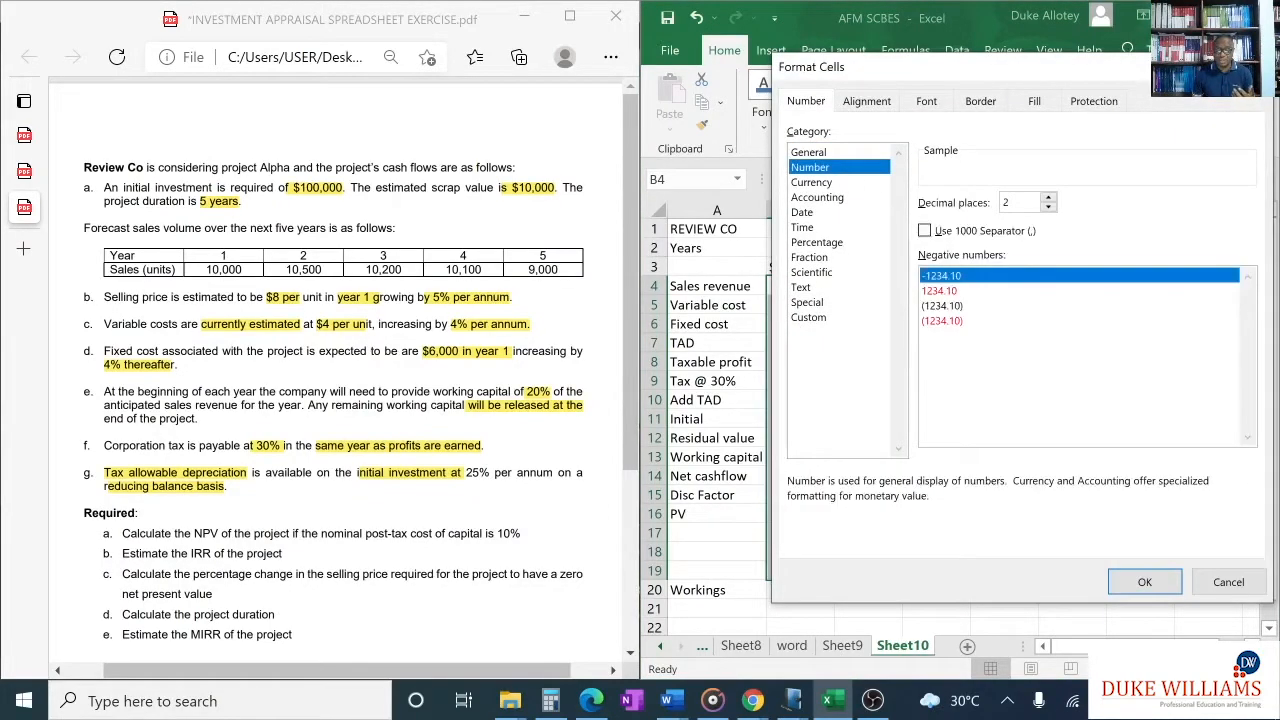
left_click(1145, 584)
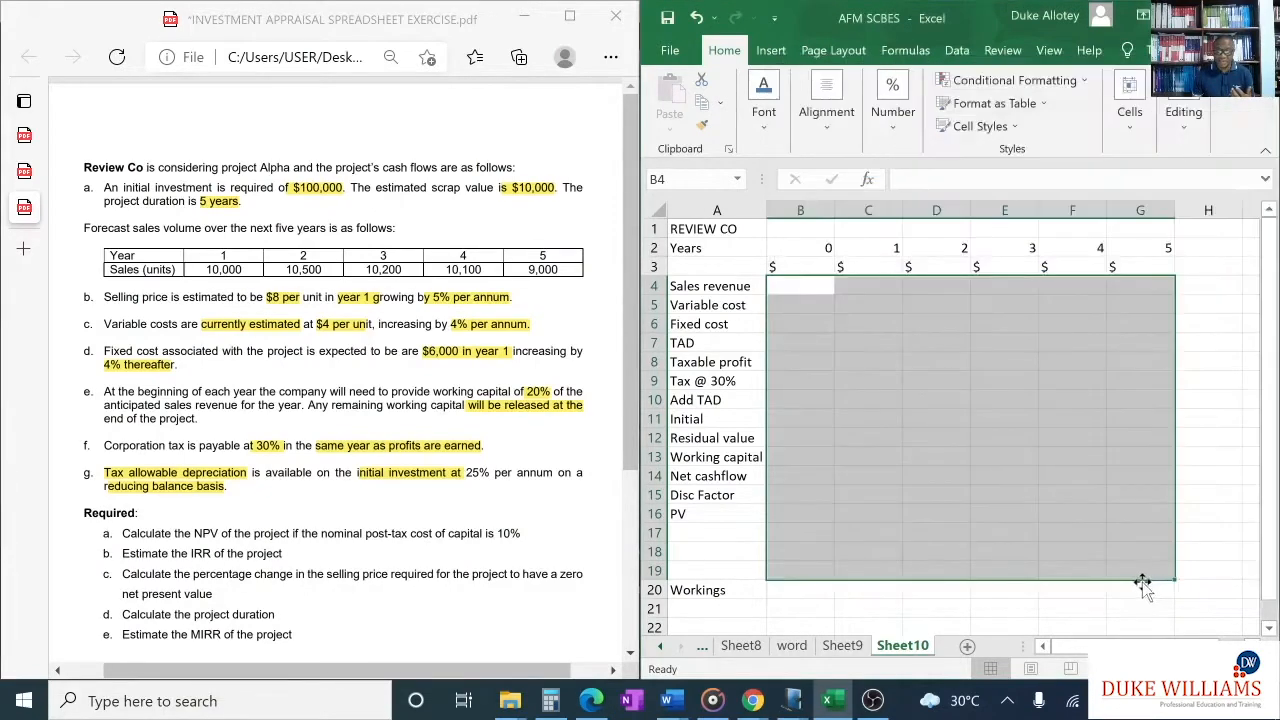
left_click(685, 535)
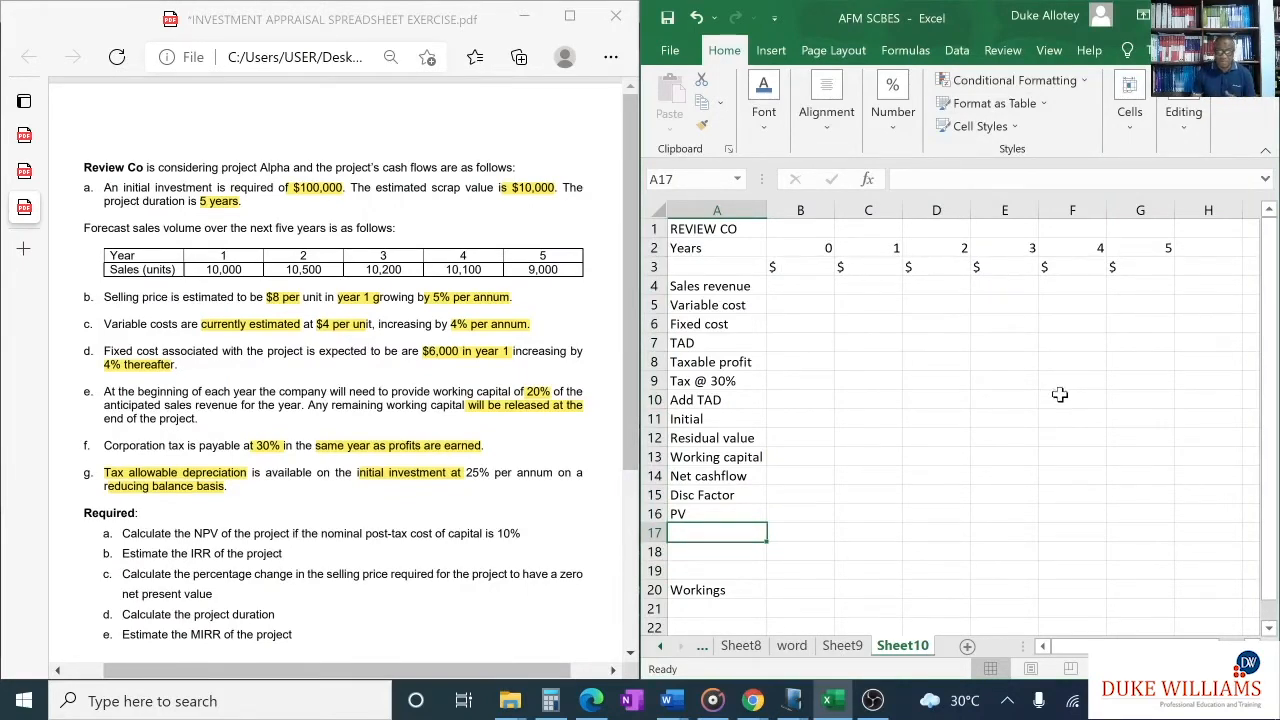
- Enter the year numbers 0 to 5 across cells B20:G20 beside the Workings heading
scroll(1063, 391, "down", 2)
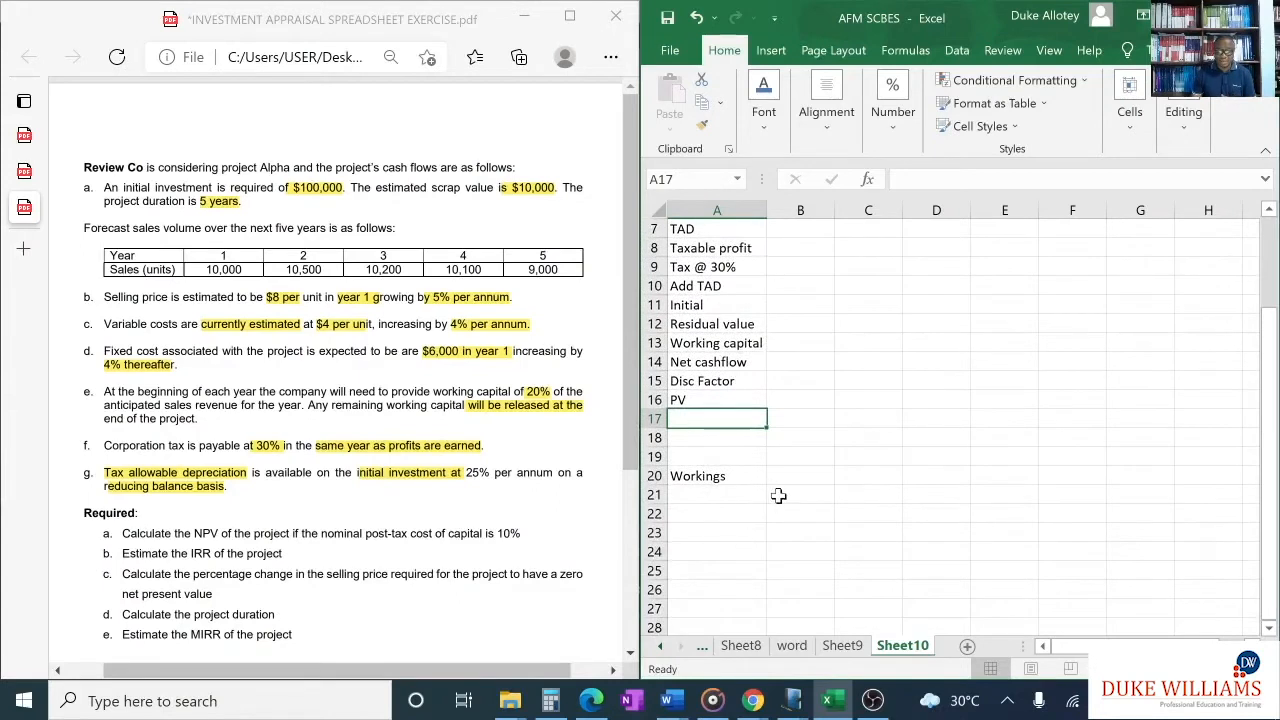
left_click(797, 477)
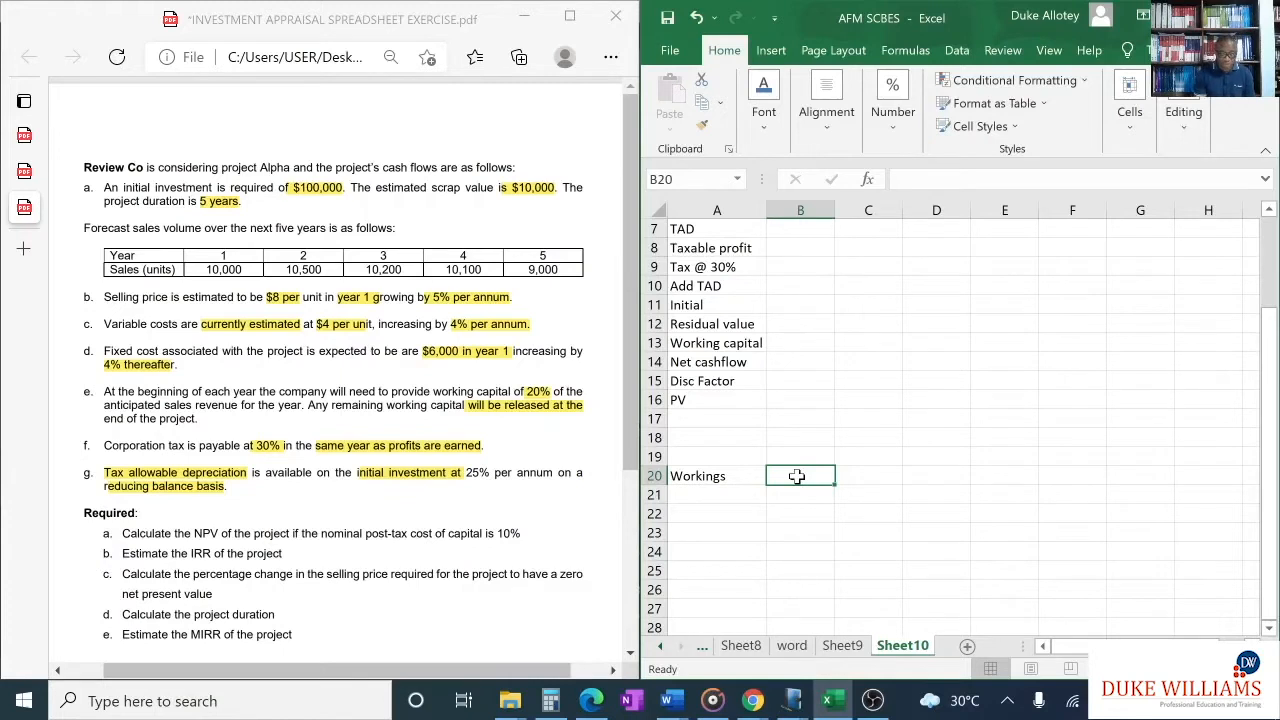
type("0")
key("Tab")
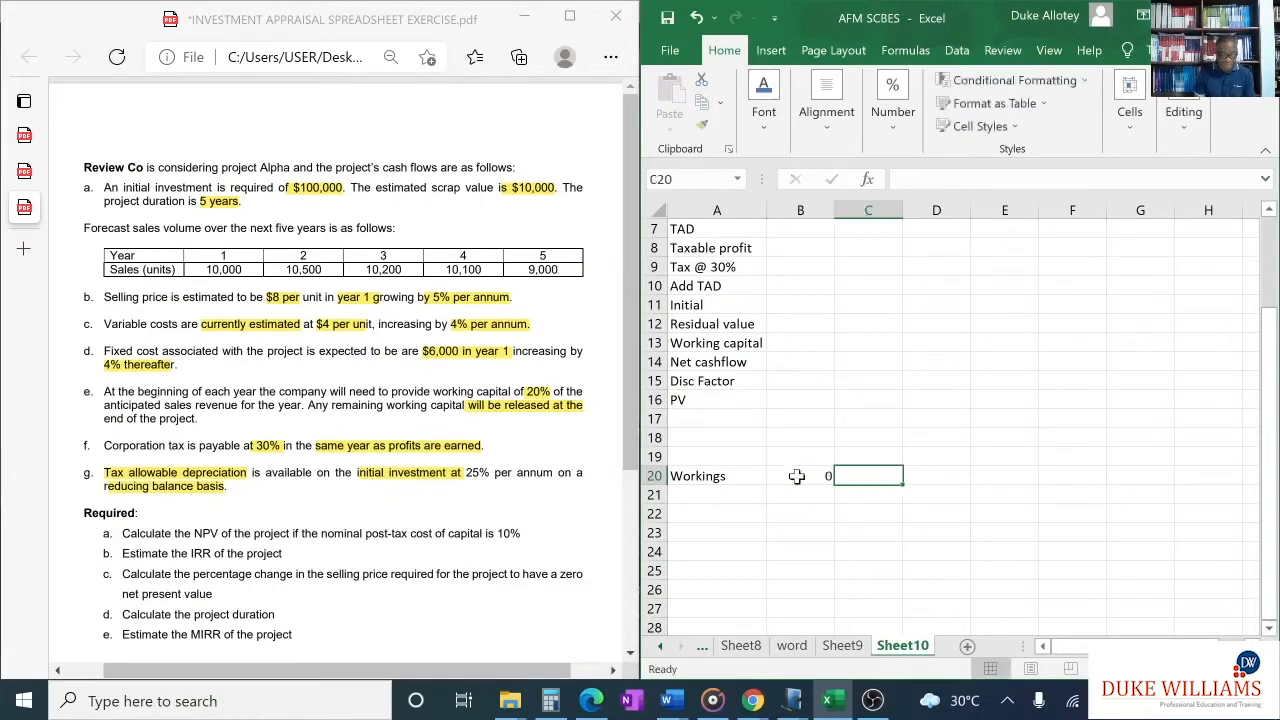
type("1")
key("Tab")
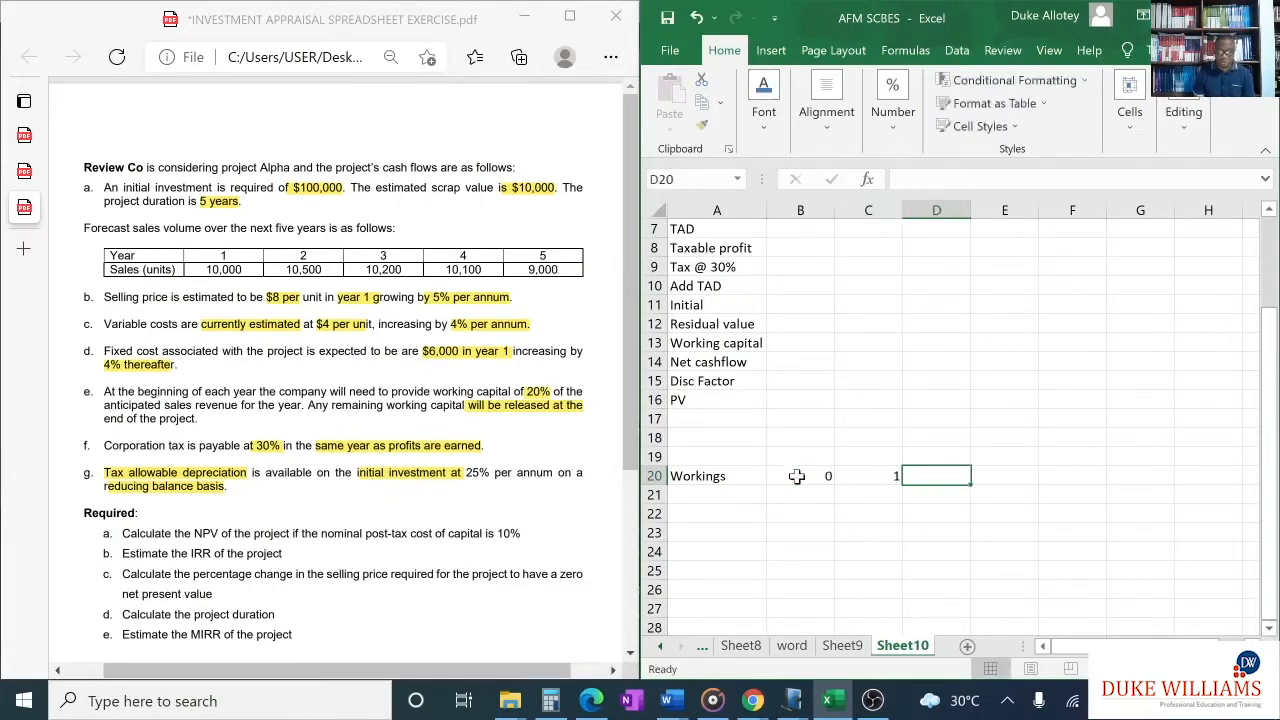
type("2")
key("Tab")
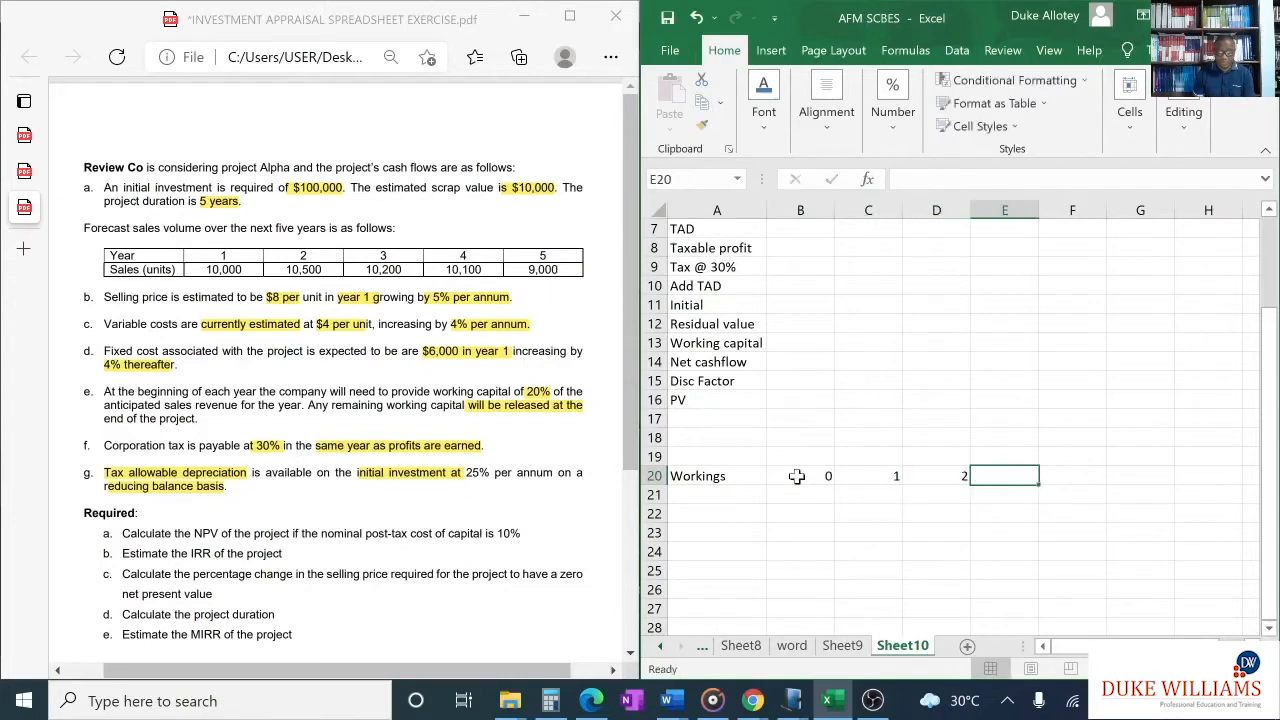
type("3")
key("Tab")
type("4")
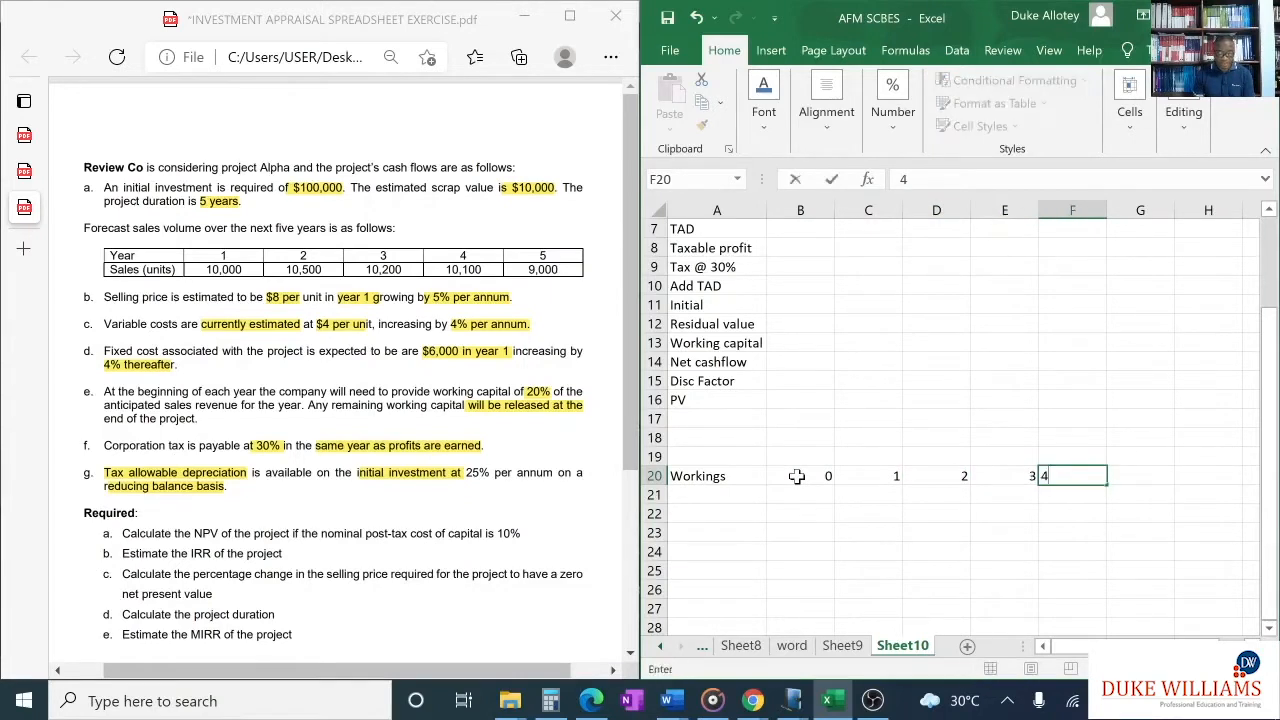
key("Tab")
type("5")
key("Tab")
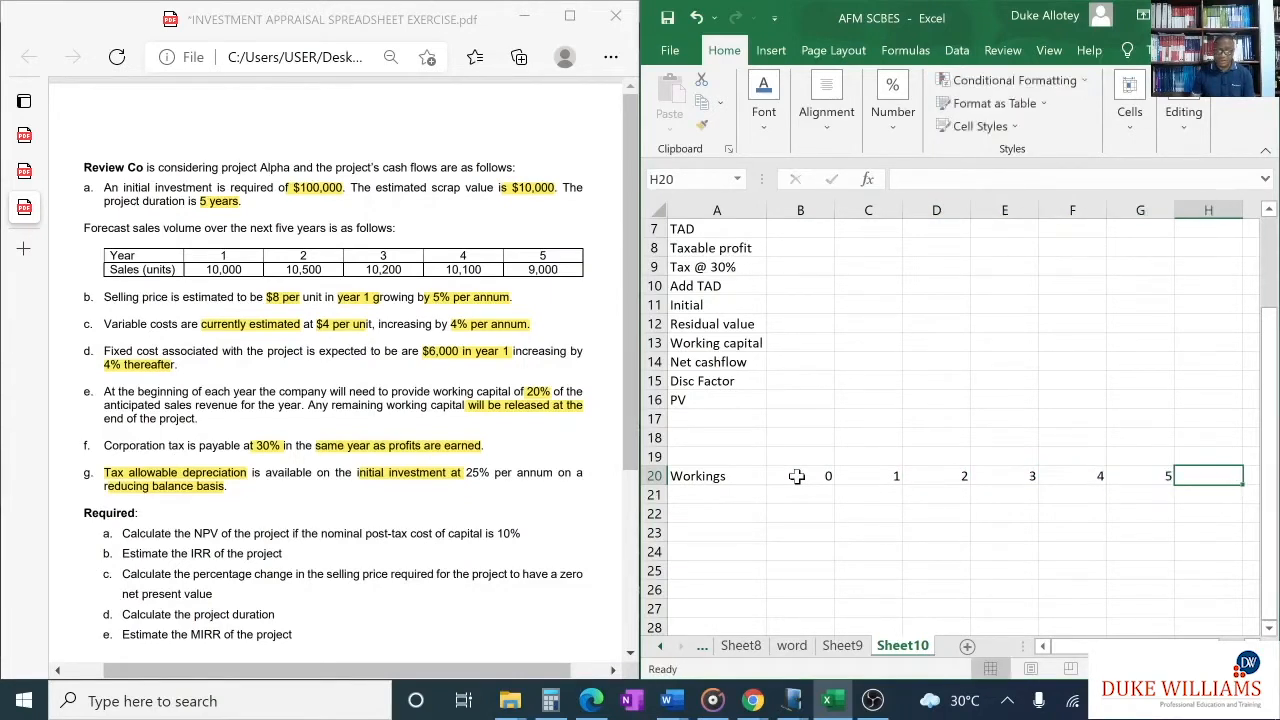
- Label cell A21 "units" and enter the year 1 sales volume of 10000 in C21
left_click(739, 496)
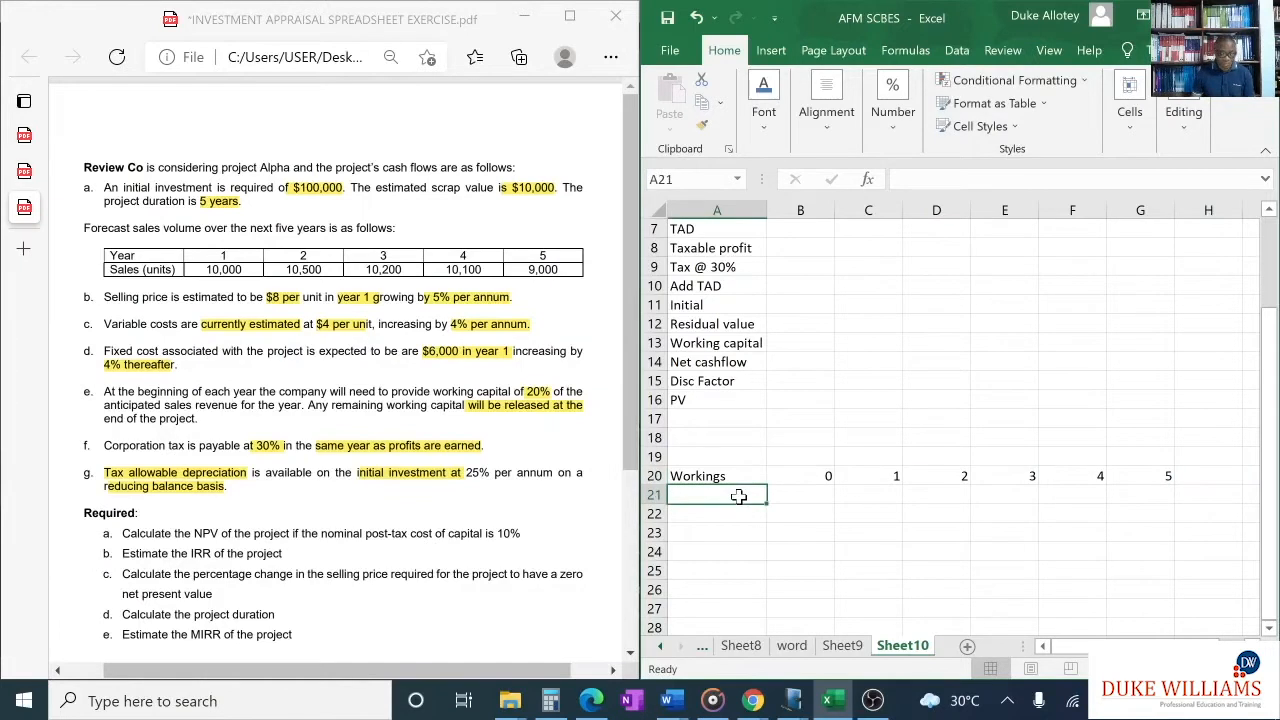
type("units")
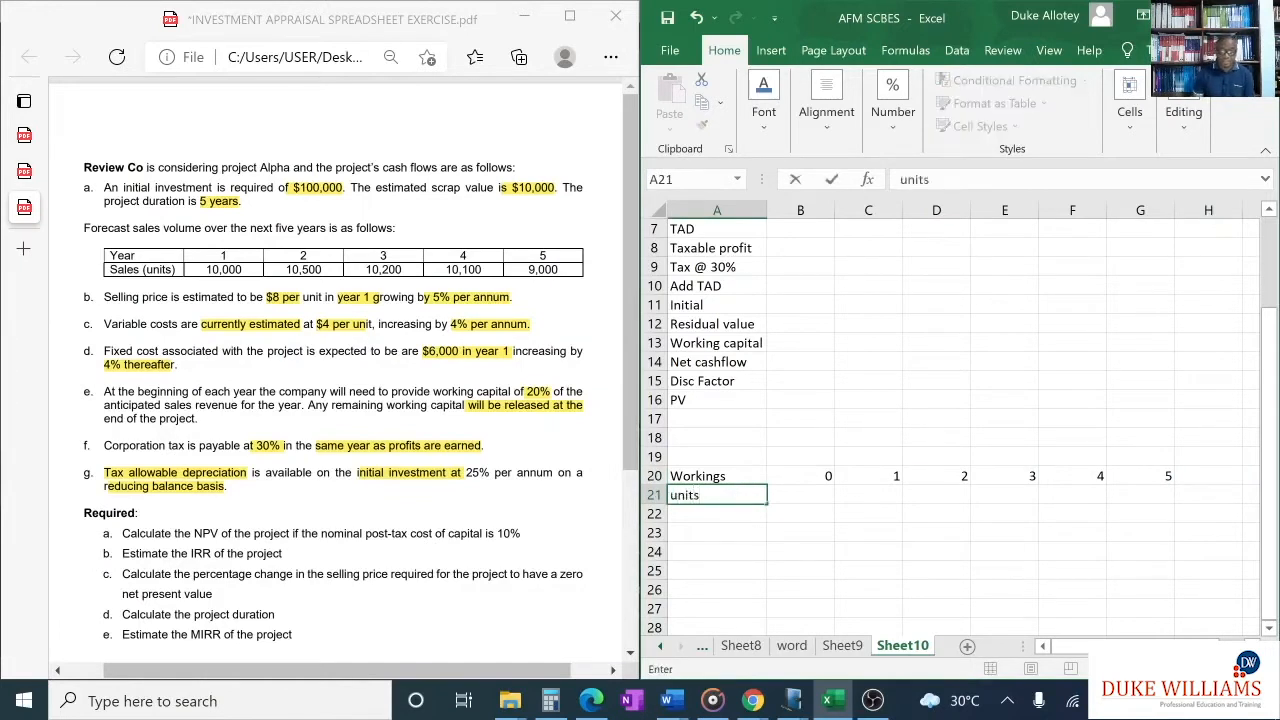
left_click(868, 499)
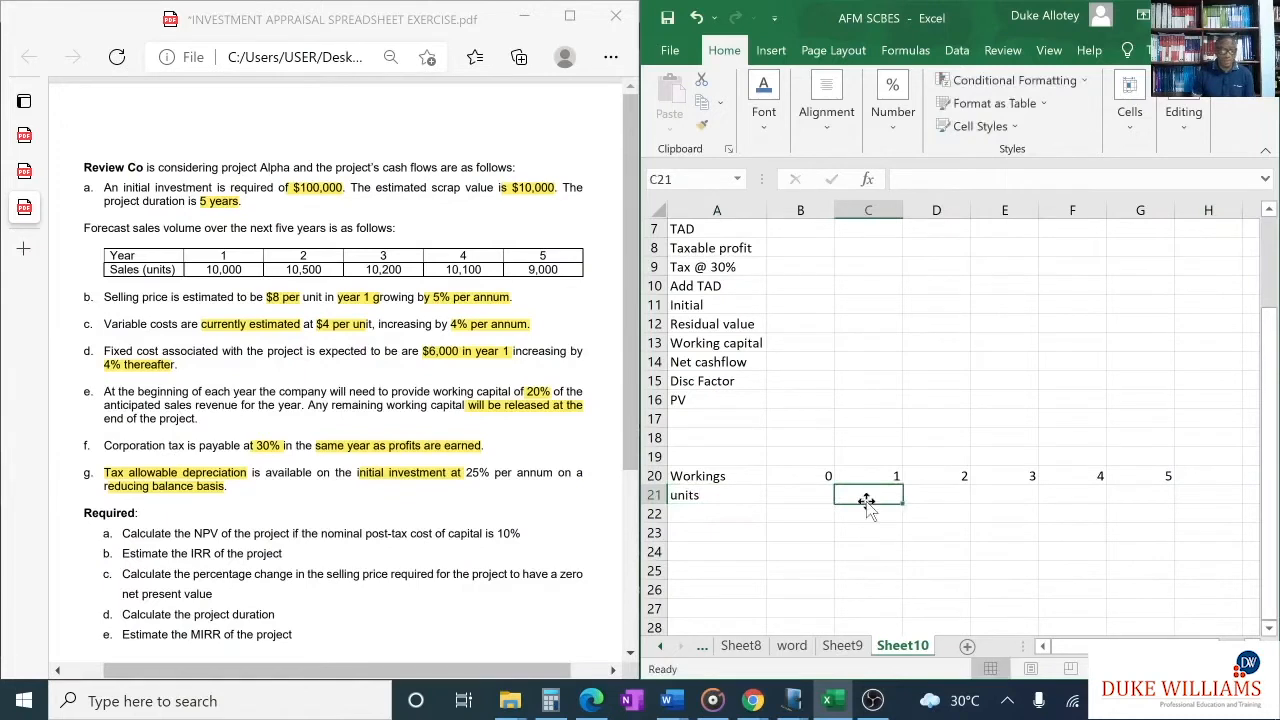
type("10")
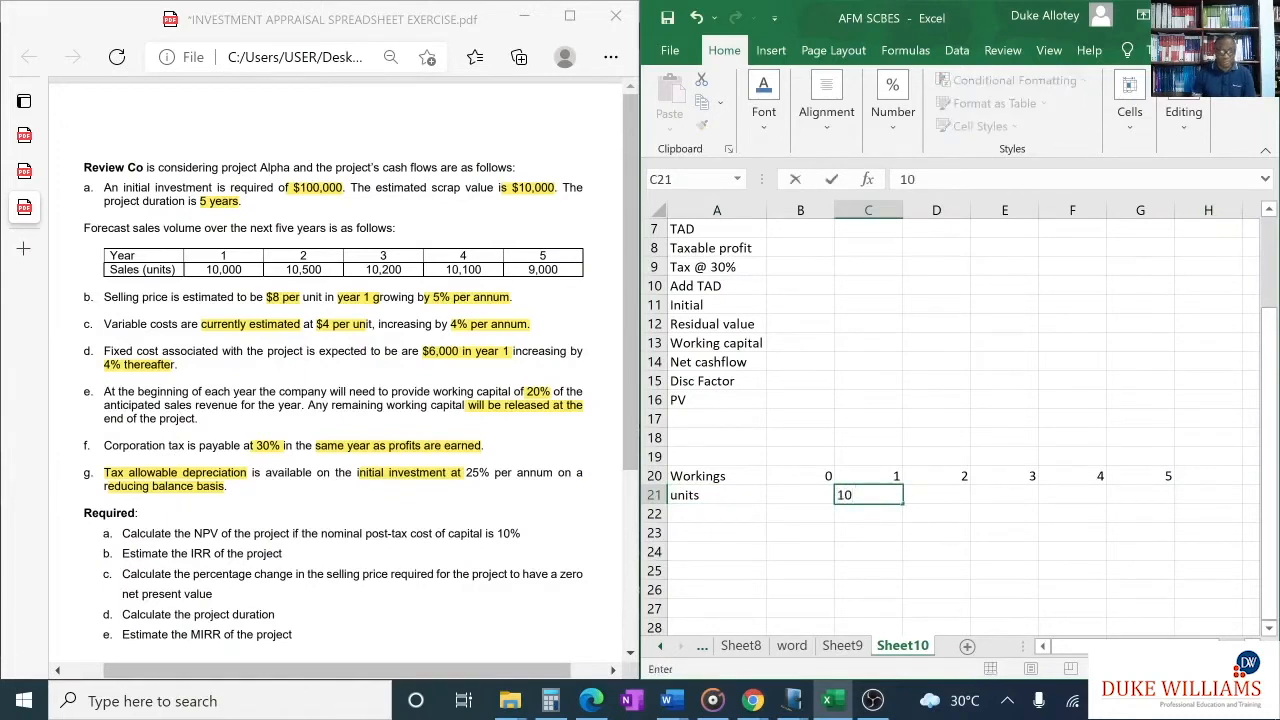
left_click(210, 272)
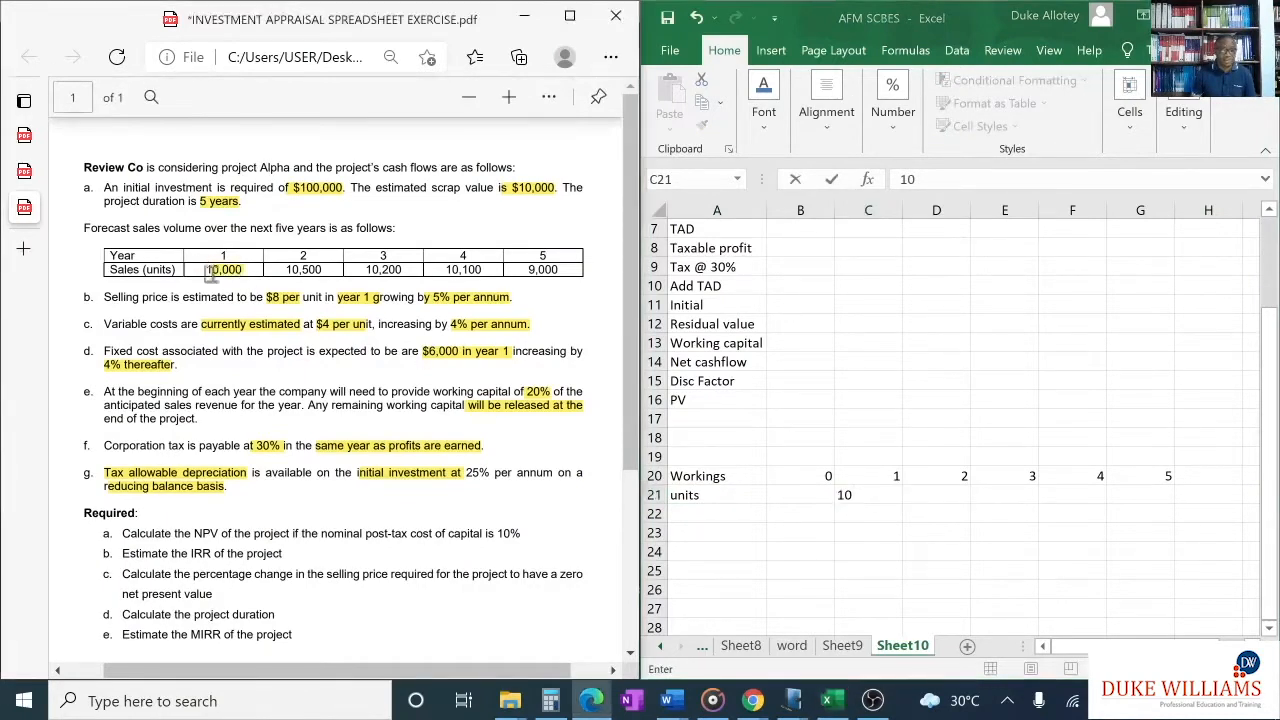
left_click(885, 497)
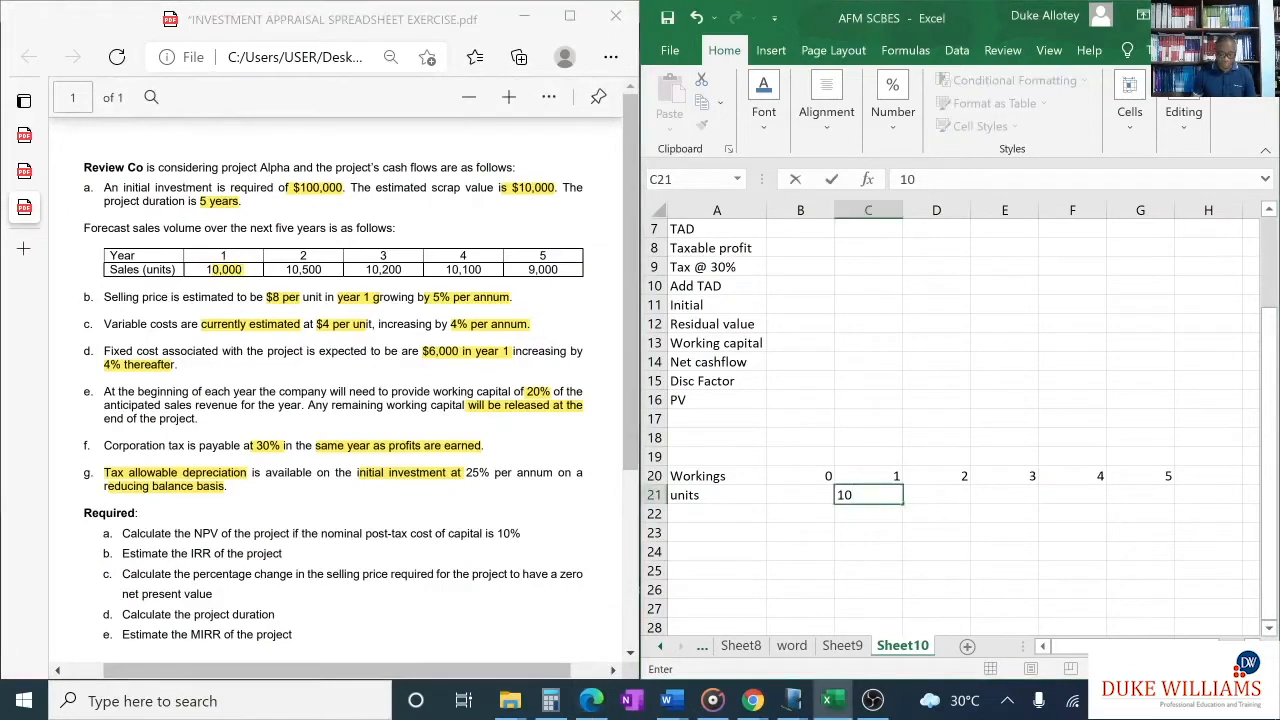
type("000")
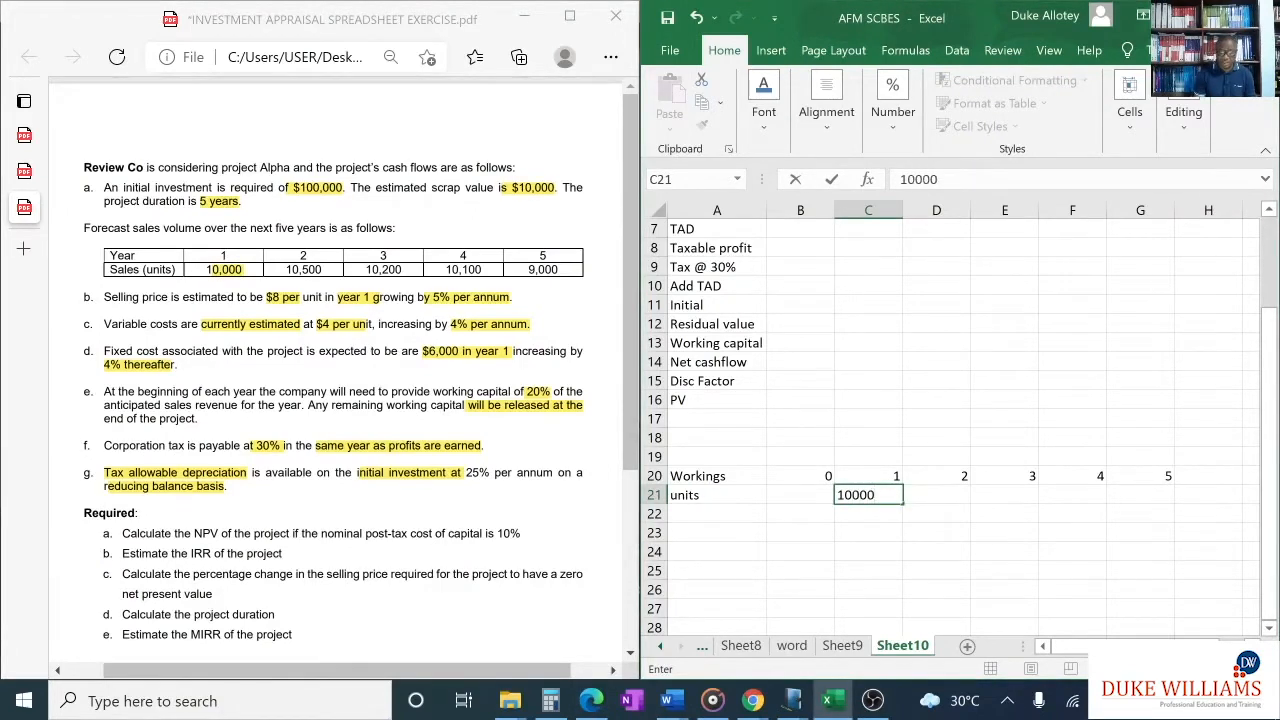
- Enter the sales volumes 10500, 10200, 10100 and 9000 for years 2 to 5 in cells D21:G21
key("Tab")
type("10500")
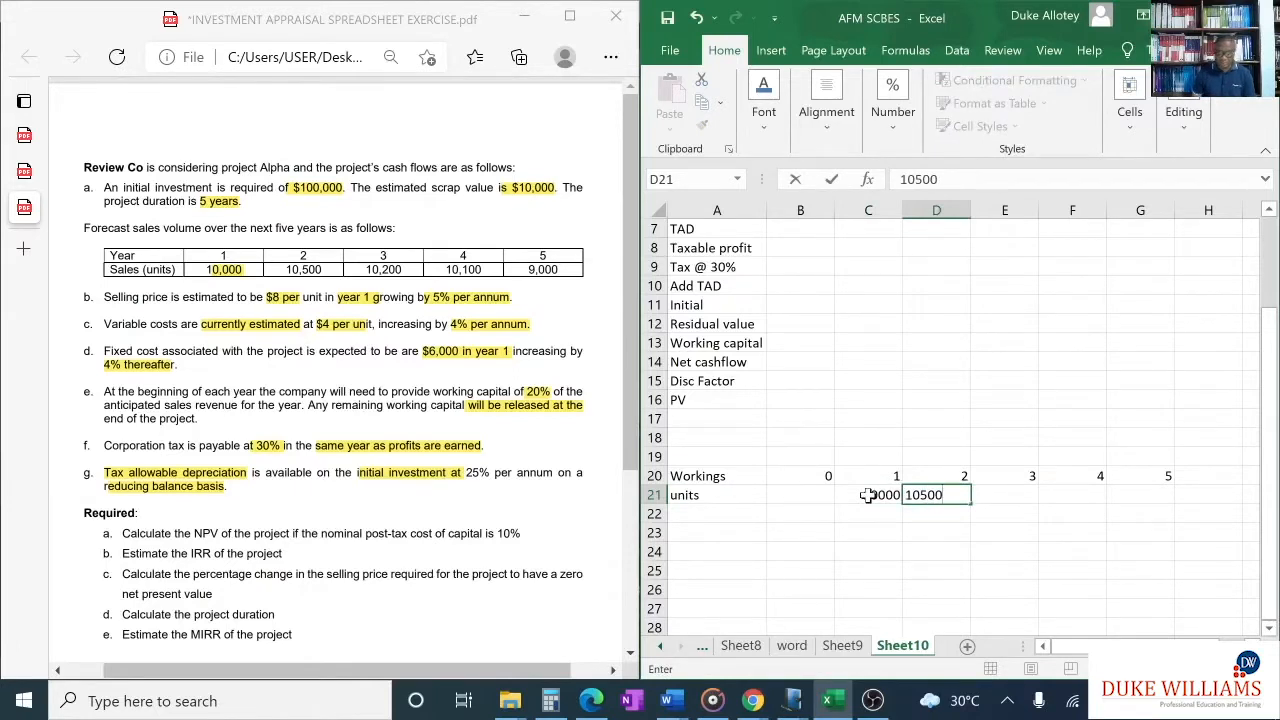
key("Tab")
type("102")
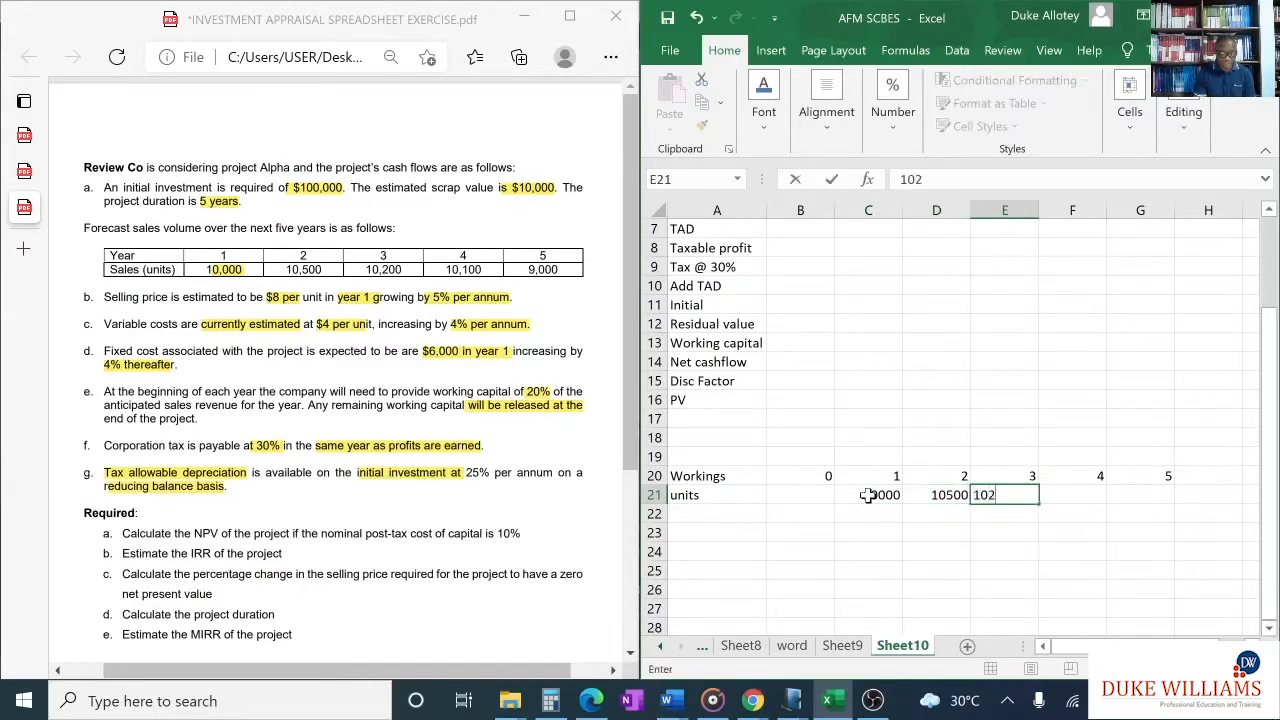
type("00")
left_click(1087, 494)
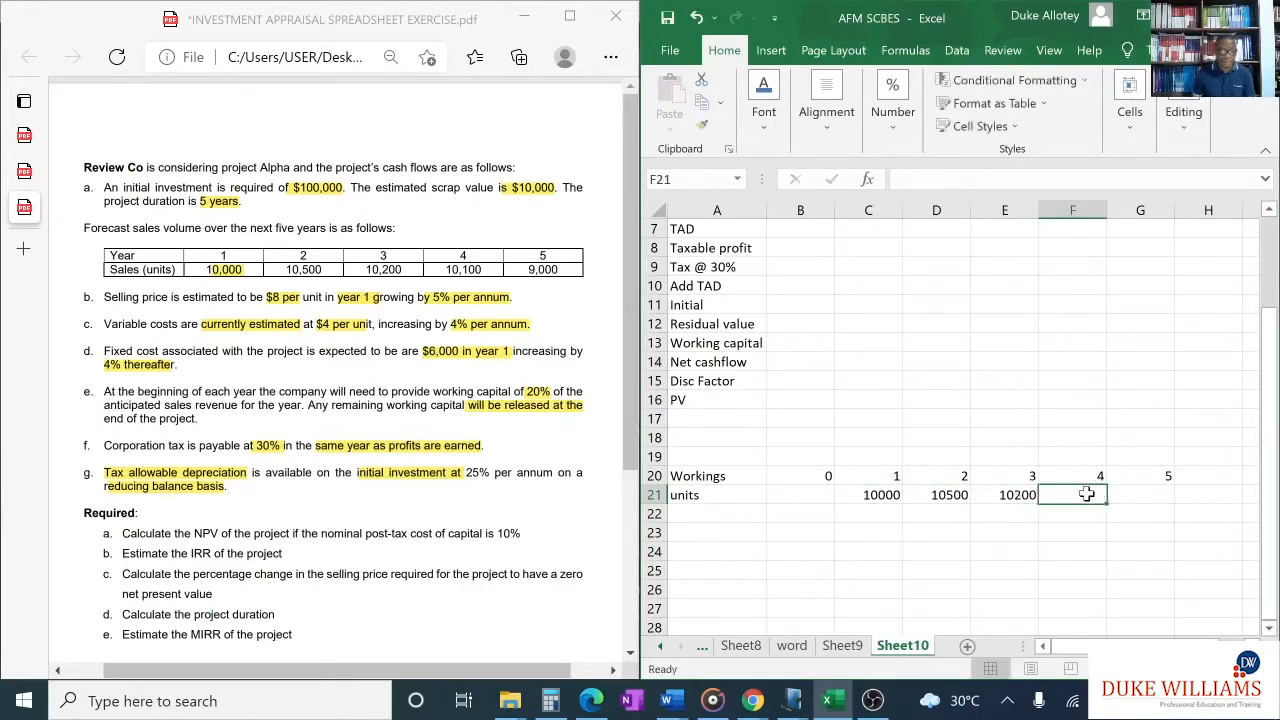
type("101")
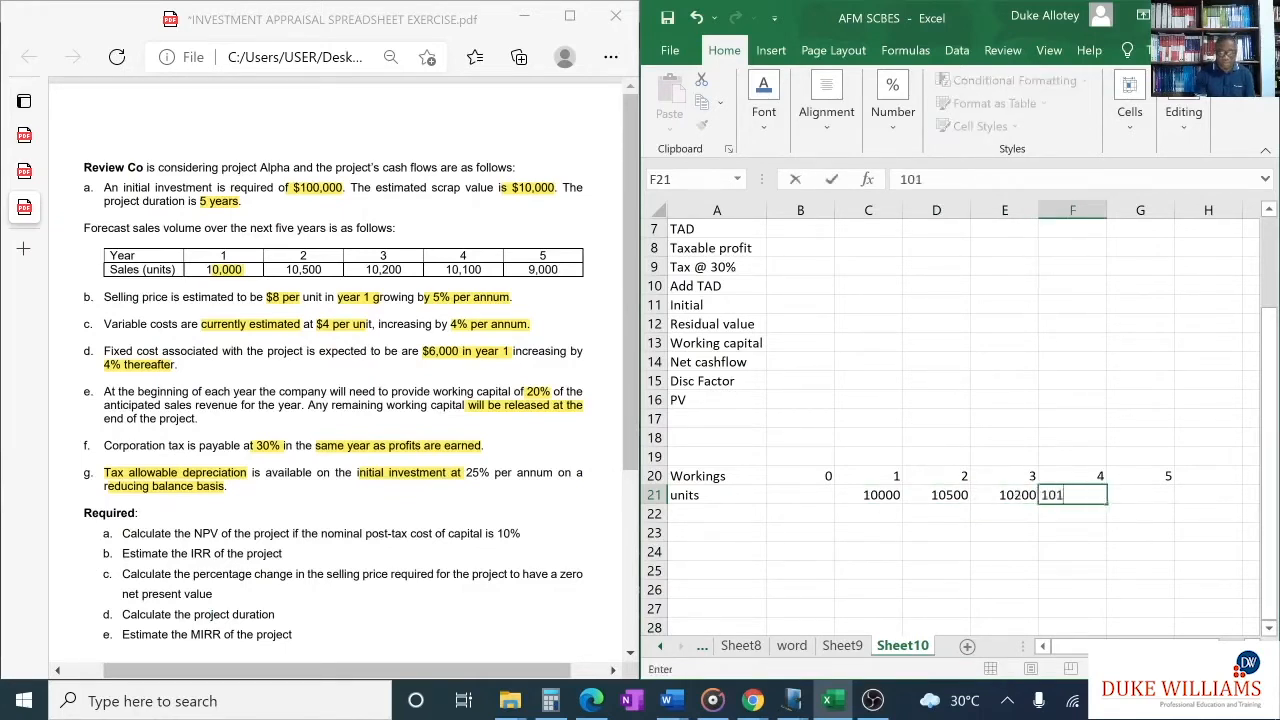
type("00")
key("Tab")
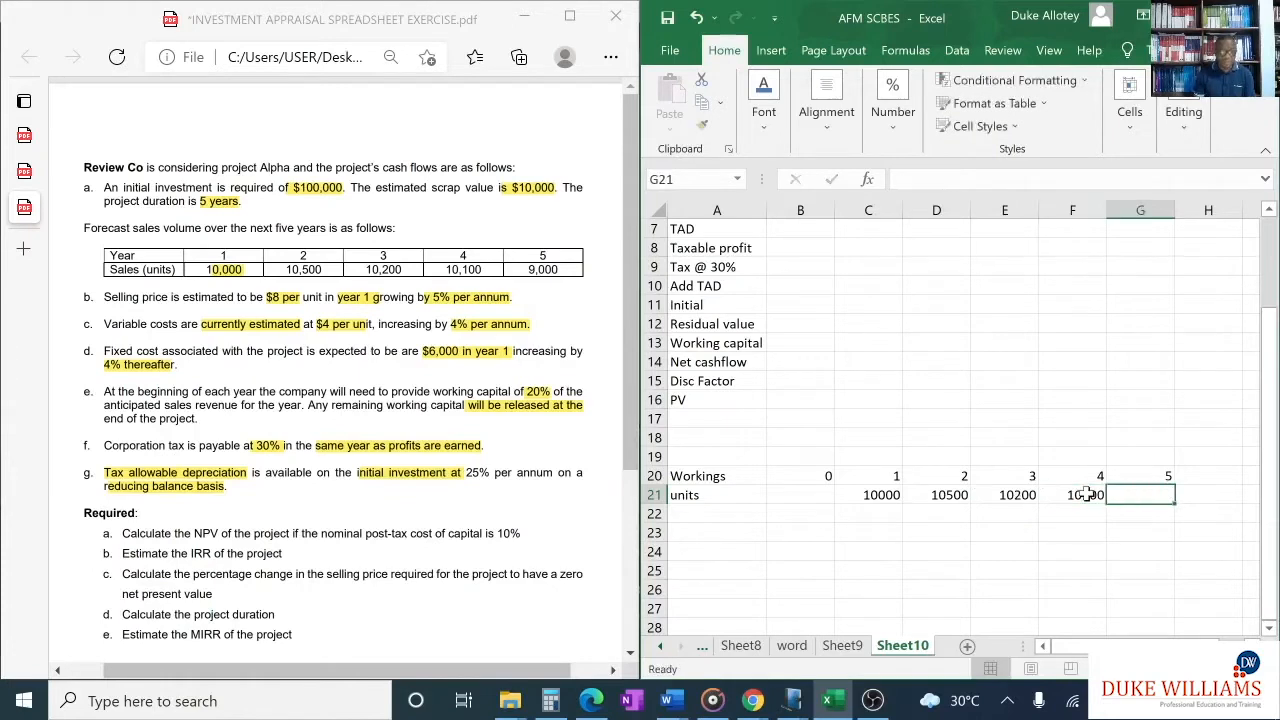
type("9000")
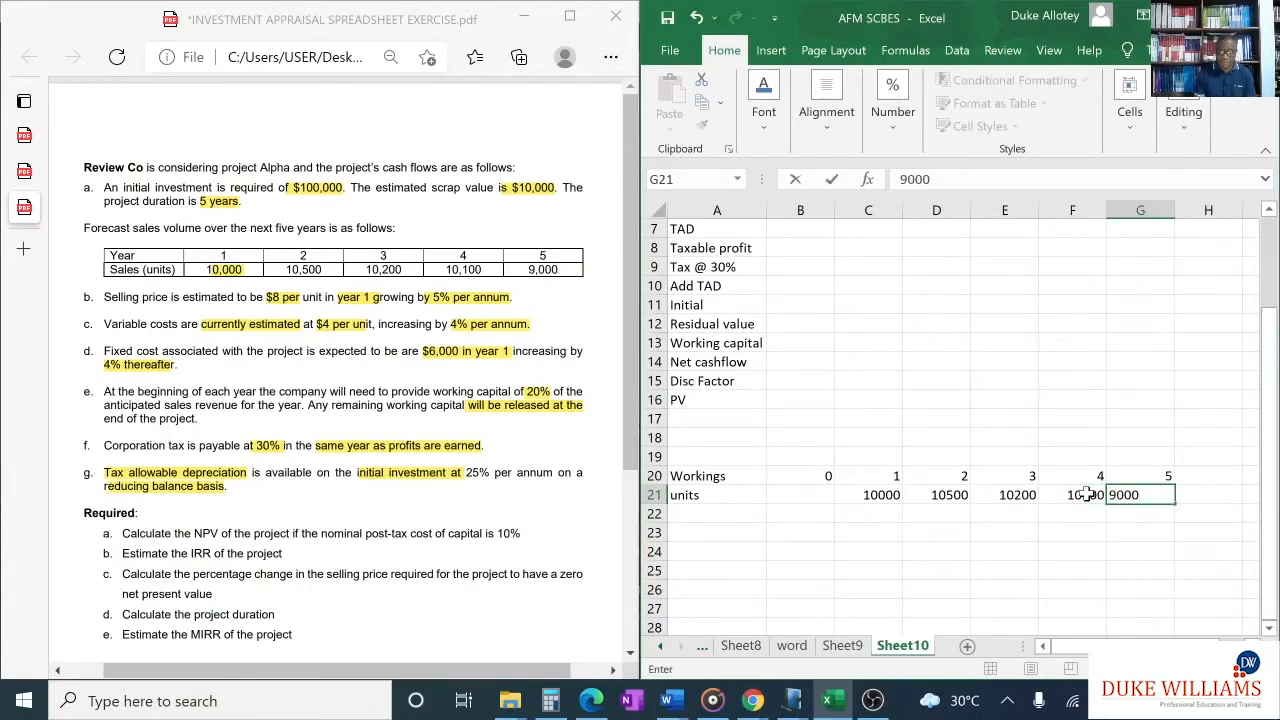
left_click(976, 558)
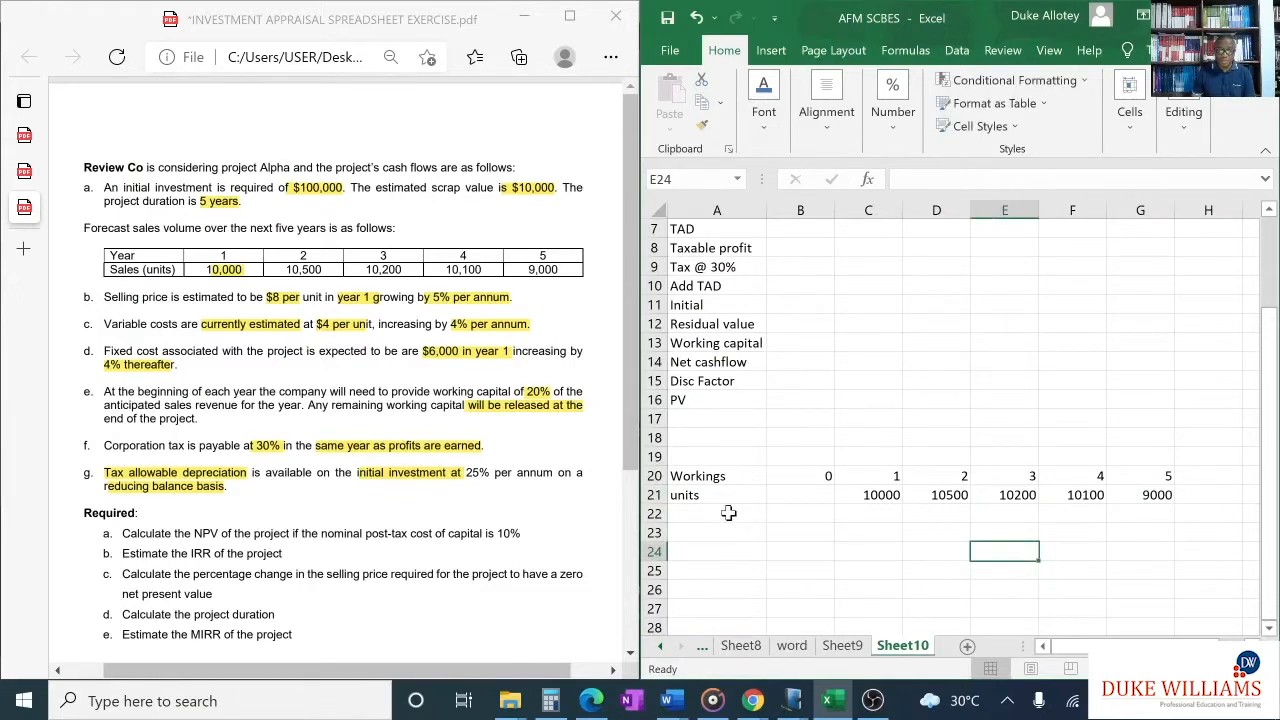
- Enter the row label "sales rev" in cell A22 and the working reference "w1" in B22
left_click(728, 513)
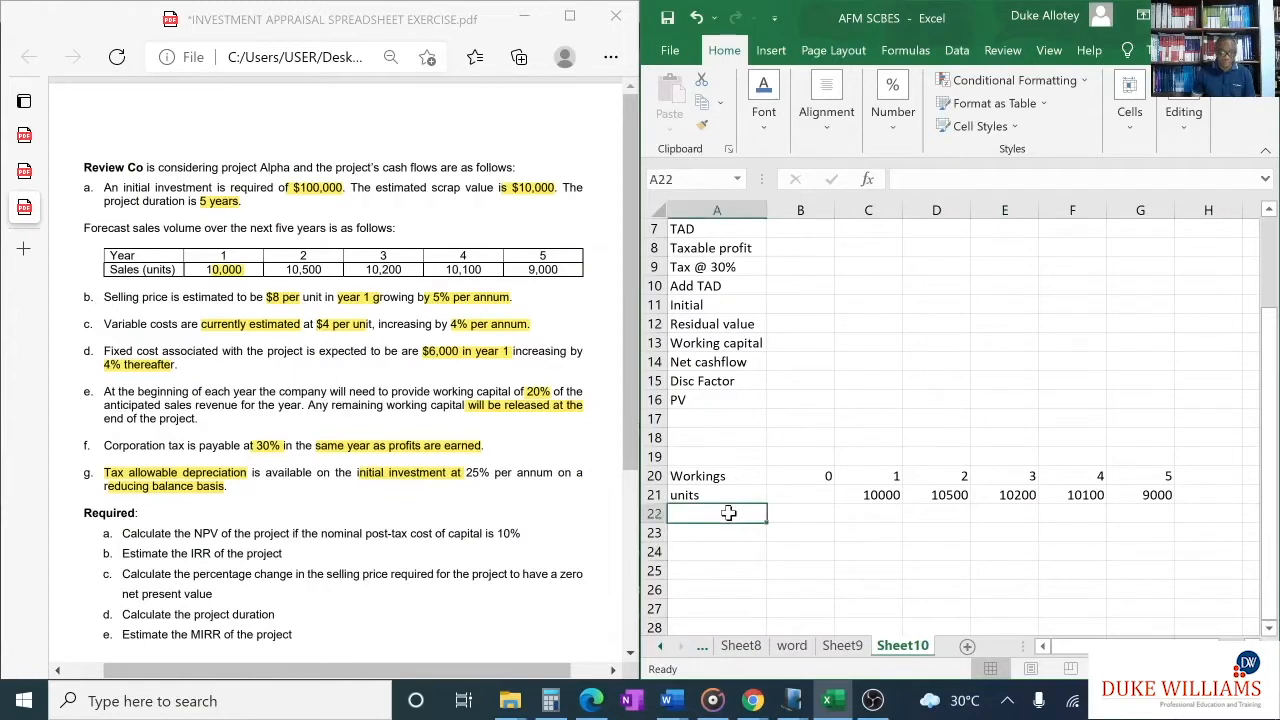
type("sal")
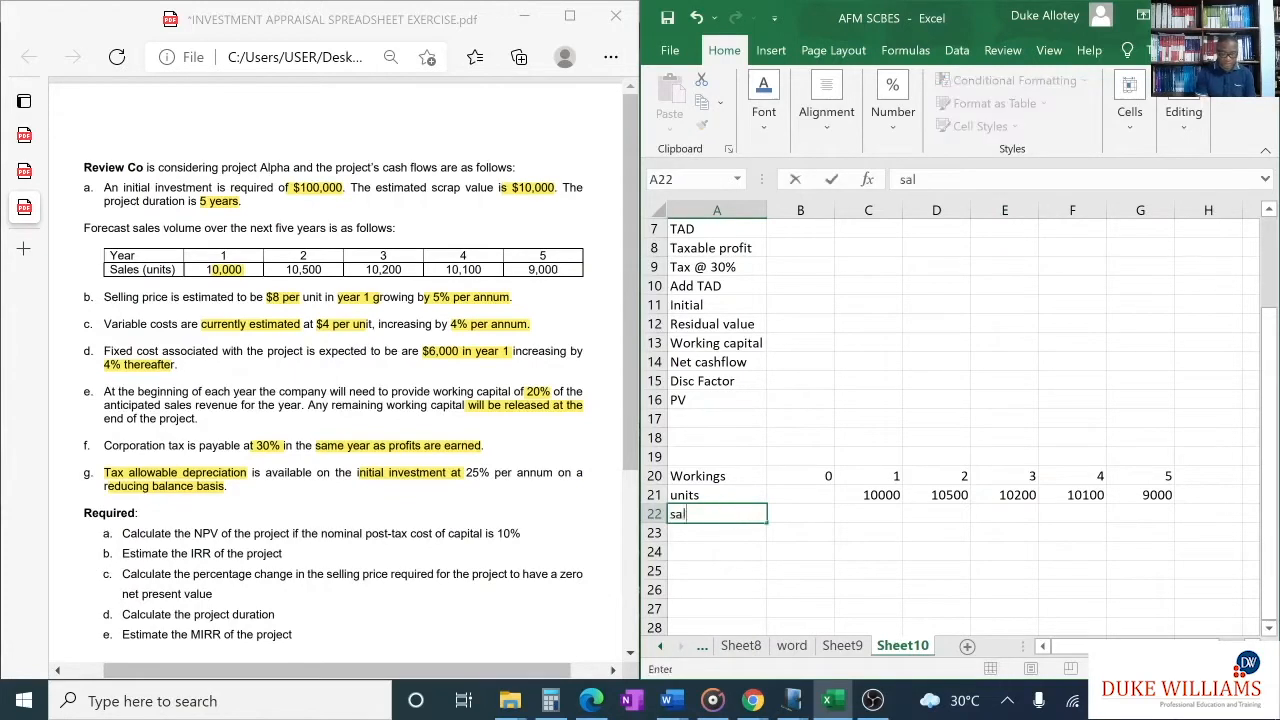
type("es rev")
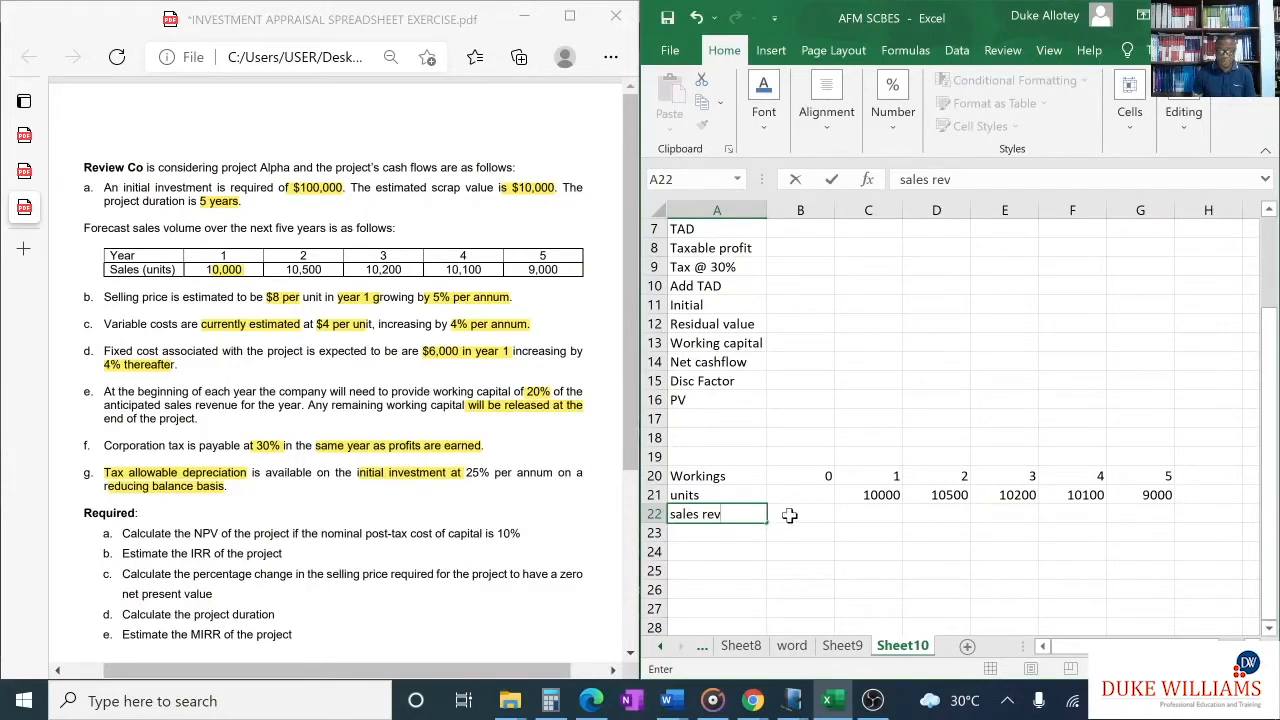
type("w")
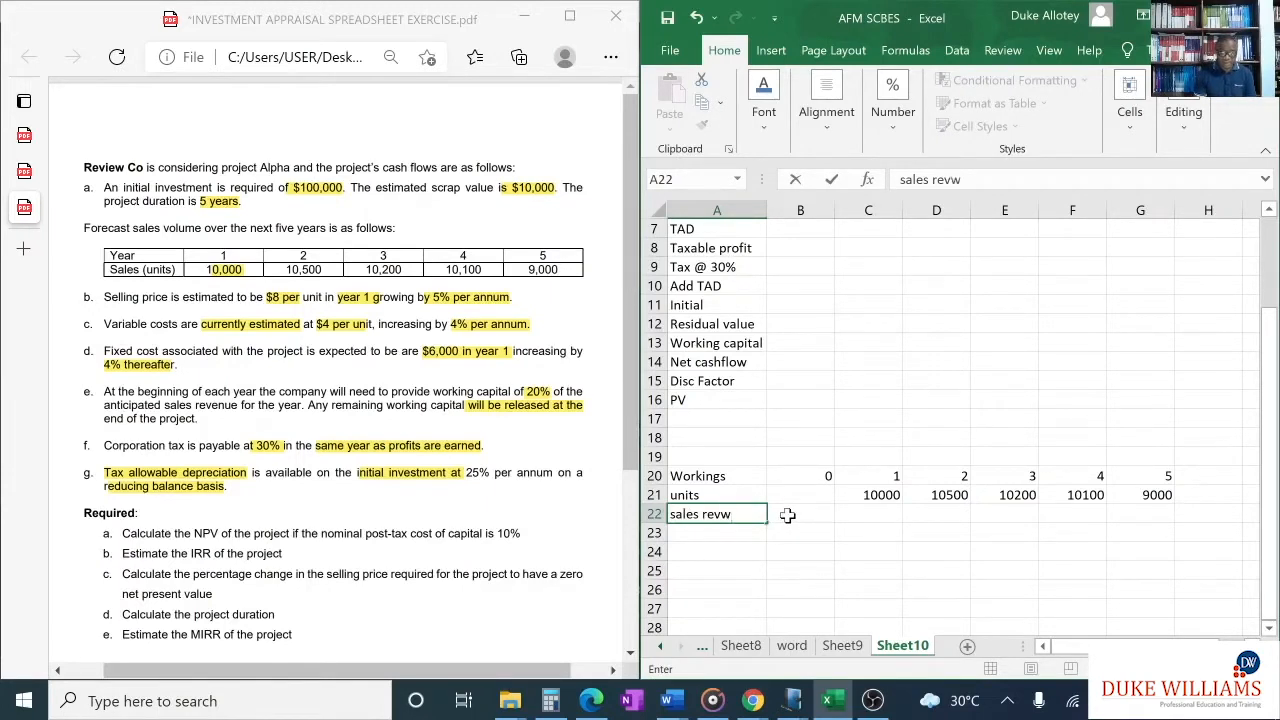
key("BackSpace")
left_click(787, 515)
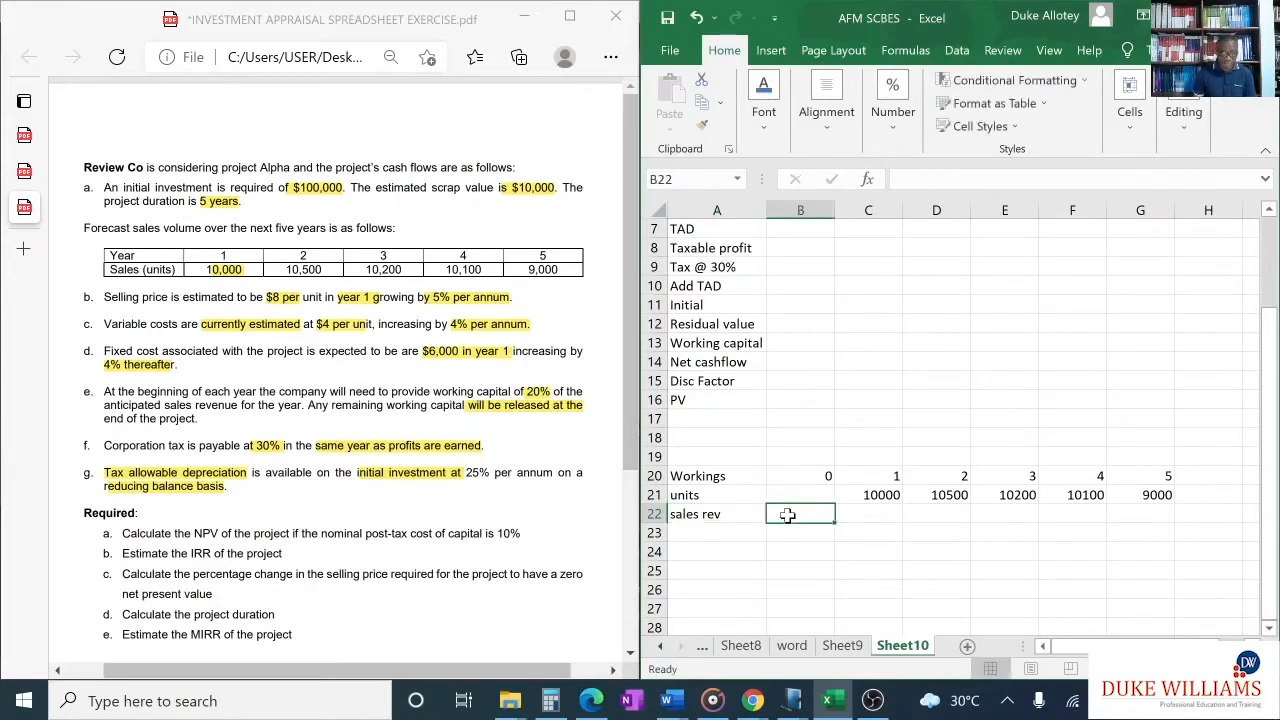
type("w1")
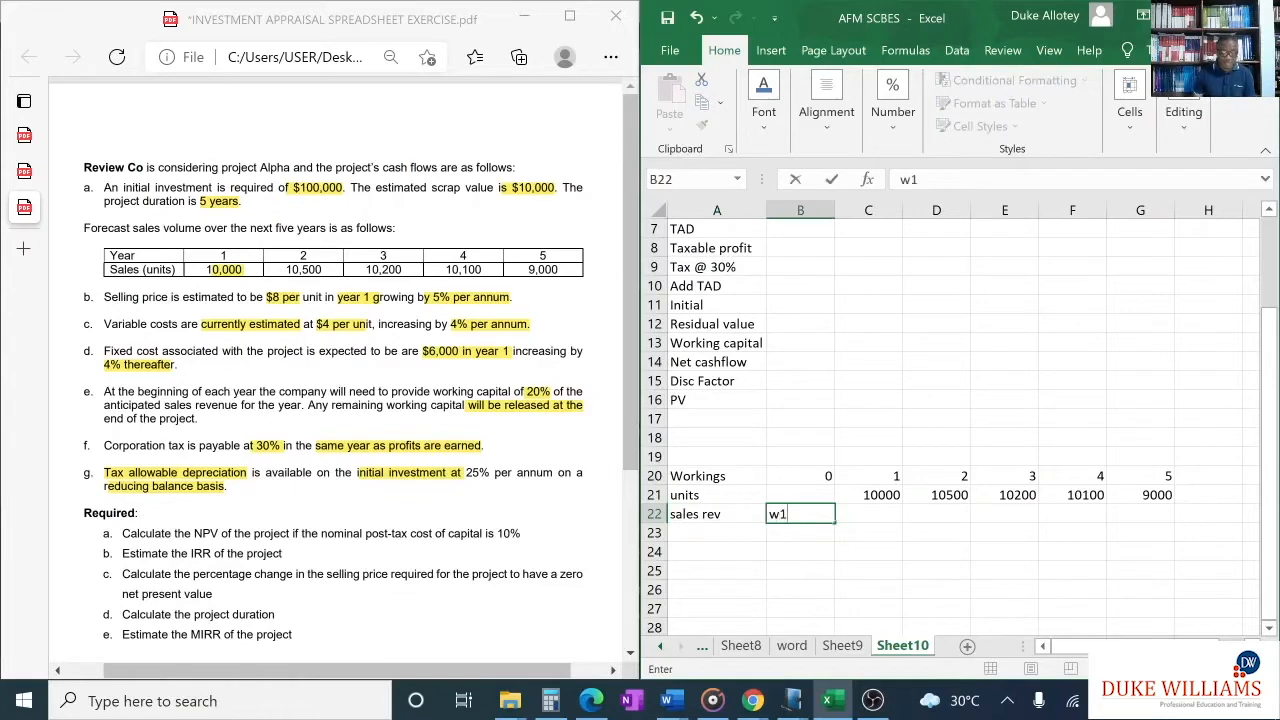
- Append the reference "(w1)" to the Sales revenue label in cell A4
scroll(846, 476, "up", 2)
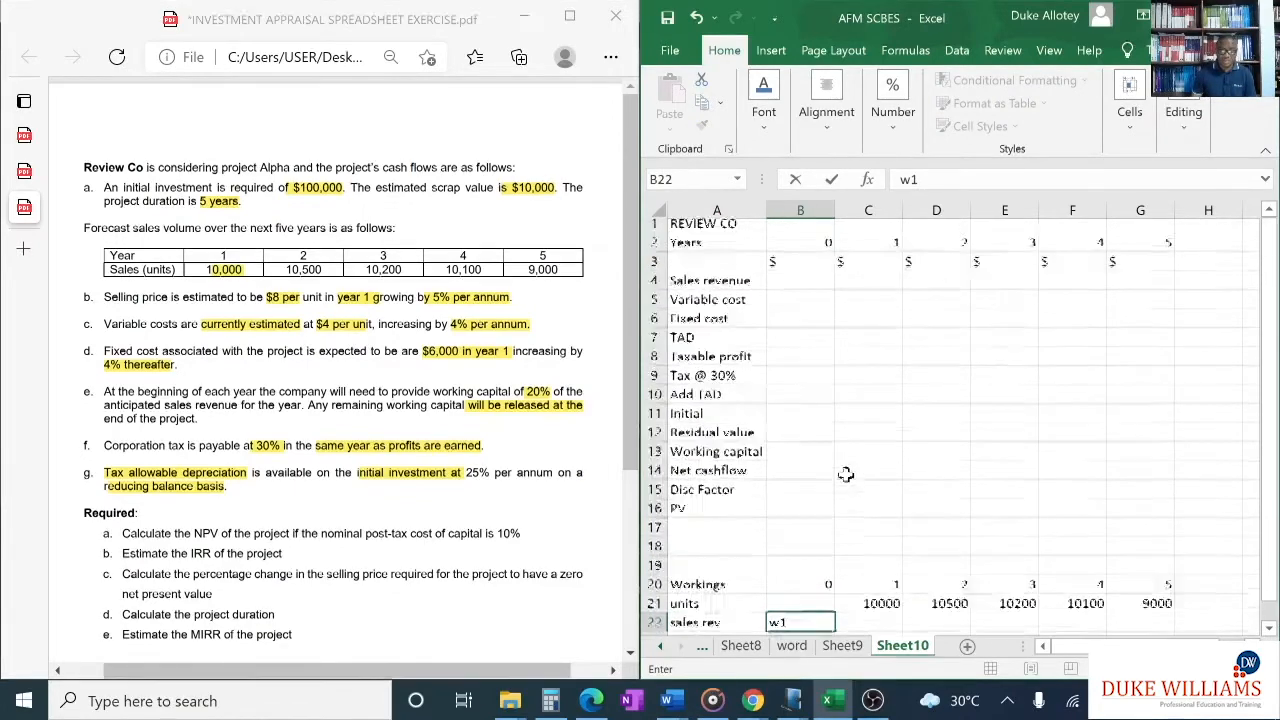
left_click(752, 286)
key("F2")
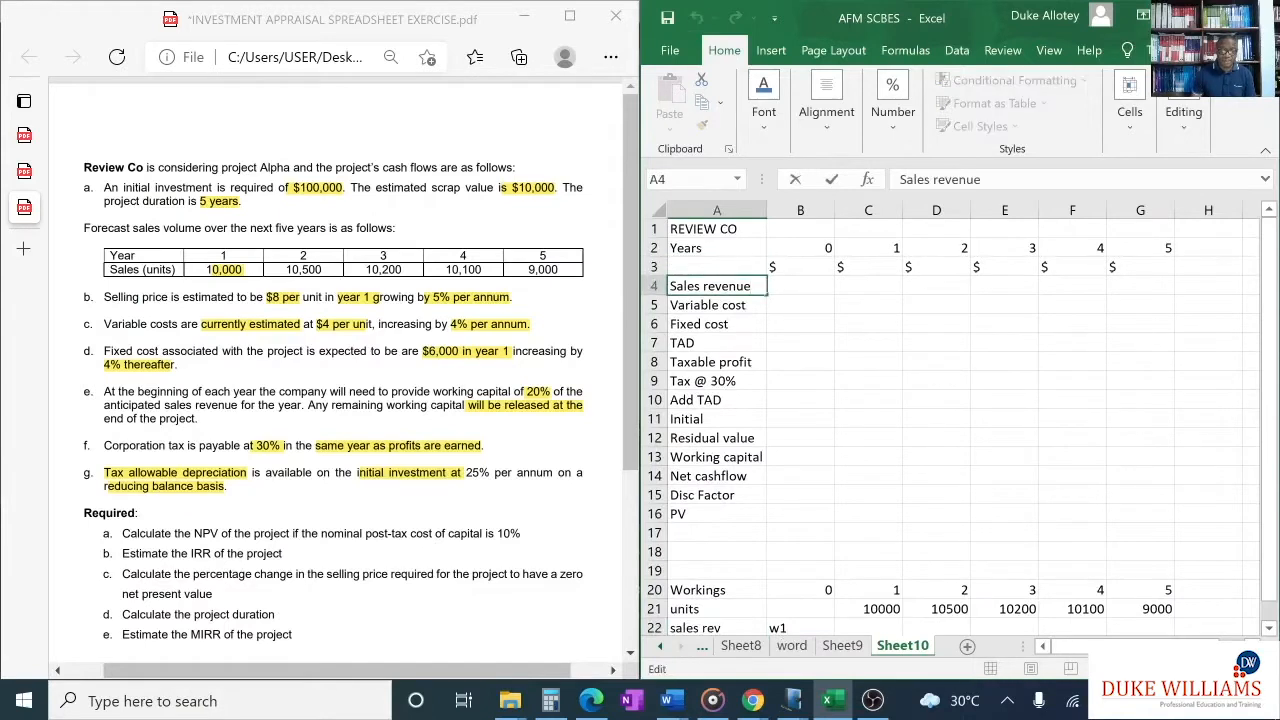
type("(w1")
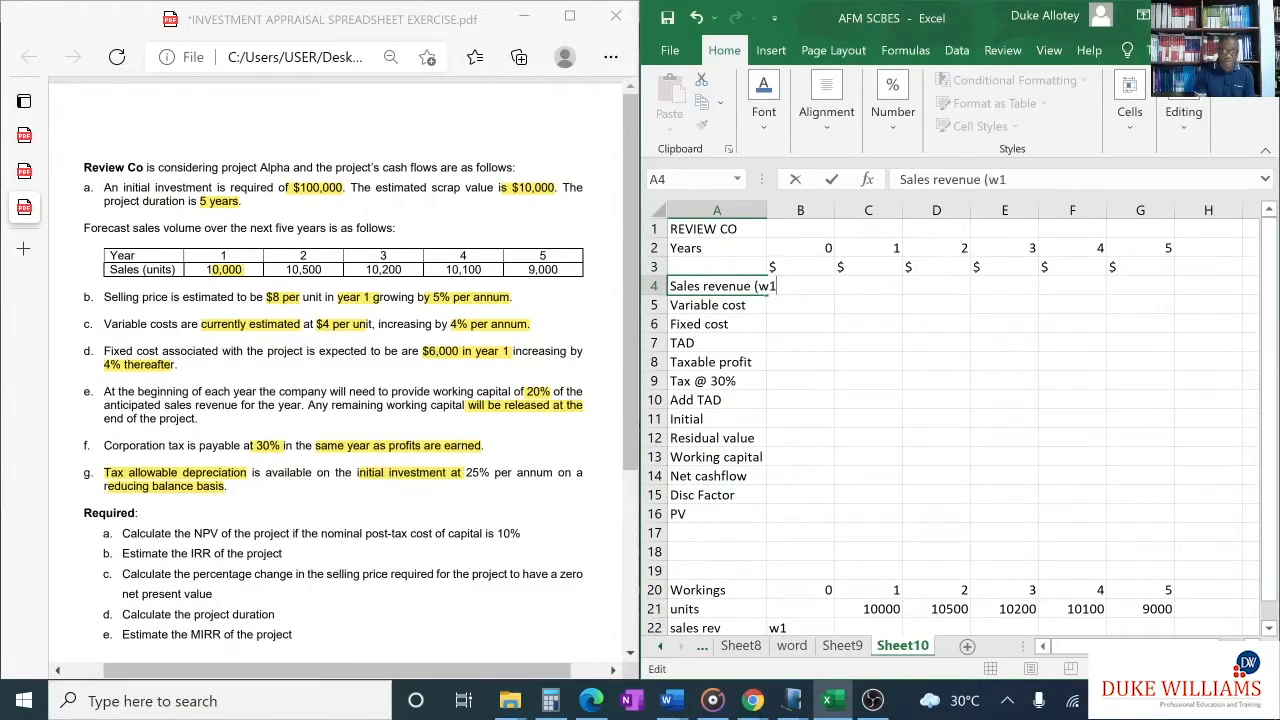
type(")")
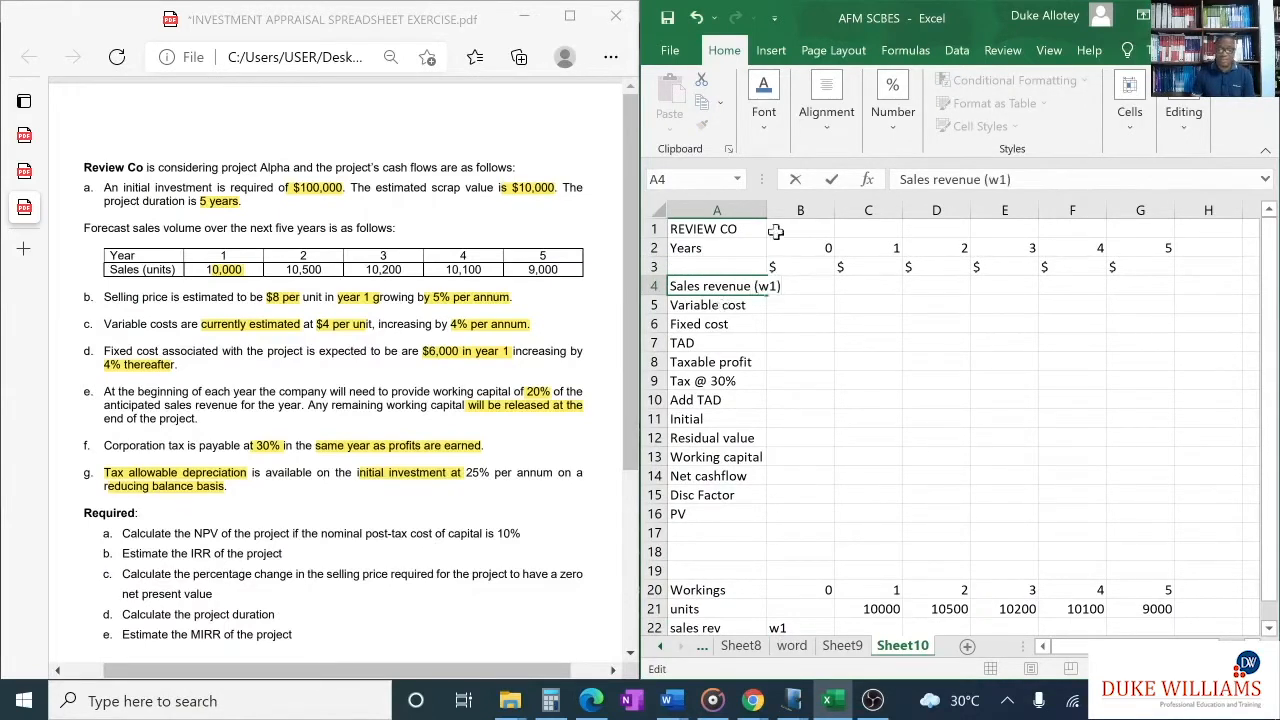
- Fit the width of column A to its longest label
left_click(764, 211)
double_click(767, 211)
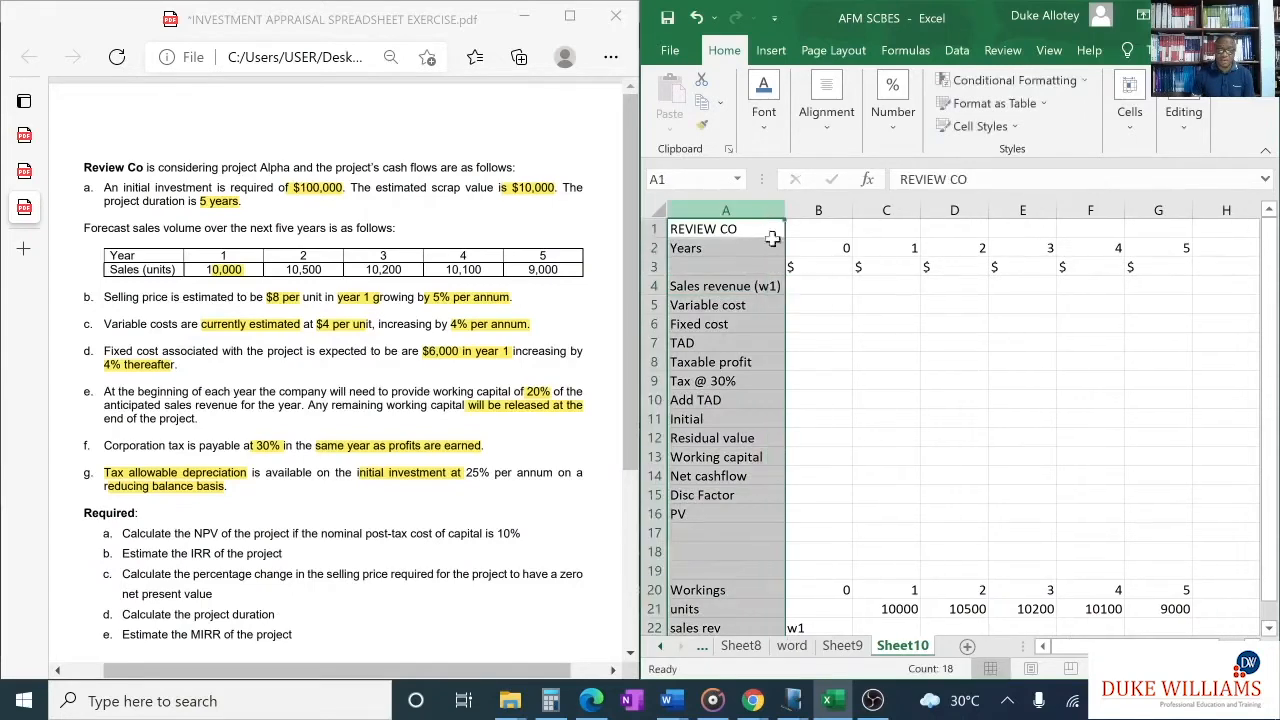
left_click(818, 287)
- Enter the year 1 sales revenue formula =C21*8*(1.05)^B20 in cell C22 and fill it across to G22
scroll(902, 445, "down", 1)
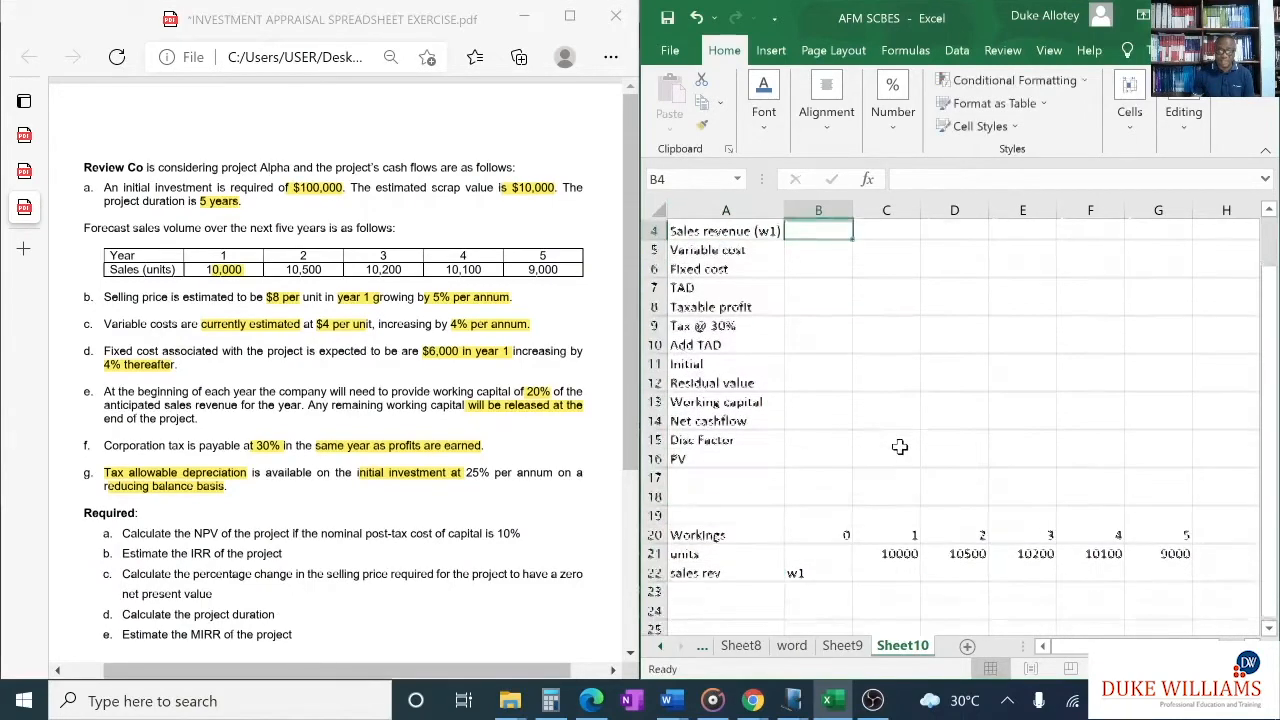
left_click(886, 575)
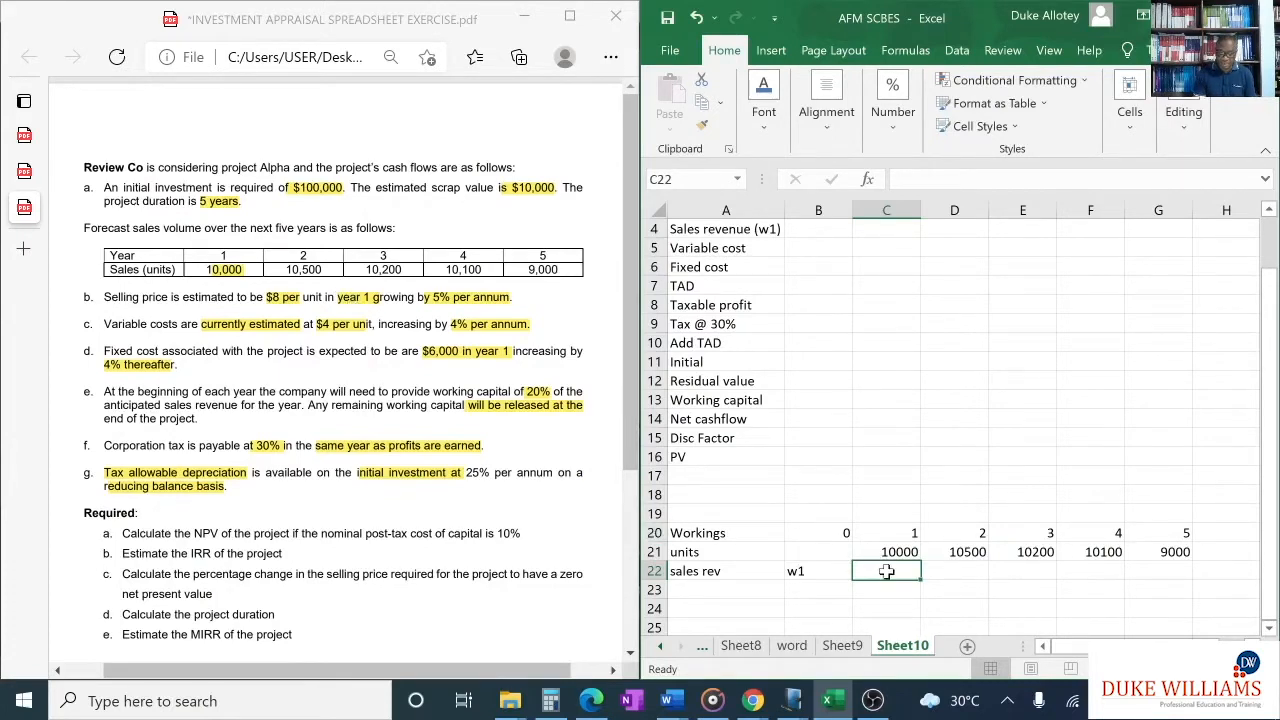
type("=")
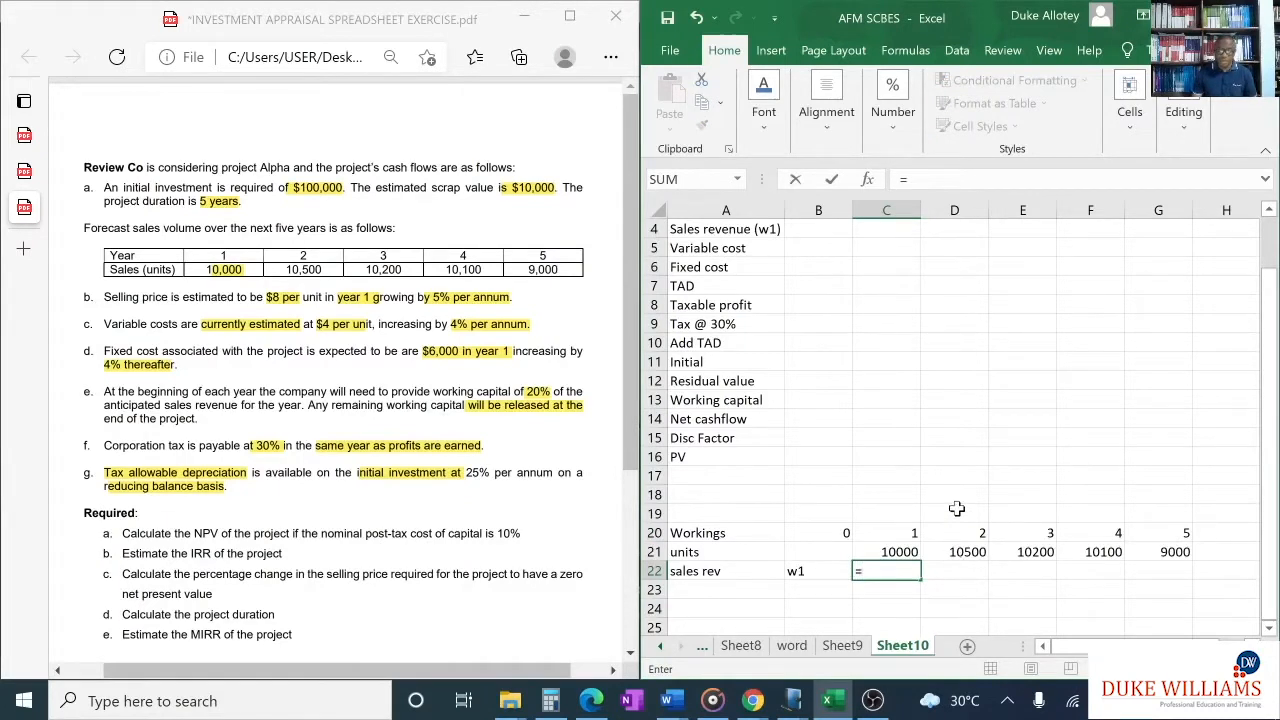
left_click(903, 554)
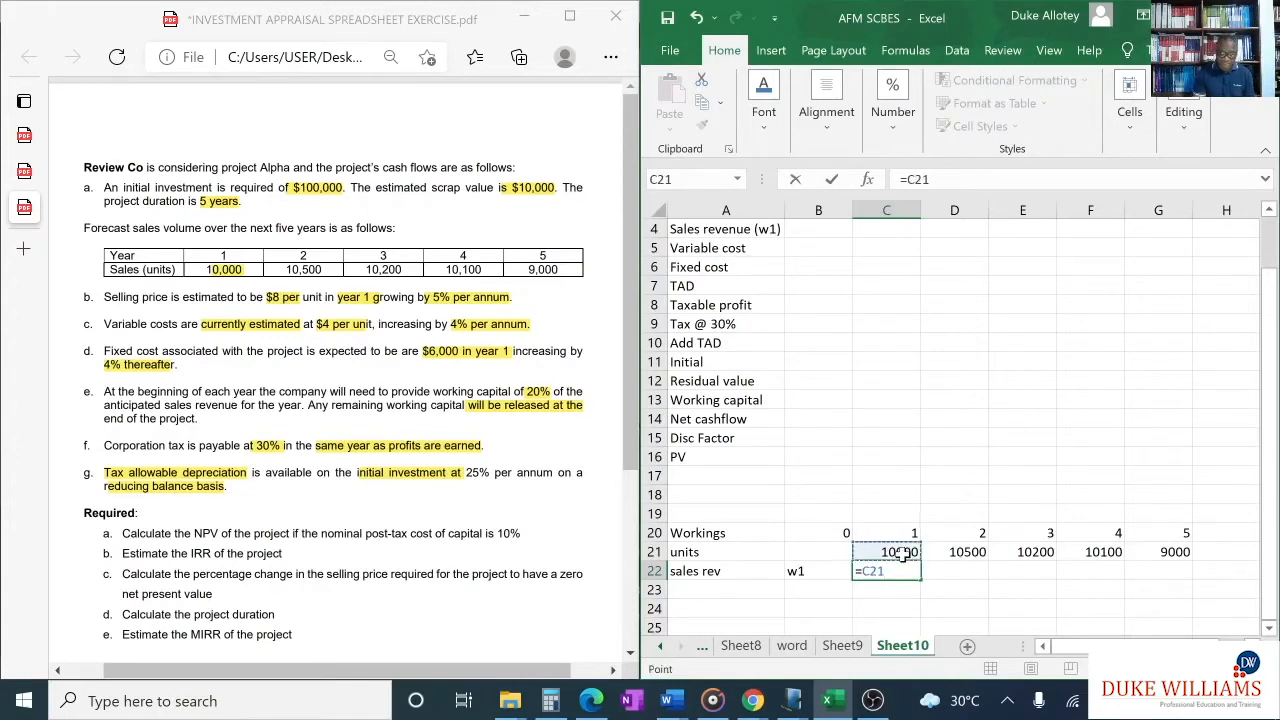
type("*8")
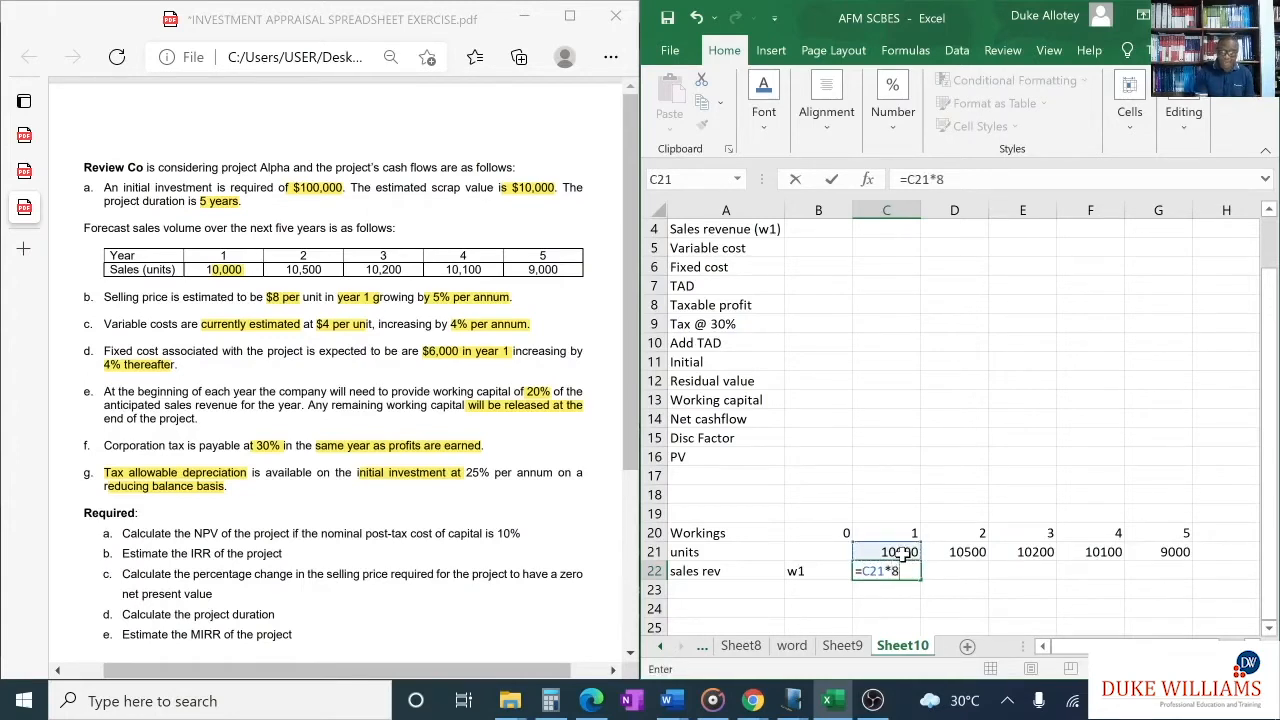
type("*")
key("BackSpace")
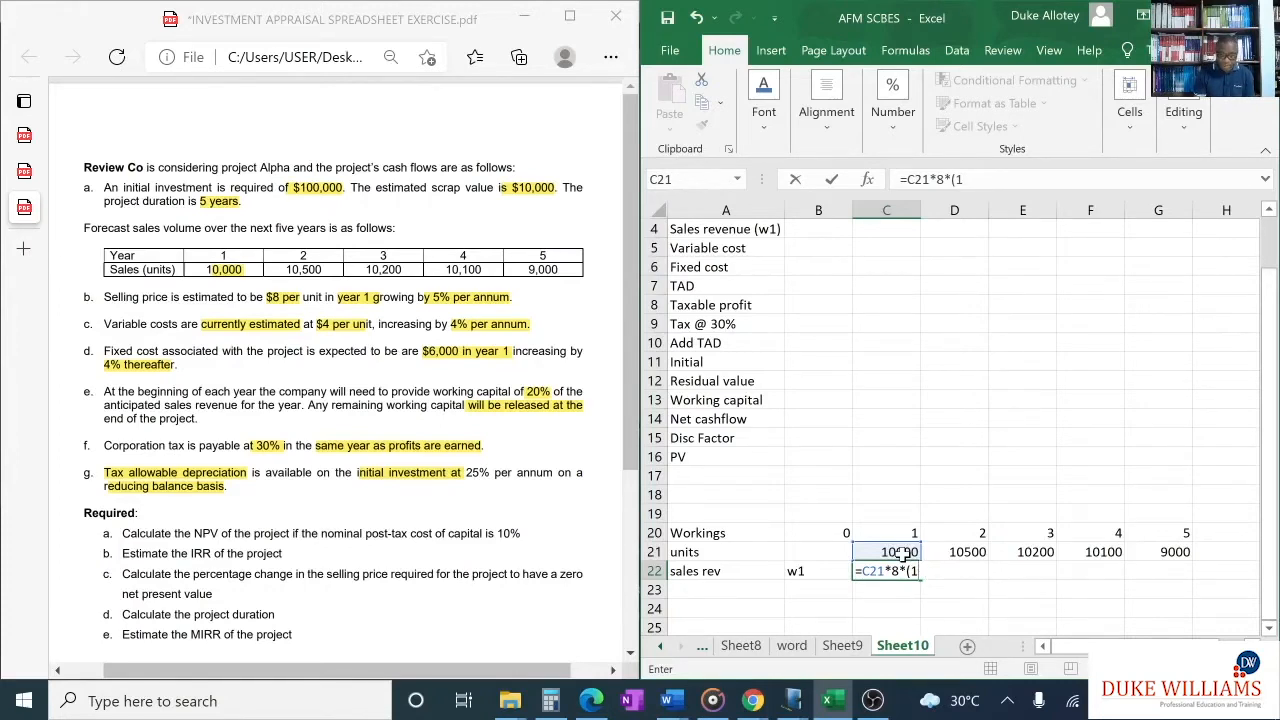
type(".05)^")
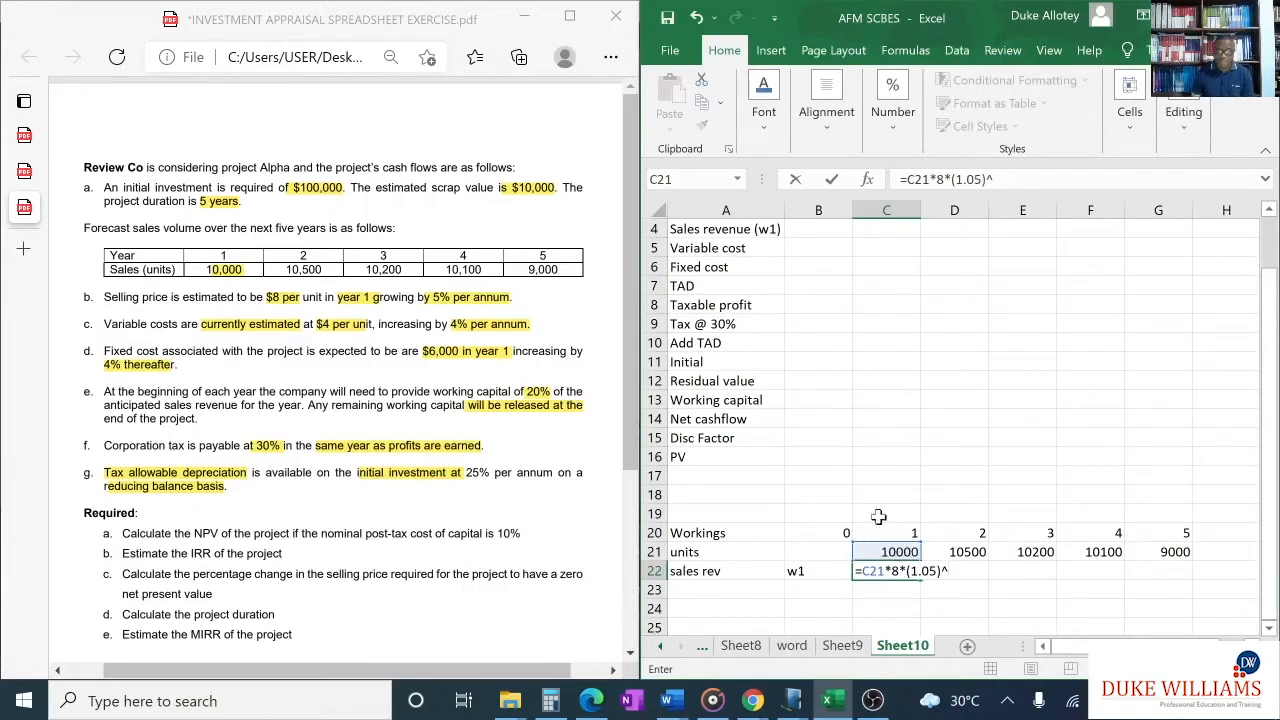
left_click(841, 533)
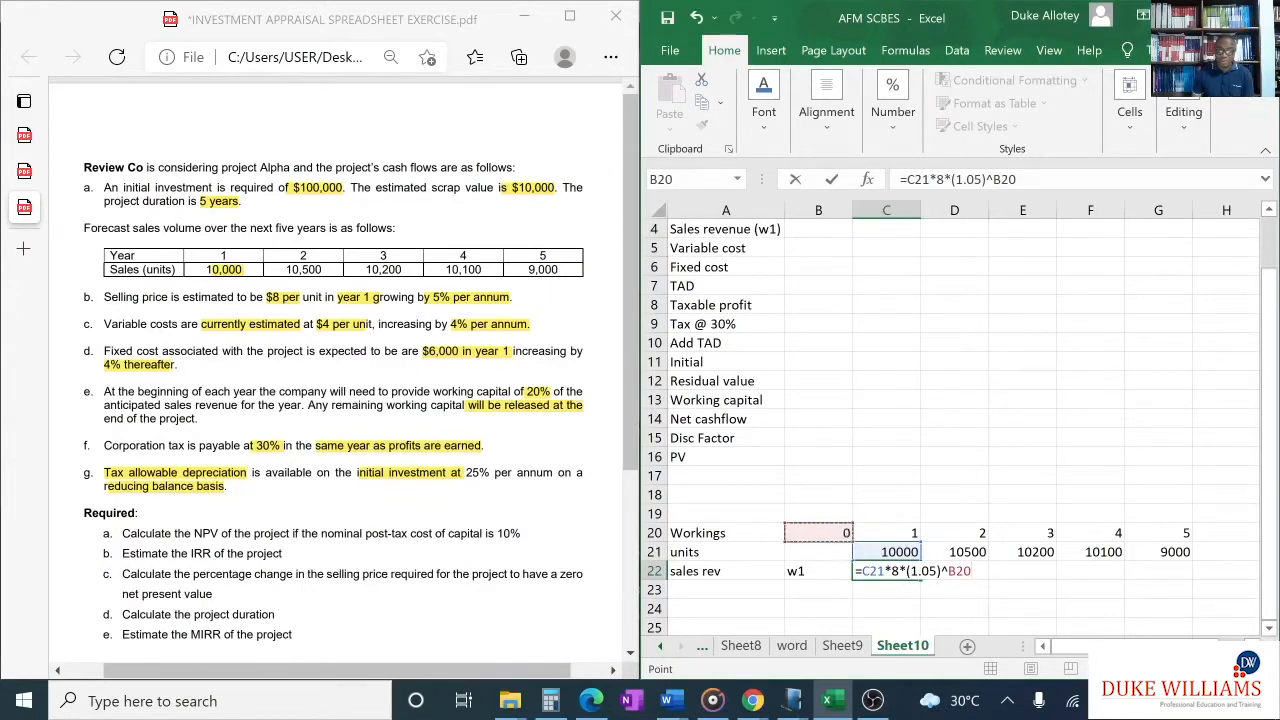
key("Return")
left_click(889, 568)
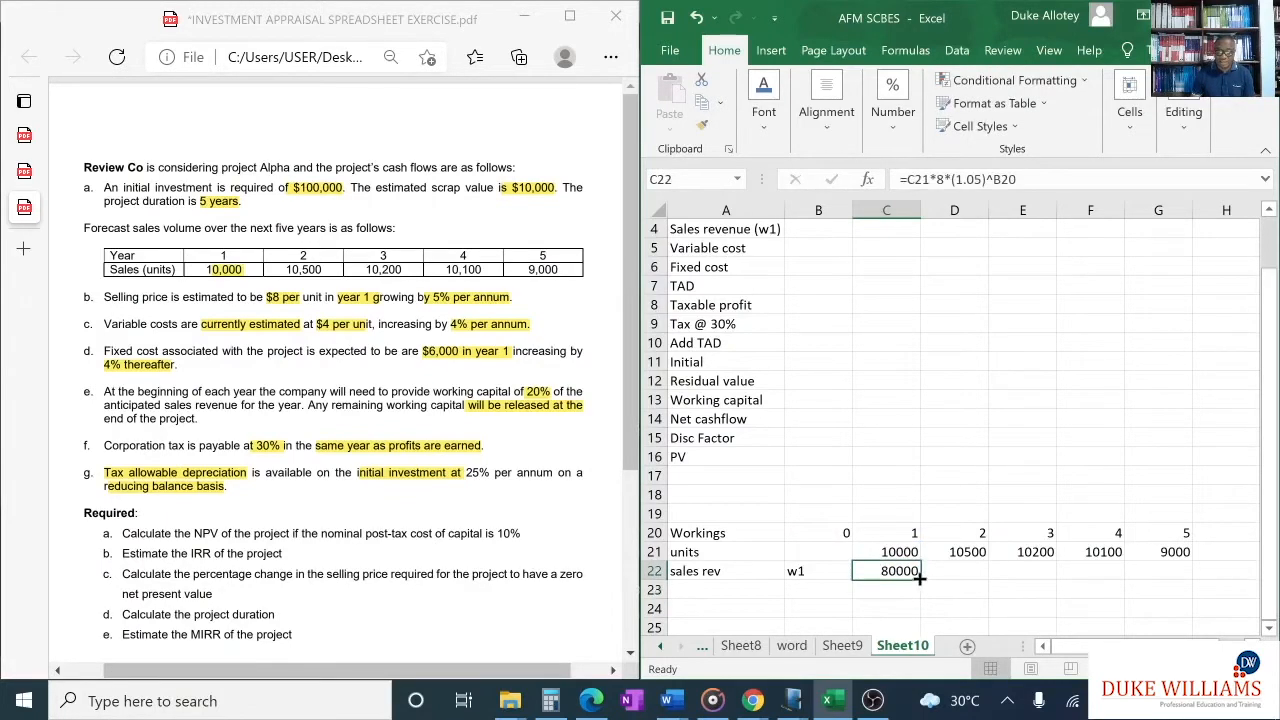
left_click_drag(922, 578, 1184, 574)
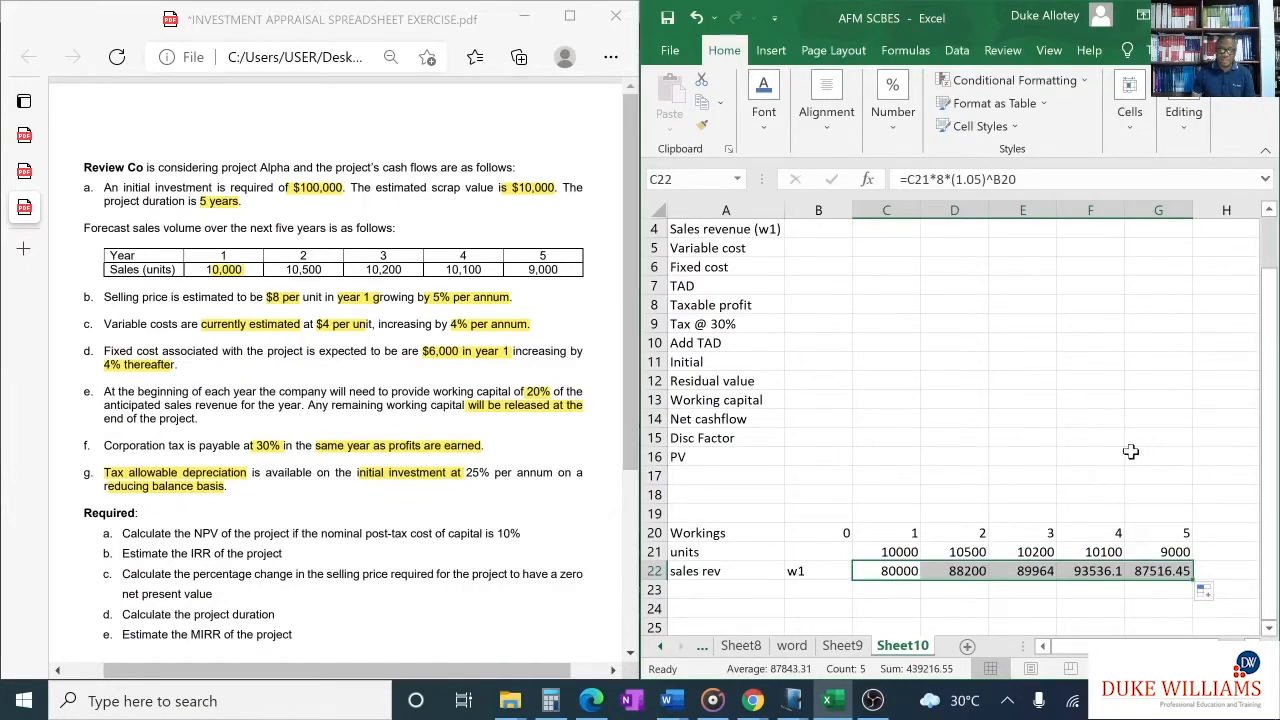
- Link the year 1 sales revenue in cell C4 to the working in C22 and fill the link across to G4
left_click(877, 231)
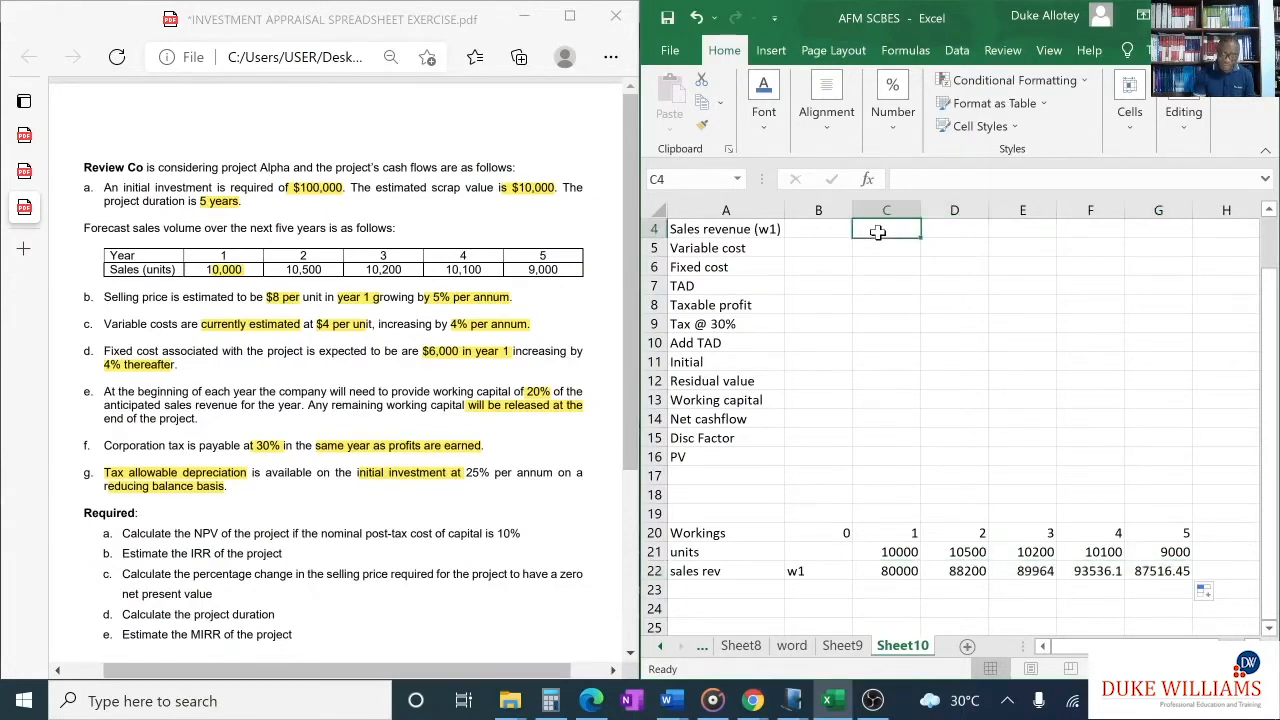
type("=")
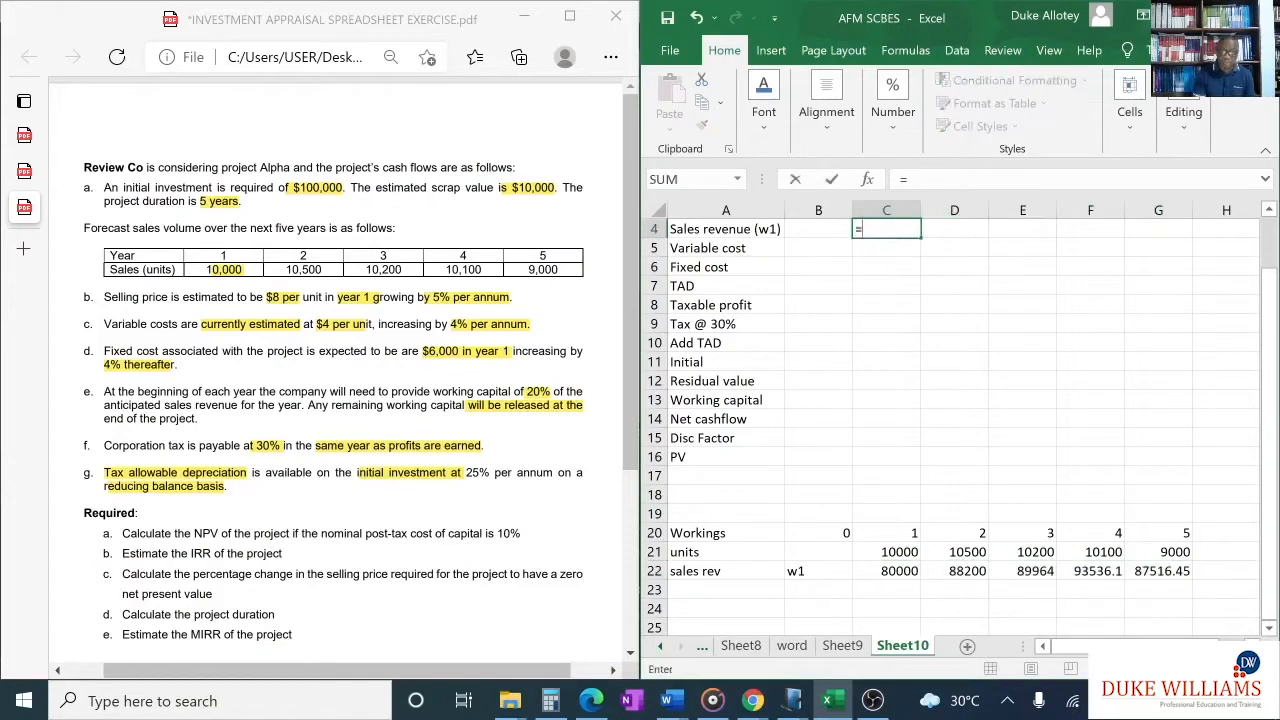
left_click(904, 571)
key("Return")
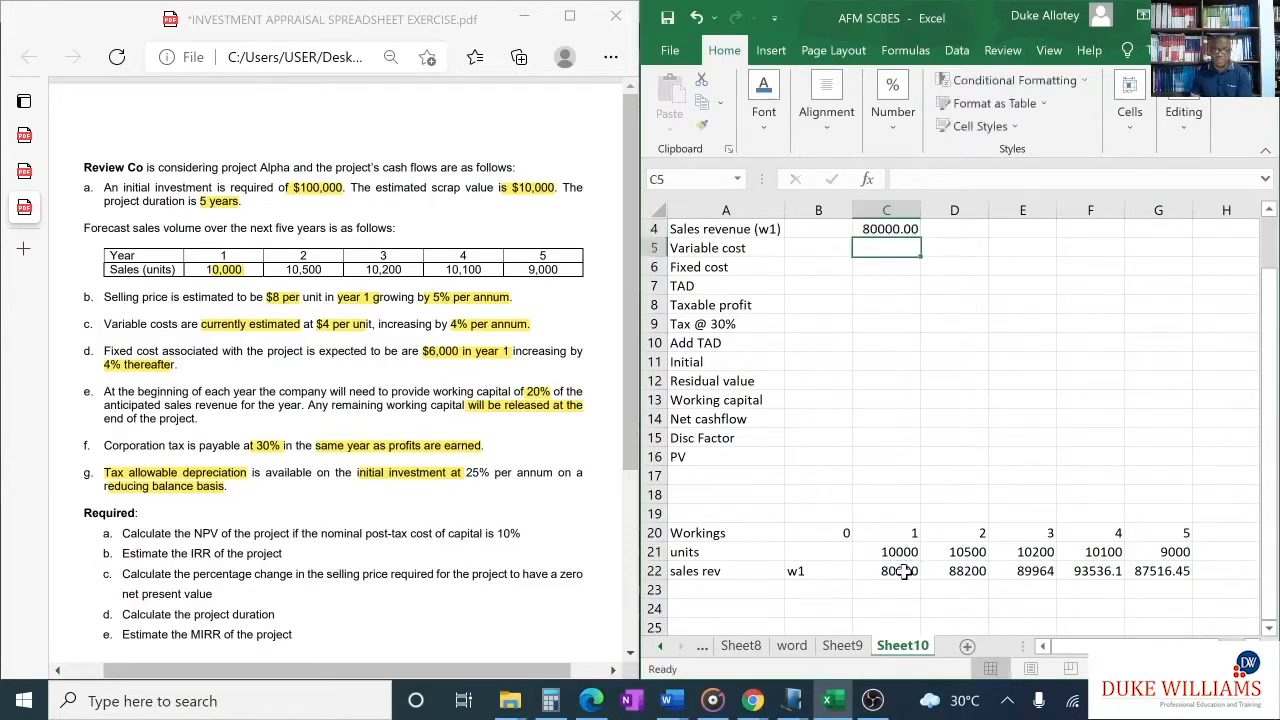
left_click(903, 229)
scroll(905, 235, "up", 1)
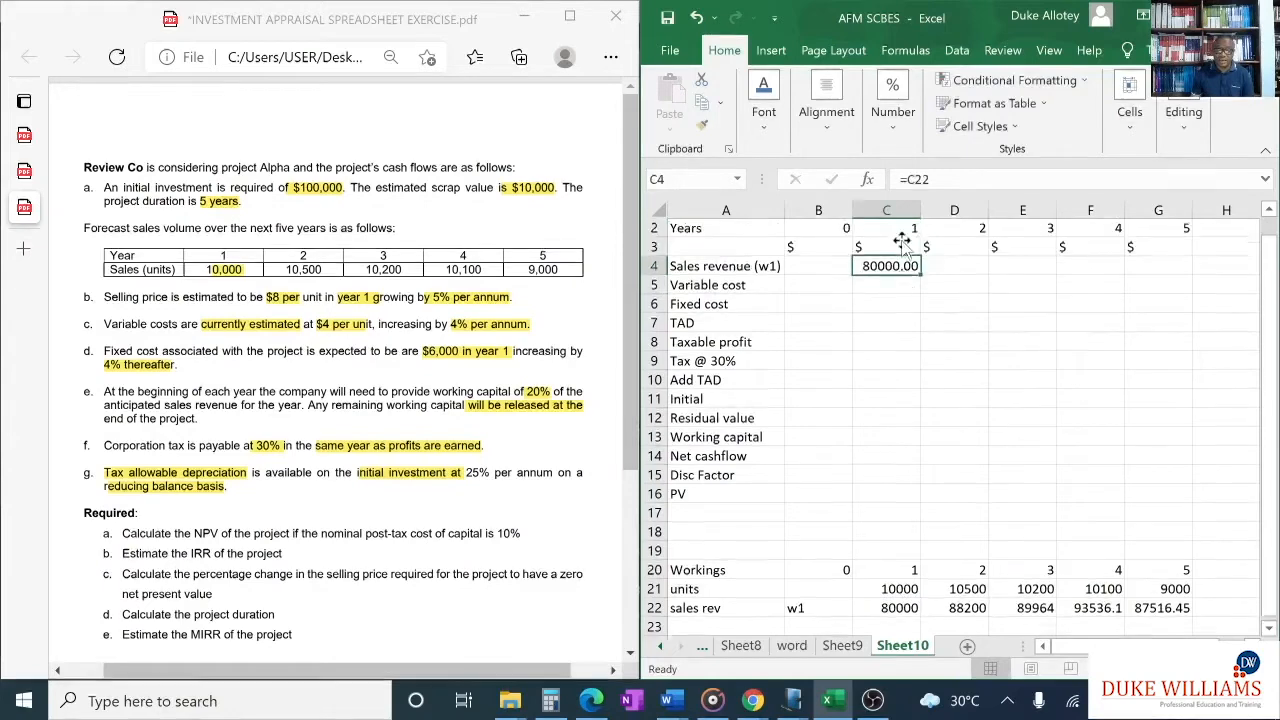
left_click_drag(920, 293, 1178, 300)
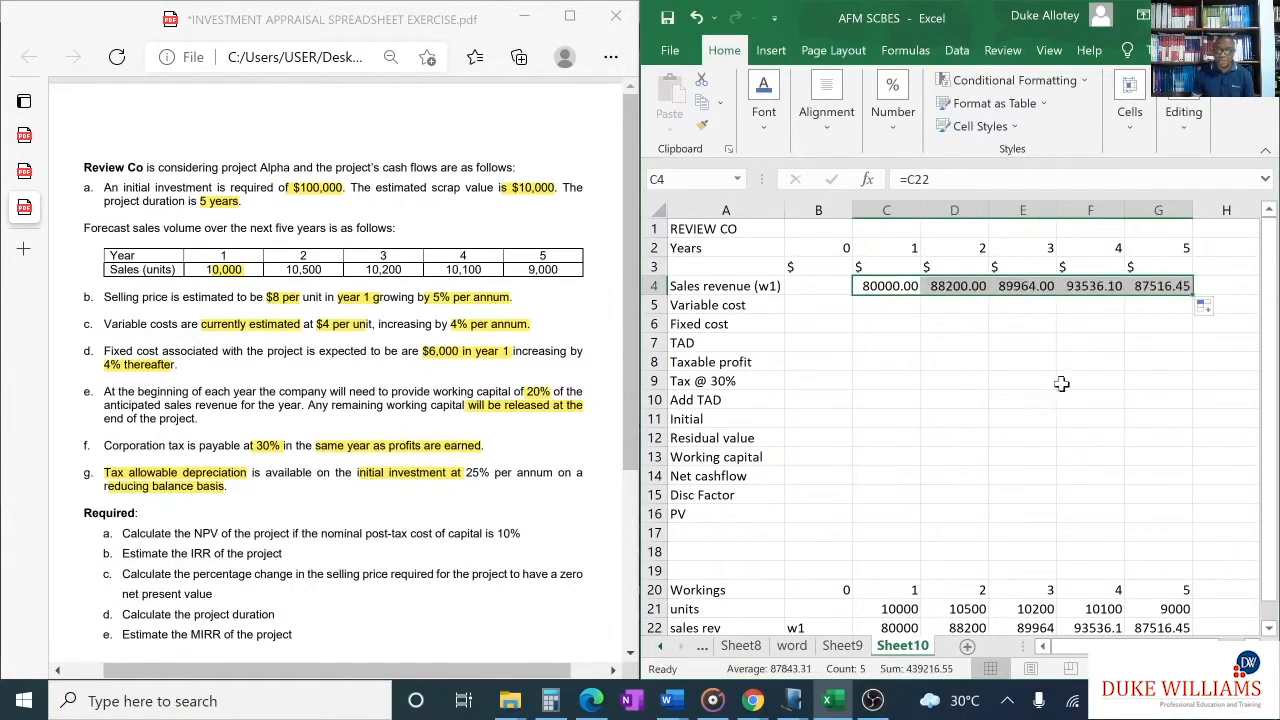
- Make the sales units in cells C21:G21 of the workings bold
scroll(958, 432, "down", 1)
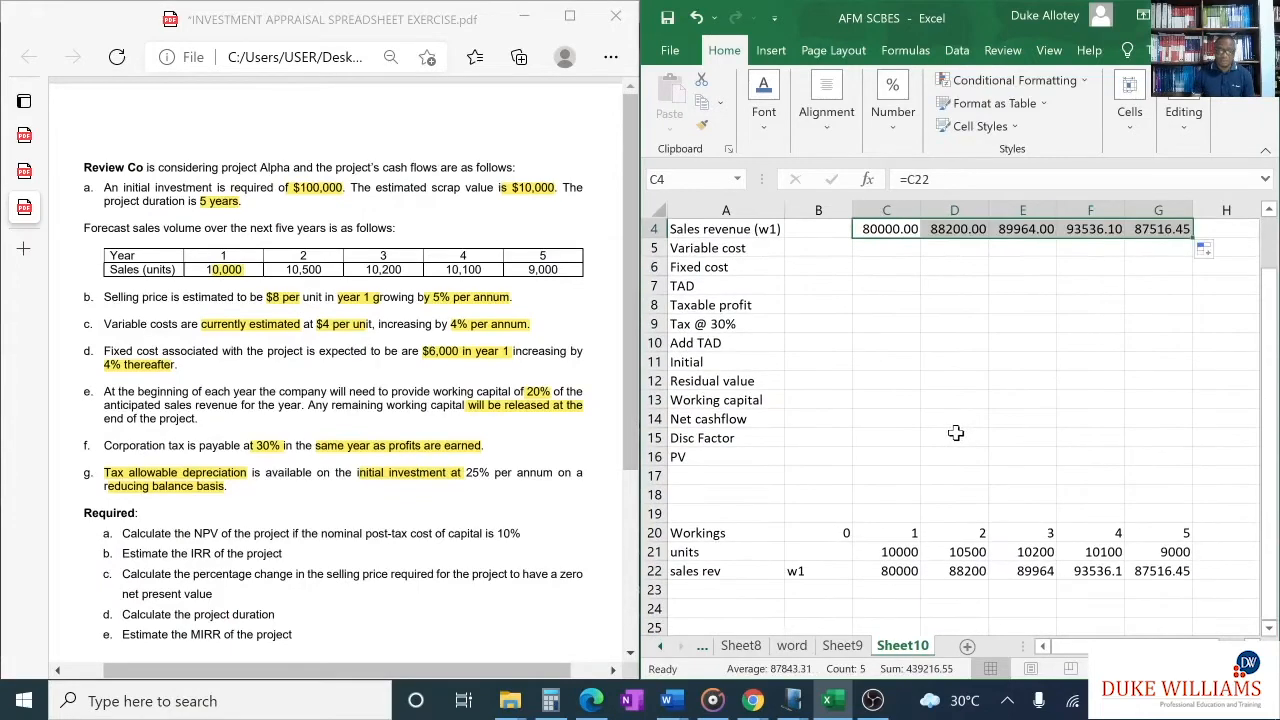
scroll(958, 432, "up", 1)
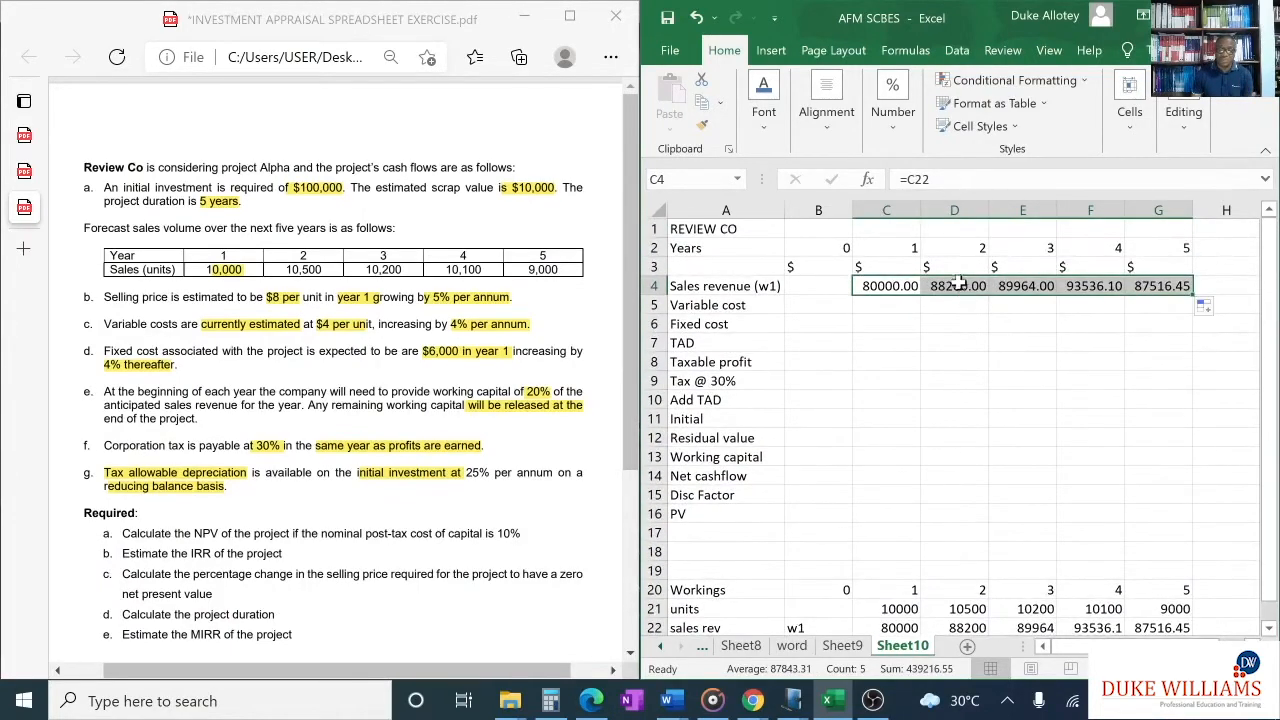
left_click(885, 286)
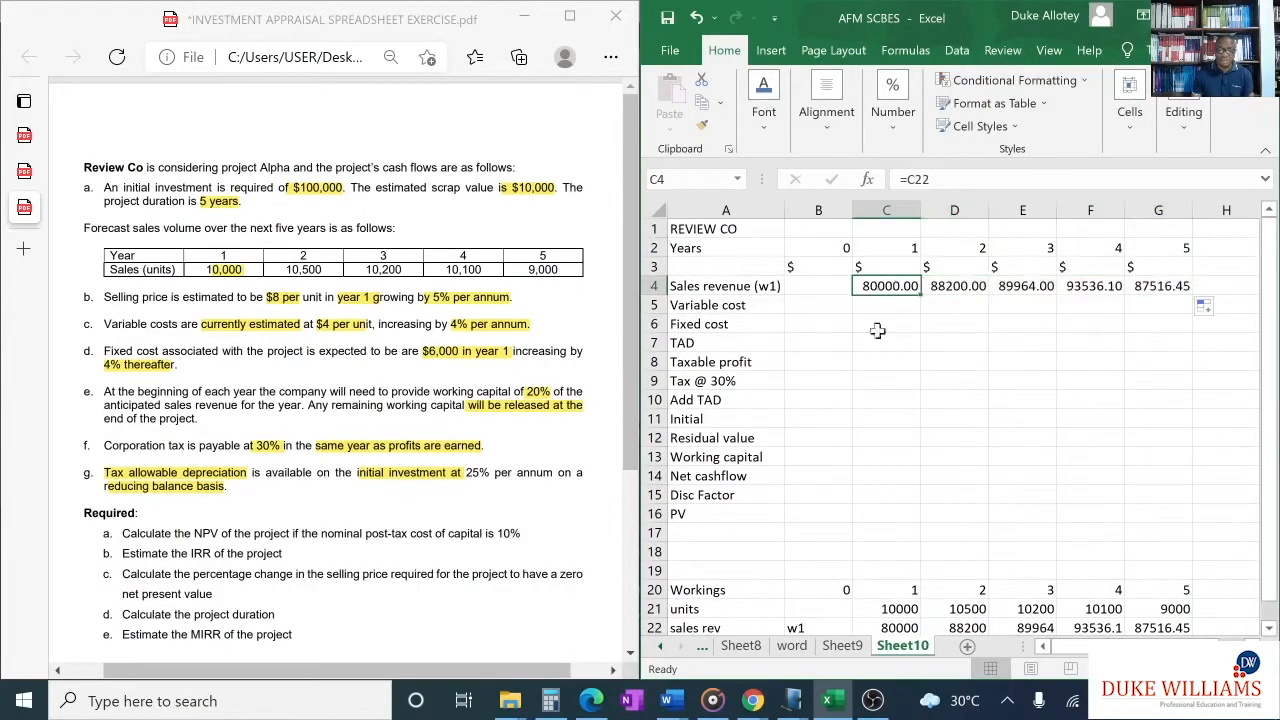
scroll(886, 323, "down", 2)
scroll(810, 512, "up", 1)
scroll(810, 512, "down", 1)
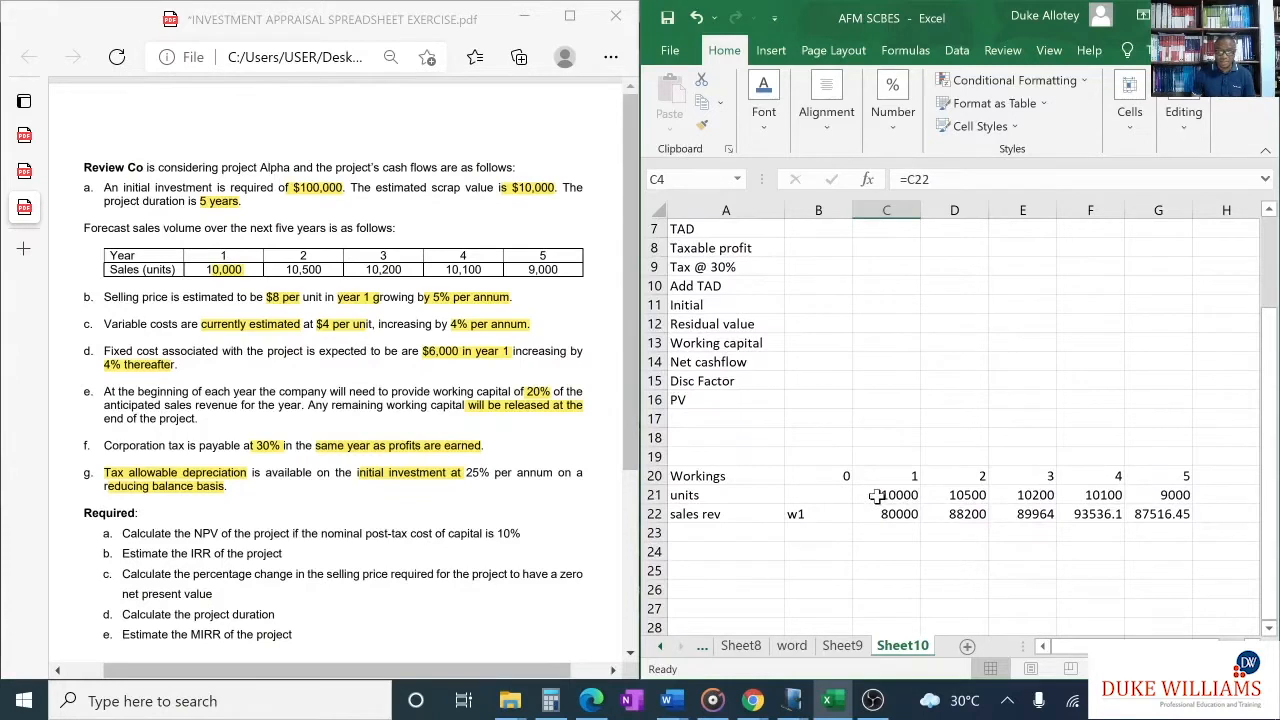
left_click_drag(876, 495, 1158, 494)
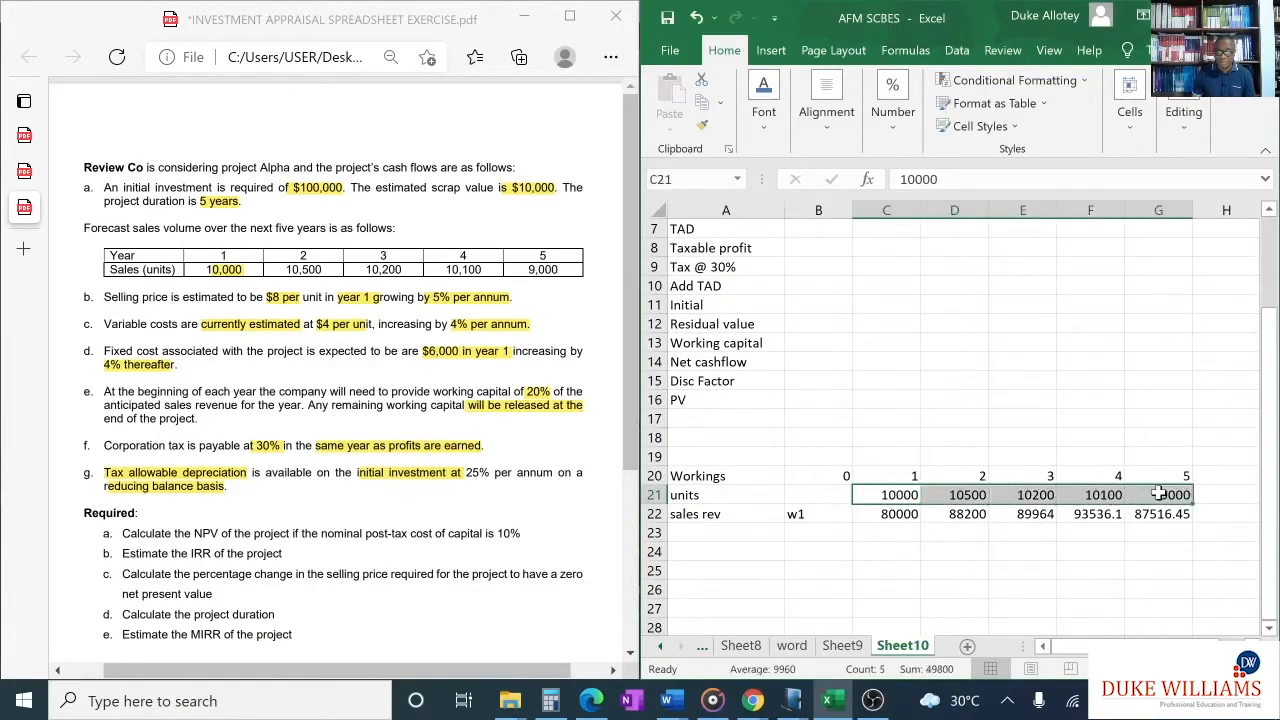
key("ctrl+b")
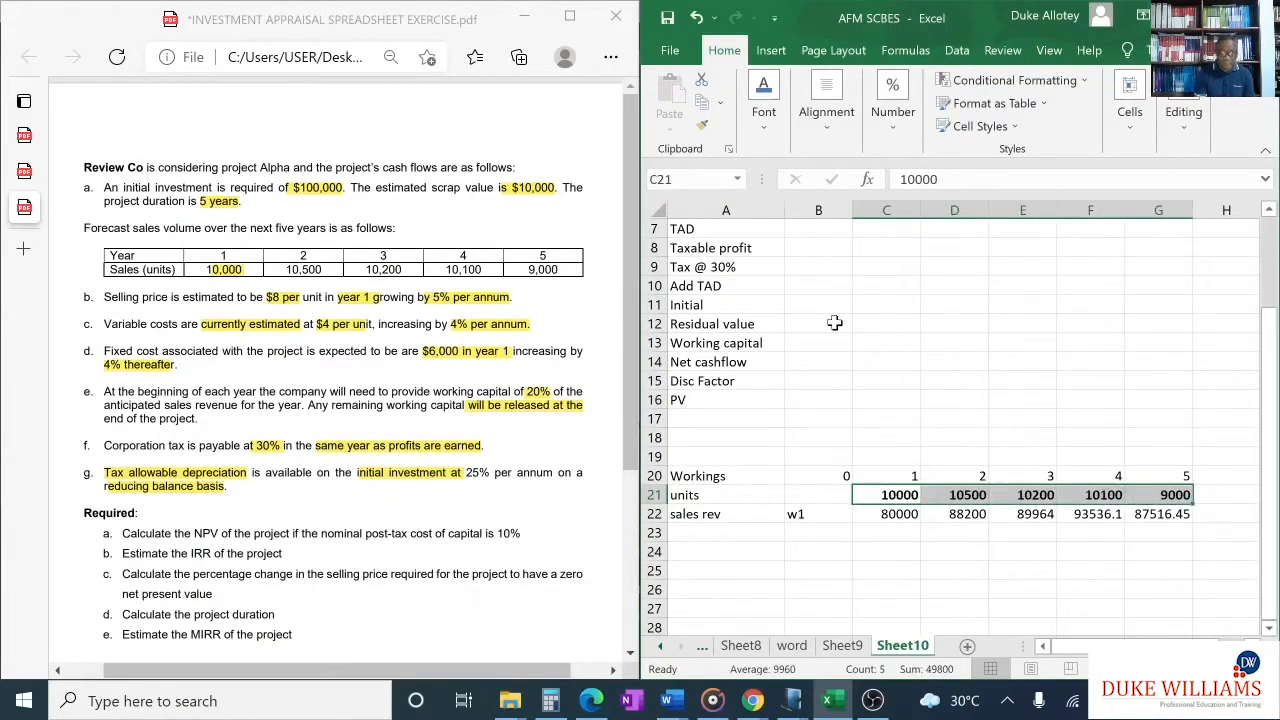
- Append the working reference "(w2)" to the Variable cost label in cell A5
left_click(720, 550)
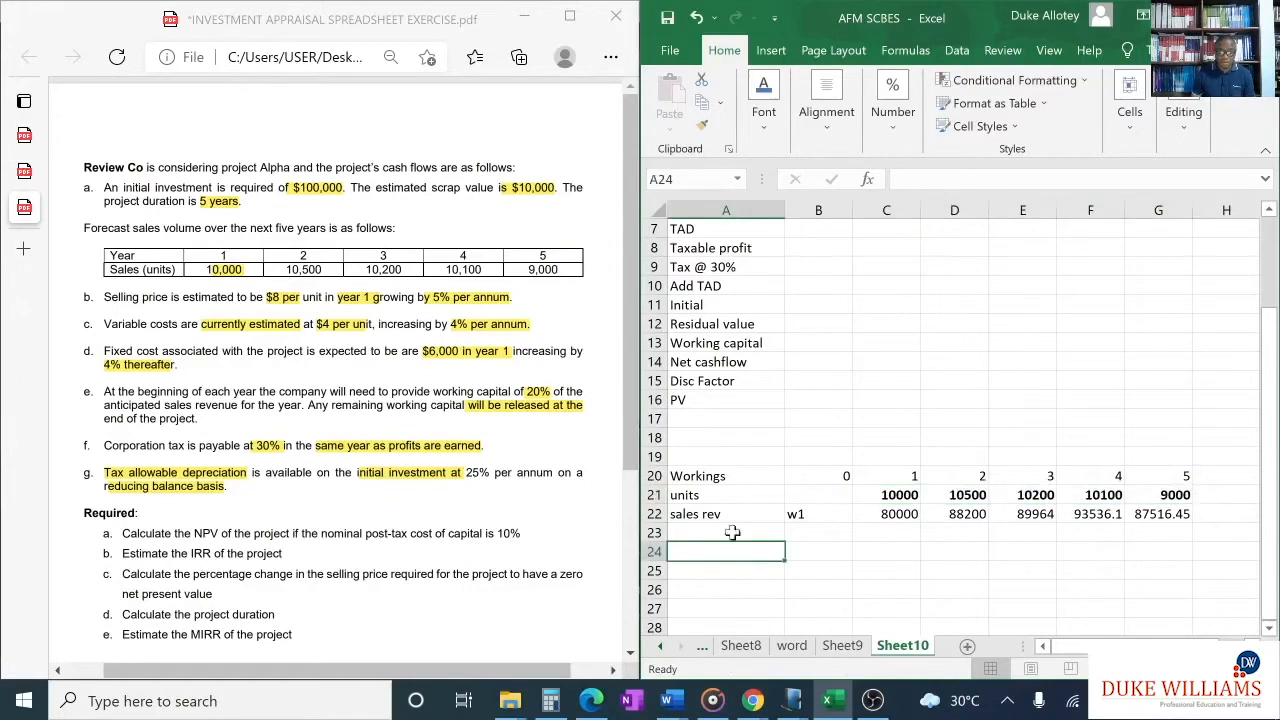
scroll(788, 388, "up", 2)
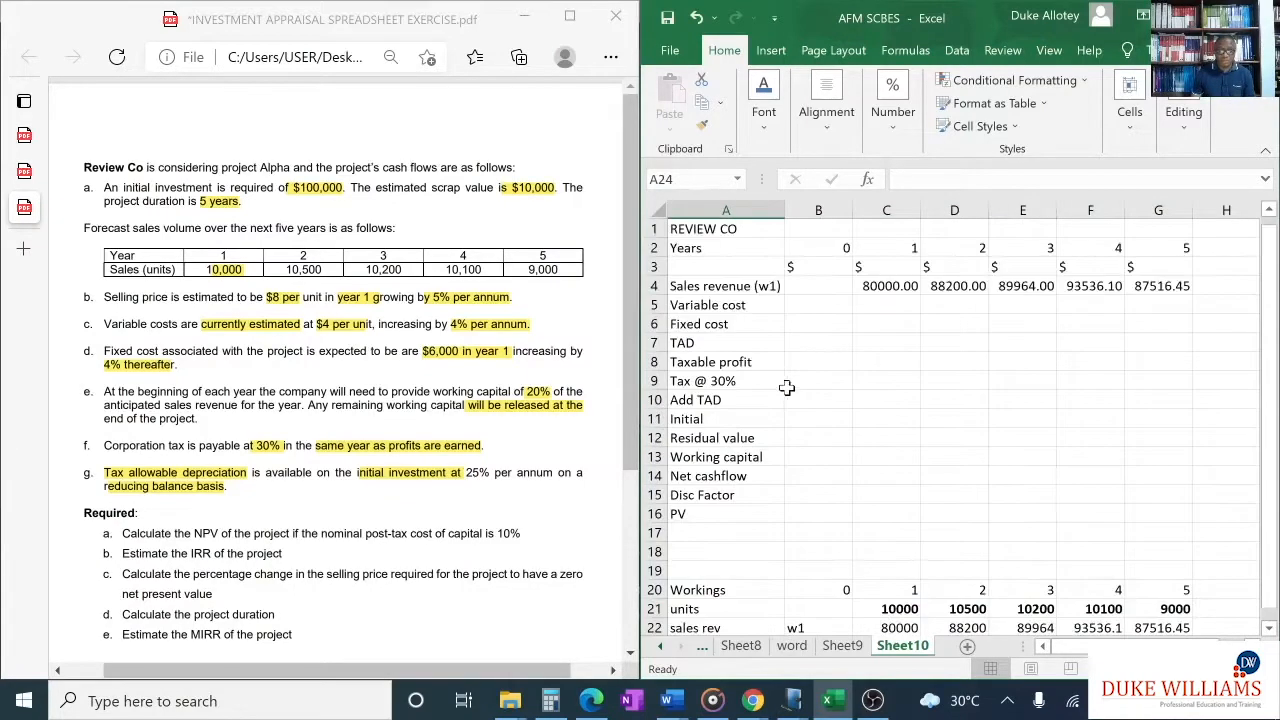
left_click(763, 305)
key("F2")
type("(")
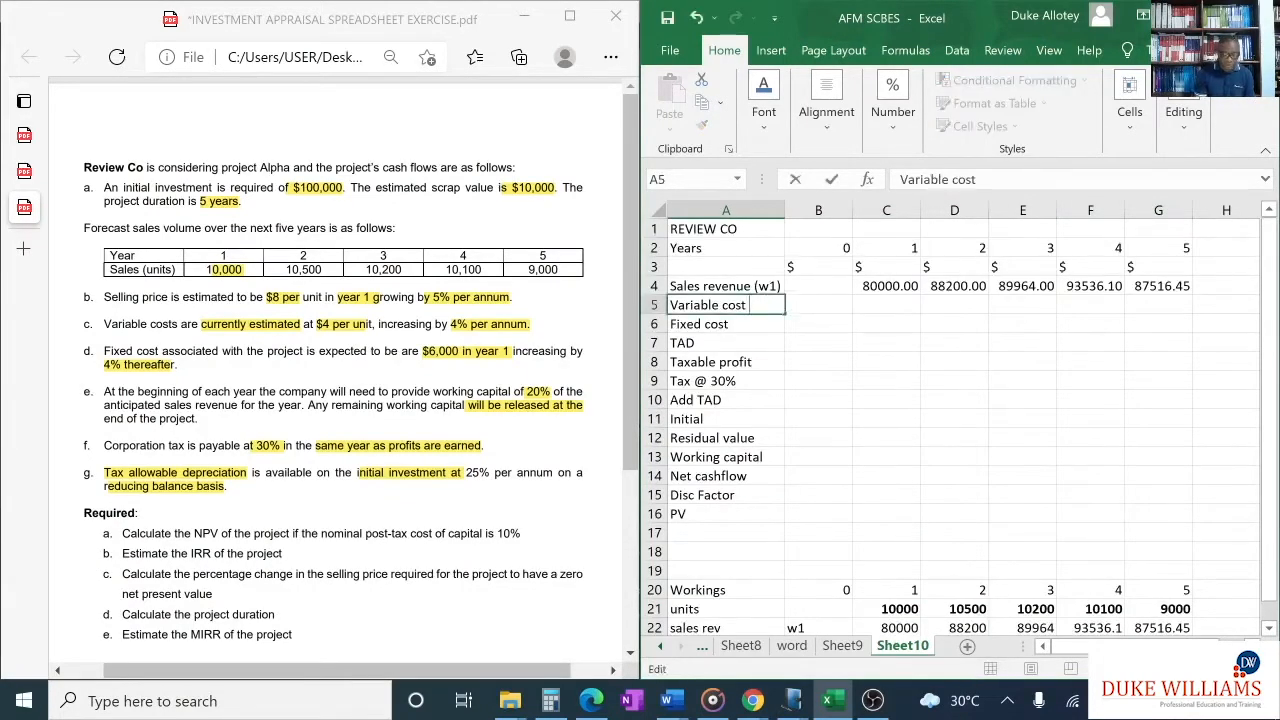
type("w2")
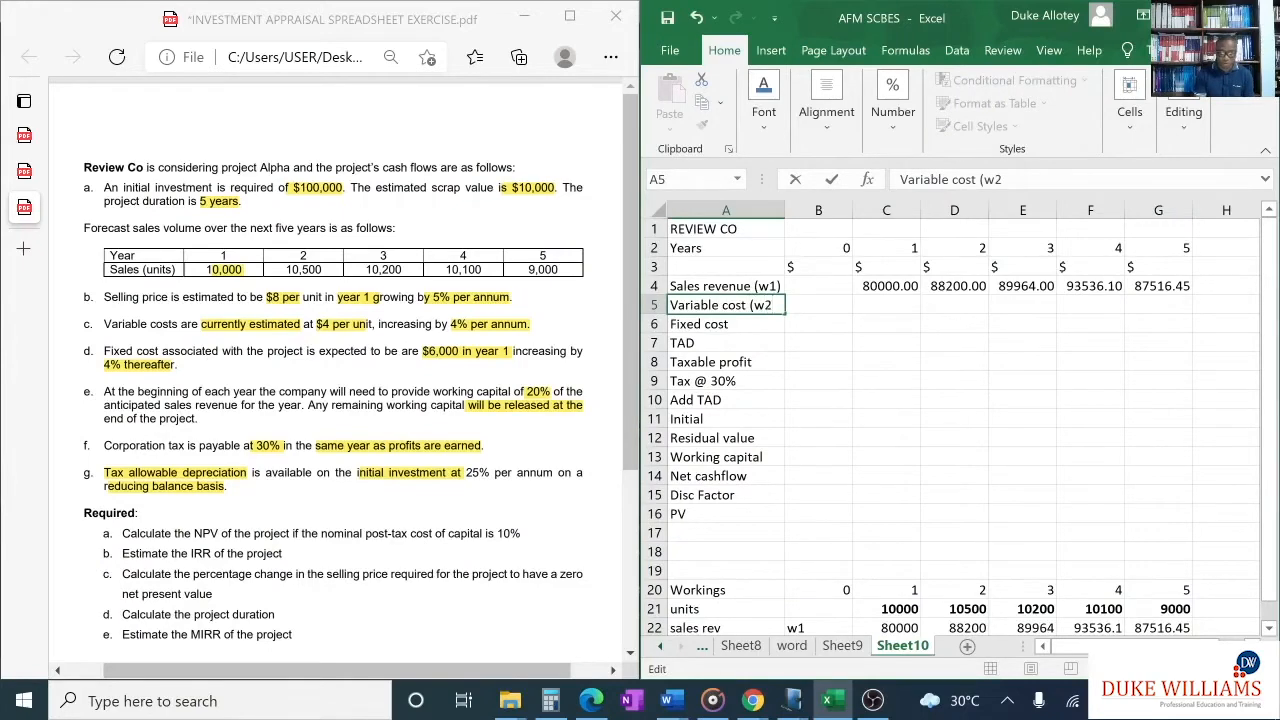
type(")")
- Enter the row label "Variable cost" in cell A23 of the workings and the reference 2 in B23
scroll(927, 390, "down", 3)
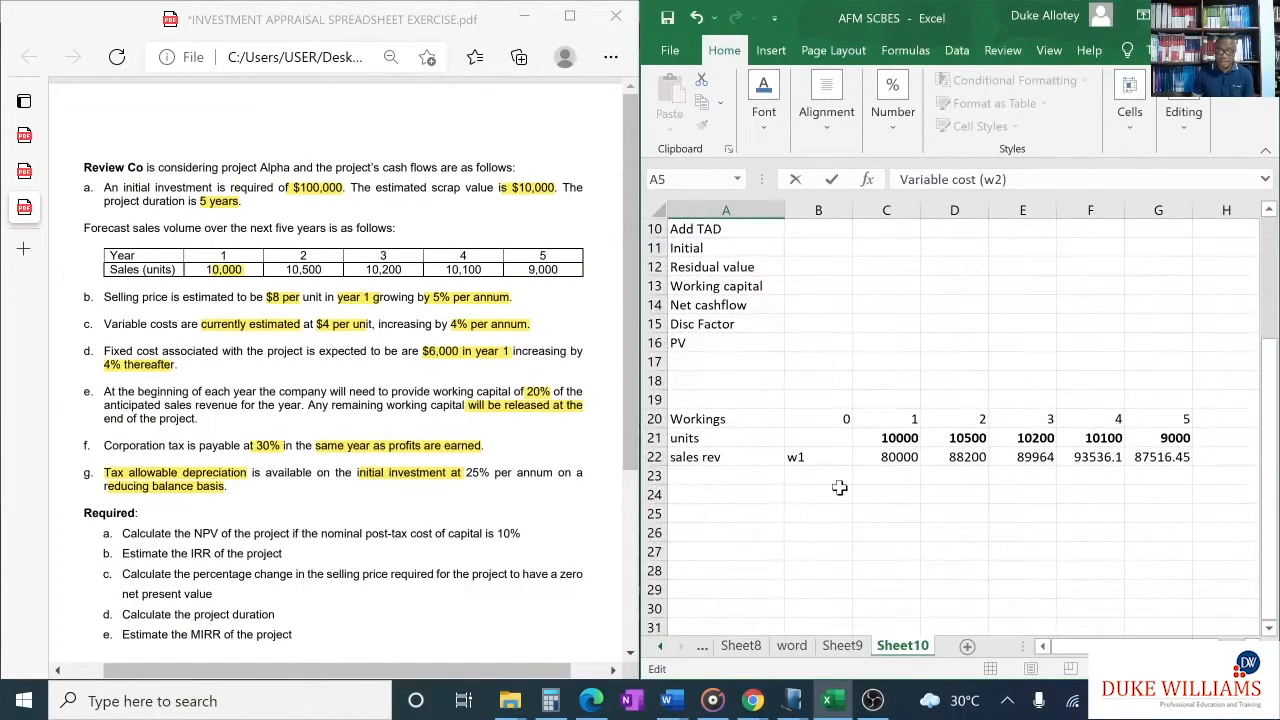
left_click(723, 474)
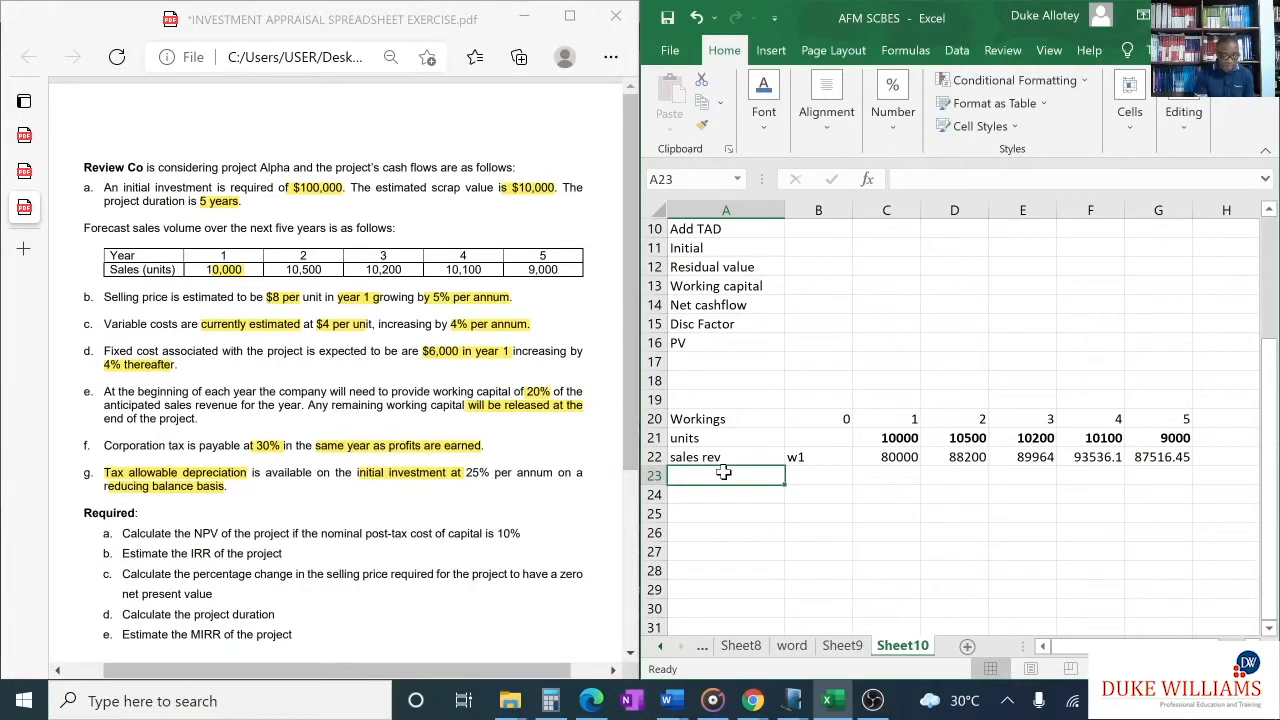
type("Variable")
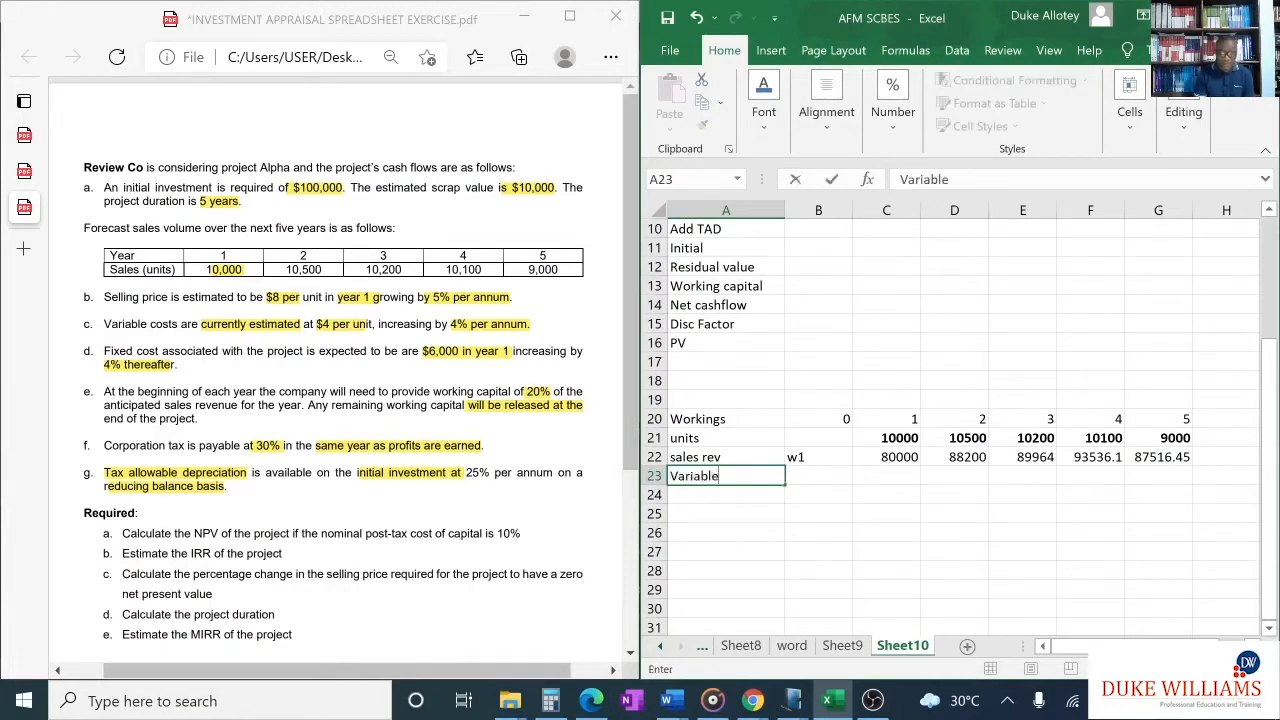
type(" cost")
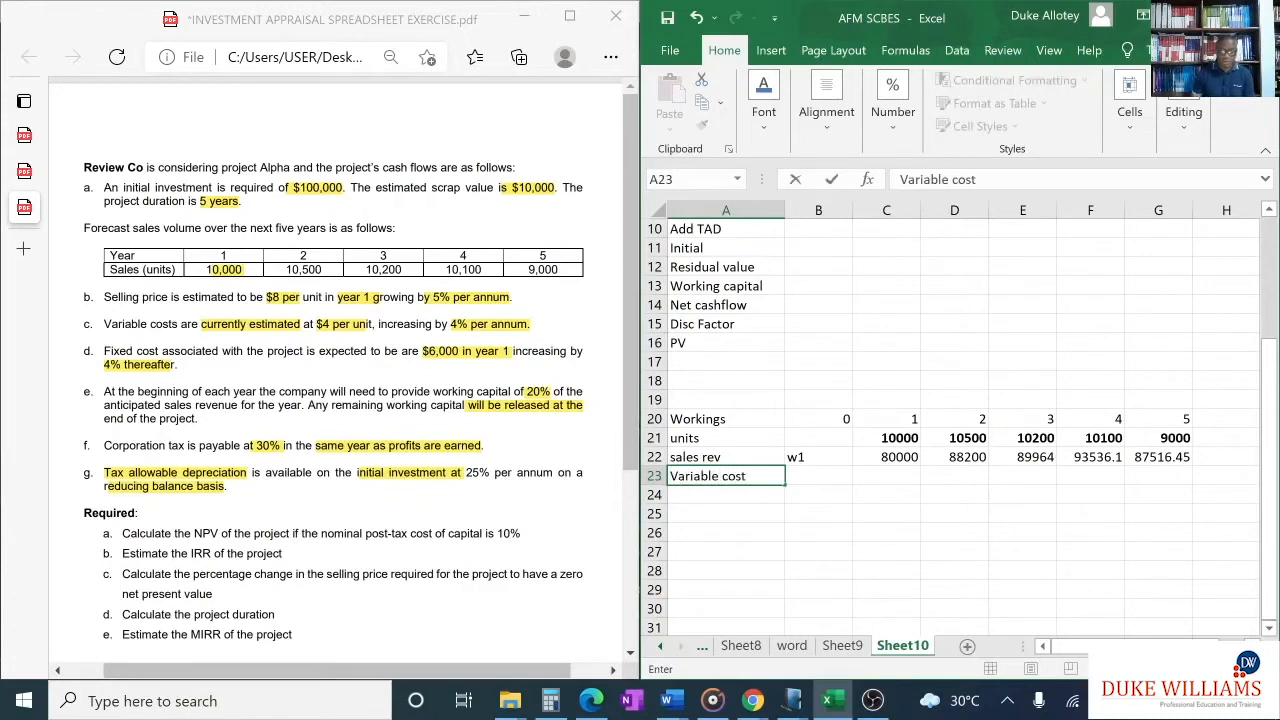
left_click(806, 476)
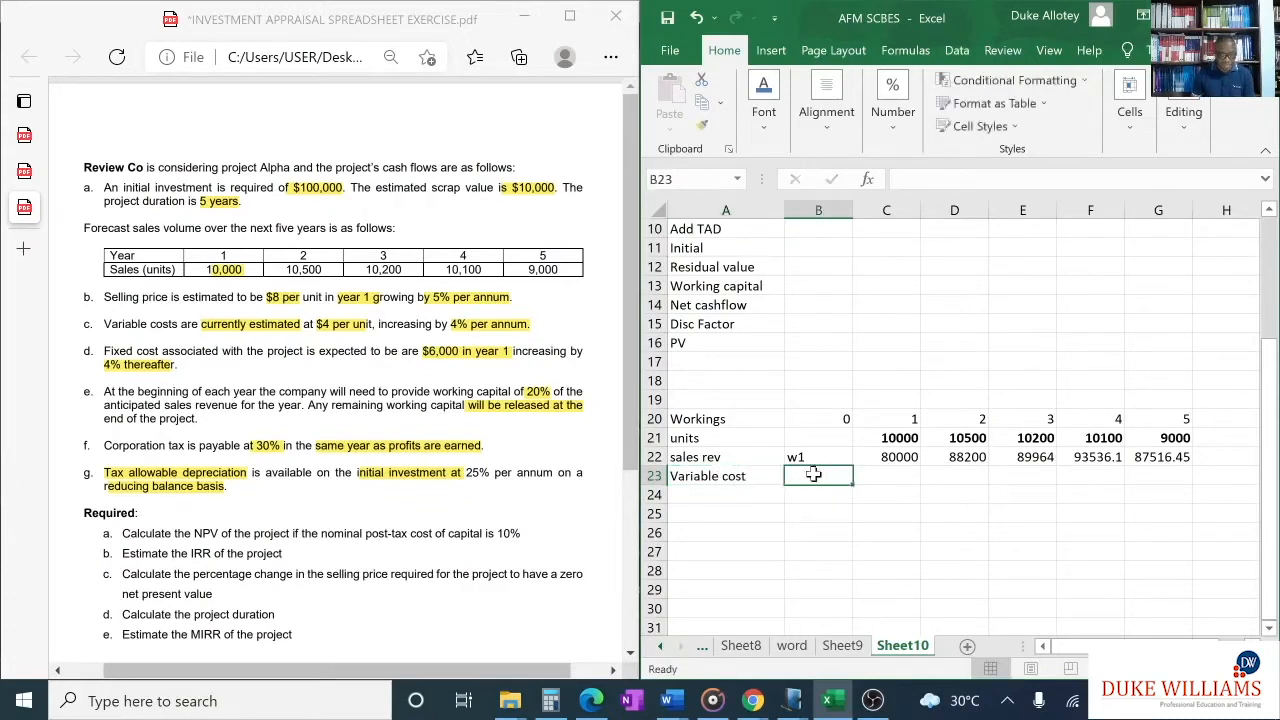
type("2")
- Calculate the year 1 variable cost in cell C23 with the formula =C21*4*(1.04)^C20 and fill it across to G23
left_click(903, 476)
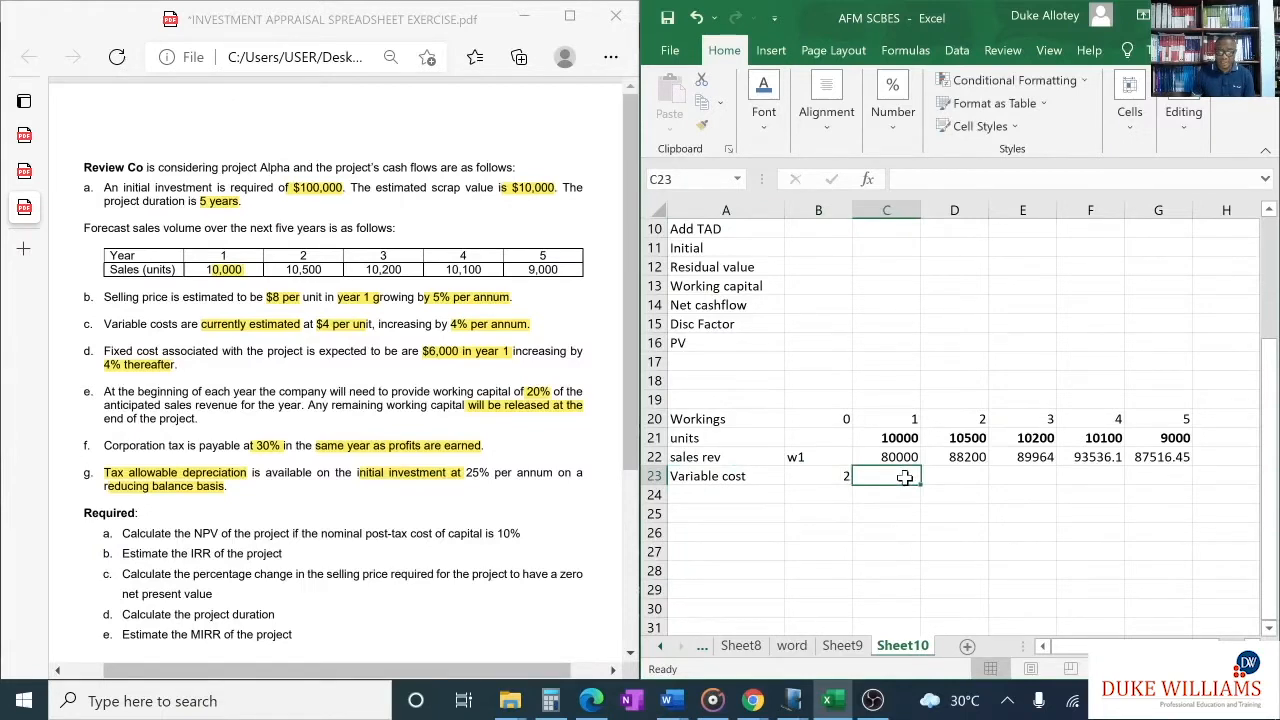
type("=")
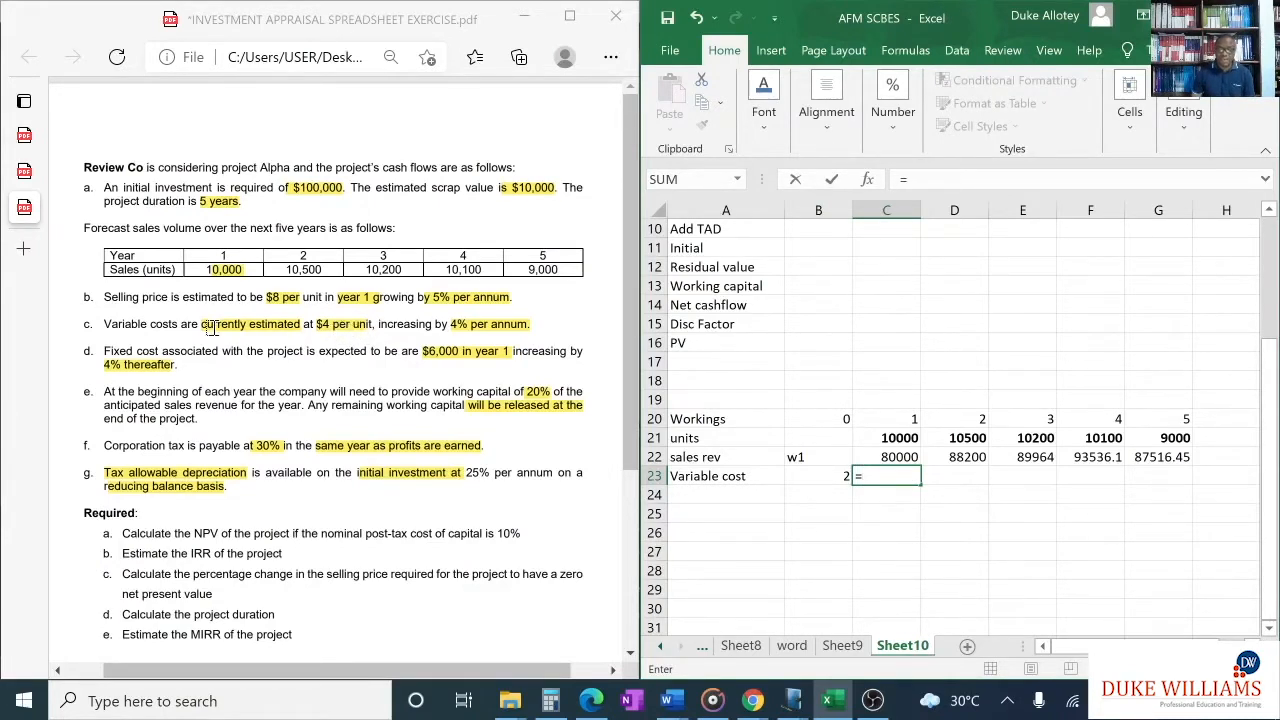
left_click(880, 438)
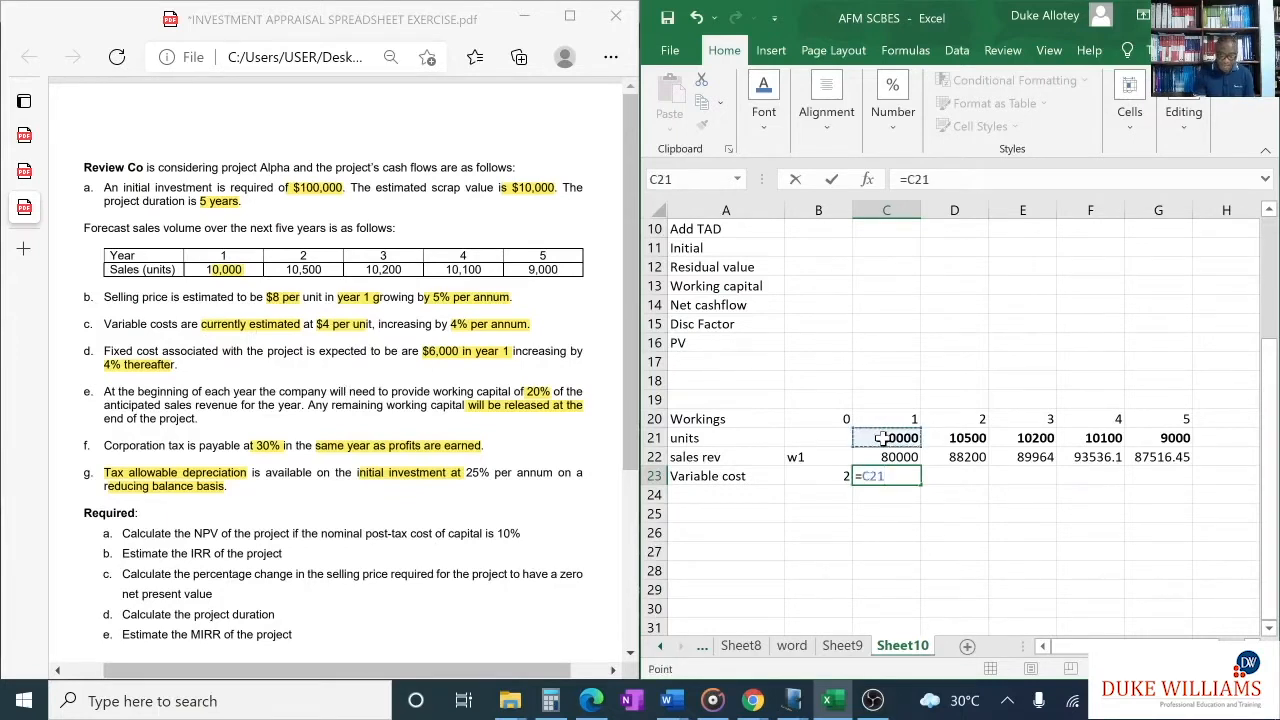
type("*4")
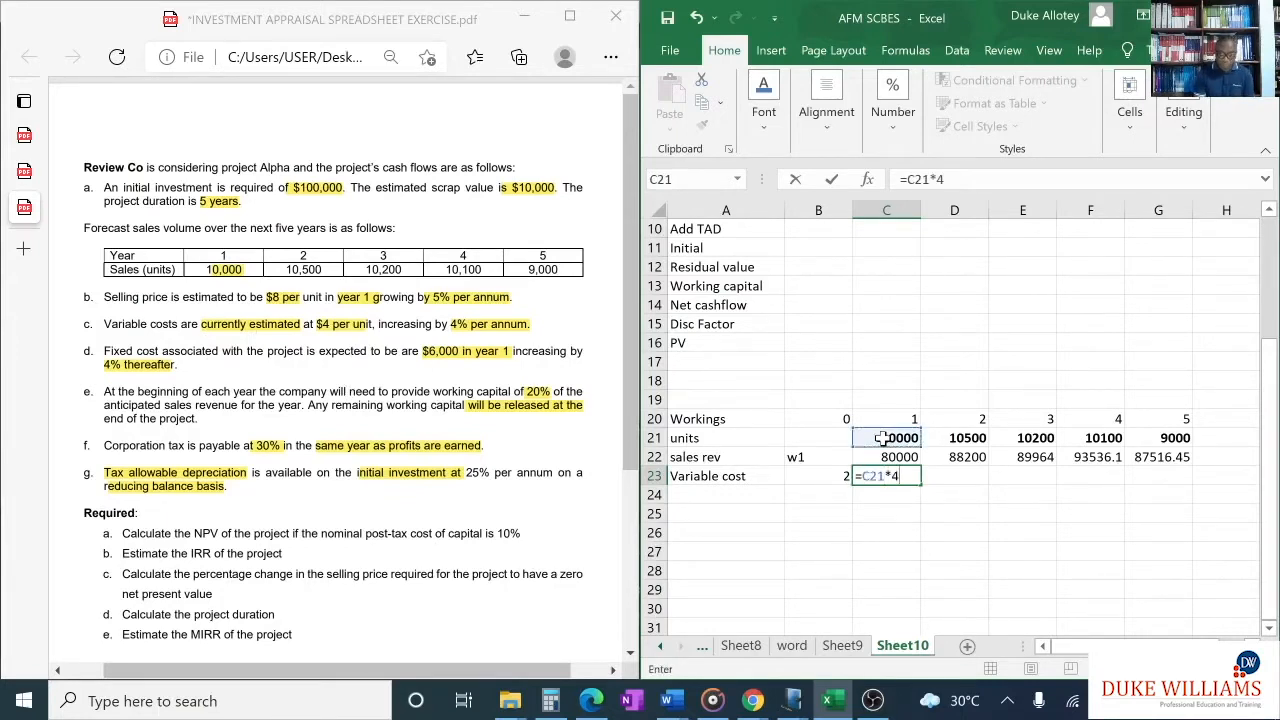
type("*(1.0")
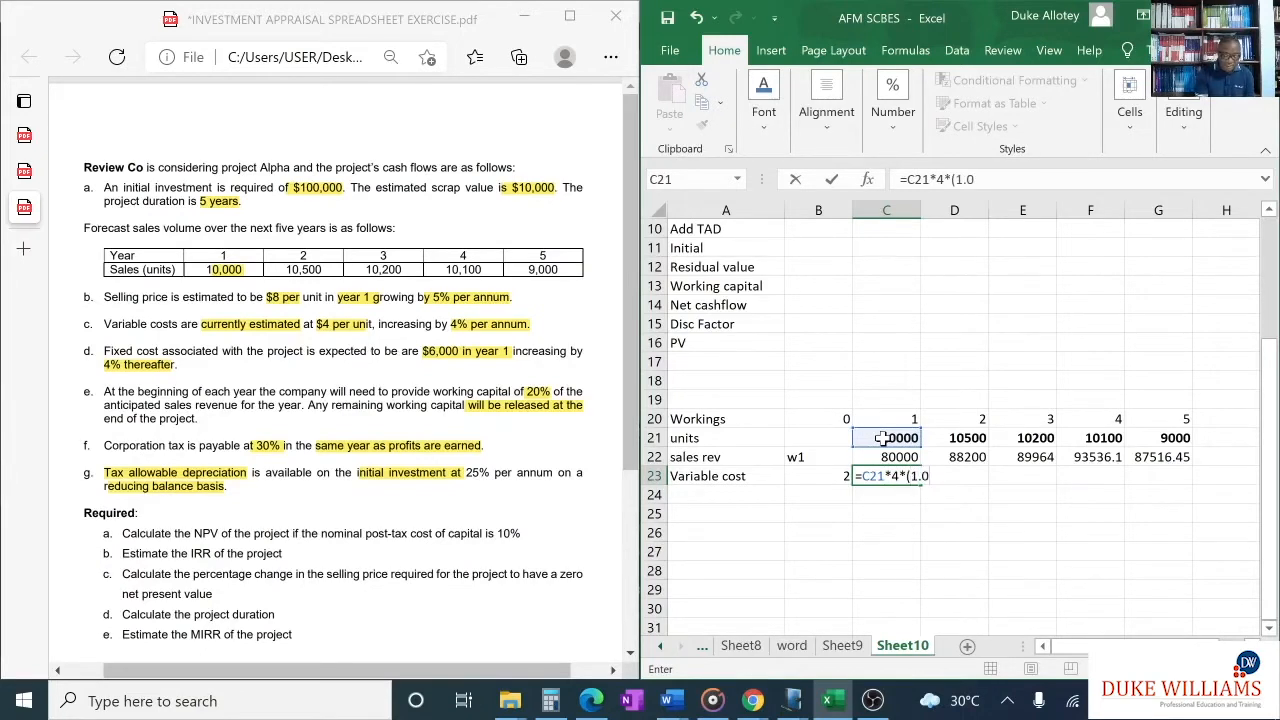
type("4")
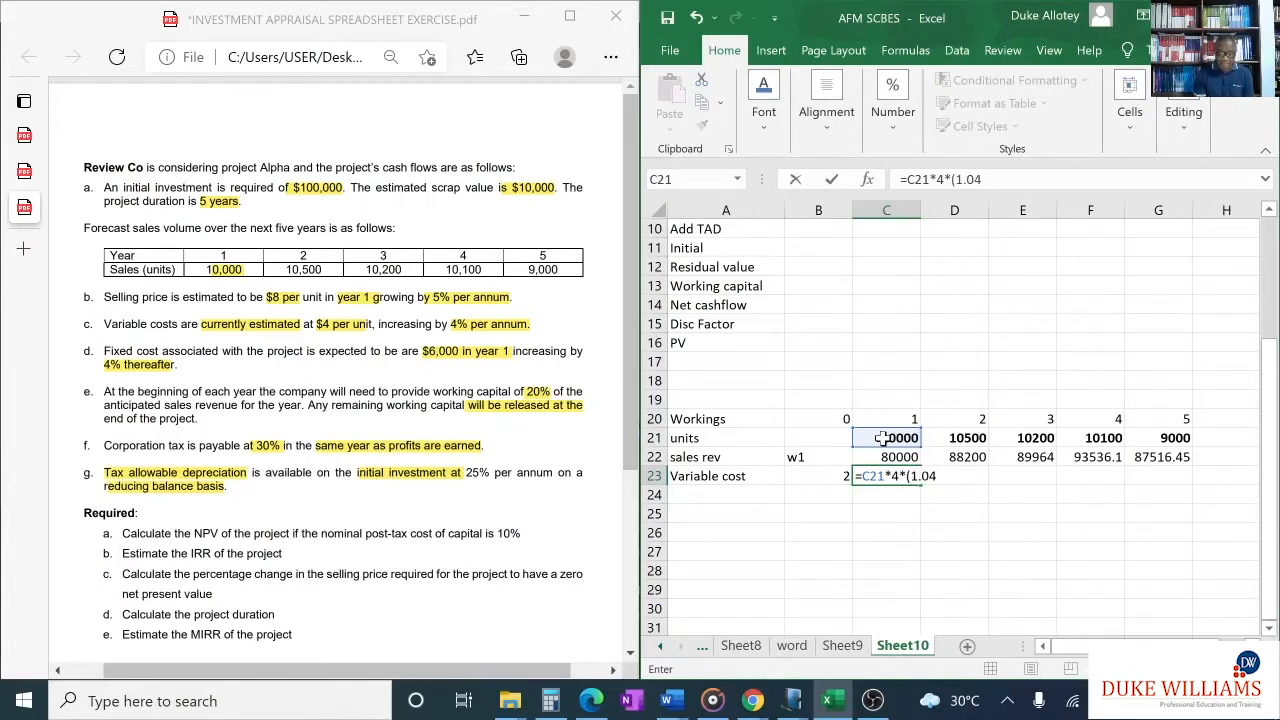
type(")")
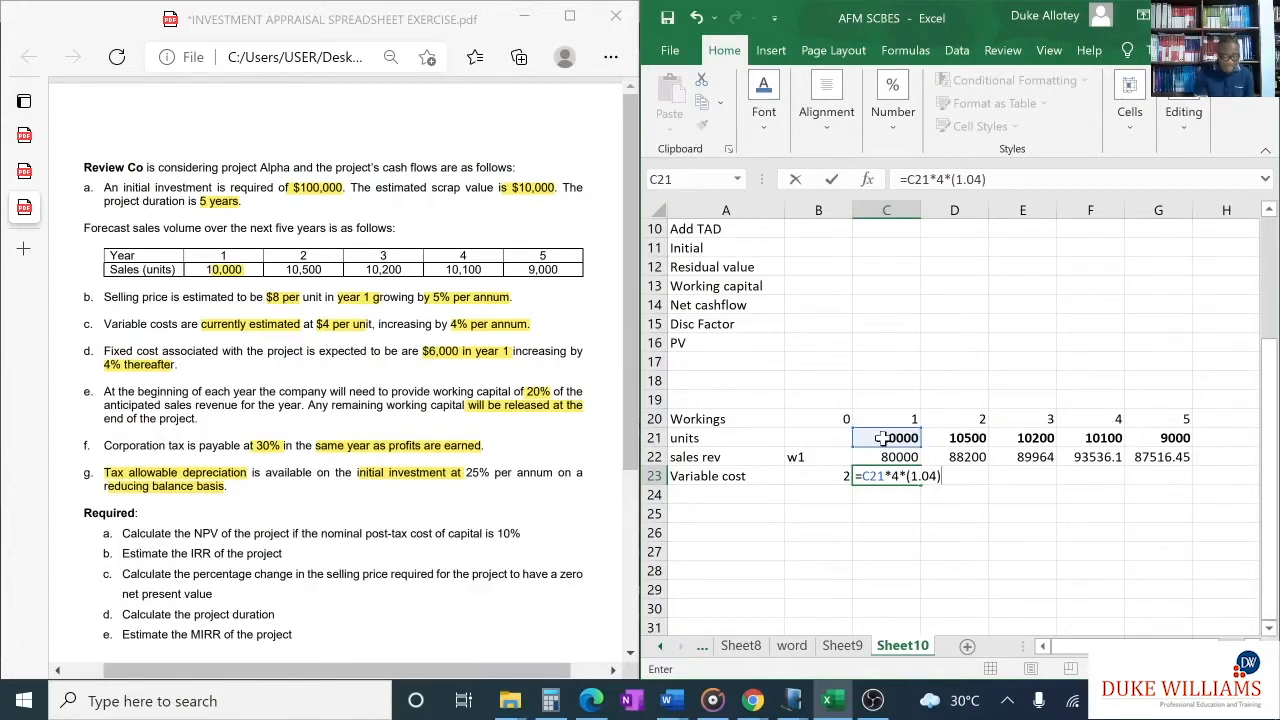
type("^")
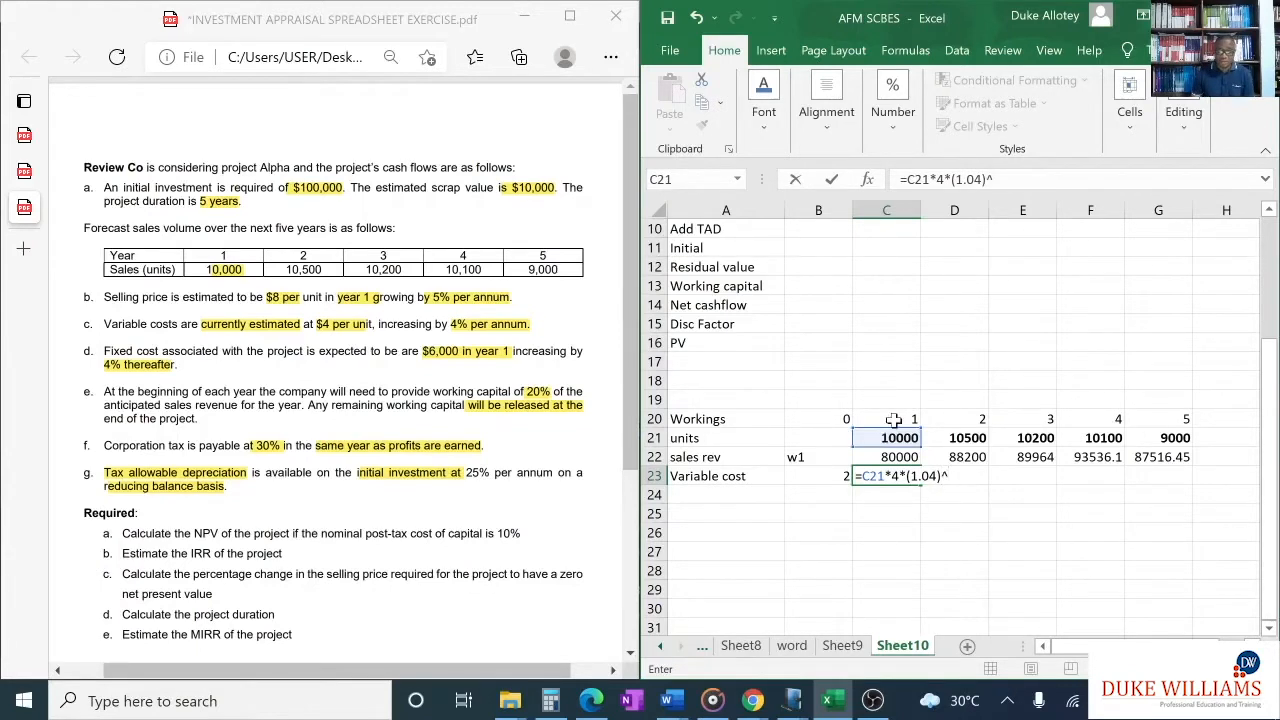
left_click(895, 419)
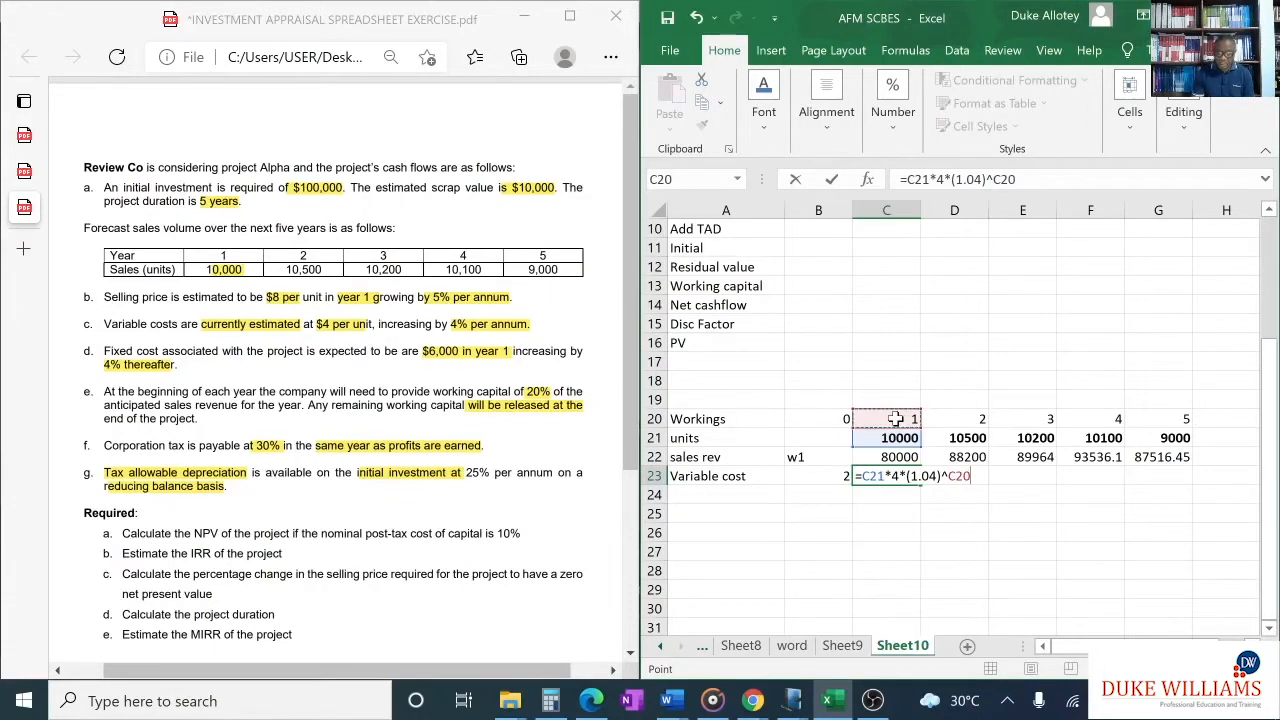
key("Return")
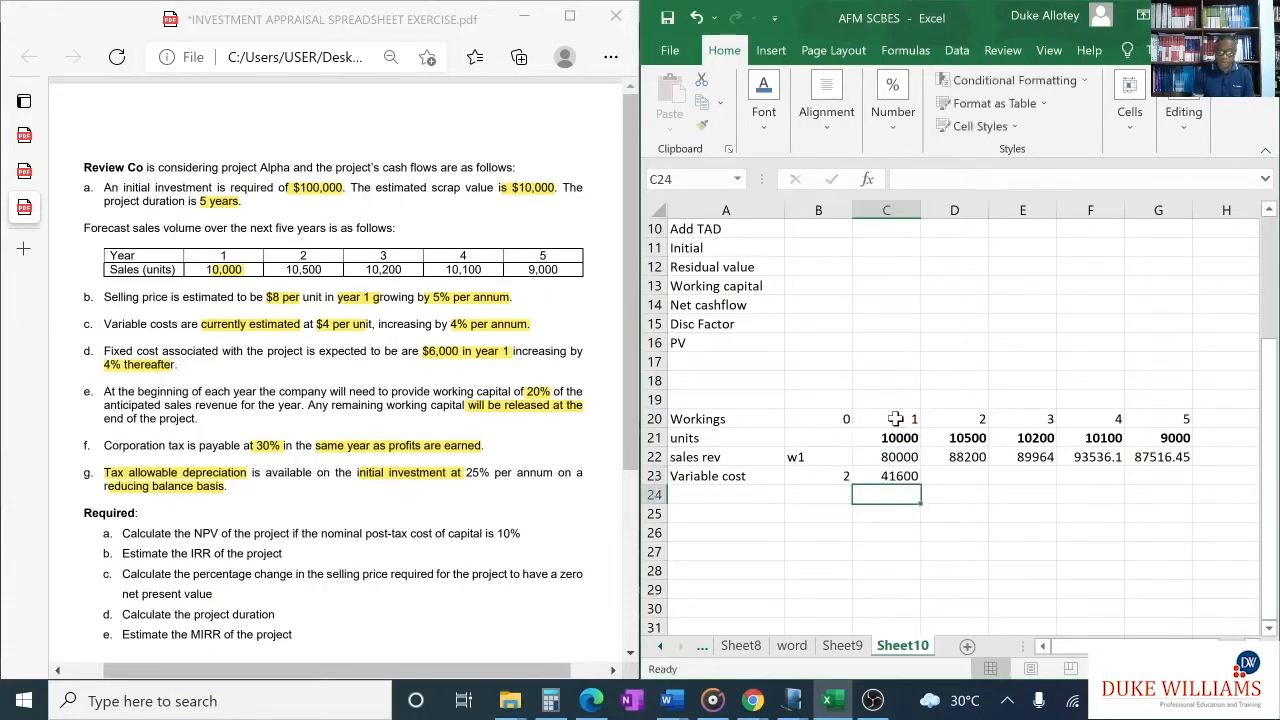
left_click(897, 476)
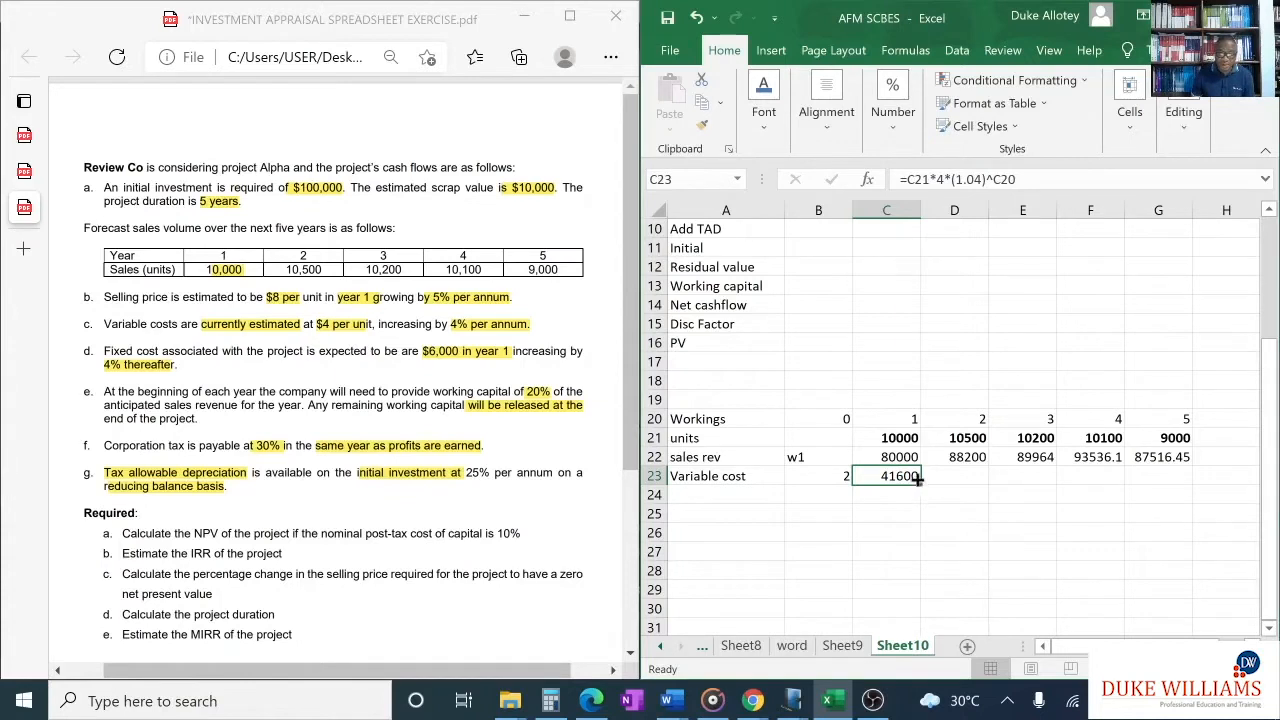
left_click_drag(921, 485, 1165, 474)
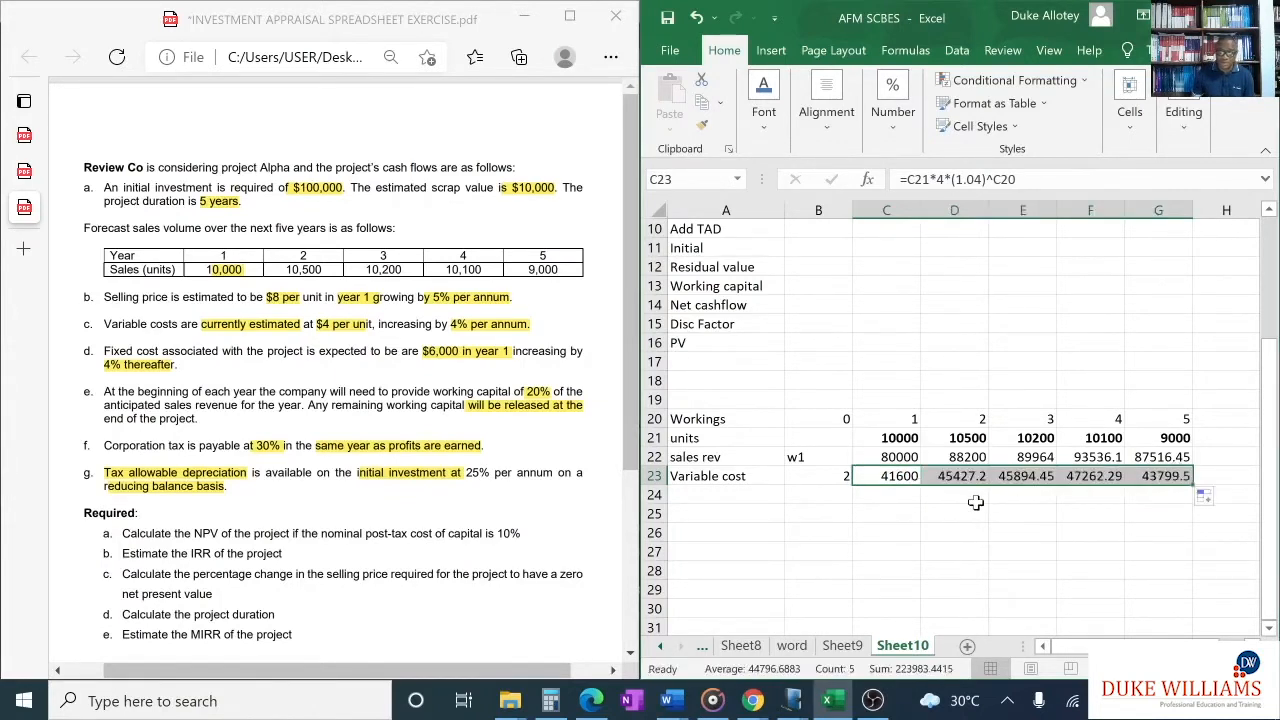
- Link the year 1 variable cost in cell C5 to the working as a negative, =-C23, and fill it across to G5
scroll(972, 505, "up", 2)
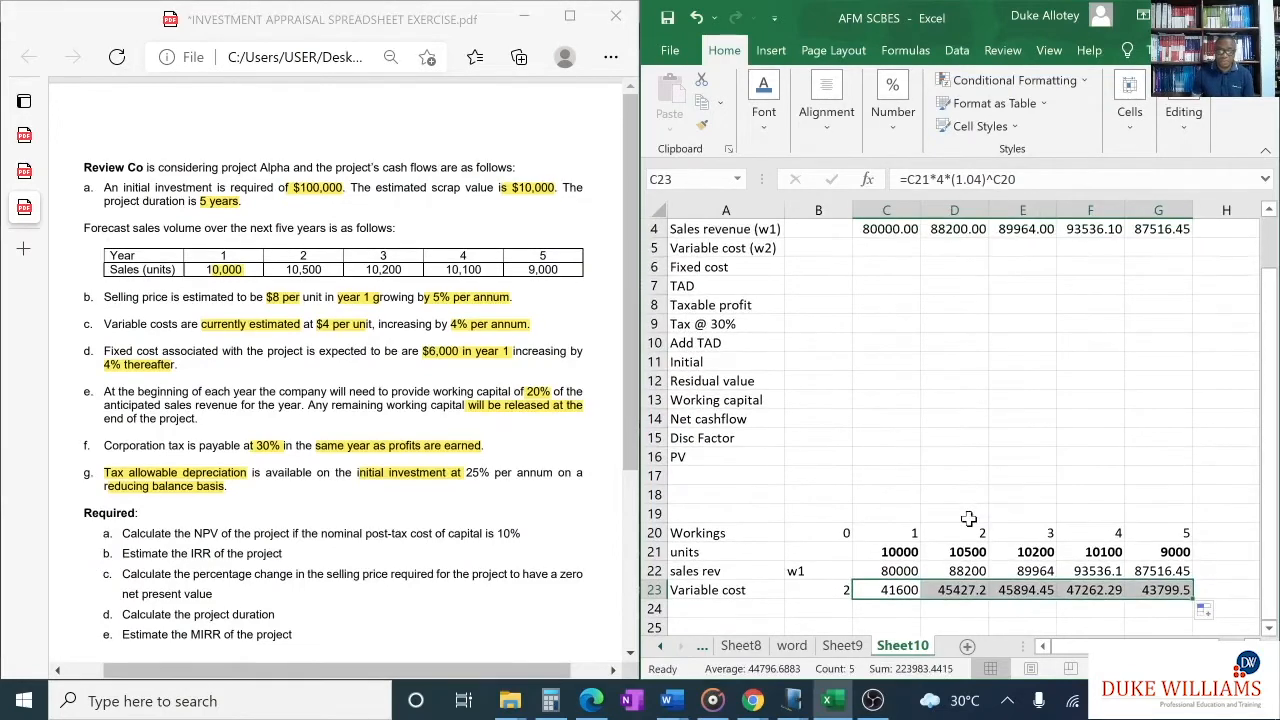
left_click(873, 246)
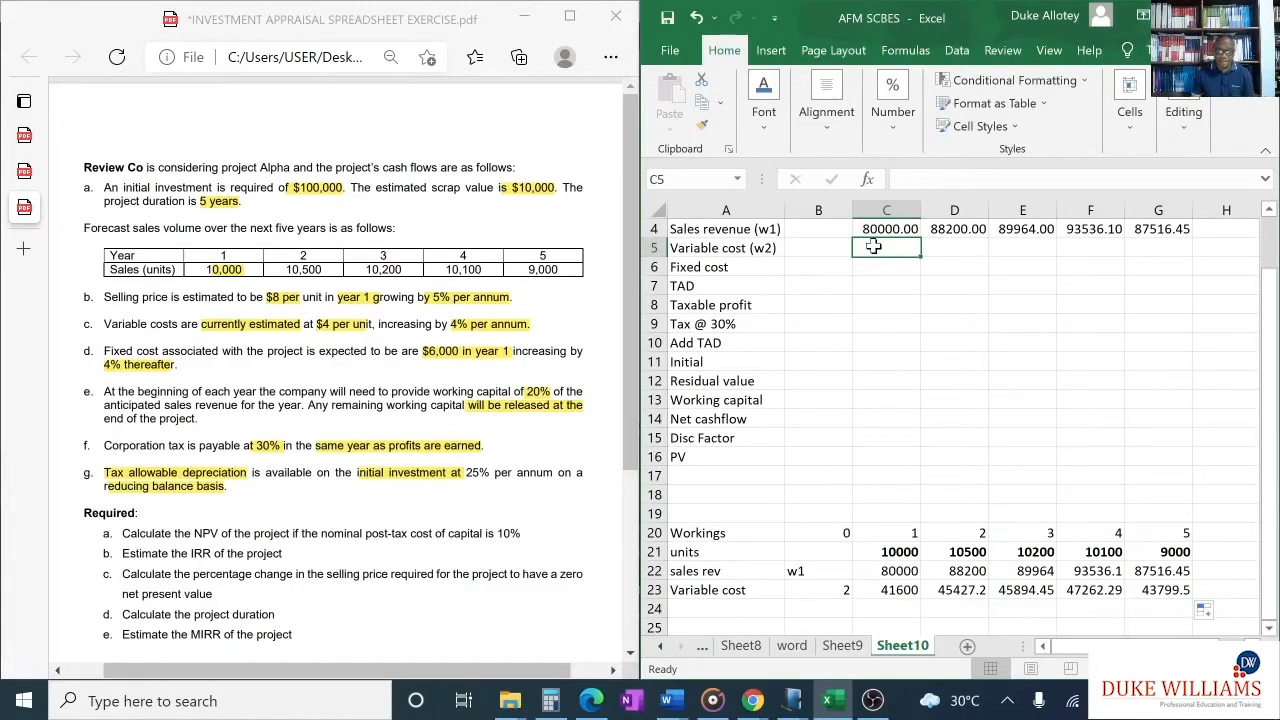
type("=")
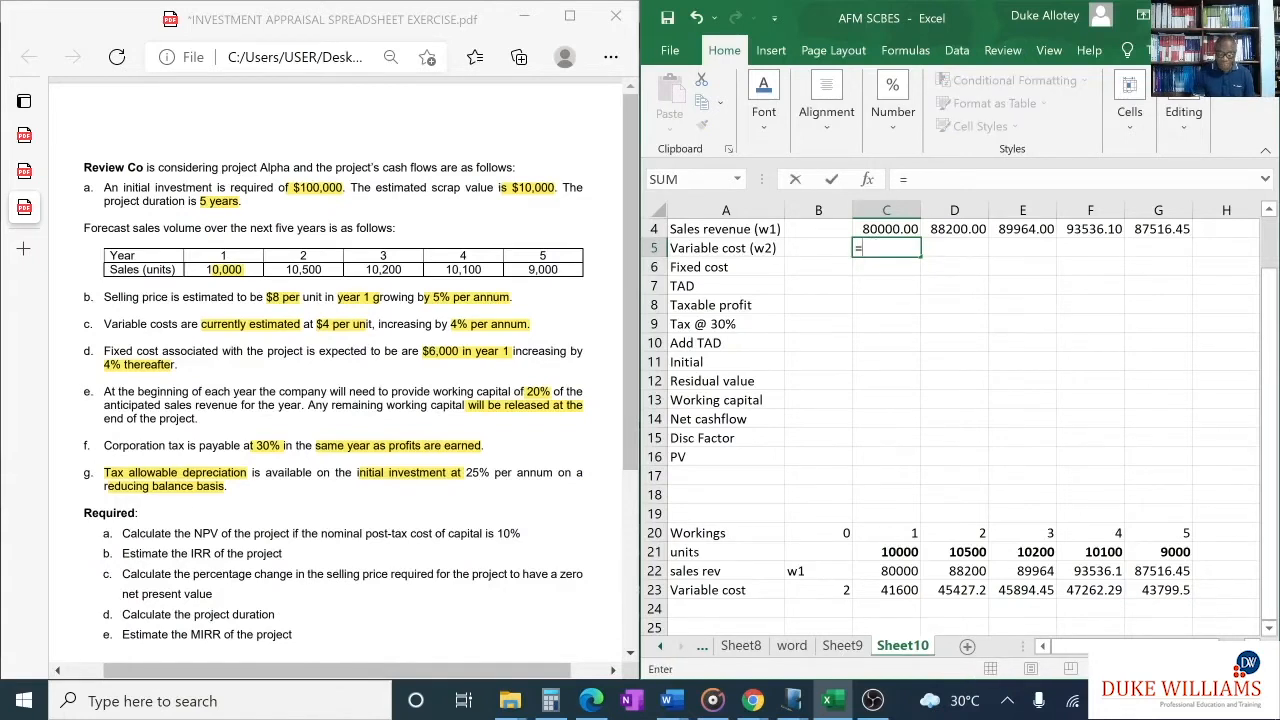
type("--")
left_click(898, 590)
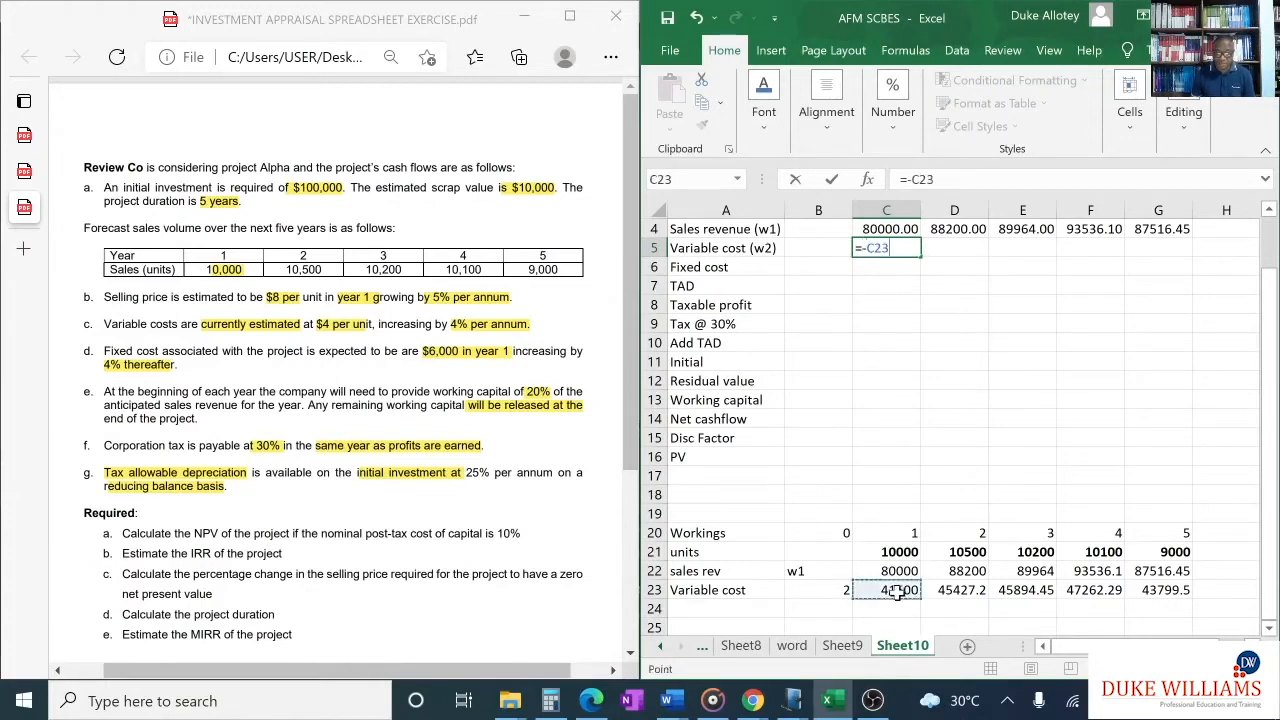
key("Return")
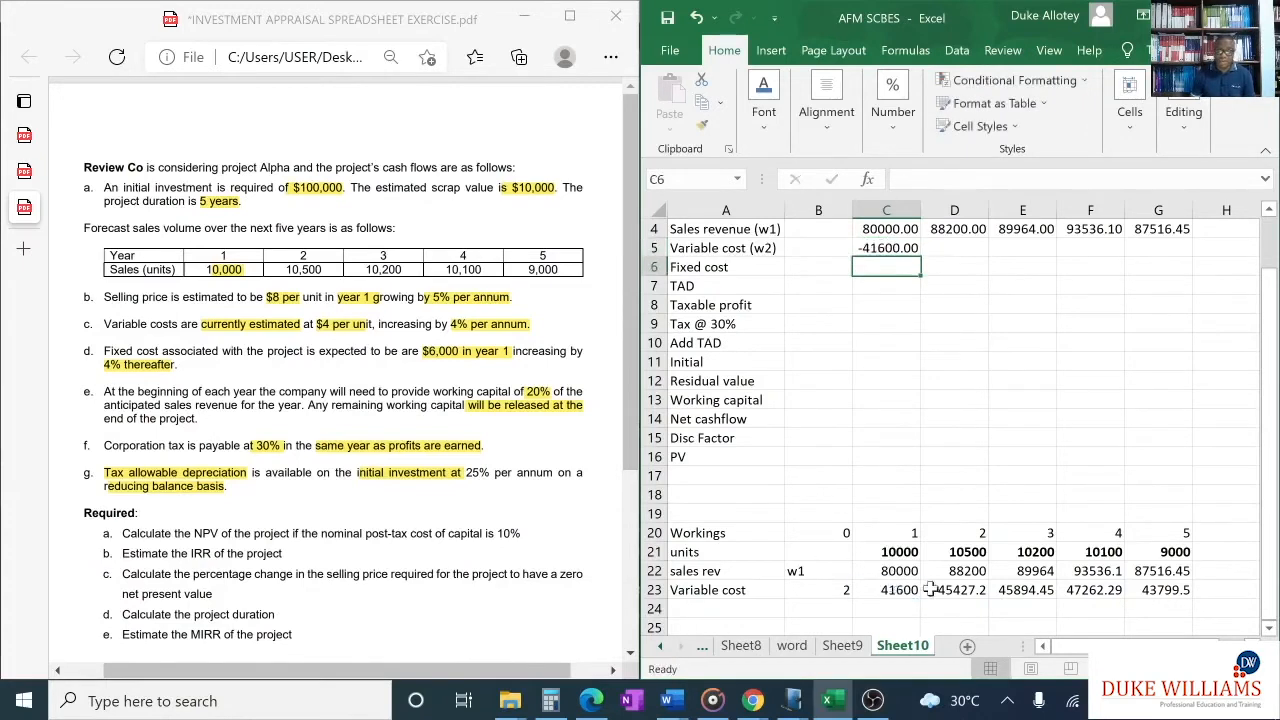
left_click(862, 247)
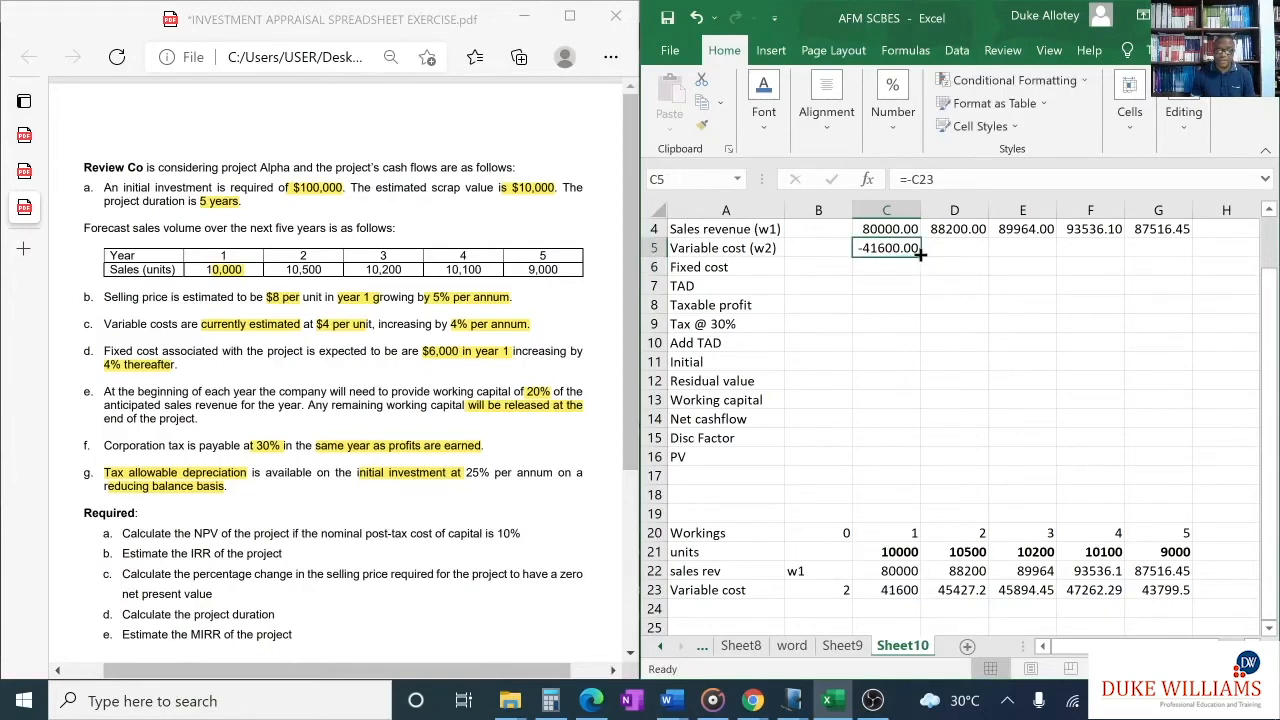
left_click_drag(920, 254, 1168, 262)
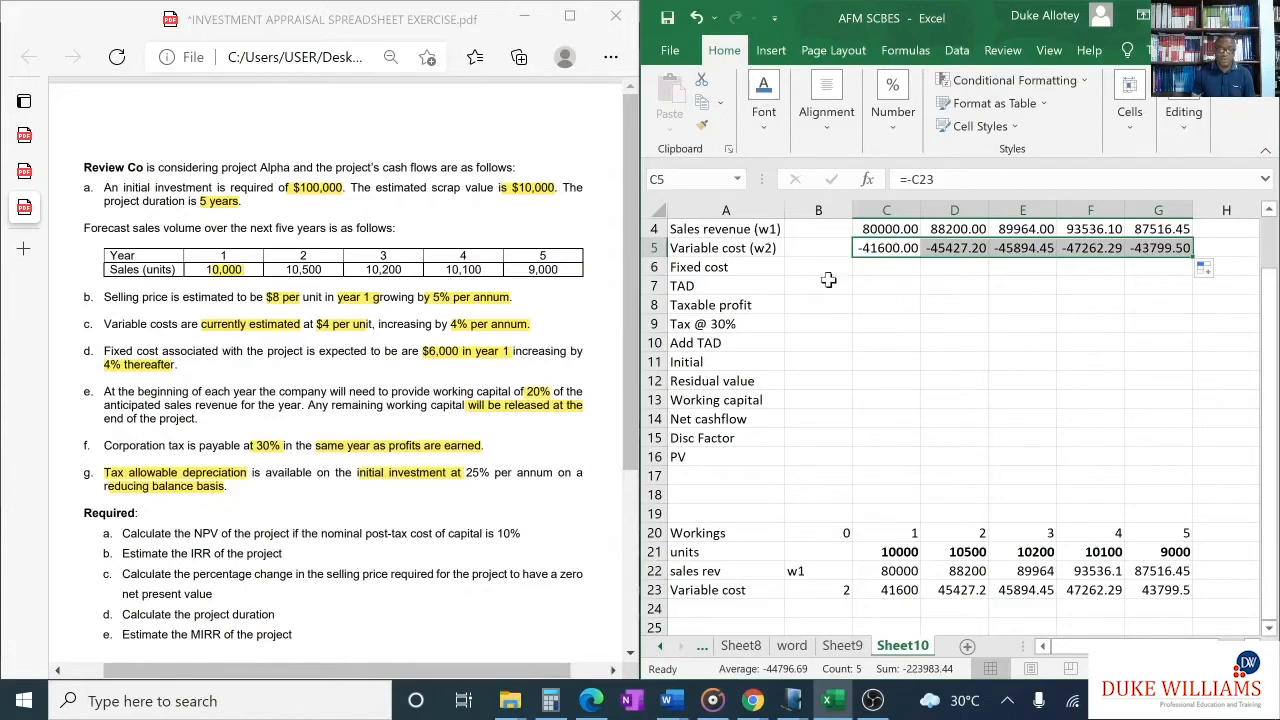
- Calculate the year 1 fixed cost in cell C6 with the formula =-6000*(1.04)^B2 and fill it across to G6
scroll(886, 297, "up", 1)
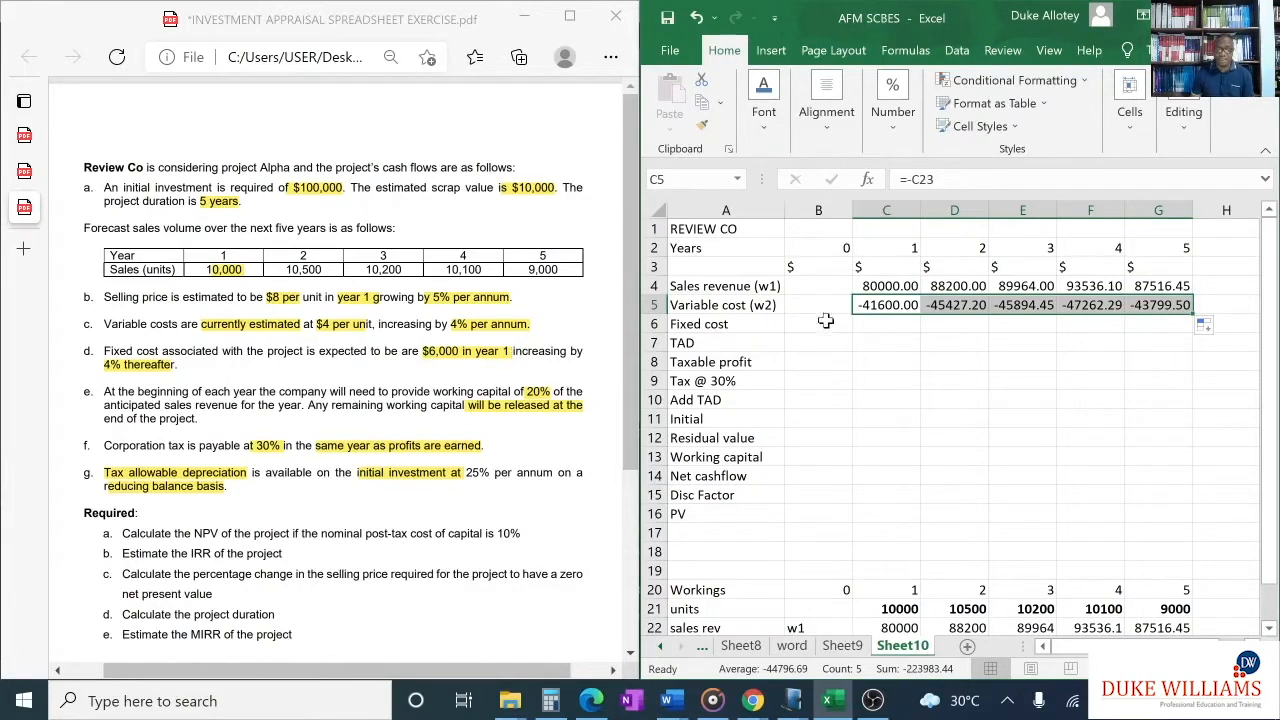
left_click(862, 320)
left_click(862, 320)
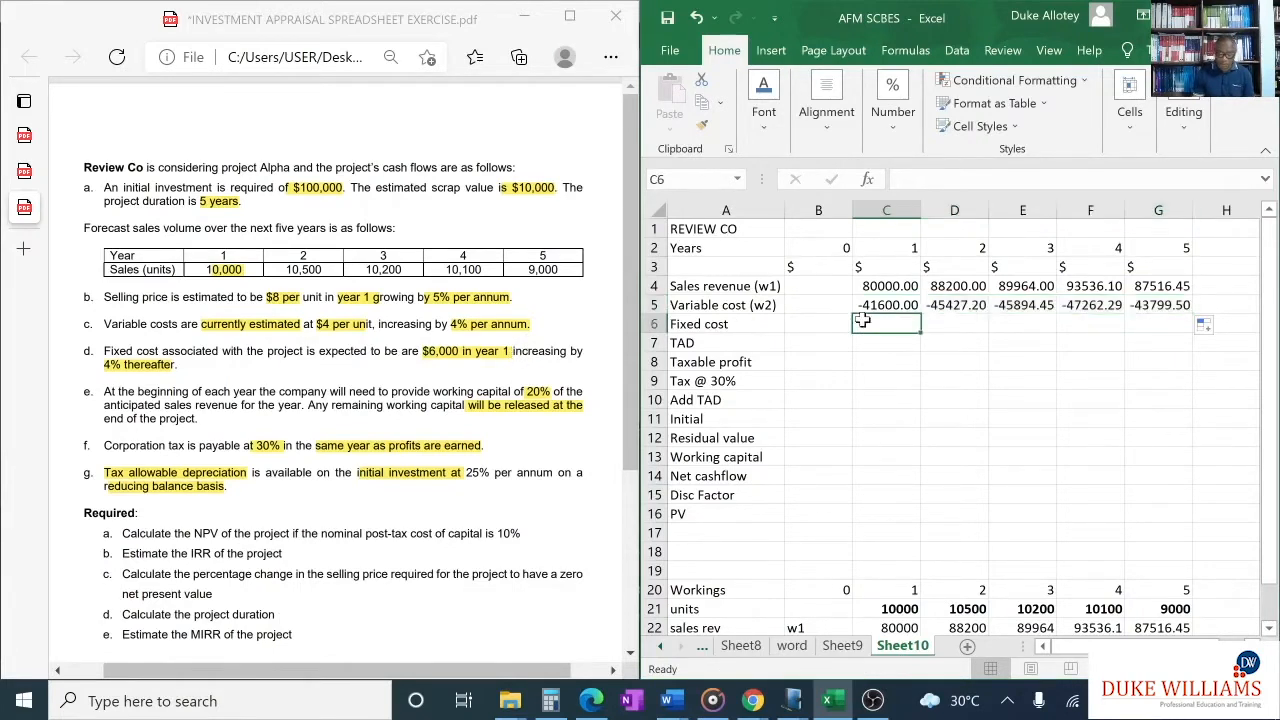
type("=")
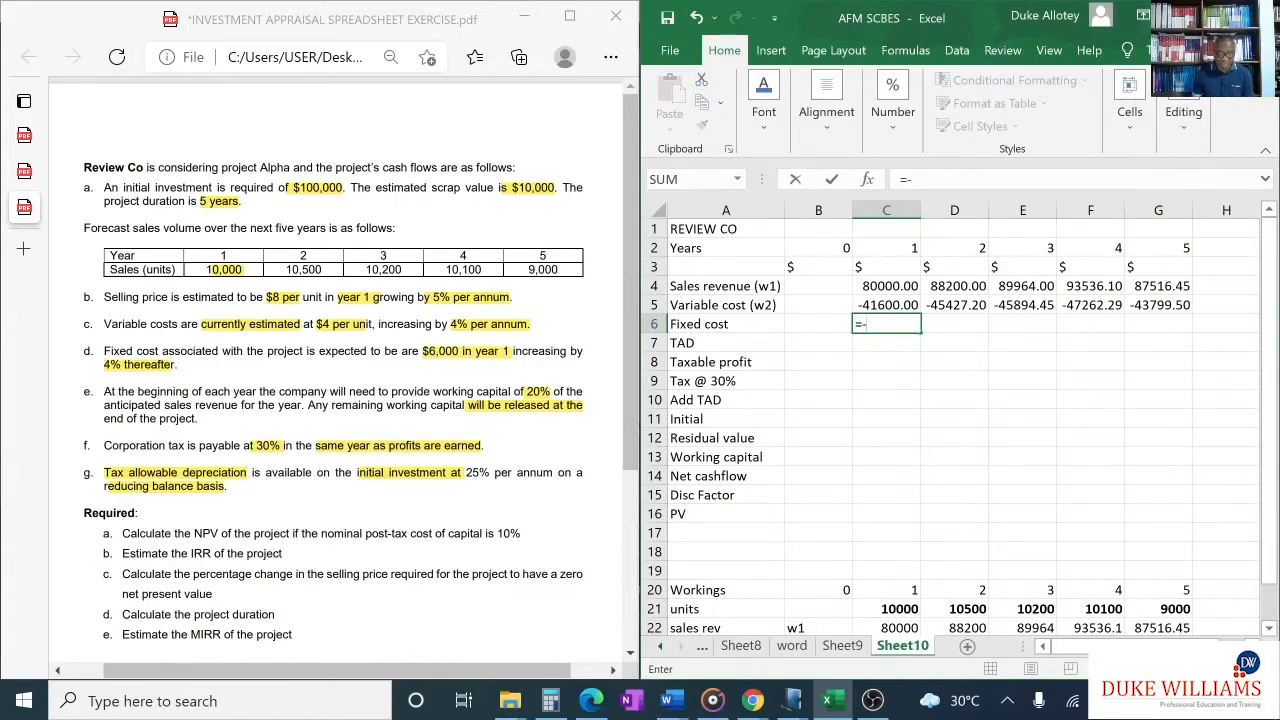
type("-6000")
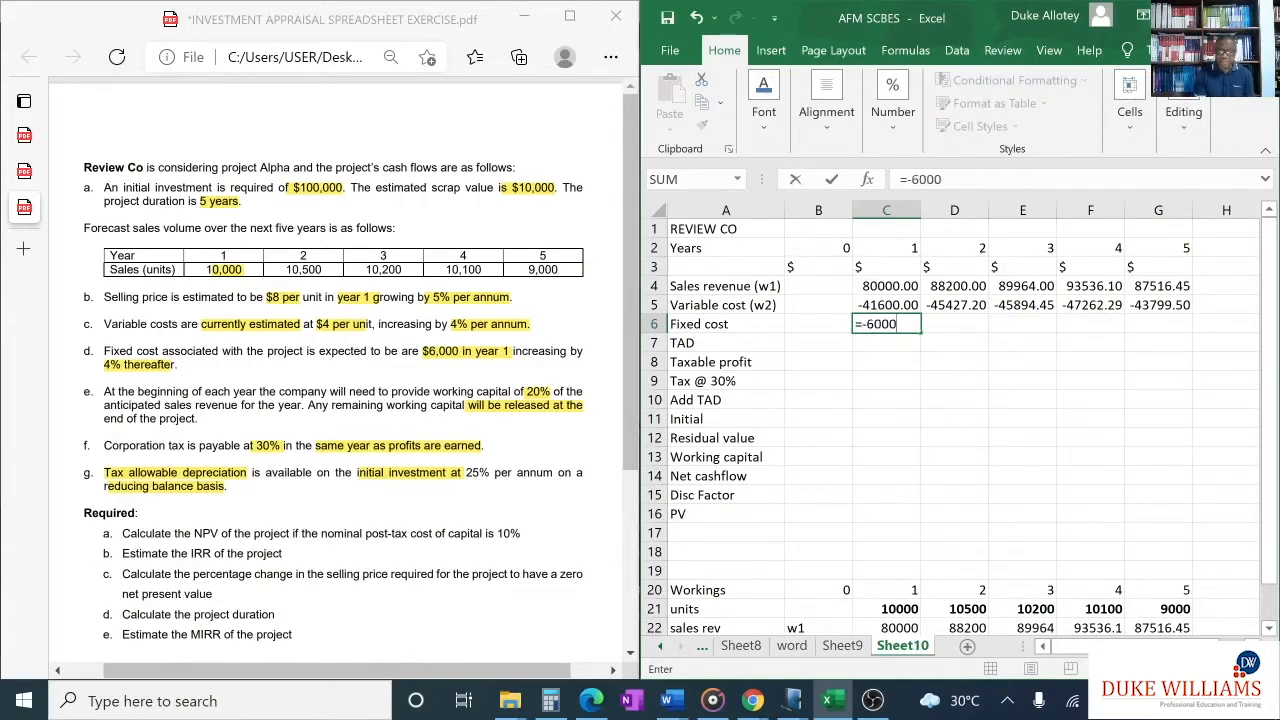
type("*(1.04")
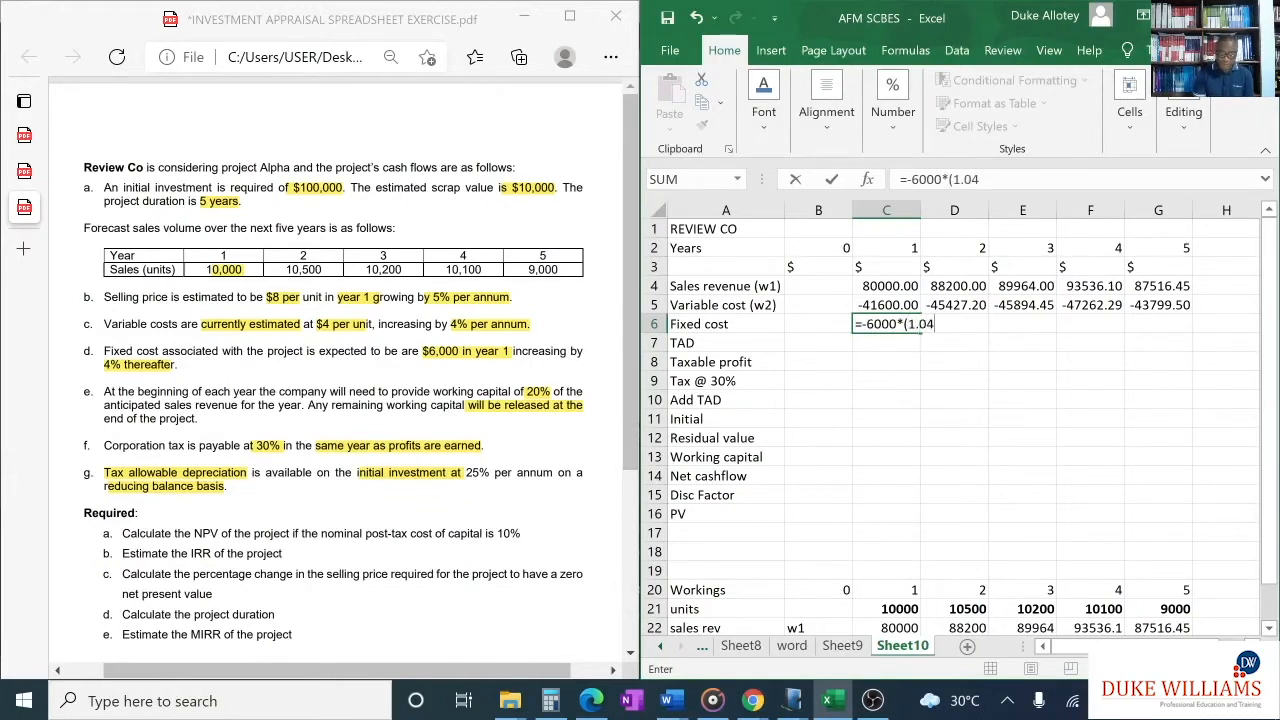
type(")^")
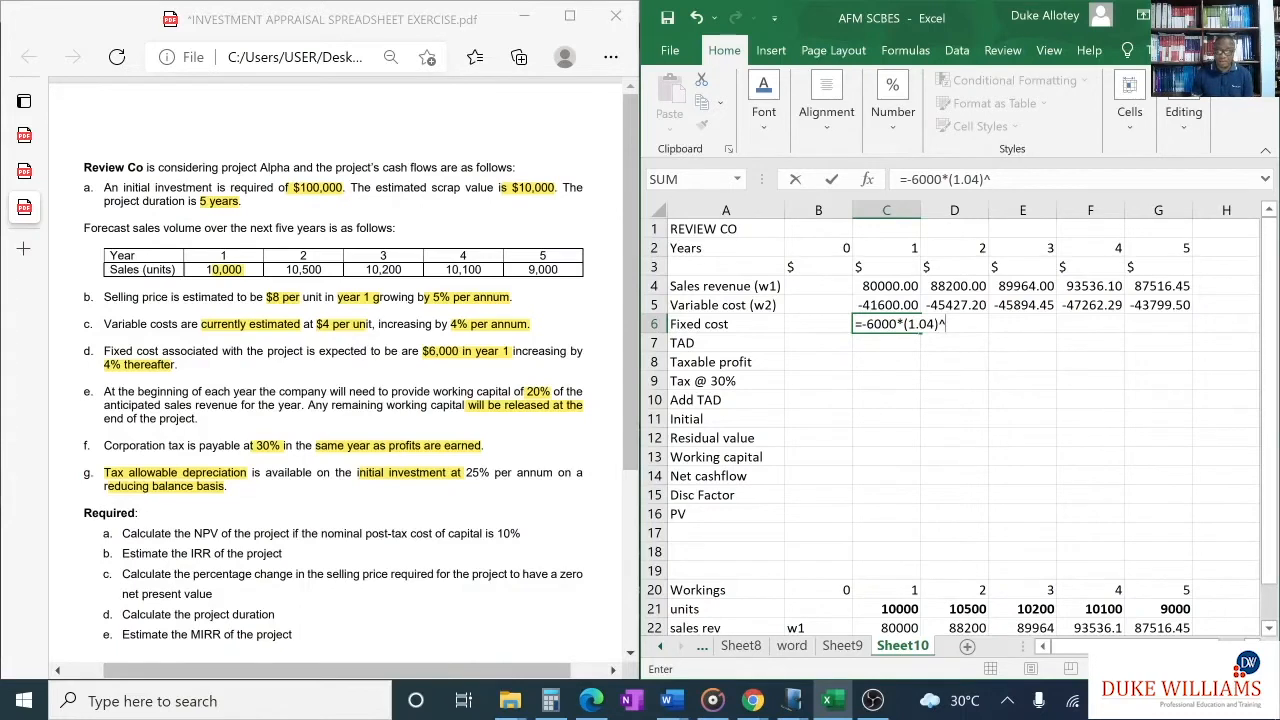
left_click(843, 249)
key("Return")
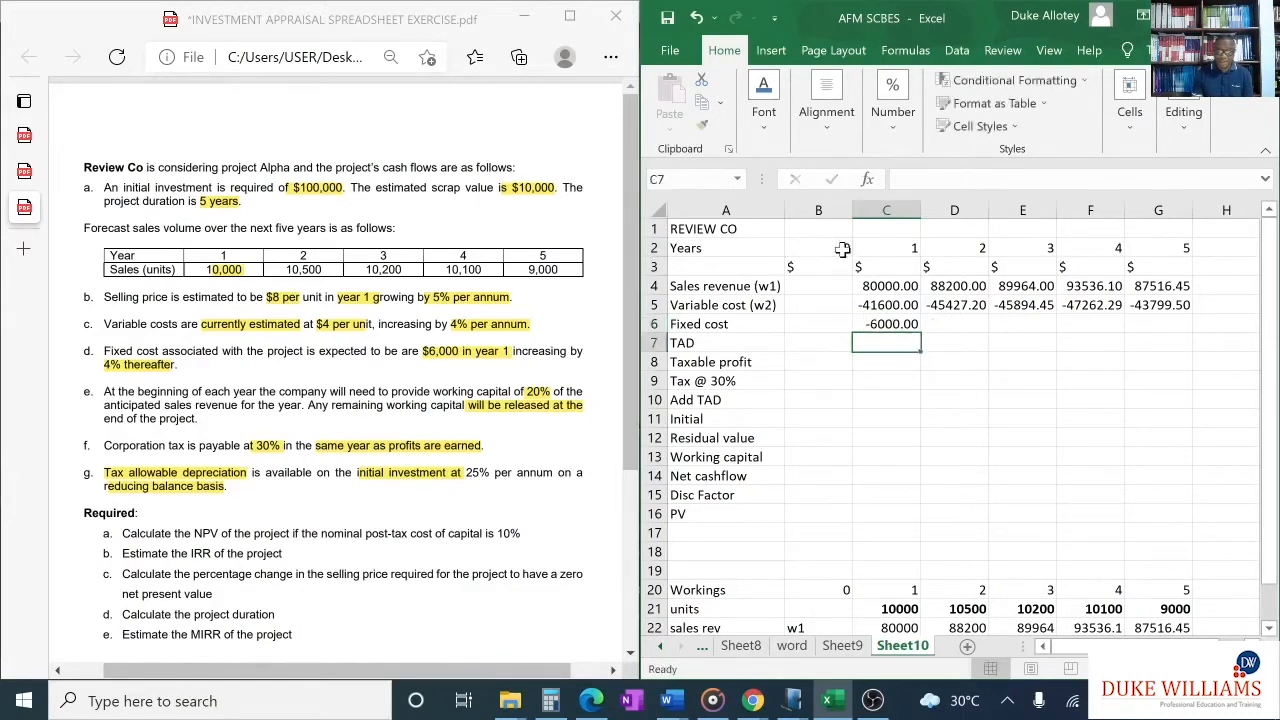
left_click(910, 325)
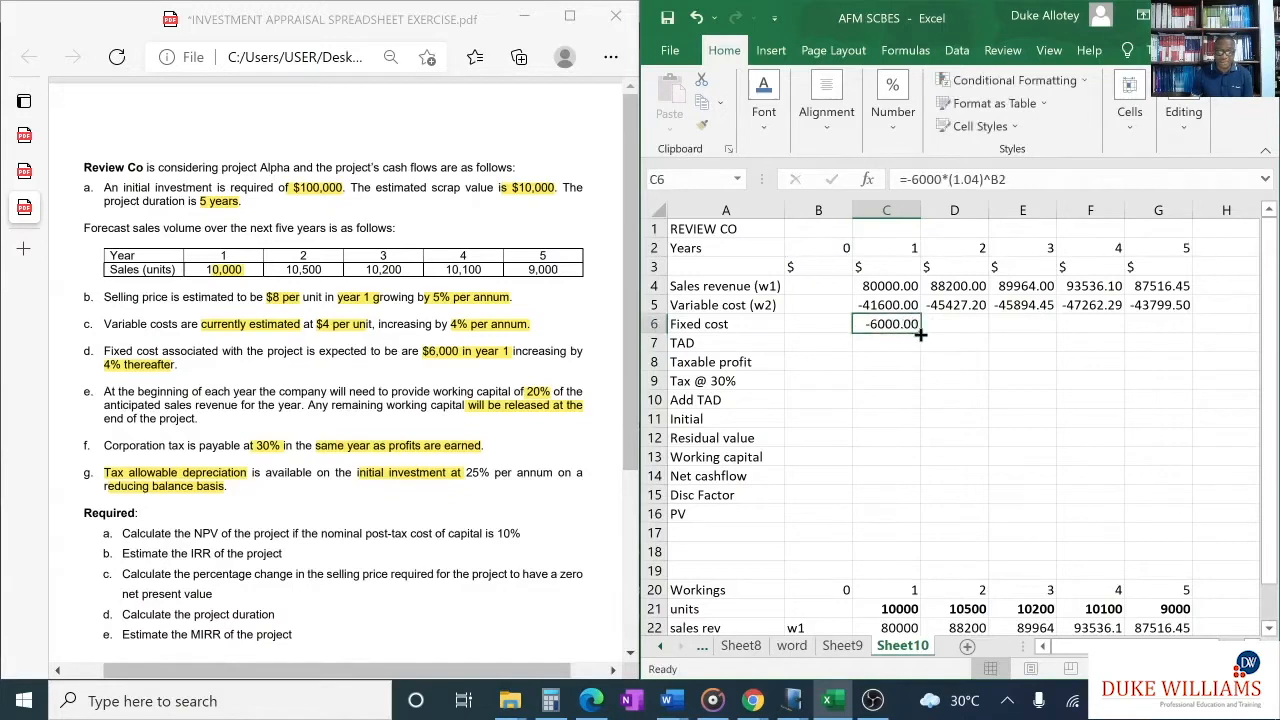
left_click_drag(917, 331, 917, 331)
left_click_drag(1002, 324, 1166, 324)
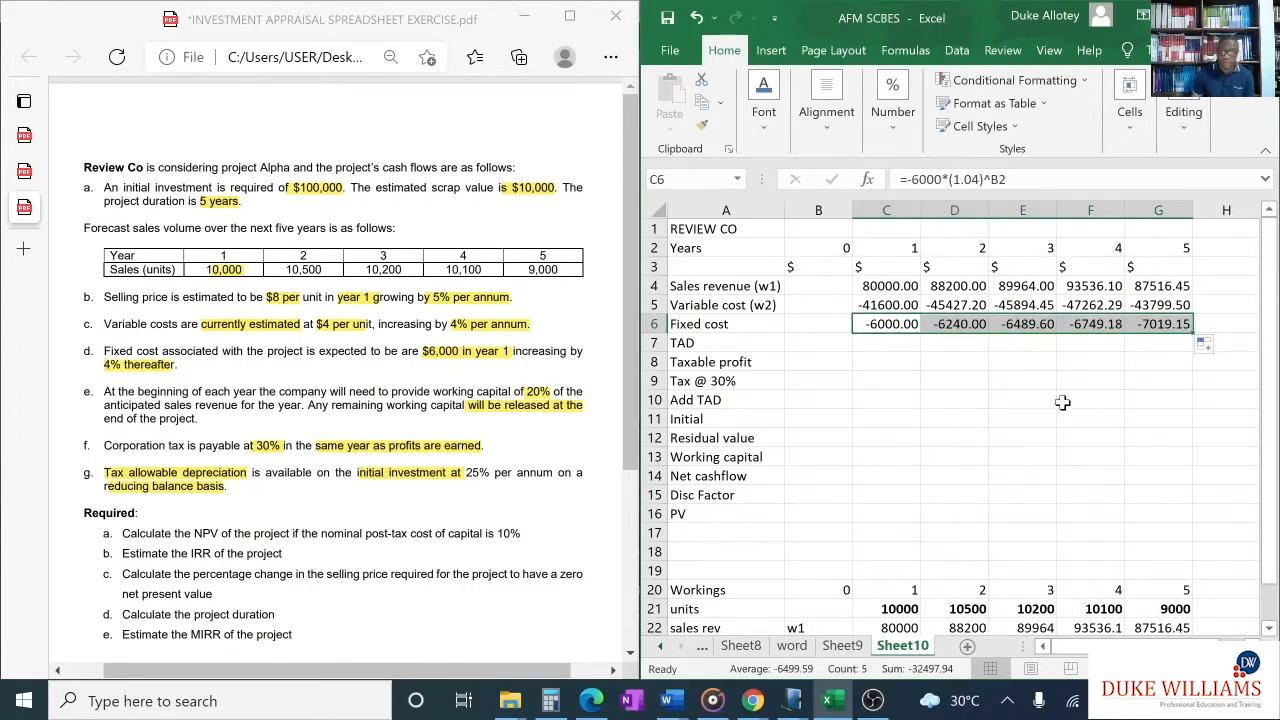
- Enter the label "TAD" in cell A25 below the variable cost working
left_click(976, 365)
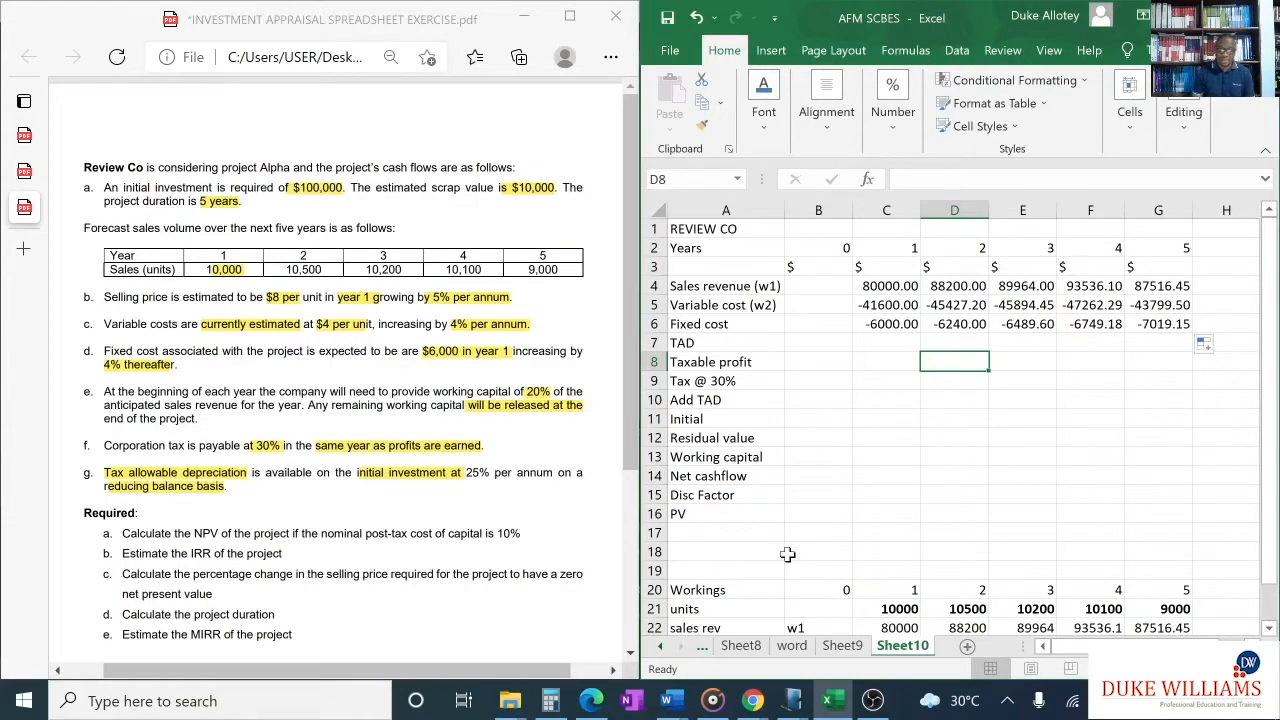
scroll(788, 554, "down", 3)
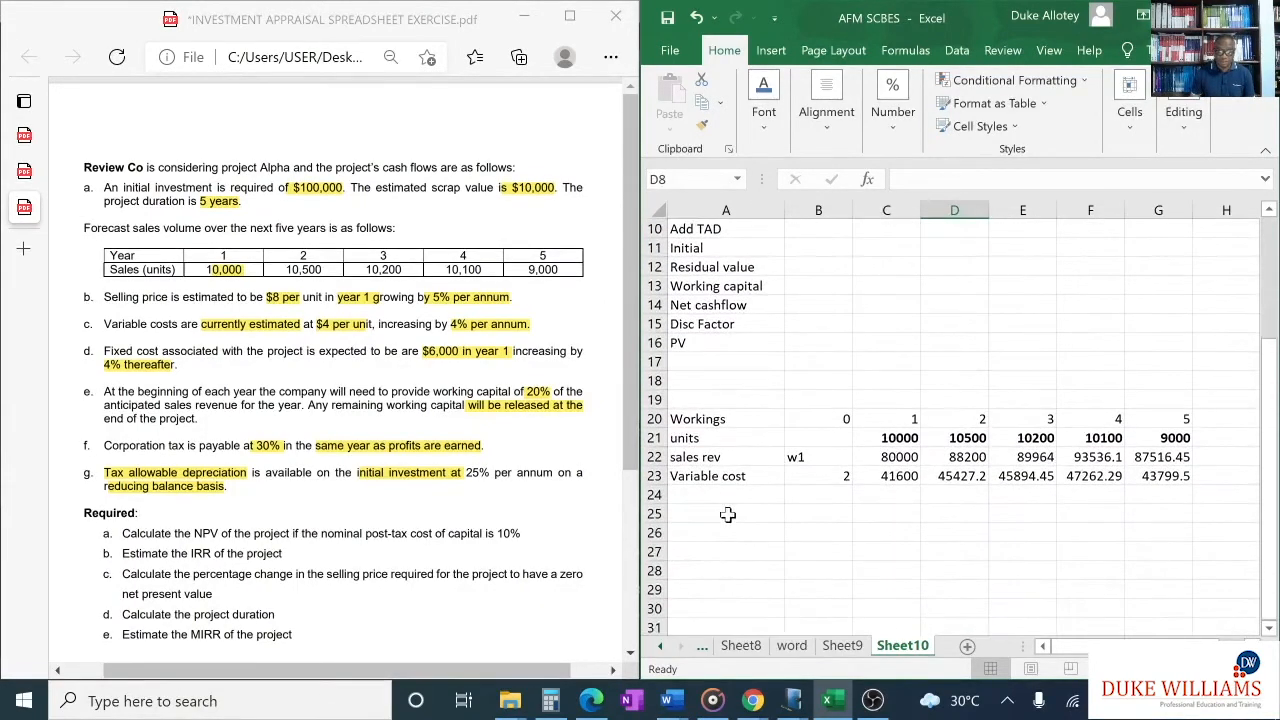
left_click(718, 513)
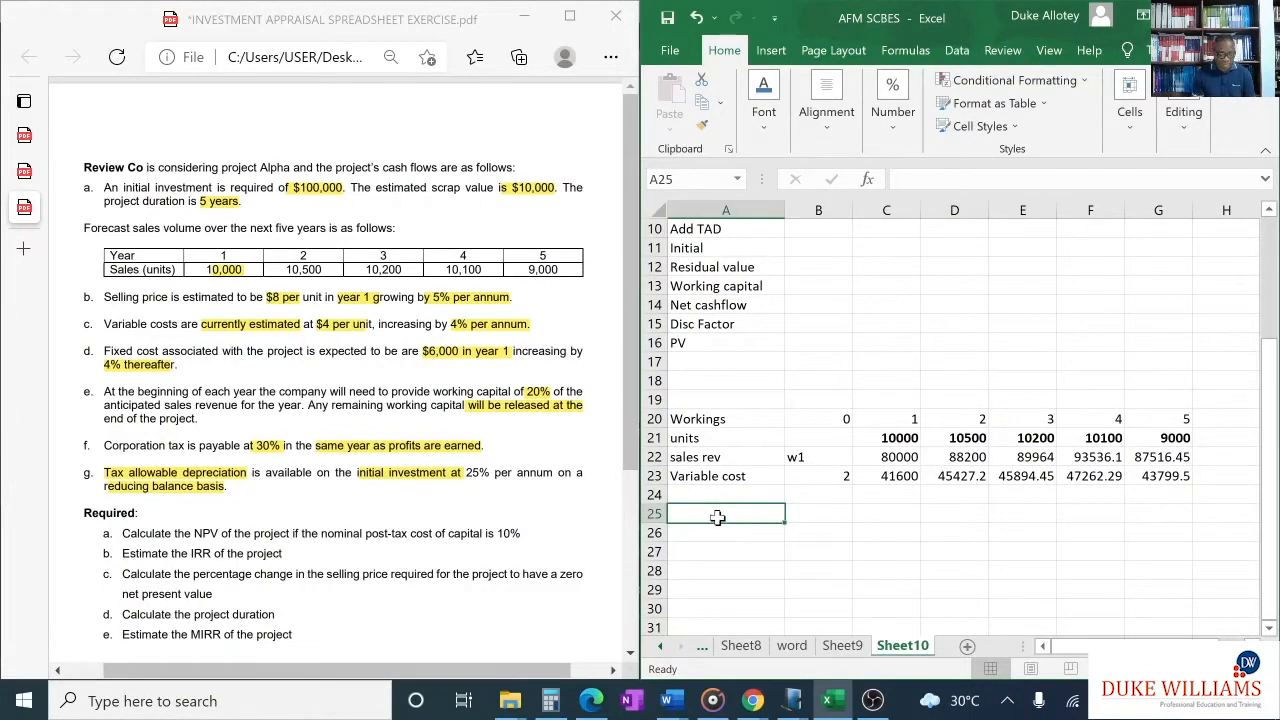
type("TAD")
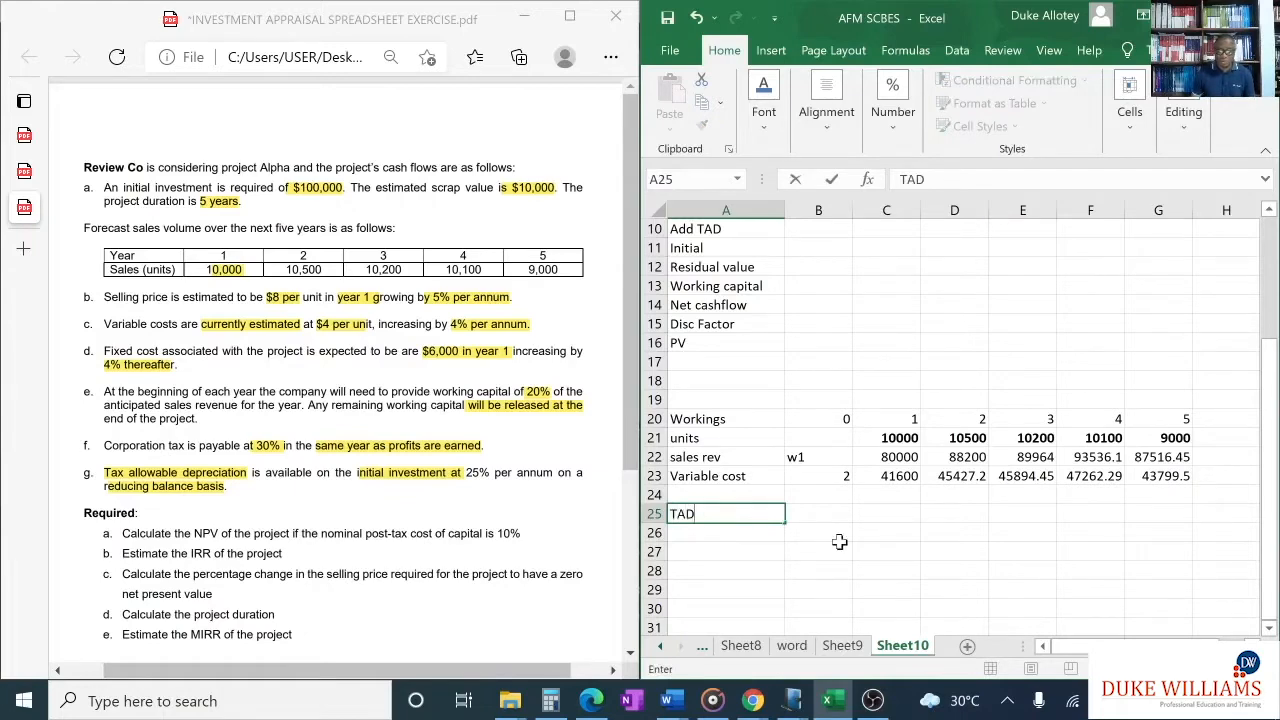
- Switch to the blank Note1 page in Windows Journal and activate the Pen tool
left_click(790, 700)
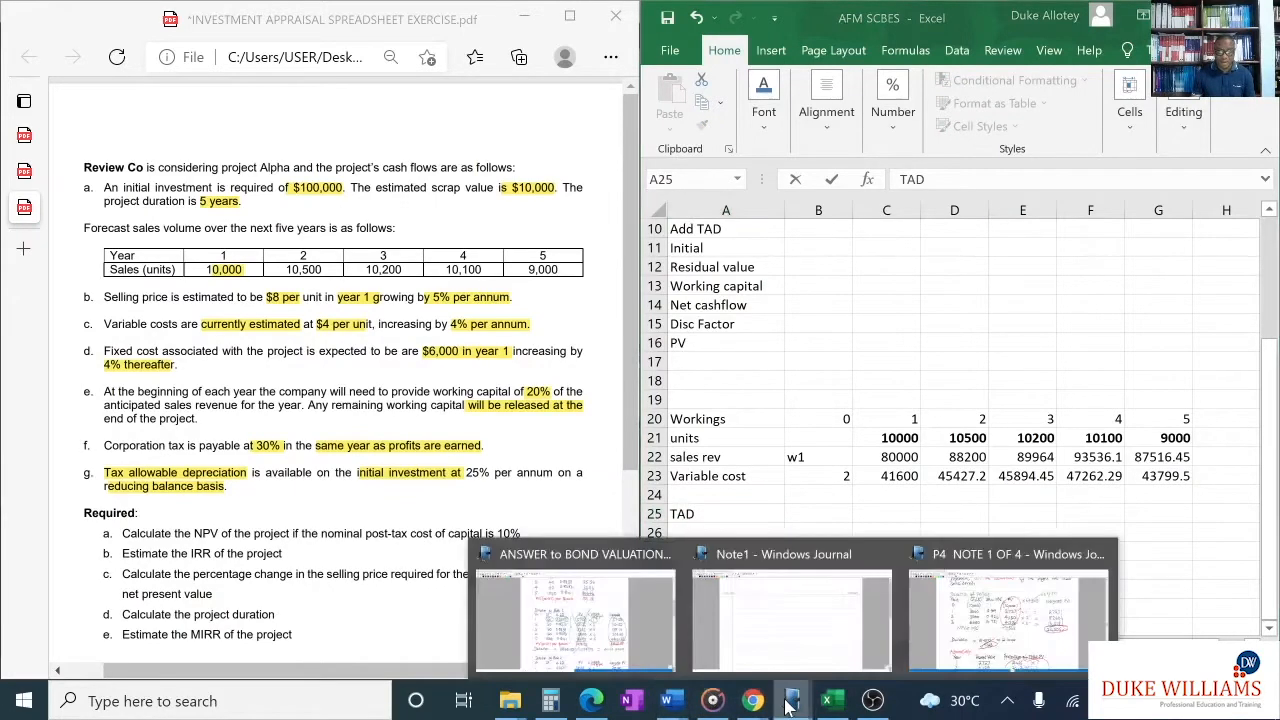
left_click(778, 628)
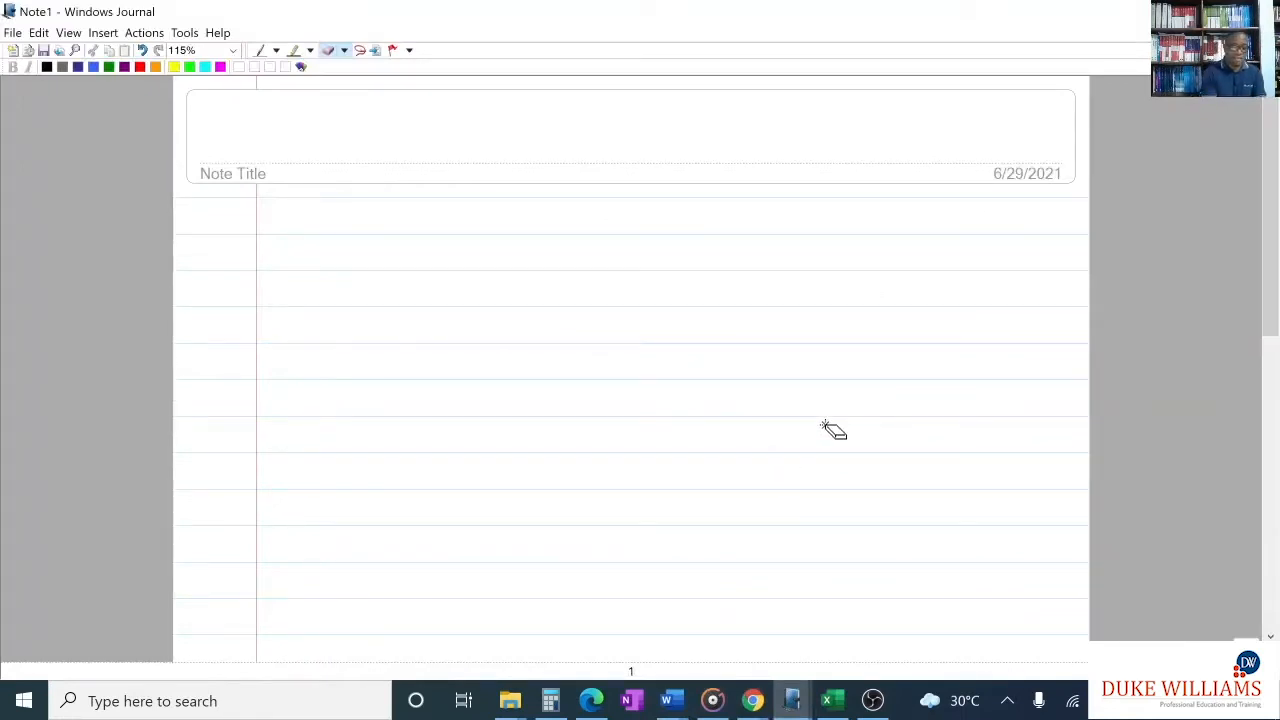
left_click(260, 50)
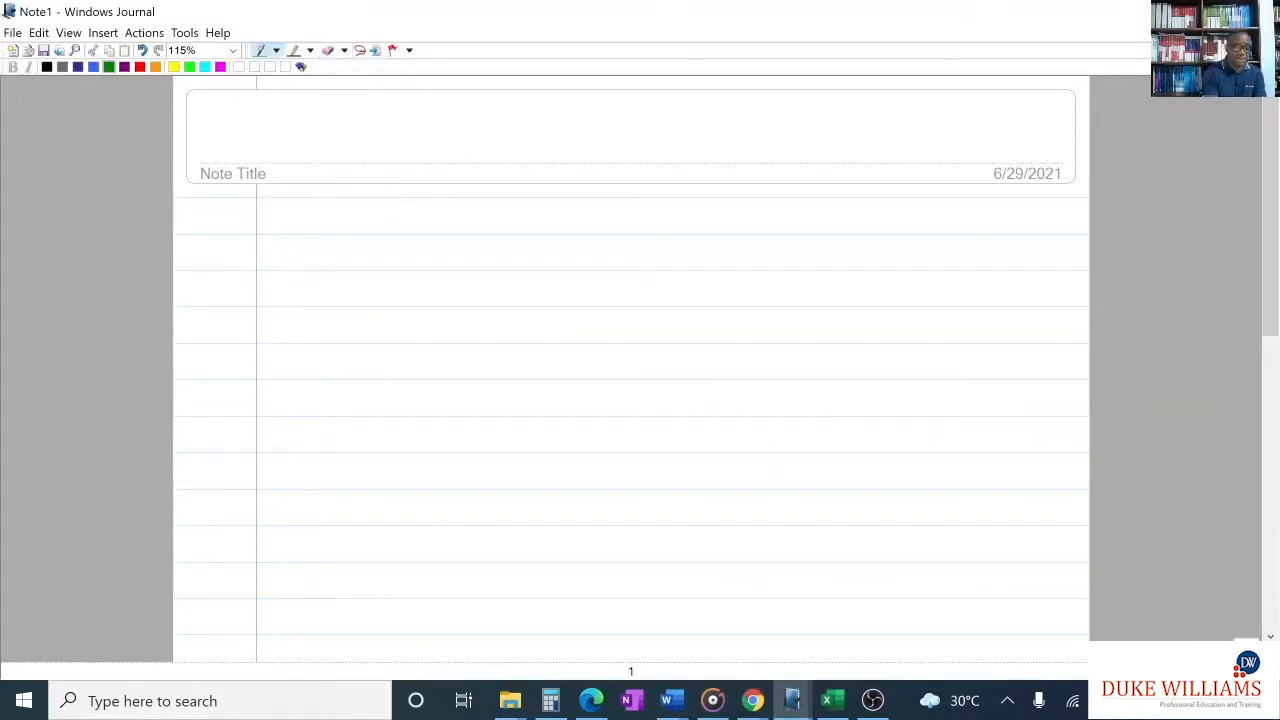
- Handwrite the headings Year, Cost, 25% WDA and Year in green, and list years 1 to 5 under the first Year heading
mouse_move(379, 241)
left_mouse_down()
mouse_move(382, 275)
mouse_move(416, 252)
left_mouse_up()
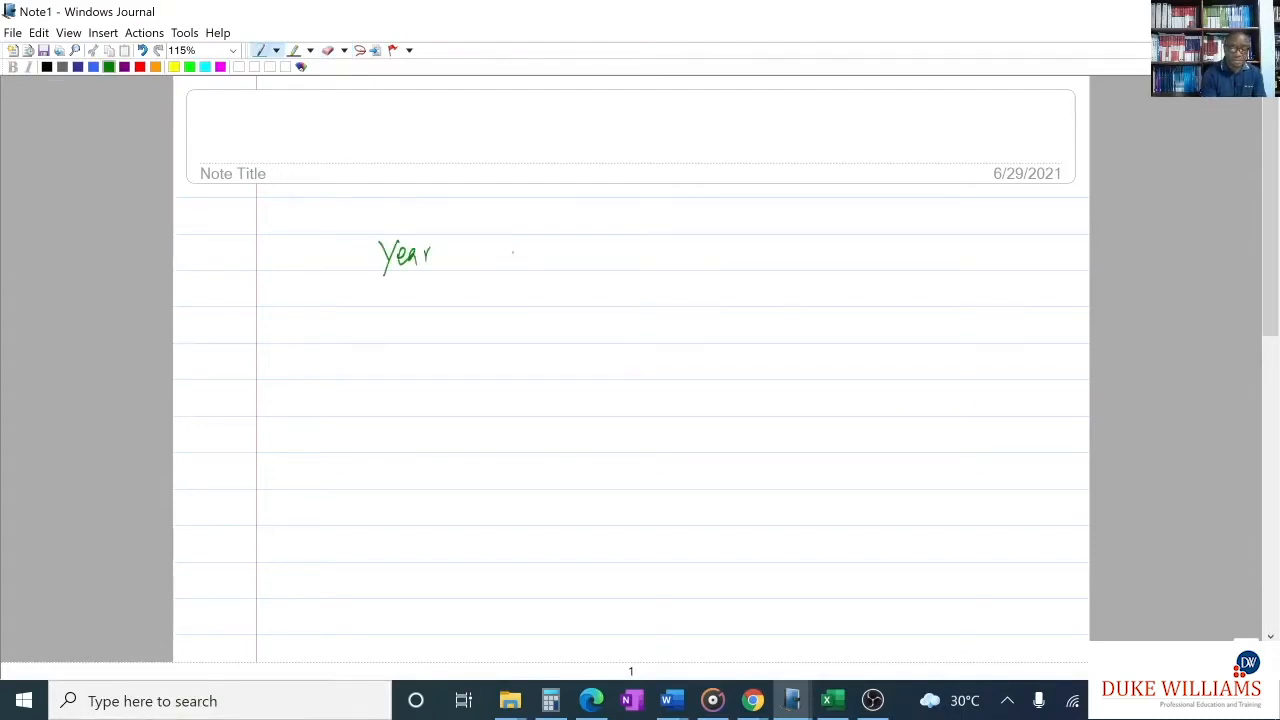
mouse_move(511, 247)
left_mouse_down()
mouse_move(512, 274)
mouse_move(550, 252)
left_mouse_up()
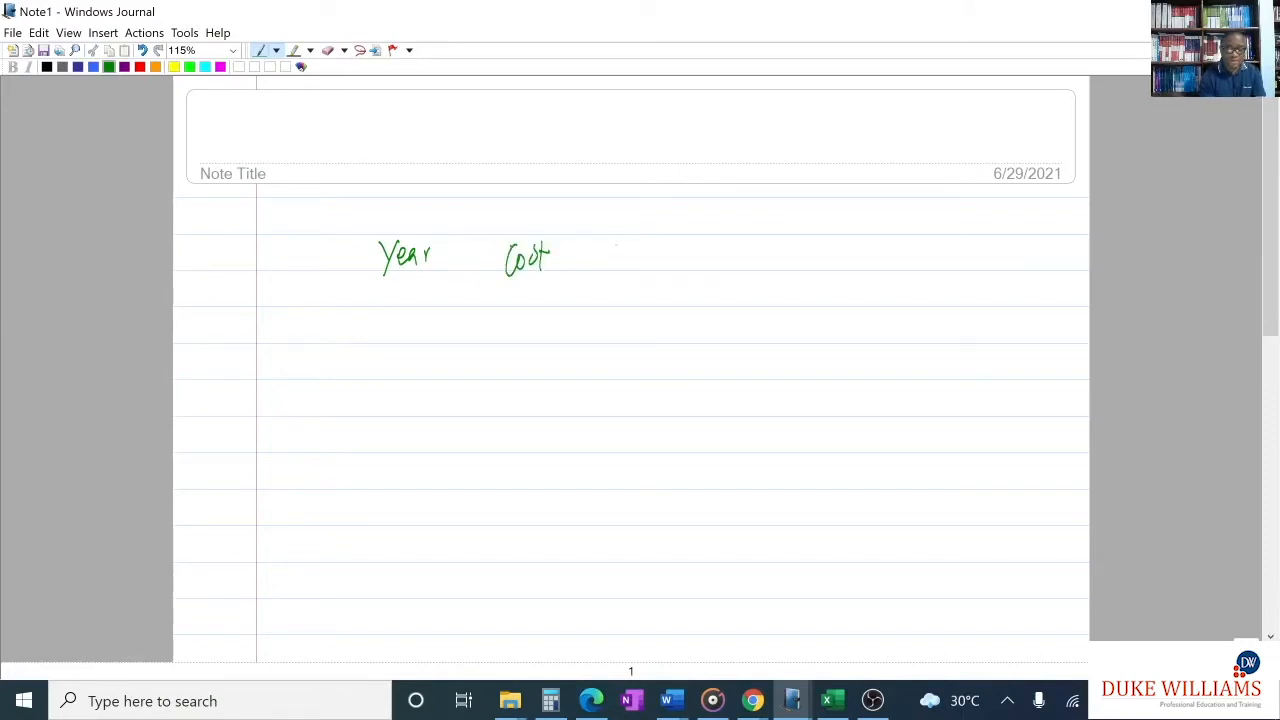
left_click_drag(617, 248, 636, 264)
mouse_move(634, 244)
left_mouse_down()
mouse_move(648, 243)
mouse_move(648, 272)
mouse_move(696, 252)
mouse_move(825, 263)
left_mouse_up()
left_click_drag(836, 256, 840, 249)
mouse_move(401, 282)
left_mouse_down()
mouse_move(407, 345)
mouse_move(393, 378)
mouse_move(415, 400)
left_mouse_up()
left_click_drag(406, 385, 395, 438)
left_click_drag(396, 418, 407, 419)
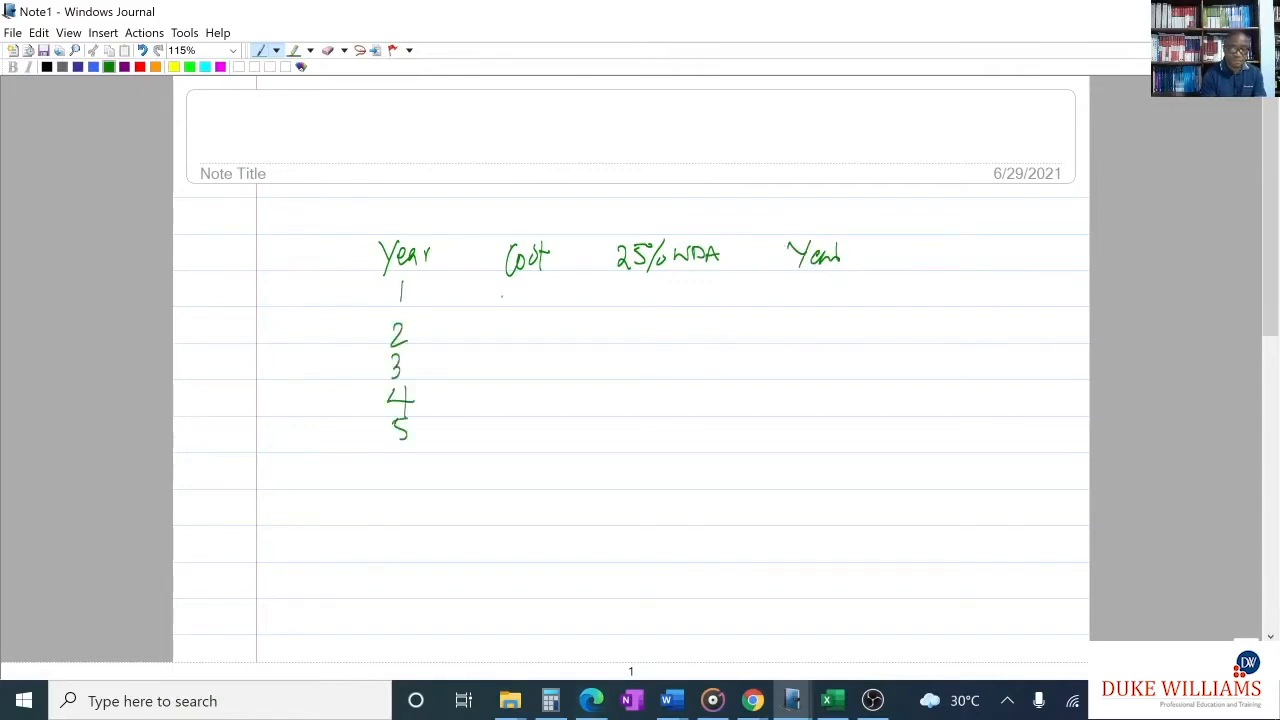
- Write the year 1 cost 100,000 and WDA 25000, and list years 1 to 5 under the second Year heading
left_click_drag(502, 287, 502, 307)
left_click_drag(521, 285, 542, 310)
mouse_move(555, 286)
left_mouse_down()
mouse_move(578, 304)
mouse_move(583, 290)
mouse_move(676, 306)
mouse_move(704, 291)
left_mouse_up()
mouse_move(726, 285)
left_mouse_down()
mouse_move(716, 297)
mouse_move(727, 286)
left_mouse_up()
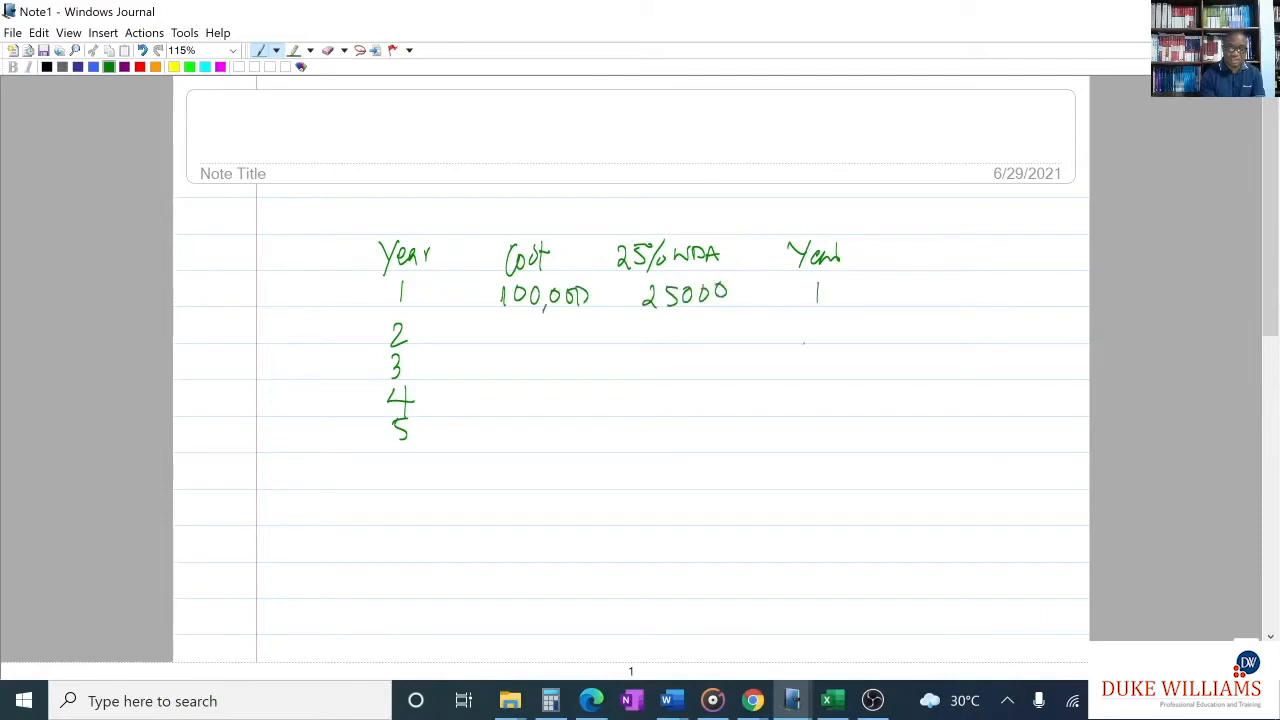
mouse_move(809, 323)
left_mouse_down()
mouse_move(819, 337)
mouse_move(805, 376)
mouse_move(818, 394)
mouse_move(802, 442)
left_mouse_up()
left_click_drag(802, 421, 820, 421)
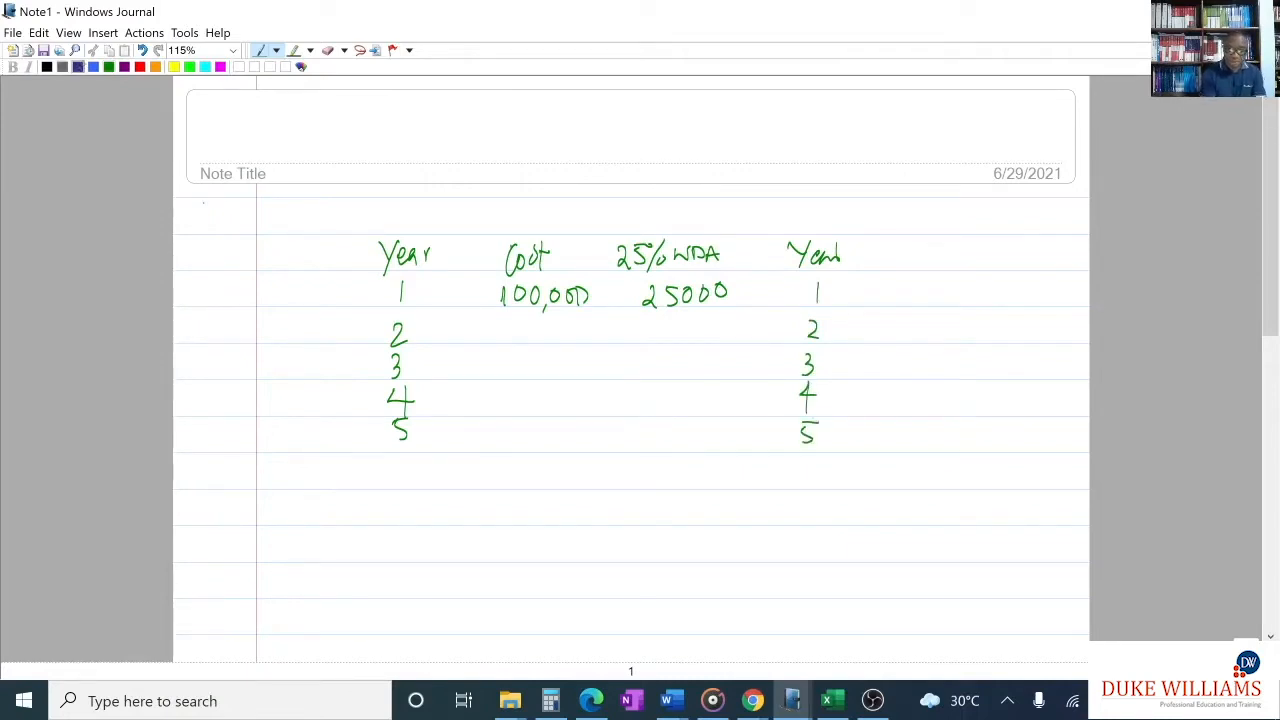
- Draw two blue total lines below the 25% WDA column and write "initial – scrap" beneath them
left_click_drag(612, 455, 728, 462)
left_click_drag(605, 484, 735, 489)
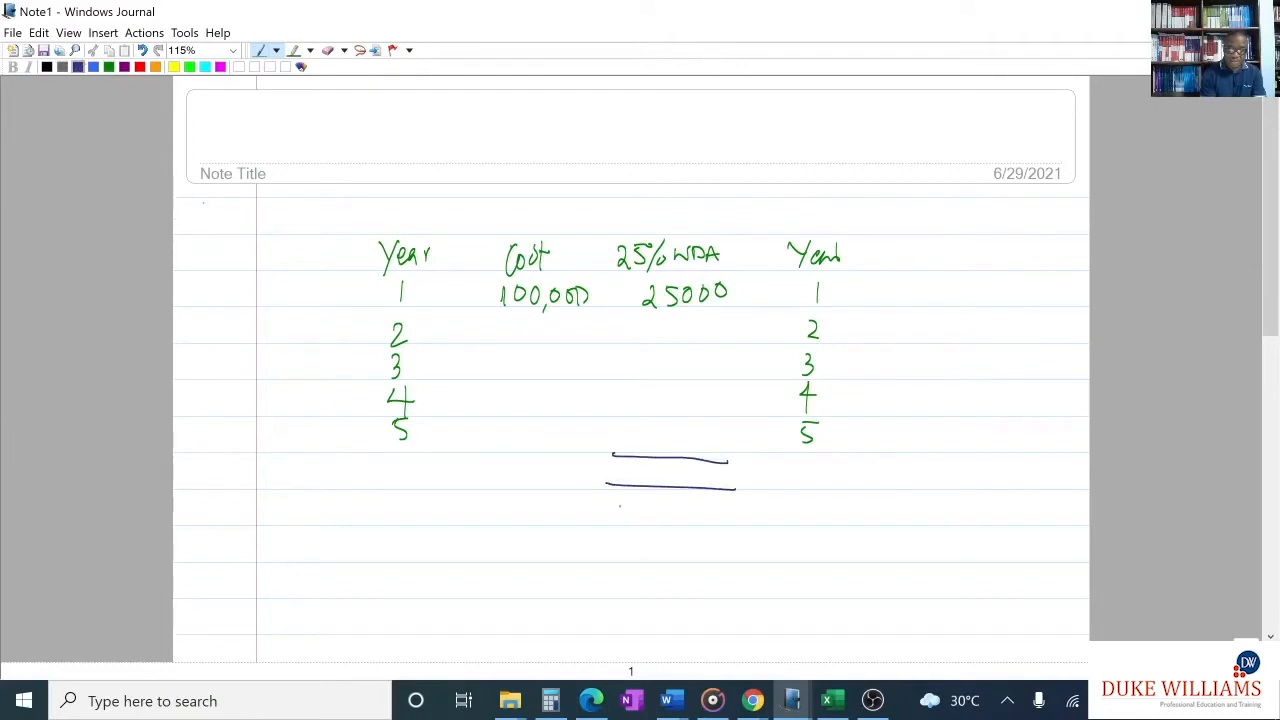
mouse_move(628, 514)
left_mouse_down()
mouse_move(726, 522)
mouse_move(766, 510)
mouse_move(782, 546)
mouse_move(782, 520)
left_mouse_up()
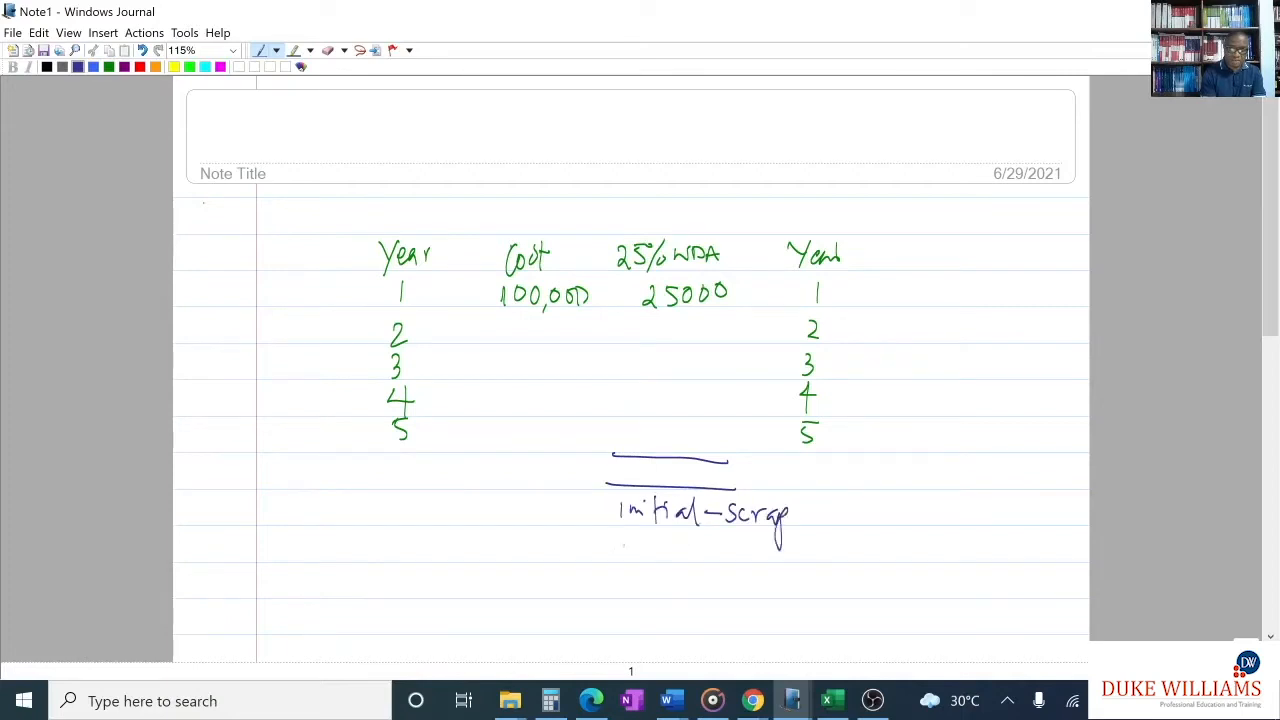
- Write the calculation 100,000 – 10,000 beneath the "initial – scrap" note
mouse_move(619, 536)
left_mouse_down()
mouse_move(619, 553)
mouse_move(636, 537)
left_mouse_up()
left_click_drag(657, 538, 688, 538)
mouse_move(706, 538)
left_mouse_down()
mouse_move(750, 548)
mouse_move(752, 564)
left_mouse_up()
mouse_move(766, 545)
left_mouse_down()
mouse_move(760, 556)
mouse_move(767, 548)
left_mouse_up()
left_click_drag(773, 556, 799, 545)
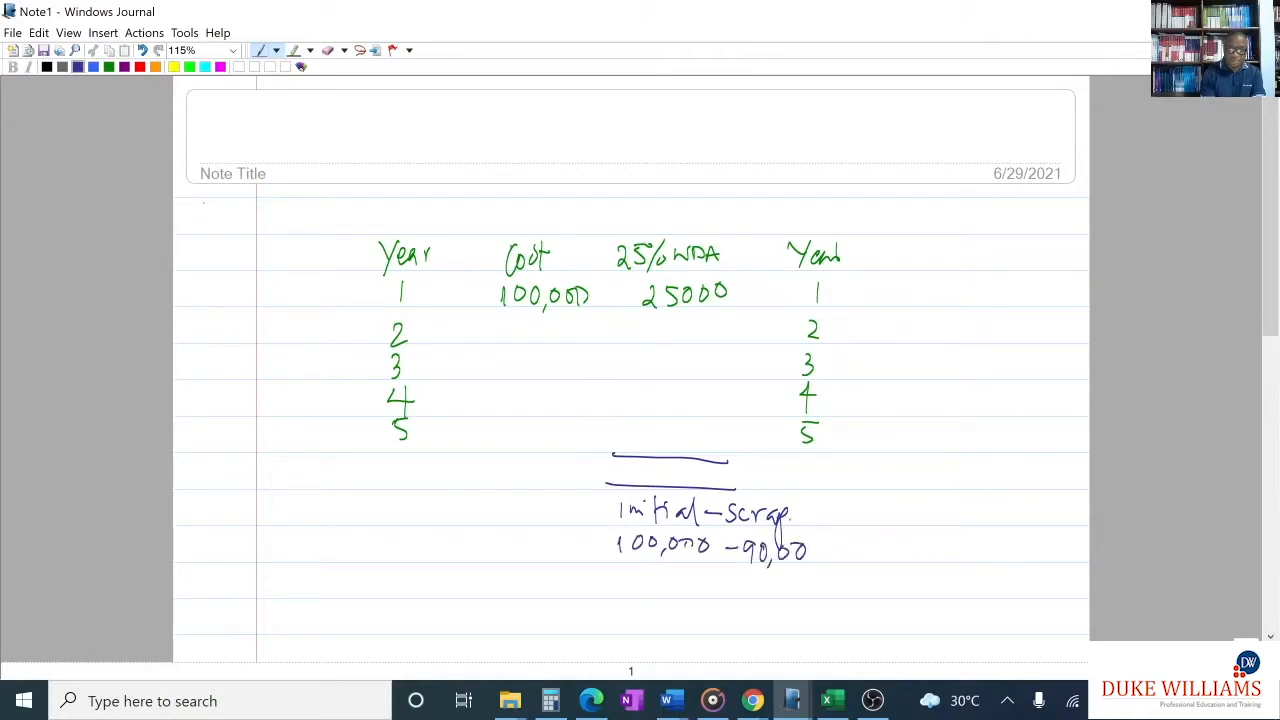
mouse_move(814, 563)
left_mouse_down()
mouse_move(771, 560)
mouse_move(753, 540)
mouse_move(776, 520)
left_mouse_up()
mouse_move(784, 505)
left_mouse_down()
mouse_move(785, 528)
mouse_move(786, 514)
mouse_move(753, 552)
mouse_move(767, 540)
left_mouse_up()
left_click_drag(773, 550, 800, 540)
mouse_move(826, 541)
left_mouse_down()
mouse_move(818, 548)
mouse_move(826, 541)
left_mouse_up()
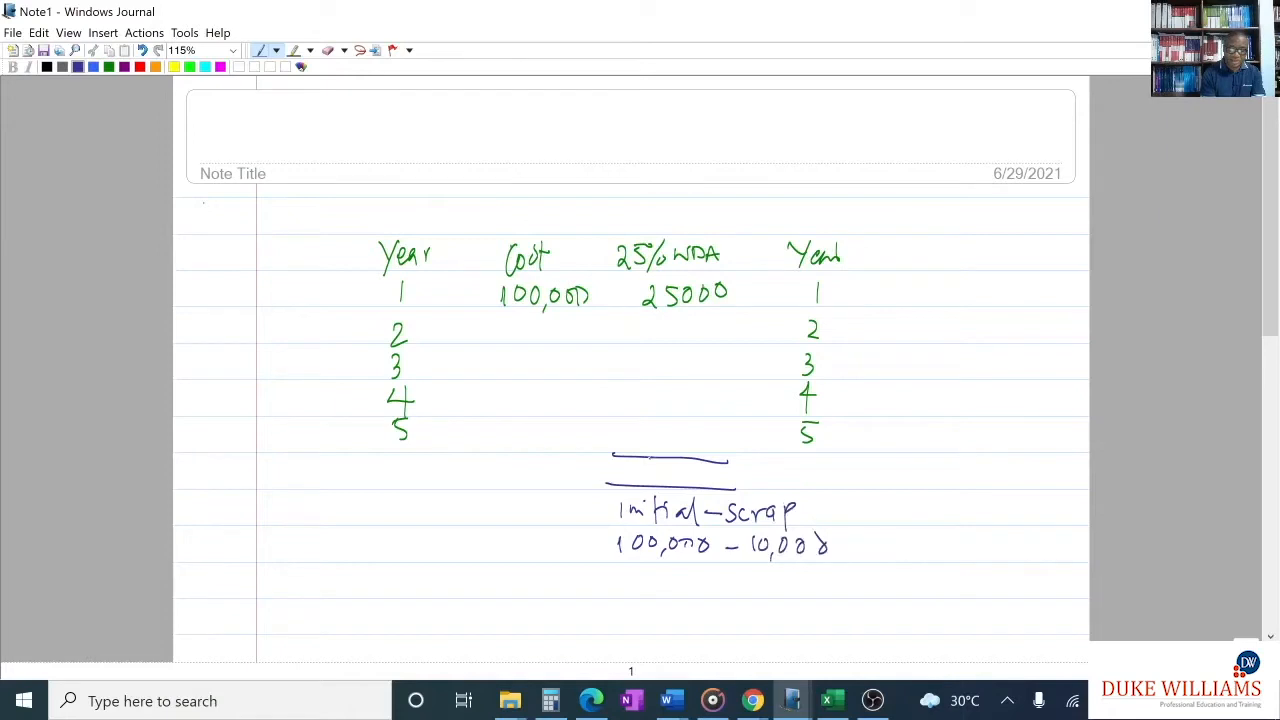
- For the WDA column, write the total 90,000 between the two lines and circle the 25% heading with the label "Reducing Balance"
left_click_drag(640, 463, 633, 486)
mouse_move(648, 463)
left_mouse_down()
mouse_move(646, 476)
mouse_move(652, 464)
left_mouse_up()
mouse_move(662, 476)
left_mouse_down()
mouse_move(659, 486)
mouse_move(704, 467)
left_mouse_up()
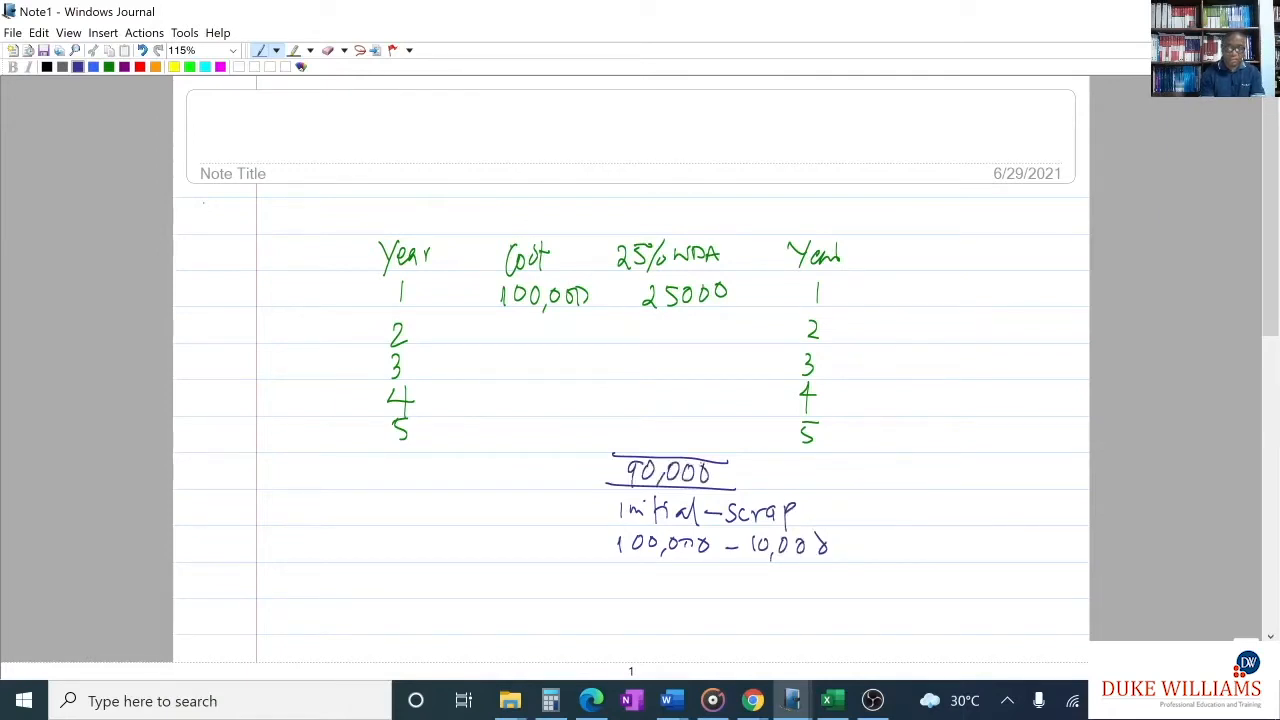
left_click_drag(647, 224, 700, 200)
mouse_move(700, 202)
left_mouse_down()
mouse_move(786, 180)
mouse_move(778, 230)
mouse_move(804, 200)
mouse_move(828, 204)
left_mouse_up()
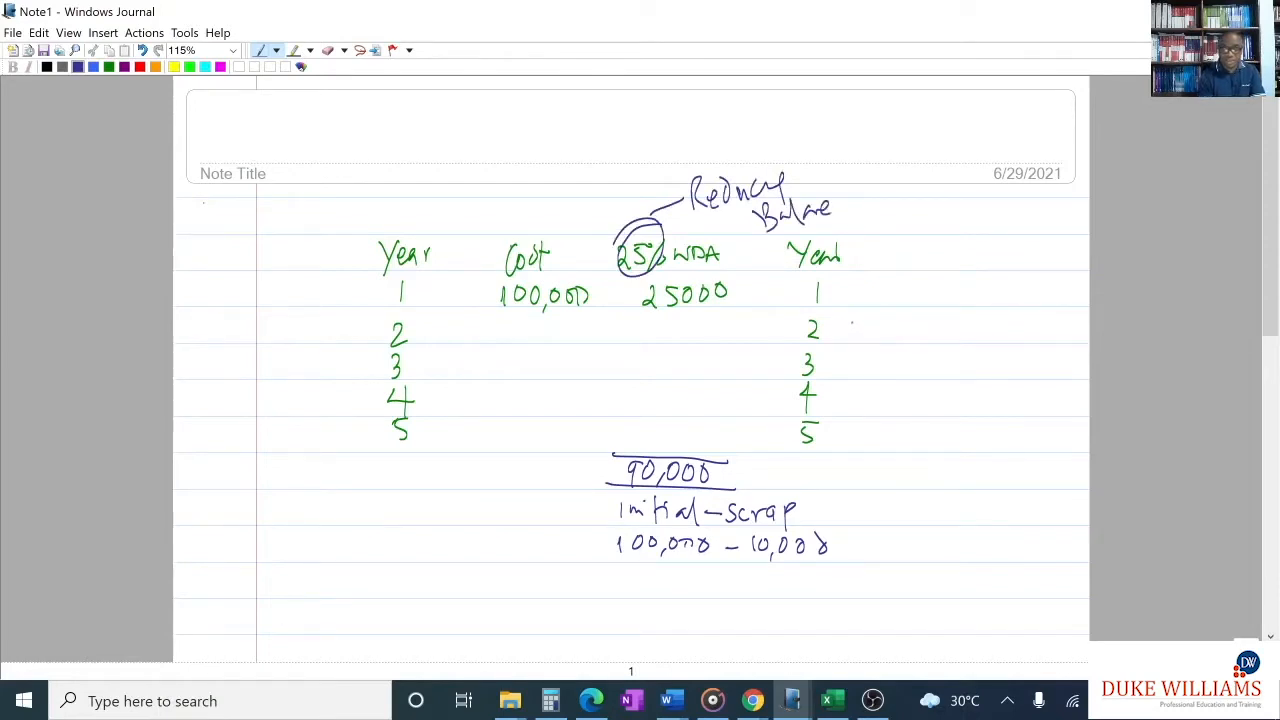
- Write the year 2 working 75% × 25000 beside the second year 2 and enter 18,750 as that year's WDA
mouse_move(846, 322)
left_mouse_down()
mouse_move(852, 345)
mouse_move(880, 324)
mouse_move(915, 340)
left_mouse_up()
mouse_move(917, 321)
left_mouse_down()
mouse_move(900, 340)
mouse_move(932, 339)
left_mouse_up()
mouse_move(939, 322)
left_mouse_down()
mouse_move(940, 336)
mouse_move(955, 319)
left_mouse_up()
left_click_drag(952, 322, 996, 330)
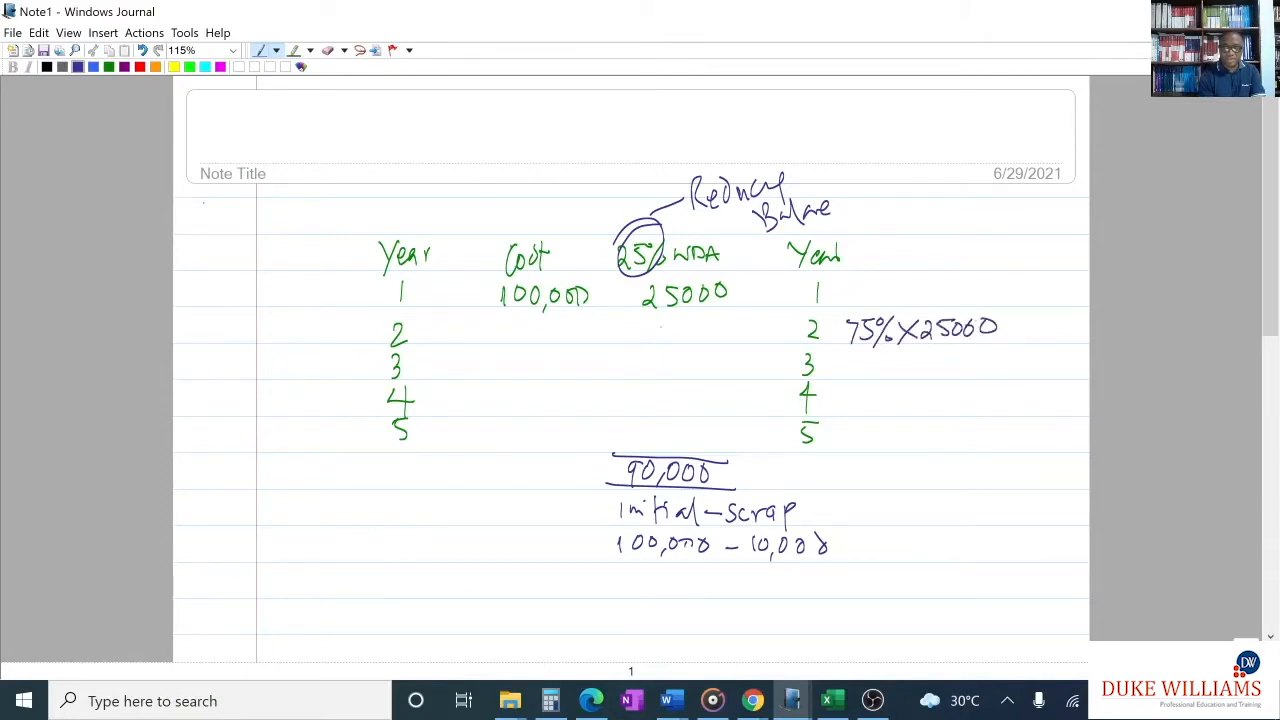
left_click_drag(684, 320, 706, 340)
left_click_drag(728, 320, 718, 319)
left_click_drag(685, 342, 682, 352)
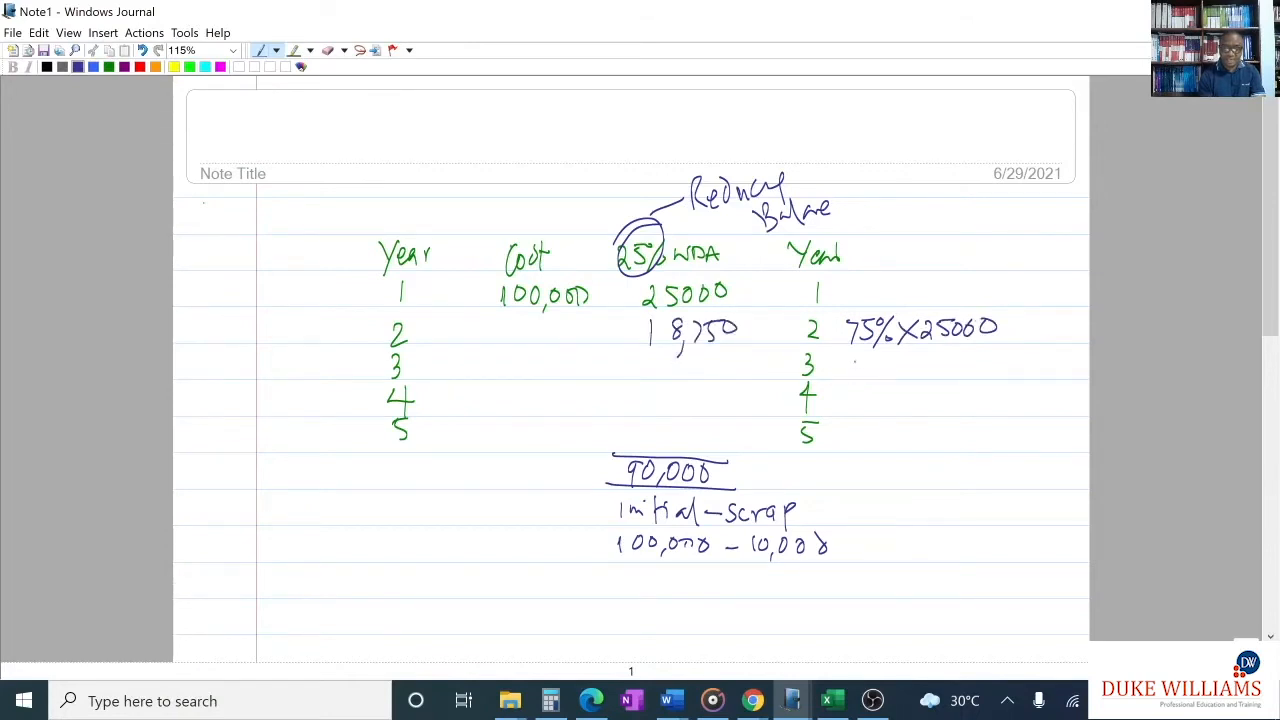
- Write the year 3 working 75% × 18750 beside the second year 3 and enter 14062.50 as that year's WDA
mouse_move(849, 359)
left_mouse_down()
mouse_move(863, 361)
mouse_move(856, 379)
left_mouse_up()
left_click_drag(866, 362, 862, 379)
left_click_drag(866, 360, 884, 392)
left_click_drag(900, 372, 936, 382)
mouse_move(936, 360)
left_mouse_down()
mouse_move(920, 382)
mouse_move(955, 386)
left_mouse_up()
mouse_move(976, 358)
left_mouse_down()
mouse_move(974, 378)
mouse_move(982, 360)
left_mouse_up()
left_click_drag(988, 356, 990, 376)
mouse_move(1004, 356)
left_mouse_down()
mouse_move(1000, 374)
mouse_move(1012, 354)
left_mouse_up()
left_click_drag(1014, 358, 1015, 358)
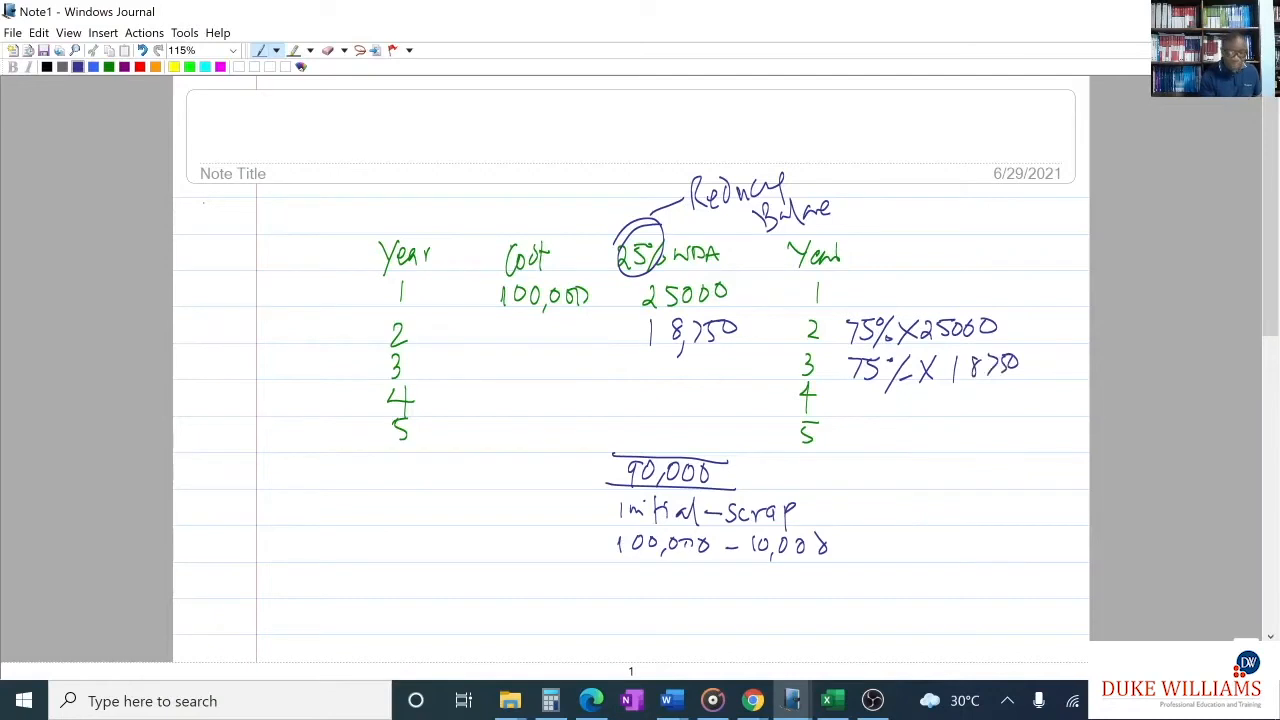
left_click_drag(658, 360, 657, 376)
mouse_move(672, 362)
left_mouse_down()
mouse_move(667, 372)
mouse_move(740, 372)
mouse_move(764, 360)
left_mouse_up()
left_click(747, 368)
- Write the year 4 working 75% × 14062.50 beside the second year 4
mouse_move(847, 394)
left_mouse_down()
mouse_move(860, 396)
mouse_move(855, 410)
left_mouse_up()
mouse_move(878, 393)
left_mouse_down()
mouse_move(878, 428)
mouse_move(899, 415)
left_mouse_up()
mouse_move(920, 396)
left_mouse_down()
mouse_move(938, 414)
mouse_move(922, 415)
left_mouse_up()
mouse_move(953, 401)
left_mouse_down()
mouse_move(952, 419)
mouse_move(986, 396)
left_mouse_up()
mouse_move(1004, 388)
left_mouse_down()
mouse_move(996, 402)
mouse_move(1045, 395)
left_mouse_up()
left_click(1026, 401)
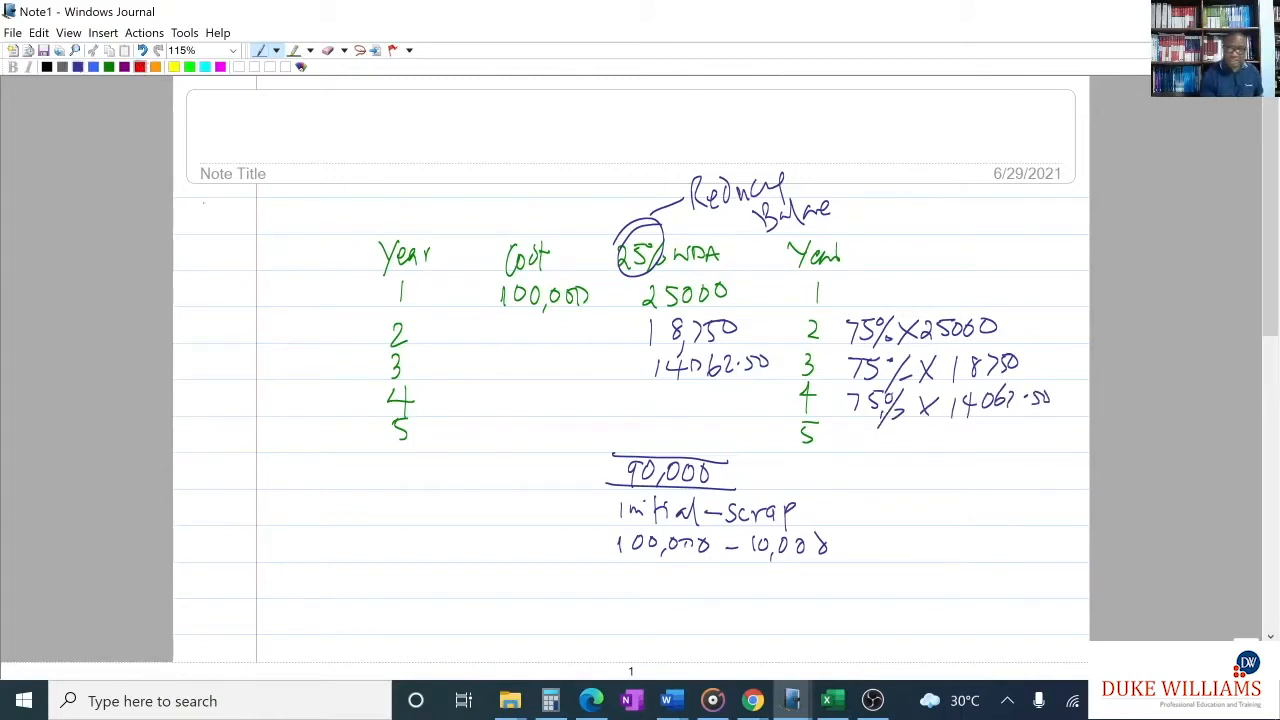
- Write "STOP (BF)" in red beside the second year 5
mouse_move(874, 430)
left_mouse_down()
mouse_move(858, 450)
mouse_move(884, 452)
left_mouse_up()
left_click_drag(876, 430, 904, 431)
mouse_move(920, 428)
left_mouse_down()
mouse_move(920, 455)
mouse_move(921, 442)
mouse_move(954, 456)
left_mouse_up()
left_click_drag(968, 430, 962, 450)
mouse_move(968, 426)
left_mouse_down()
mouse_move(968, 454)
mouse_move(981, 455)
left_mouse_up()
left_click(982, 441)
mouse_move(979, 429)
left_mouse_down()
mouse_move(993, 428)
mouse_move(996, 456)
left_mouse_up()
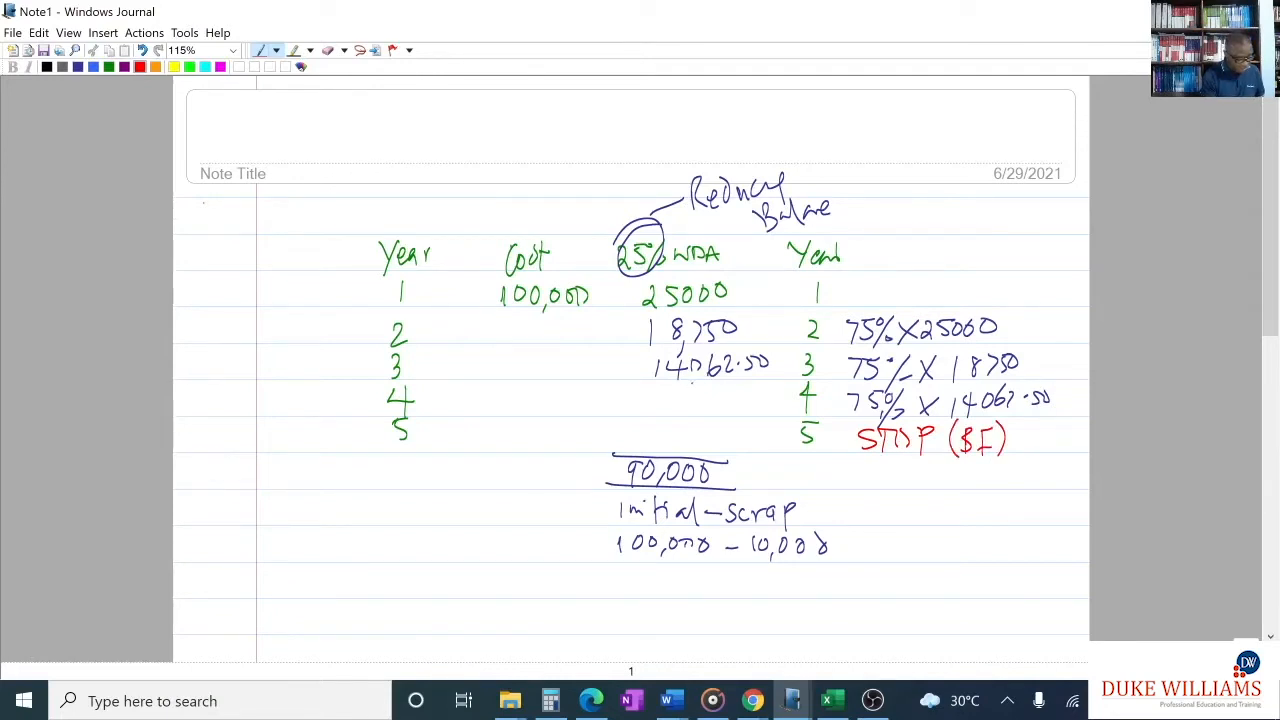
- Write the year 4 allowance 10546.88 in red in the 25% WDA column
mouse_move(659, 390)
left_mouse_down()
mouse_move(659, 412)
mouse_move(673, 398)
mouse_move(691, 413)
left_mouse_up()
left_click_drag(692, 394, 726, 408)
left_click_drag(718, 393, 718, 424)
mouse_move(735, 393)
left_mouse_down()
mouse_move(729, 405)
mouse_move(775, 401)
left_mouse_up()
left_click(745, 406)
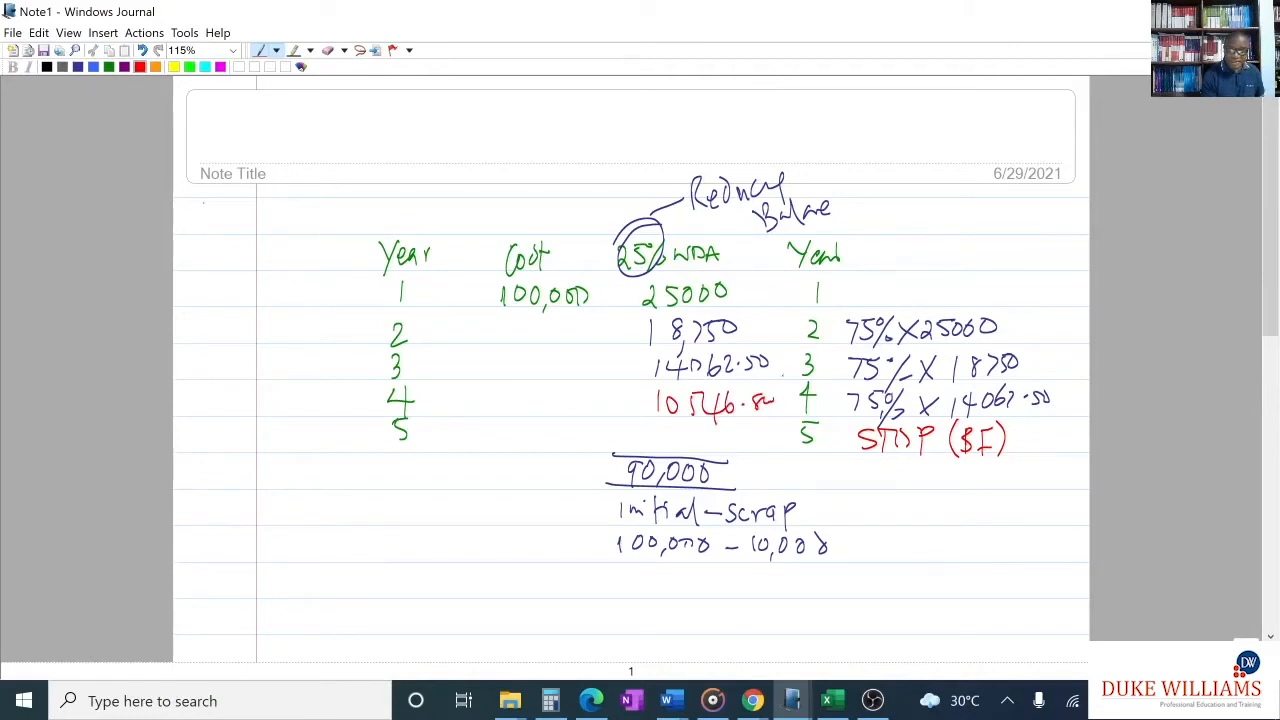
- Circle the year 1 to 4 allowances in red, add a minus sign before the 90,000 total, and mark year 5 with "XX"
mouse_move(740, 272)
left_mouse_down()
mouse_move(634, 296)
mouse_move(776, 400)
mouse_move(648, 288)
left_mouse_up()
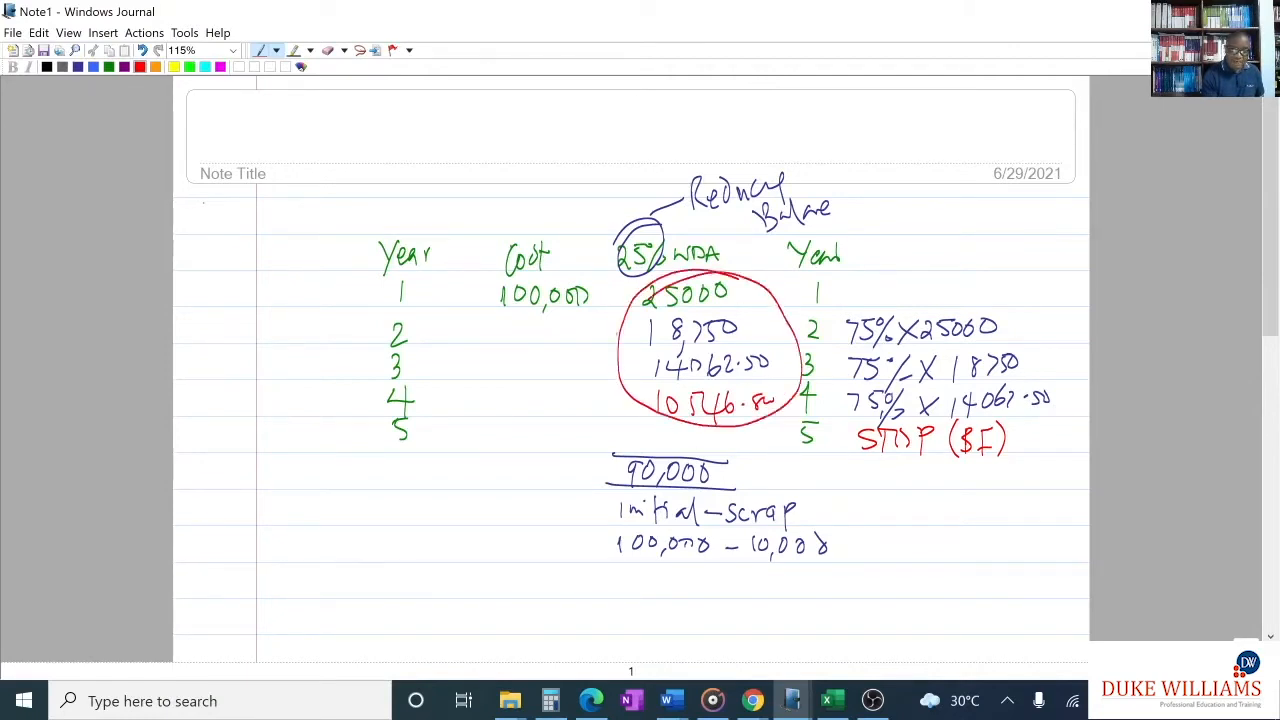
left_click_drag(609, 470, 624, 470)
mouse_move(680, 434)
left_mouse_down()
mouse_move(726, 450)
mouse_move(772, 440)
left_mouse_up()
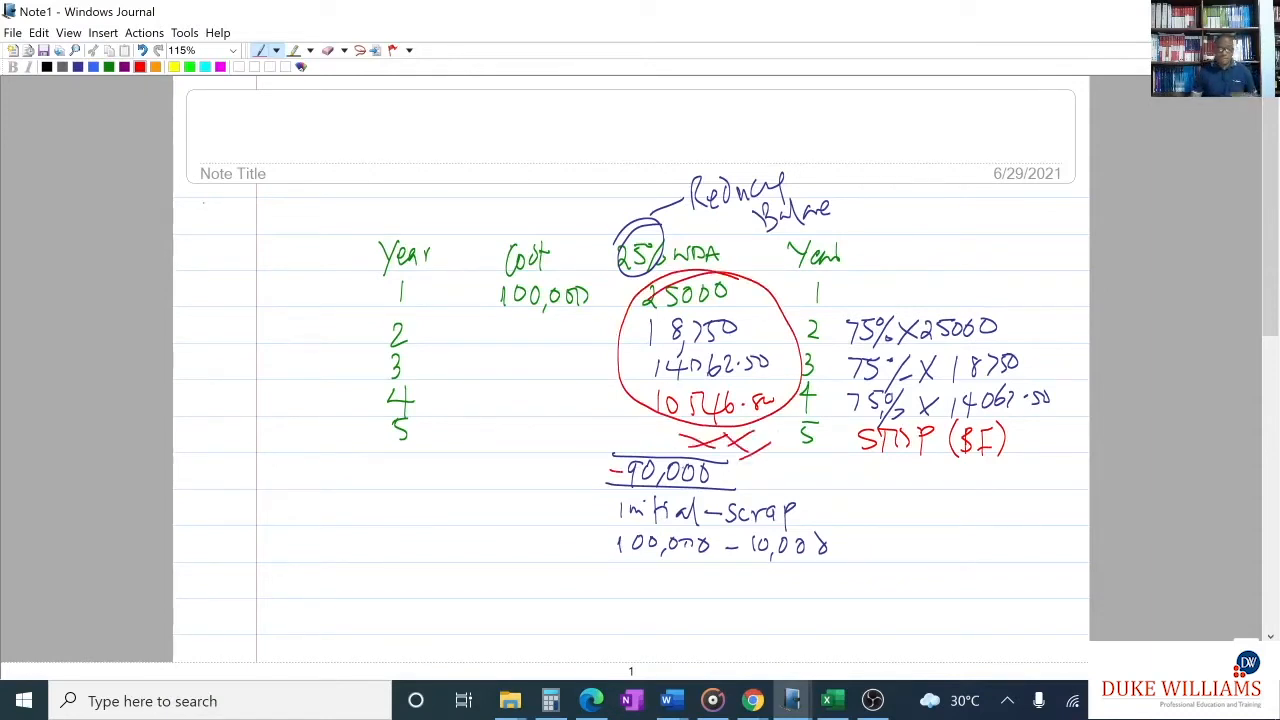
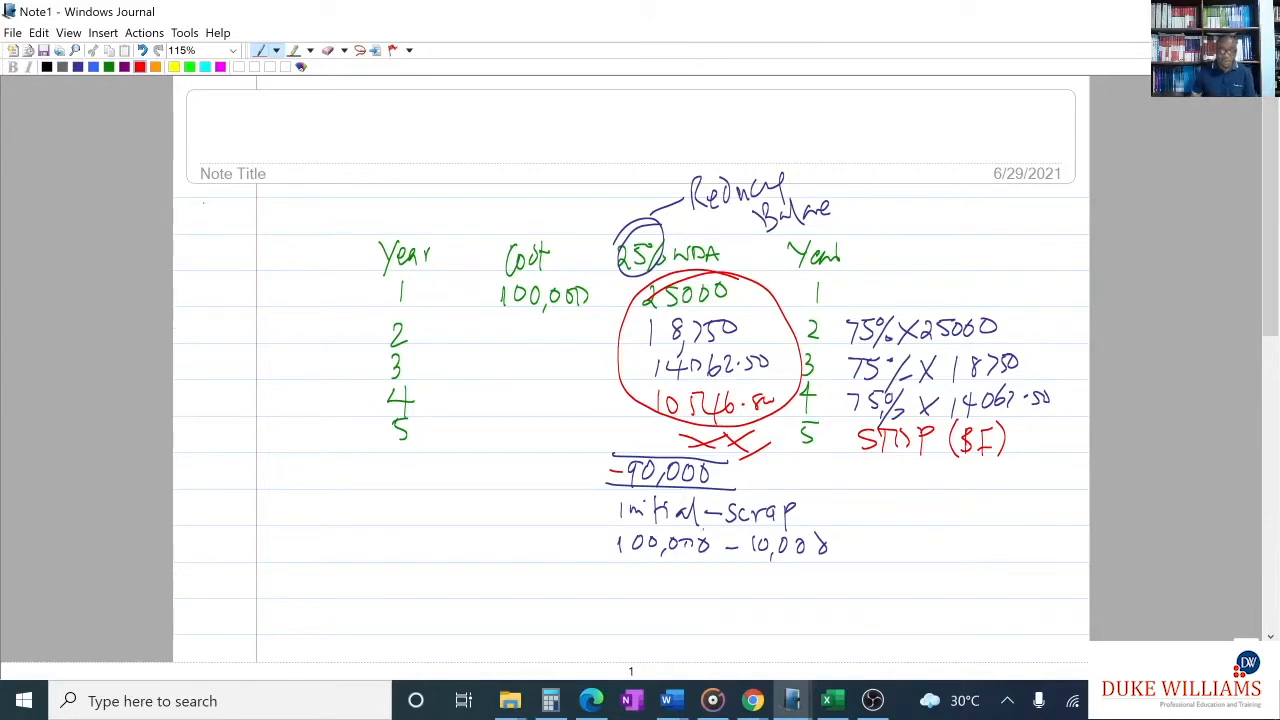
- Switch to Excel with the exercise PDF alongside and enter =-100000 as the year 0 initial investment in B11
left_click(833, 703)
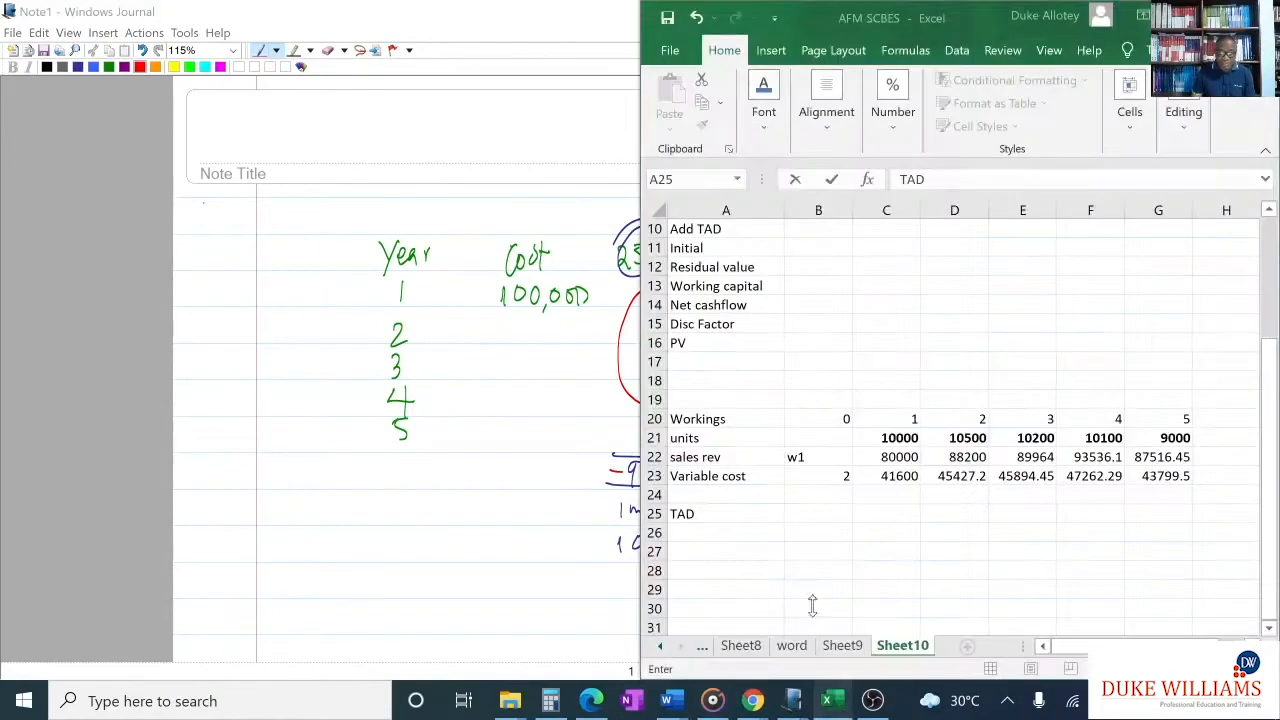
left_click(592, 703)
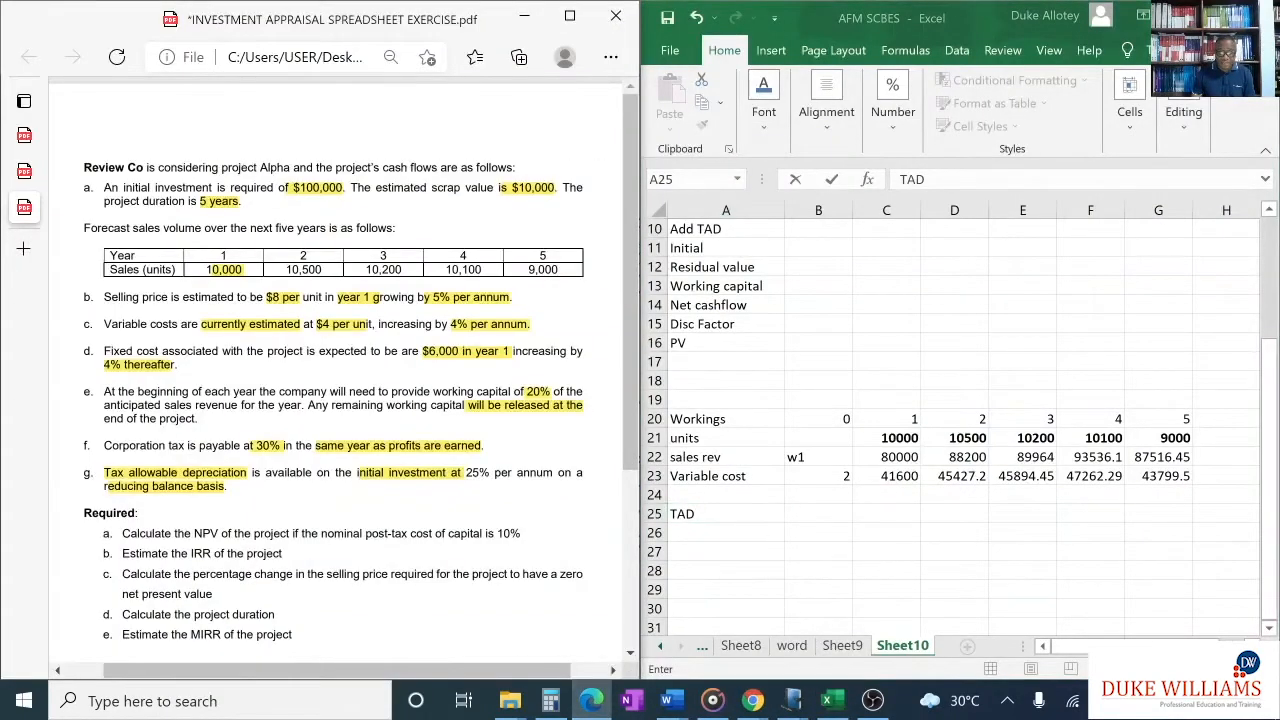
left_click(811, 517)
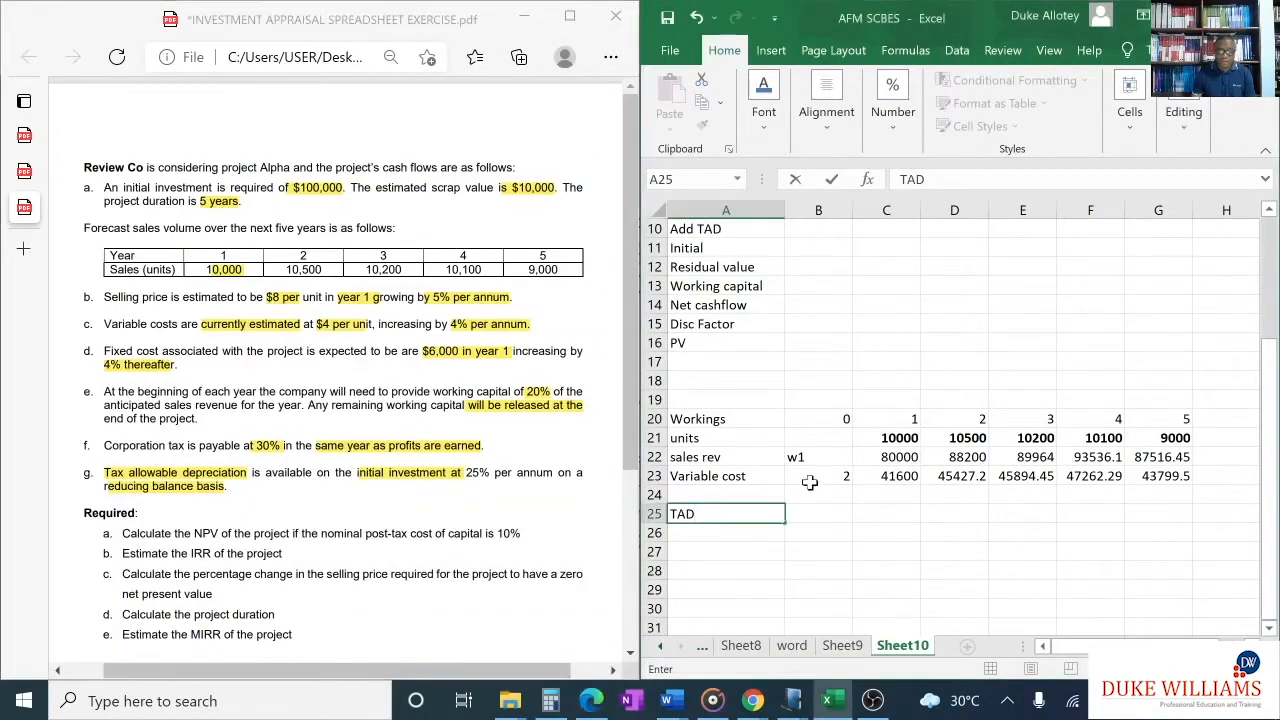
scroll(810, 483, "up", 2)
scroll(810, 483, "up", 2)
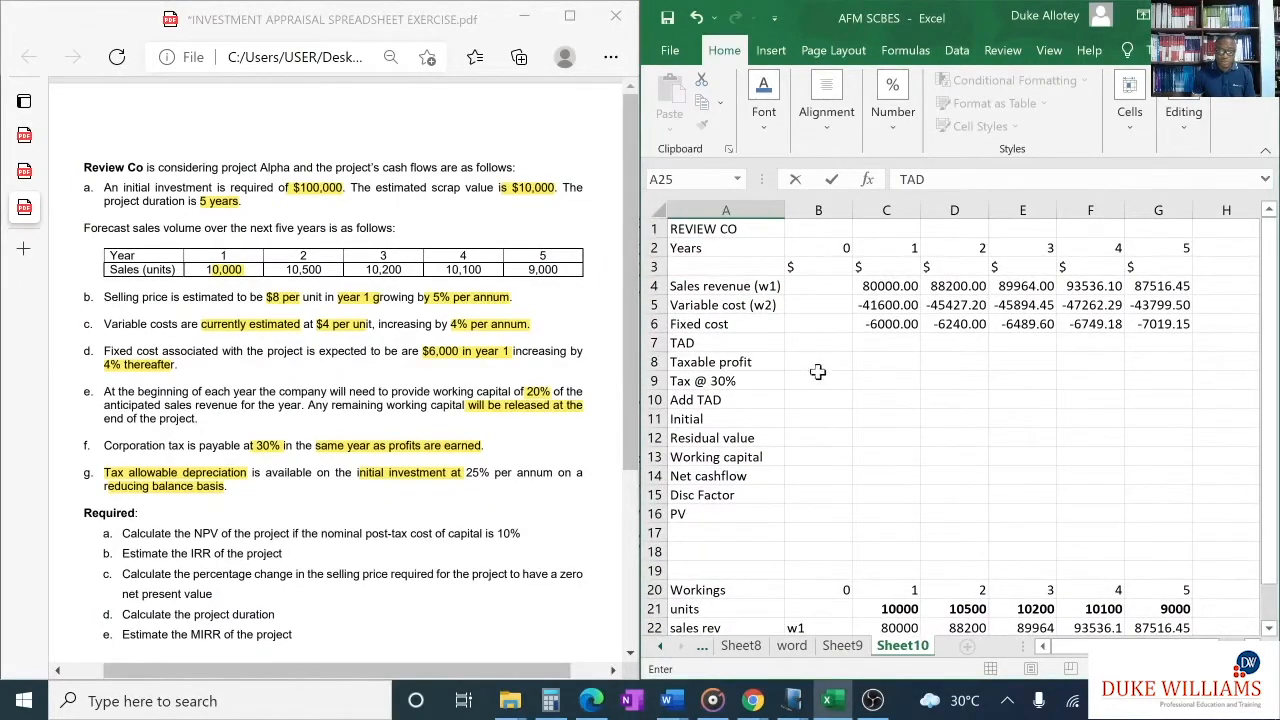
left_click(815, 416)
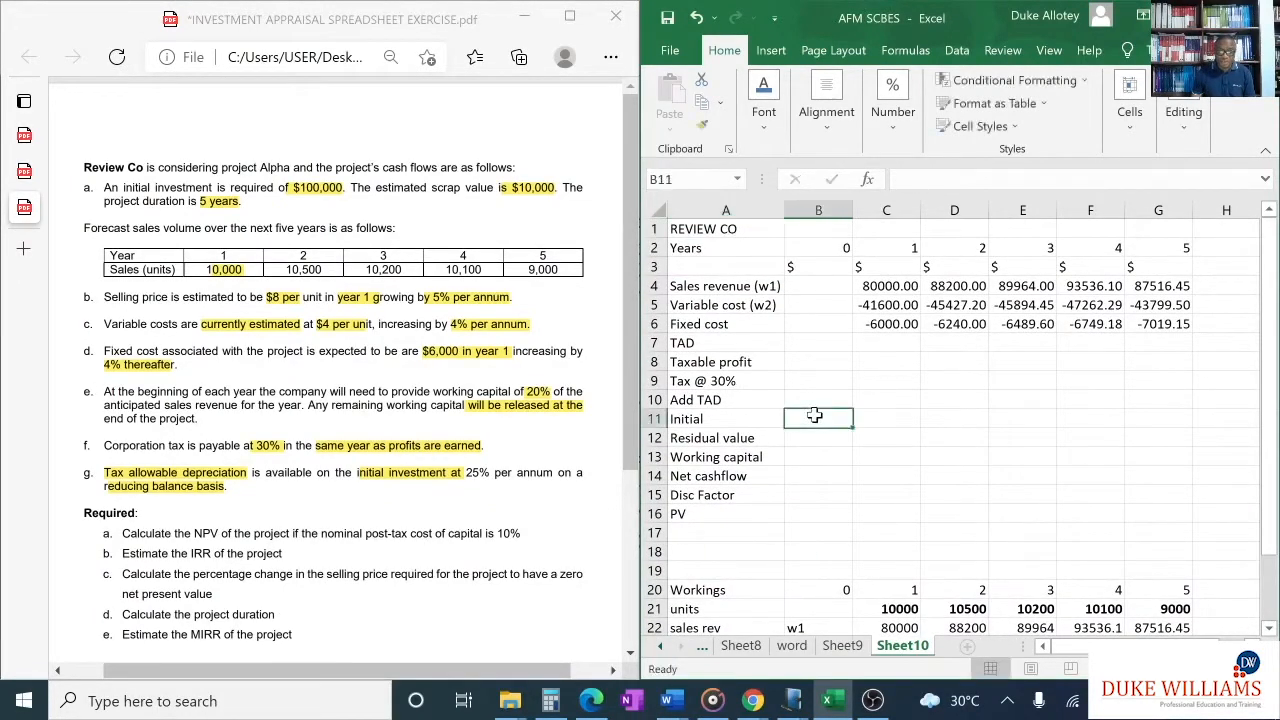
type("=")
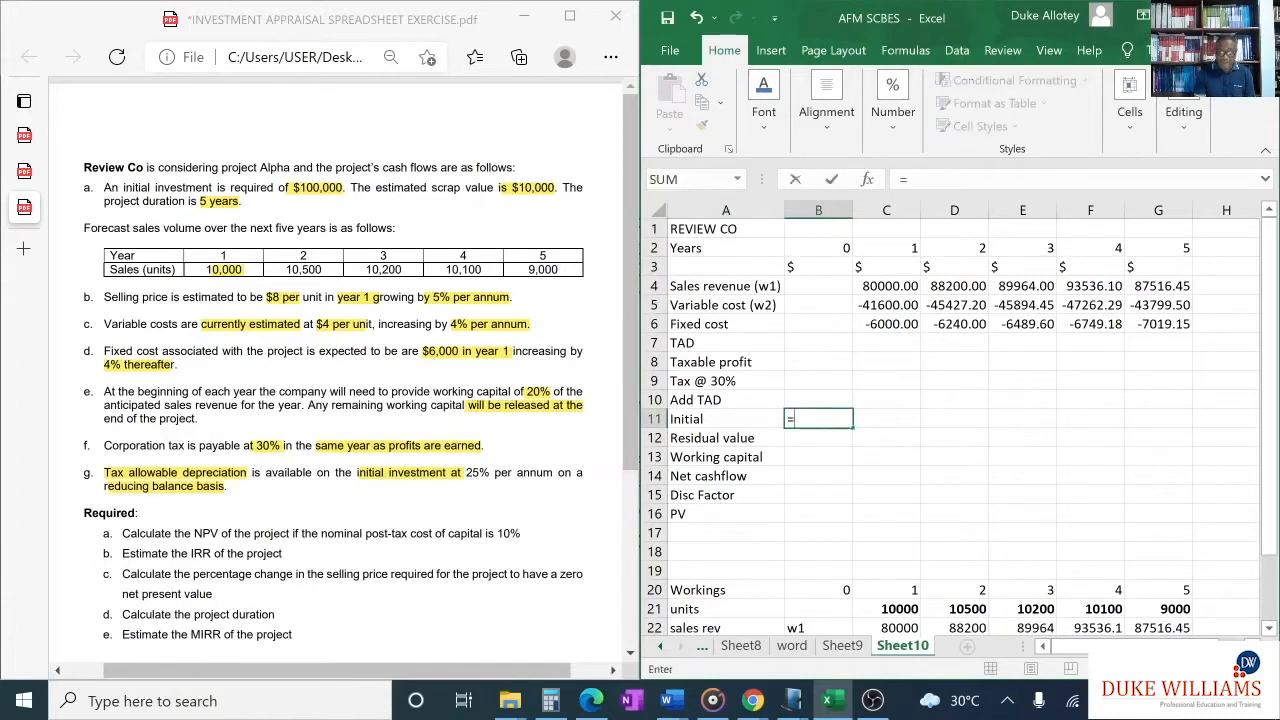
type("-100000")
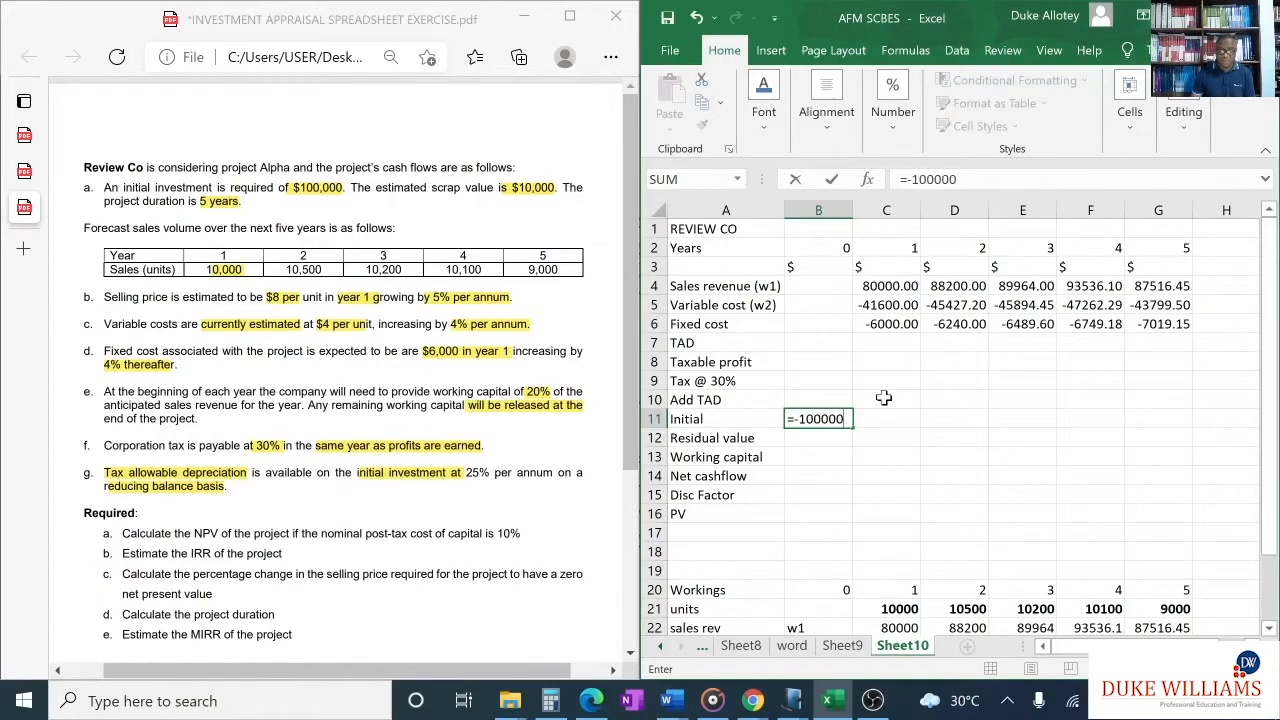
key("Return")
- Bring the initial investment into the TAD working as a positive amount by entering =-B11 in B25
scroll(884, 398, "down", 3)
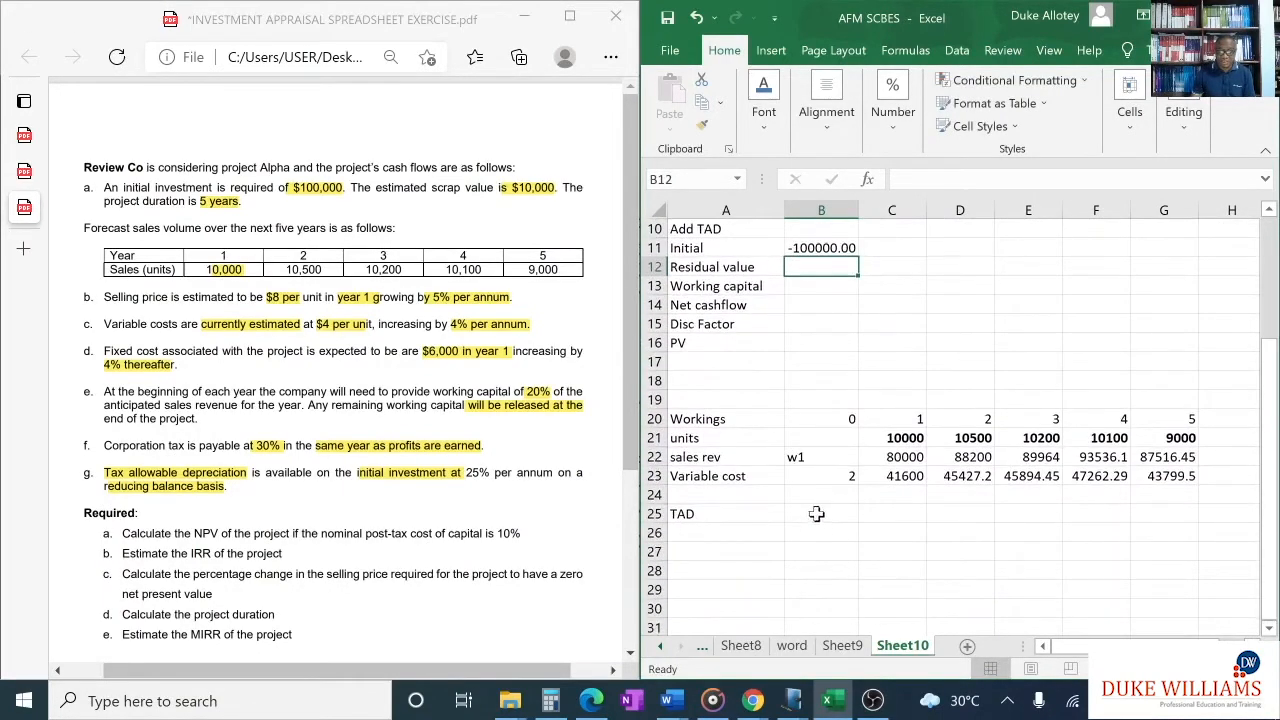
left_click(816, 514)
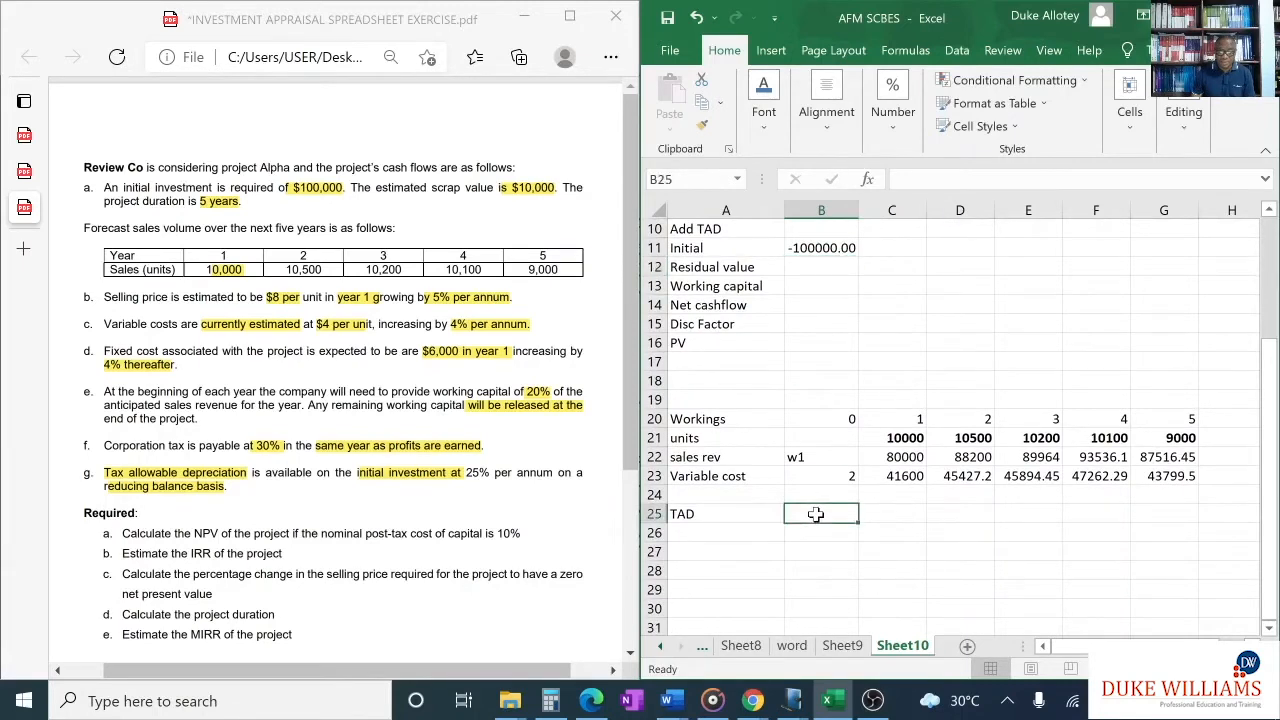
type("=")
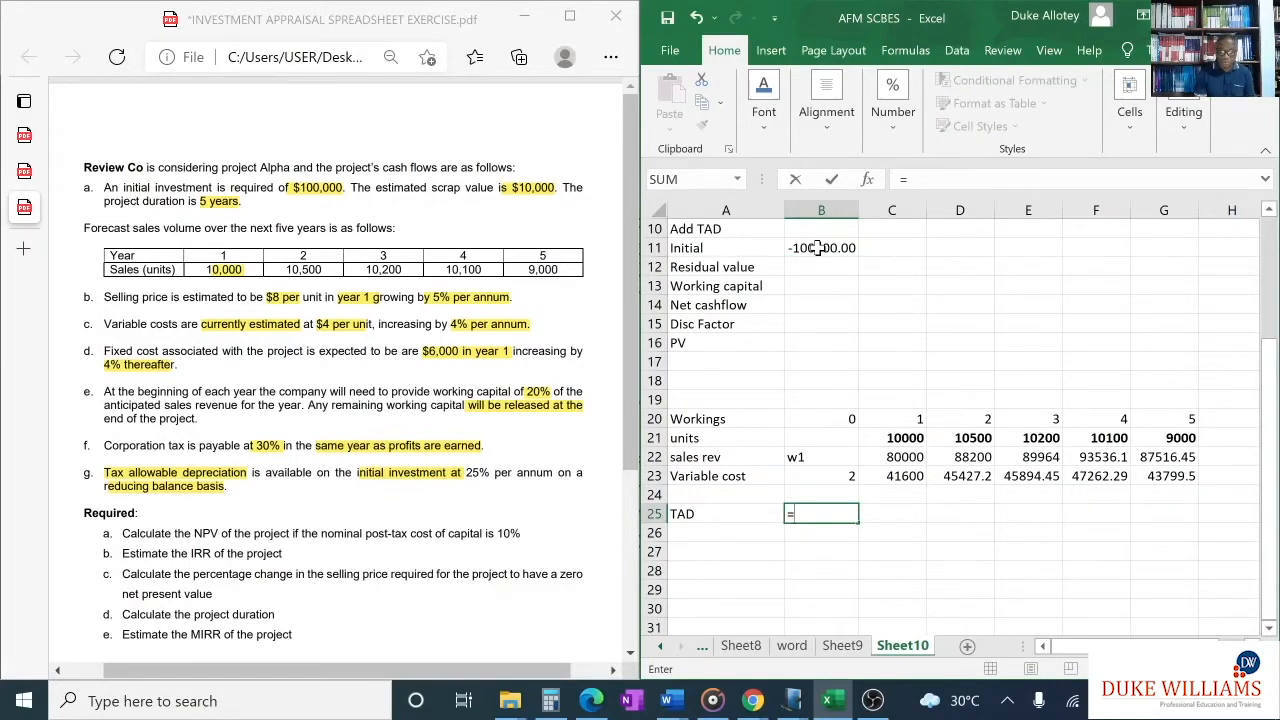
type("-")
left_click(818, 248)
key("Return")
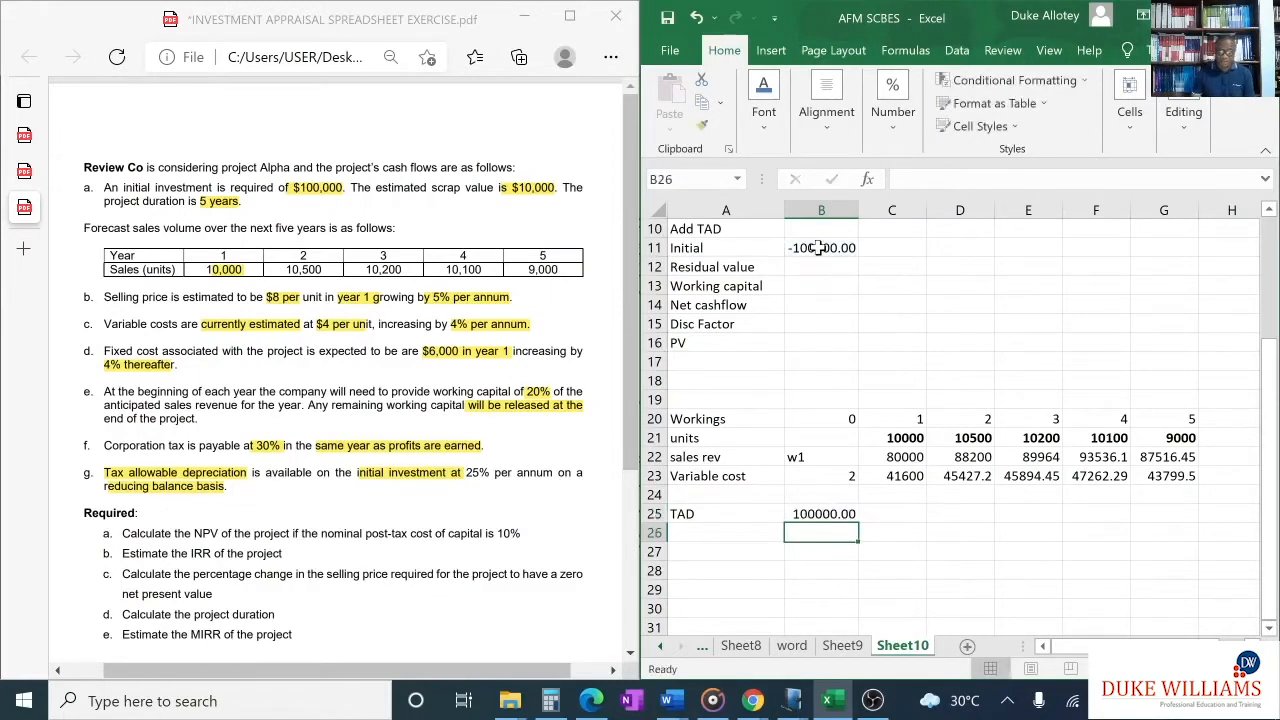
- Calculate the year 1 TAD in C25 with the formula =0.25*B25
left_click(899, 513)
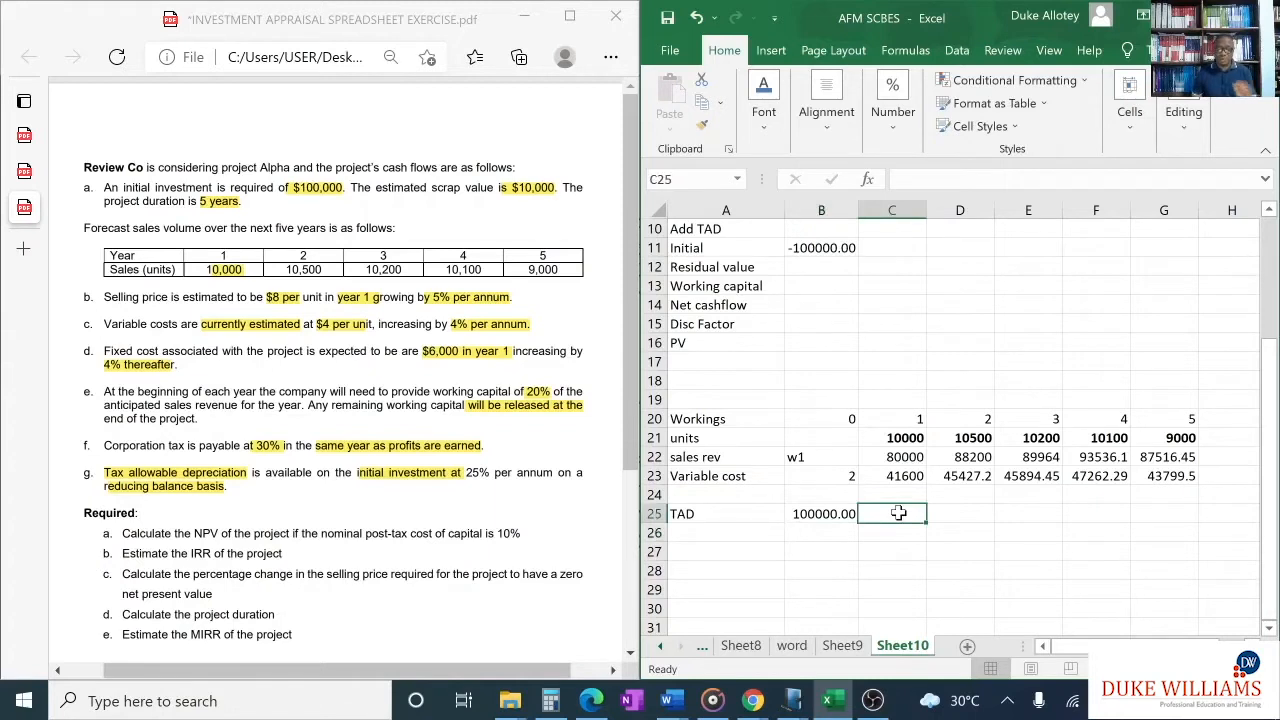
type("=")
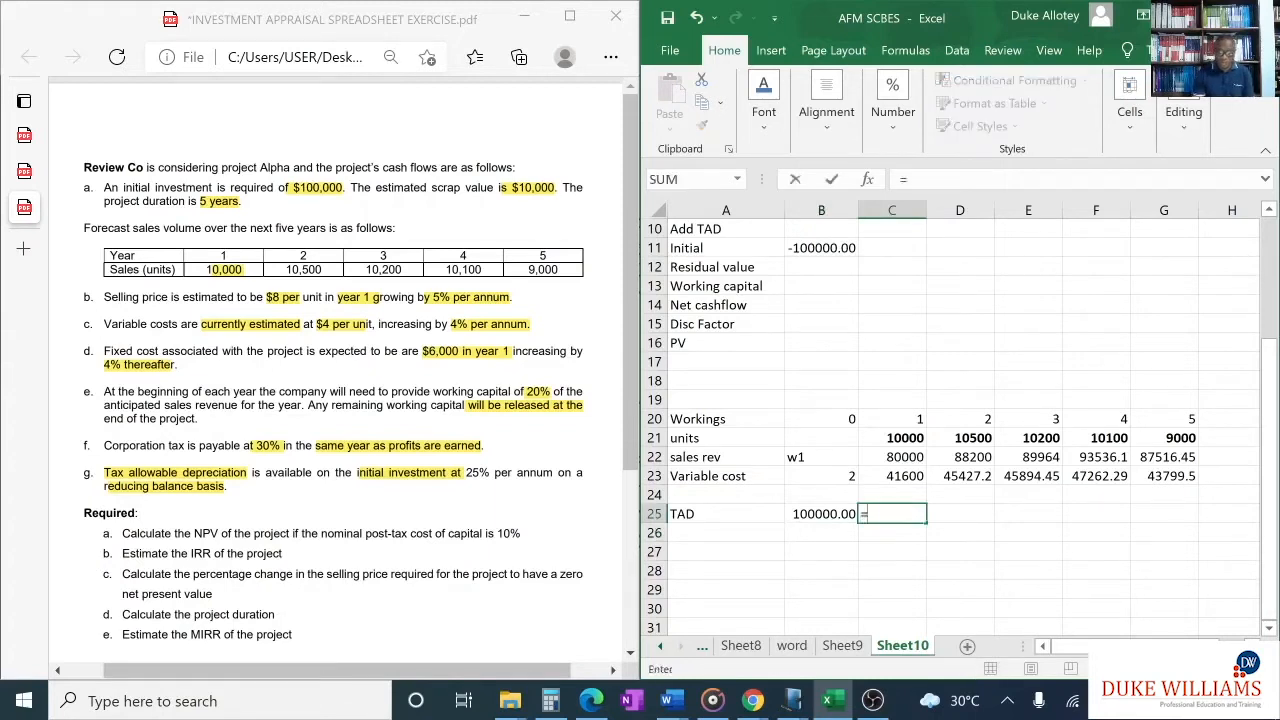
type("0.25")
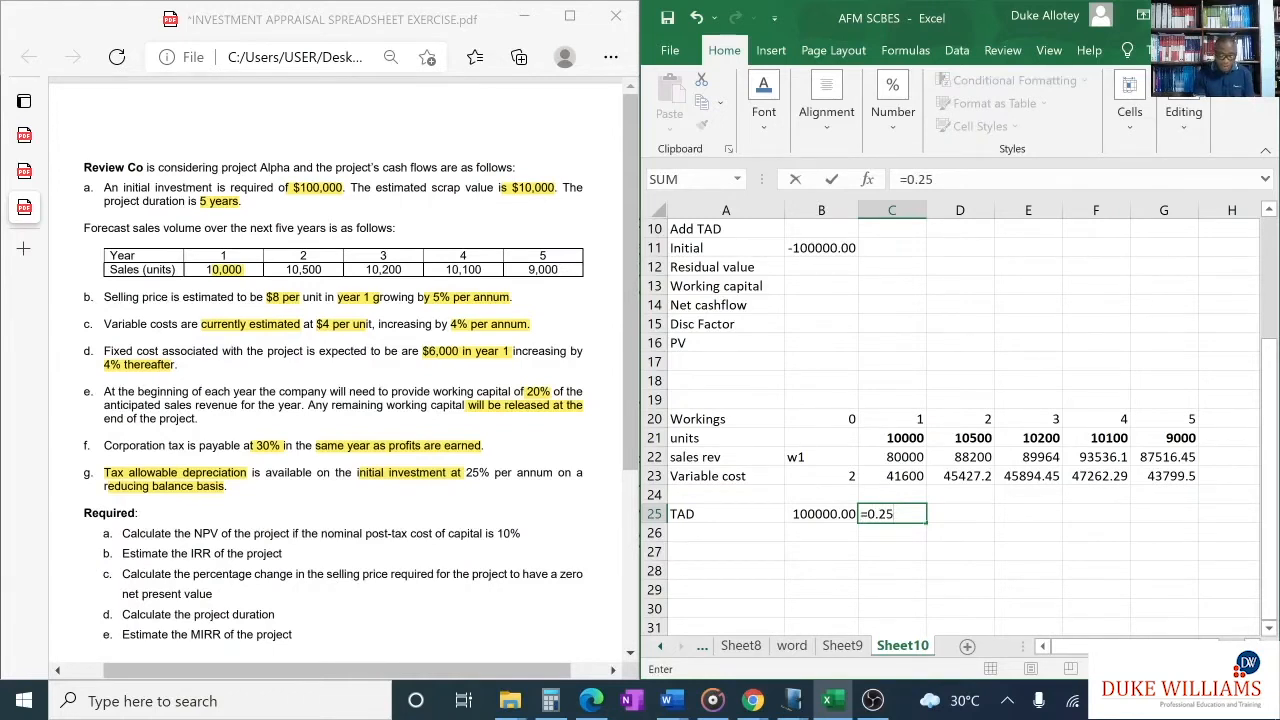
type("*")
left_click(825, 515)
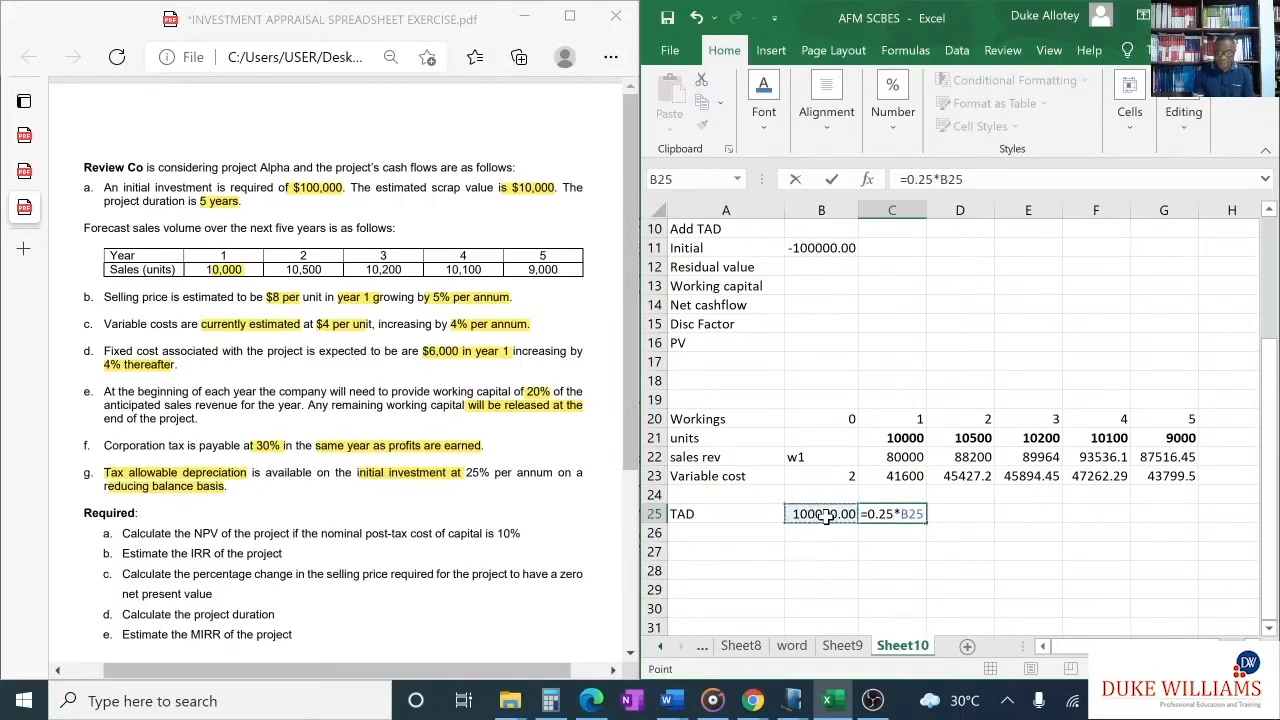
key("Return")
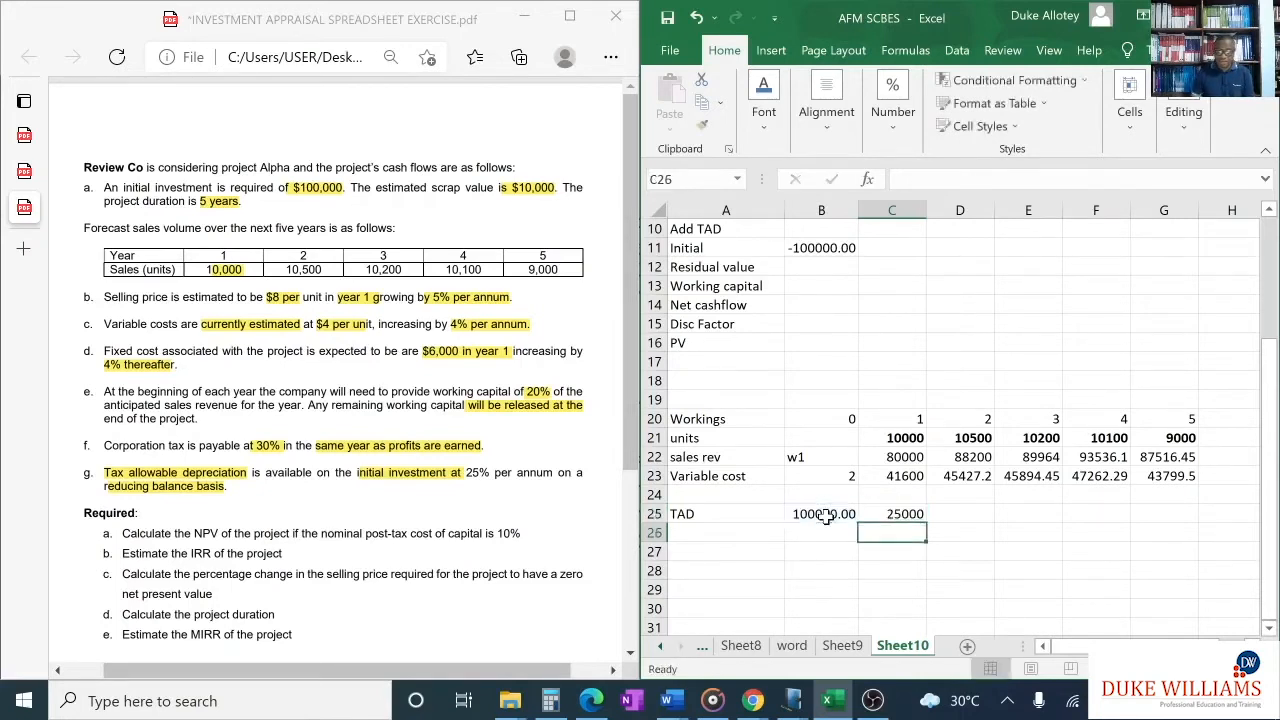
- Calculate the year 2 TAD in D25 as =0.75*C25 and fill the formula across to year 4 in F25
left_click(957, 514)
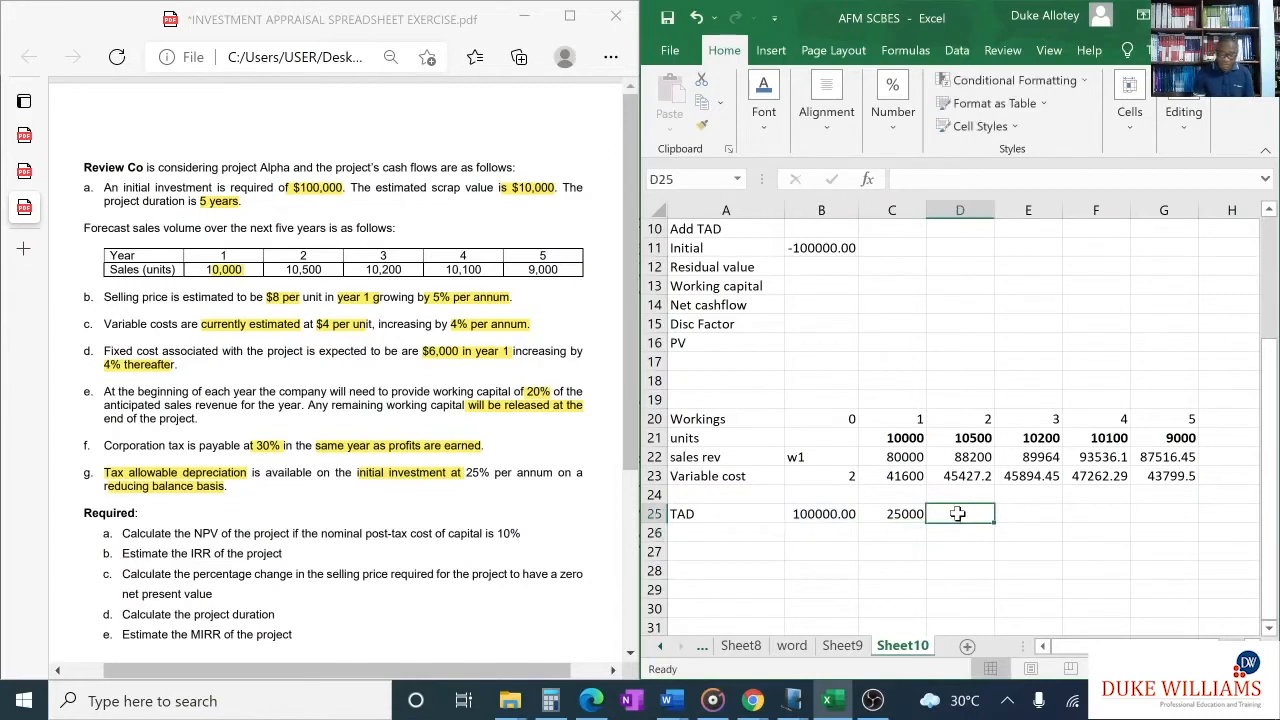
type("=")
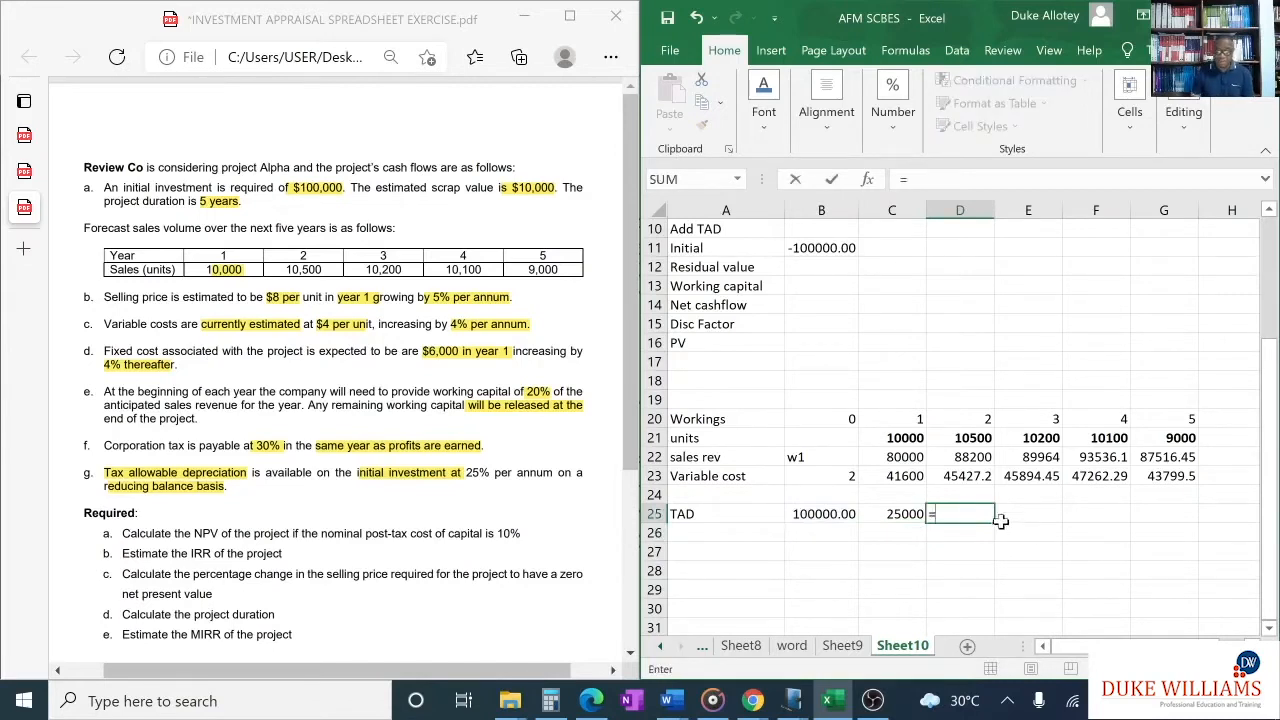
type("0.75")
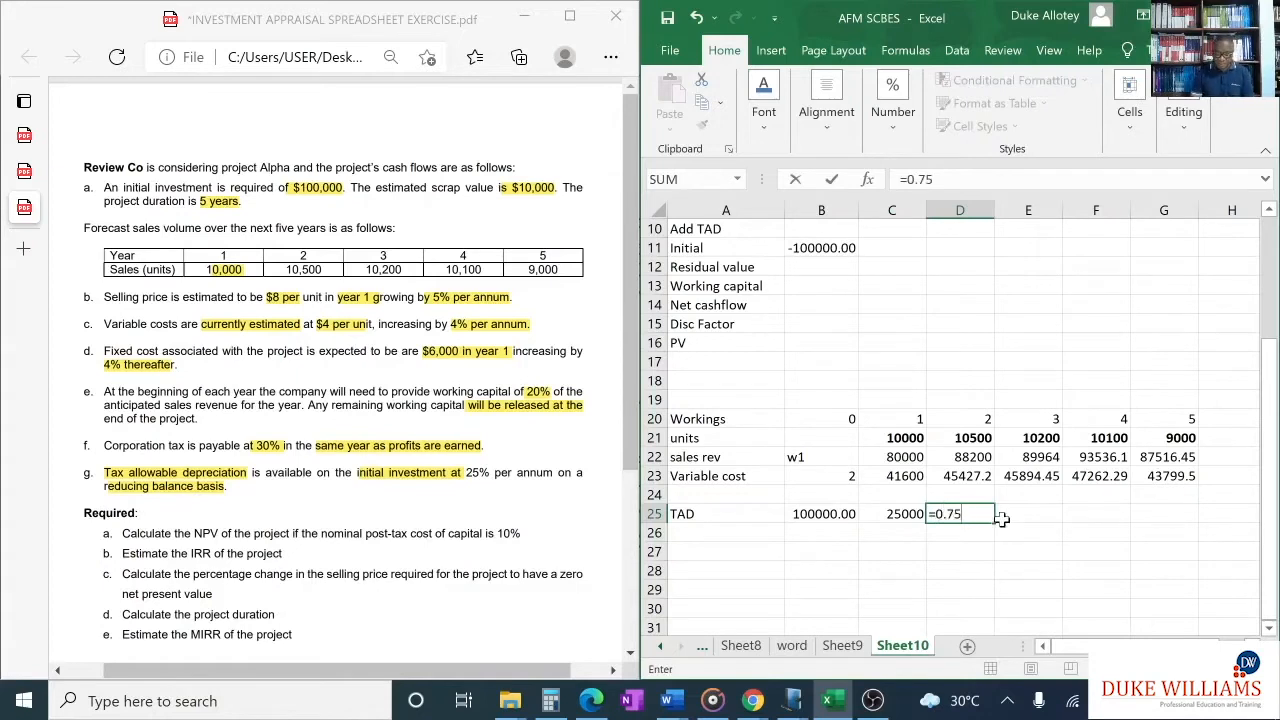
type("*")
left_click(900, 516)
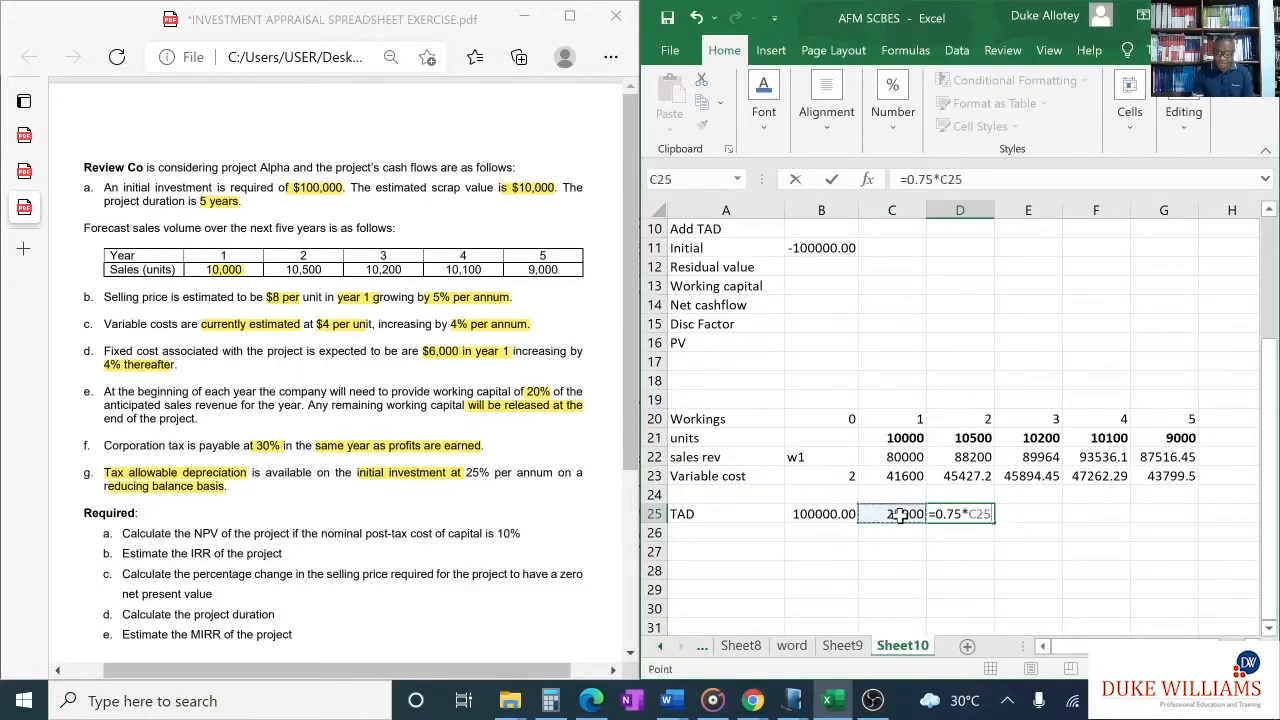
key("Return")
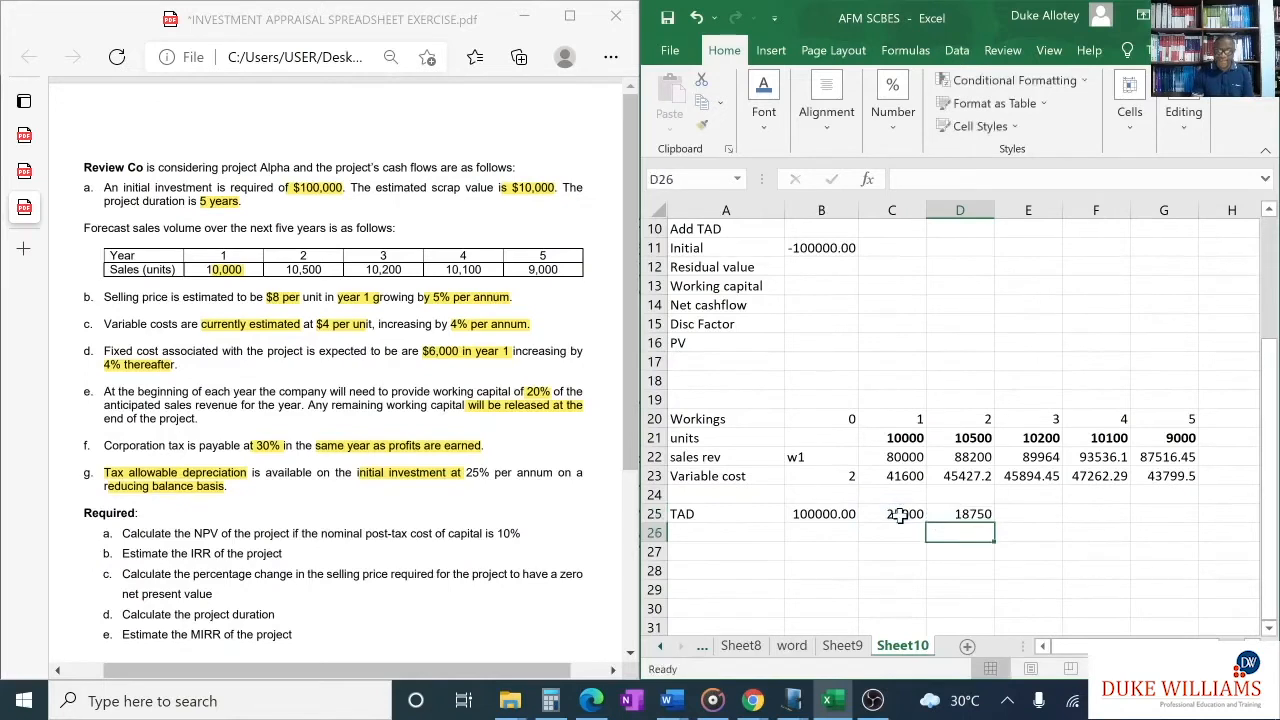
left_click(962, 518)
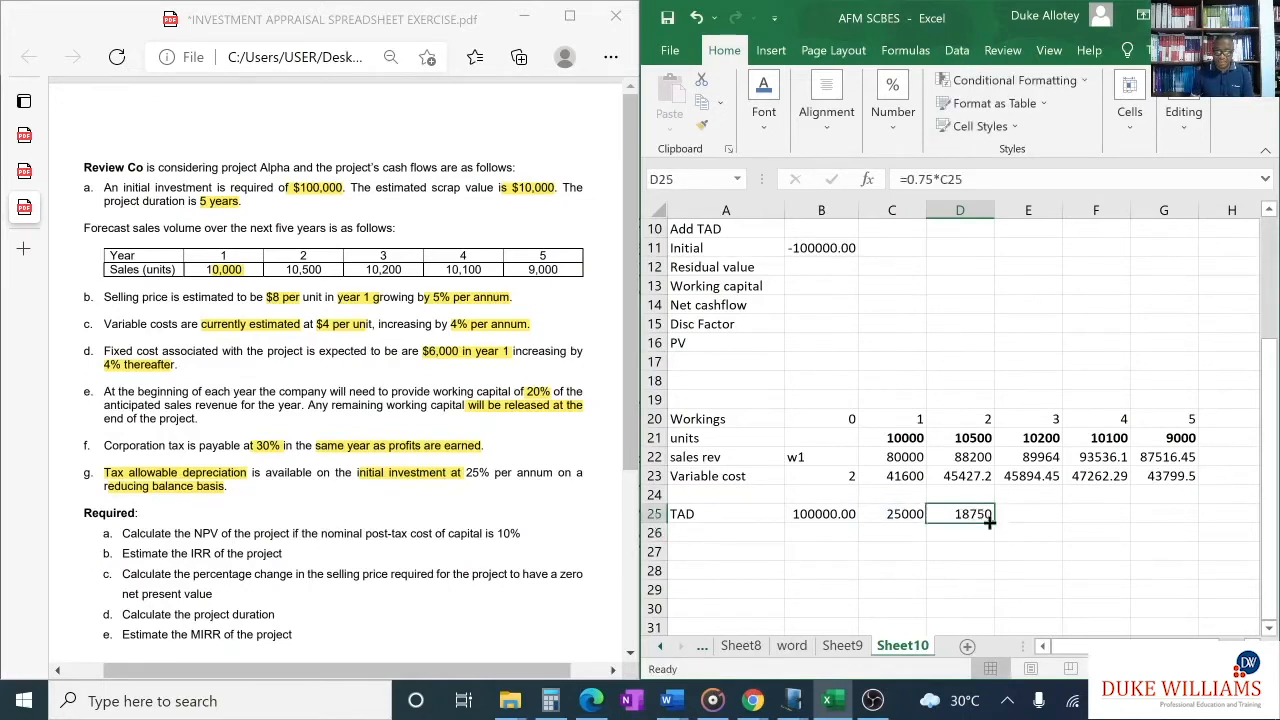
left_click_drag(992, 519, 1122, 518)
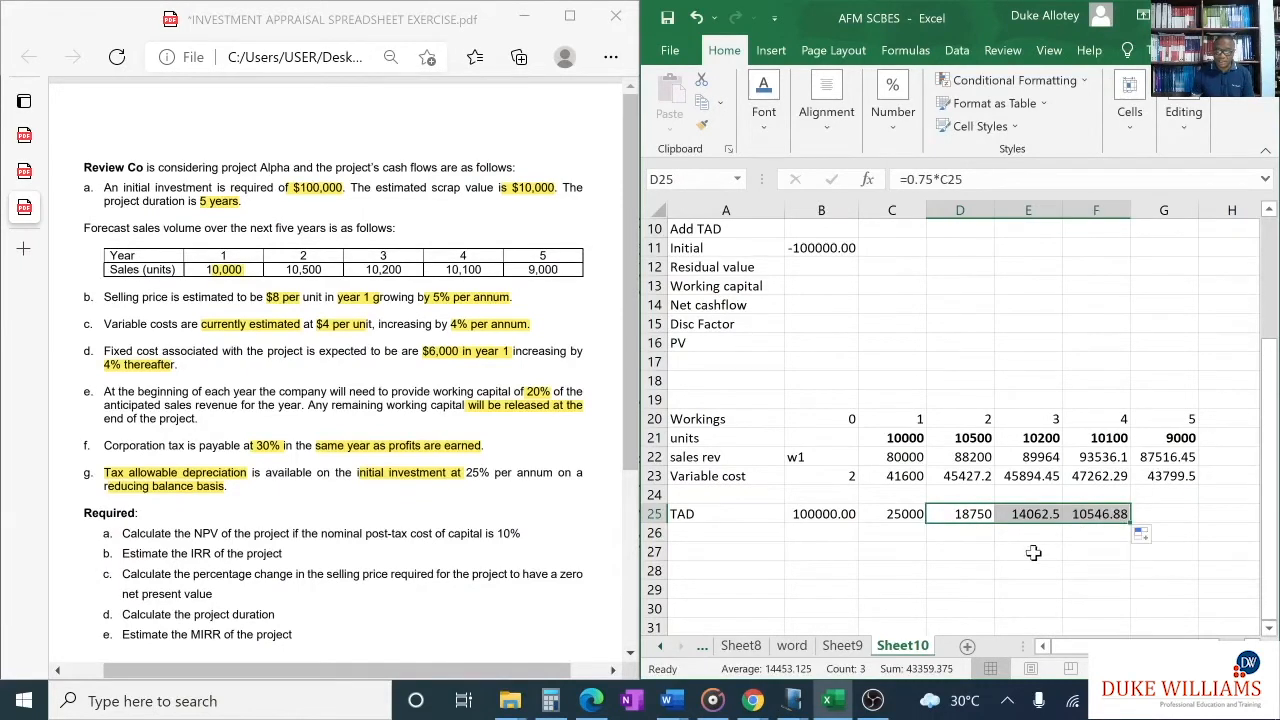
- In the Note1 Windows Journal page, turn the minus before 90,000 into a plus and circle 100,000 and 10,000 in red
left_click(1176, 517)
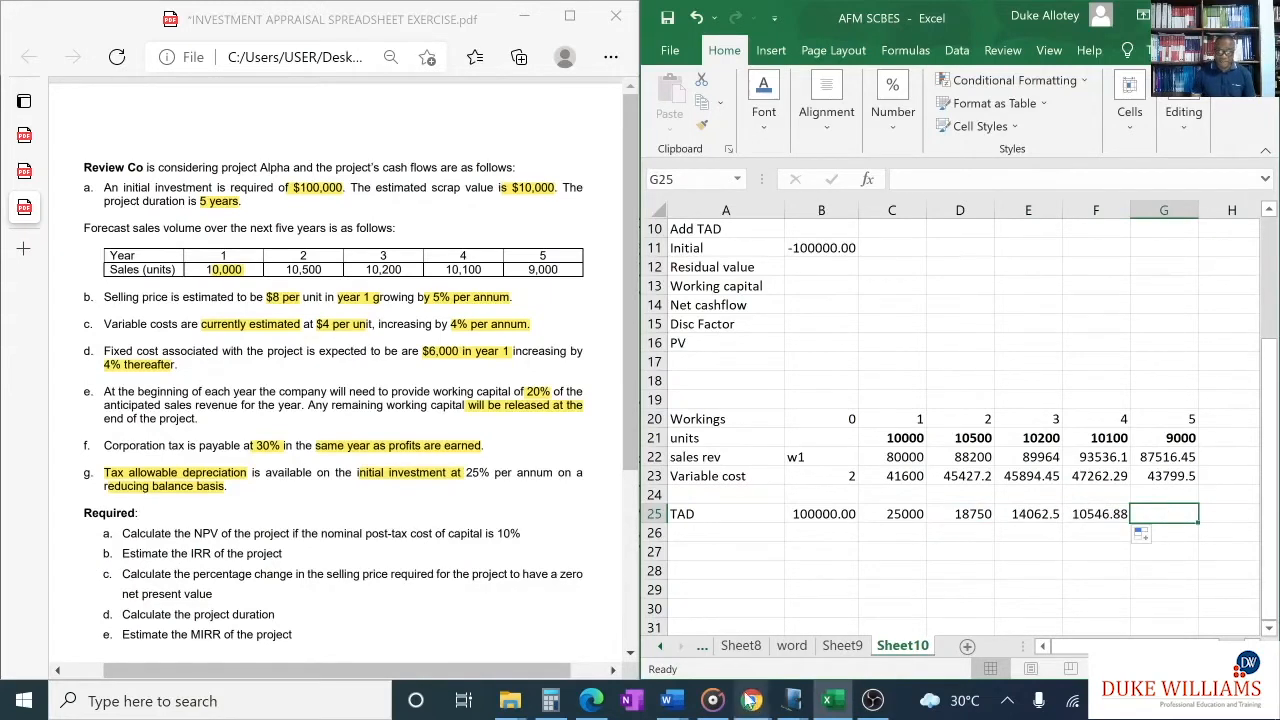
mouse_move(792, 703)
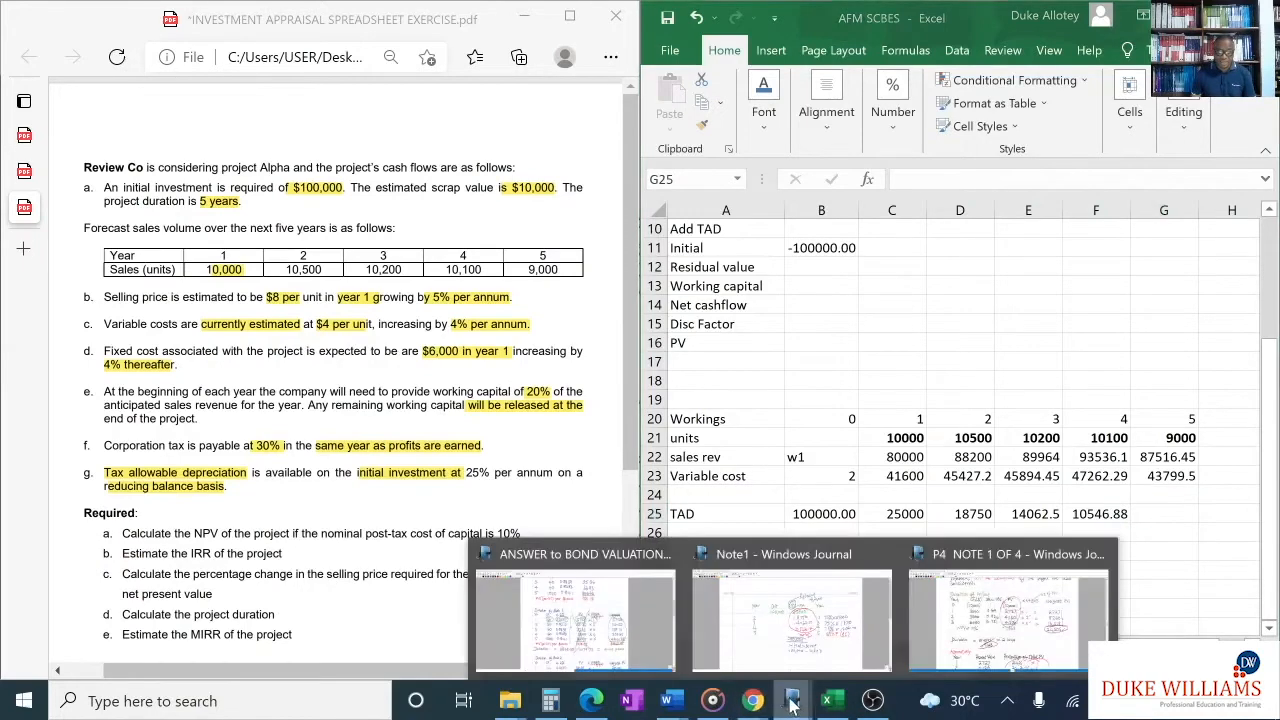
left_click(796, 645)
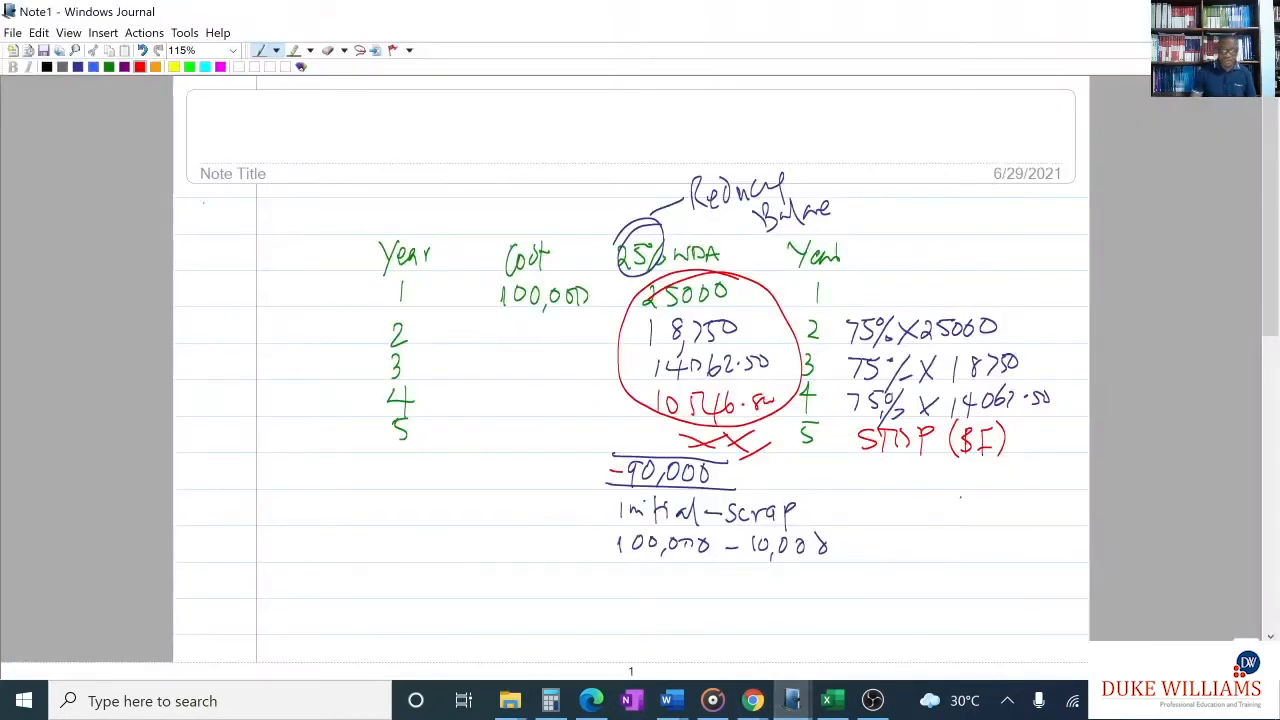
left_click_drag(616, 464, 616, 481)
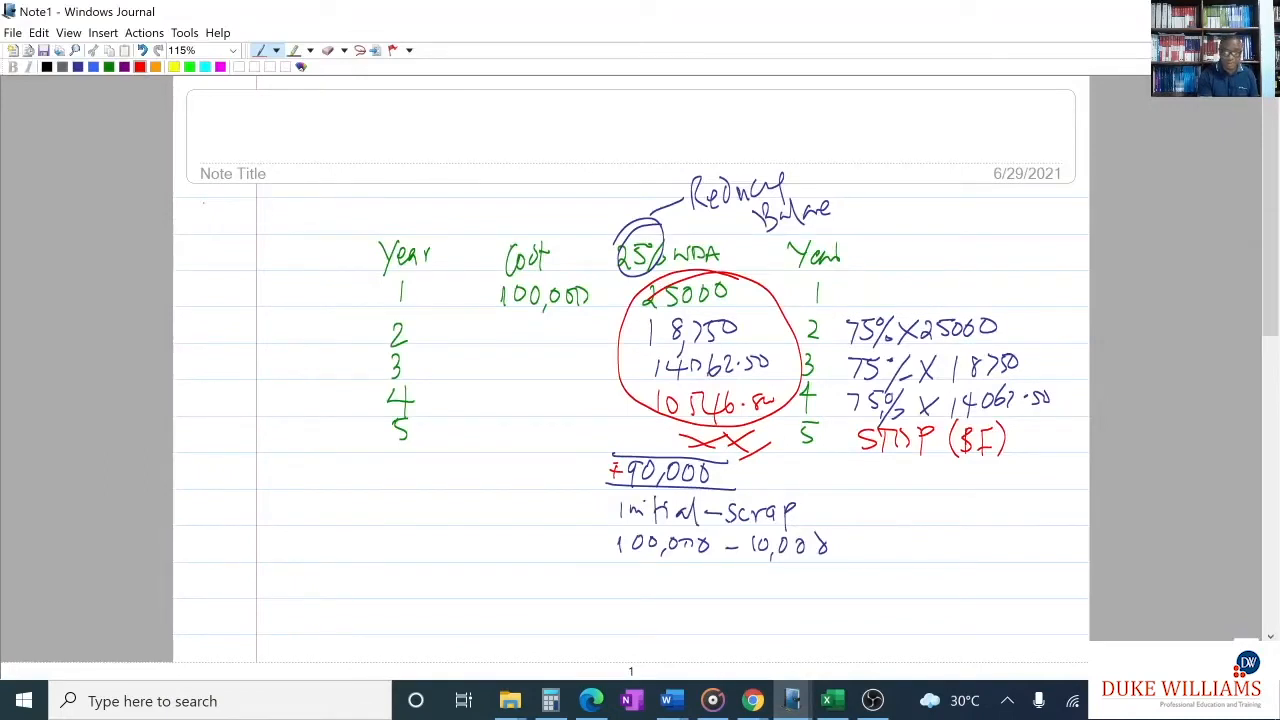
mouse_move(664, 514)
left_mouse_down()
mouse_move(604, 531)
mouse_move(645, 515)
left_mouse_up()
mouse_move(843, 545)
left_mouse_down()
mouse_move(745, 534)
mouse_move(783, 518)
left_mouse_up()
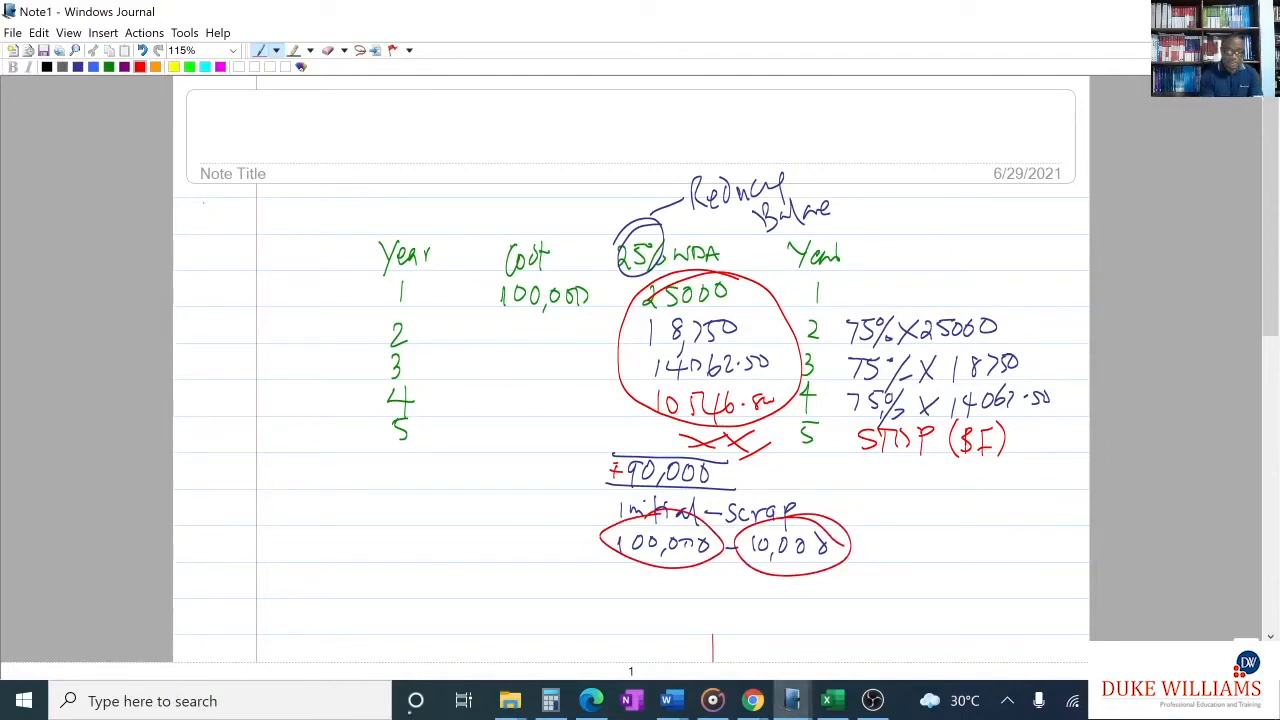
- Write the year 5 balancing working in red below the circled figures: 90 minus the bracketed sum of the year 1 to 4 allowances
left_click_drag(437, 568, 425, 600)
mouse_move(458, 562)
left_mouse_down()
mouse_move(540, 577)
mouse_move(549, 612)
mouse_move(604, 580)
mouse_move(698, 568)
mouse_move(706, 598)
left_mouse_up()
mouse_move(692, 582)
left_mouse_down()
mouse_move(736, 572)
mouse_move(734, 606)
left_mouse_up()
left_click_drag(770, 564, 768, 566)
mouse_move(778, 566)
left_mouse_down()
mouse_move(792, 570)
mouse_move(792, 596)
left_mouse_up()
mouse_move(800, 566)
left_mouse_down()
mouse_move(806, 594)
mouse_move(818, 588)
left_mouse_up()
left_click_drag(832, 568, 858, 598)
left_click_drag(850, 584, 918, 590)
mouse_move(914, 564)
left_mouse_down()
mouse_move(912, 608)
mouse_move(930, 572)
left_mouse_up()
left_click_drag(954, 560, 952, 590)
left_click_drag(962, 566, 976, 588)
mouse_move(996, 560)
left_mouse_down()
mouse_move(990, 590)
mouse_move(1004, 576)
left_mouse_up()
mouse_move(1010, 564)
left_mouse_down()
mouse_move(1012, 604)
mouse_move(1044, 594)
left_mouse_up()
mouse_move(1048, 566)
left_mouse_down()
mouse_move(1052, 610)
mouse_move(1062, 592)
left_mouse_up()
left_click_drag(1076, 574, 1069, 603)
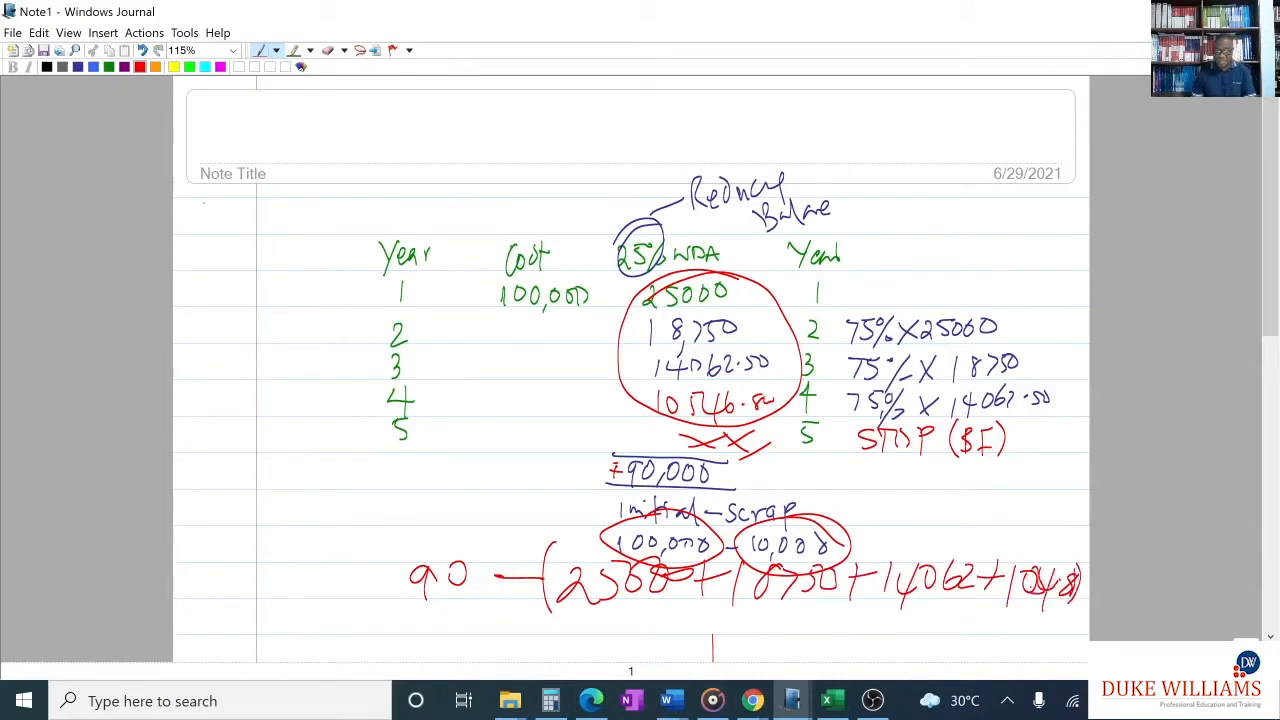
- Switch to the Excel workbook with the exercise PDF alongside and start the year 5 TAD formula in G25
left_click(836, 707)
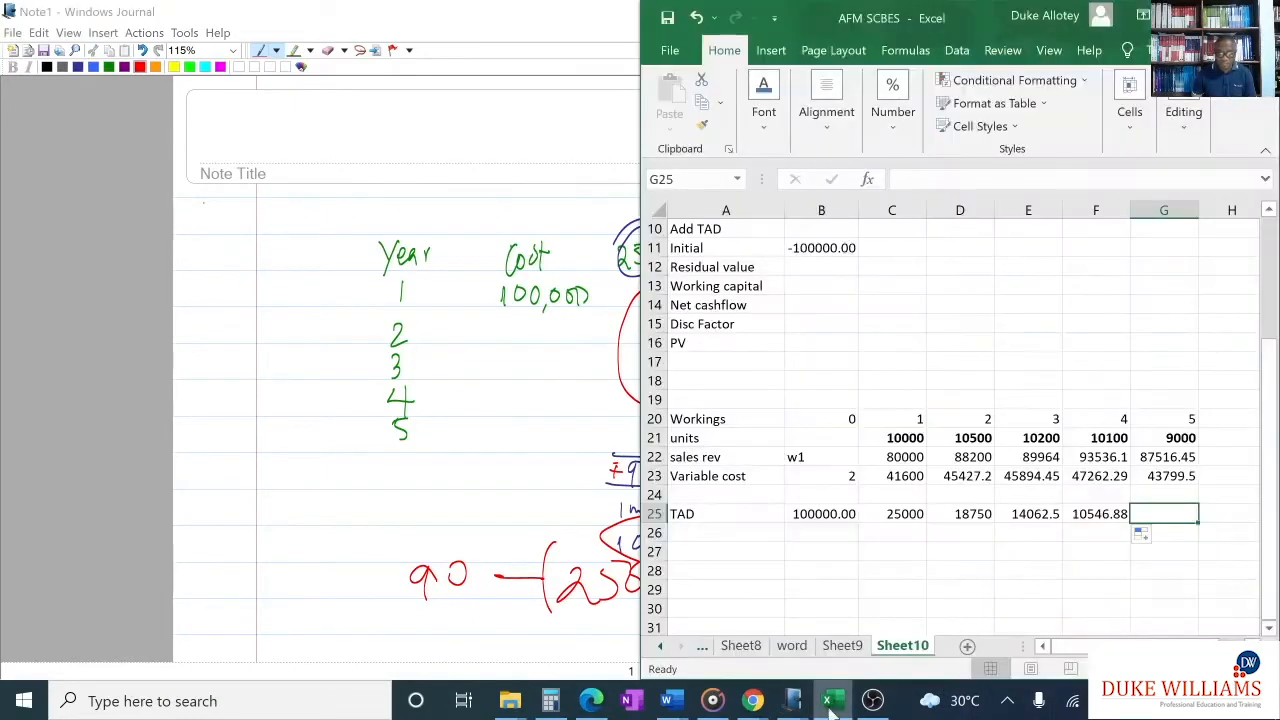
left_click(591, 701)
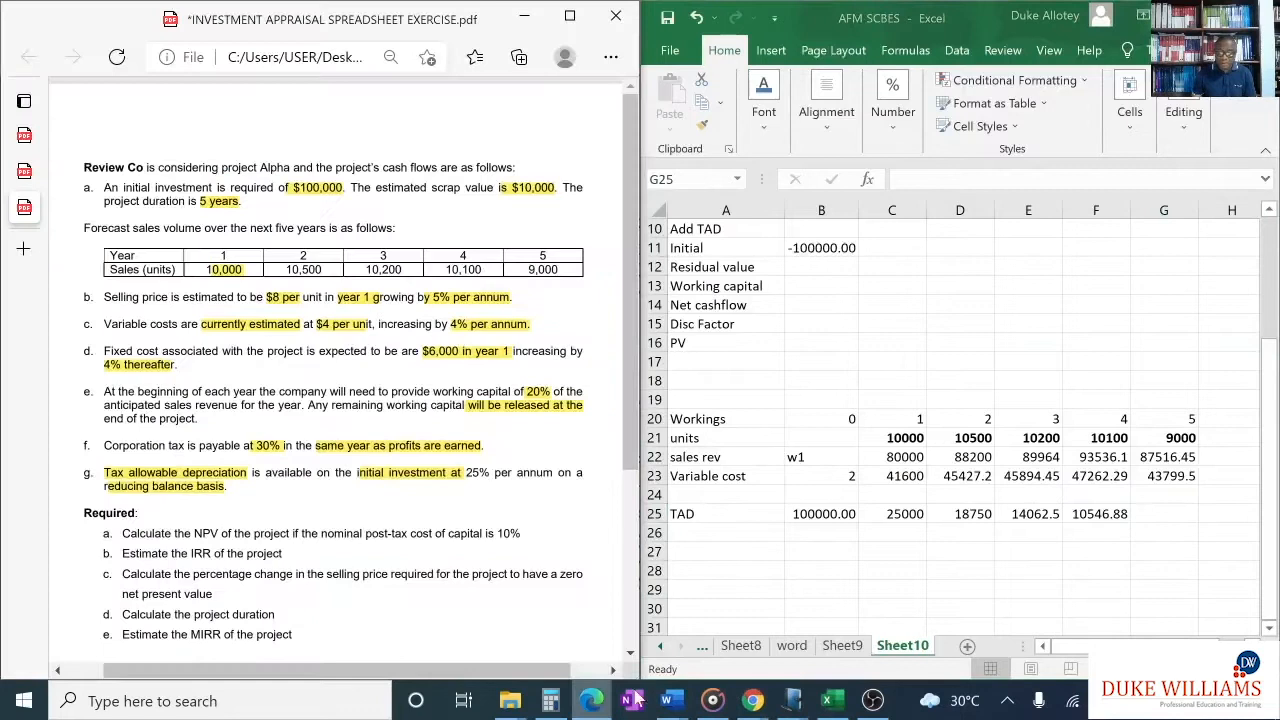
left_click(1165, 510)
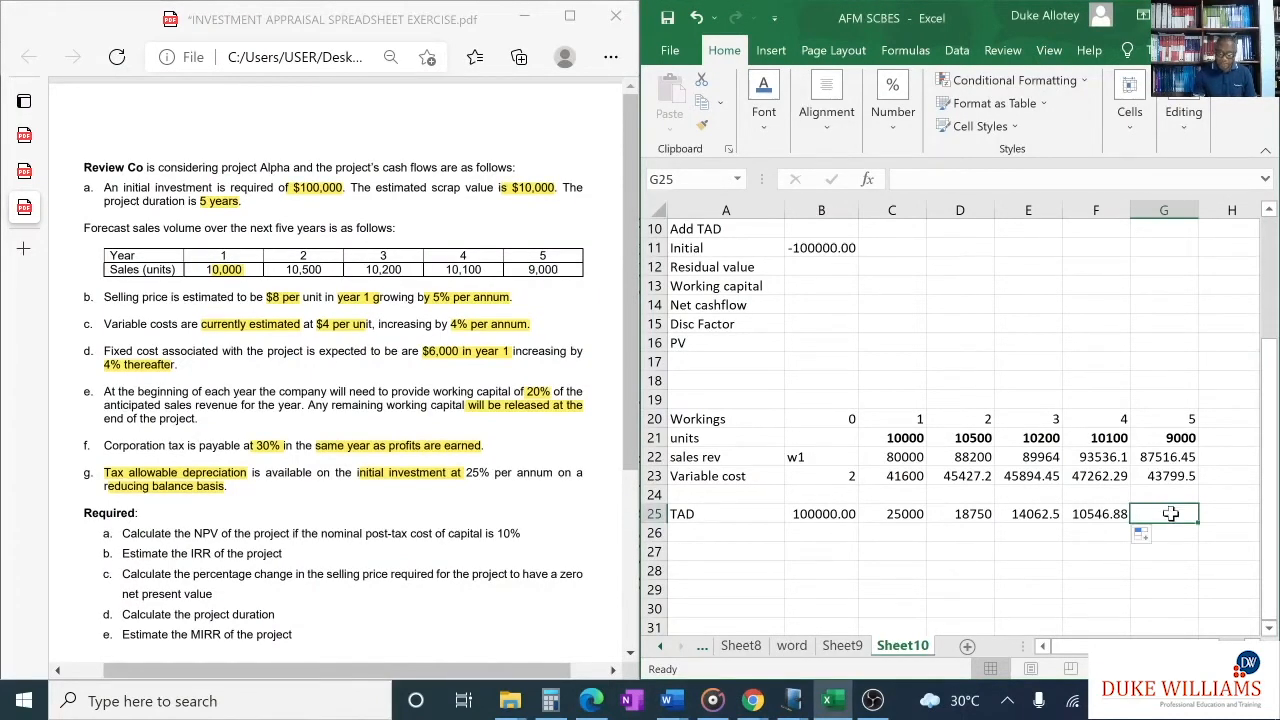
type("=")
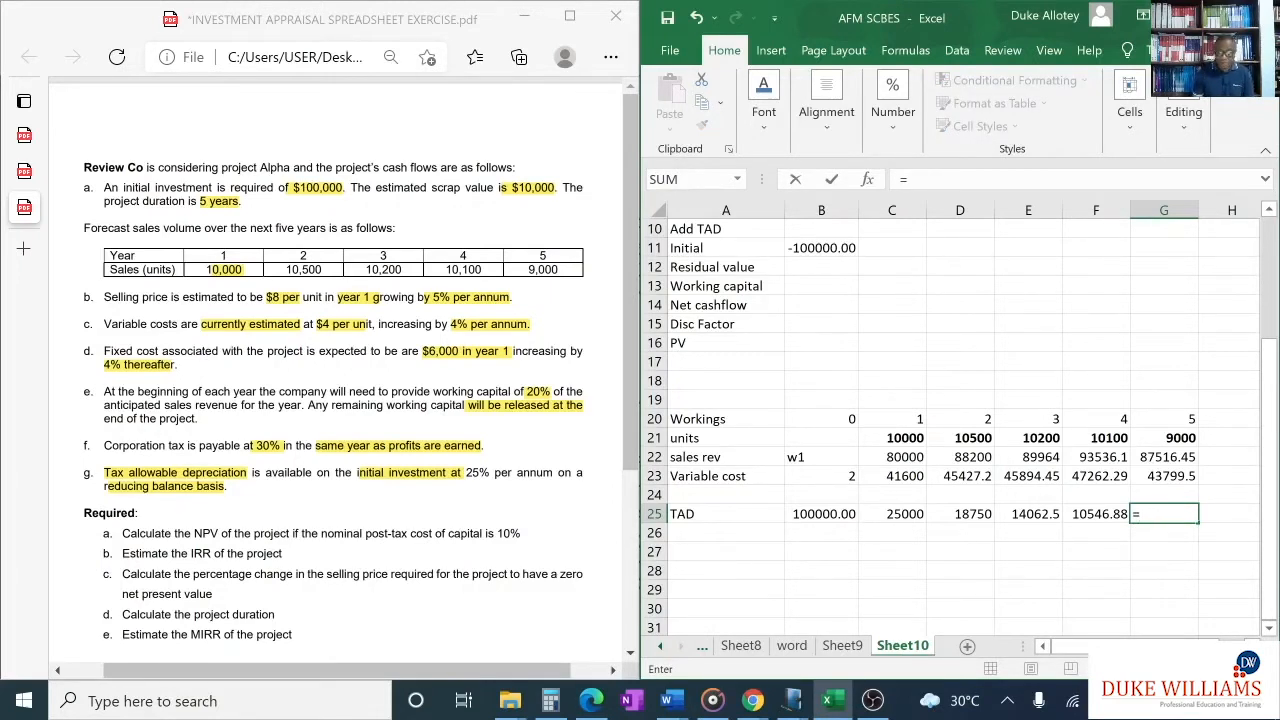
- Try to build the year 5 TAD in G25 as B25-10000 minus the SUM of C25:F25
left_click(800, 514)
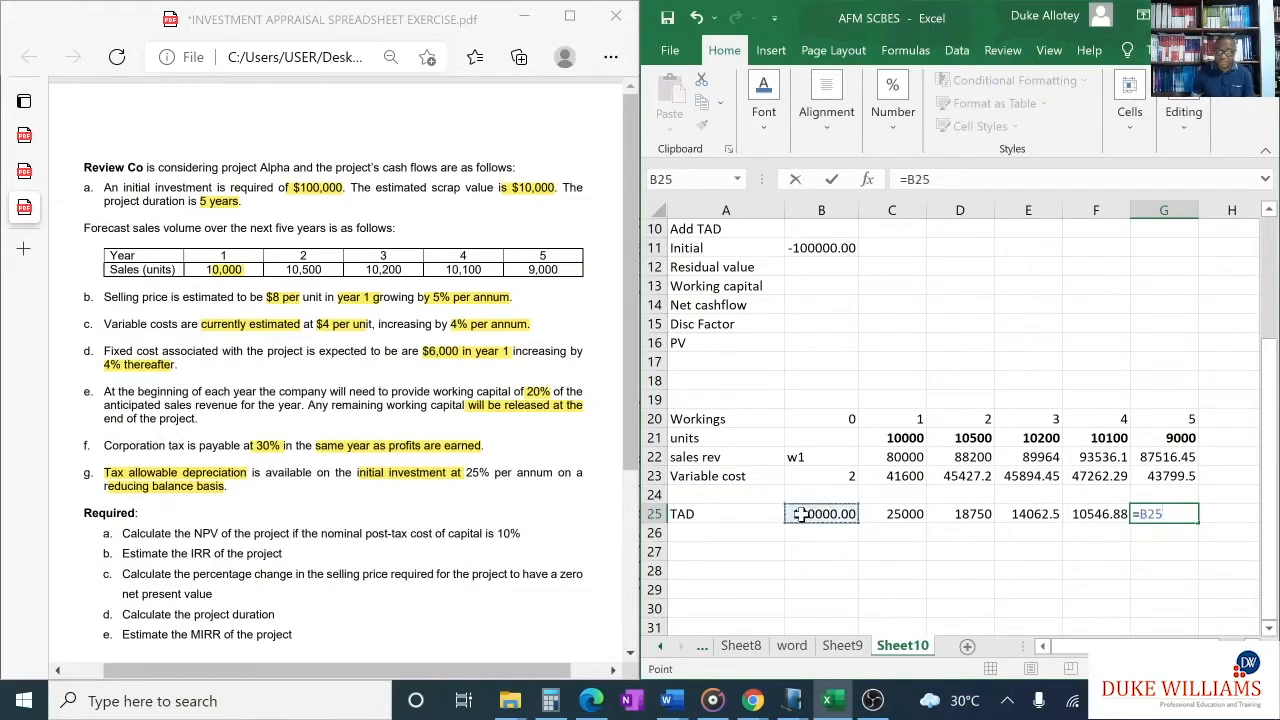
type("-")
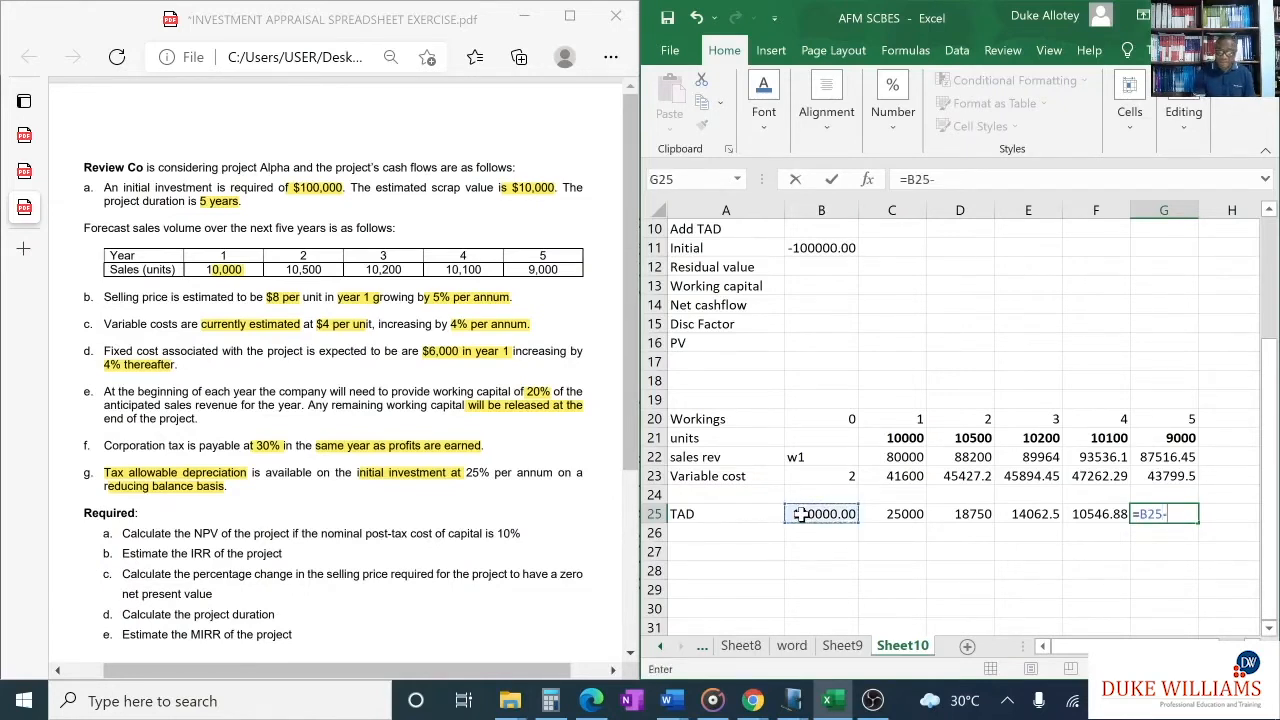
type("10000")
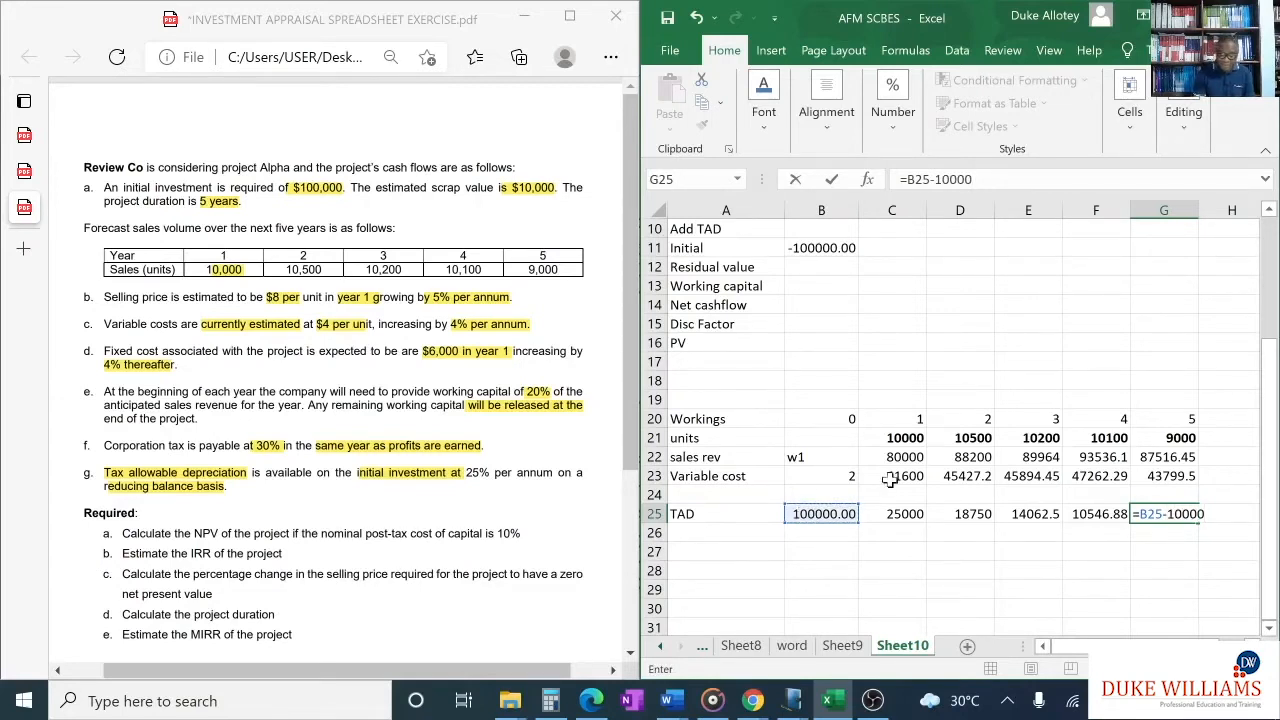
type("-SUM")
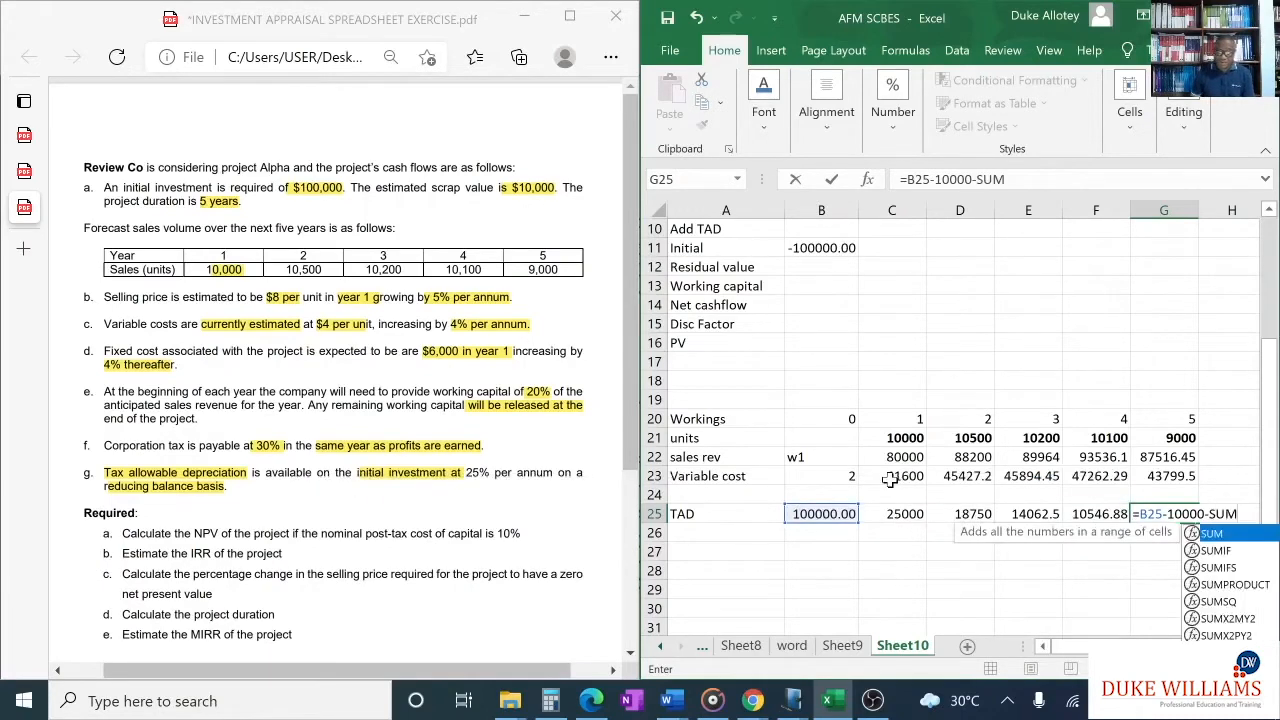
left_click_drag(905, 516, 1097, 514)
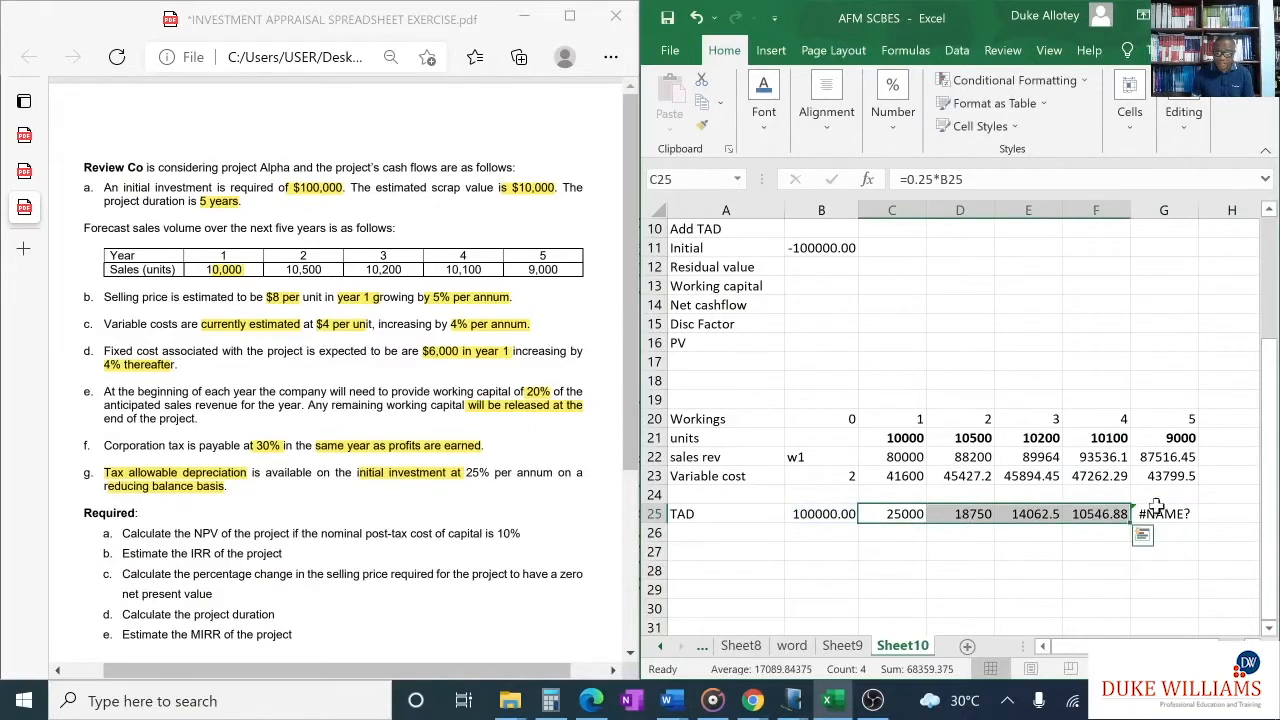
- Try to complete the G25 formula as =B25-10000-SUM(C25:F25 without its closing bracket, declining the suggested correction
left_click(1160, 514)
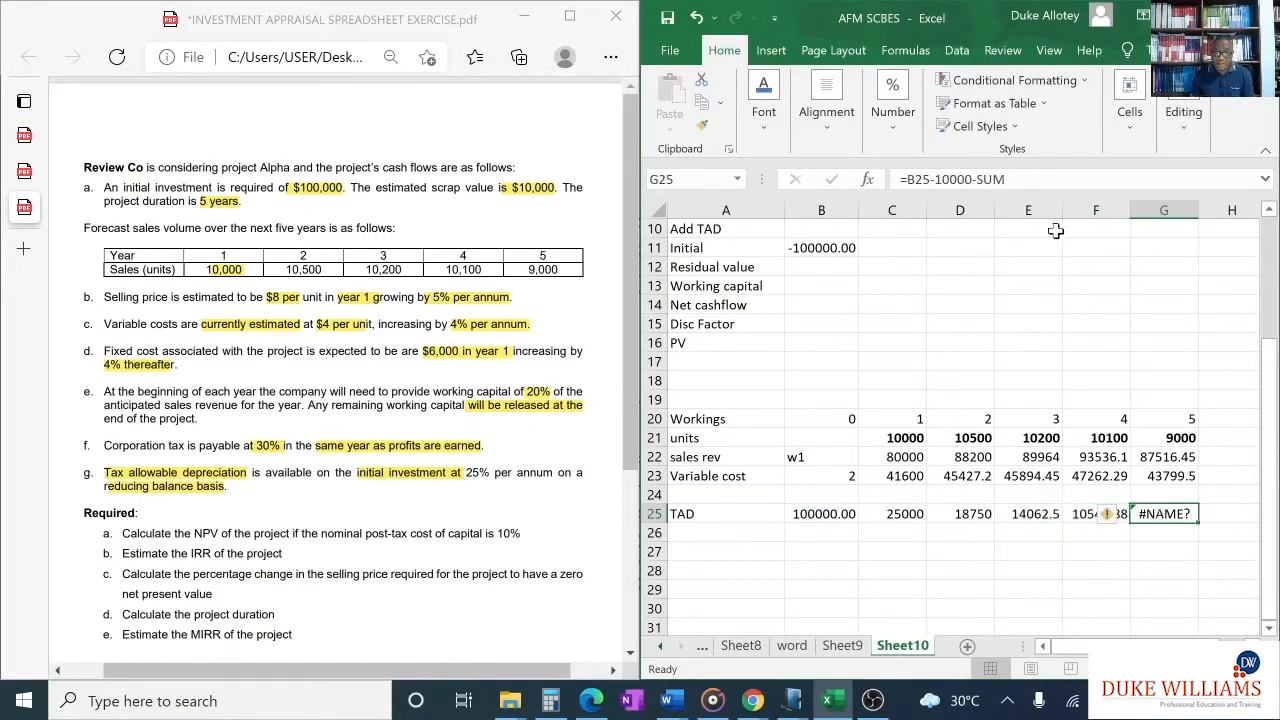
key("F2")
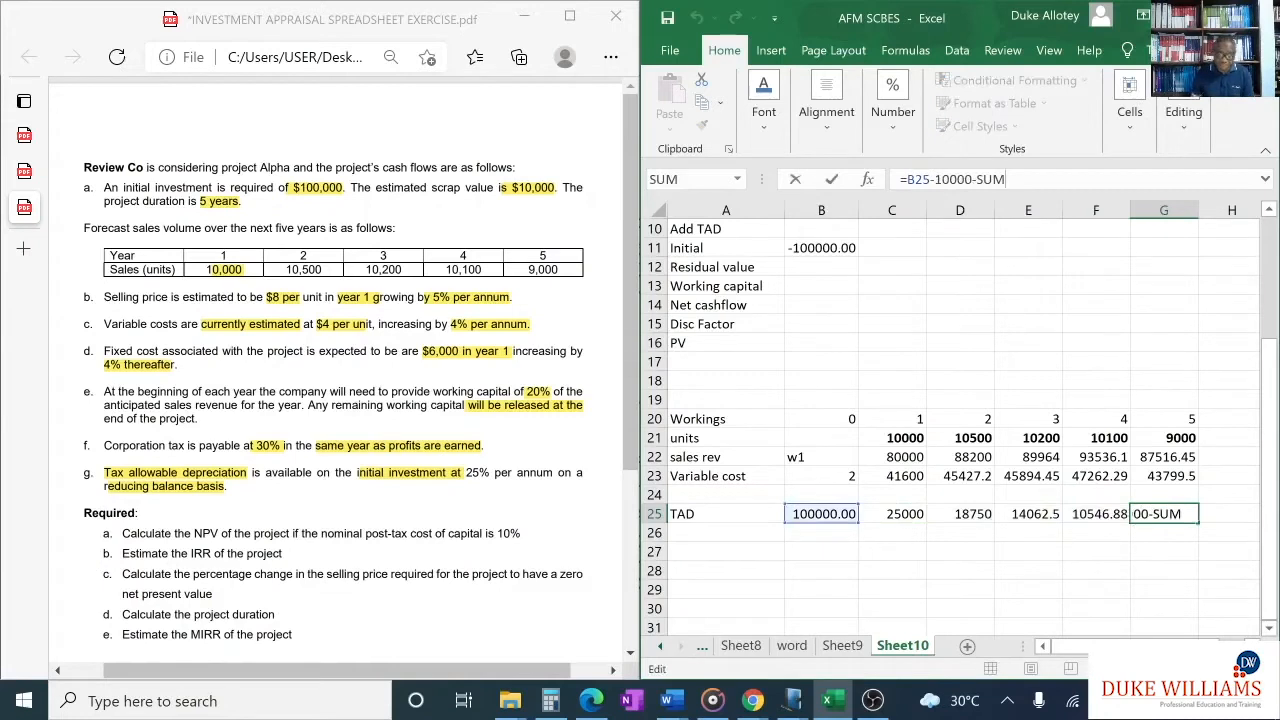
type("(")
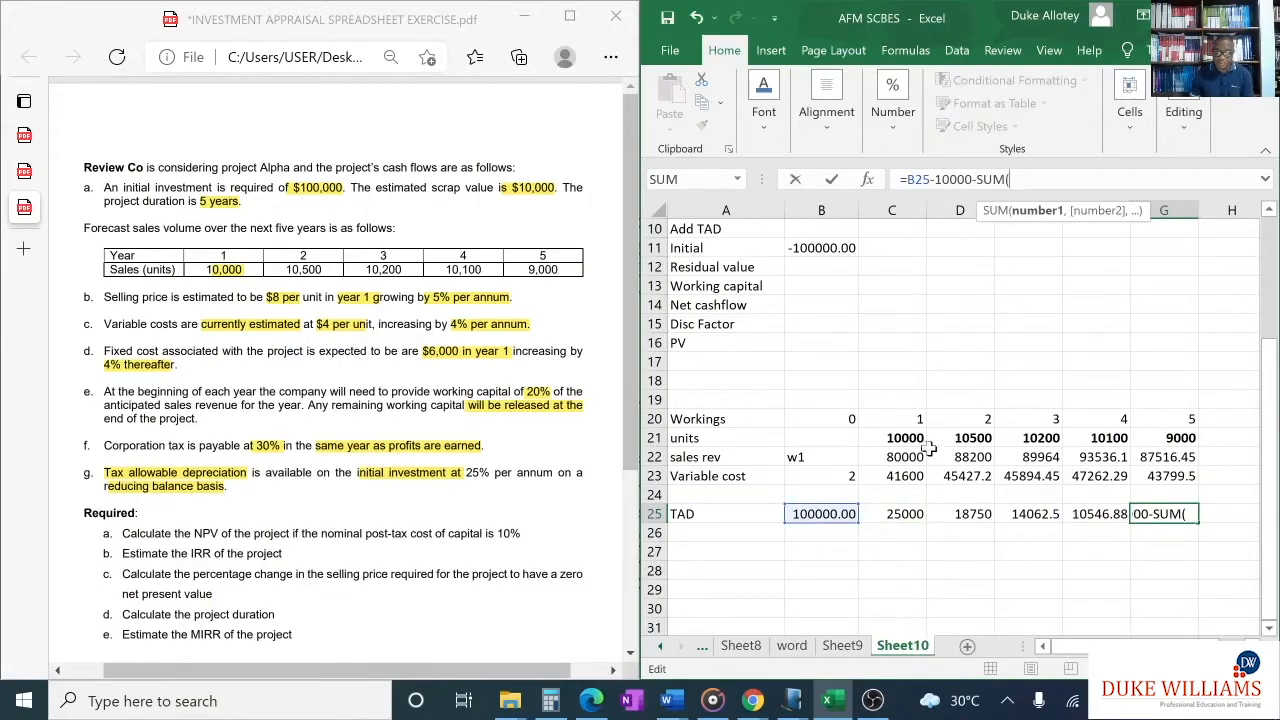
left_click_drag(903, 514, 1103, 514)
key("Return")
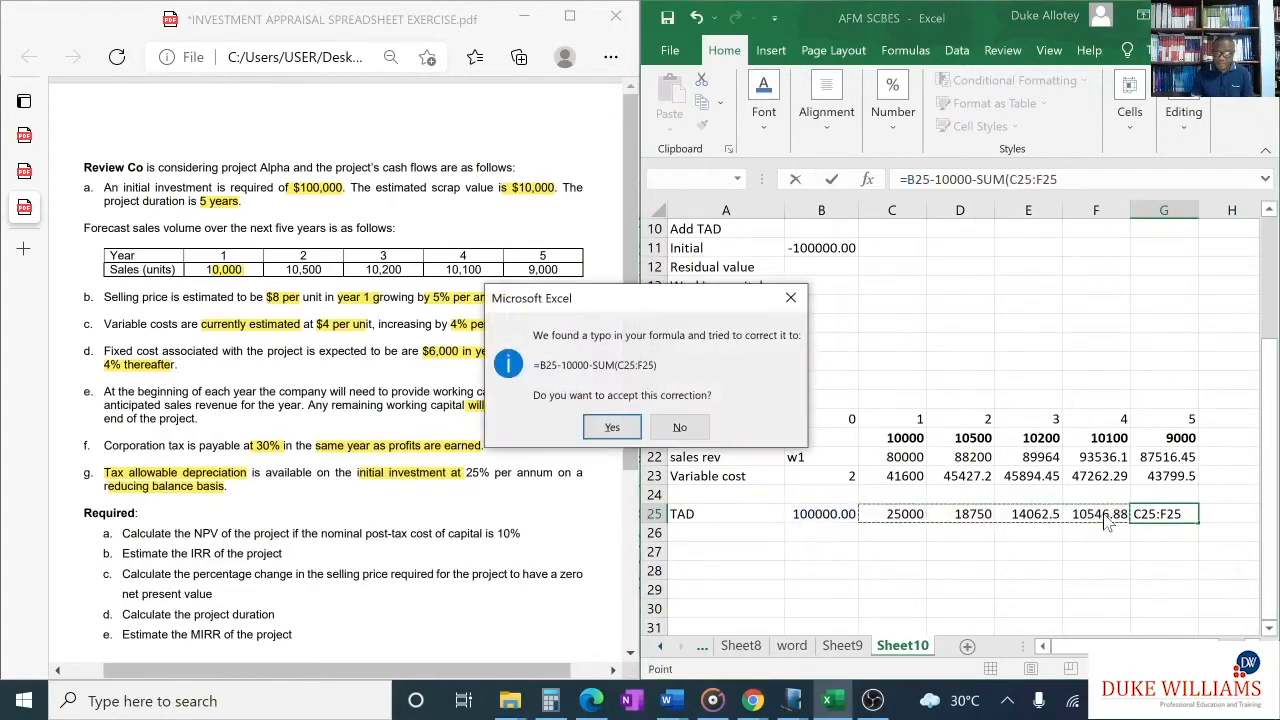
left_click(679, 430)
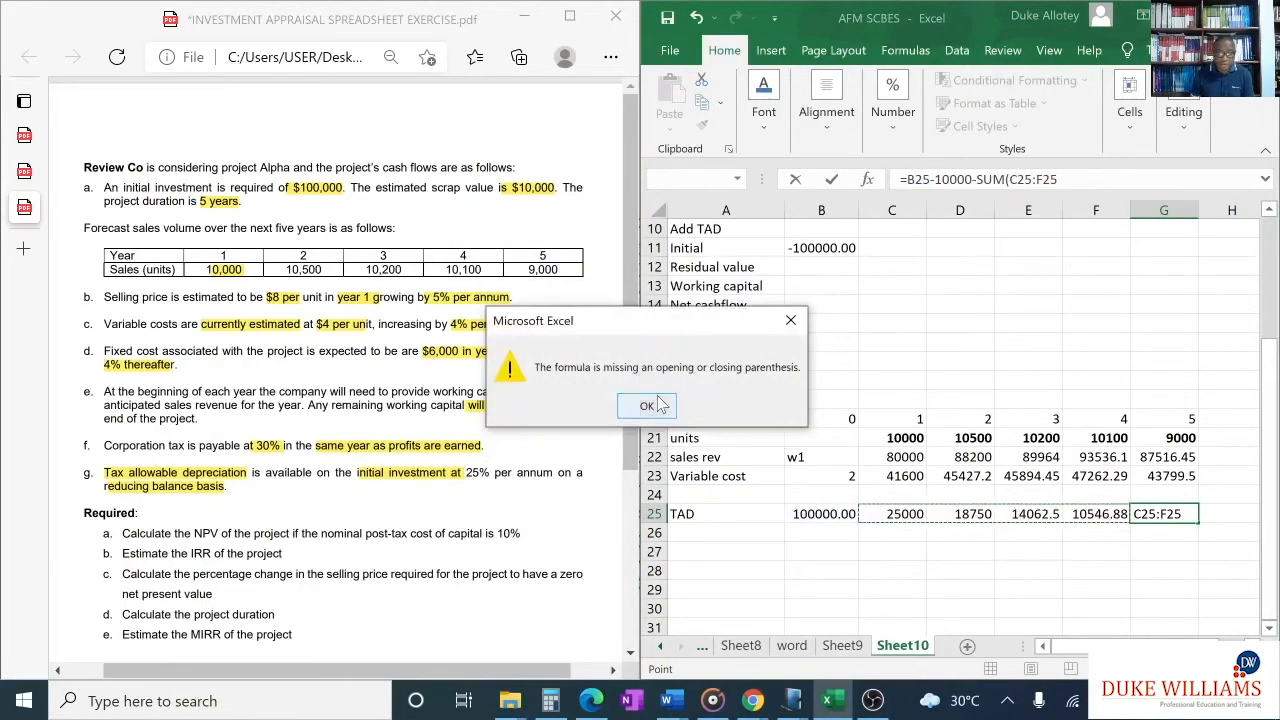
left_click(647, 404)
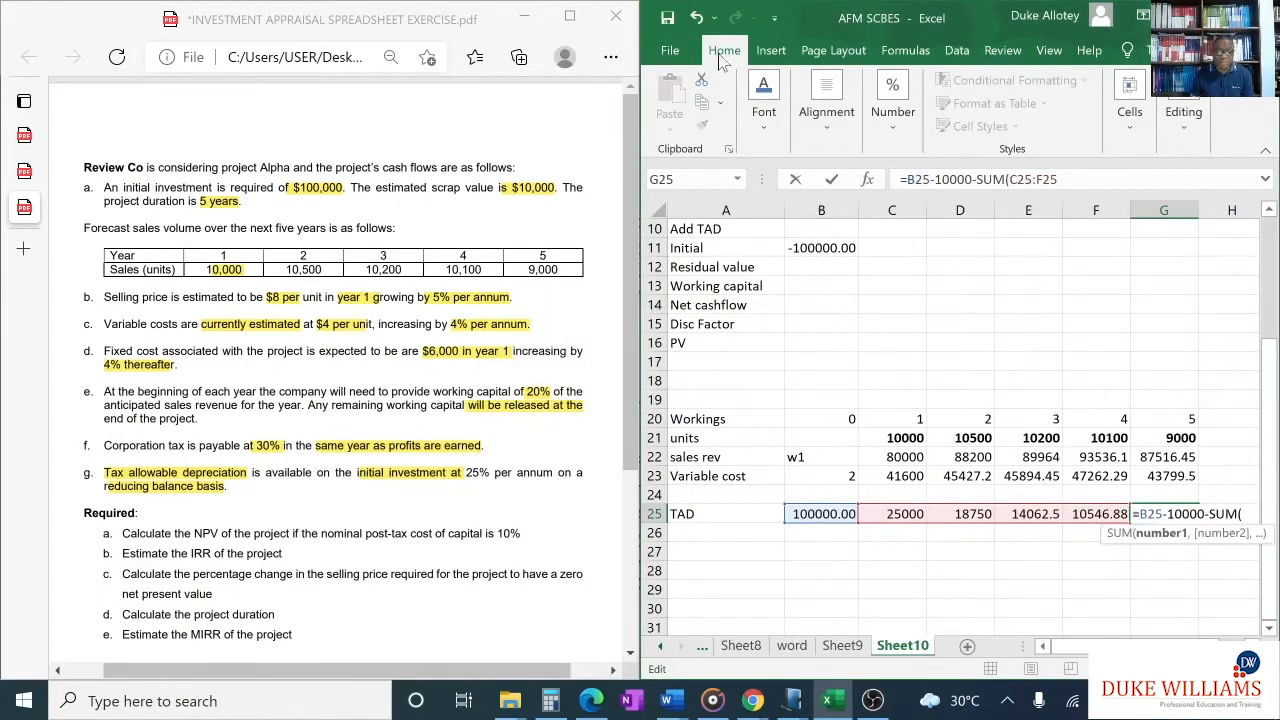
- Undo the last range edit in G25 and try the bracketed form =(B25-10000)-SUM(C25:E25
left_click(699, 20)
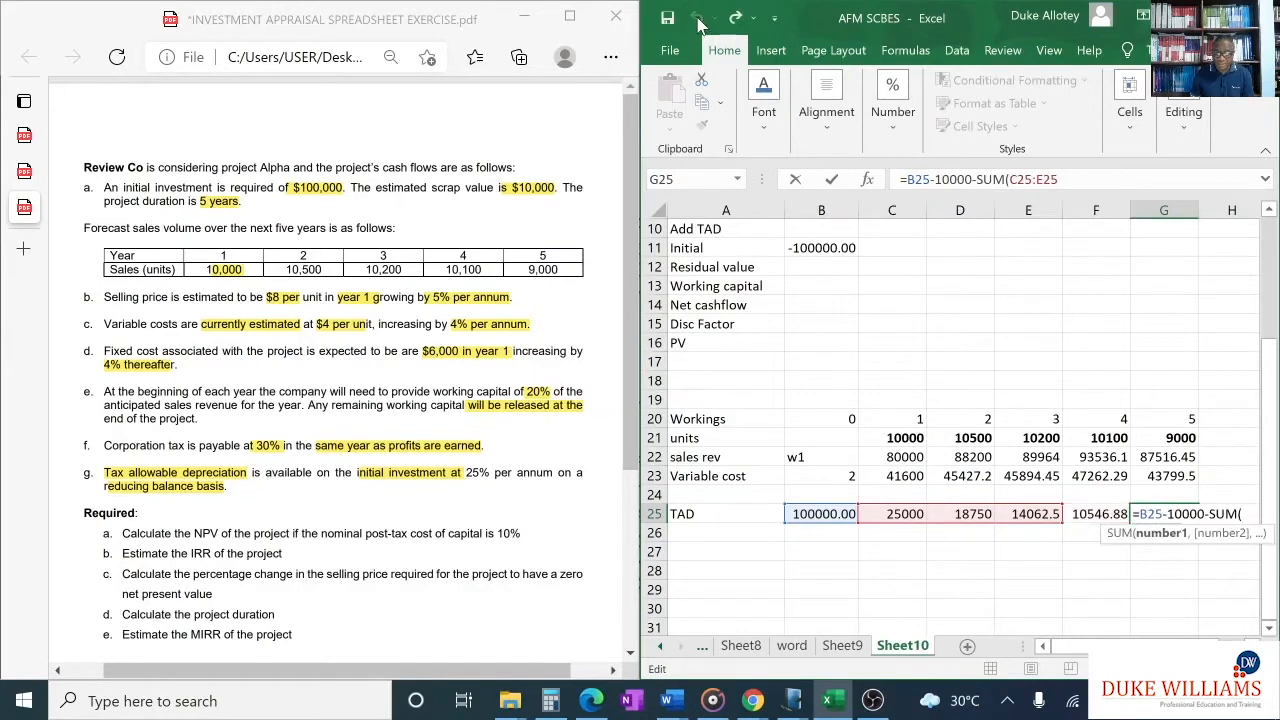
left_click(1179, 511)
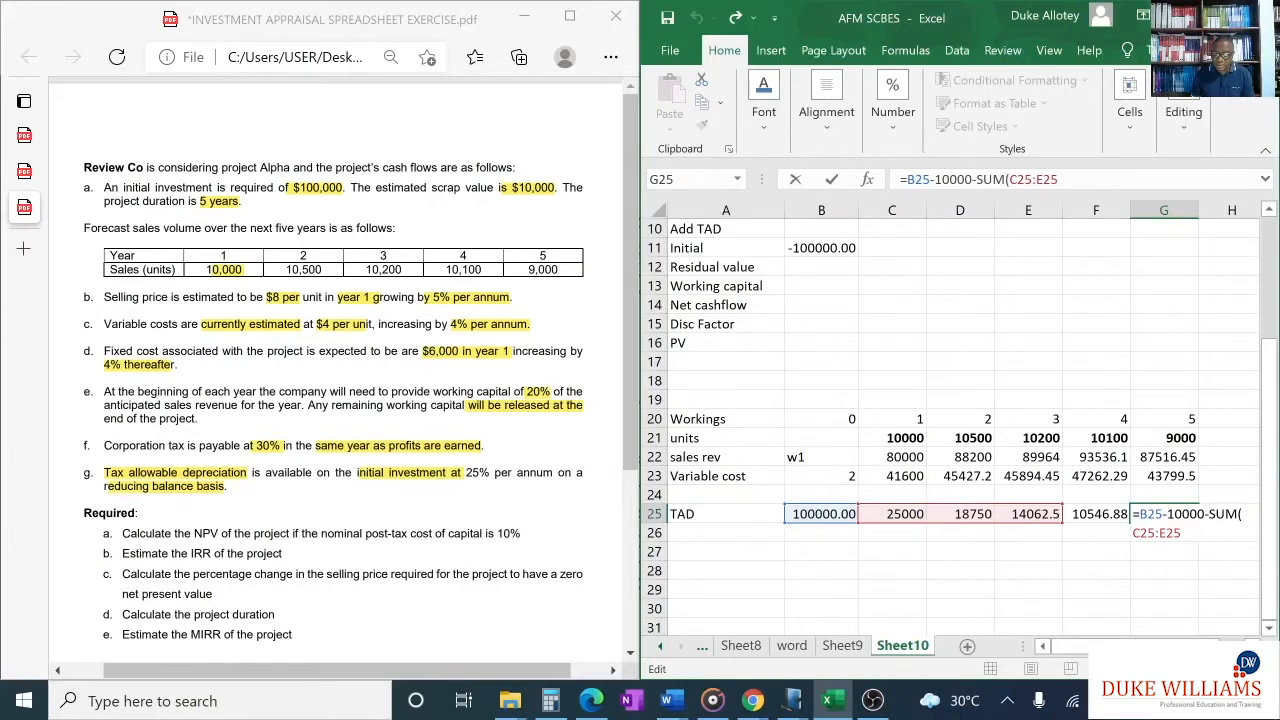
type(")-SUM")
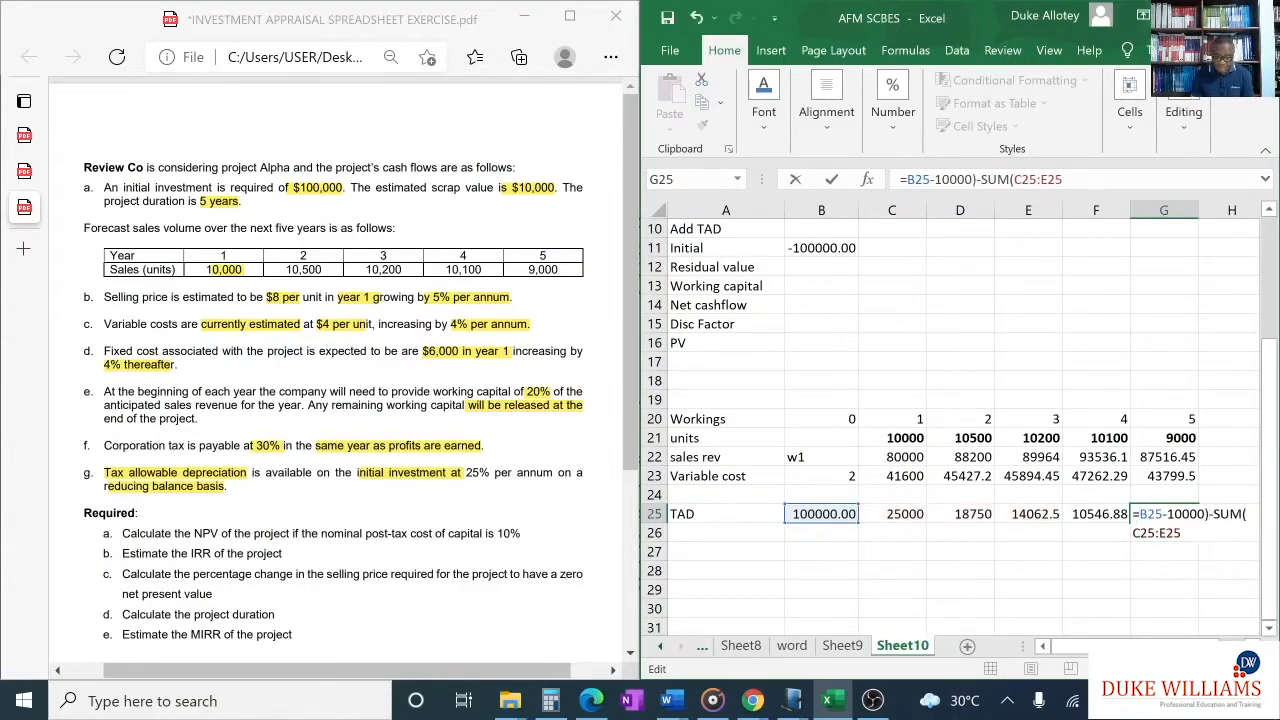
type("(")
key("Return")
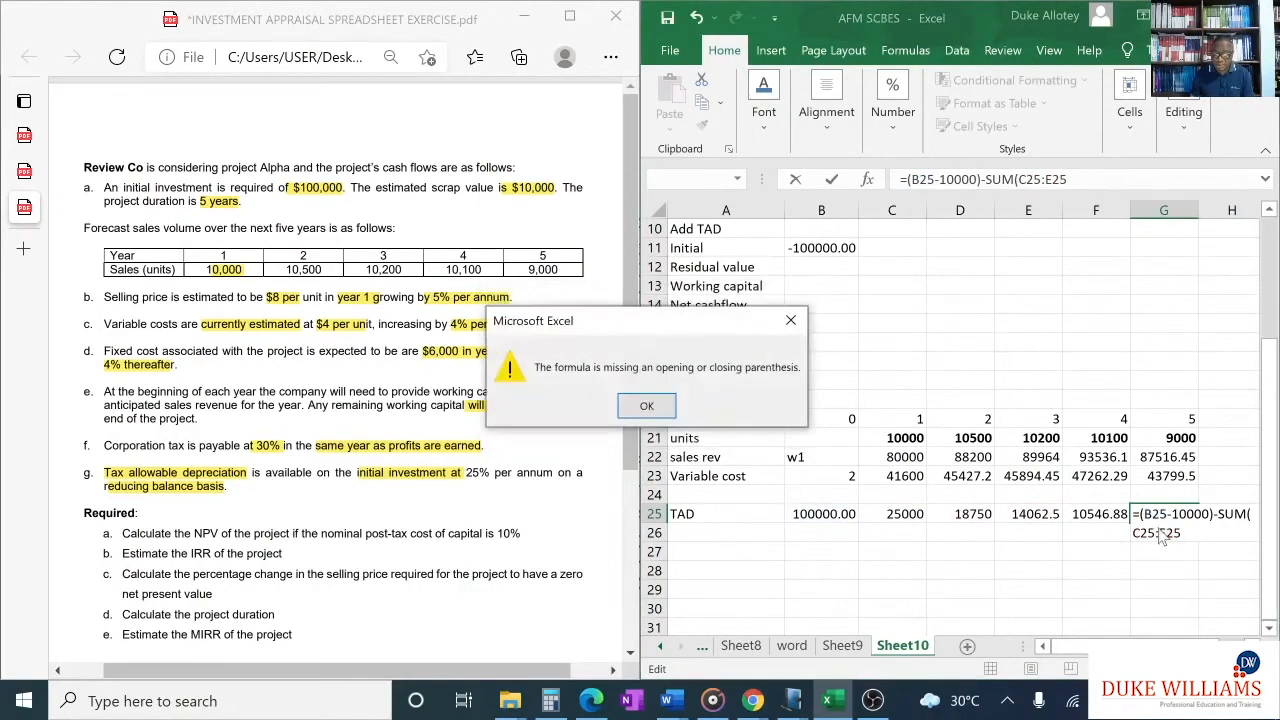
left_click(646, 405)
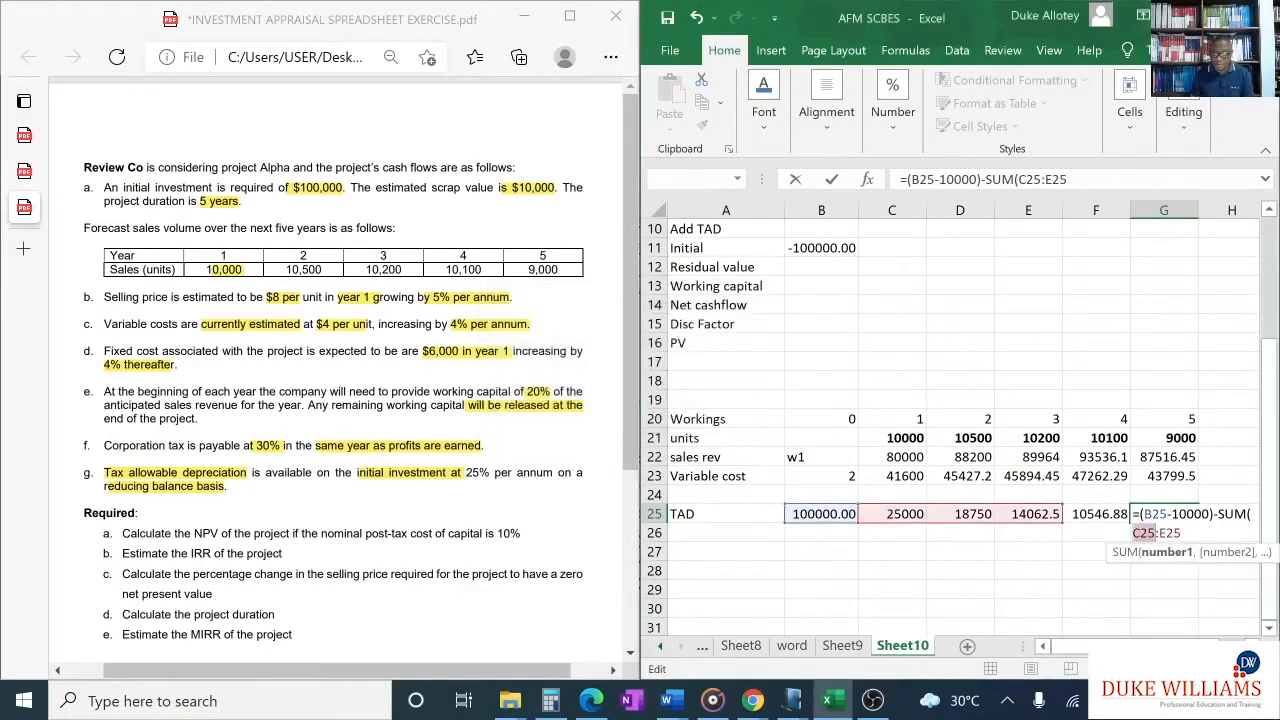
- Erase the faulty G25 formula back to the equals sign
key("BackSpace")
key("BackSpace")
key("BackSpace")
key("BackSpace")
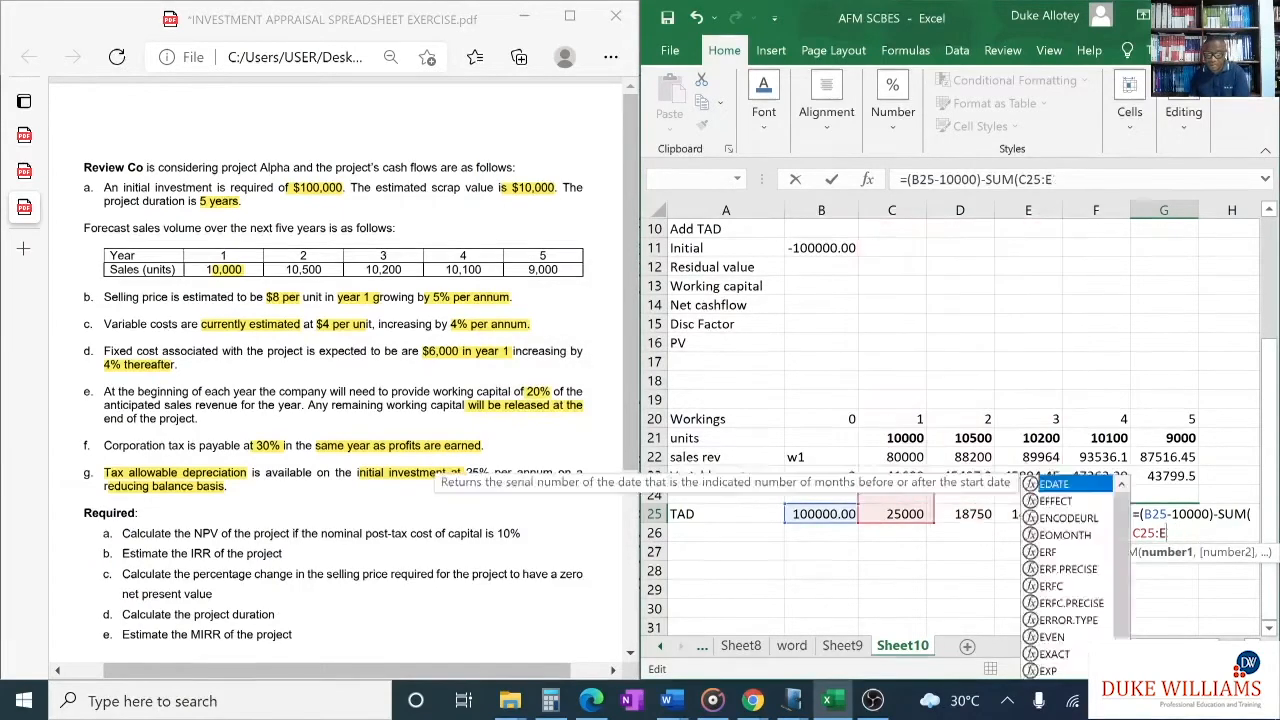
key("BackSpace")
key("BackSpace")
key("BackSpace")
key("BackSpace")
key("BackSpace")
key("BackSpace")
key("BackSpace")
key("BackSpace")
key("BackSpace")
key("BackSpace")
key("BackSpace")
key("BackSpace")
key("BackSpace")
key("BackSpace")
key("BackSpace")
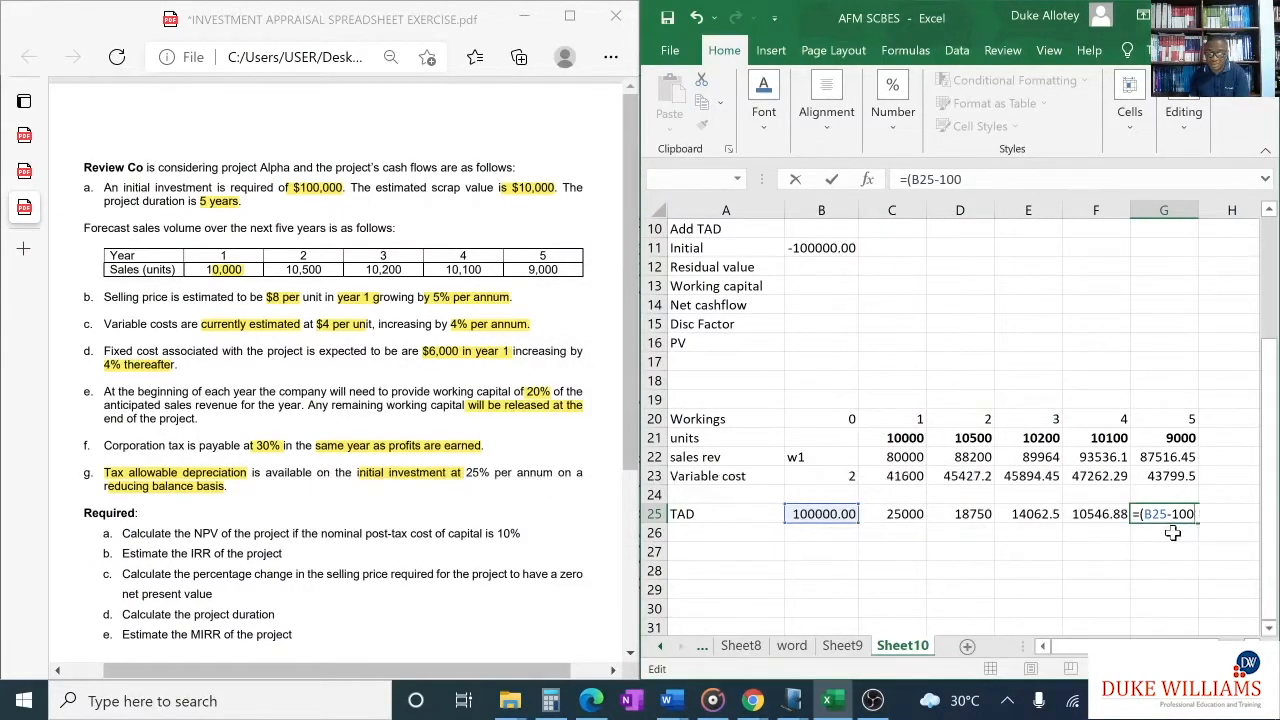
key("BackSpace")
key("BackSpace")
key("BackSpace")
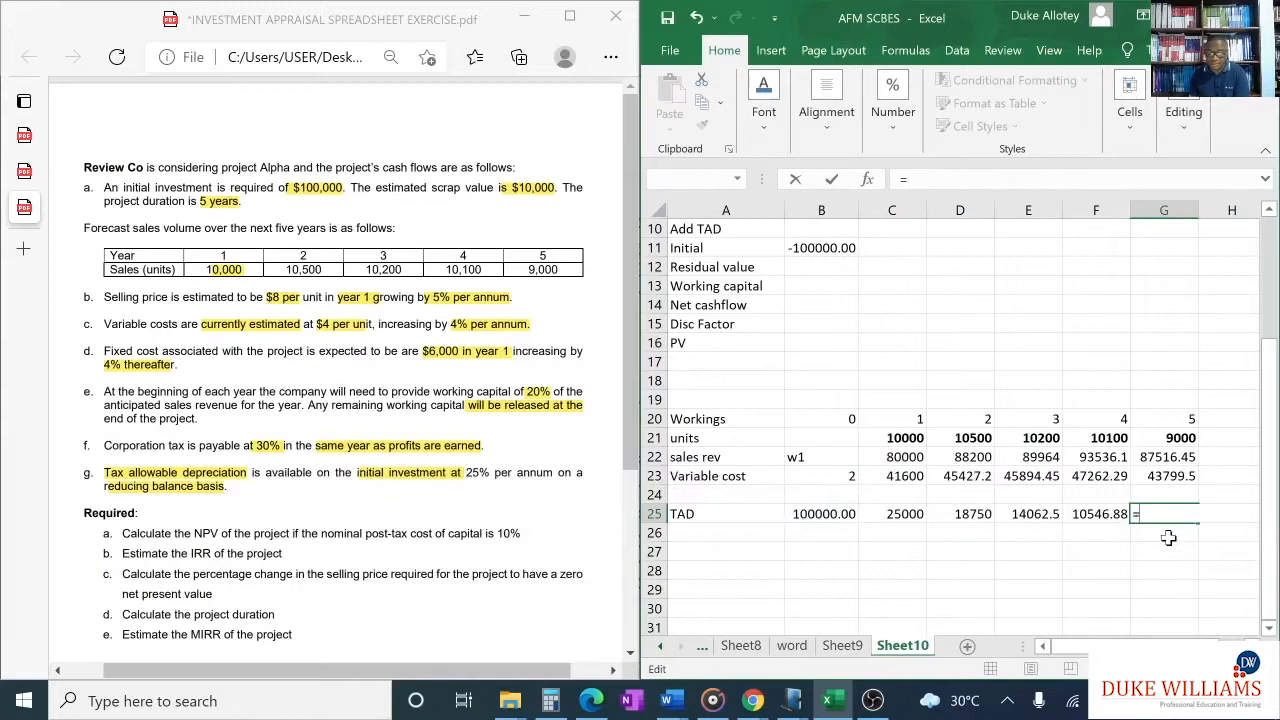
- Calculate the year 5 balancing TAD in G25 with the formula =(B25-10000)-SUM(C25:F25)
left_click(817, 515)
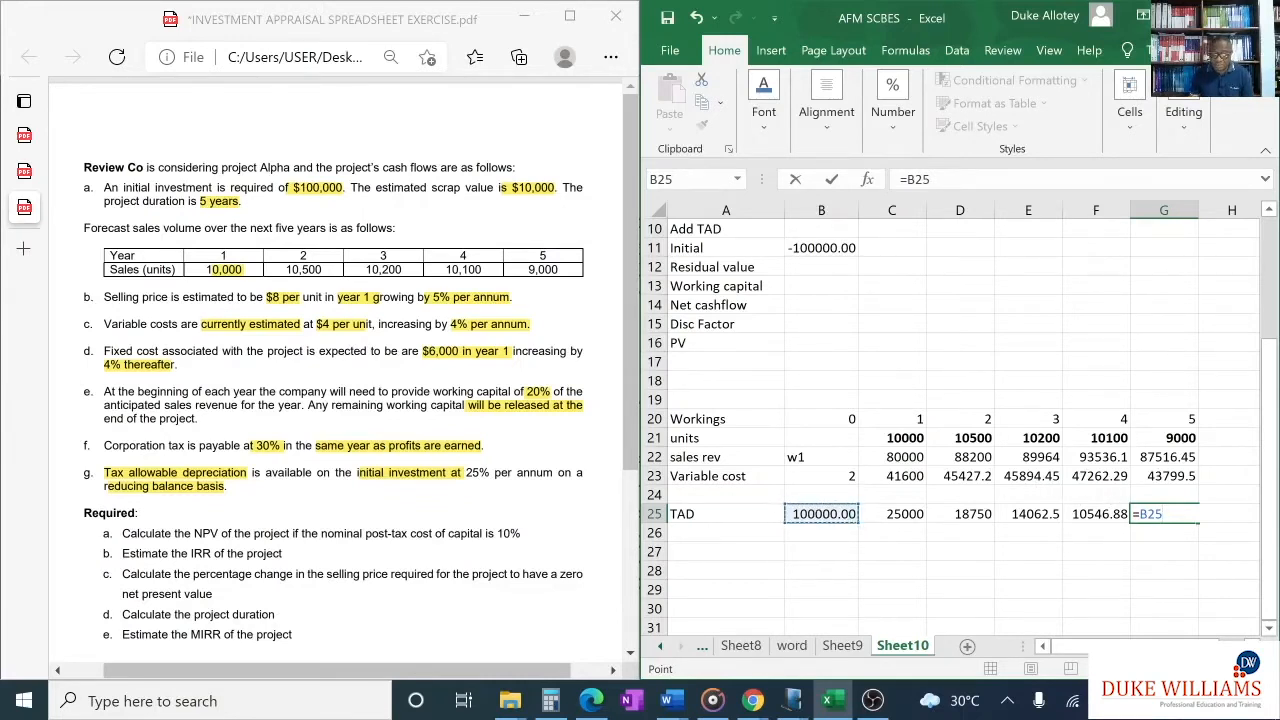
key("F2")
key("Left")
key("Left")
key("Left")
type("(B25")
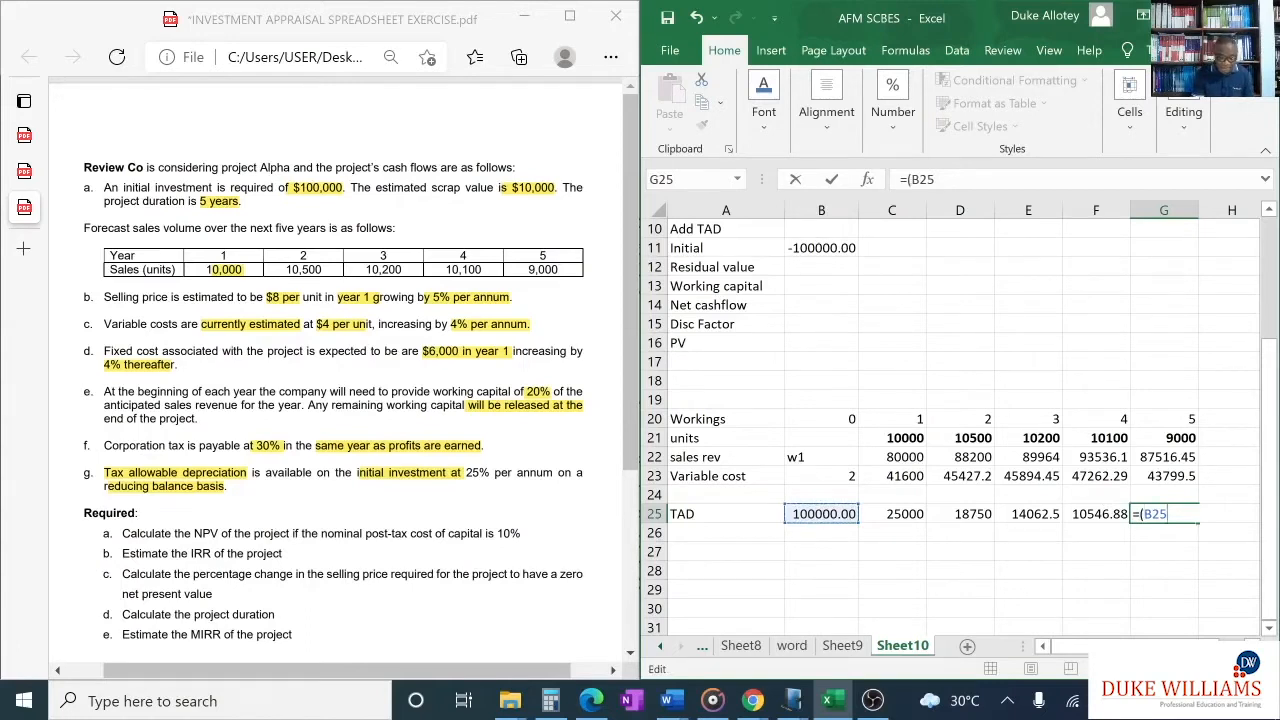
type("-10000)-")
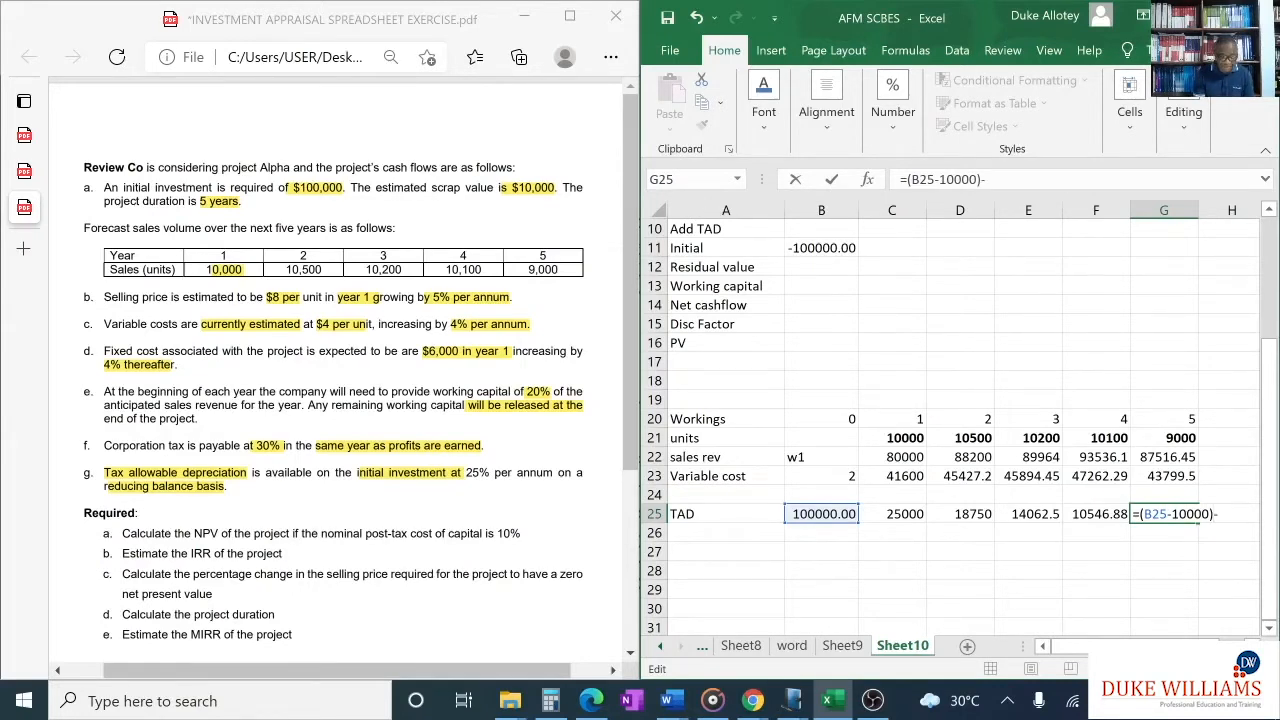
type("SUM")
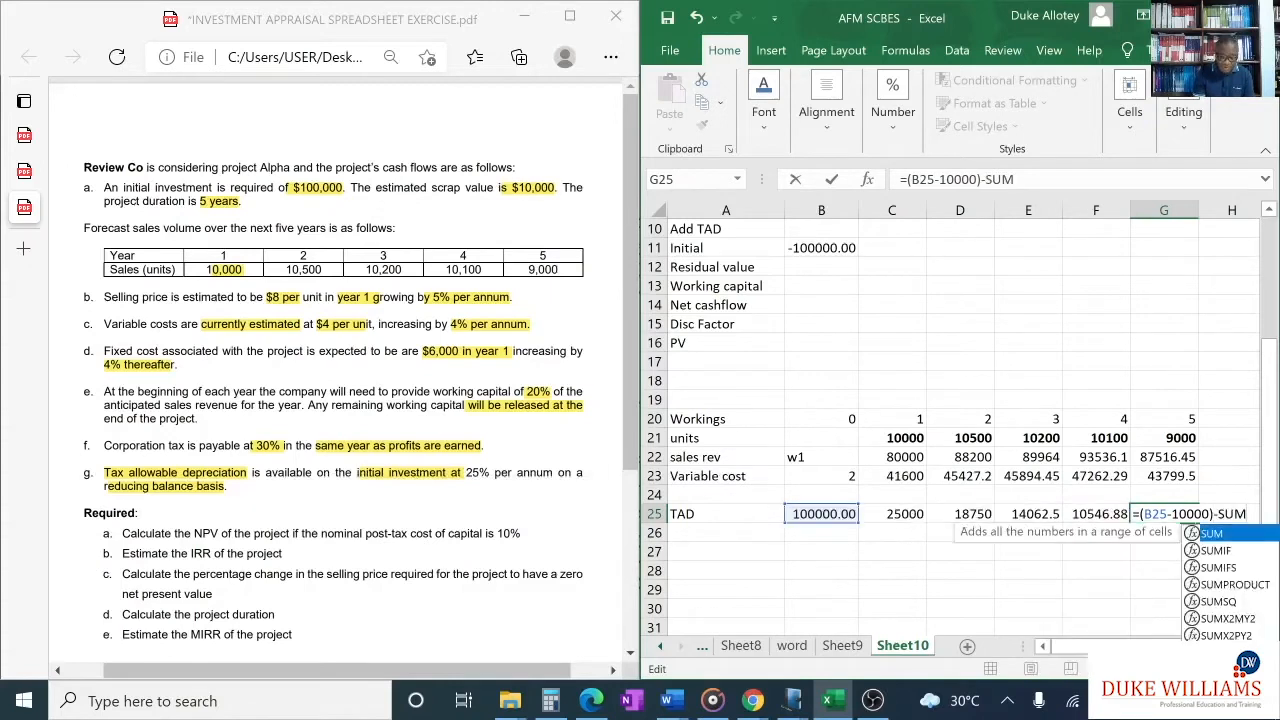
type("(")
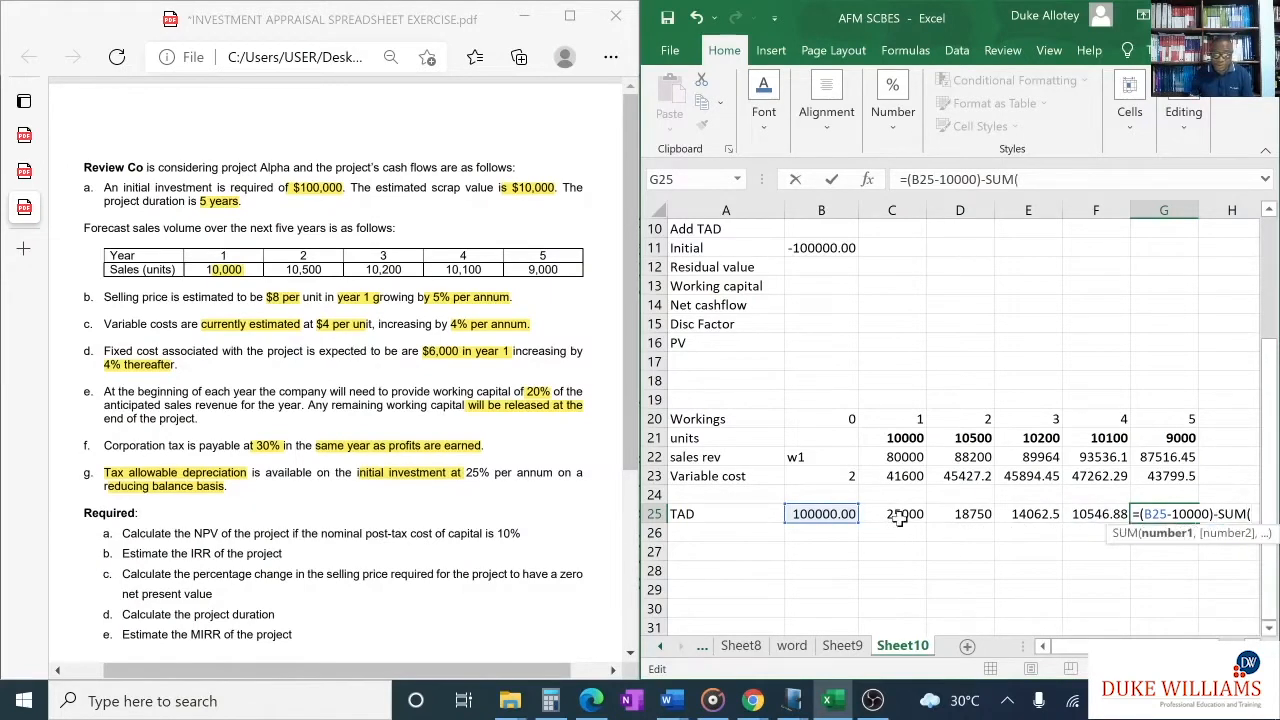
left_click_drag(900, 514, 1096, 514)
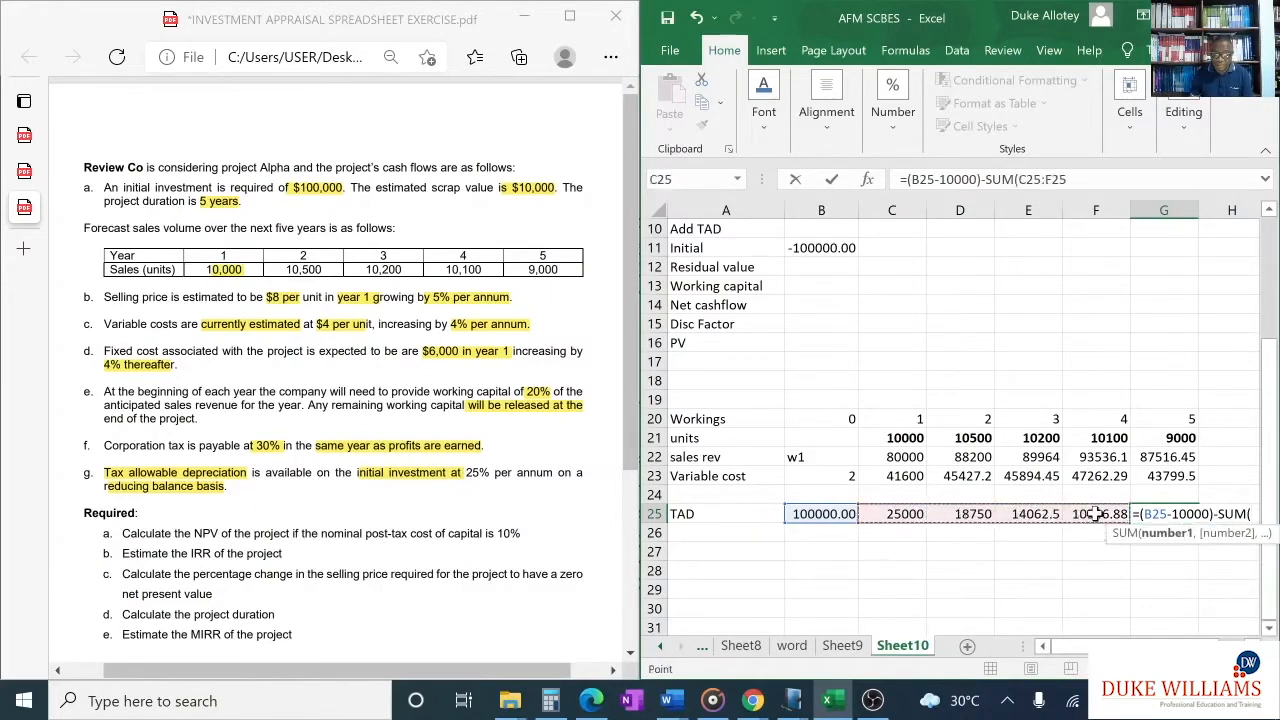
type(")")
key("Return")
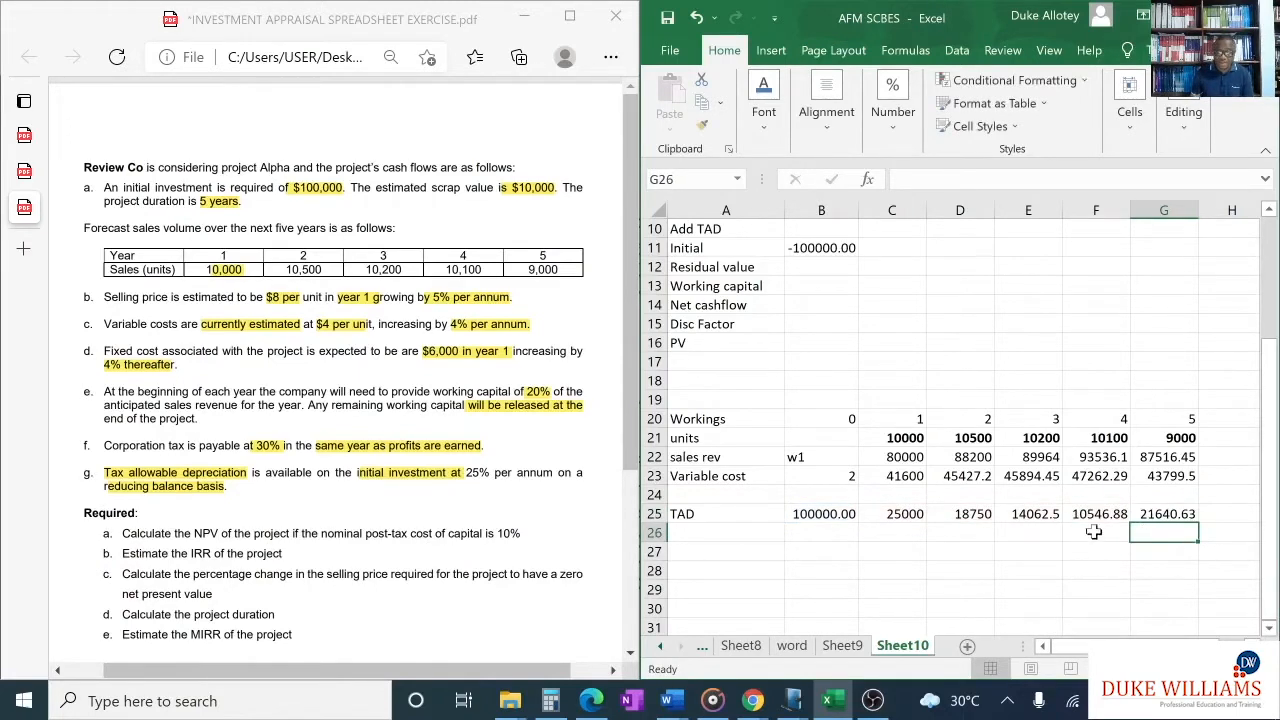
- Highlight the year 5 TAD formula in G25 for review and undo its accidental replacement with =G27
left_click(1160, 514)
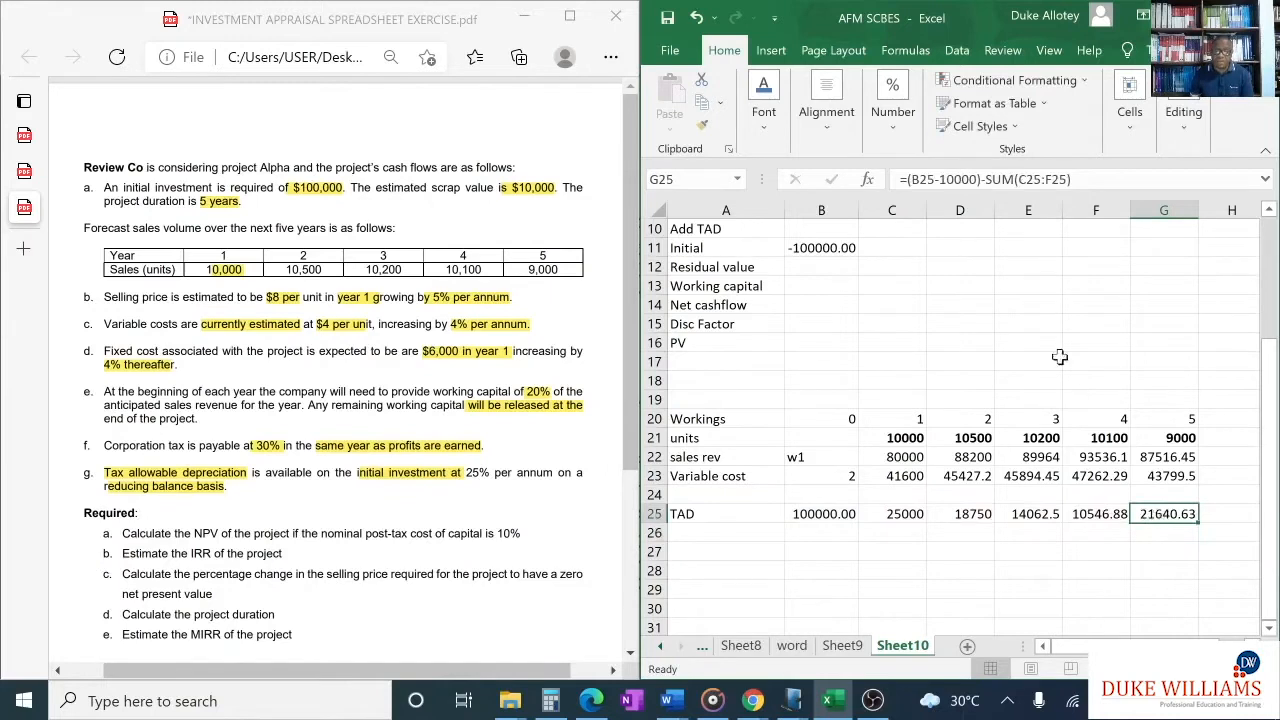
left_click_drag(1076, 180, 892, 196)
left_click(1176, 548)
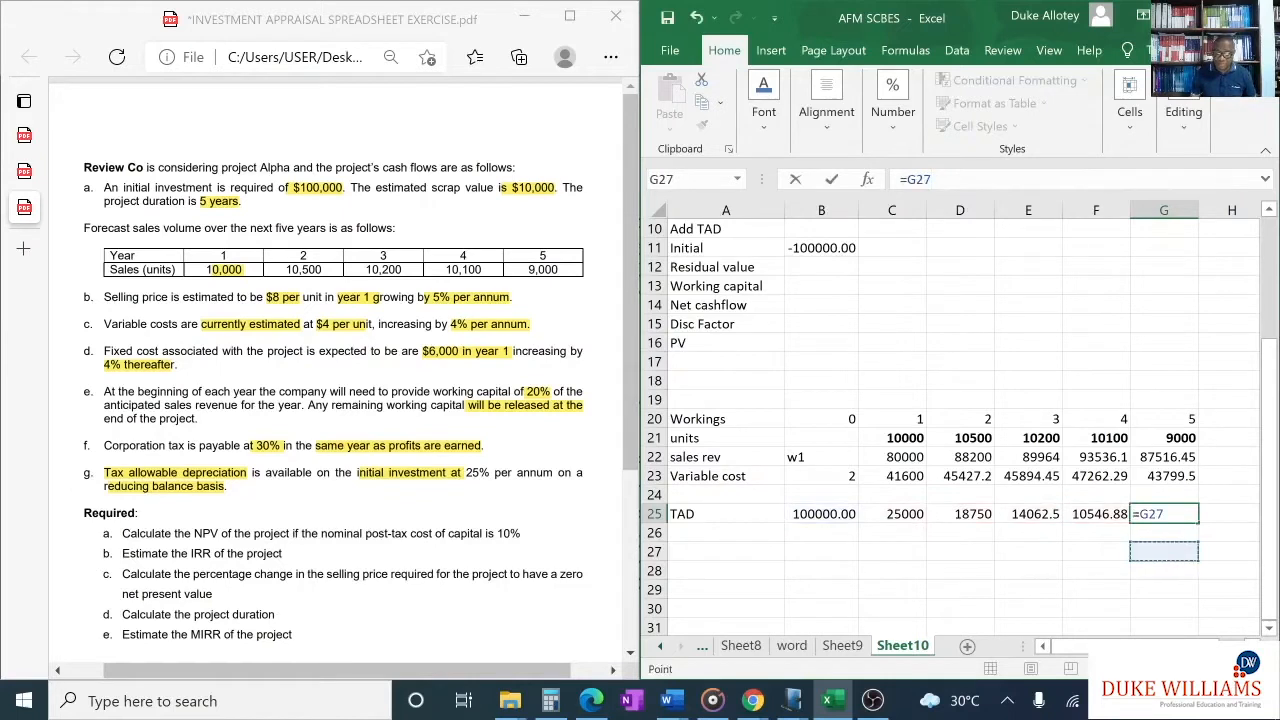
left_click(1152, 514)
left_click(1086, 514)
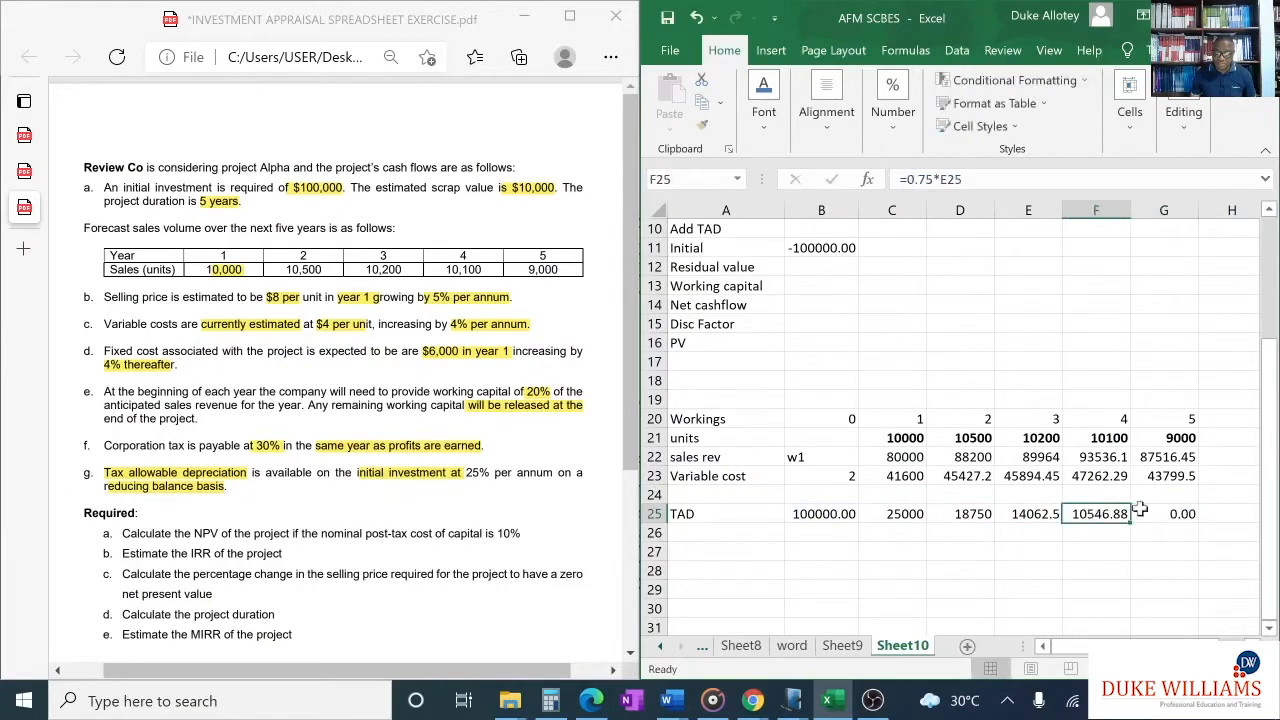
left_click(1172, 512)
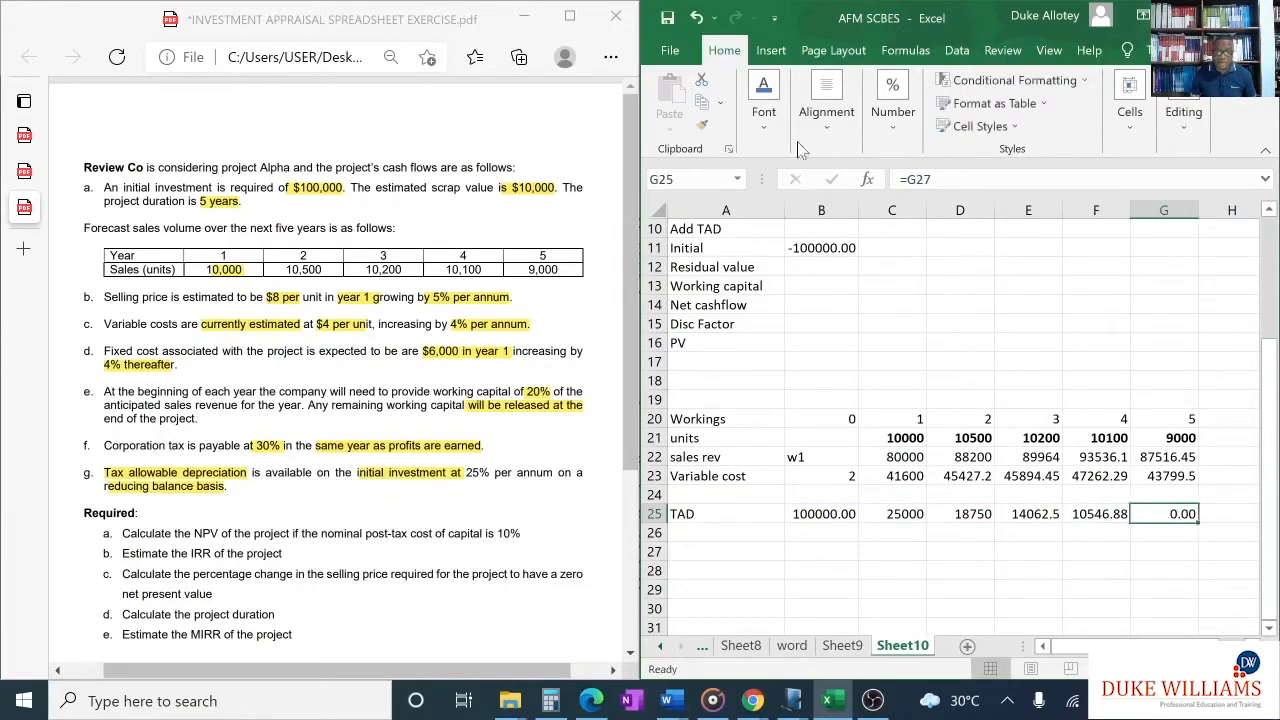
key("ctrl+z")
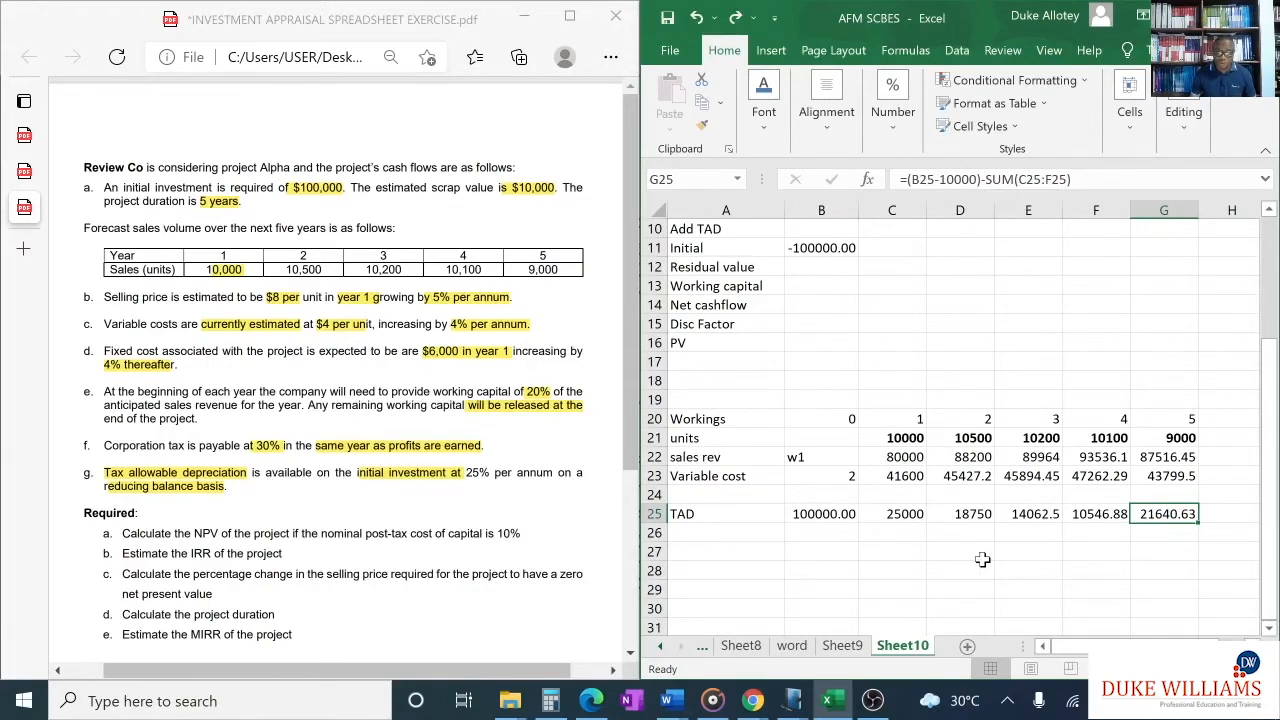
- Enter the year 1 TAD deduction in C7 with the formula =-C25, linked to the TAD working
scroll(982, 560, "up", 3)
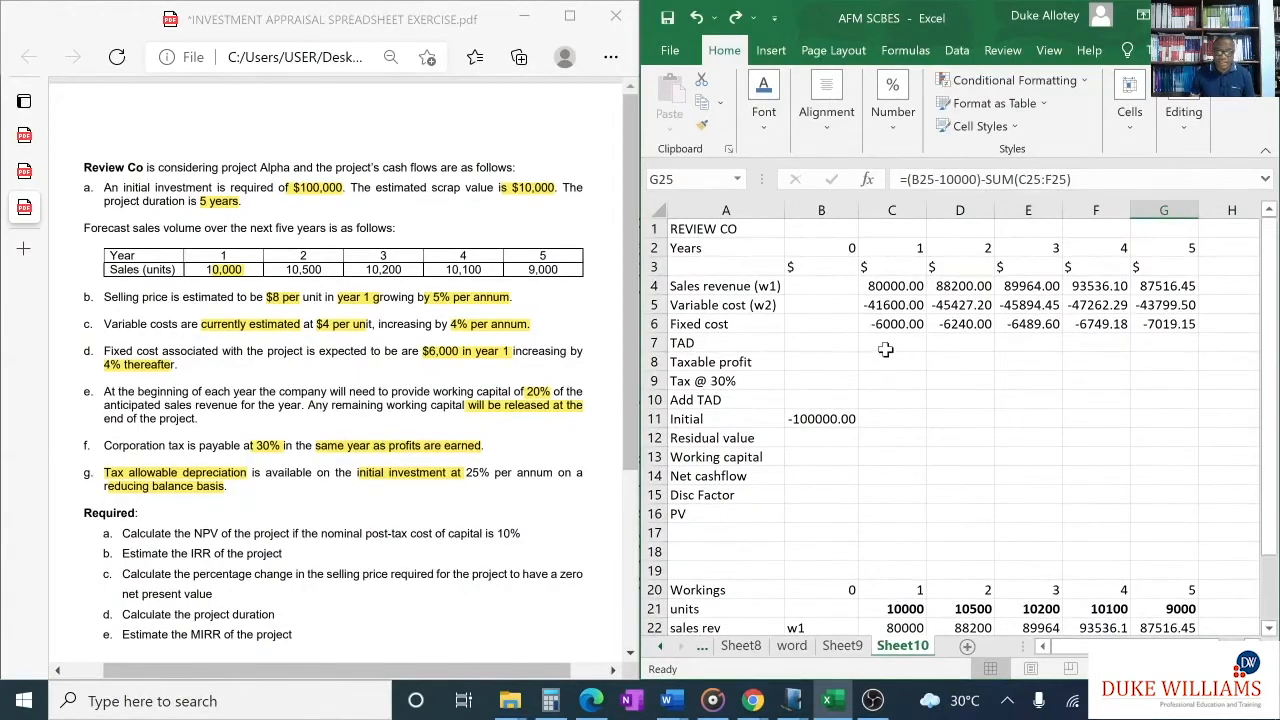
left_click(887, 344)
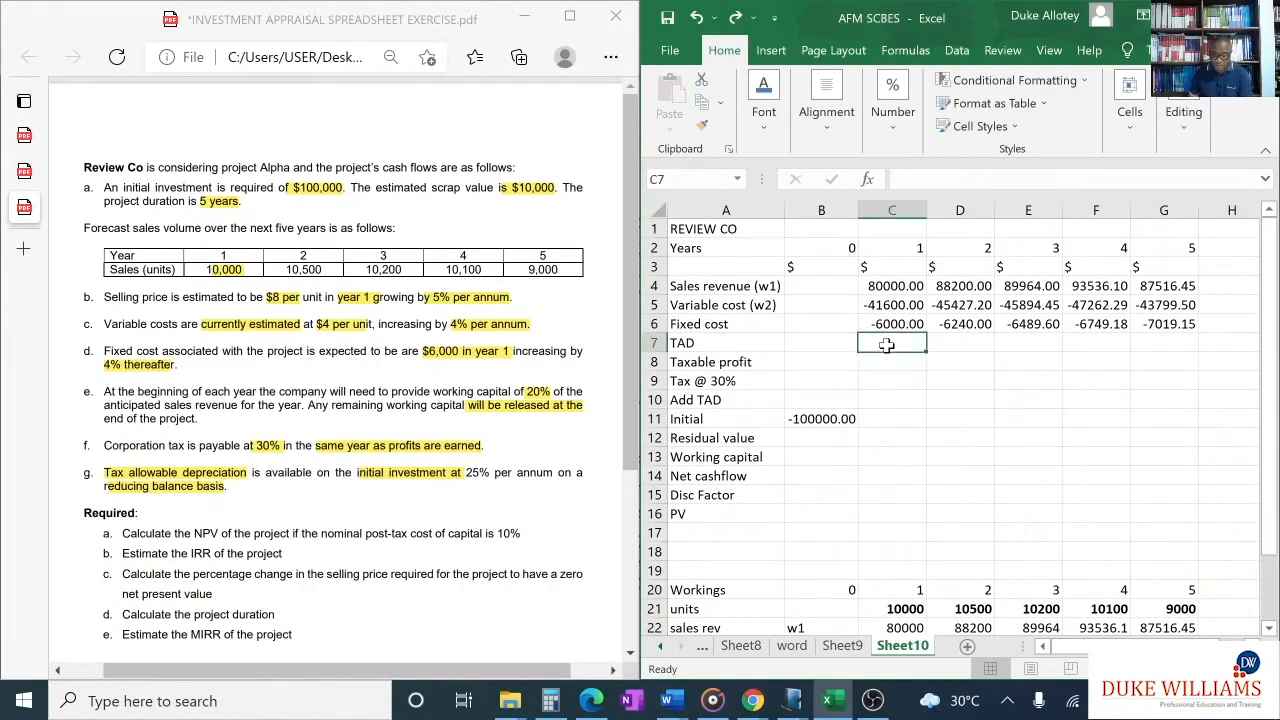
type("=-")
scroll(930, 506, "down", 3)
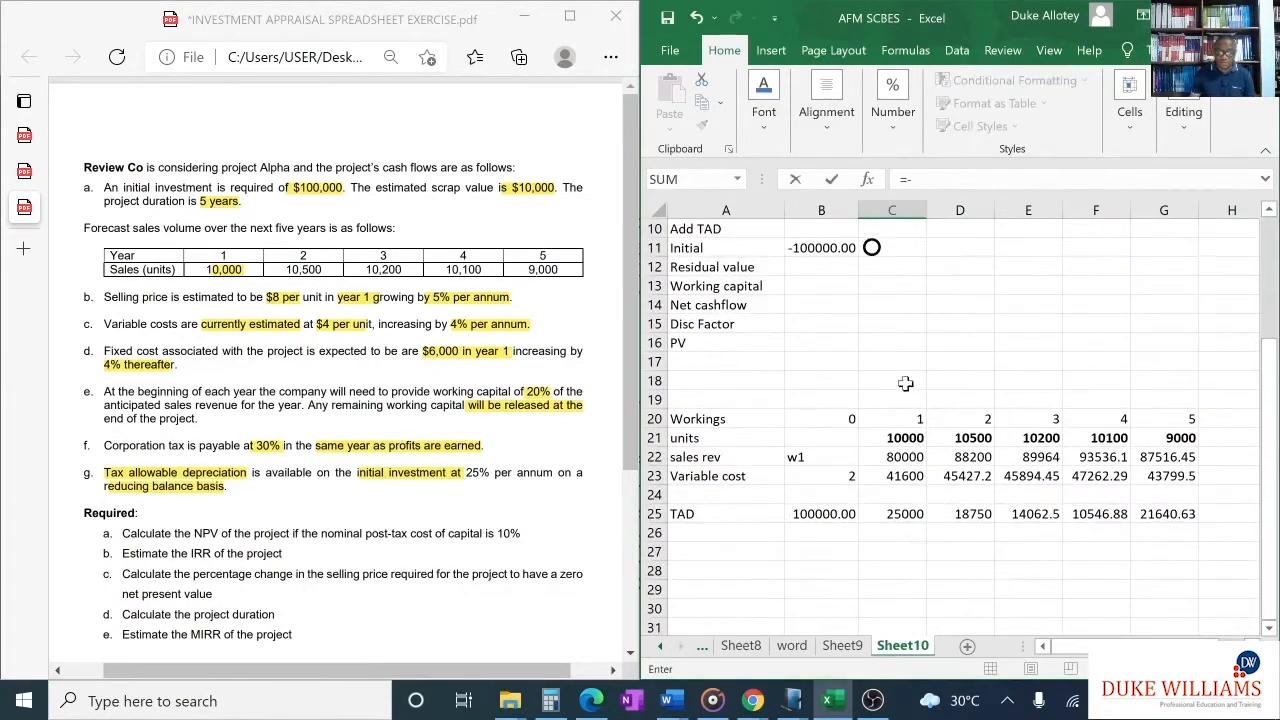
left_click(910, 514)
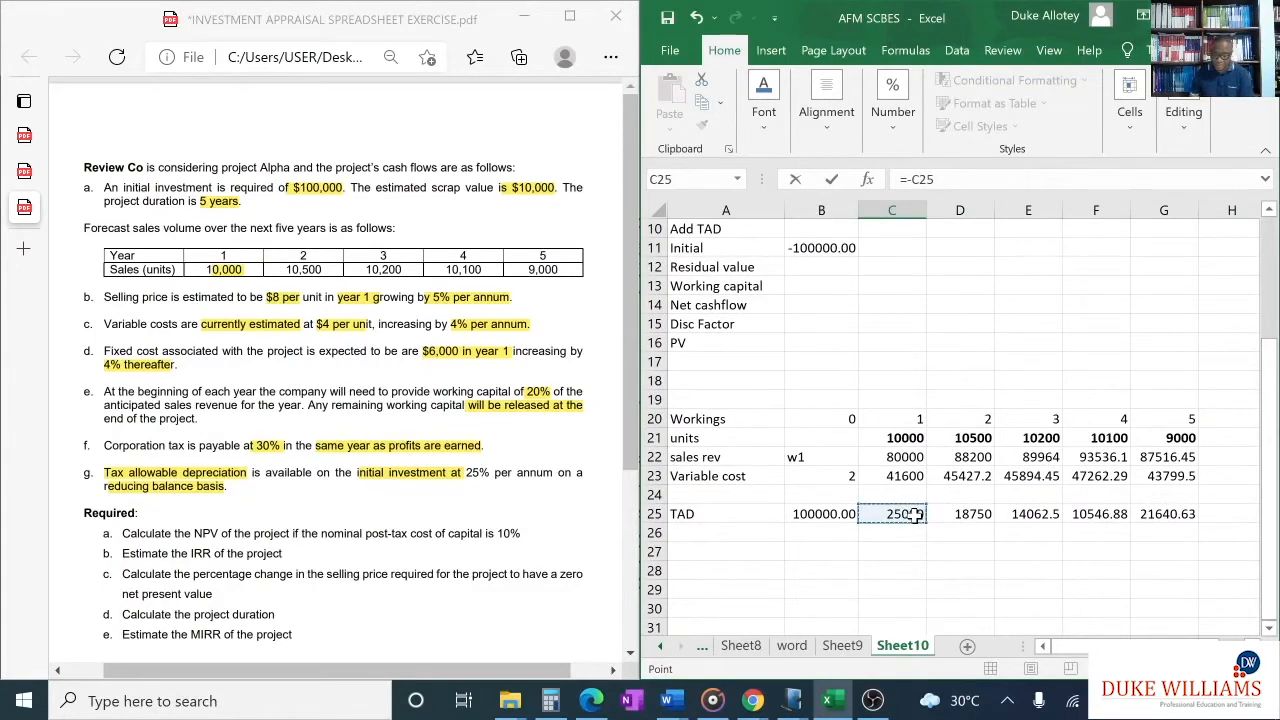
key("Return")
- Fill the TAD deduction formula from C7 across to year 5 in G7
scroll(901, 309, "up", 1)
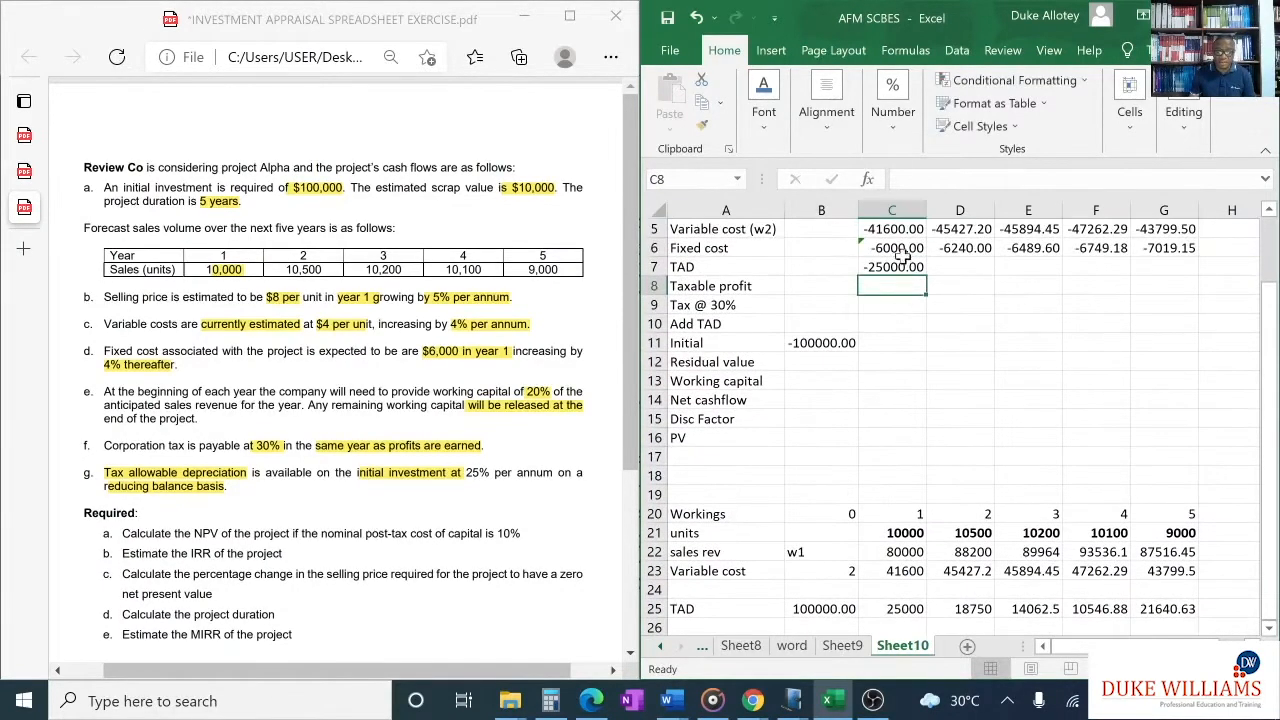
left_click(902, 265)
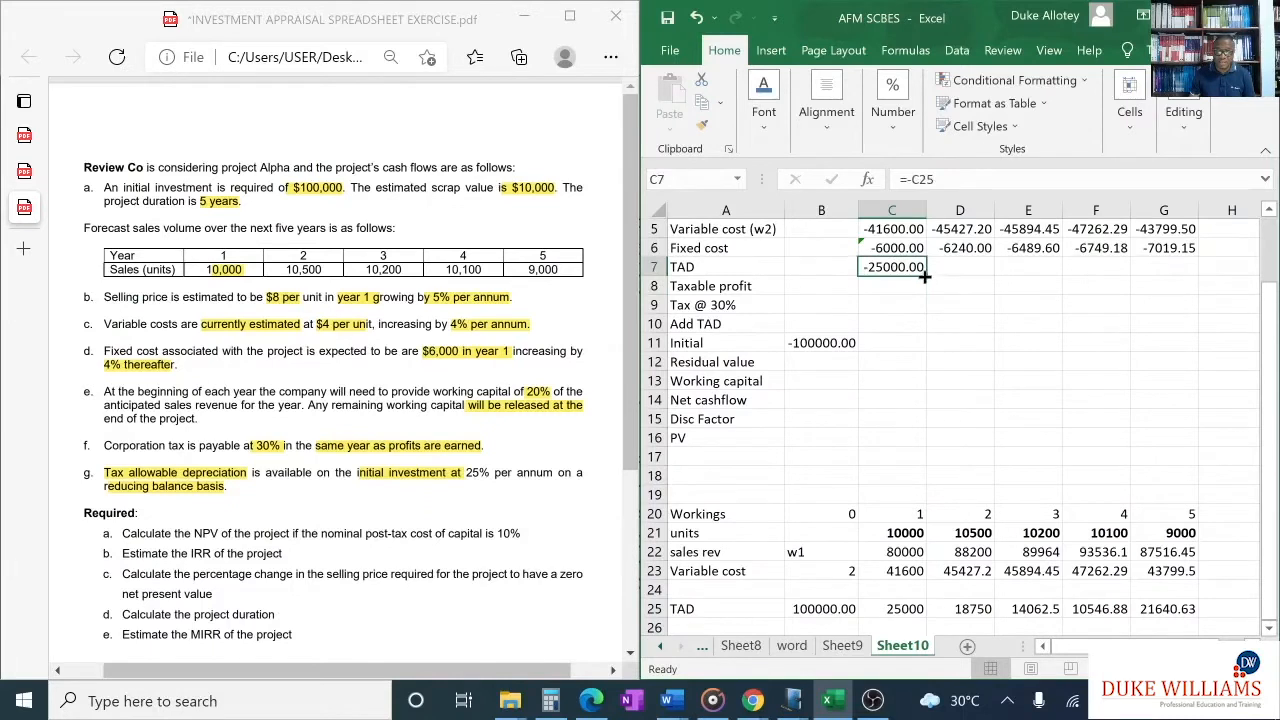
left_click_drag(924, 276, 1195, 285)
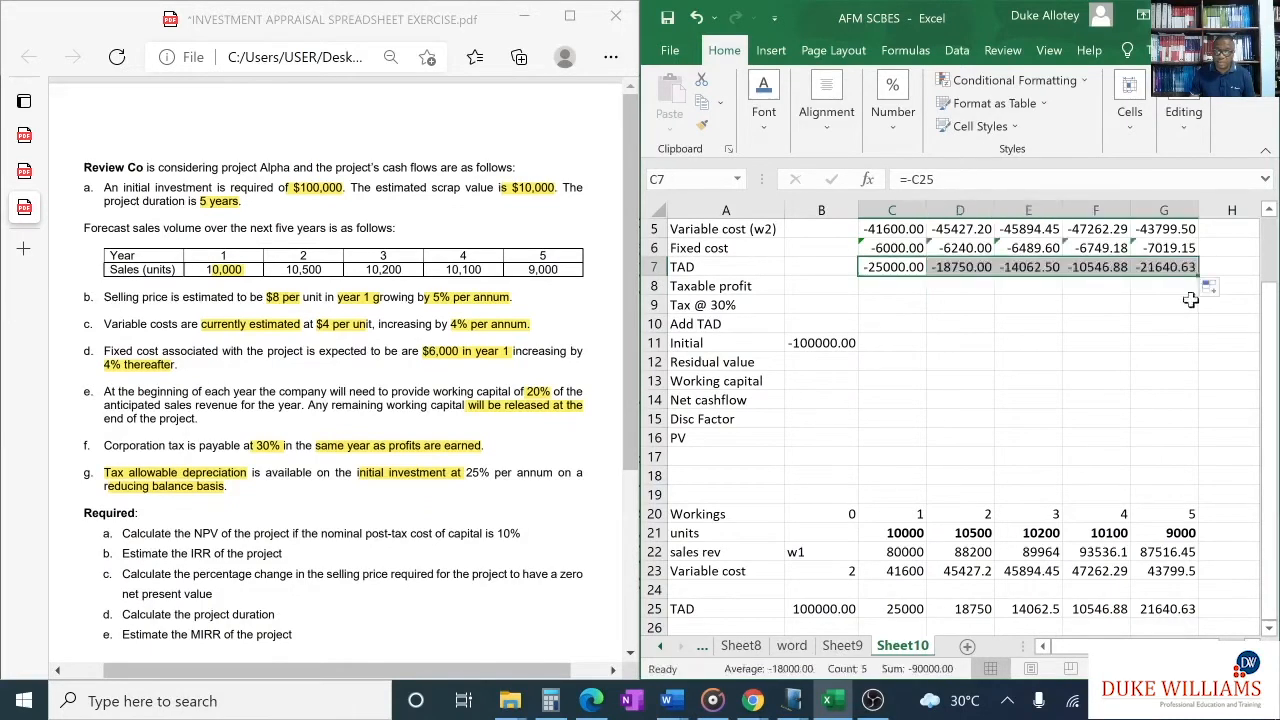
- Add back the year 1 TAD in C10 with =C25 and fill the formula across to G10
left_click(890, 323)
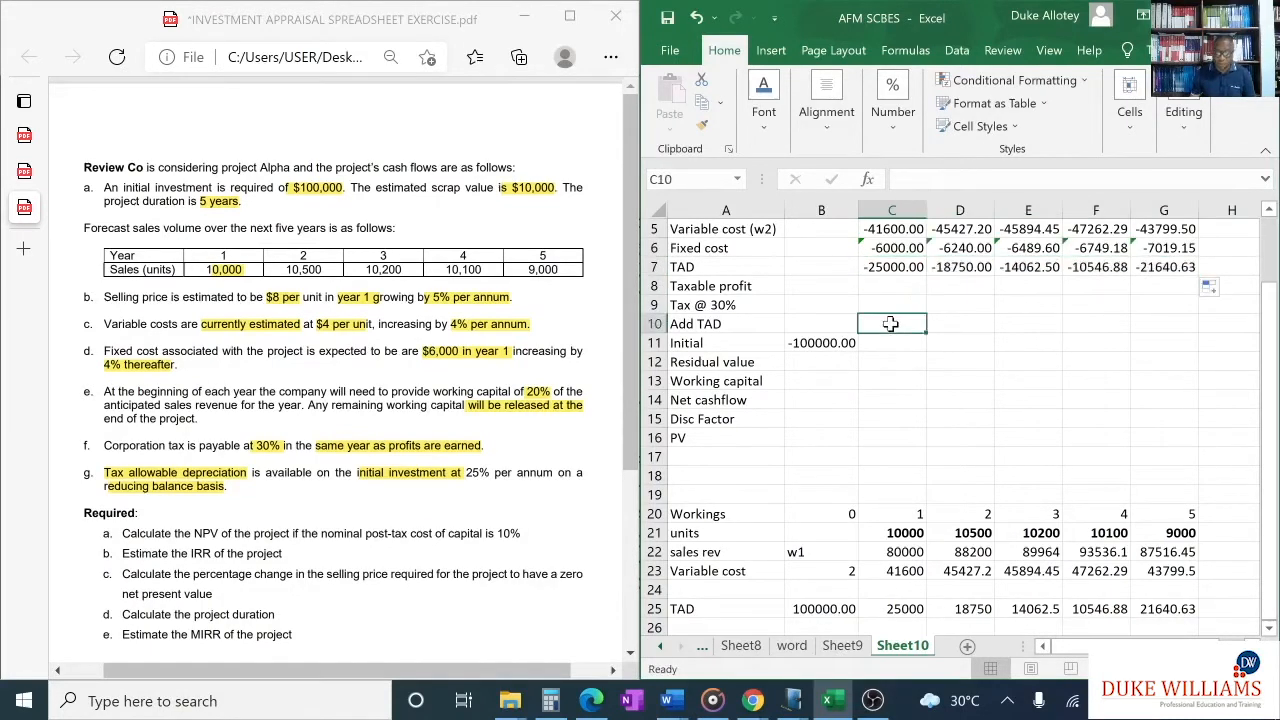
type("=")
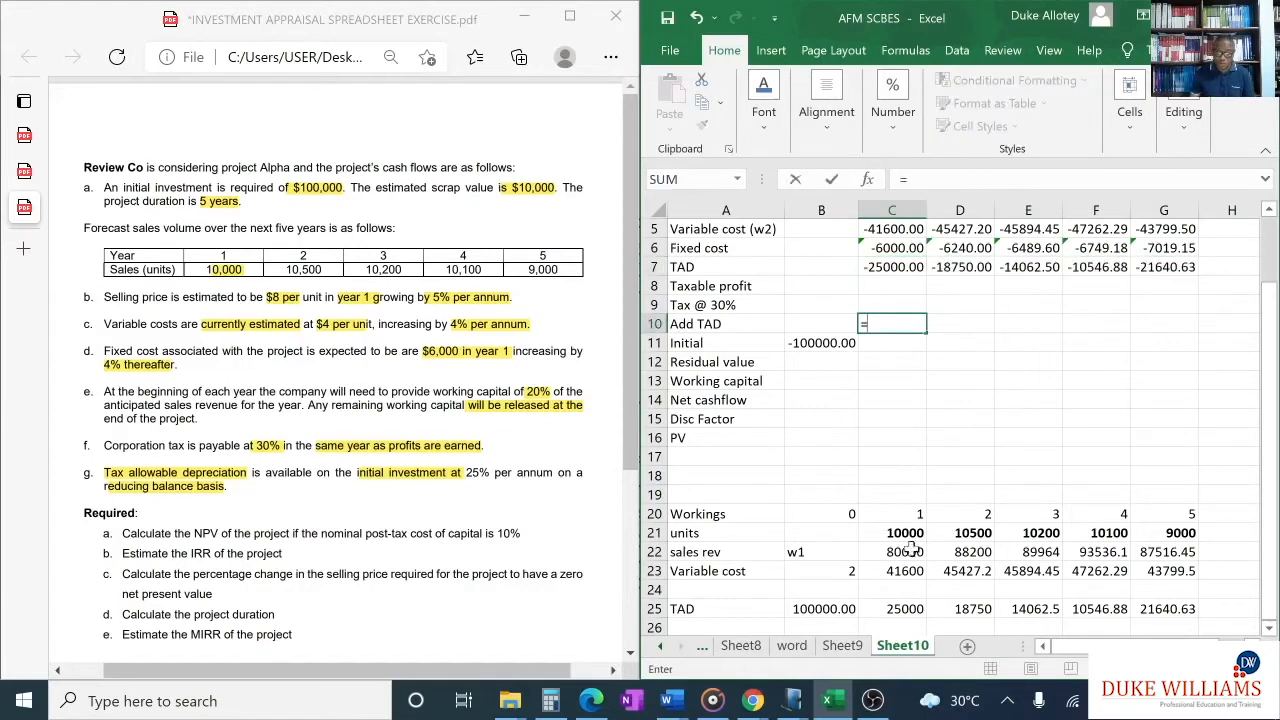
left_click(897, 607)
key("Return")
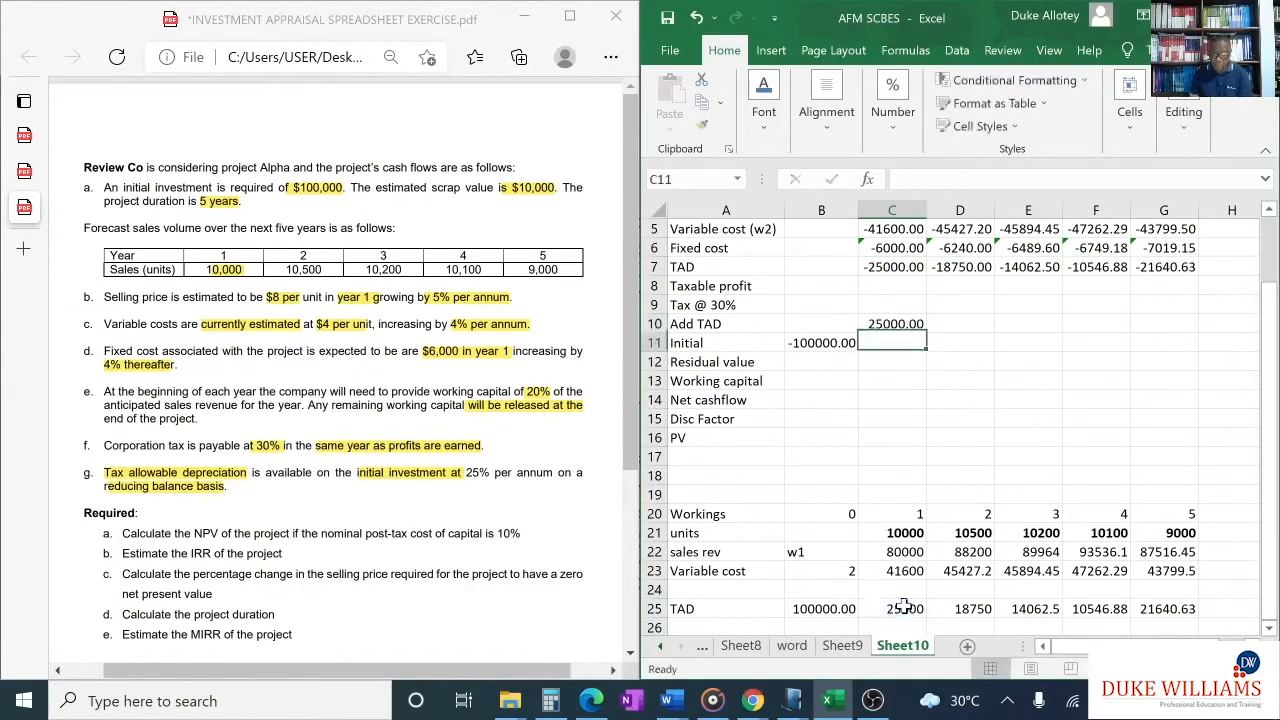
left_click(898, 324)
left_click_drag(926, 331, 1175, 340)
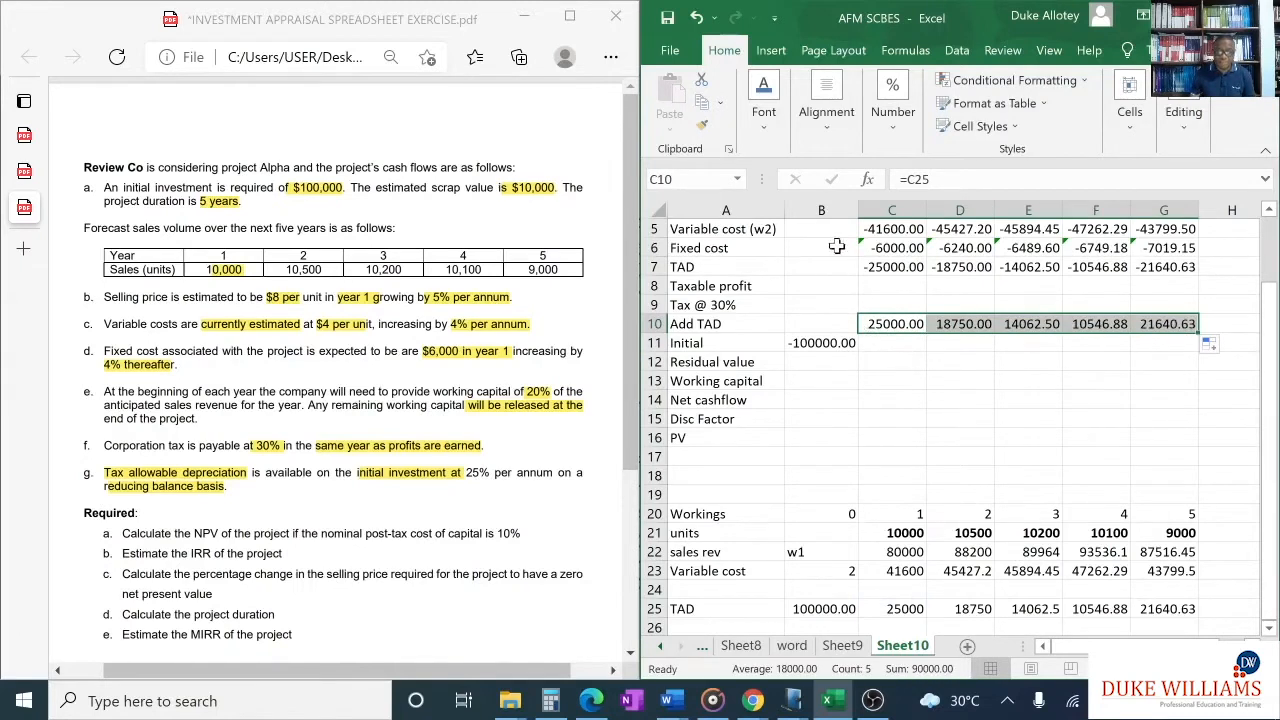
- Extend the TAD row label in A7 to read TAD W3
left_click(762, 268)
key("F2")
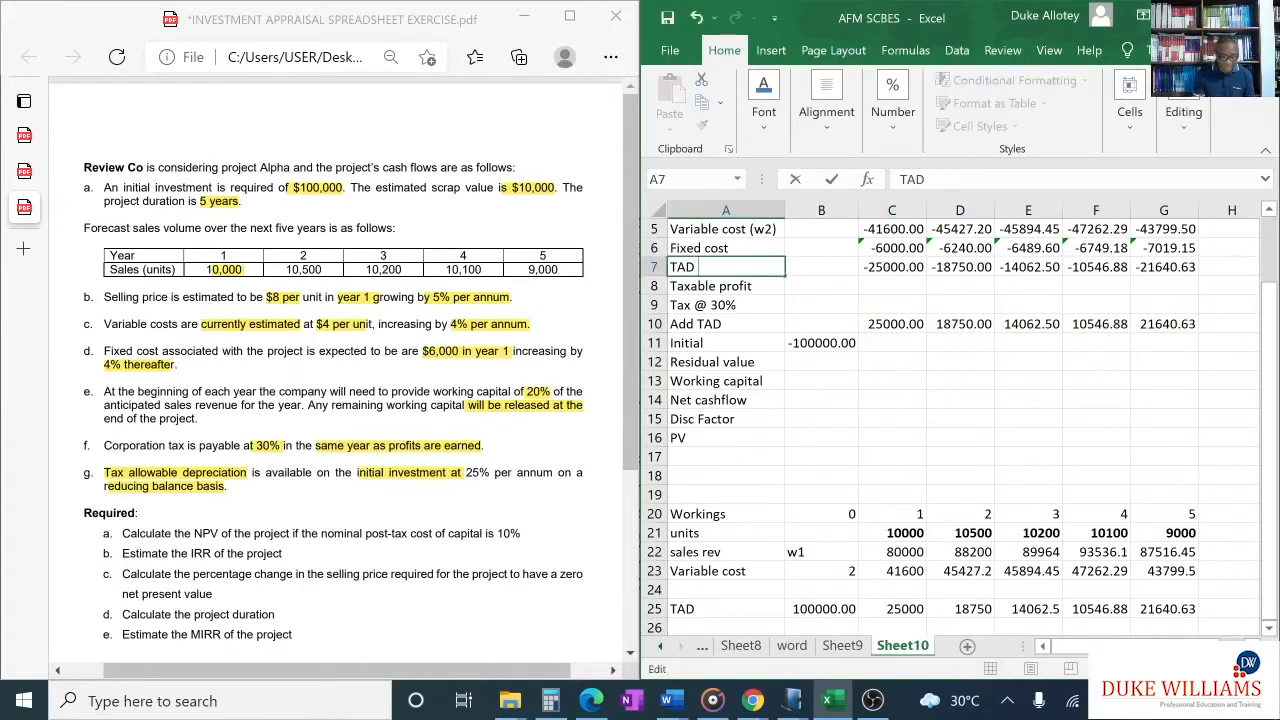
type("W3")
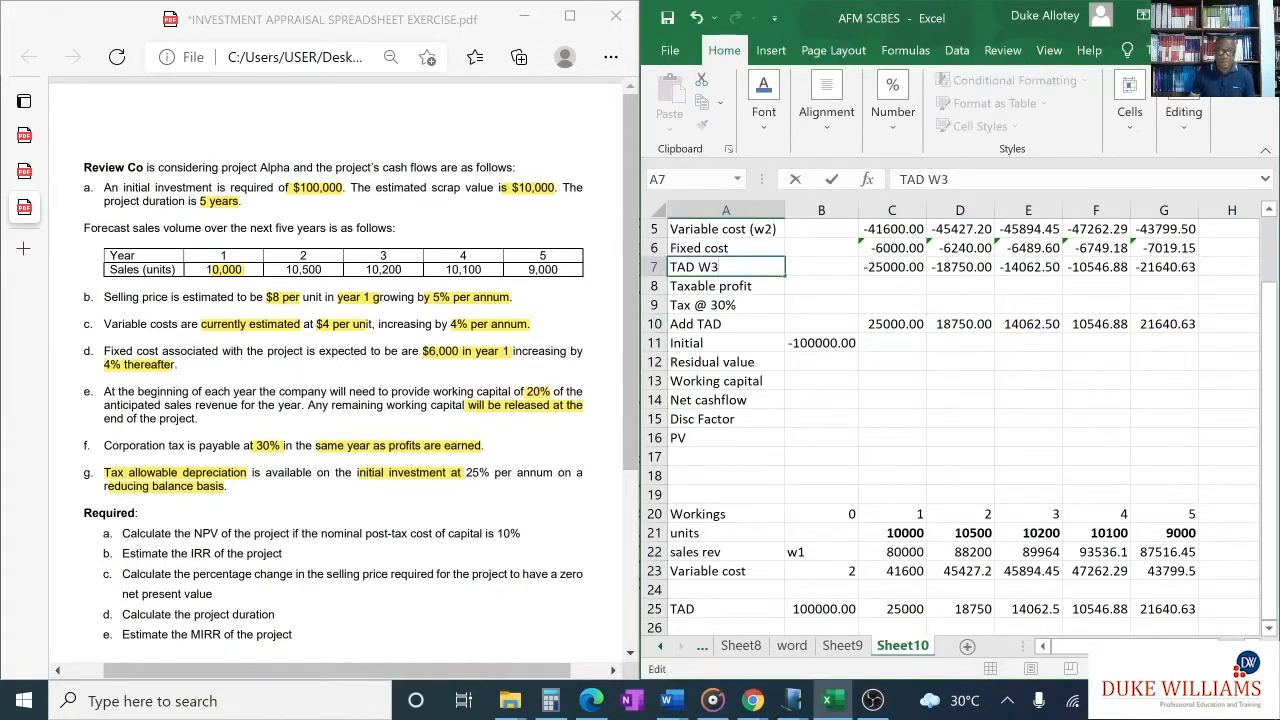
left_click(833, 400)
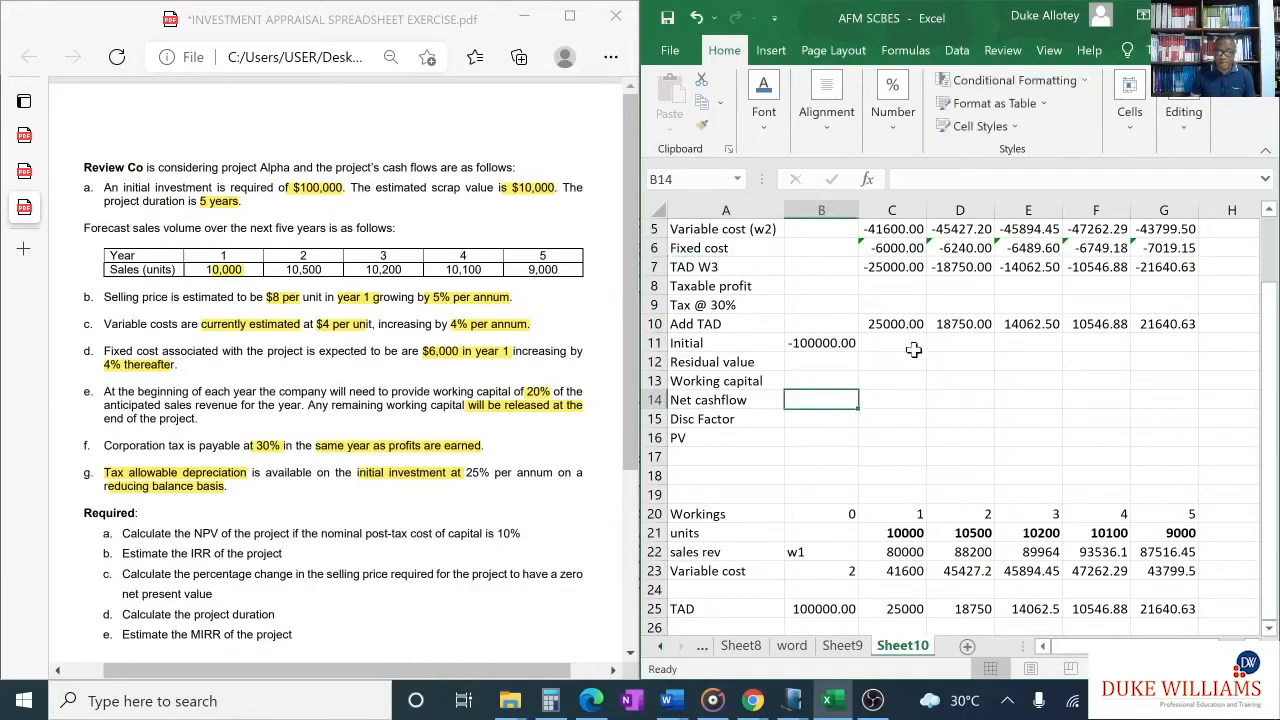
- Enter the year 5 residual value of 10000 in G12
scroll(914, 349, "down", 1)
scroll(901, 358, "up", 2)
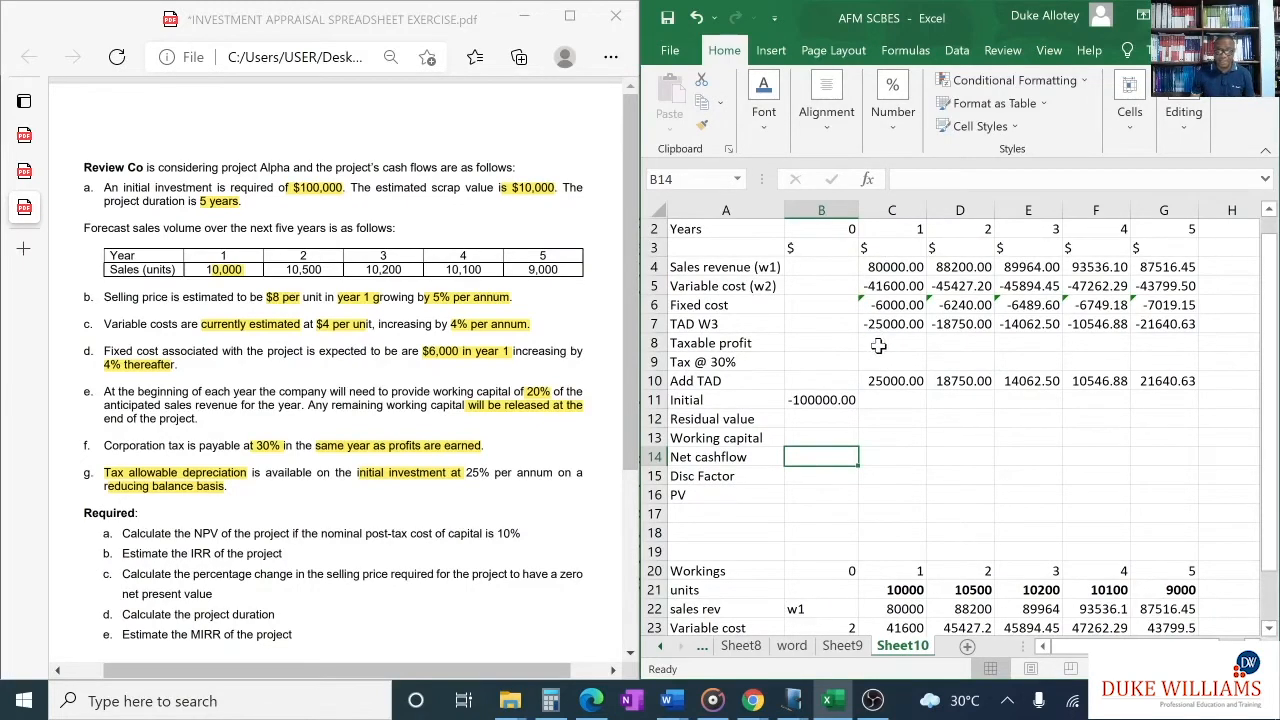
left_click(1165, 418)
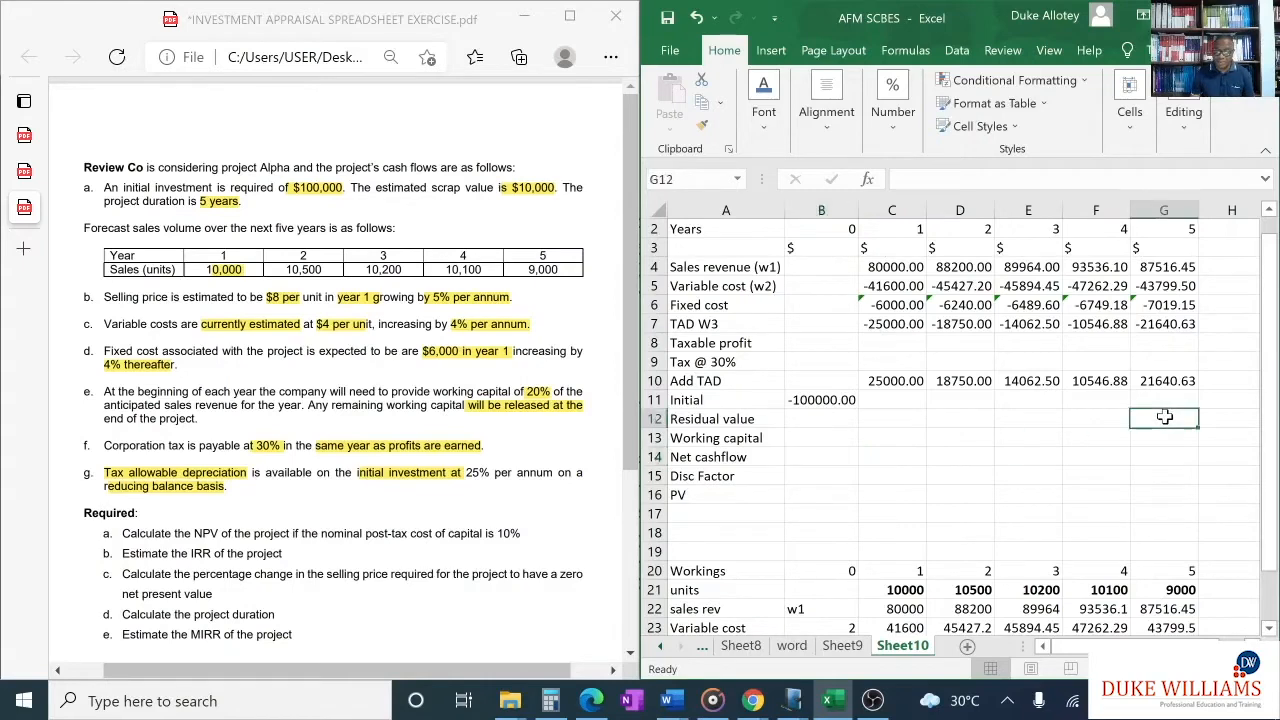
type("10000")
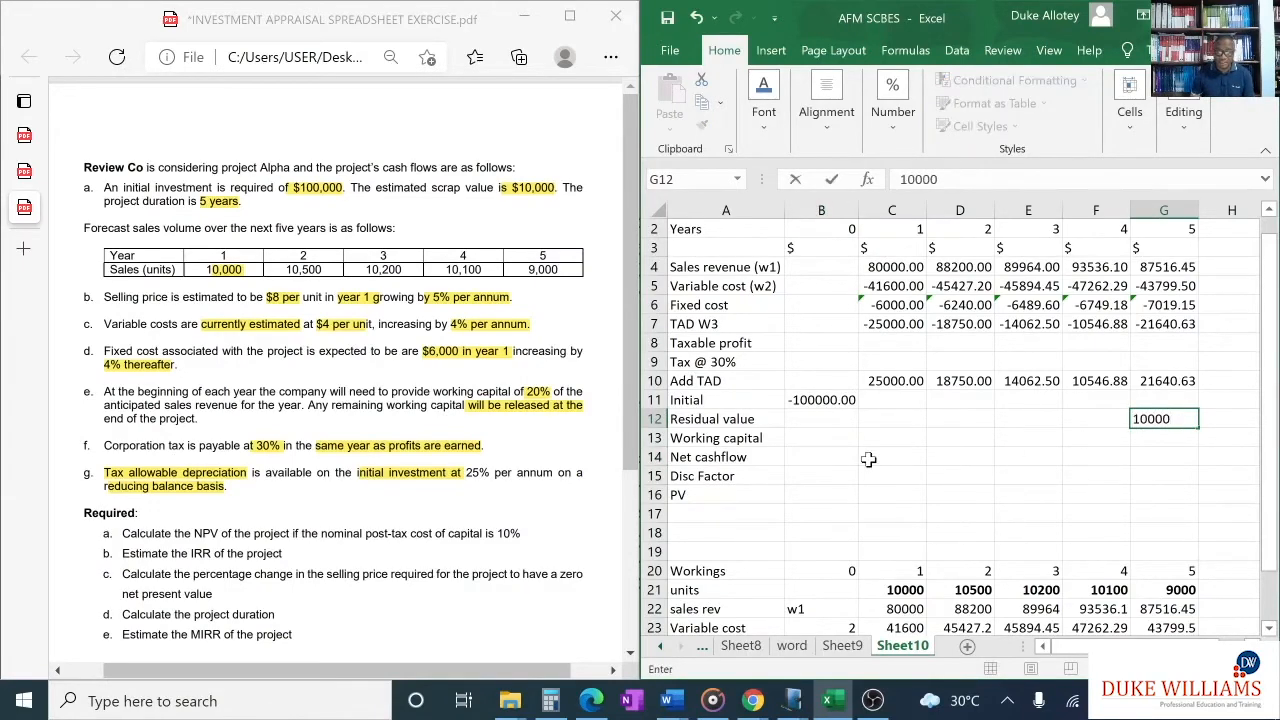
scroll(870, 458, "down", 1)
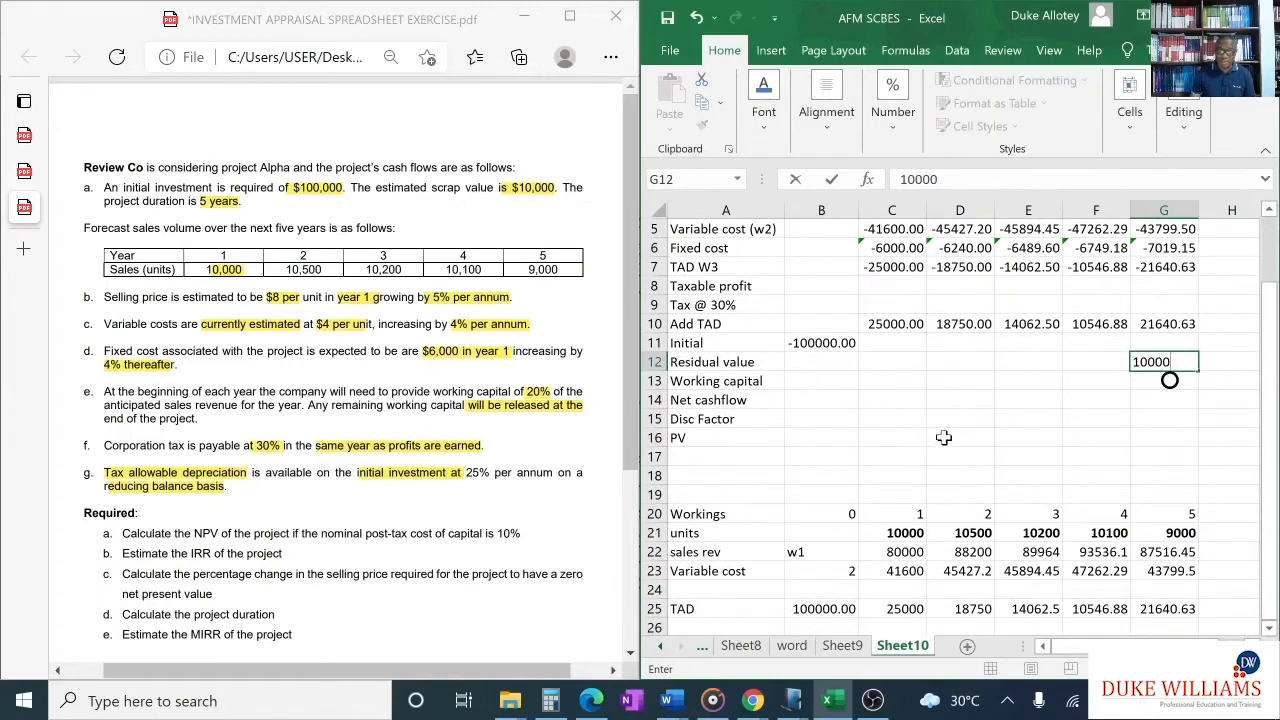
scroll(873, 397, "down", 2)
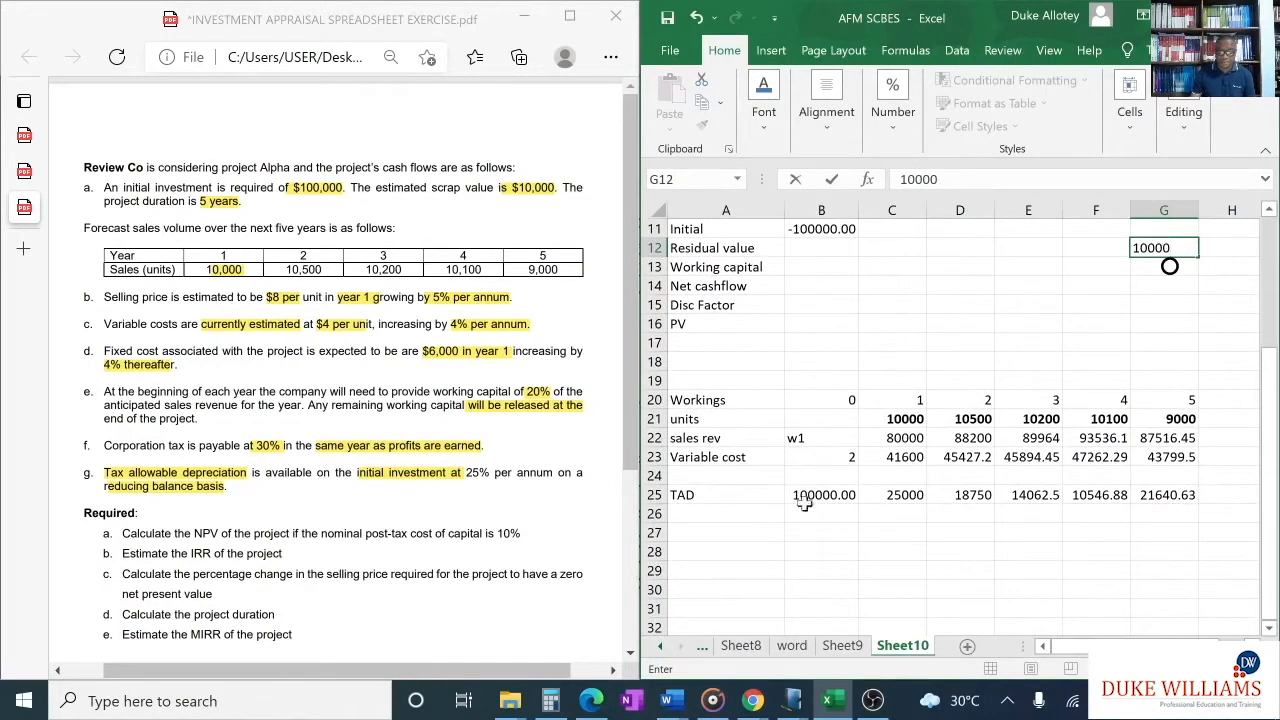
left_click(750, 532)
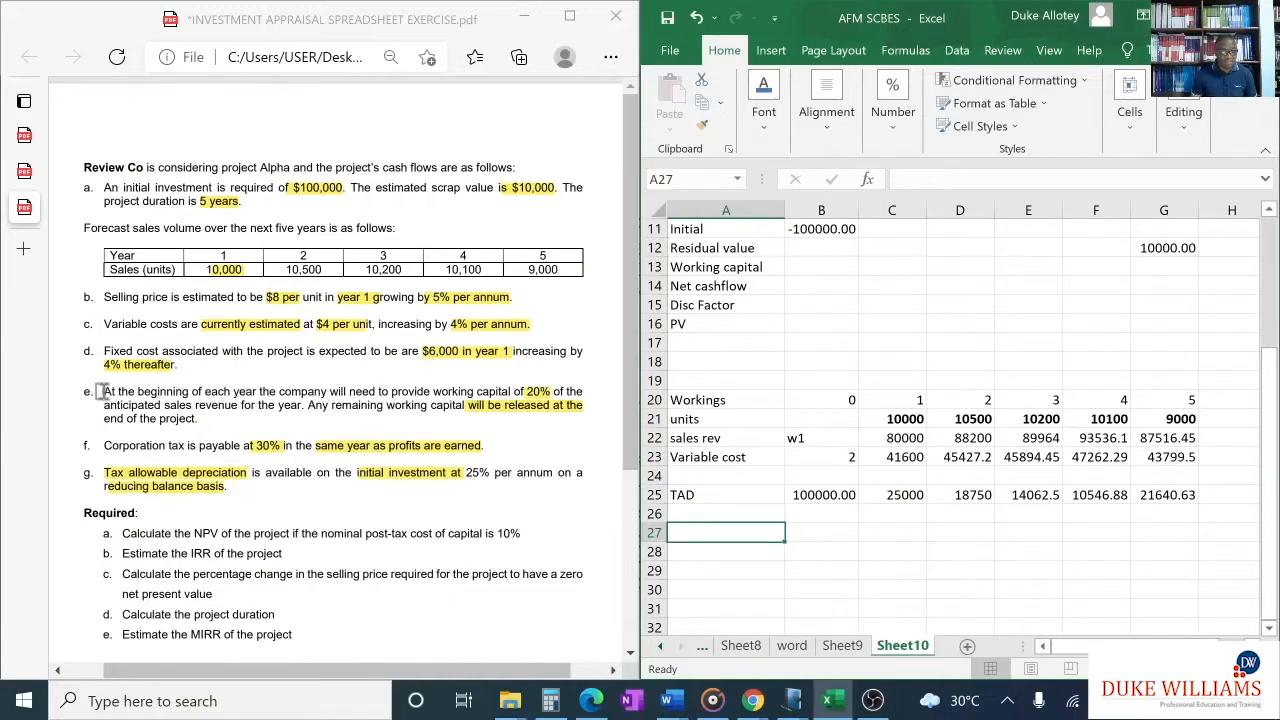
- Highlight "At the beginning of each year" in item e of the exercise PDF and label A27 in the Excel workings as Working capital
left_click_drag(103, 391, 257, 392)
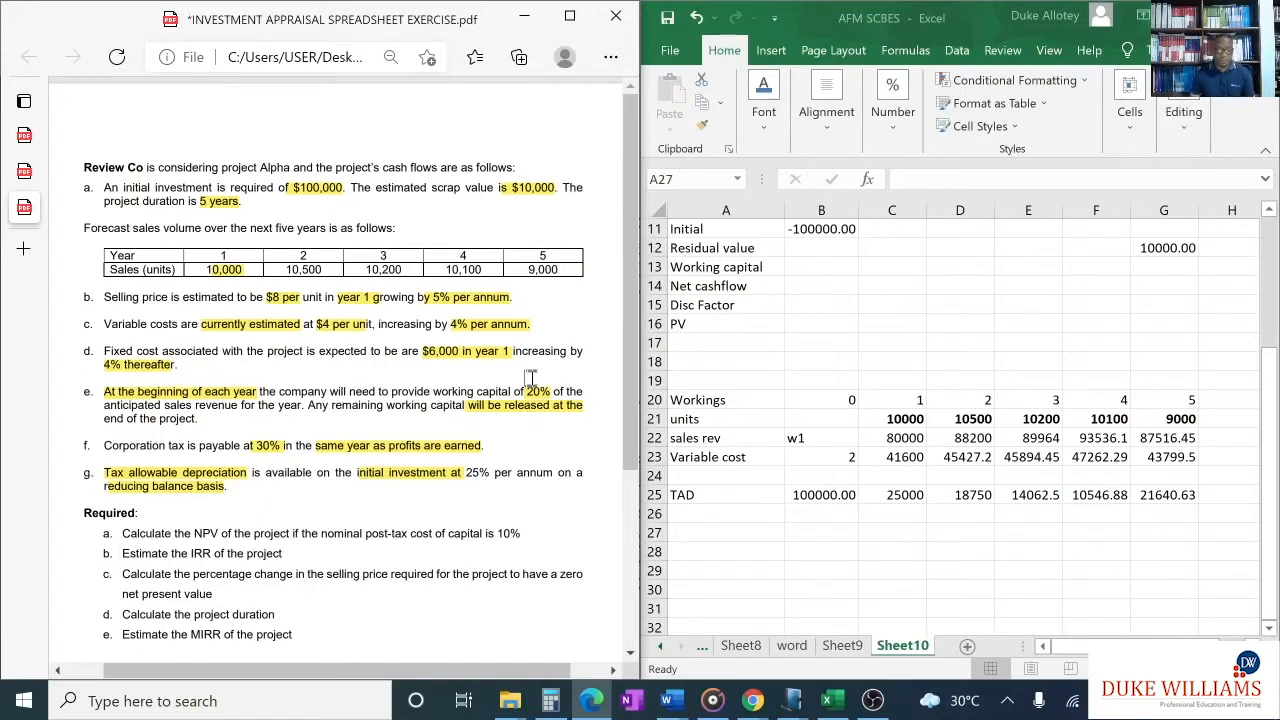
left_click(720, 533)
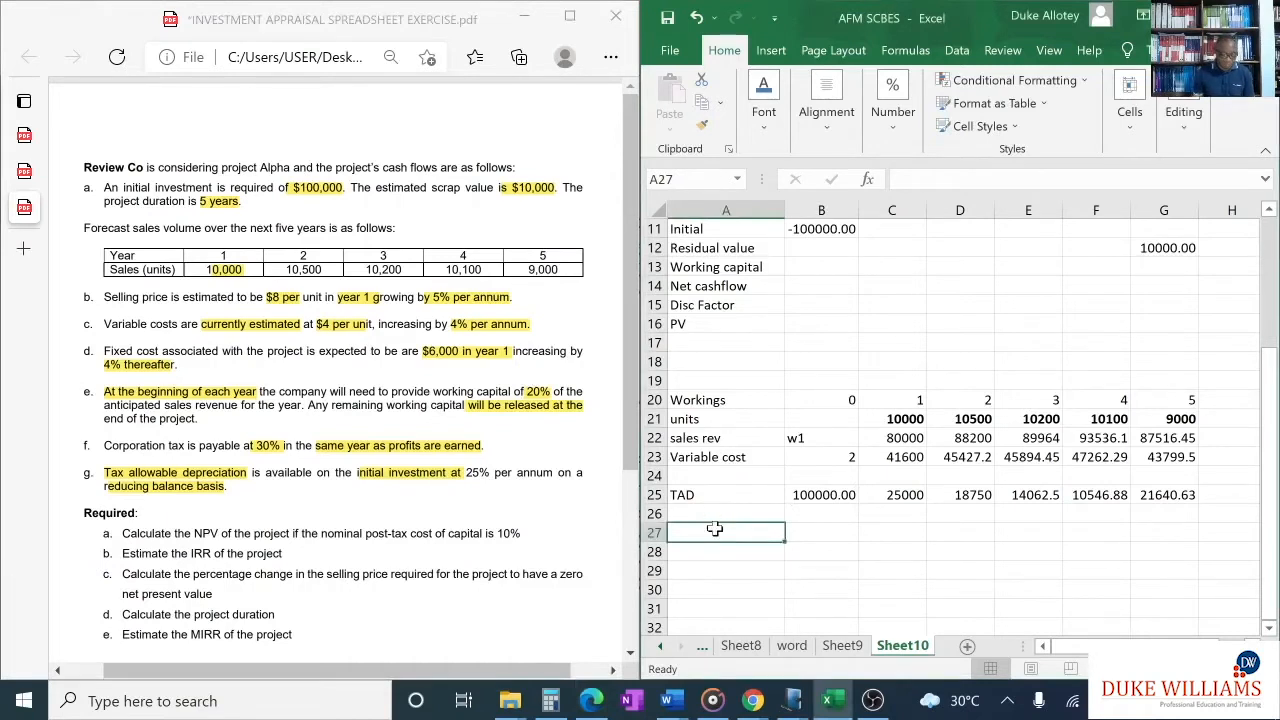
type("W")
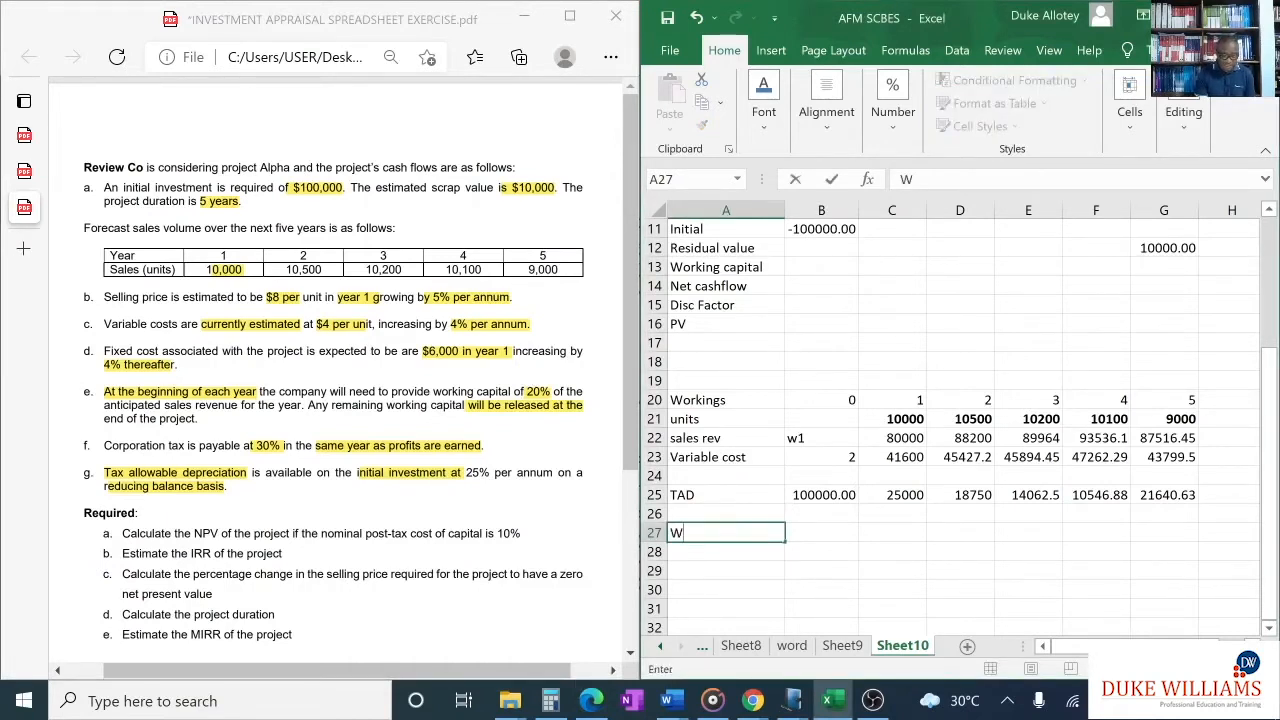
type("orking capital")
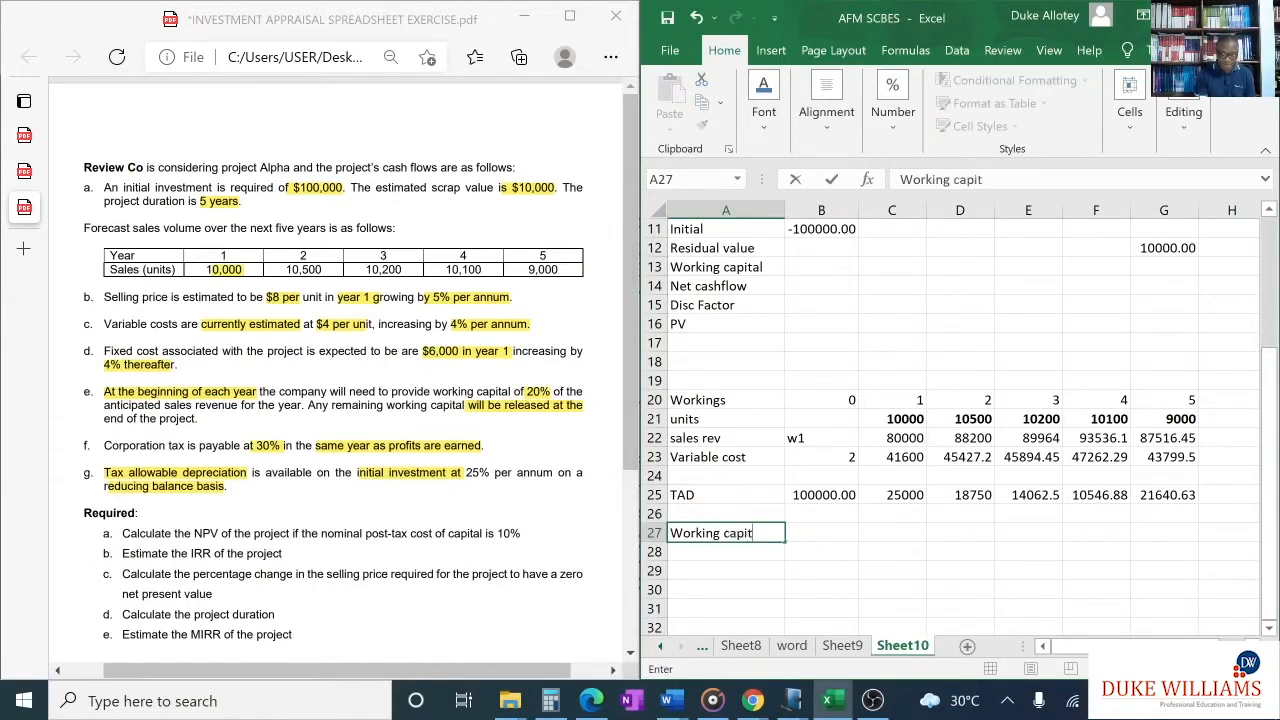
- Calculate the year 1 working capital requirement in C27 with =0.2*C22 and fill it across to G27
left_click(876, 533)
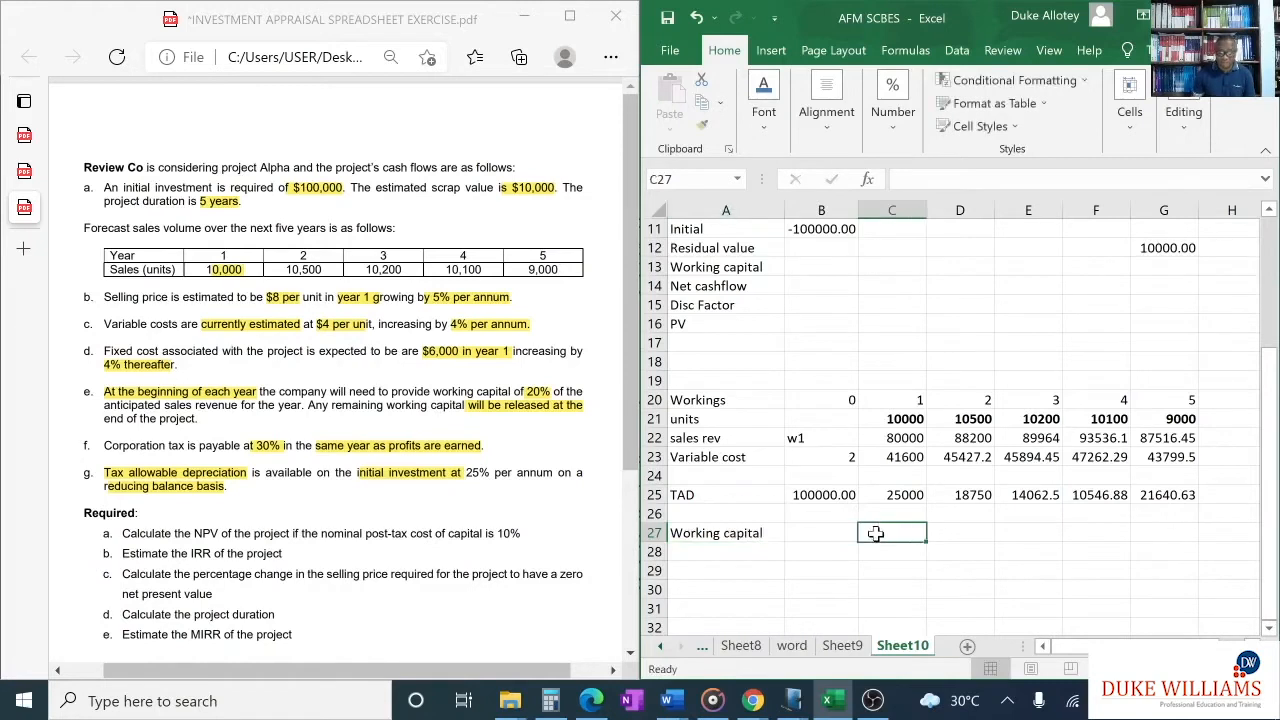
type("=")
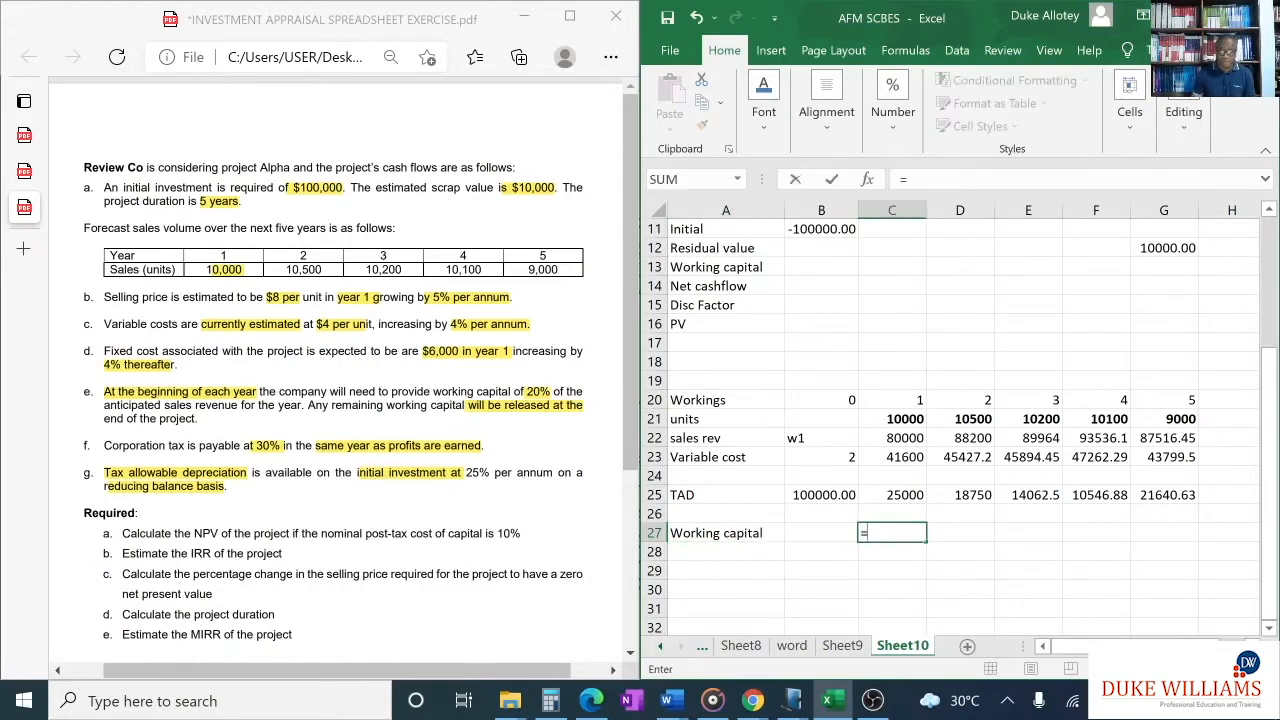
type("0.2*")
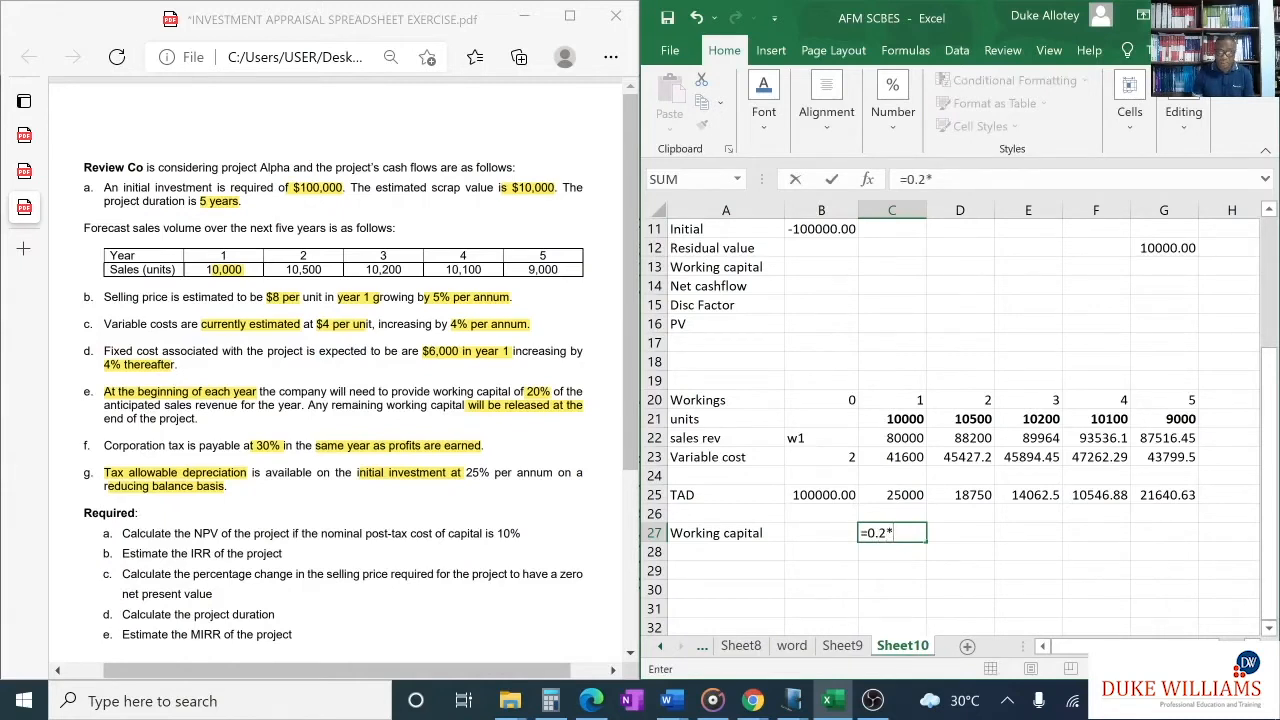
left_click(888, 437)
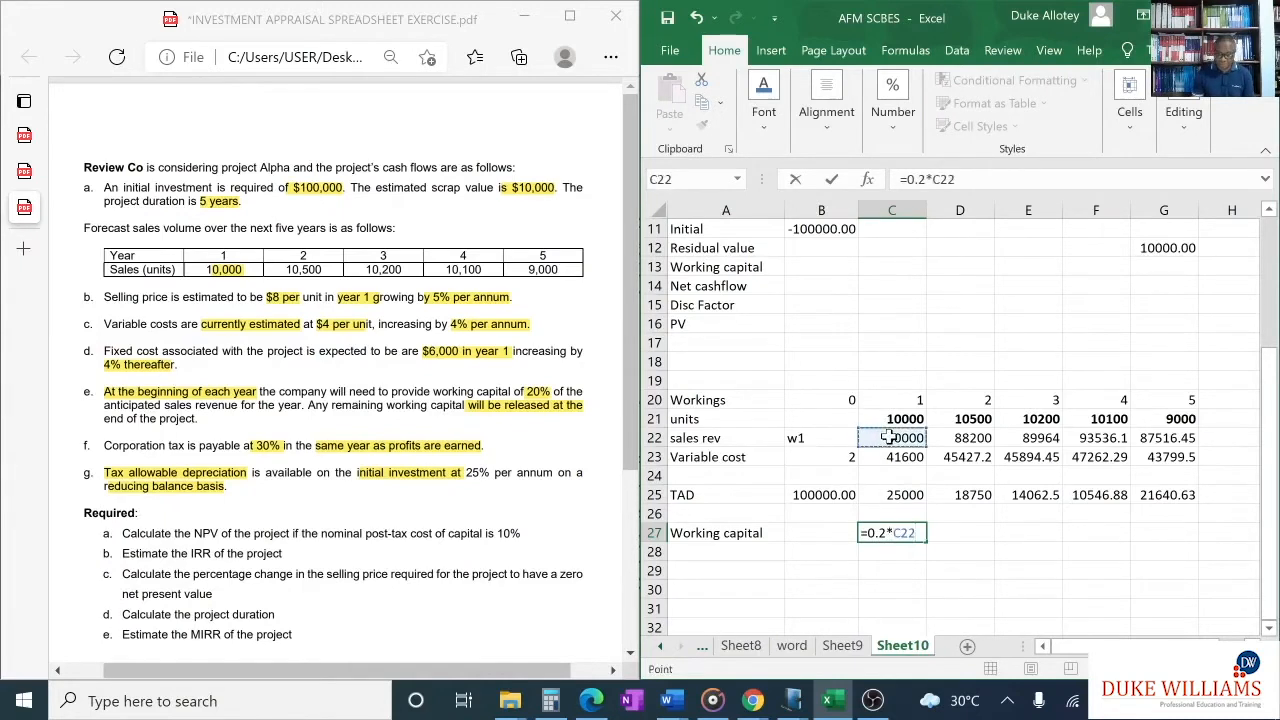
key("Return")
left_click(903, 533)
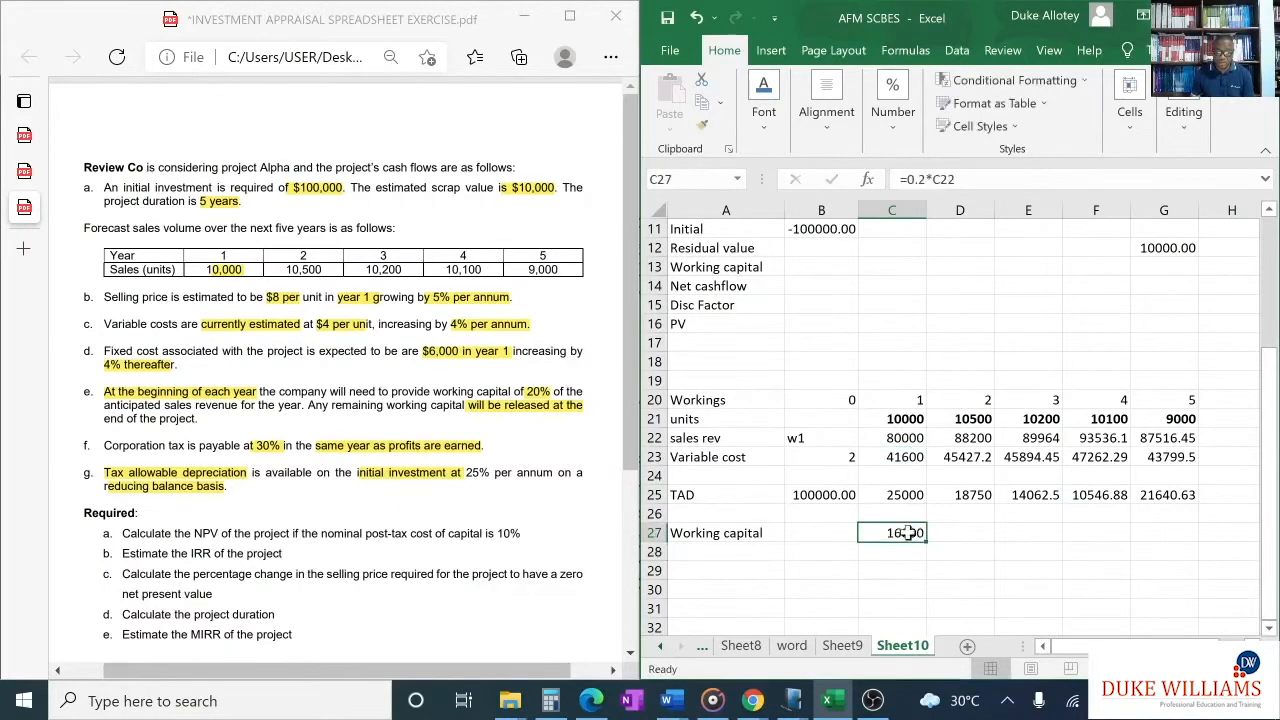
left_click_drag(925, 540, 1187, 547)
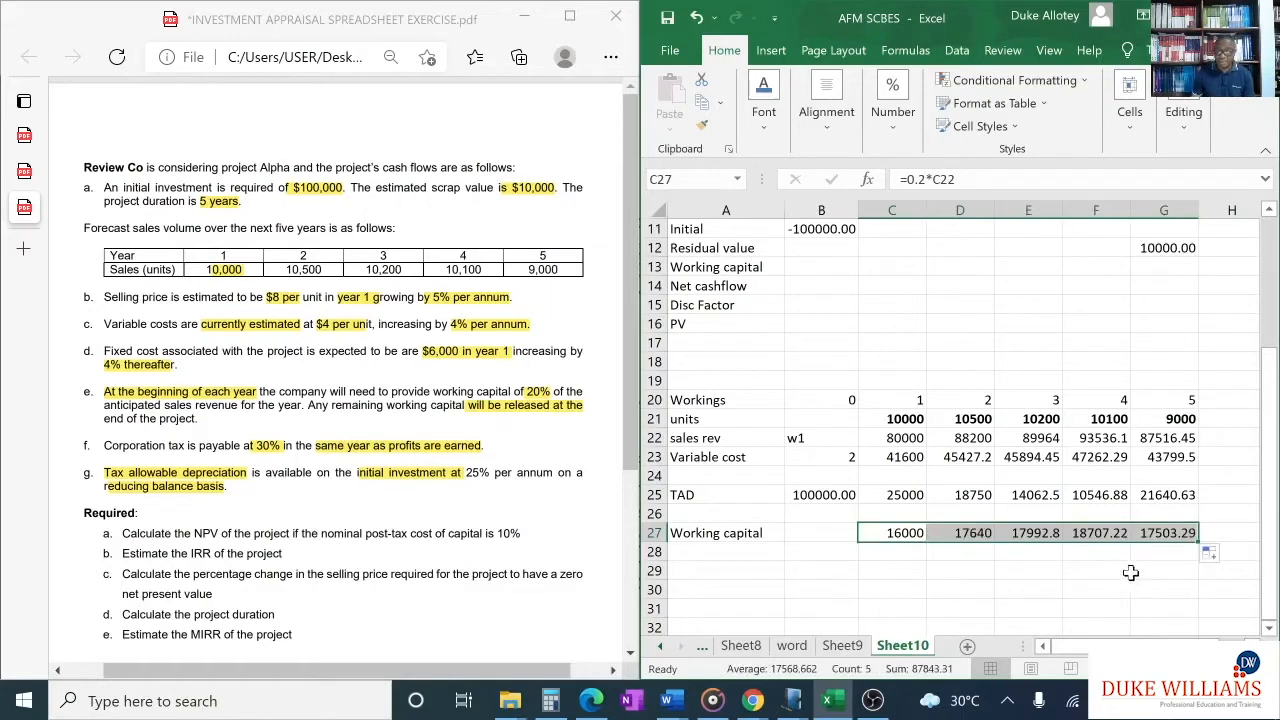
left_click(1133, 566)
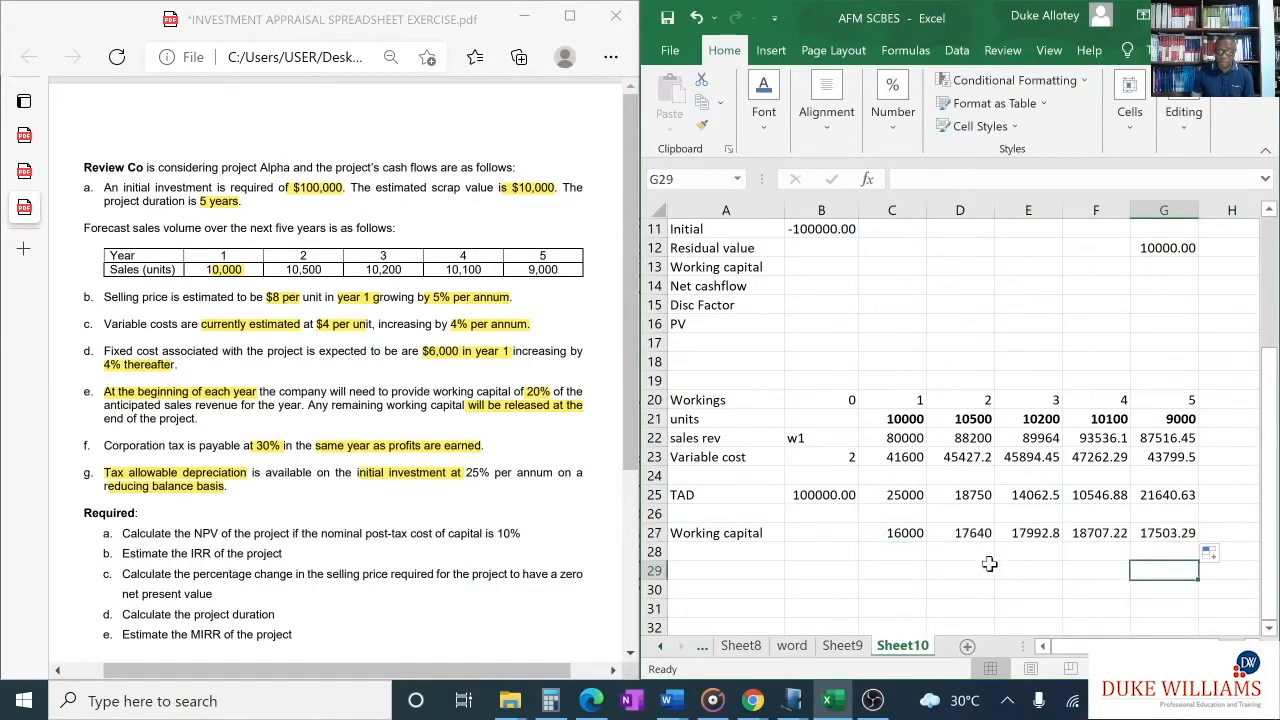
- Label A28, the row under the working capital requirement, as Cash flow
left_click(752, 554)
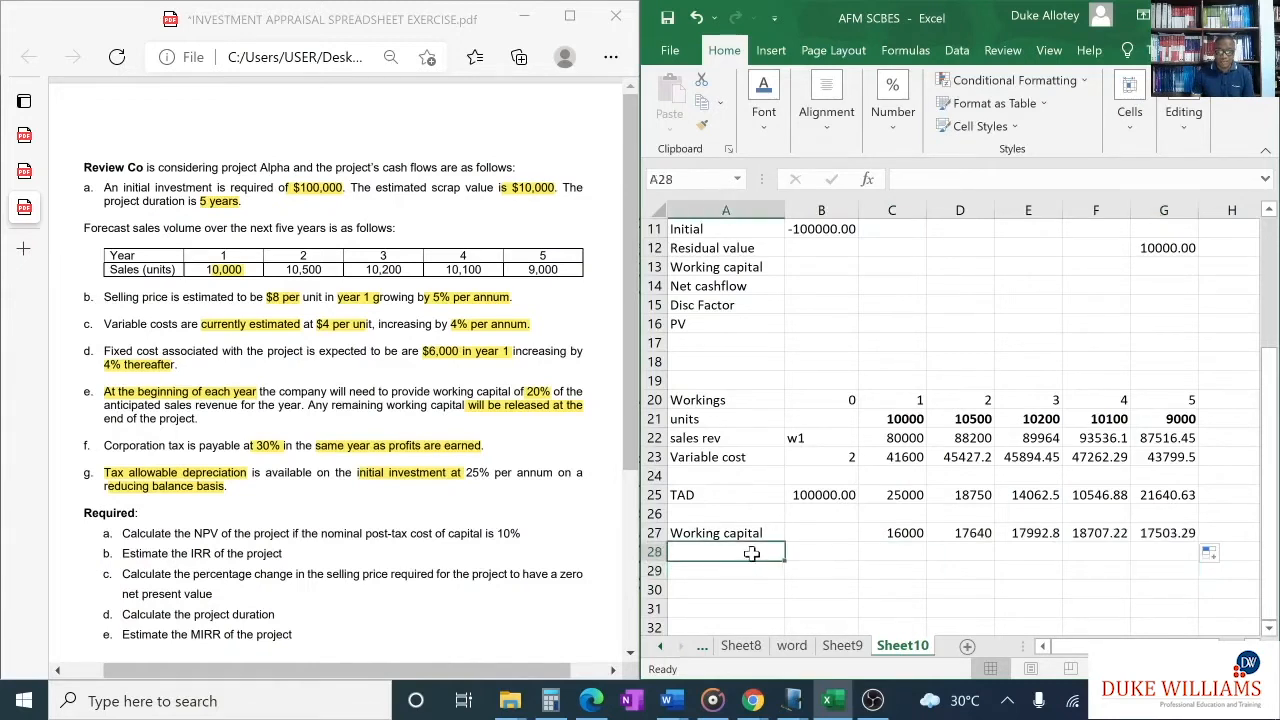
type("Cash")
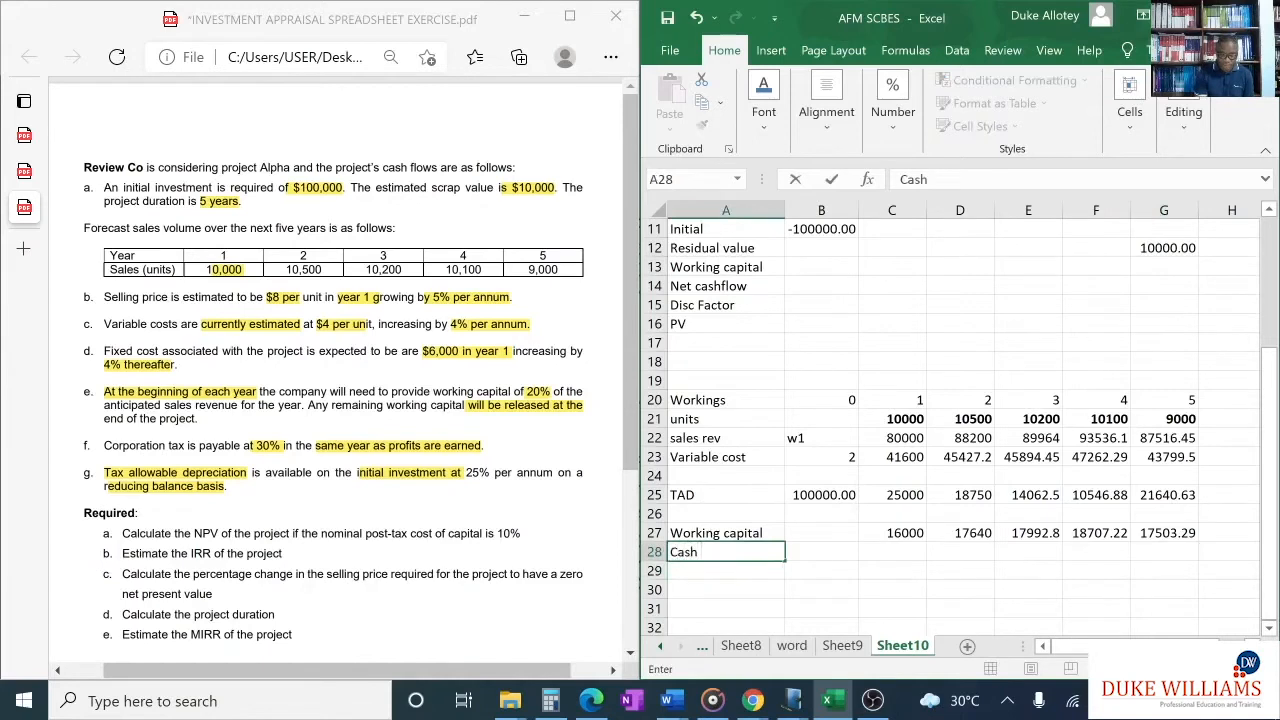
type(" flow")
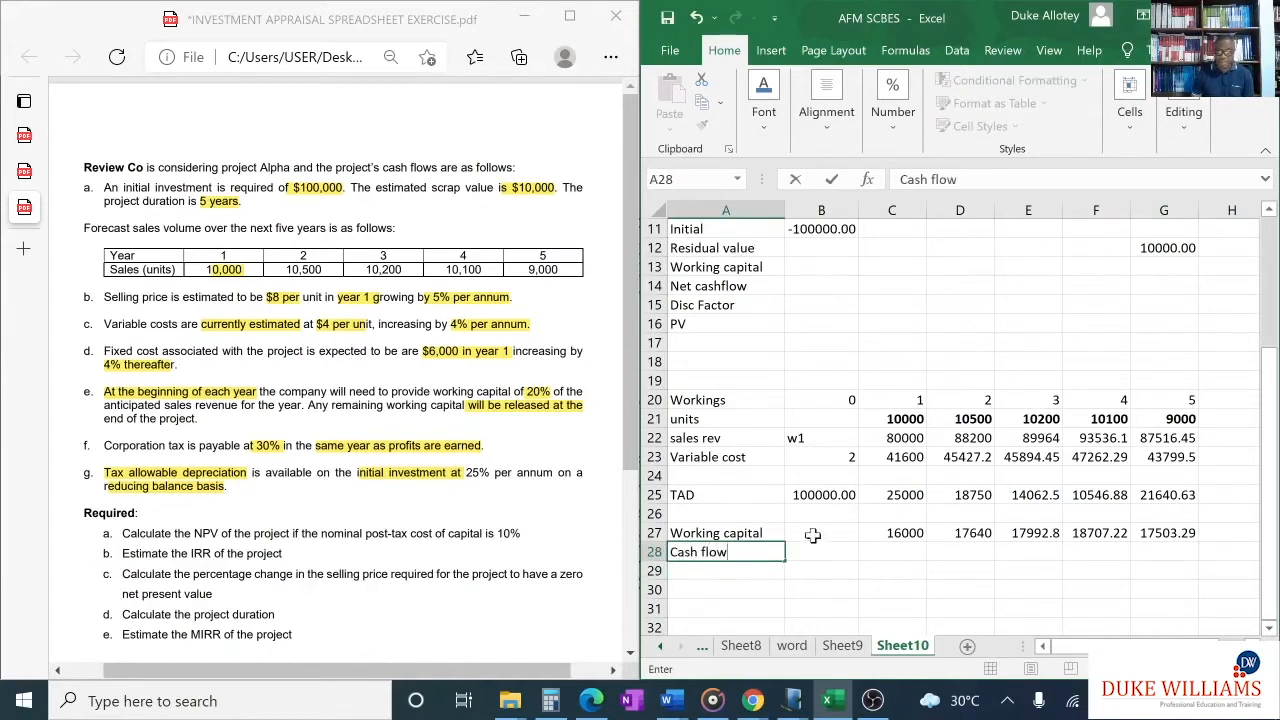
left_click(886, 556)
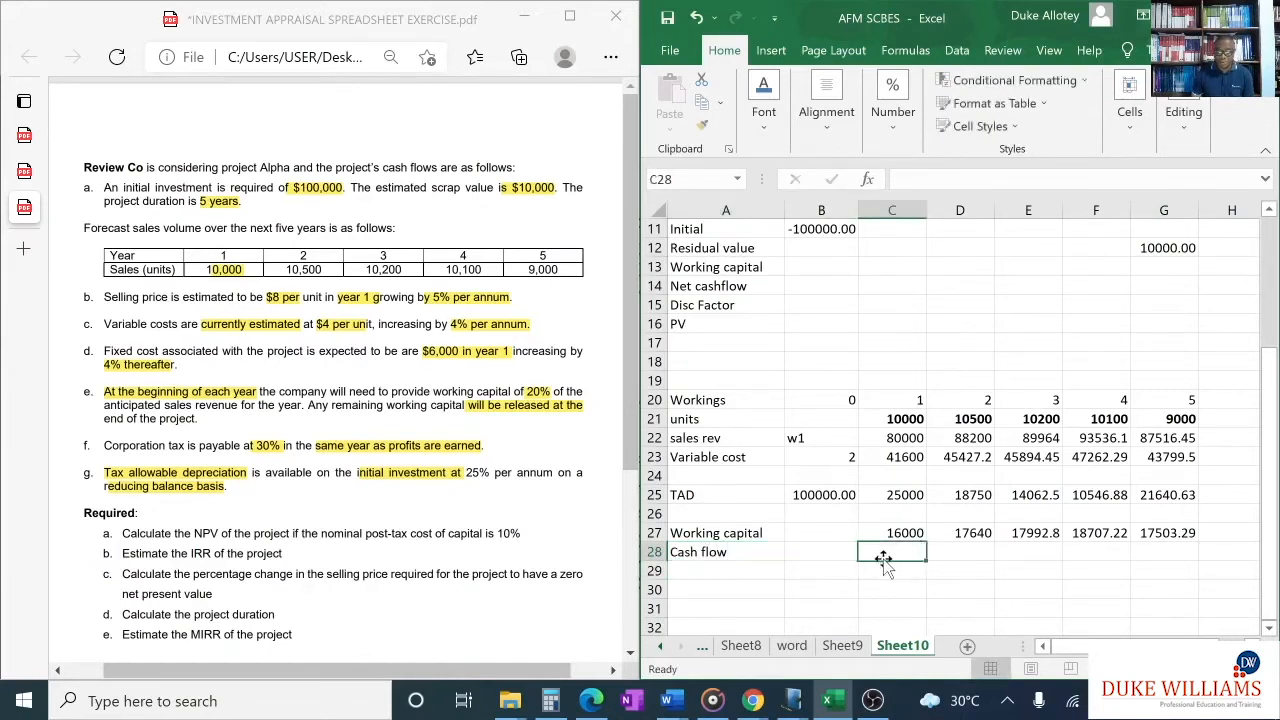
- Enter the year 0 working capital cash flow in B28 as =-C27
left_click(837, 549)
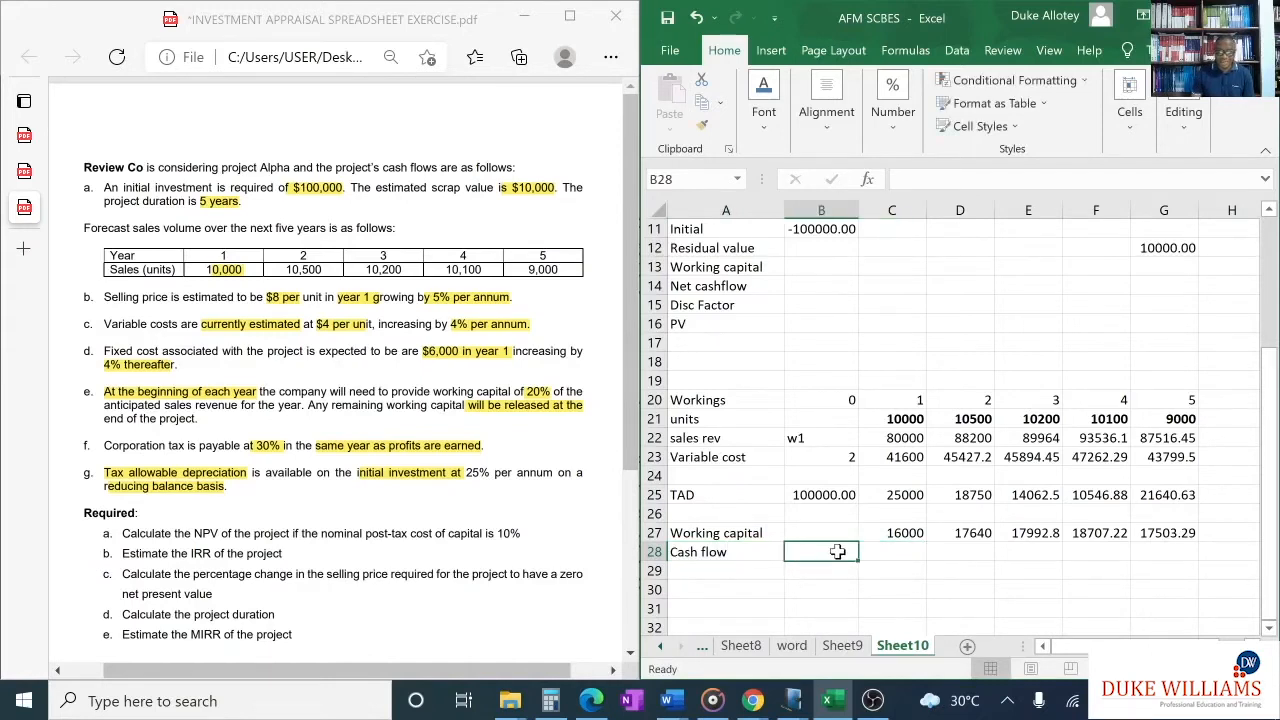
type("=-")
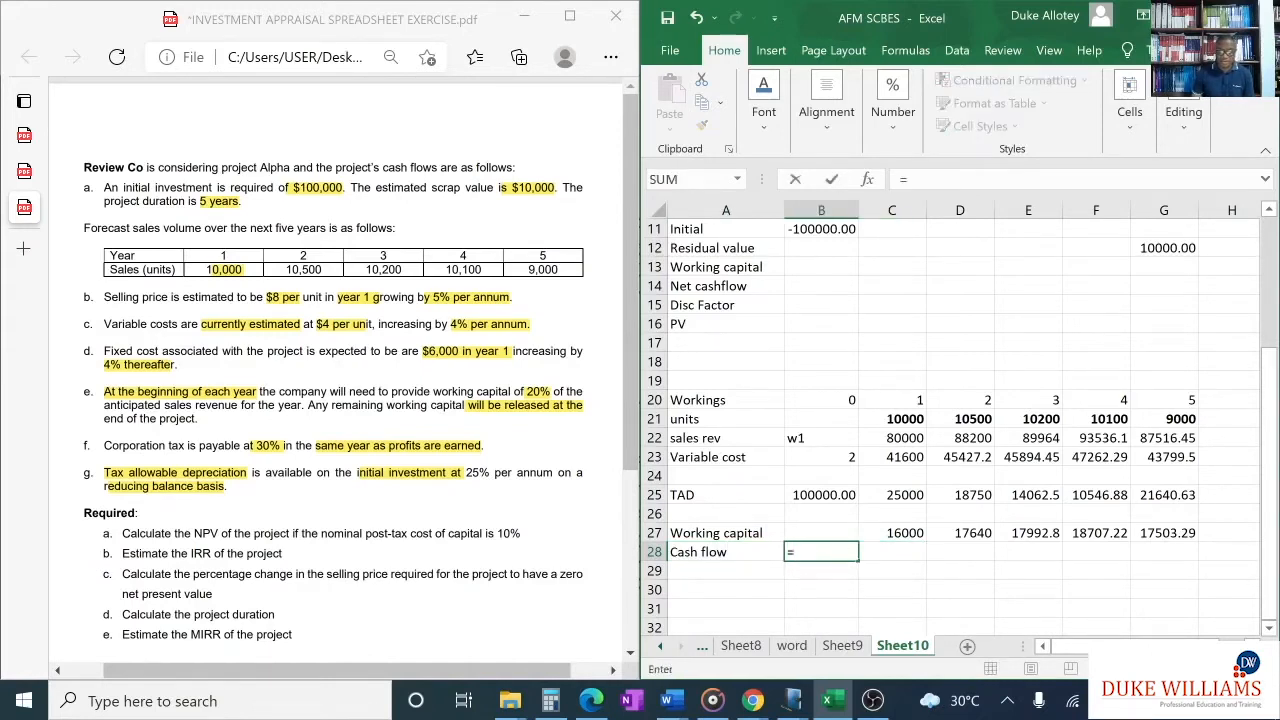
left_click(903, 532)
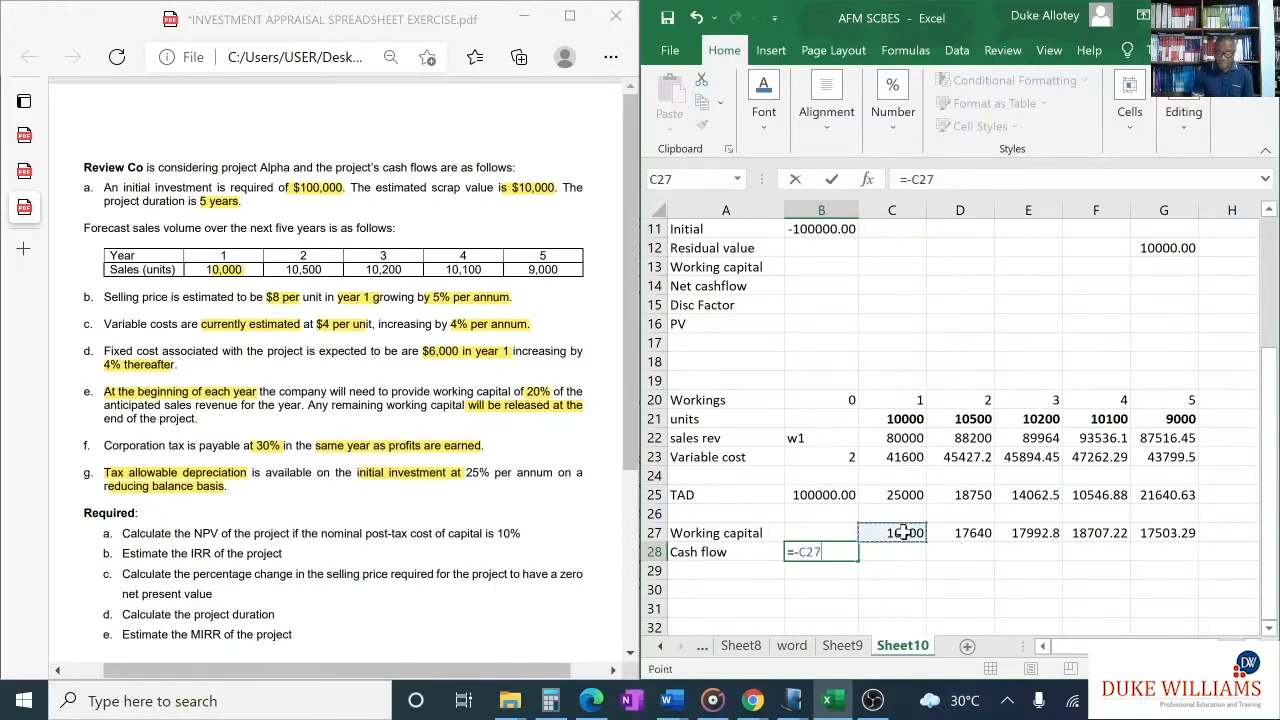
key("Return")
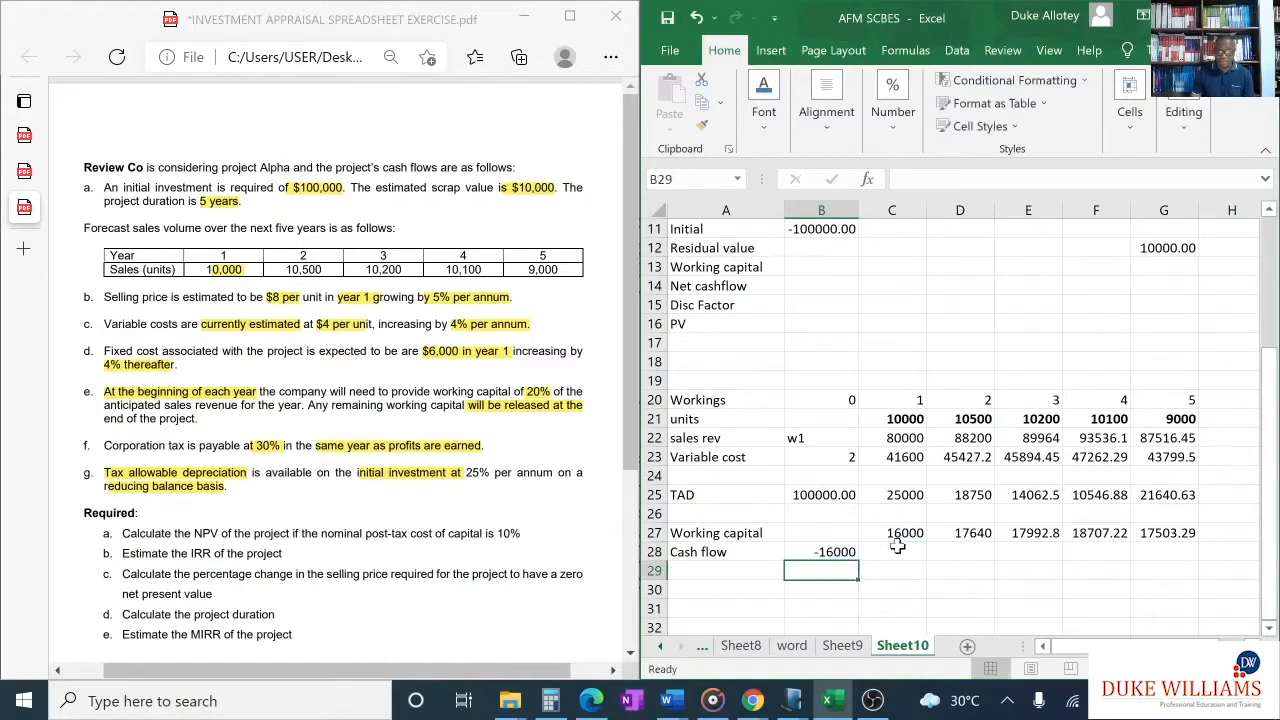
- Calculate the year 1 working capital cash flow in C28 with =-(D27-C27)
left_click(900, 552)
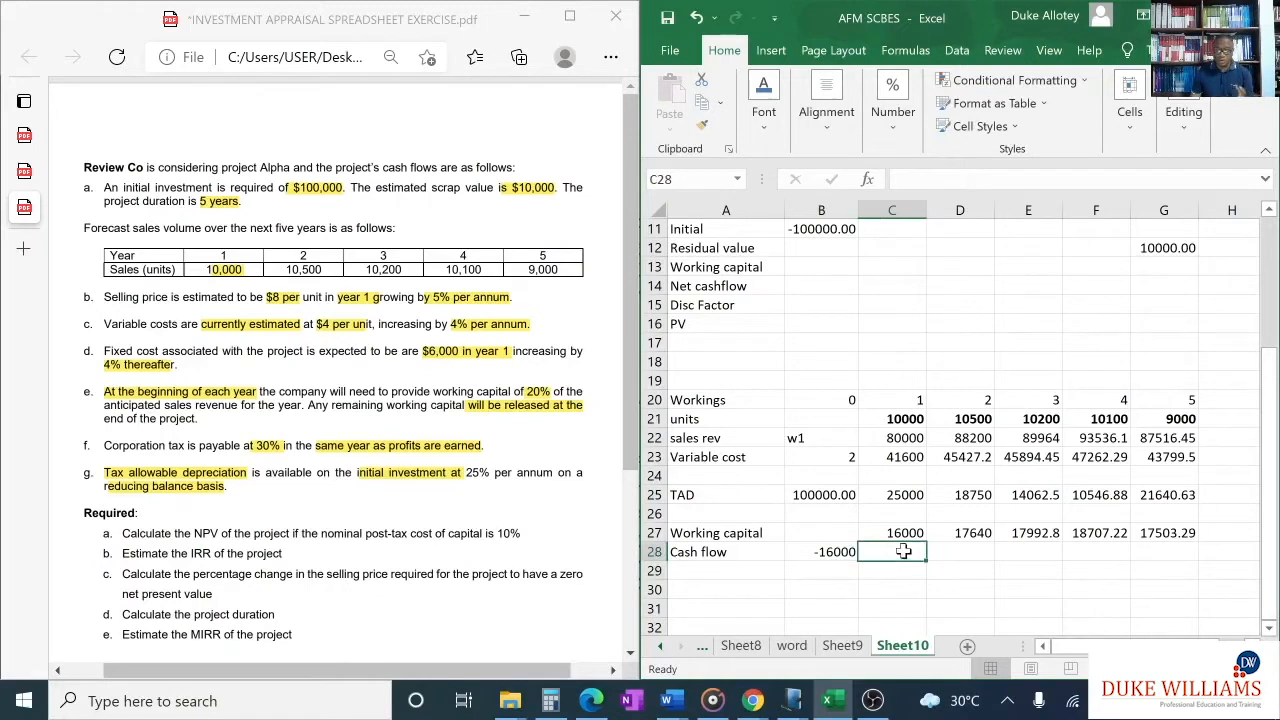
left_click(905, 531)
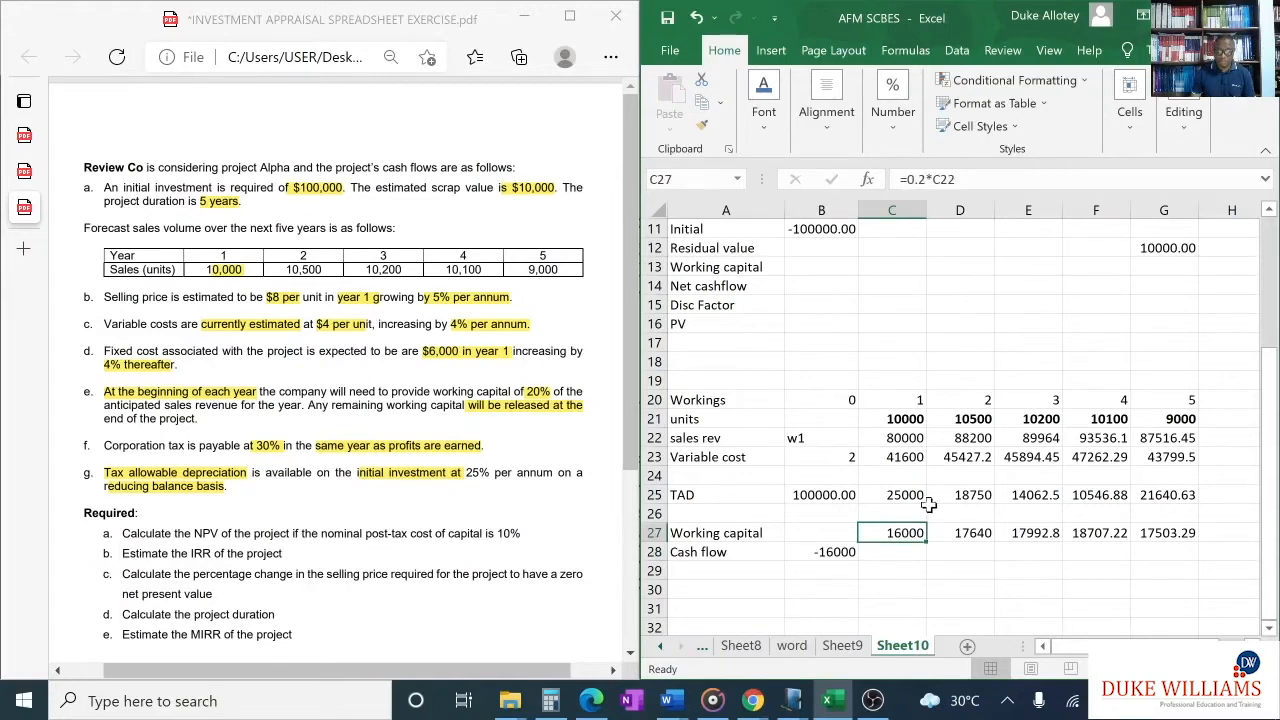
left_click(956, 530)
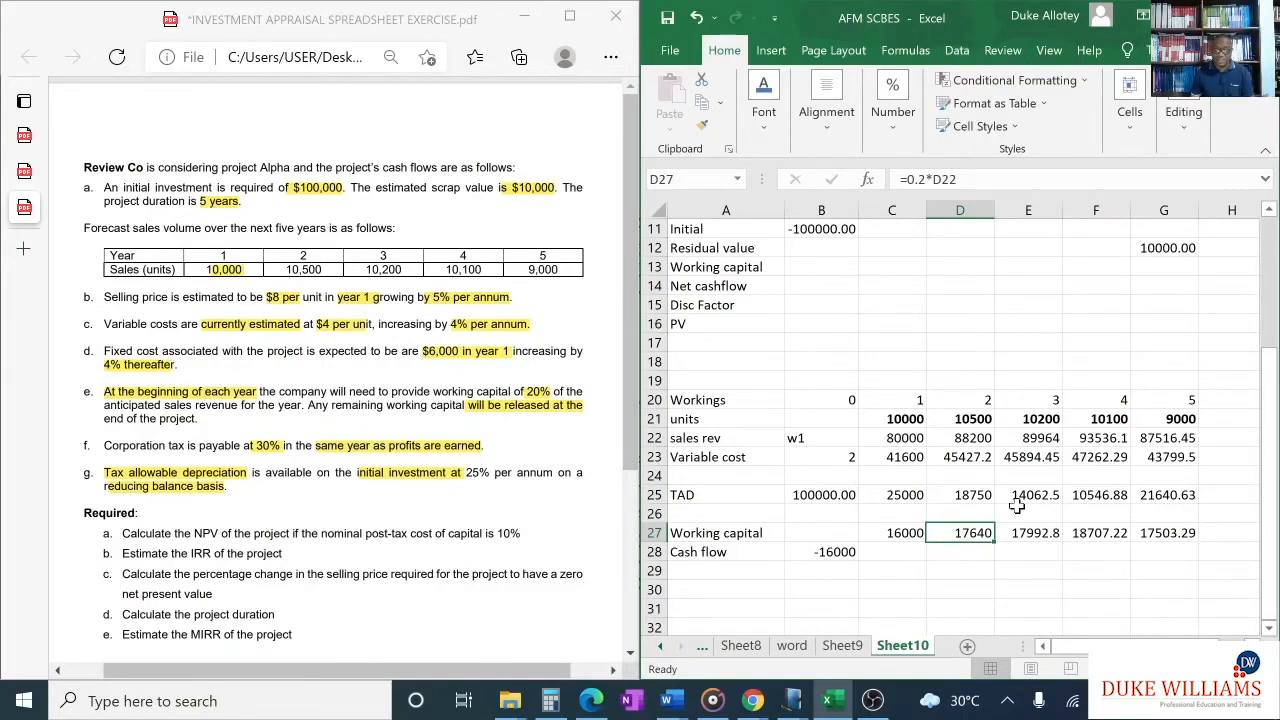
left_click(908, 552)
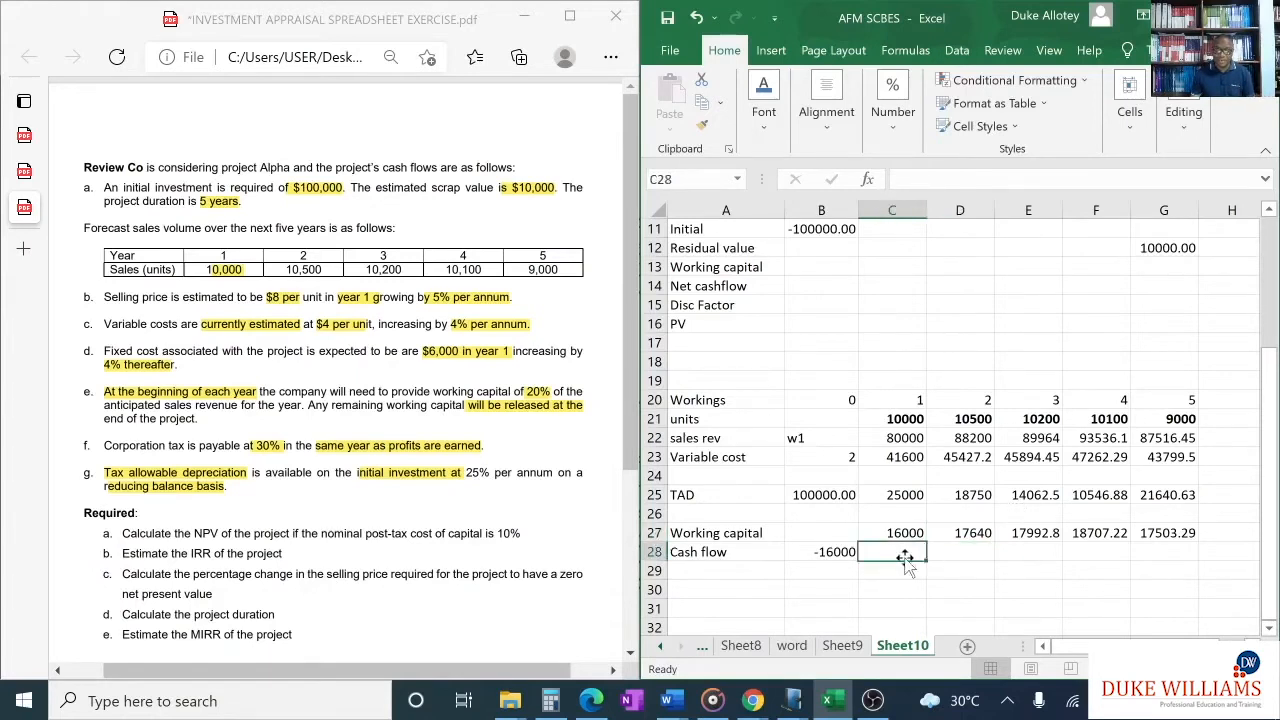
type("=")
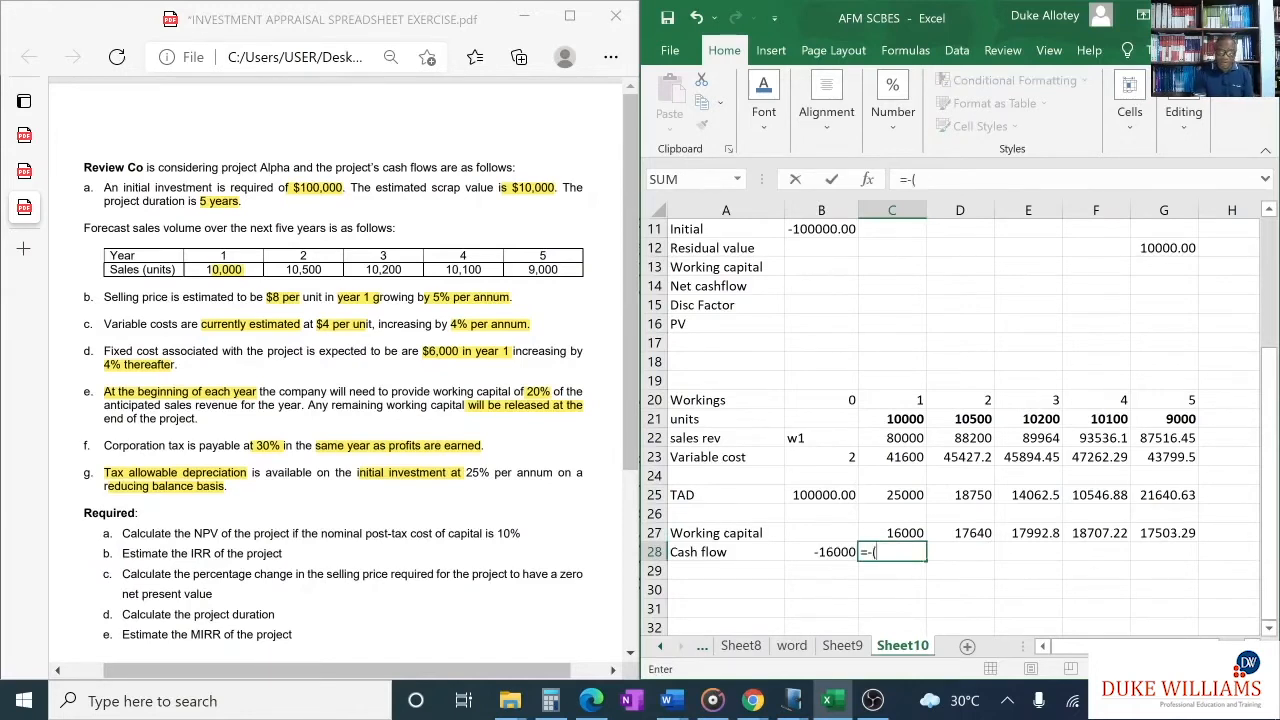
type("-(")
left_click(966, 535)
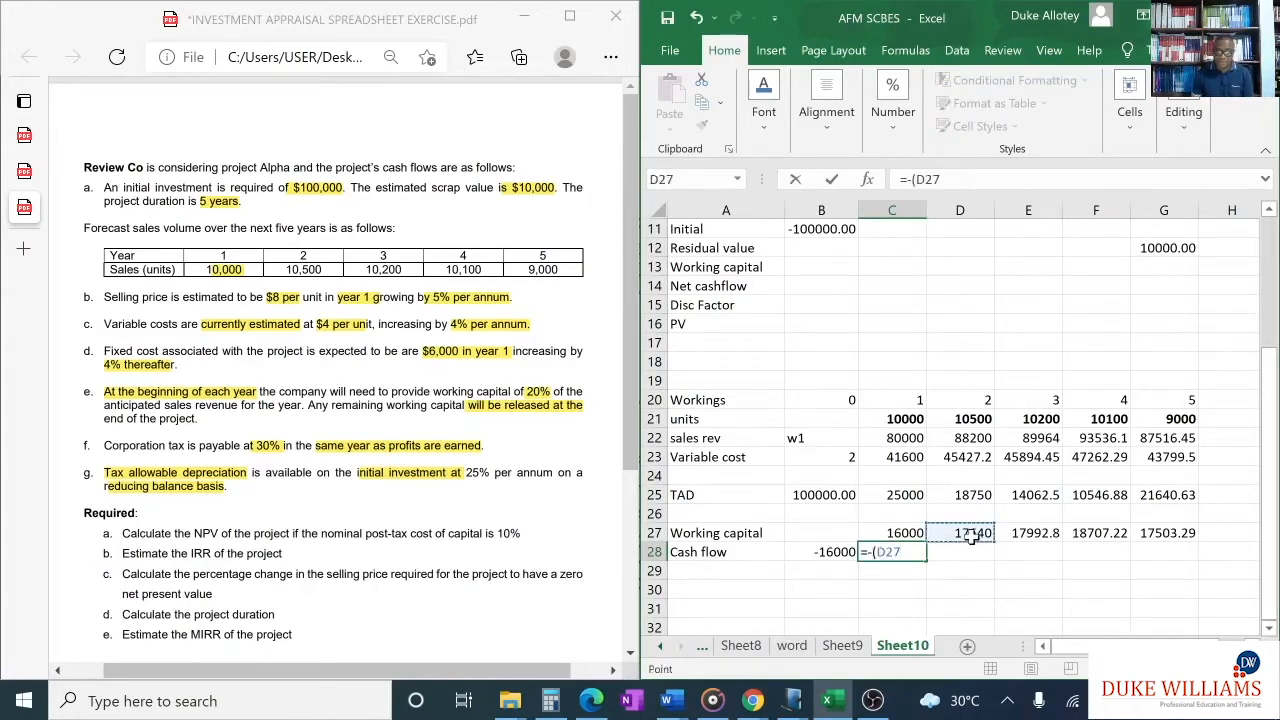
type("-")
left_click(893, 533)
type(")")
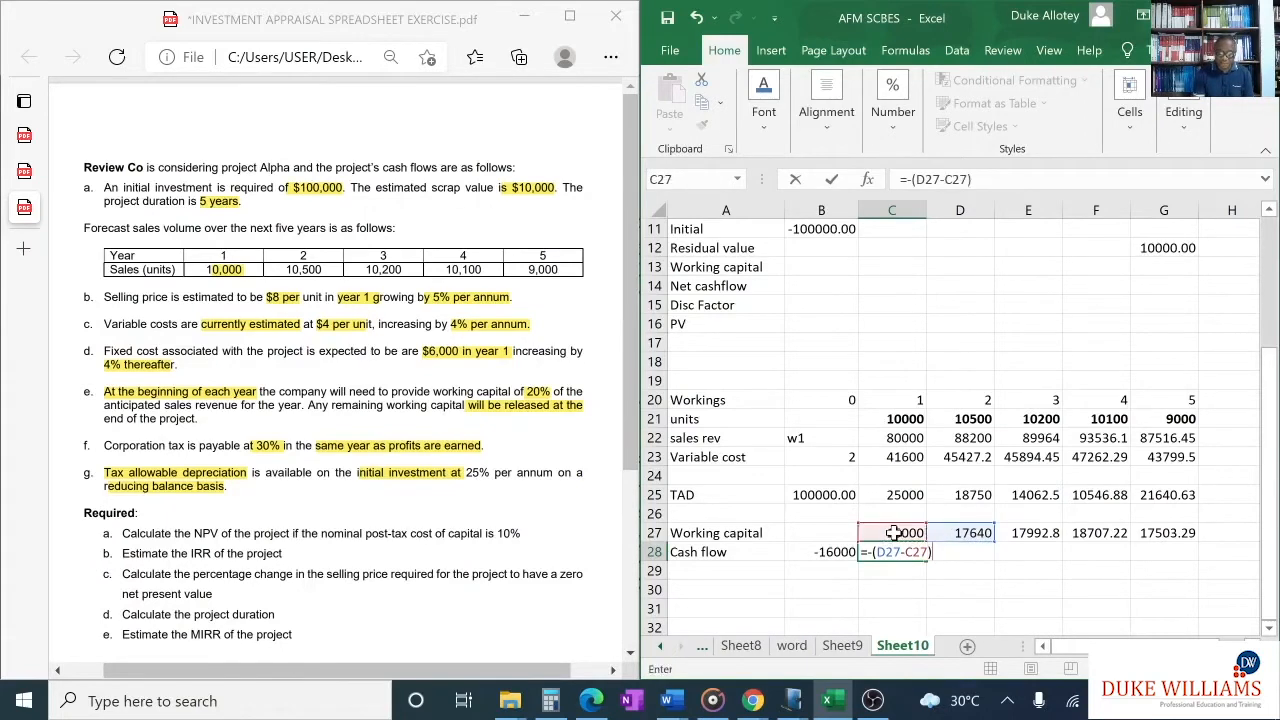
key("Return")
- Fill the year 1 cash flow formula from C28 across to F28 and check the copied formulas against row 27
left_click(883, 554)
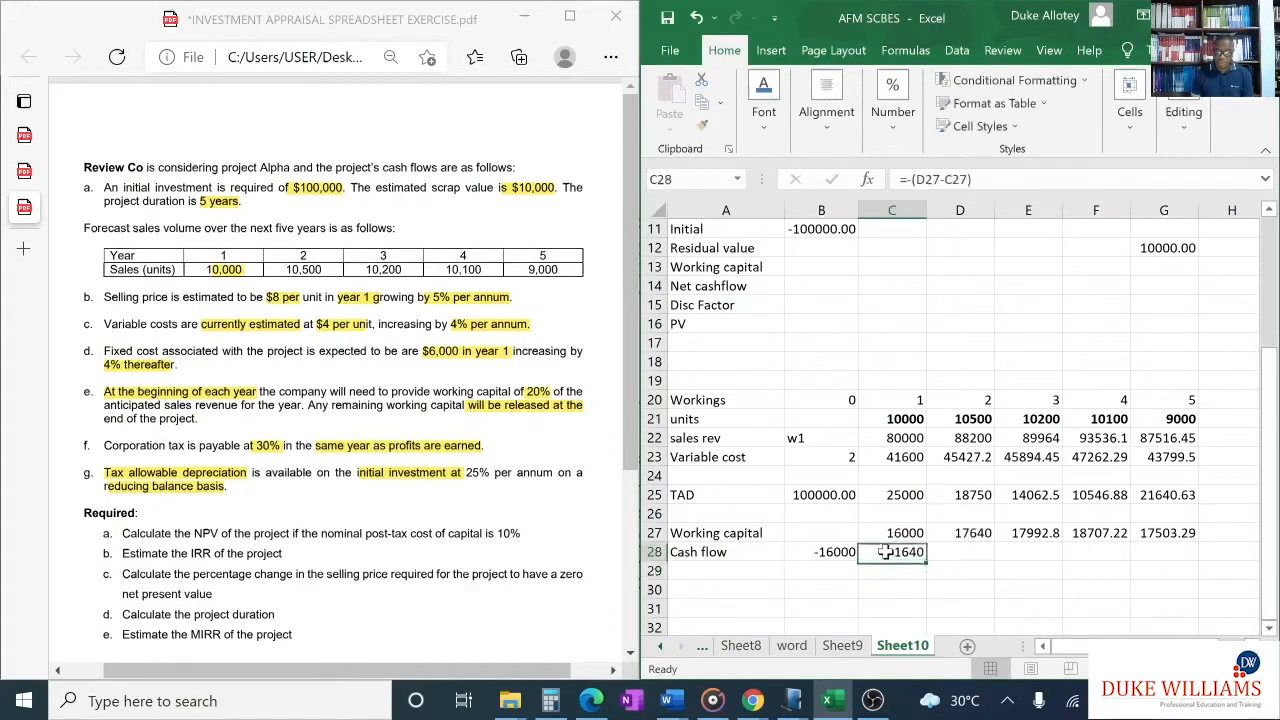
left_click_drag(925, 562, 1110, 562)
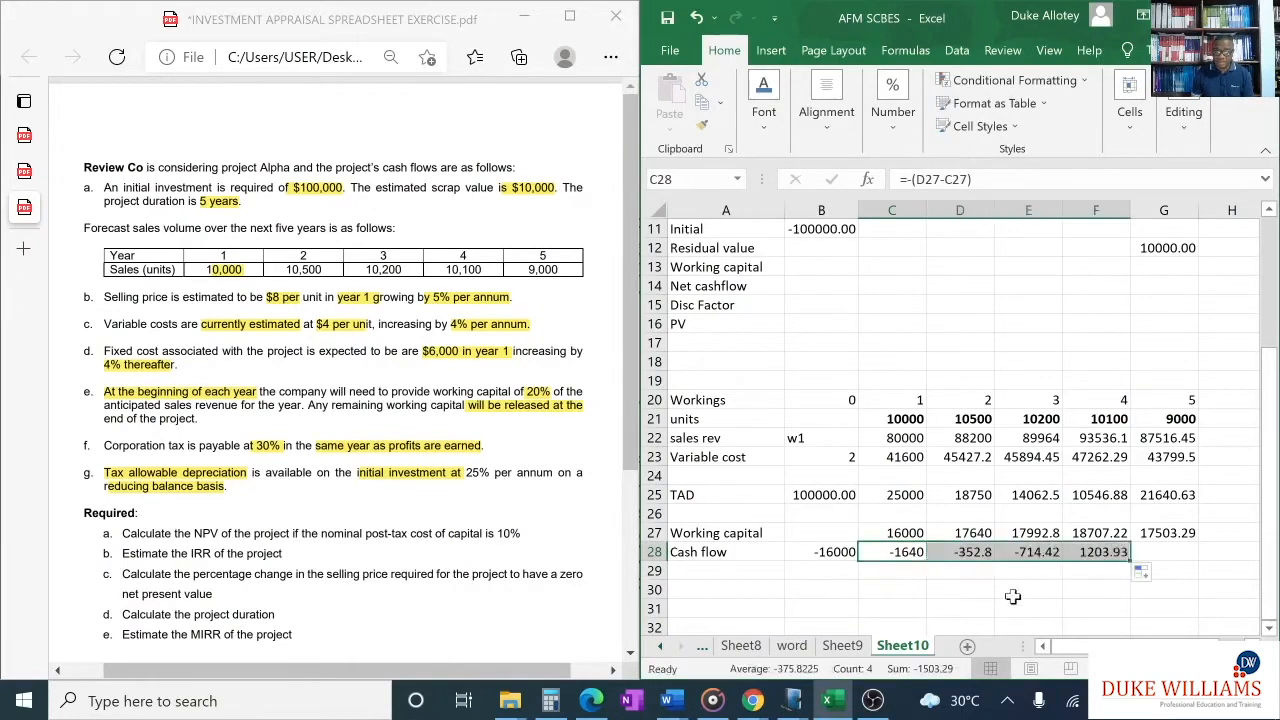
left_click(1071, 591)
left_click(1161, 551)
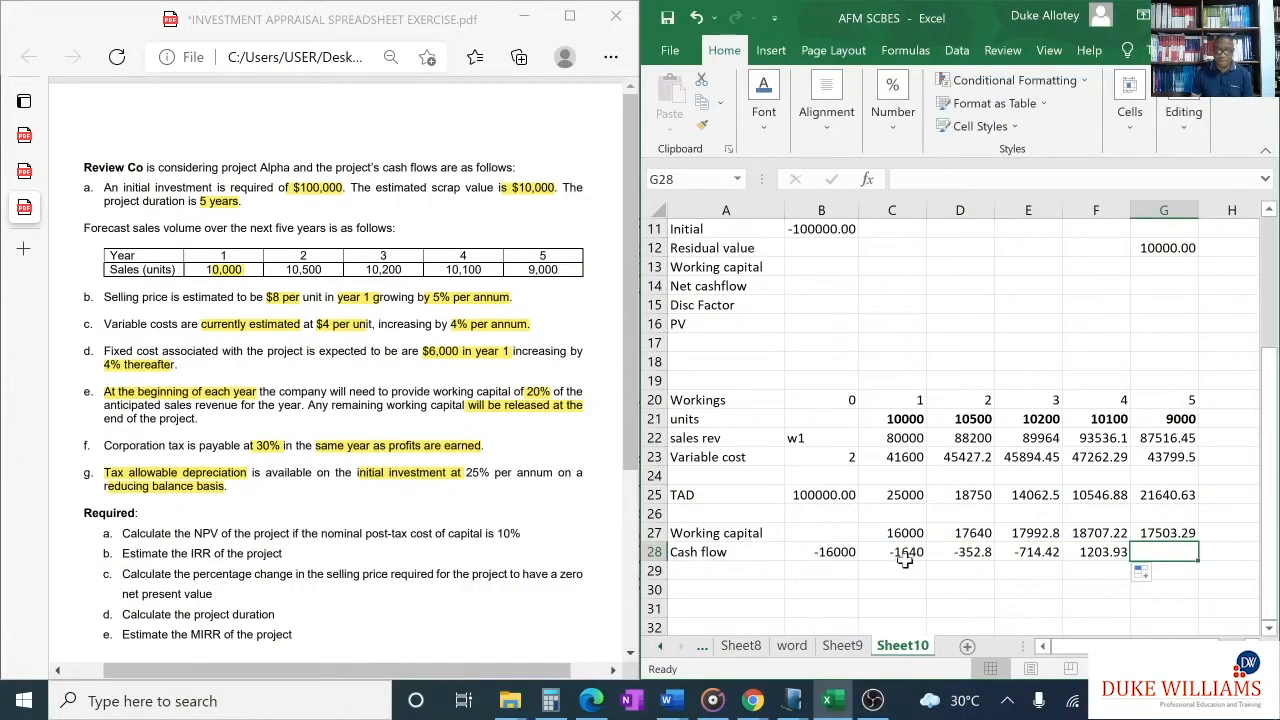
left_click(969, 553)
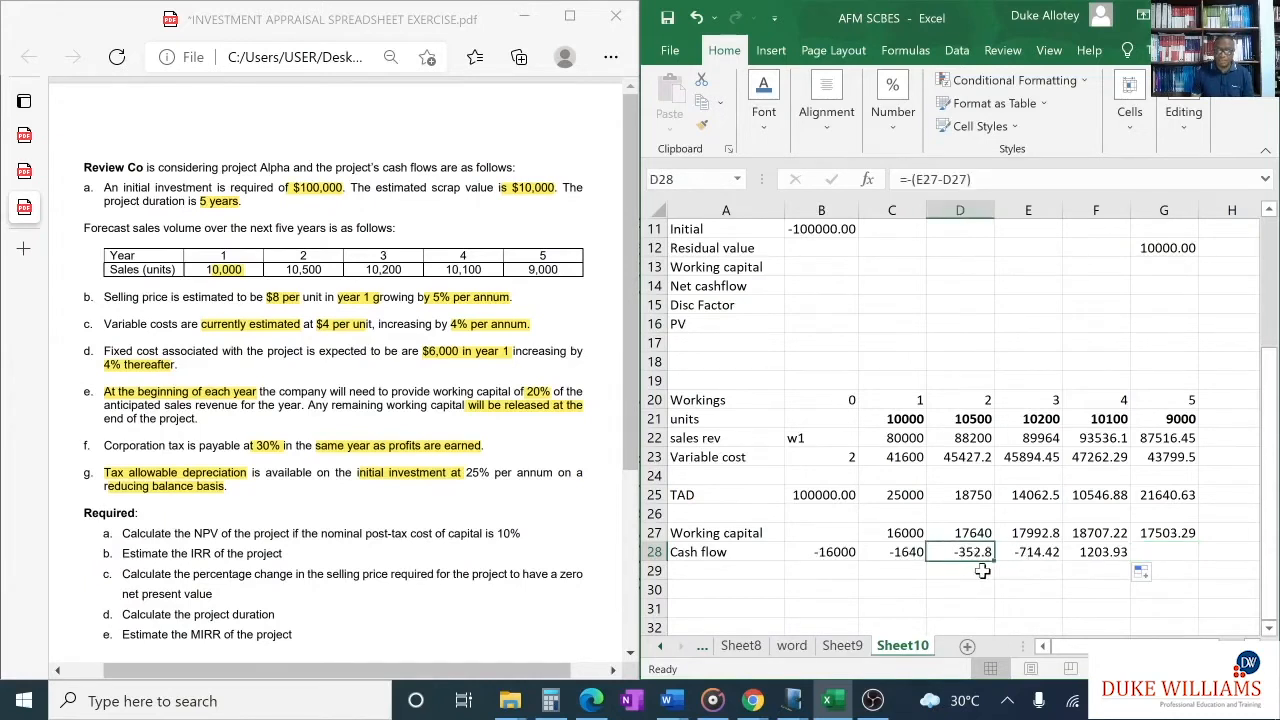
left_click(1033, 556)
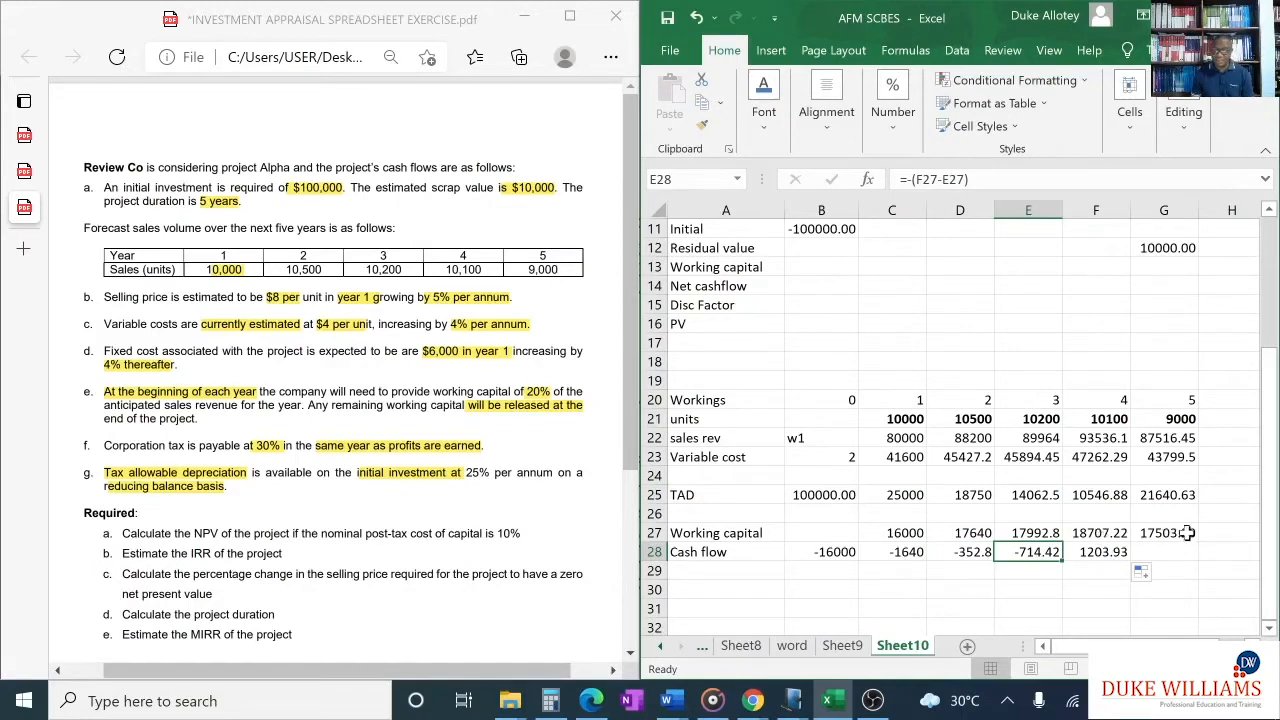
left_click(1180, 532)
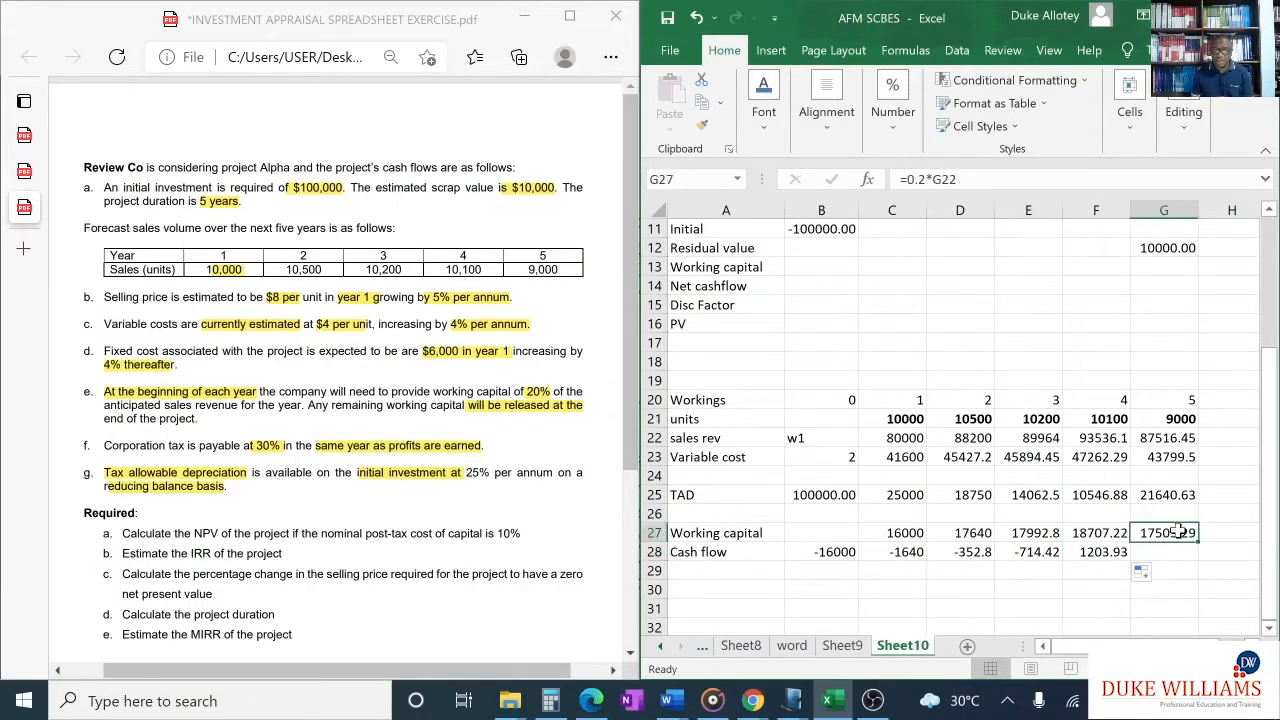
left_click(1098, 552)
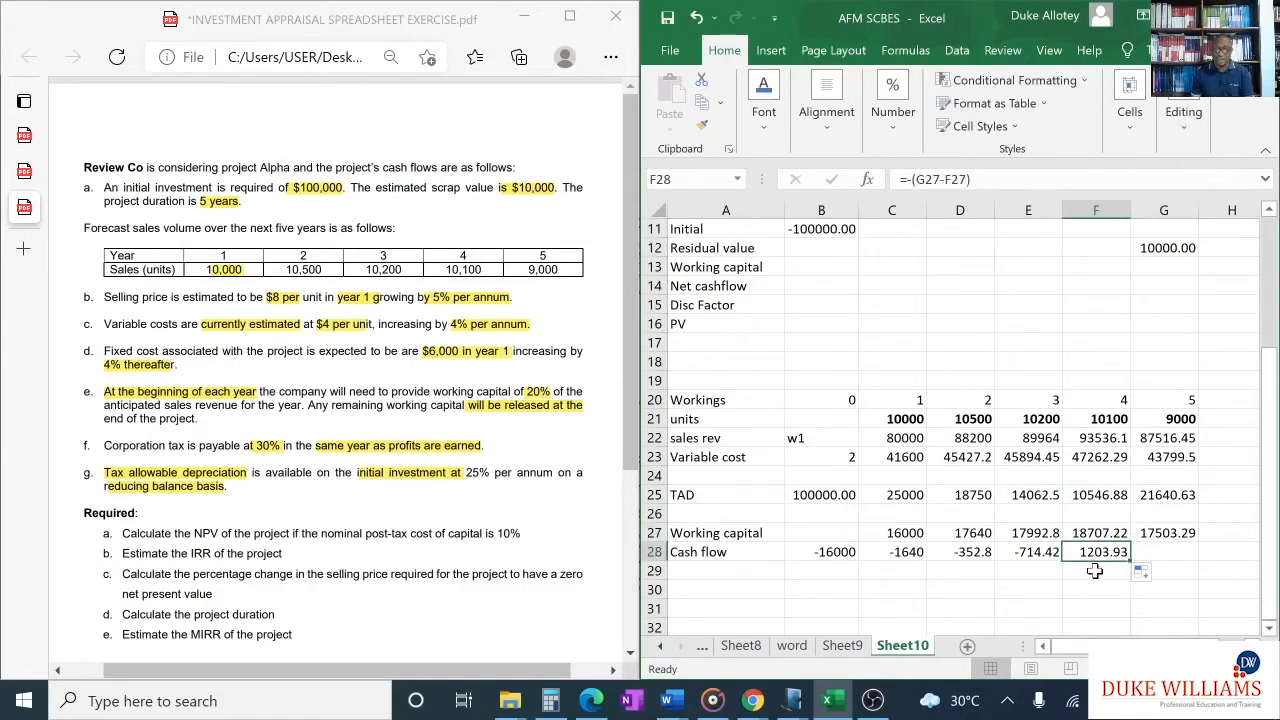
- Calculate the year 5 working capital release in G28 with =-SUM(B28:F28) and compare it with the requirement in G27
left_click(1171, 548)
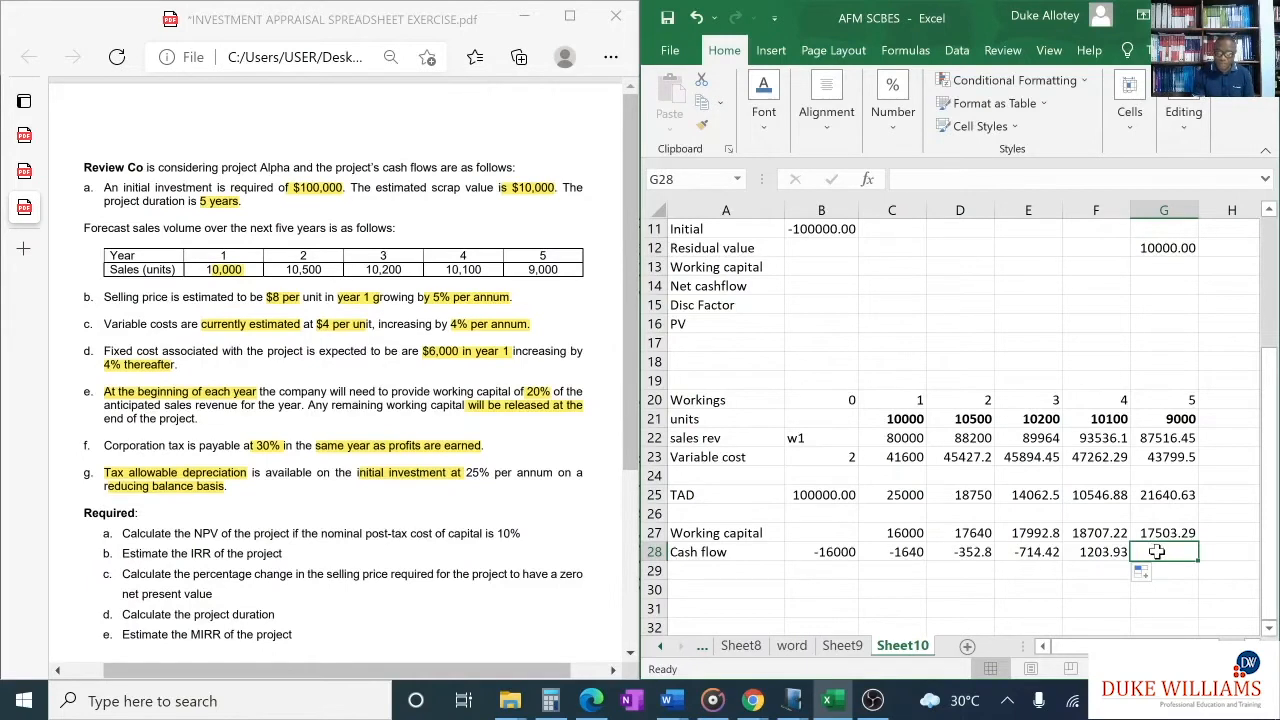
type("=")
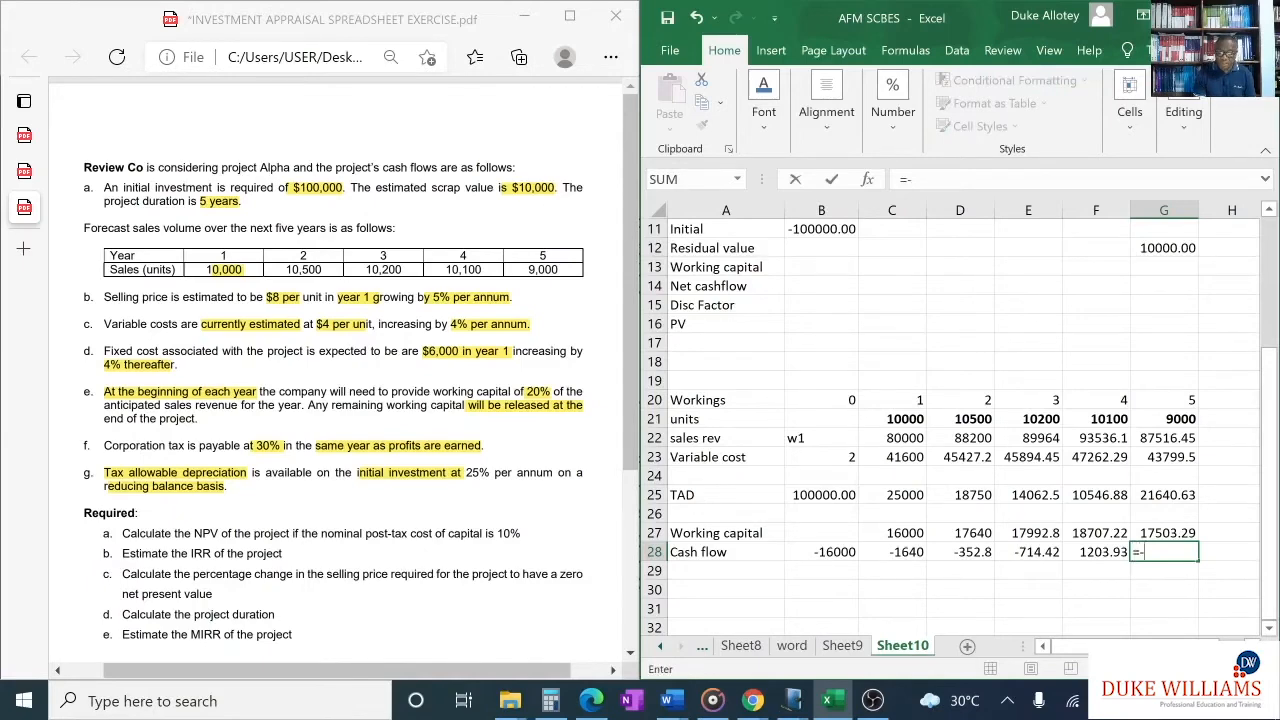
type("-sum")
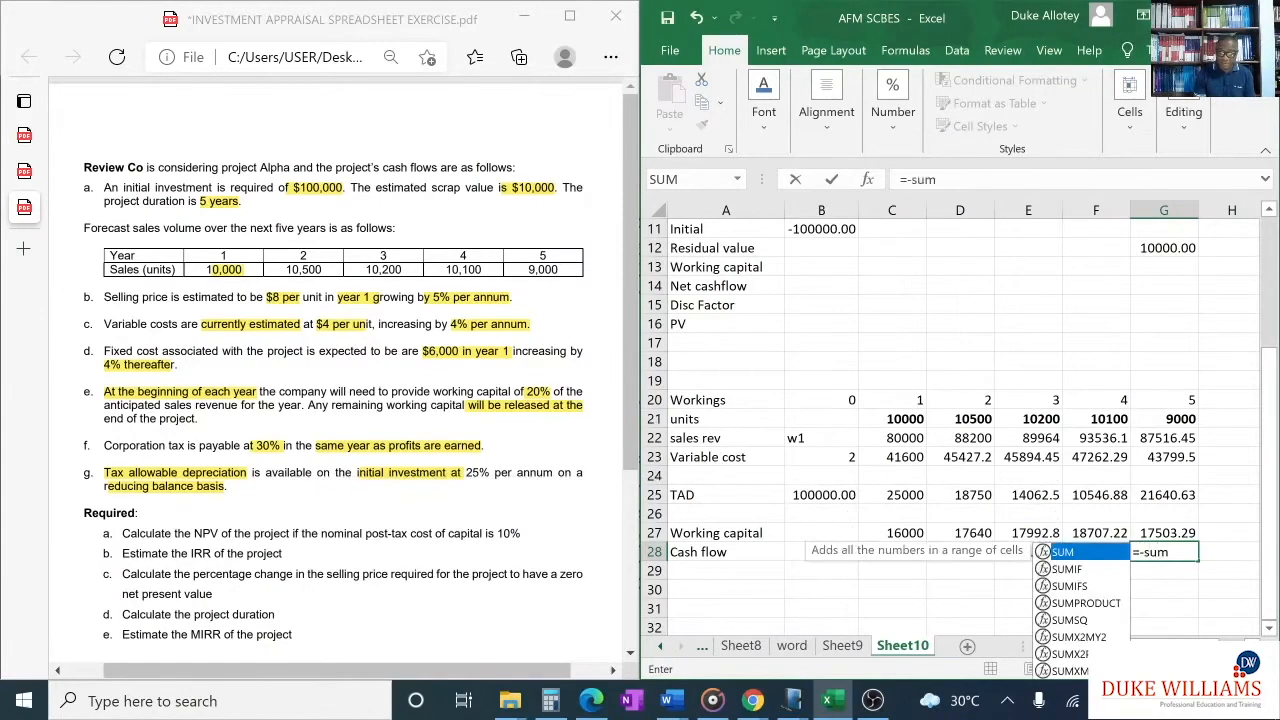
type("(")
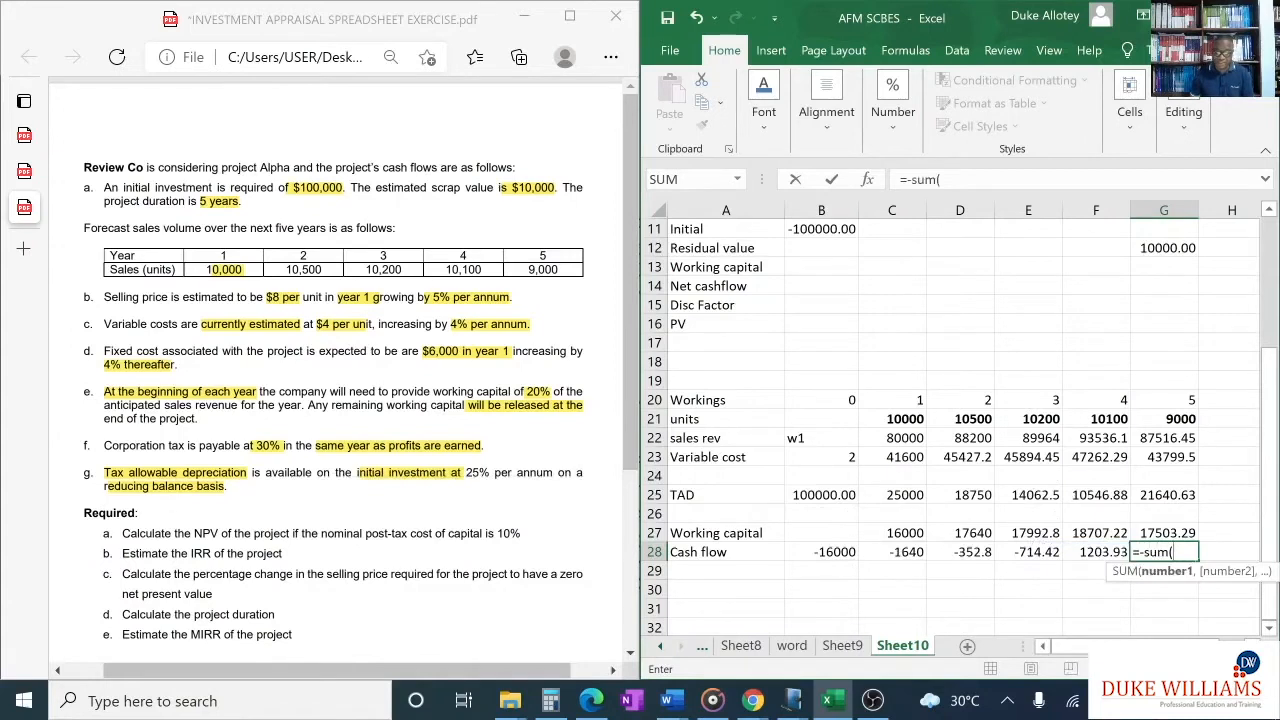
left_click_drag(835, 553, 1100, 551)
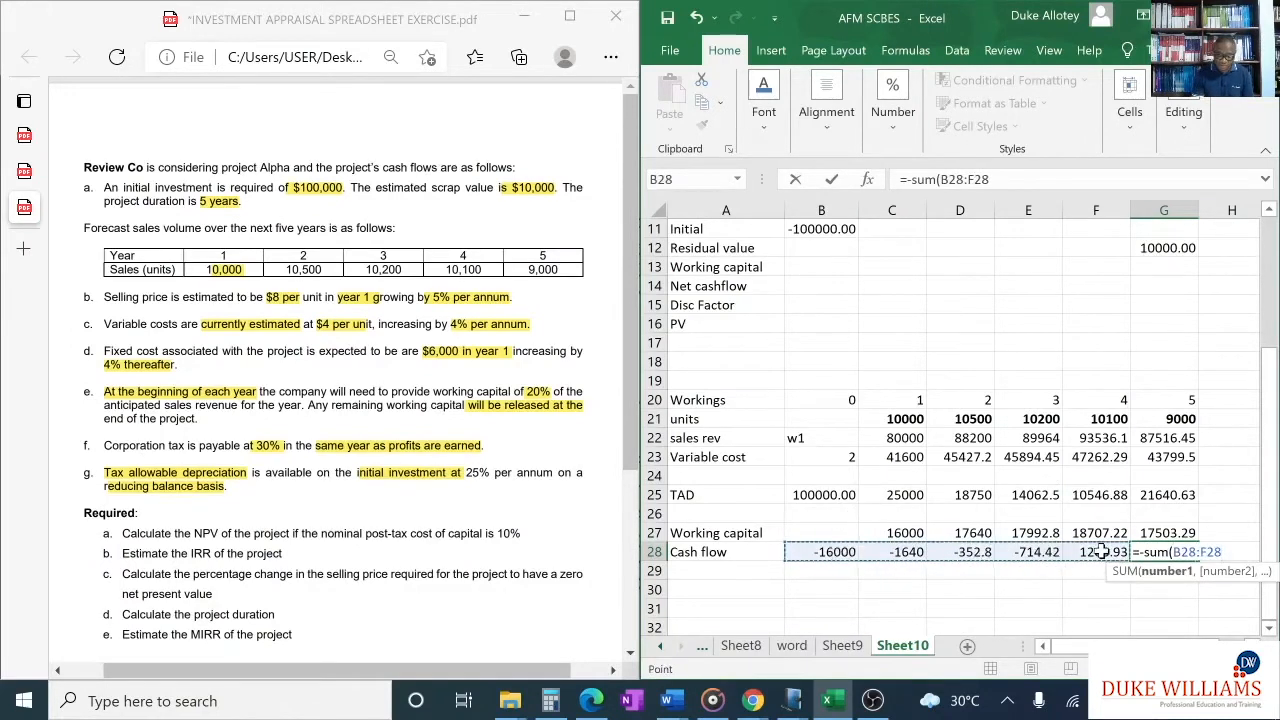
key("Return")
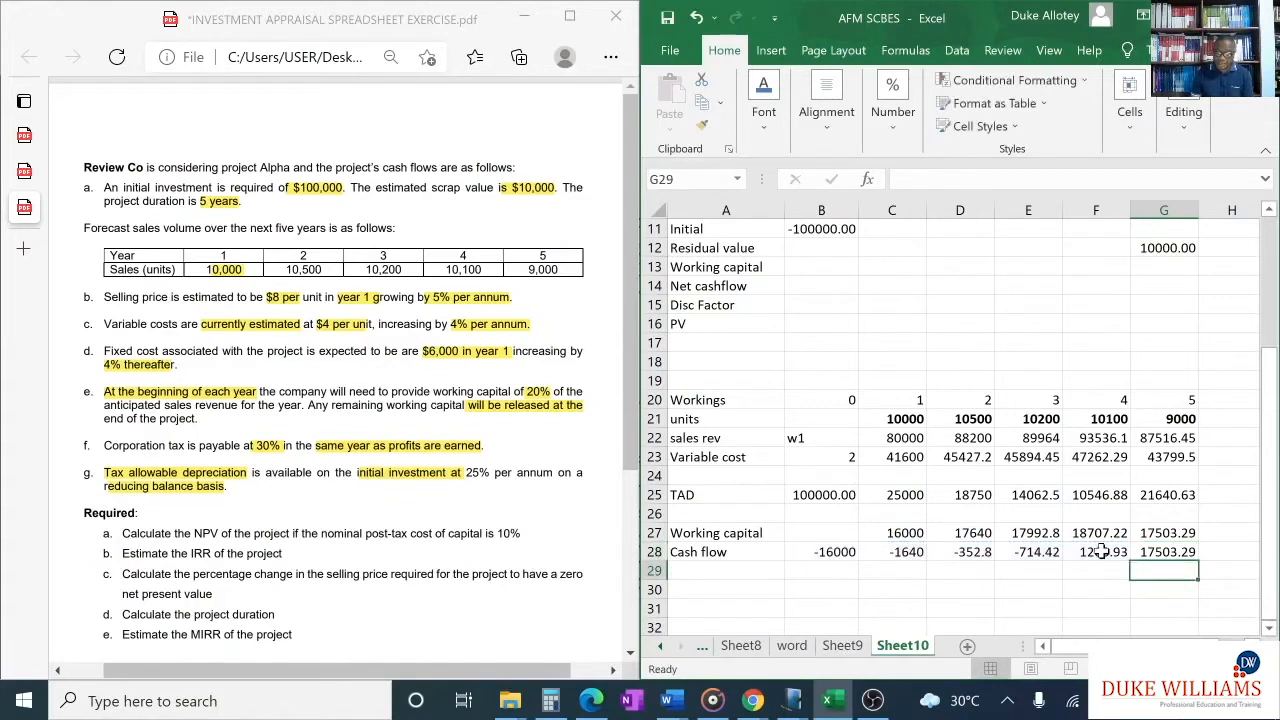
left_click(1178, 551)
left_click(1180, 534)
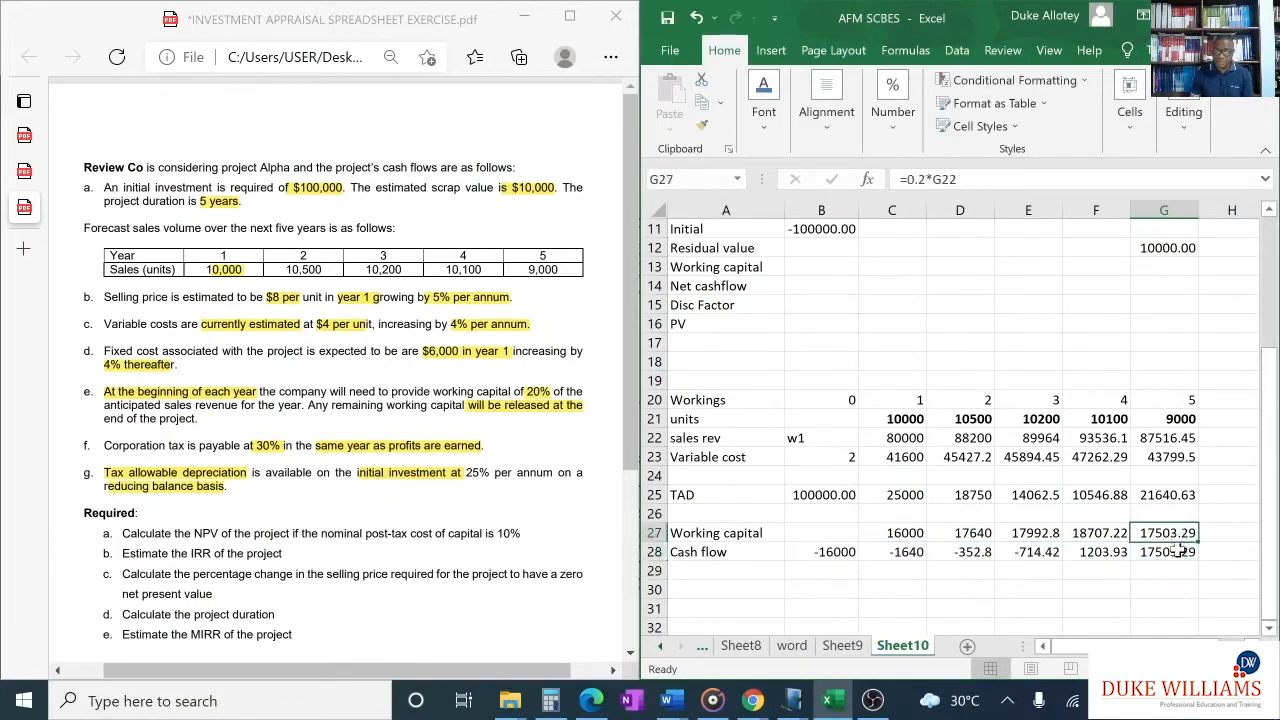
left_click(1178, 551)
left_click(1180, 534)
left_click(1180, 556)
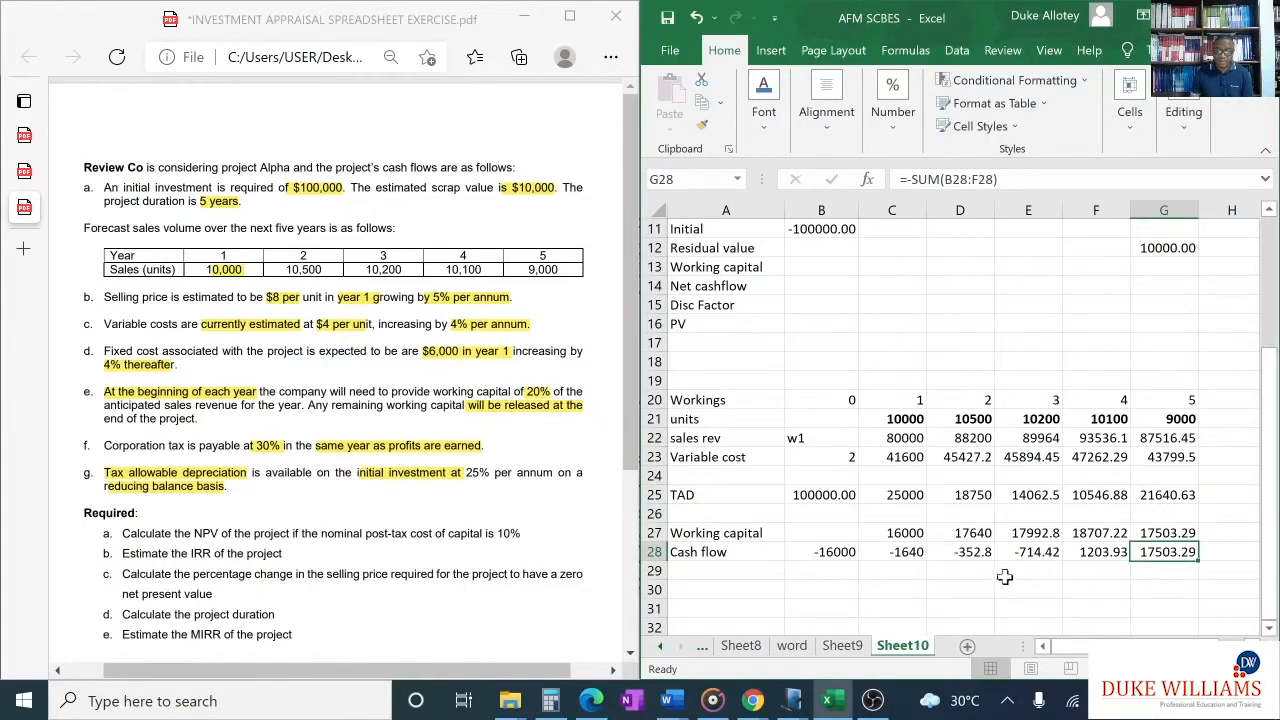
- Link the Working capital row of the NPV table to the workings with =B28 in B13 and fill it across to G13
scroll(960, 540, "up", 2)
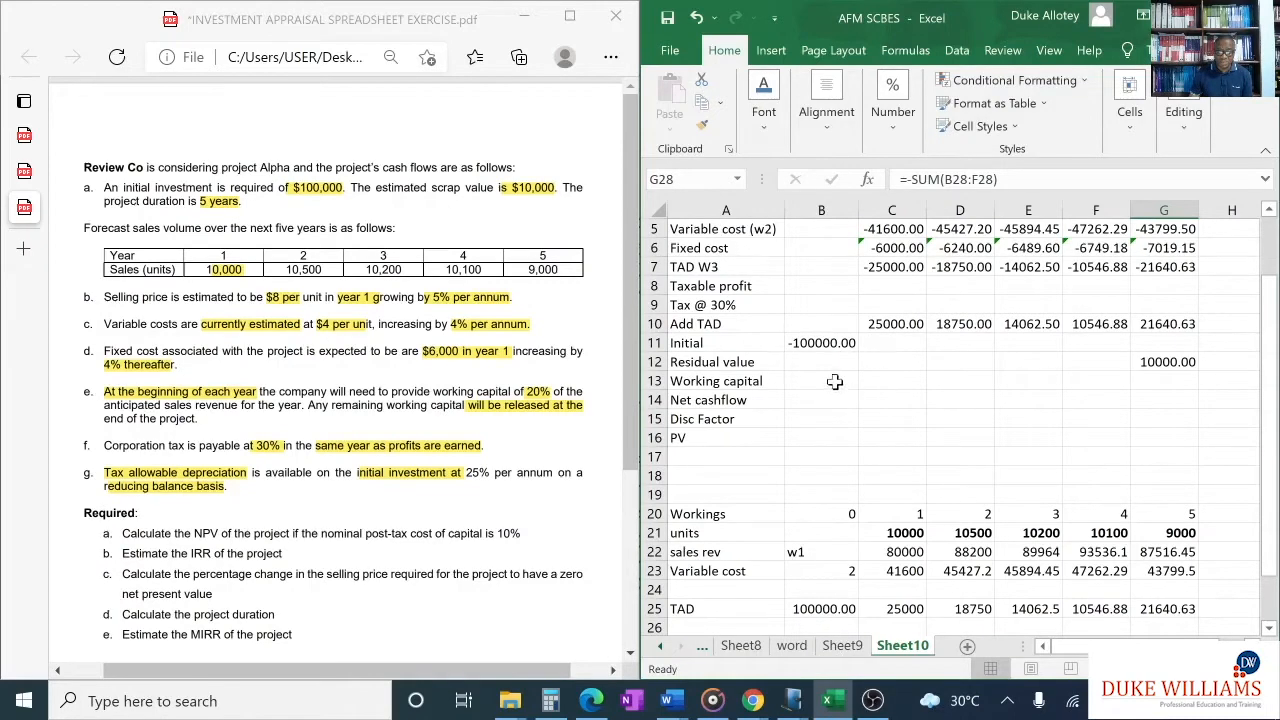
left_click(836, 381)
type("=")
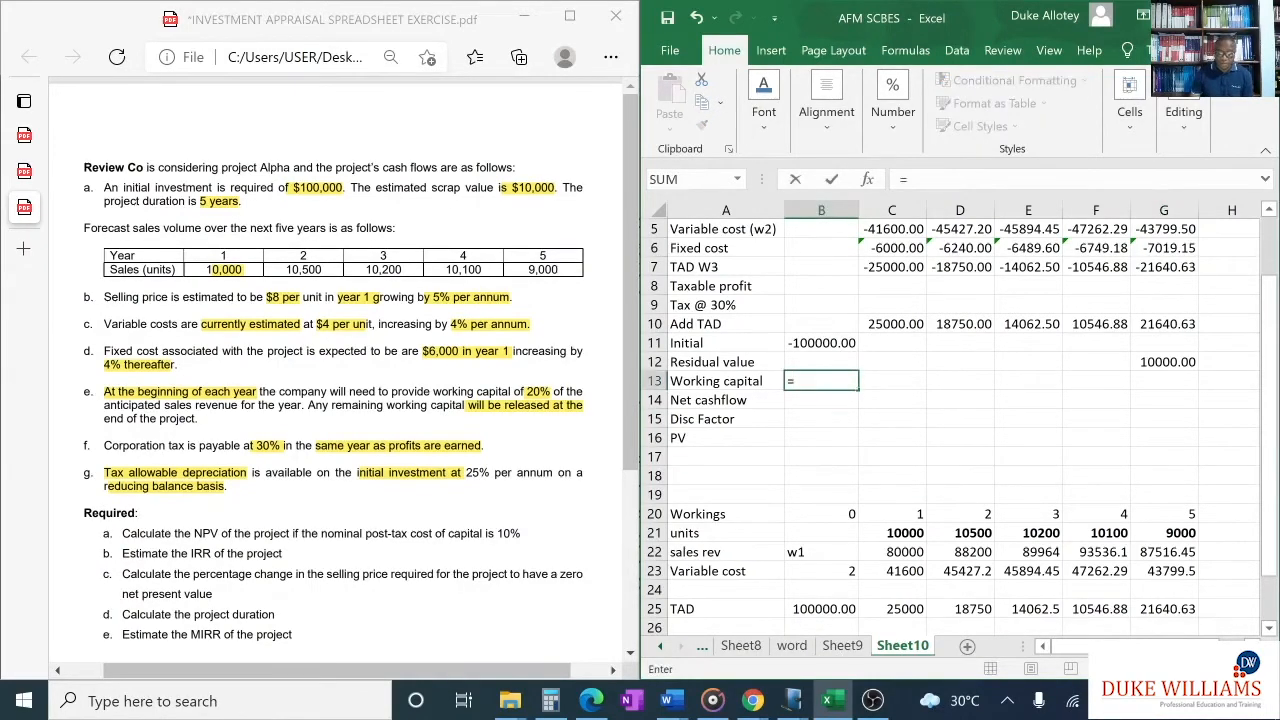
scroll(836, 400, "down", 1)
left_click(834, 609)
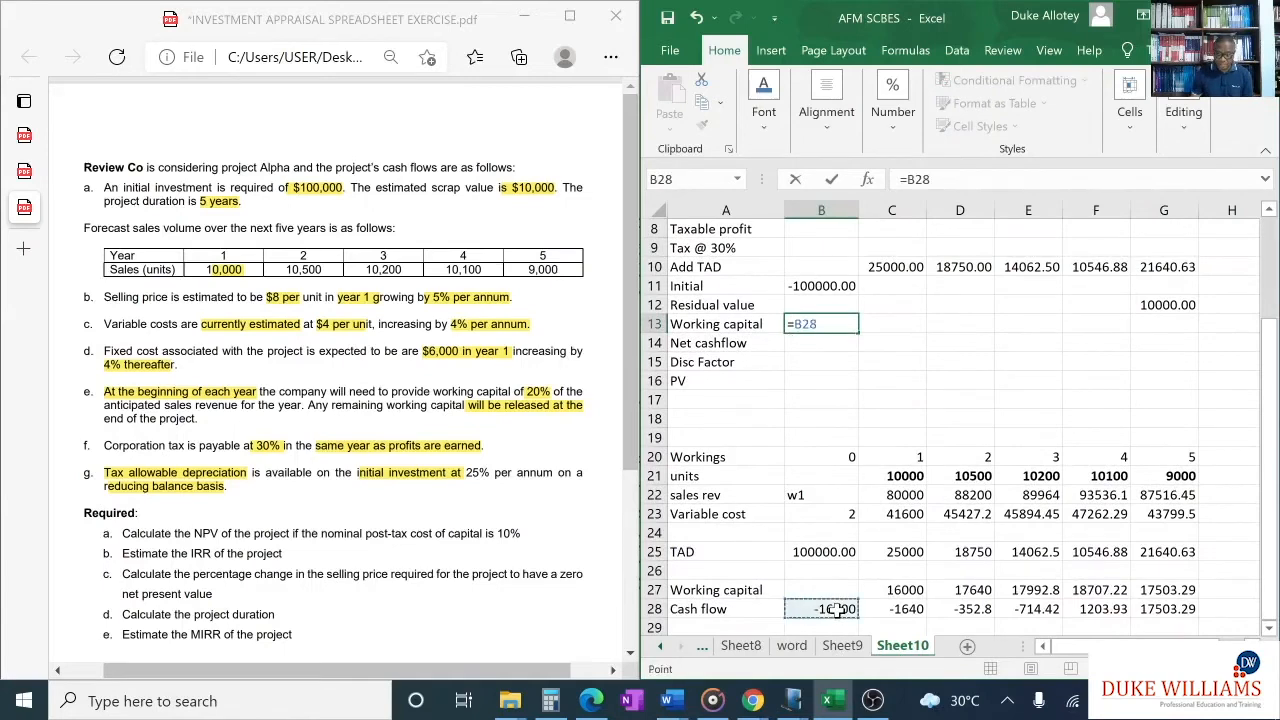
key("Return")
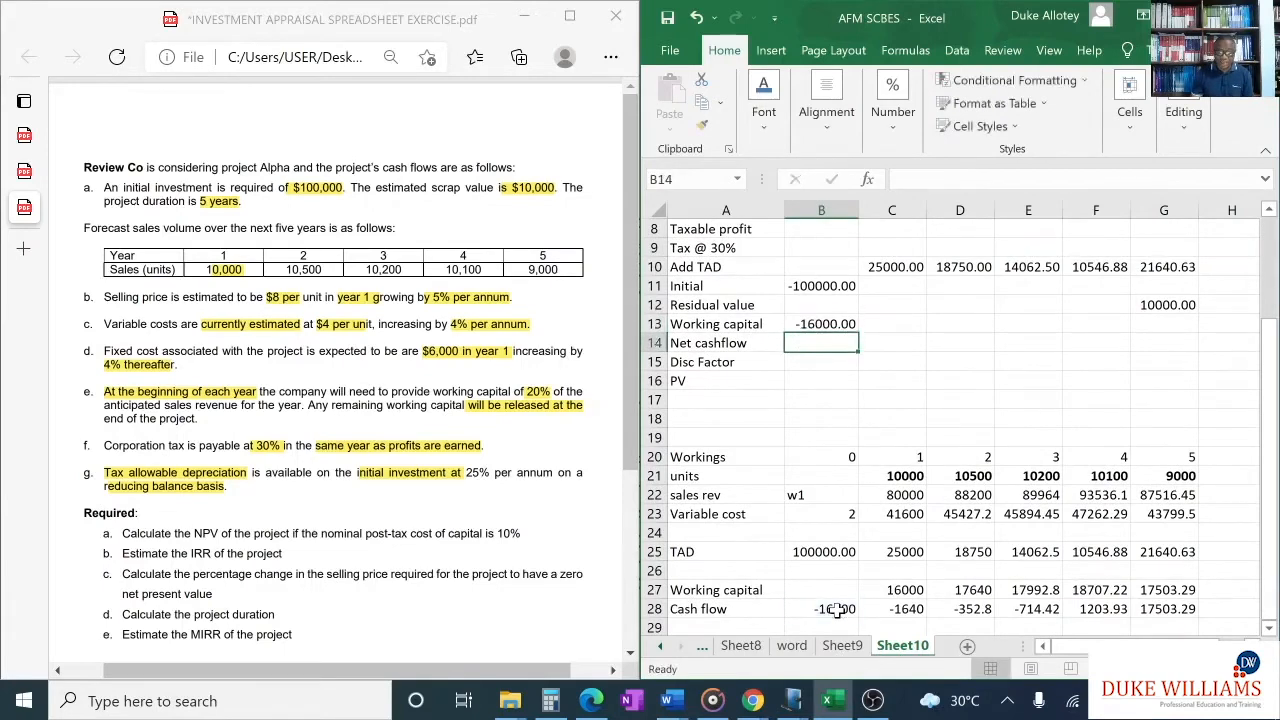
left_click(843, 323)
left_click_drag(857, 332, 1162, 336)
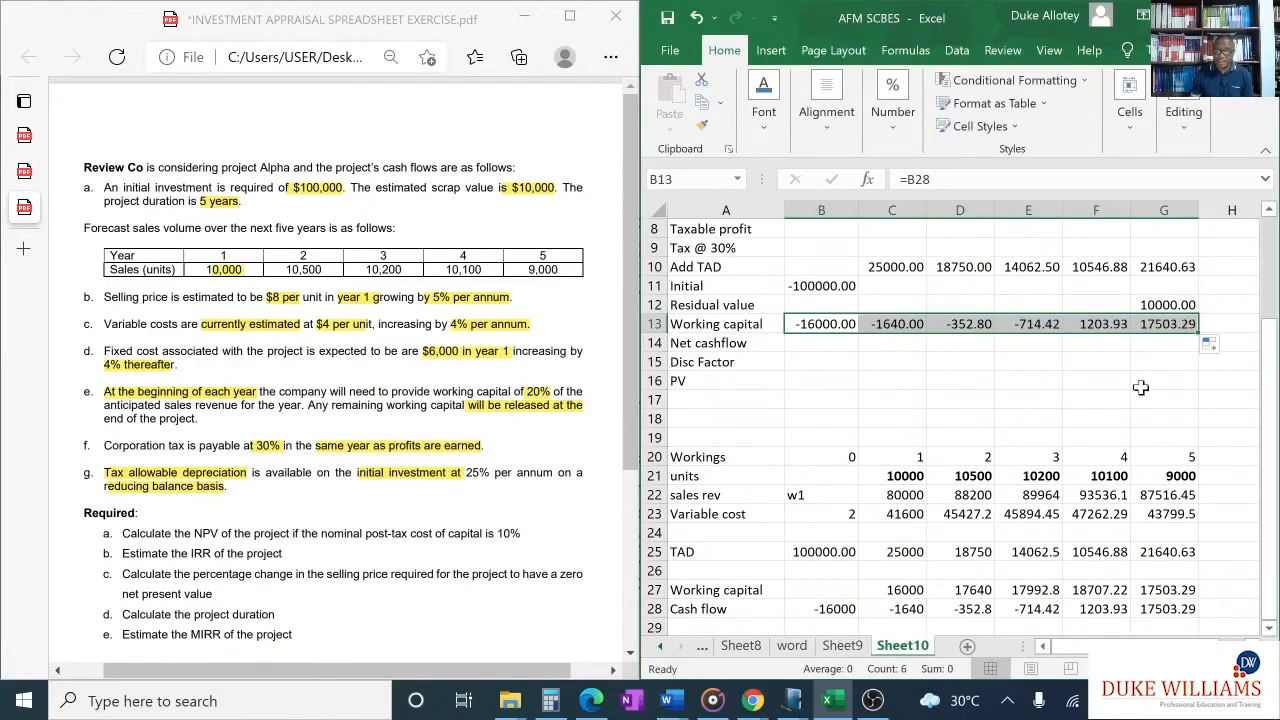
- Underline the TAD W3 row from B7 to G7, above the Taxable profit row
scroll(1115, 418, "up", 2)
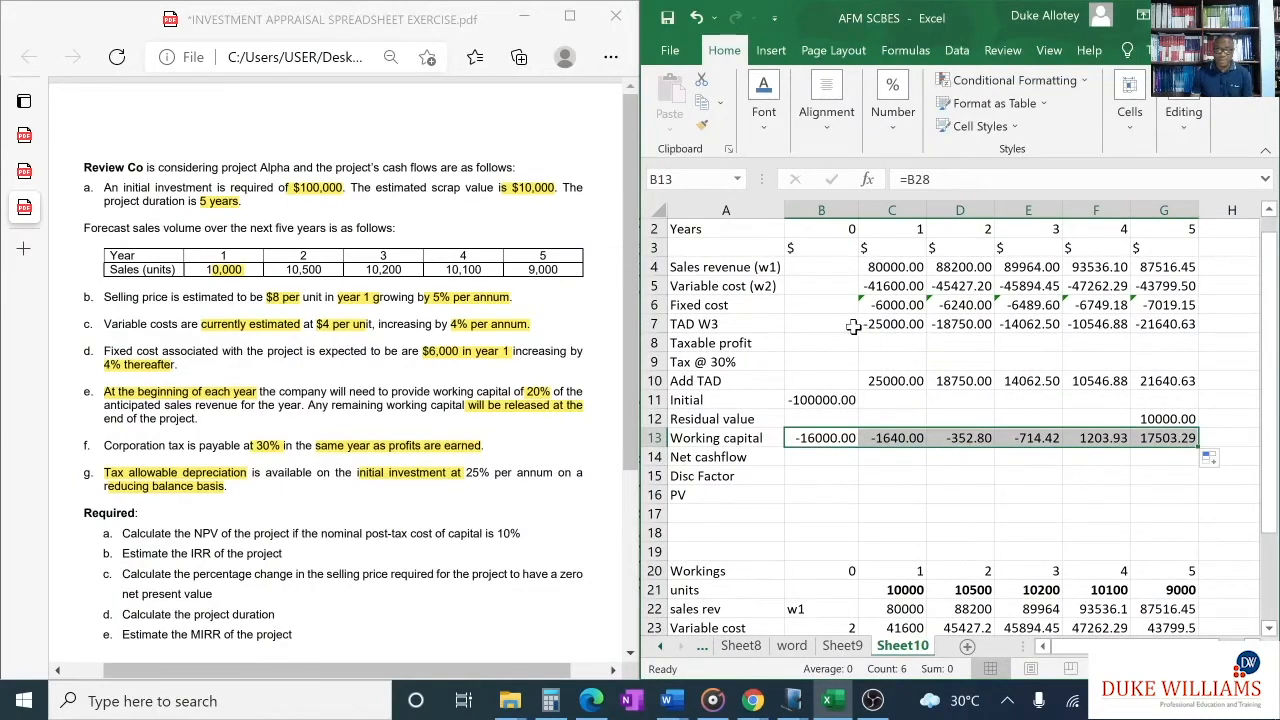
left_click_drag(824, 322, 1158, 320)
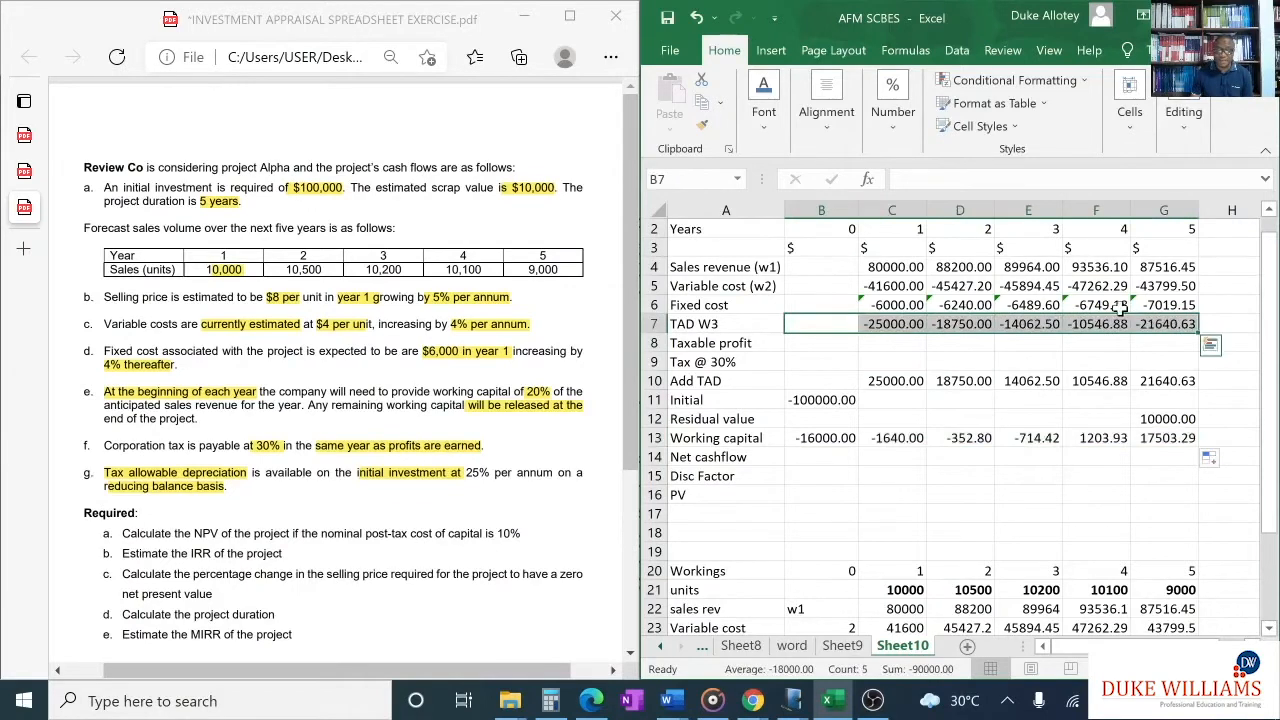
key("ctrl+u")
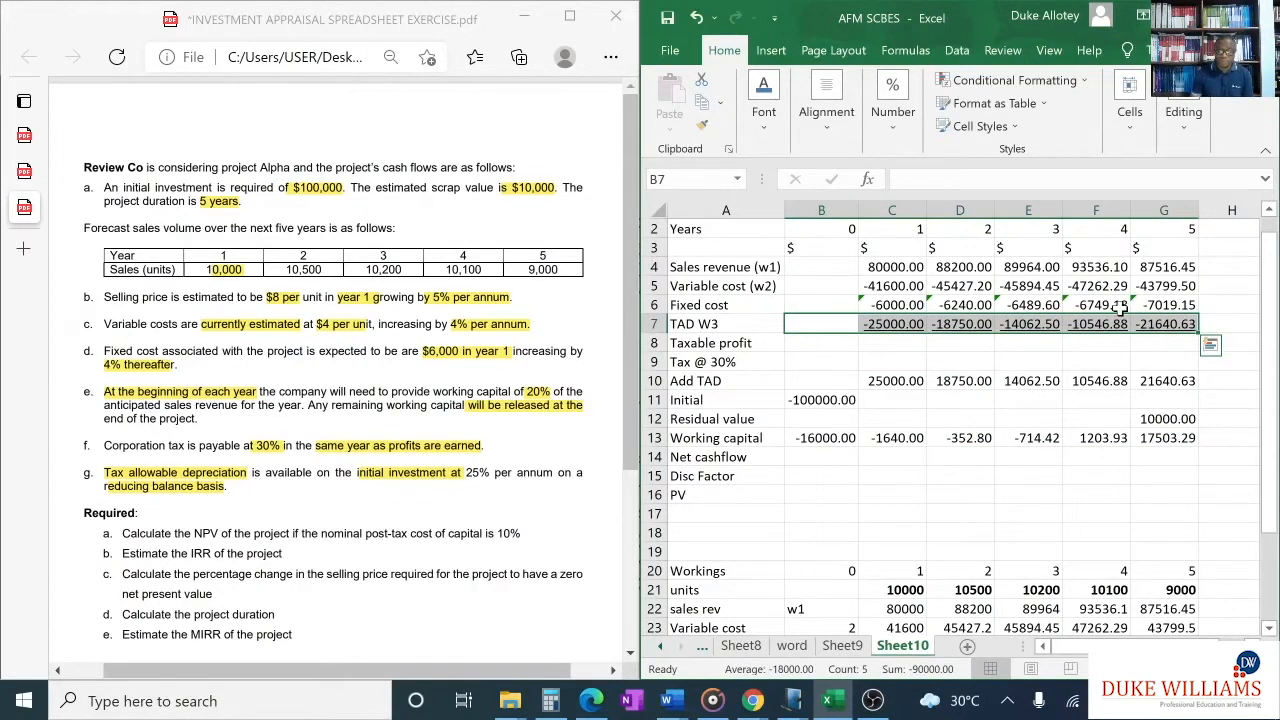
left_click(907, 347)
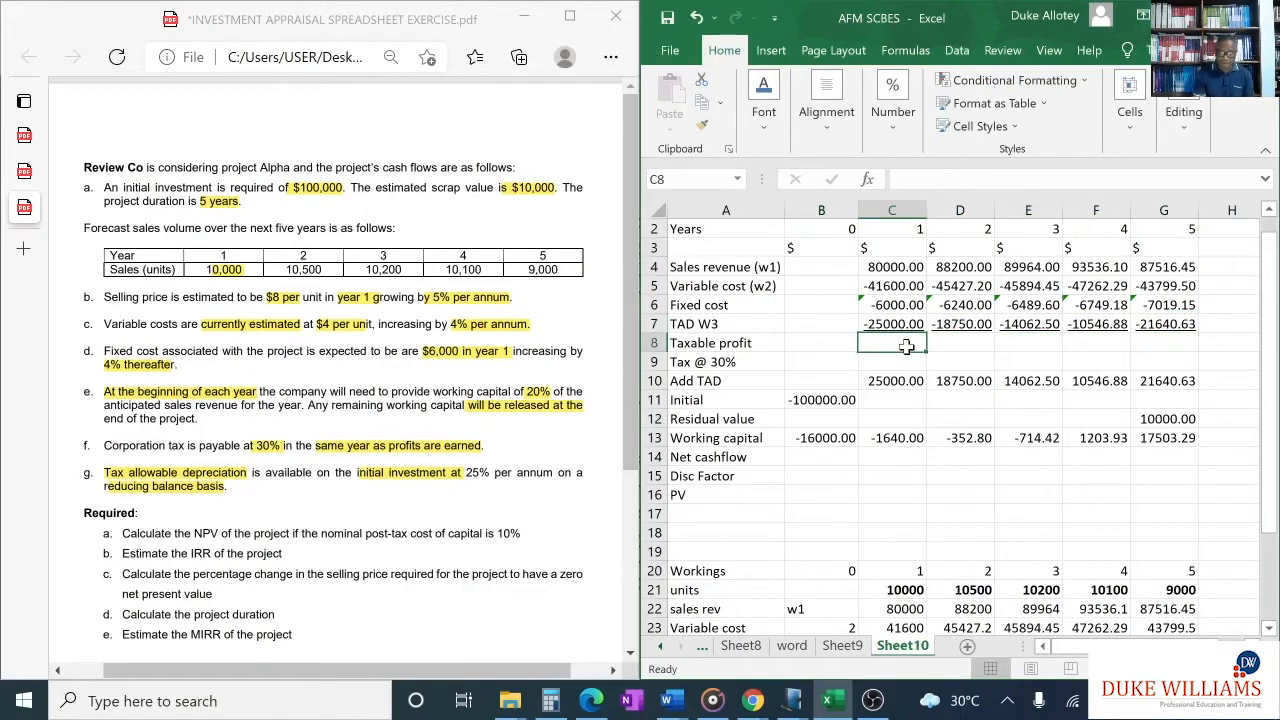
- Calculate the year 1 taxable profit in C8 with =SUM(C4:C7) and fill the formula across to G8
type("=")
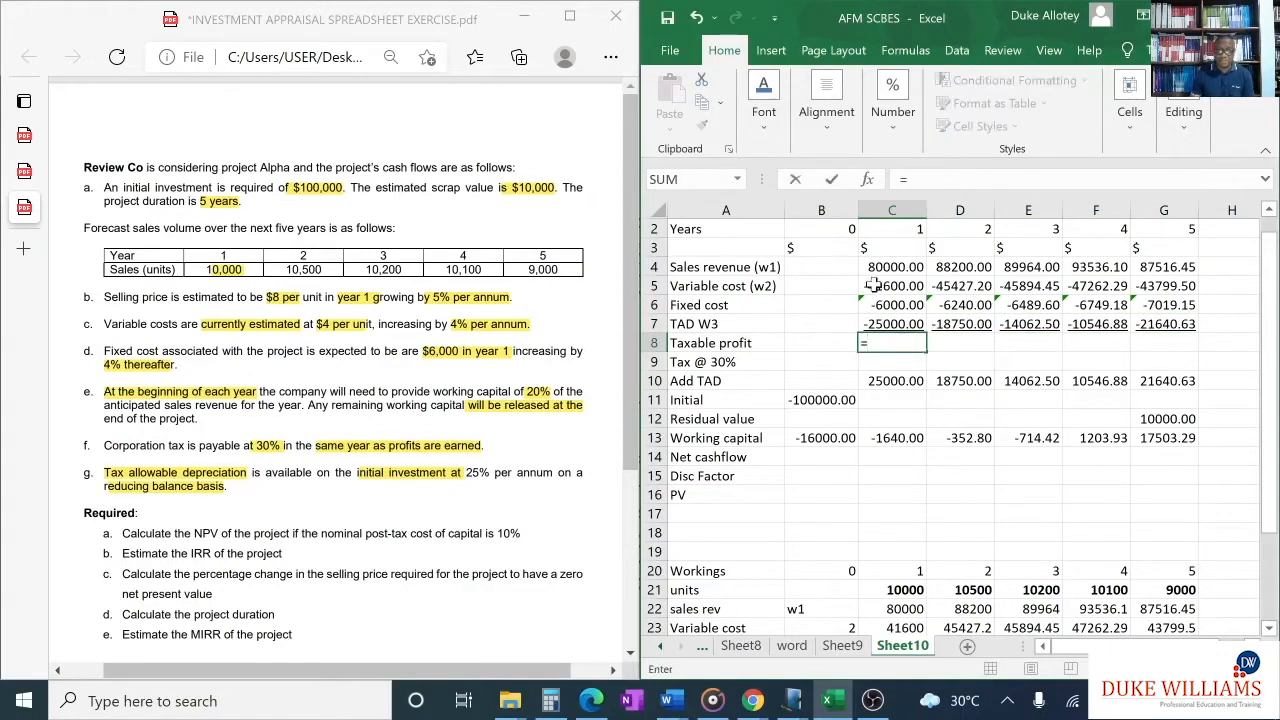
type("sum")
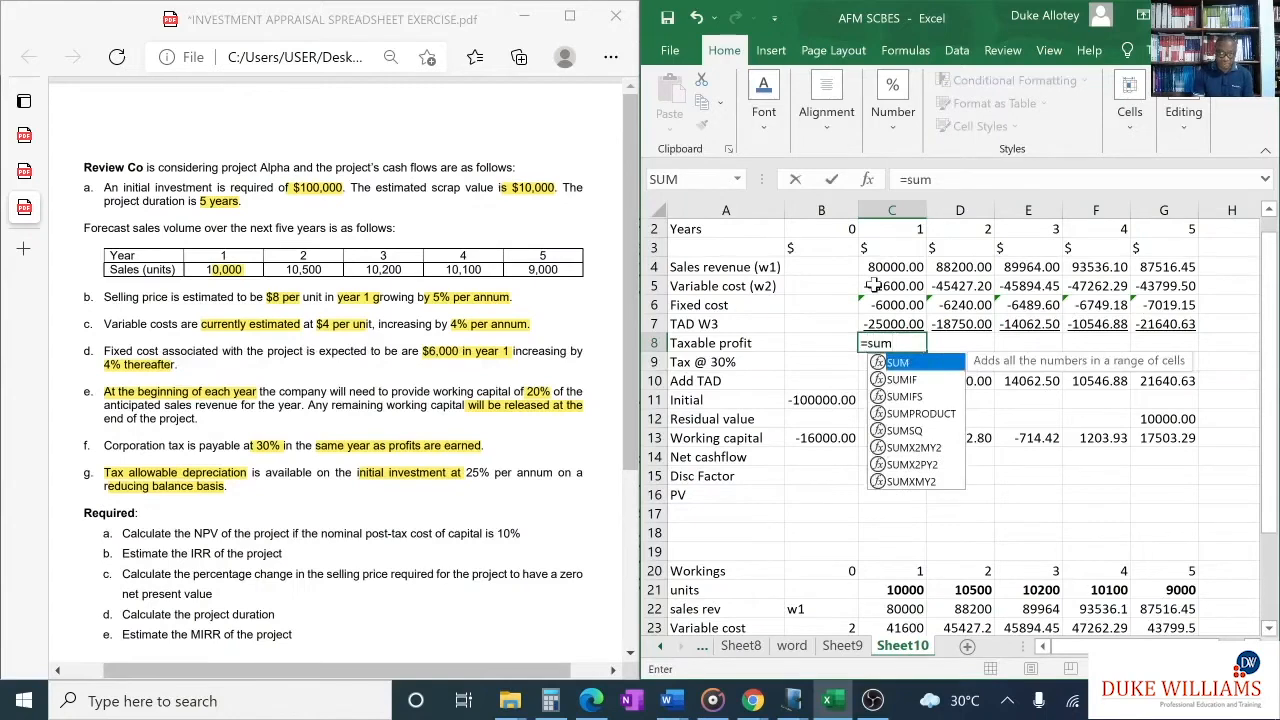
type("(")
left_click_drag(872, 264, 885, 325)
key("Return")
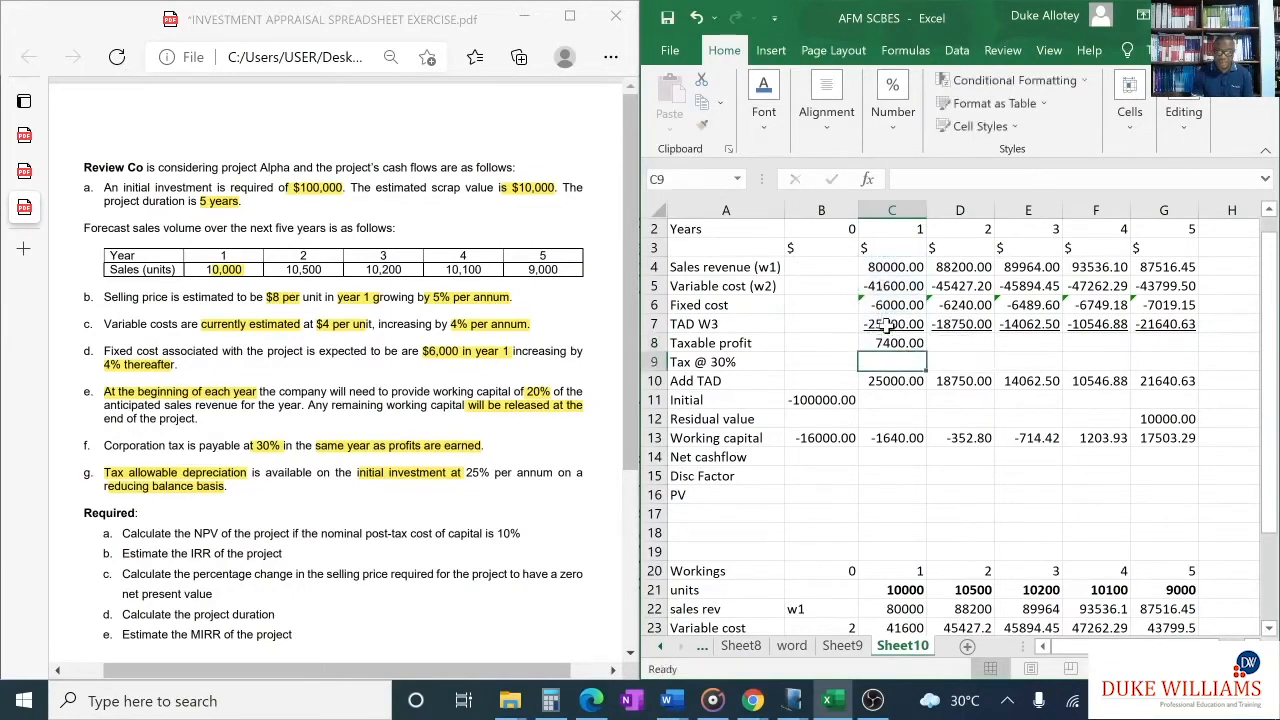
left_click(894, 342)
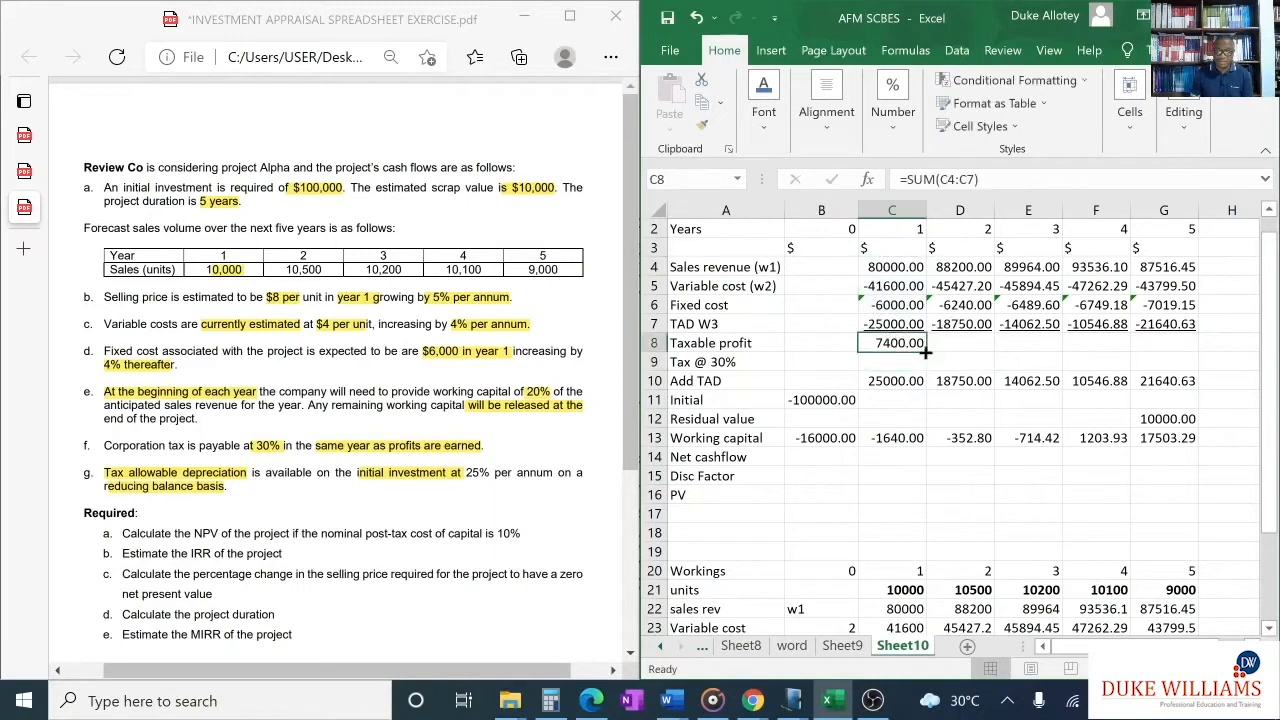
left_click_drag(924, 349, 1190, 360)
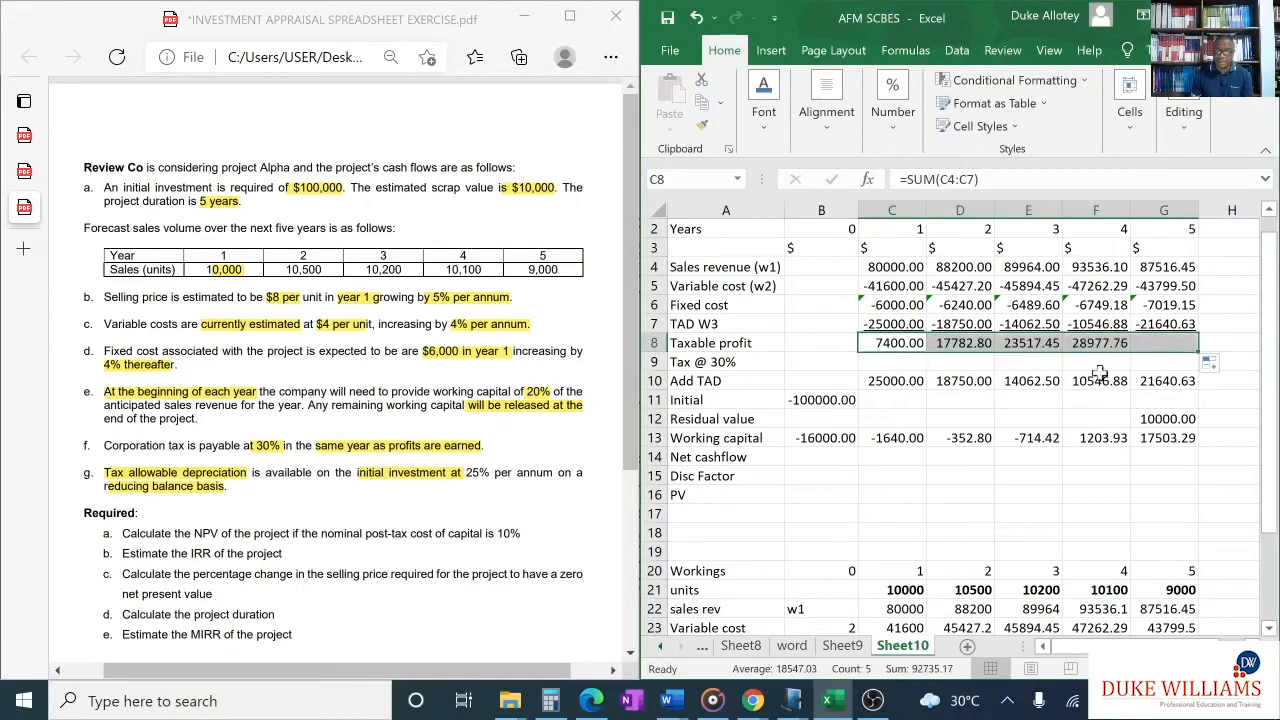
- Calculate the year 1 tax at 30% in C9 with =-0.3*C8 and fill the formula across to G9
left_click(903, 364)
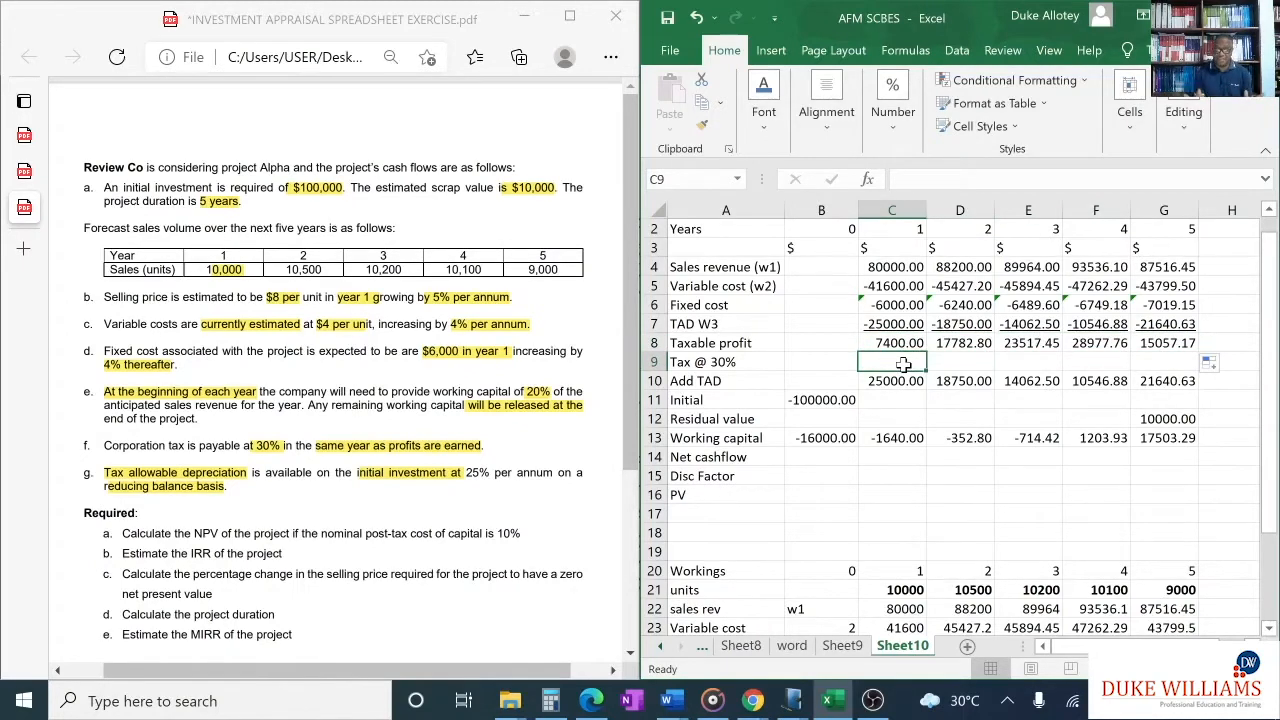
type("=")
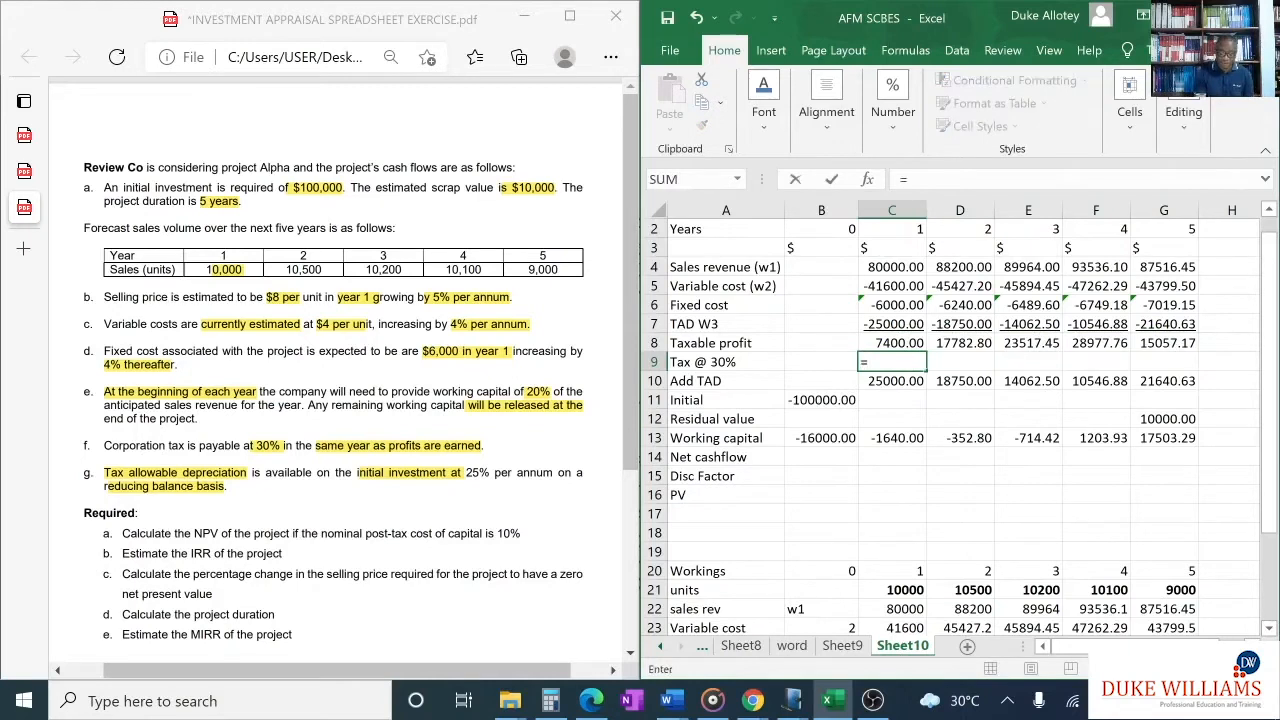
type("-0.3*")
left_click(903, 341)
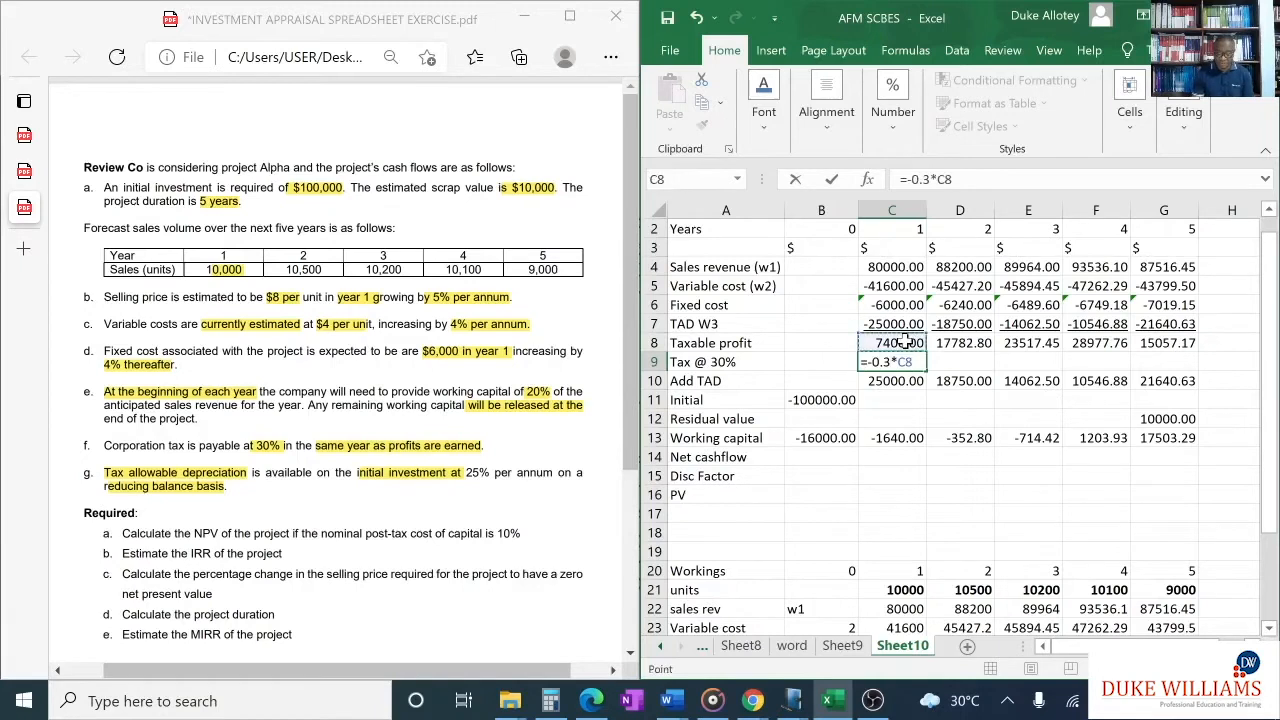
key("Return")
left_click(908, 362)
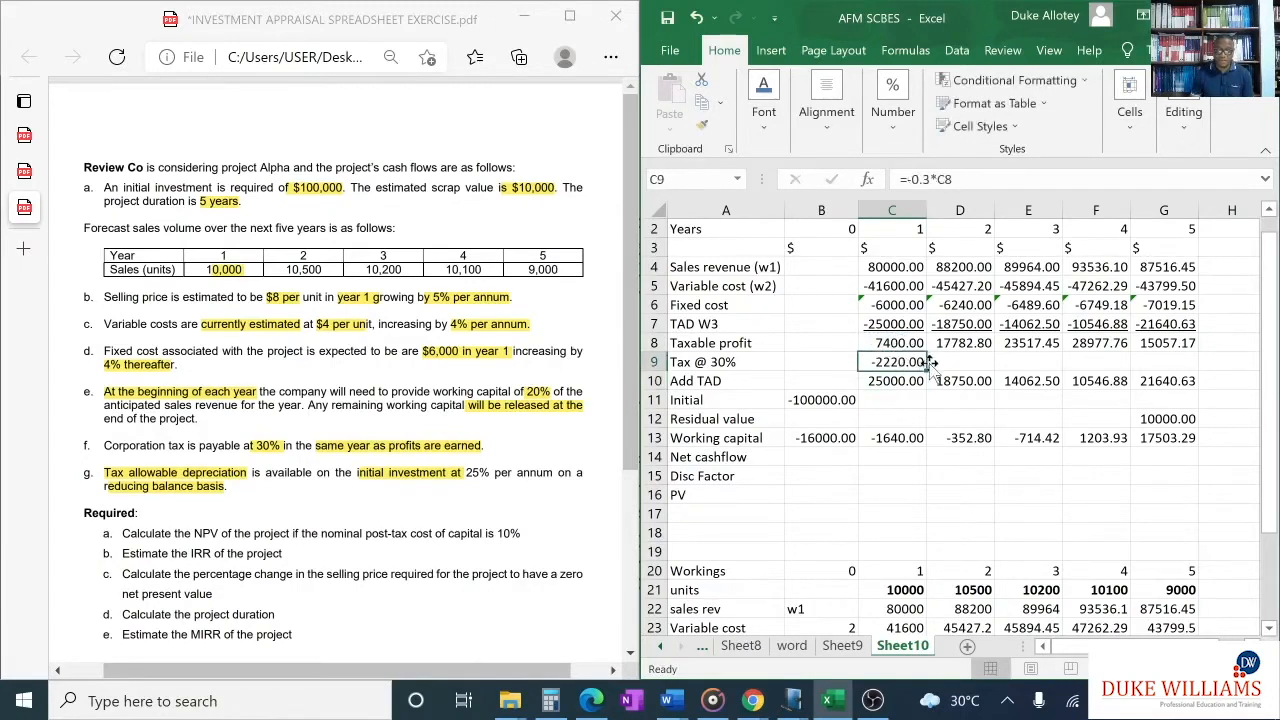
left_click_drag(937, 369, 1182, 368)
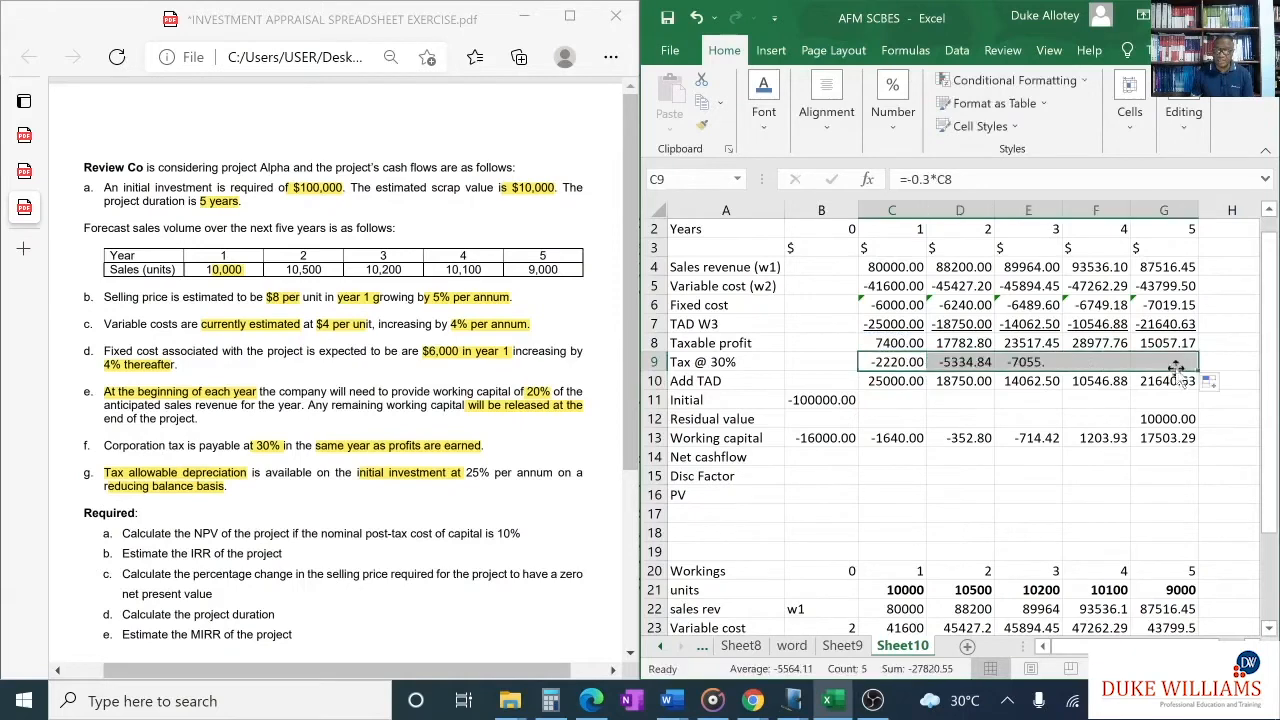
- Underline the Working capital figures from B13 to G13, above the Net cashflow row
left_click(987, 494)
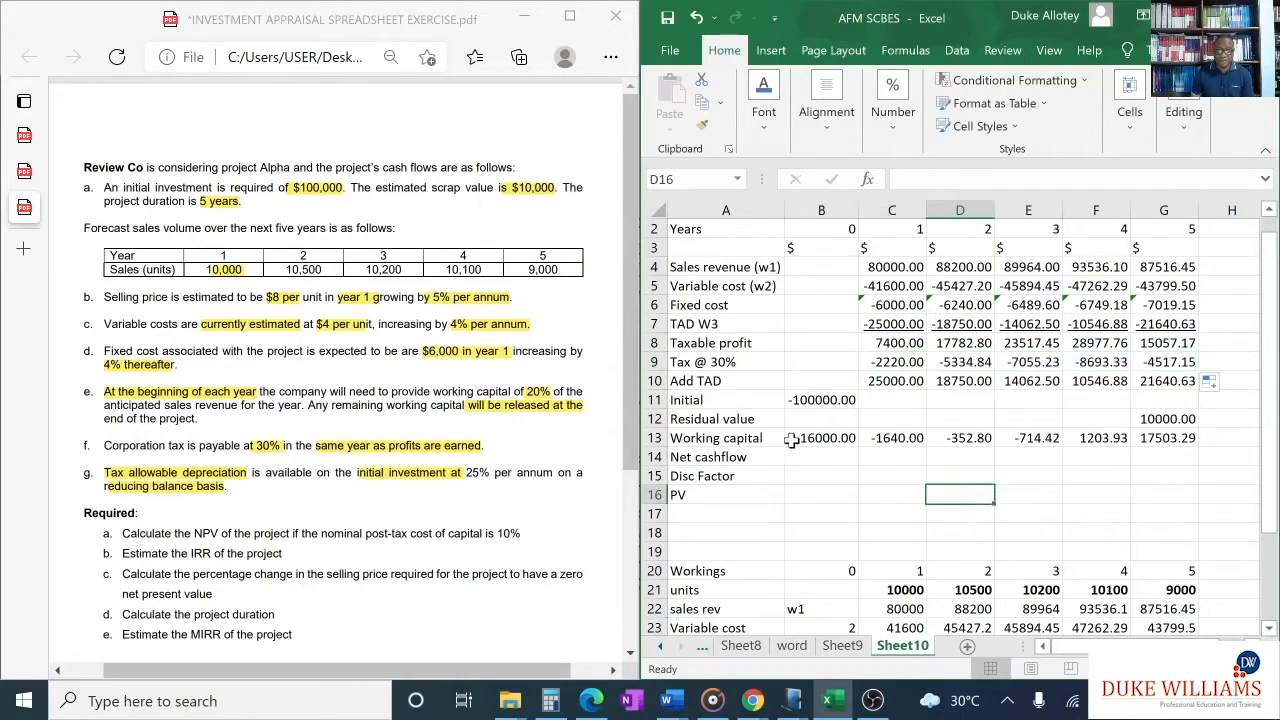
left_click_drag(796, 437, 1176, 436)
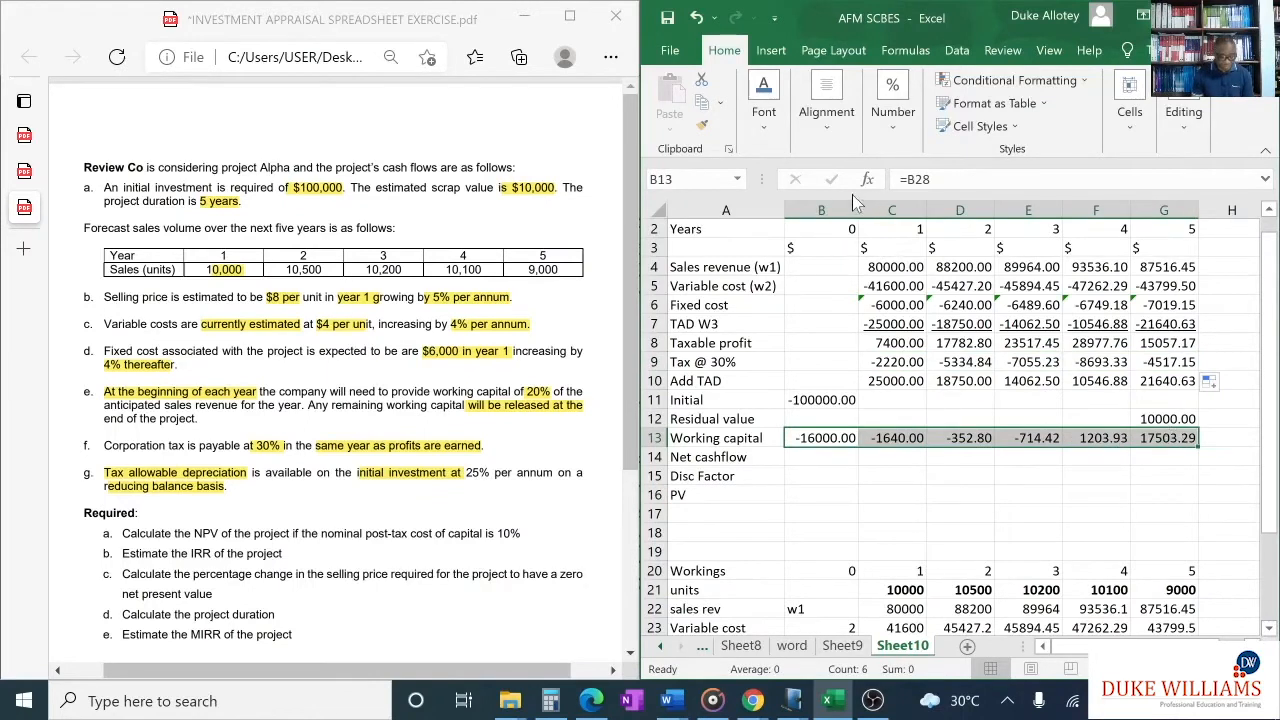
key("ctrl+u")
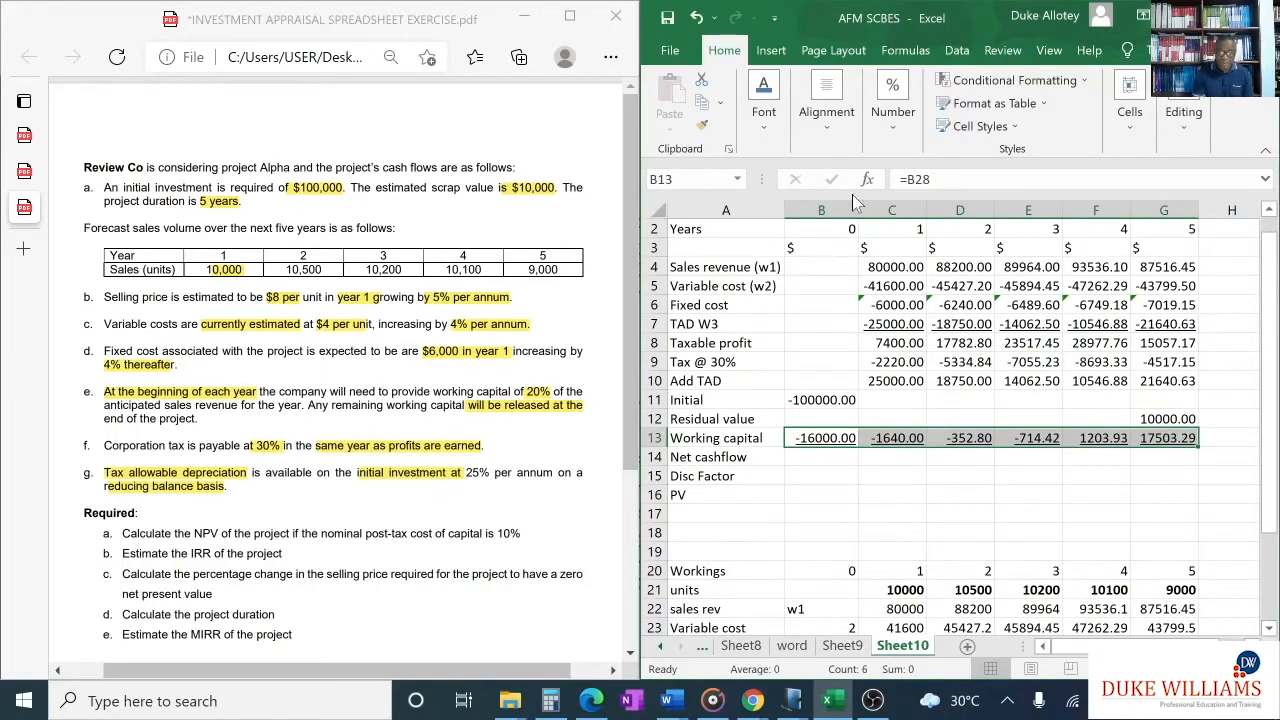
- Calculate the year 0 net cashflow in B14 with =SUM(B8:B13) and fill the formula across to G14
left_click(824, 457)
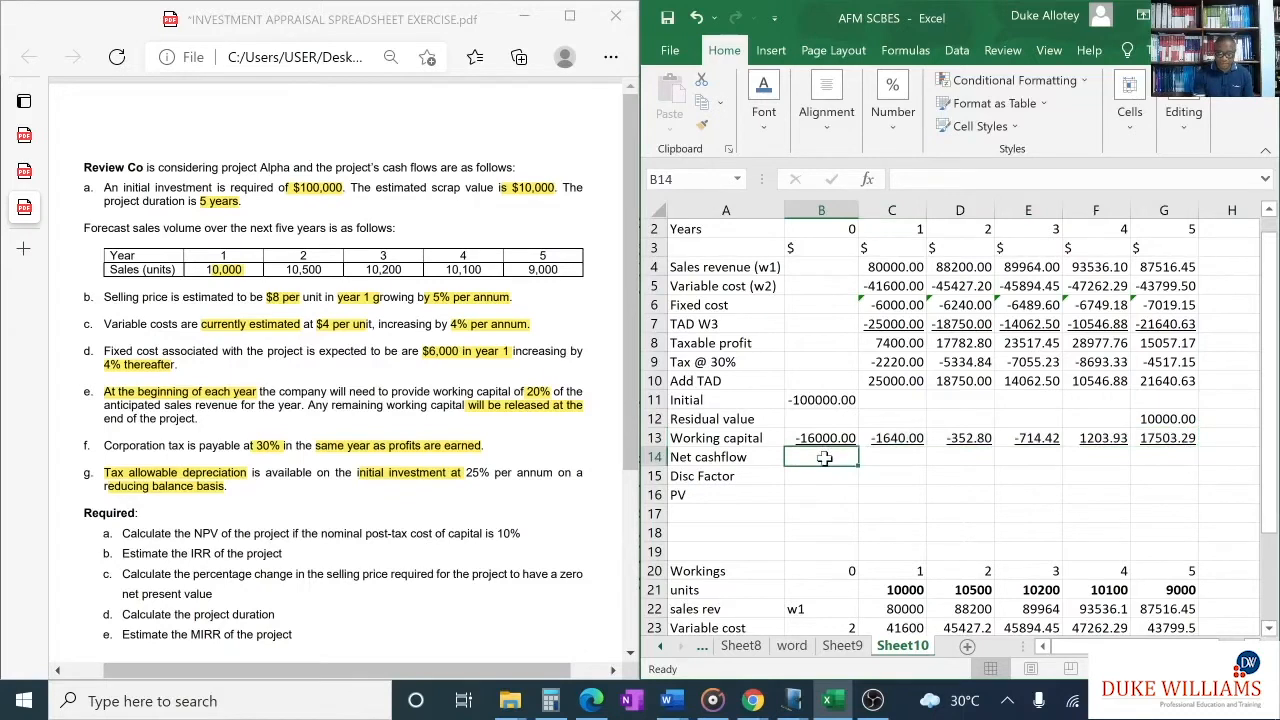
type("=")
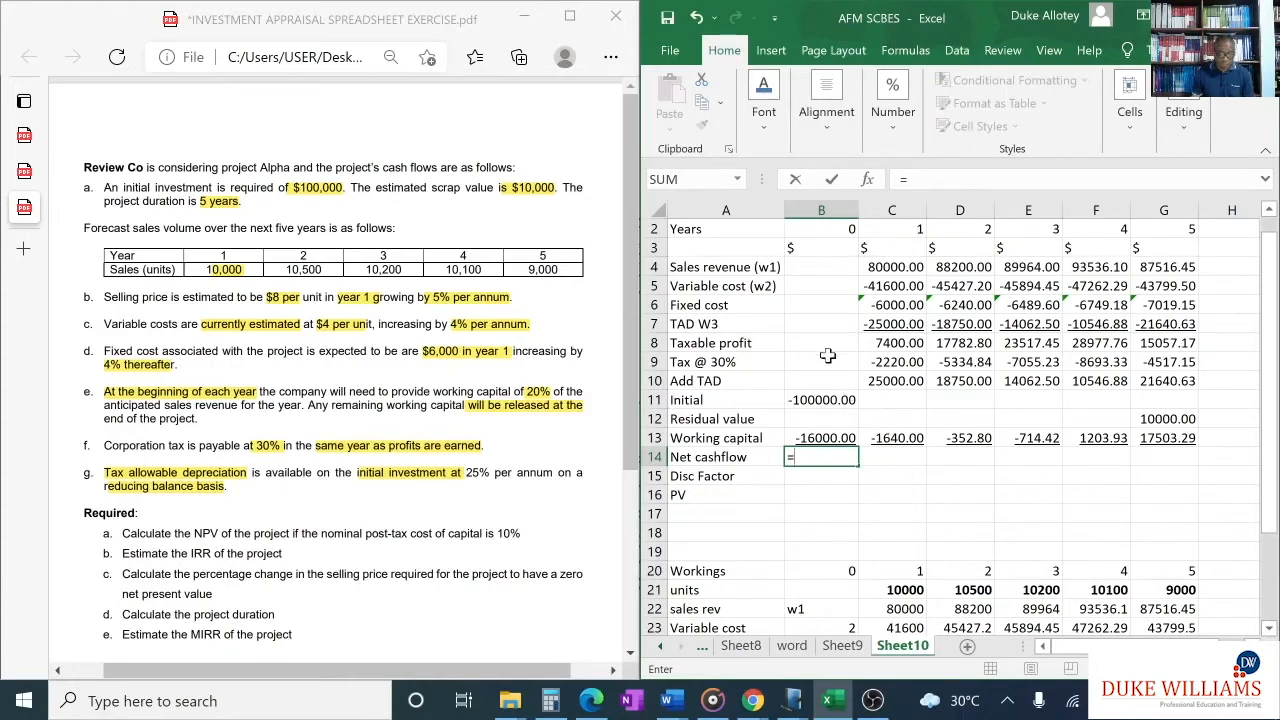
type("sum(")
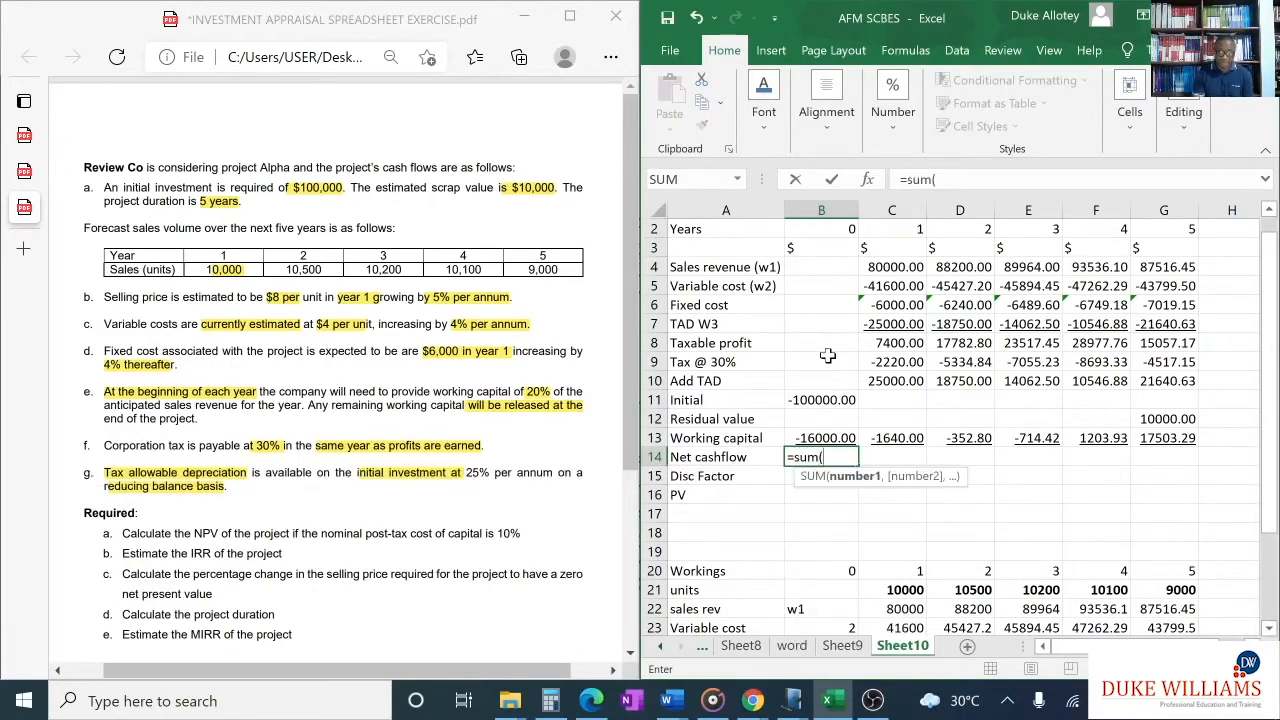
left_click_drag(815, 343, 818, 448)
left_click_drag(818, 447, 820, 451)
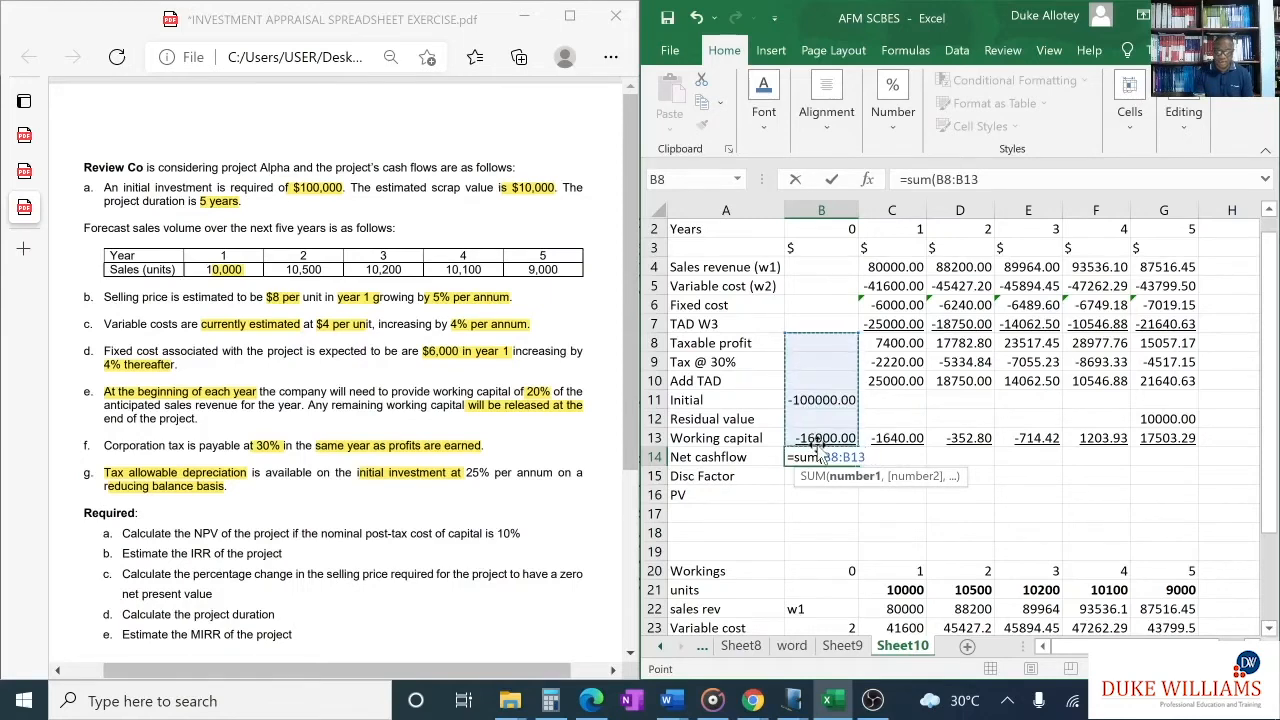
type(")")
key("Return")
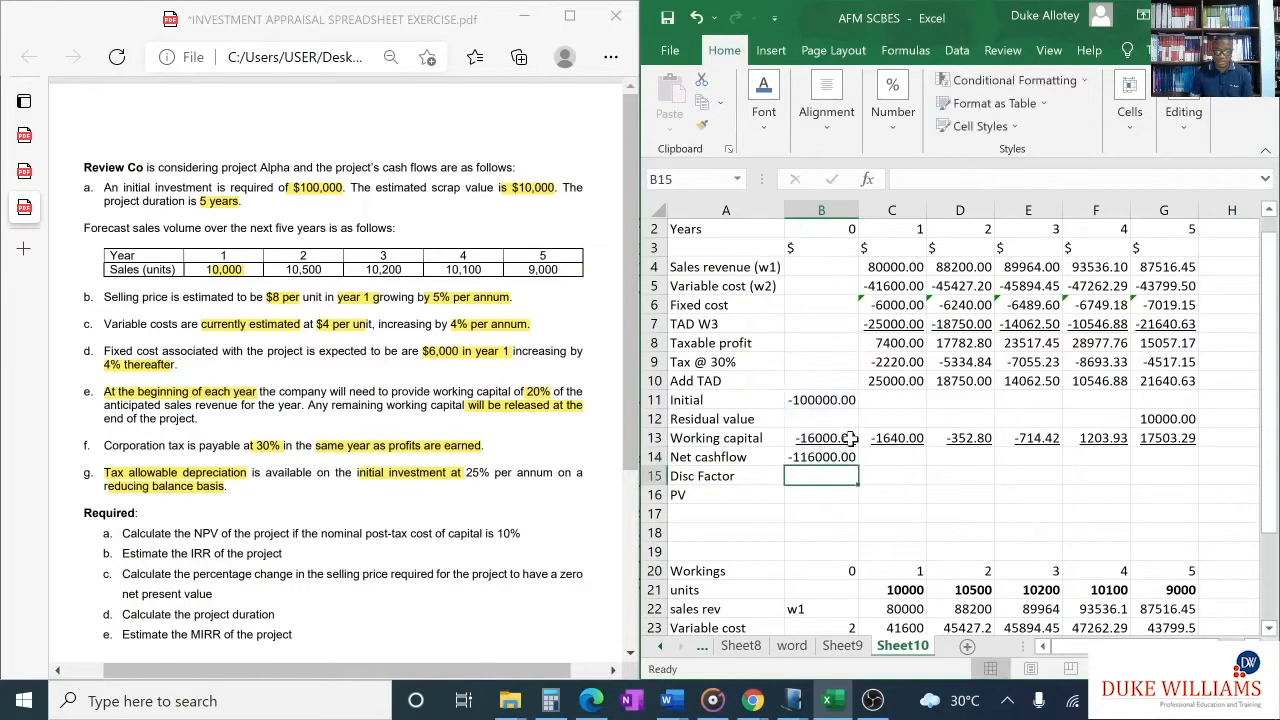
left_click(832, 457)
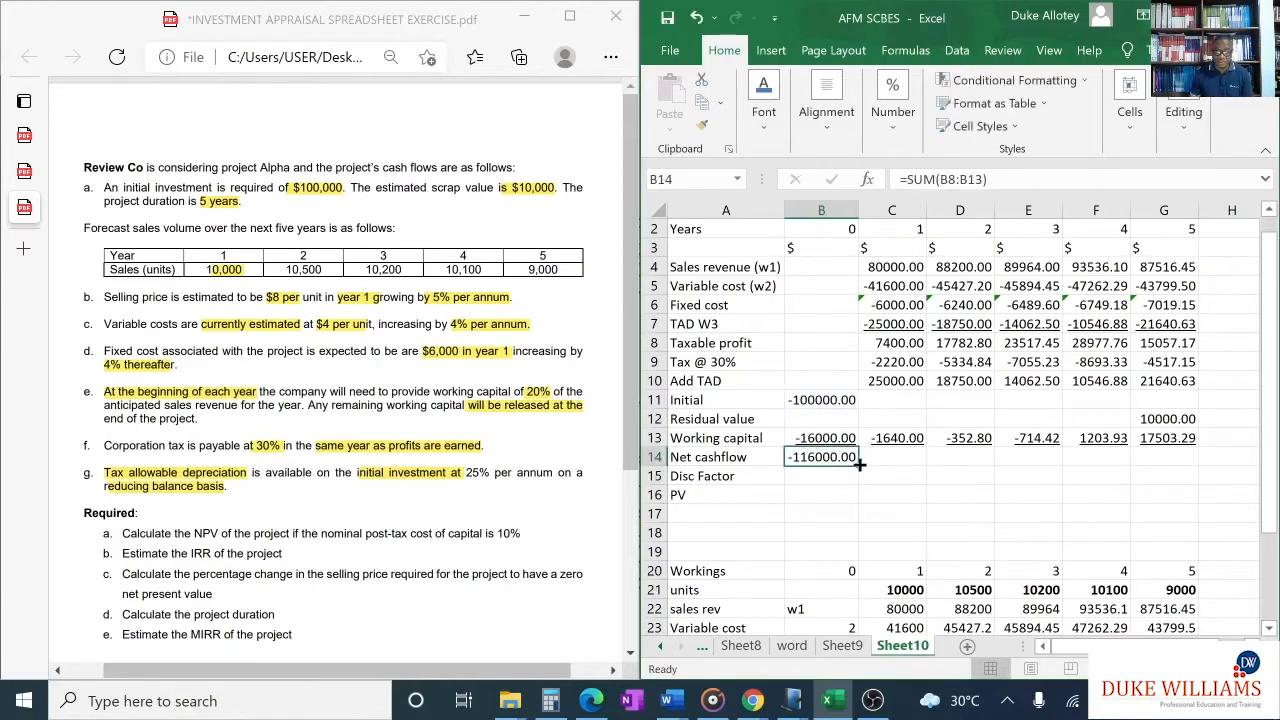
left_click_drag(862, 458, 1170, 480)
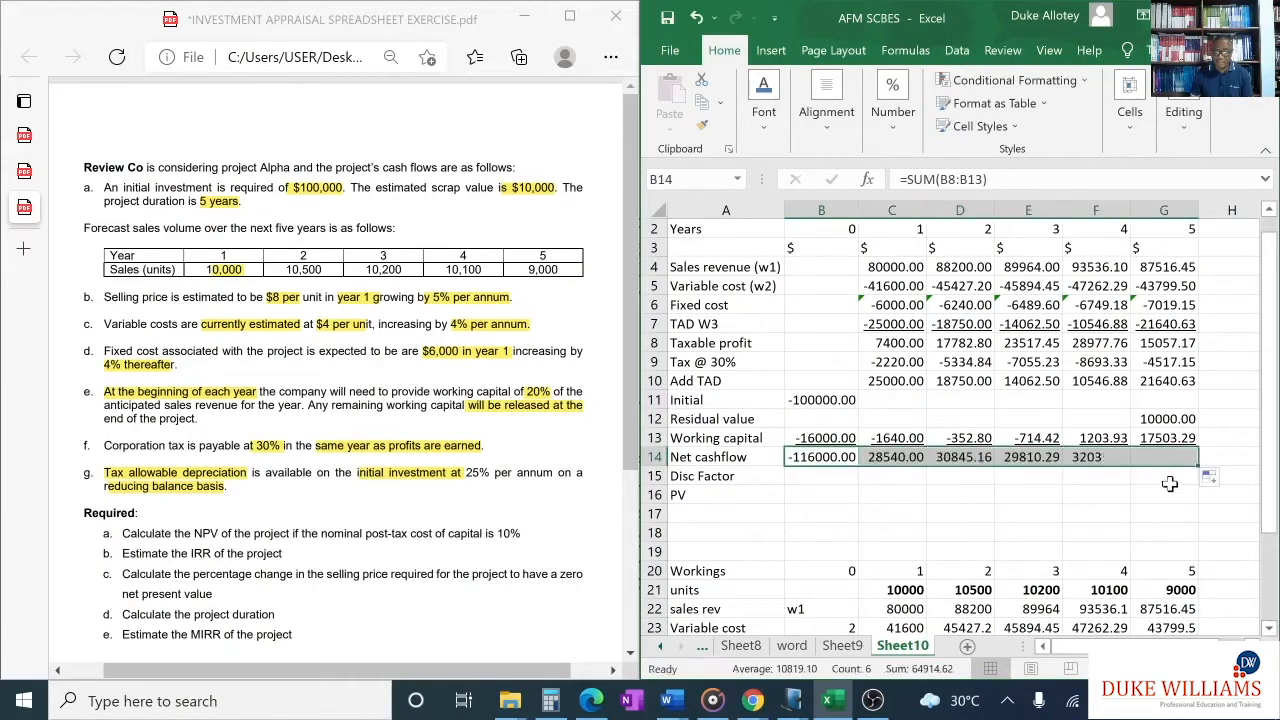
left_click(929, 500)
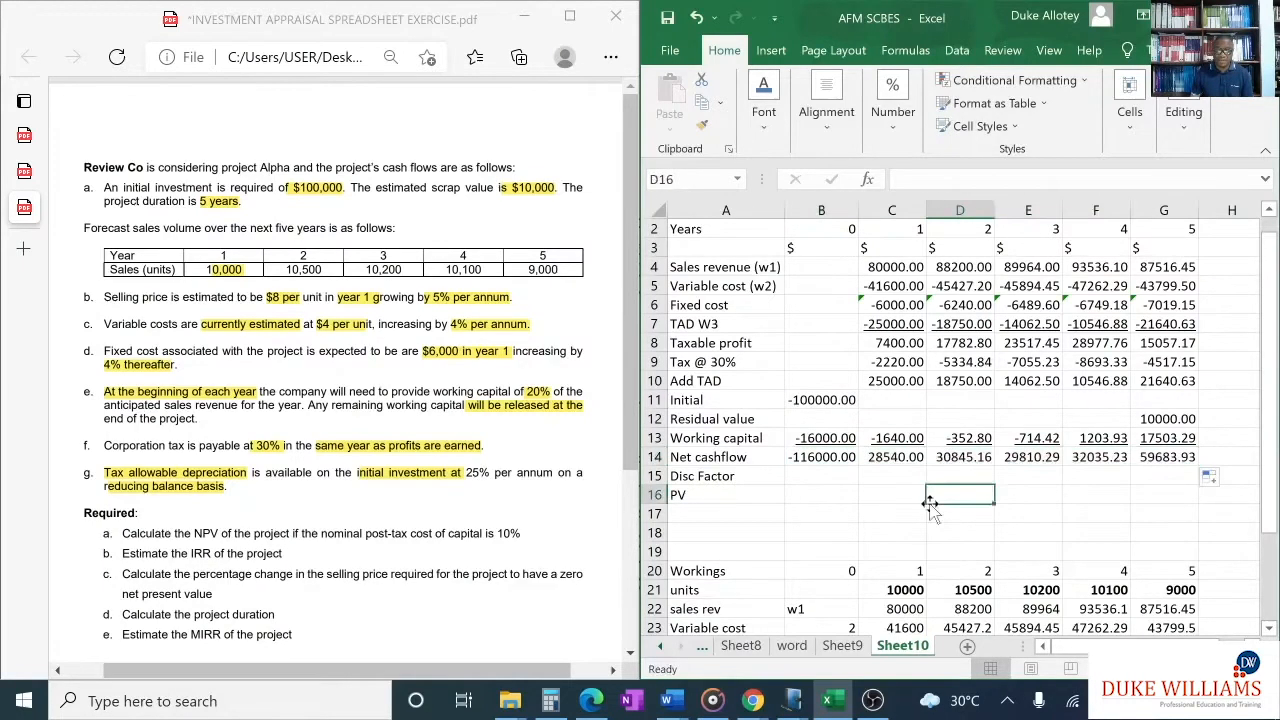
- Extend the discount factor label in A15 to read "Disc Factor @ 10%"
left_click(759, 481)
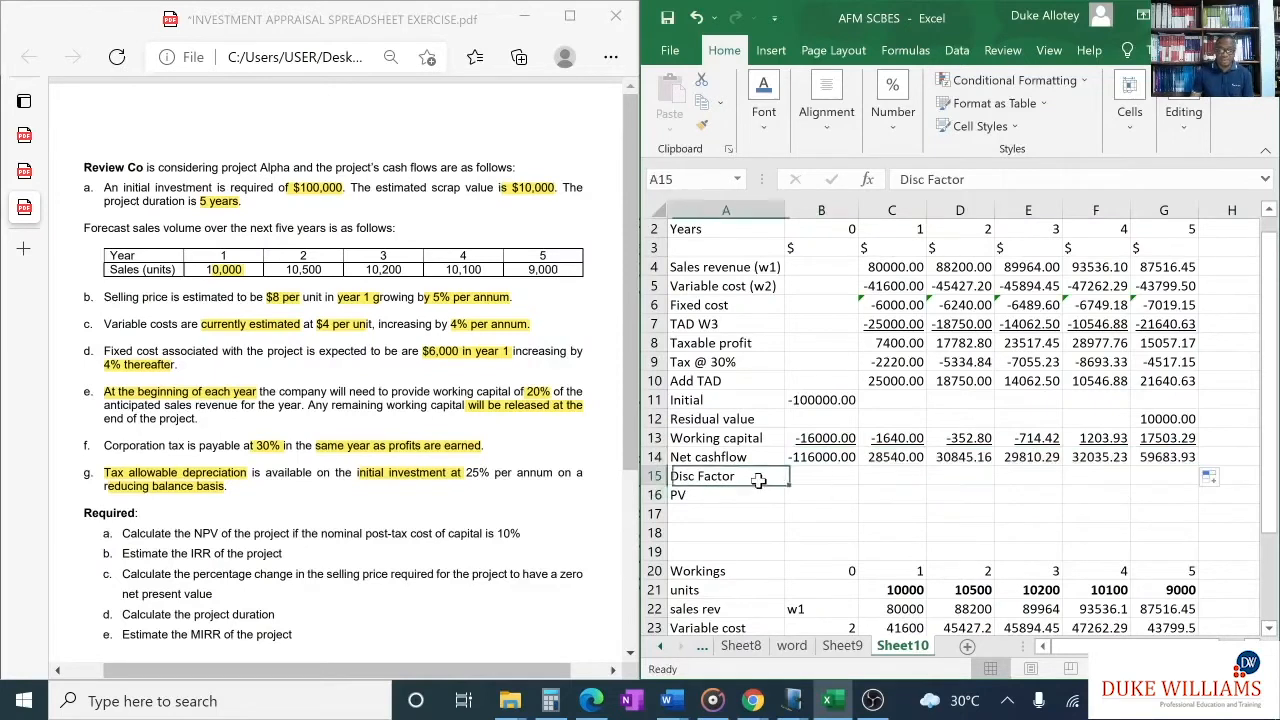
key("F2")
type("@")
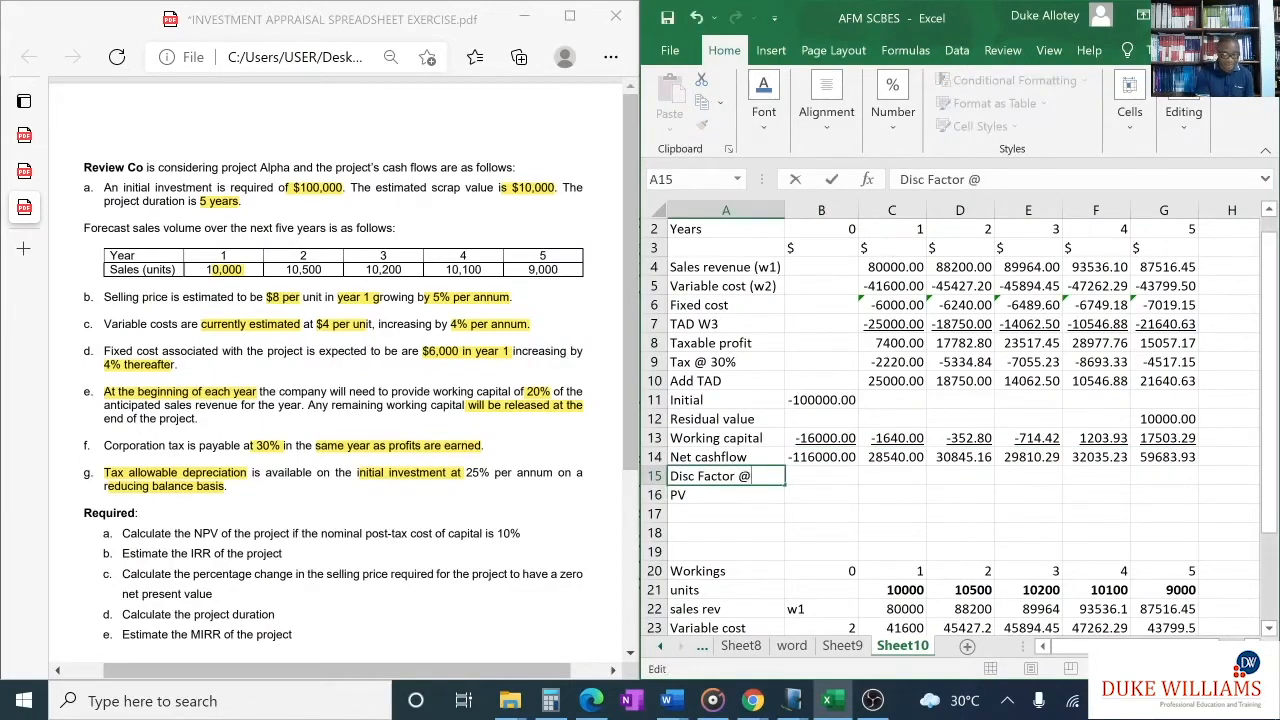
type(" 10%")
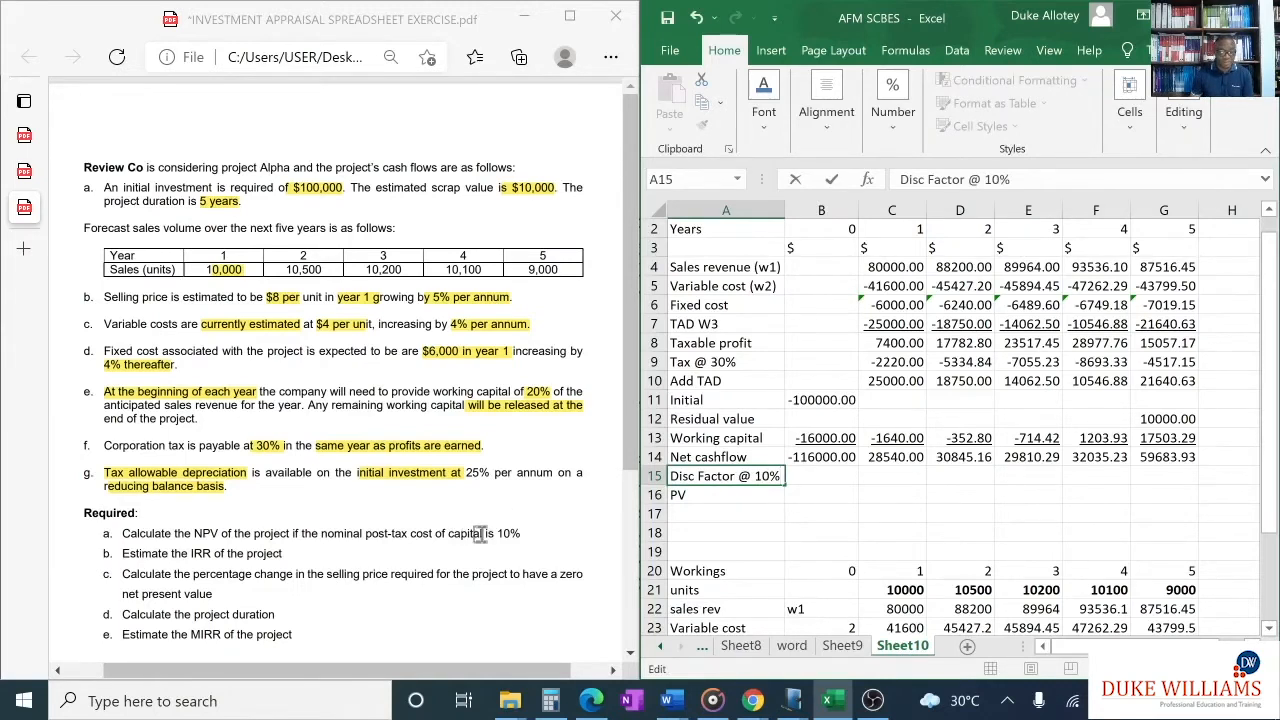
left_click(871, 493)
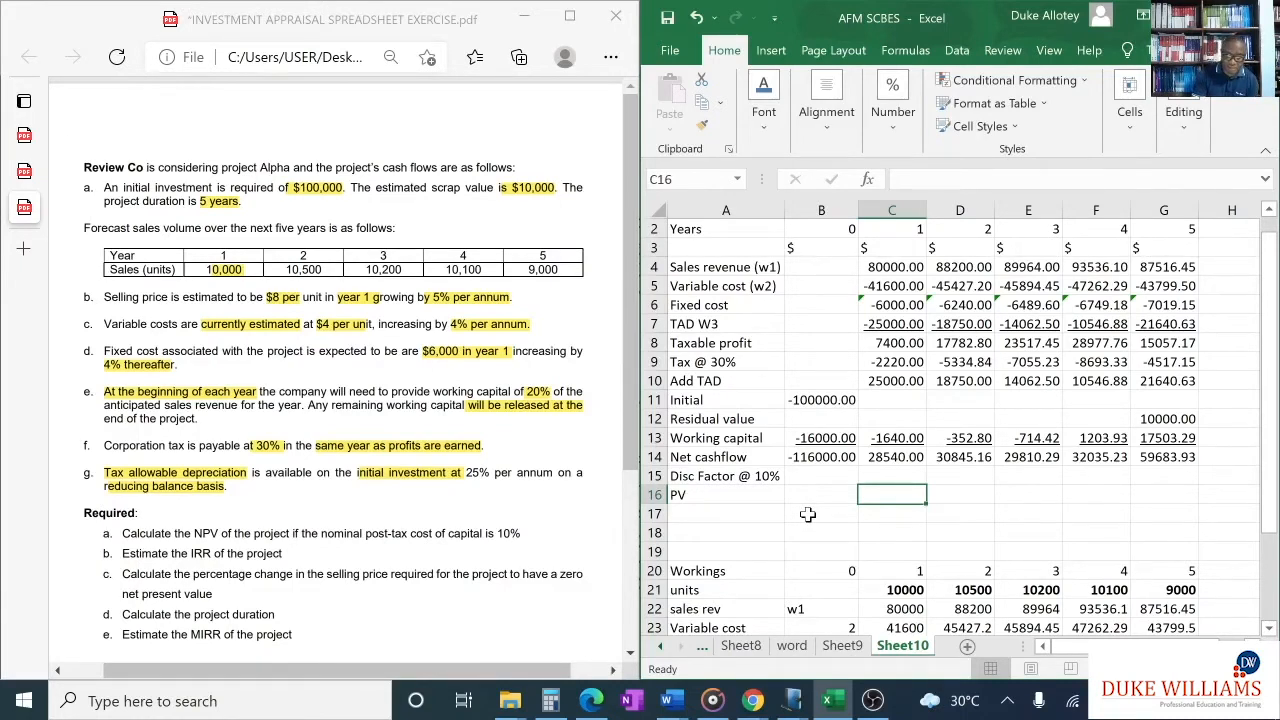
- Switch to the Windows Journal note and handwrite "=NPV(DF, Range)" in red below the existing depreciation workings
left_click(792, 700)
left_click(790, 615)
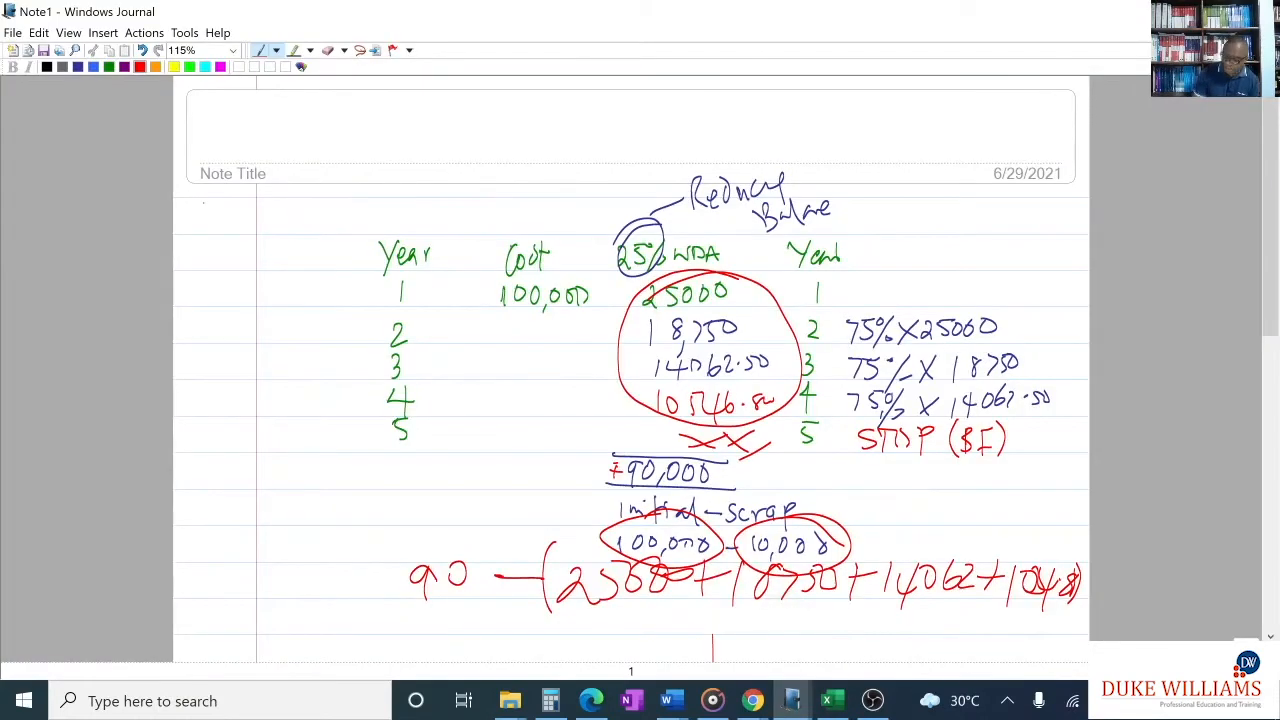
scroll(712, 475, "down", 3)
scroll(449, 476, "down", 1)
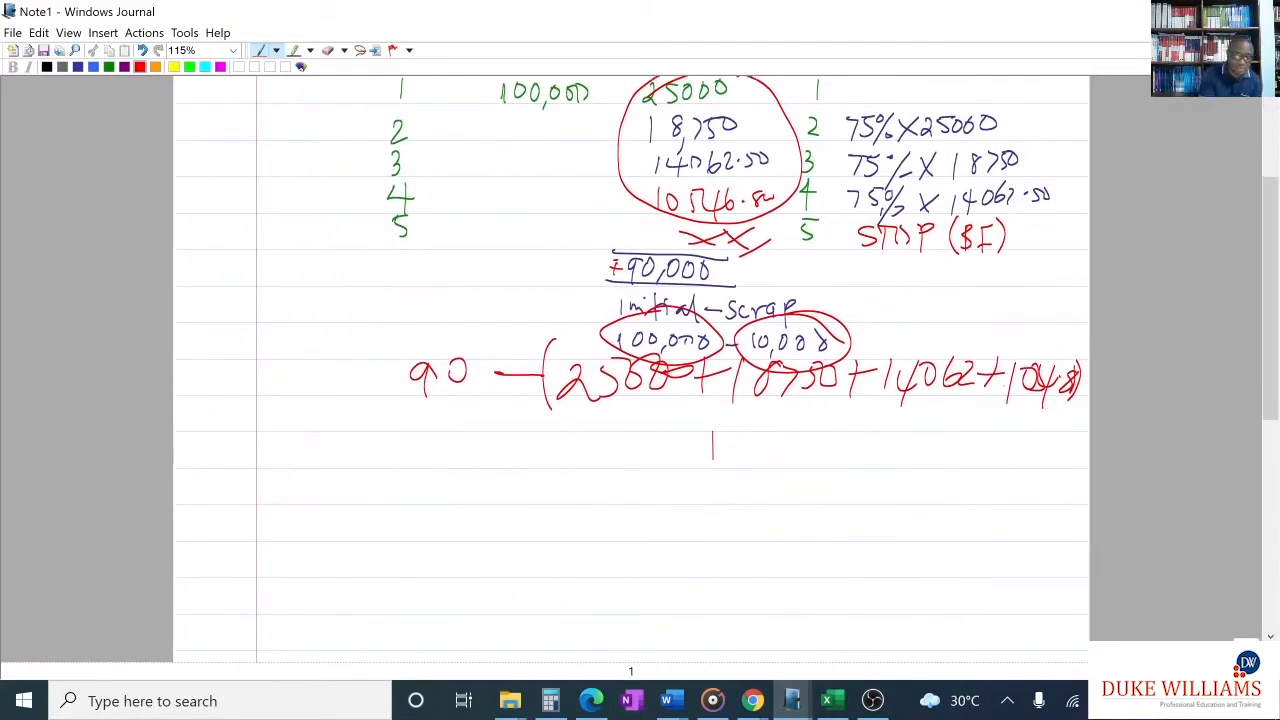
mouse_move(447, 472)
left_mouse_down()
mouse_move(502, 472)
mouse_move(526, 501)
mouse_move(556, 500)
left_mouse_up()
left_click(422, 482)
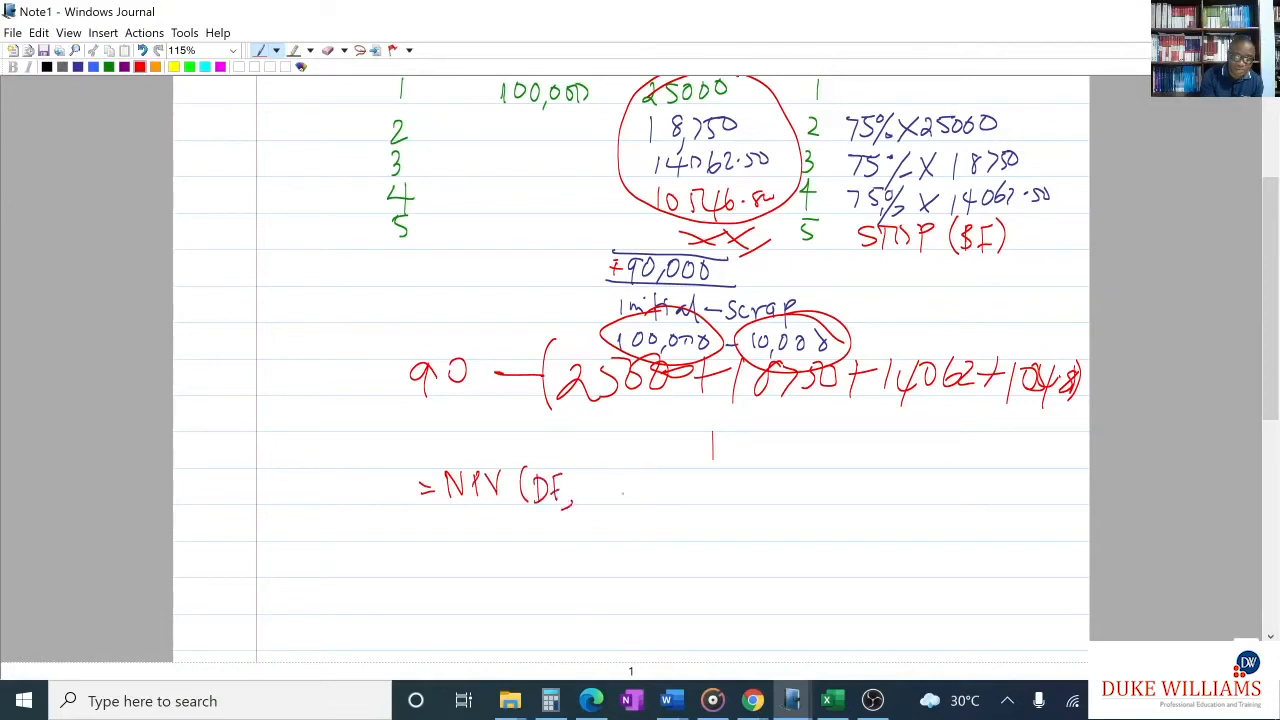
mouse_move(604, 474)
left_mouse_down()
mouse_move(604, 504)
mouse_move(658, 492)
mouse_move(668, 512)
mouse_move(686, 504)
left_mouse_up()
left_click_drag(707, 460, 712, 502)
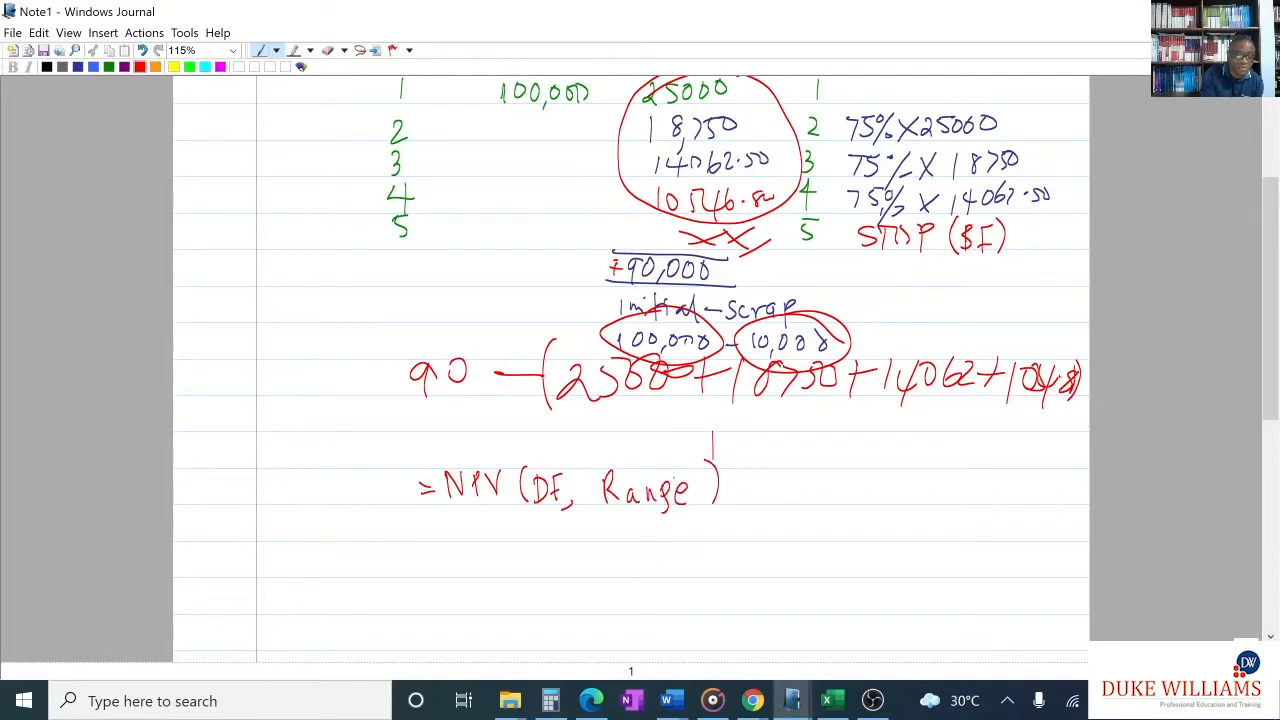
- In green ink, write "(1-n)" under Range, circle NPV, and draw an arrow leading to a handwritten "PV(1-n)"
left_click(108, 66)
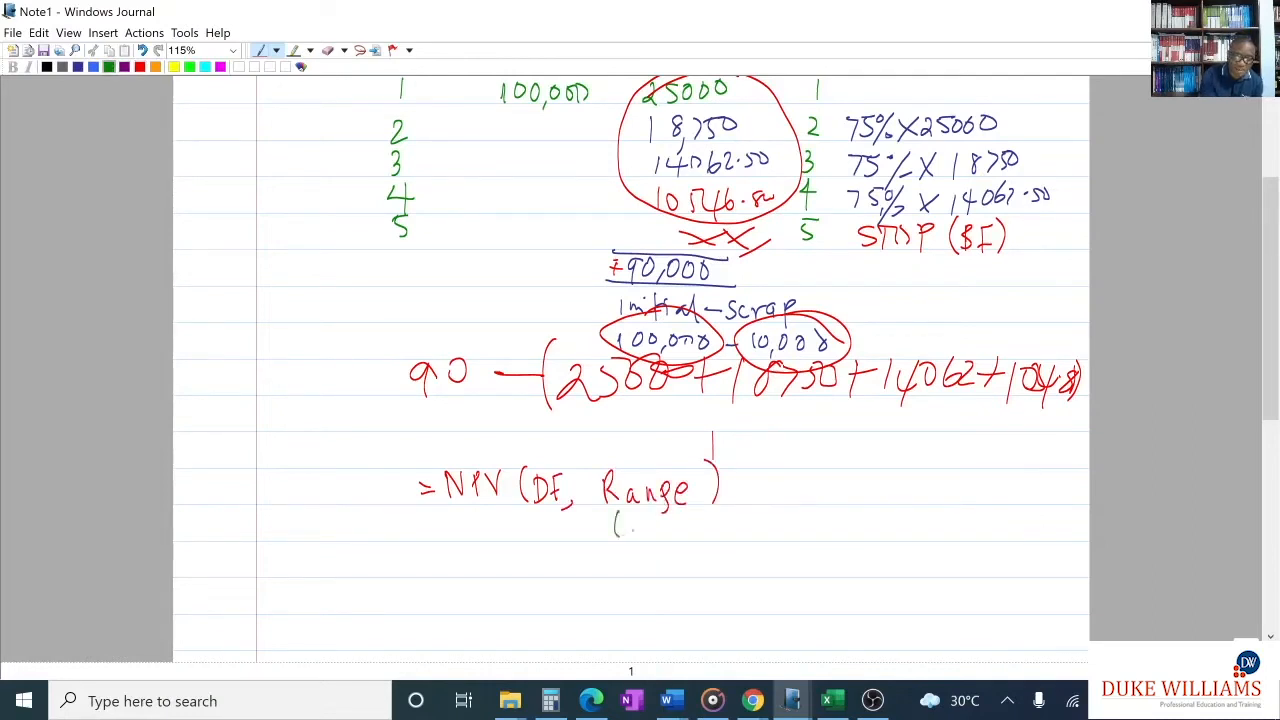
mouse_move(674, 518)
left_mouse_down()
mouse_move(676, 536)
mouse_move(702, 545)
left_mouse_up()
mouse_move(478, 440)
left_mouse_down()
mouse_move(506, 508)
mouse_move(440, 462)
mouse_move(666, 426)
mouse_move(816, 490)
left_mouse_up()
mouse_move(772, 500)
left_mouse_down()
mouse_move(820, 500)
mouse_move(806, 508)
left_mouse_up()
mouse_move(845, 464)
left_mouse_down()
mouse_move(848, 482)
mouse_move(889, 467)
mouse_move(910, 506)
mouse_move(924, 506)
left_mouse_up()
mouse_move(937, 472)
left_mouse_down()
mouse_move(937, 505)
mouse_move(967, 488)
mouse_move(1012, 504)
left_mouse_up()
left_click_drag(1018, 446, 1026, 512)
- Complete the handwritten layout with "xx" beside PV(1-n), "– Initial (x)" beneath it, an underline and a final NPV line
left_click_drag(784, 549, 921, 573)
mouse_move(921, 552)
left_mouse_down()
mouse_move(933, 566)
mouse_move(970, 528)
left_mouse_up()
left_click_drag(1049, 478, 1064, 501)
left_click_drag(1053, 496, 1075, 473)
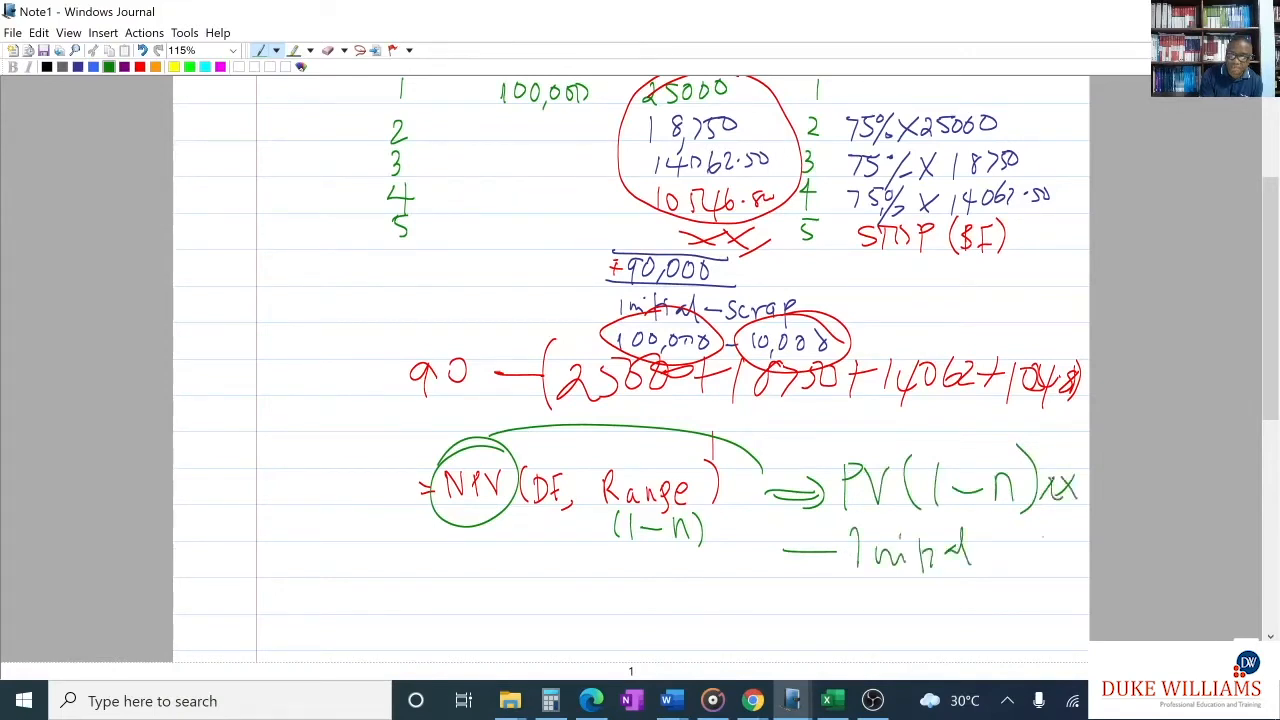
left_click_drag(1040, 554, 1060, 534)
mouse_move(1060, 522)
left_mouse_down()
mouse_move(1068, 566)
mouse_move(1030, 570)
mouse_move(1080, 574)
left_mouse_up()
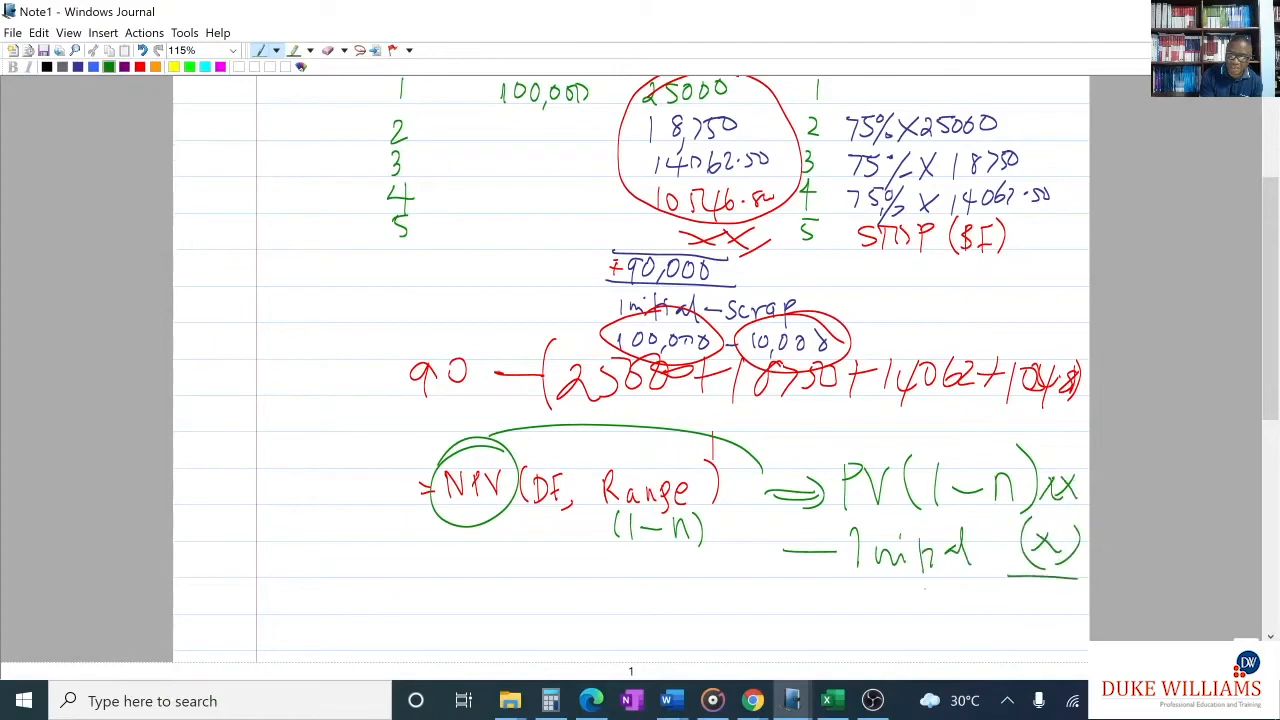
left_click_drag(876, 612, 957, 574)
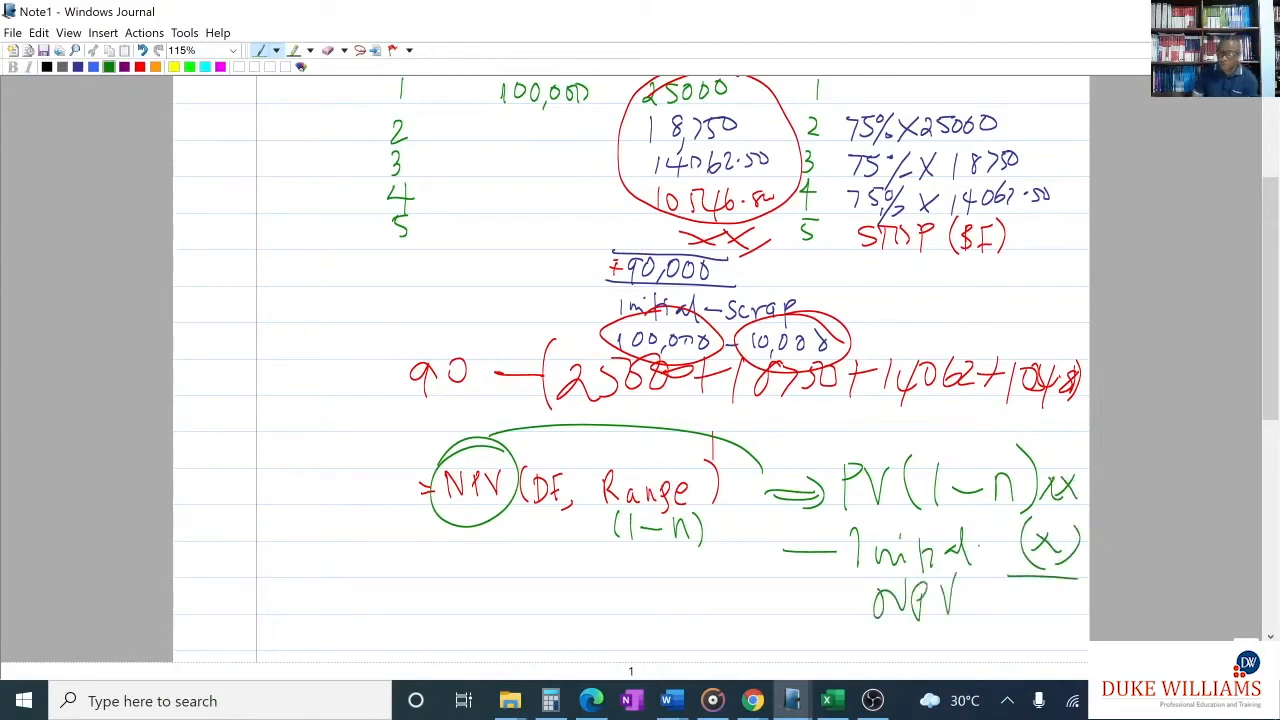
- Switch back to the Excel worksheet with the exercise PDF alongside and select cell B17 below the PV row
left_click(828, 701)
left_click(591, 701)
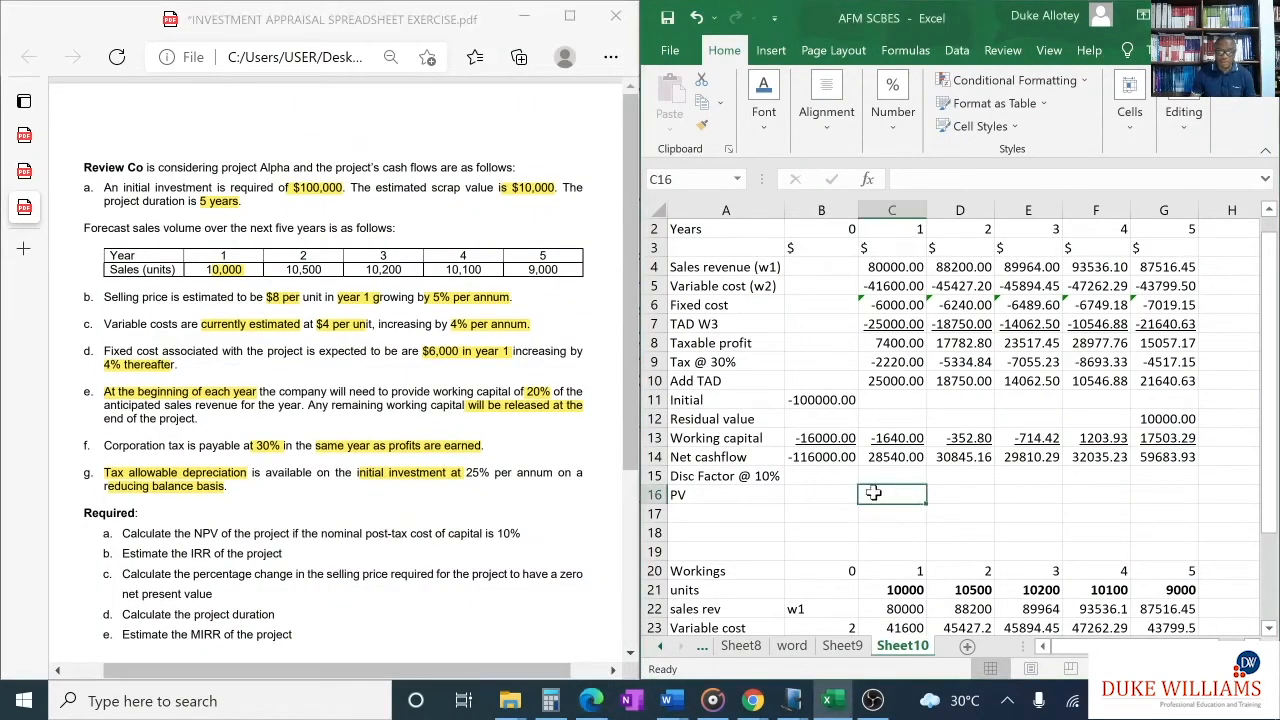
left_click(828, 515)
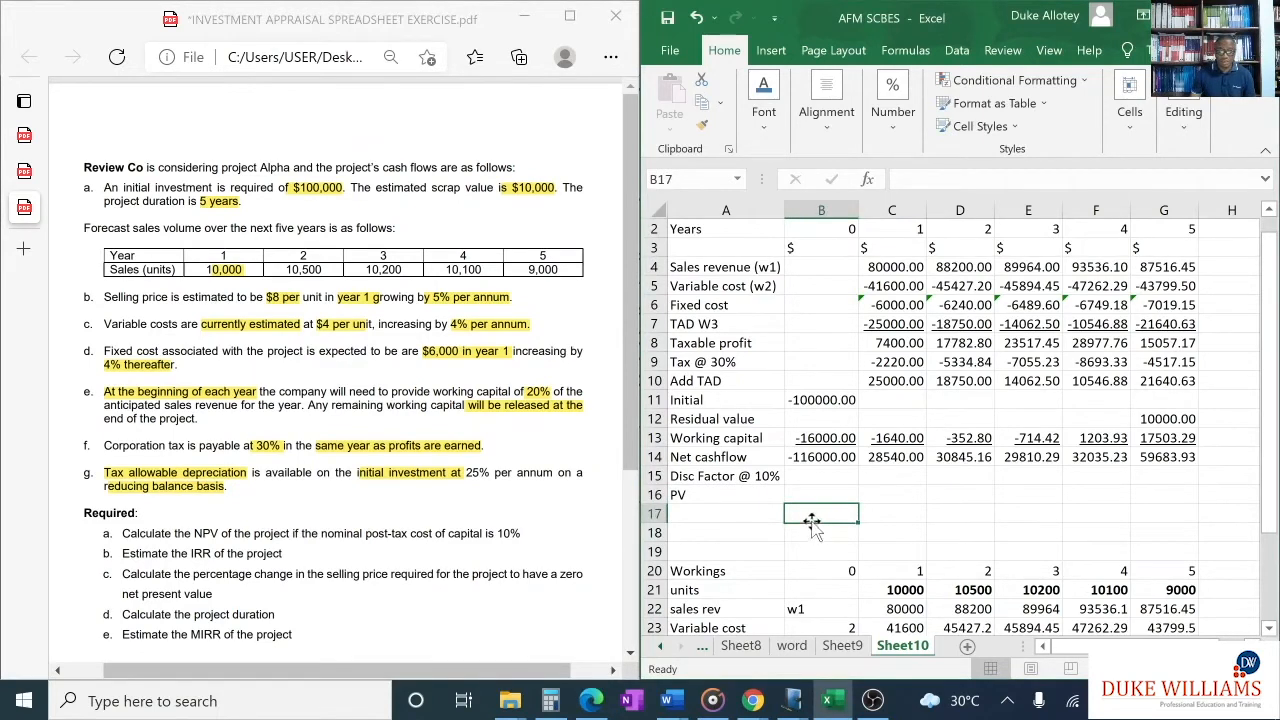
- Label cell A17, below the PV row, as "PV(1-5)"
left_click(764, 514)
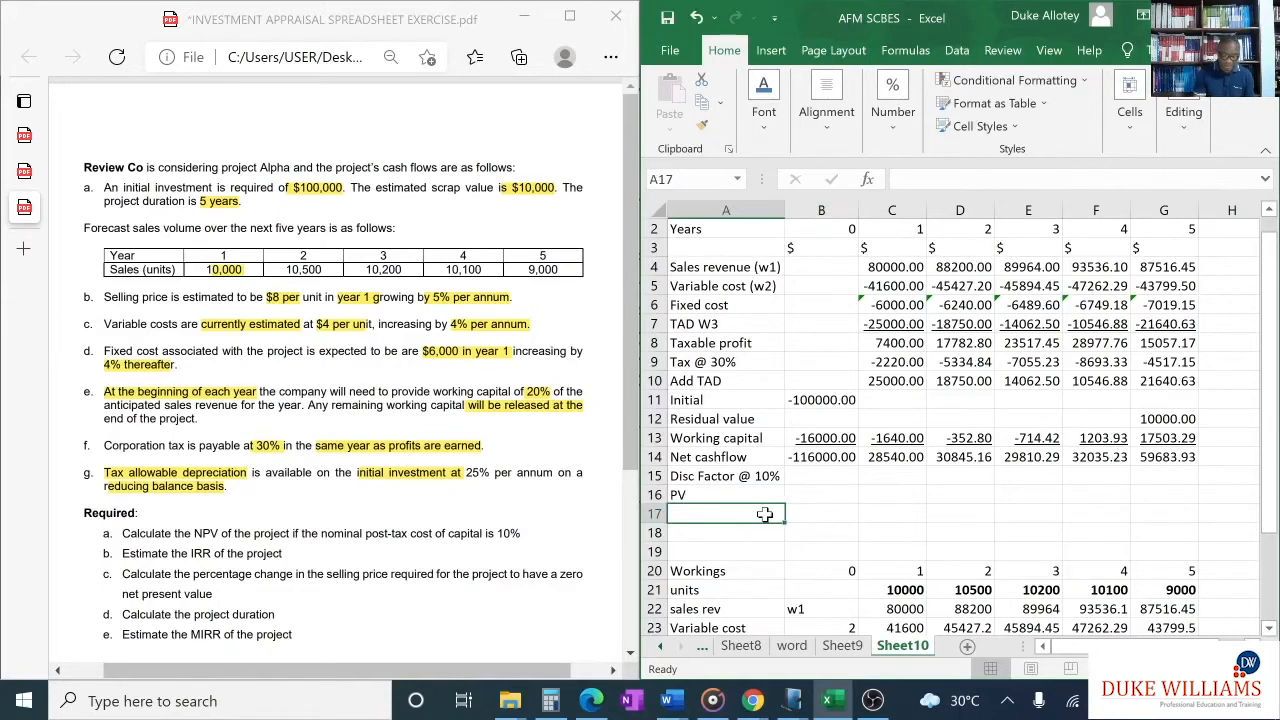
type("PV")
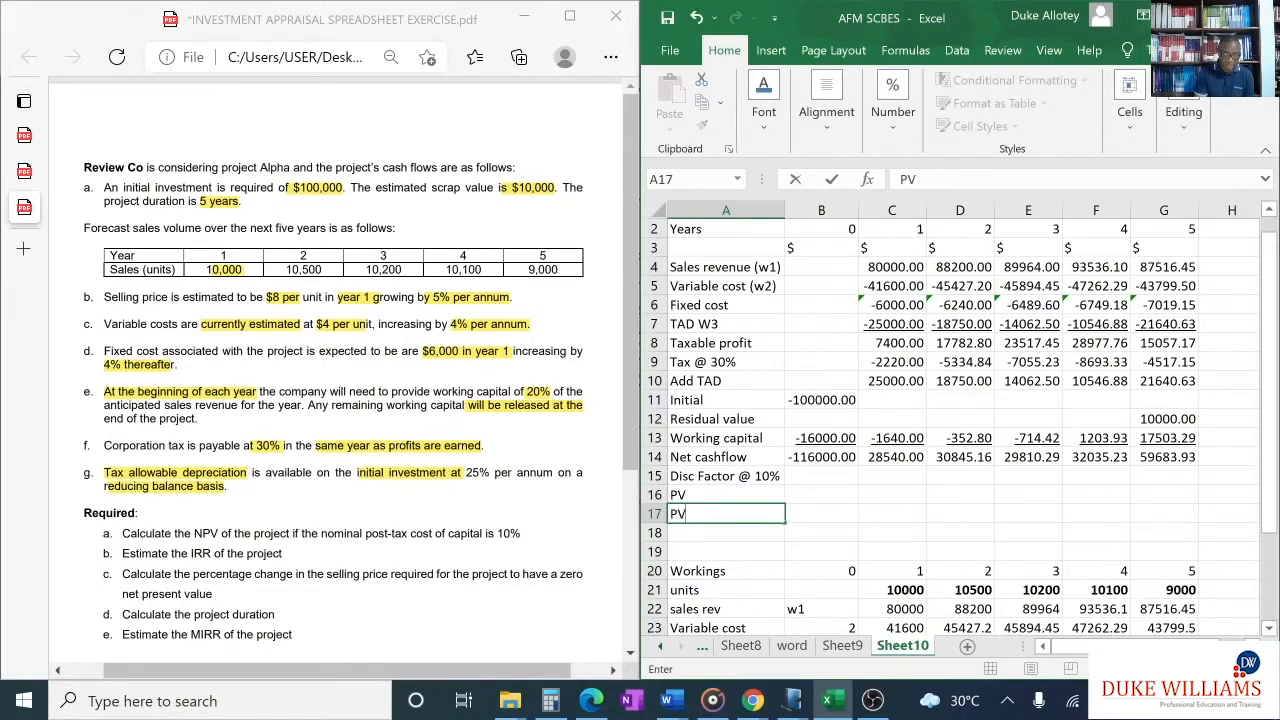
type("(1-5")
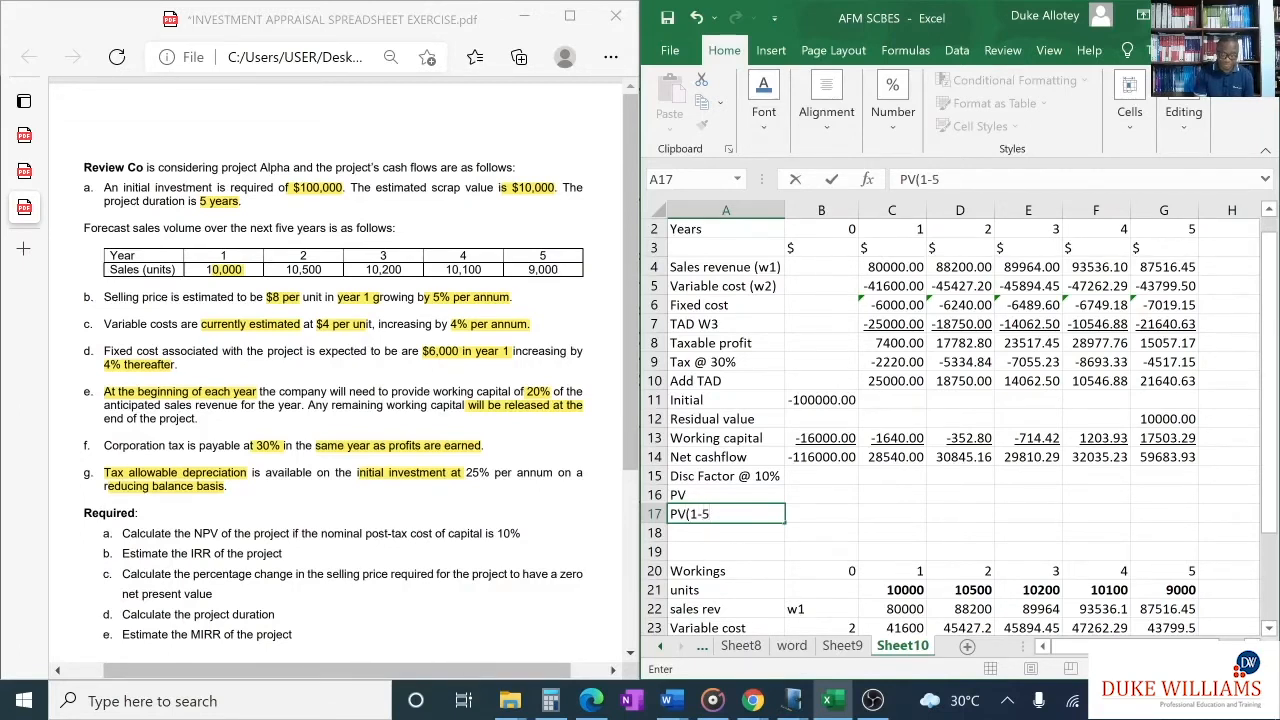
type(")")
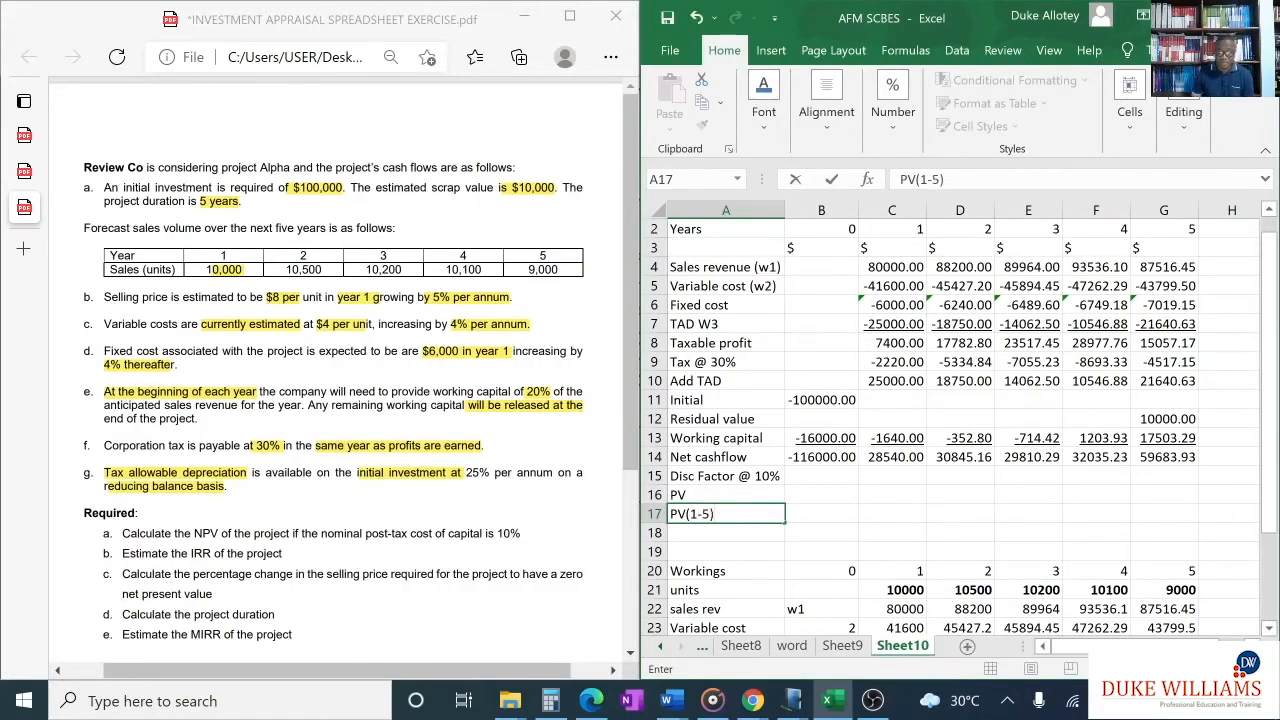
- Calculate the present value of the year 1 to 5 net cashflows in B17 with =NPV(0.1, C14:G14)
left_click(812, 515)
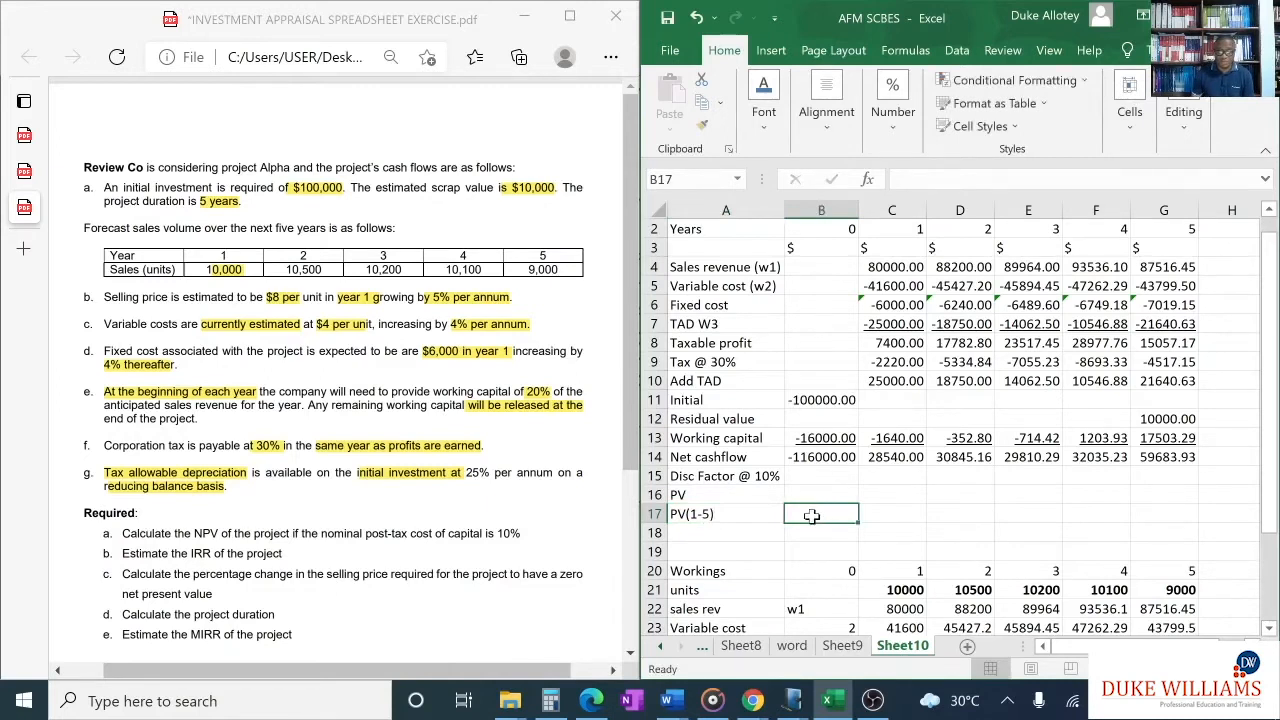
type("=")
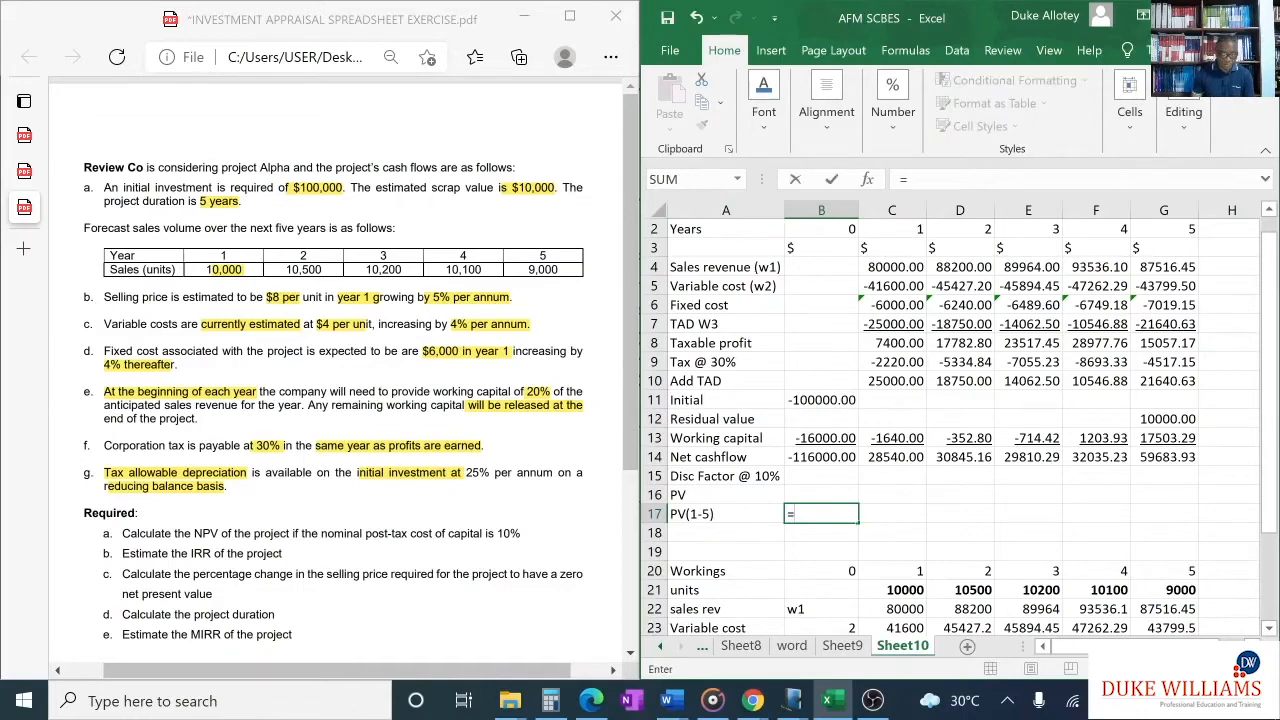
type("npv(")
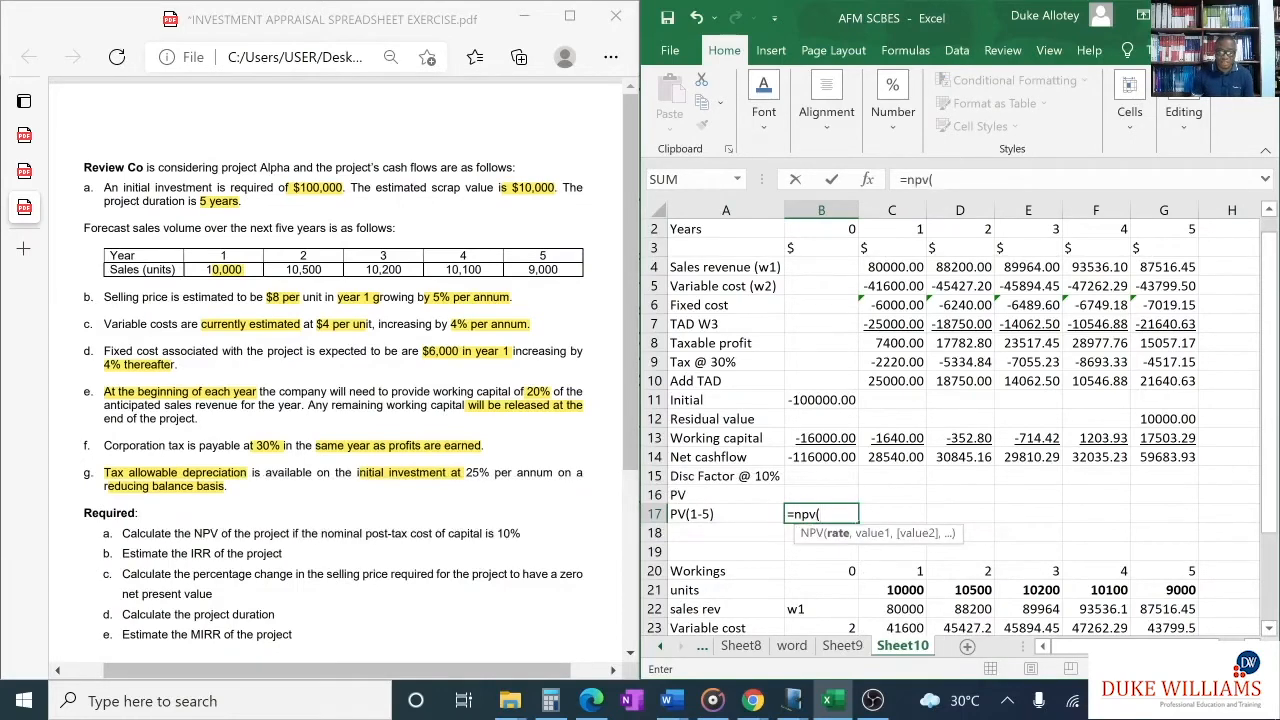
type("0.")
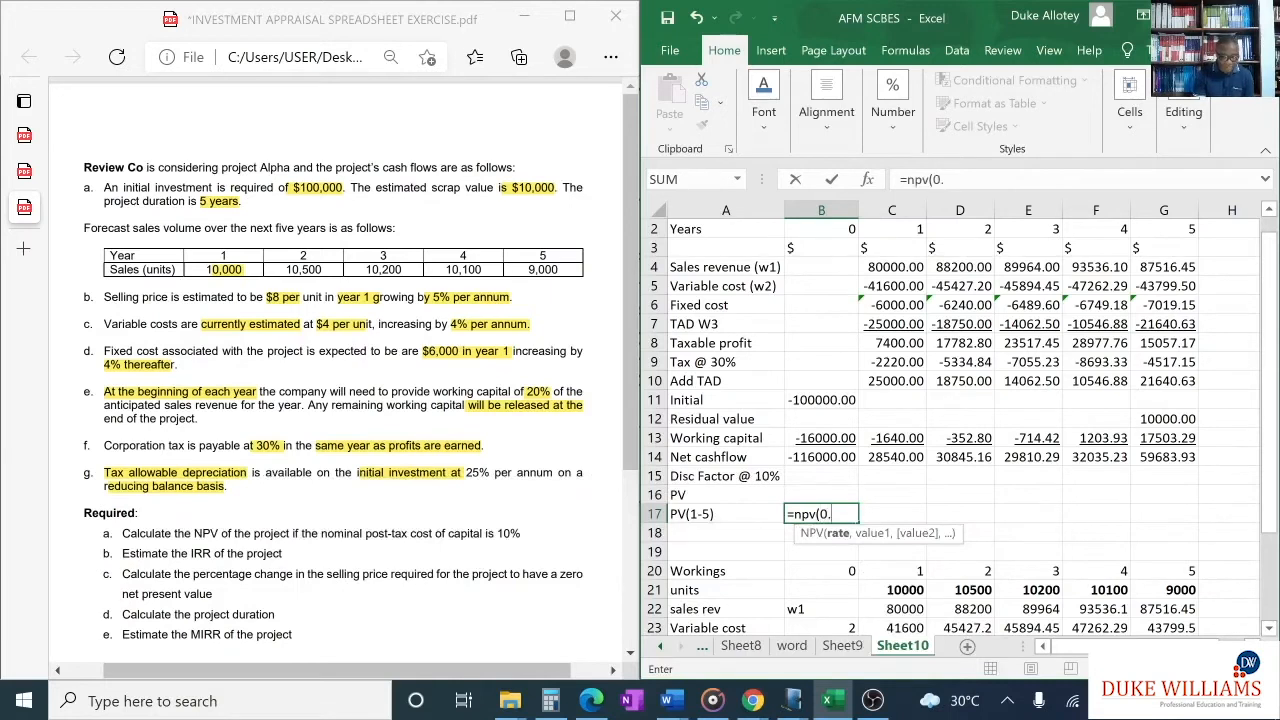
type("1,")
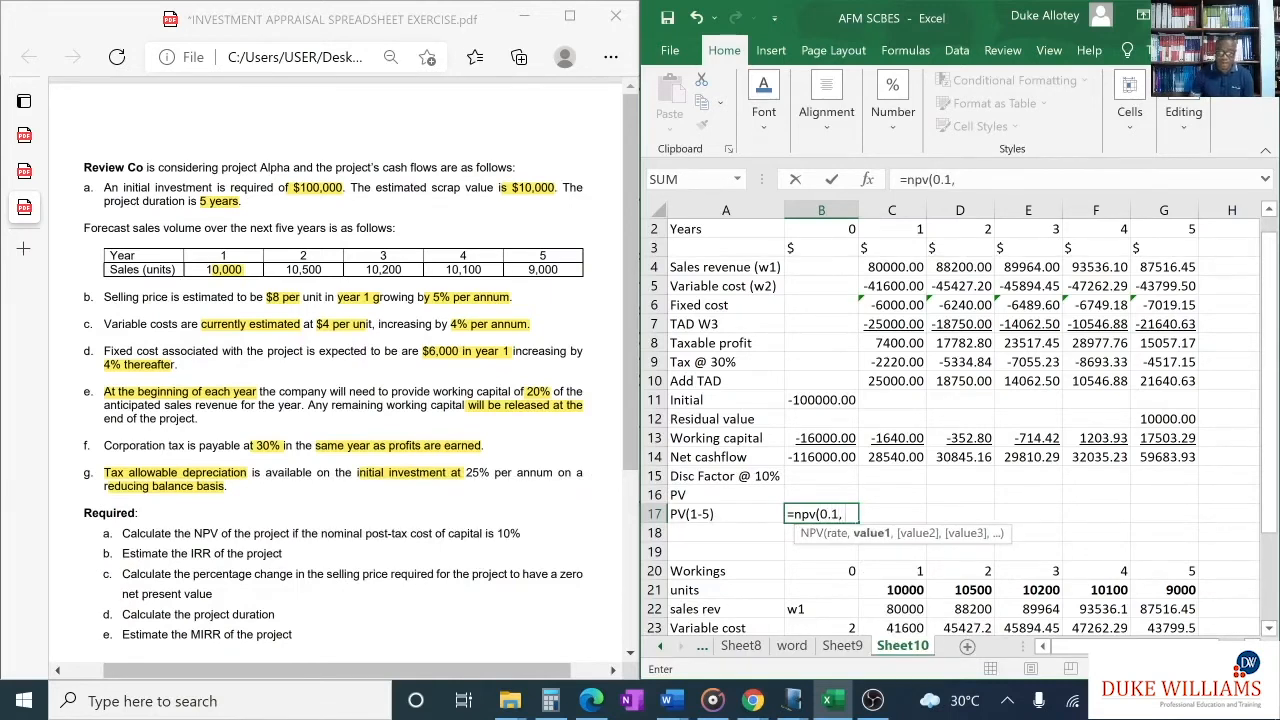
left_click(878, 457)
left_click_drag(878, 457, 1163, 465)
type(")")
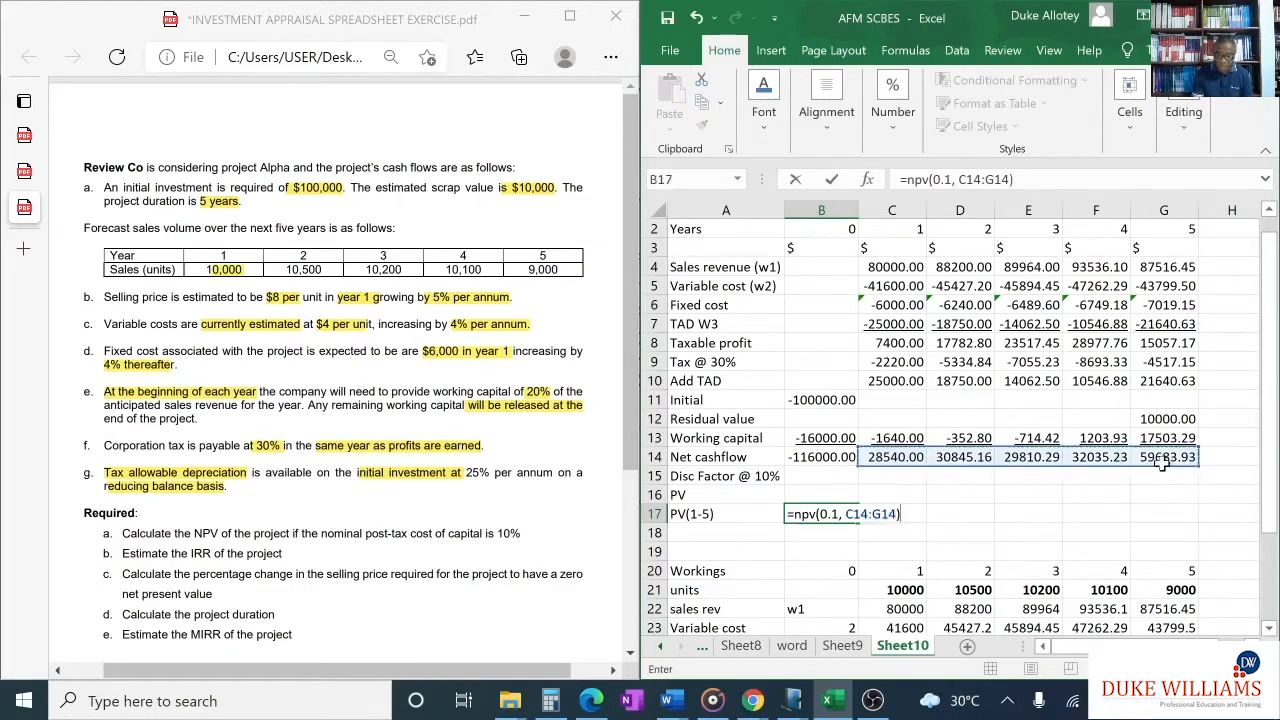
key("Return")
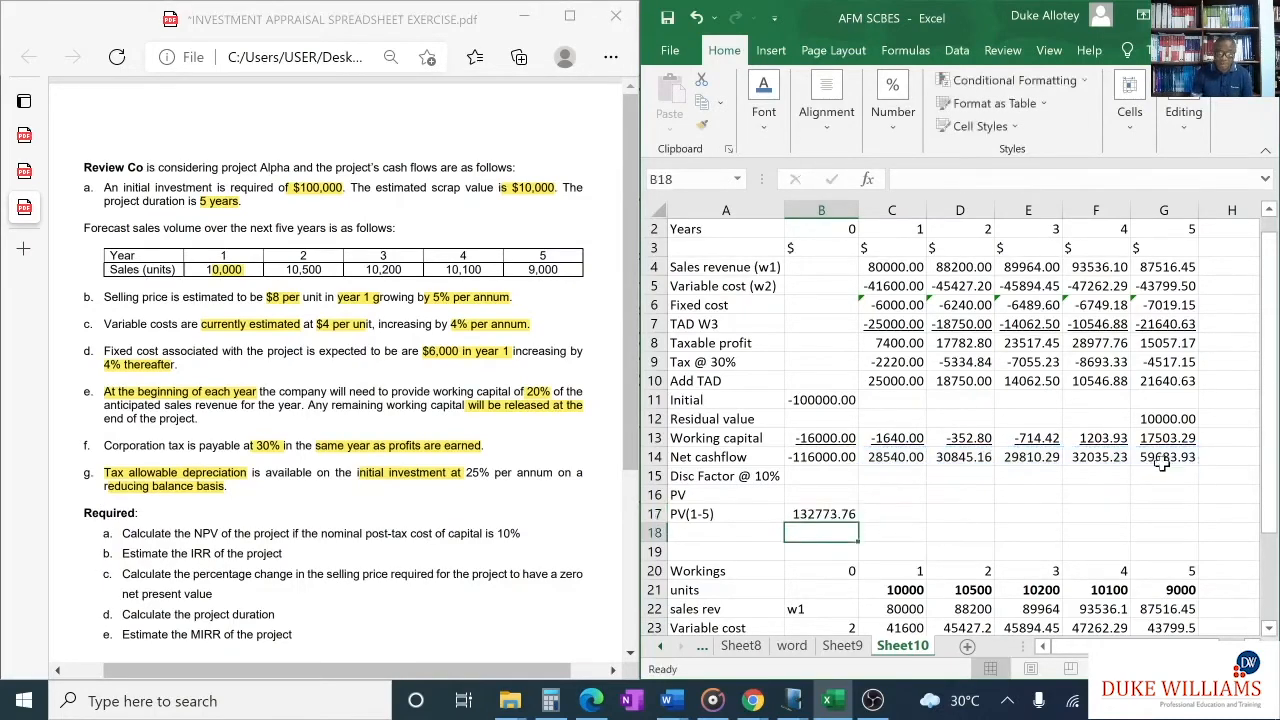
left_click(848, 515)
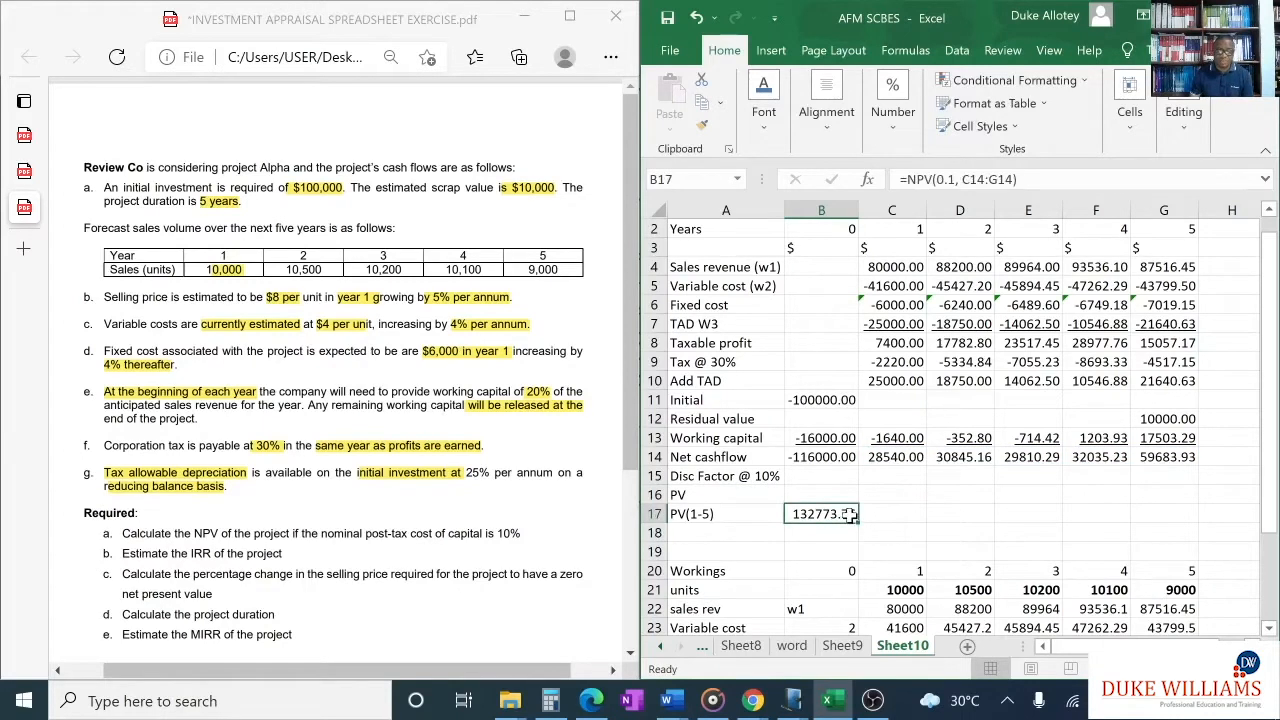
- Label cell A18, beneath PV(1-5), as "Initial capital"
left_click(751, 537)
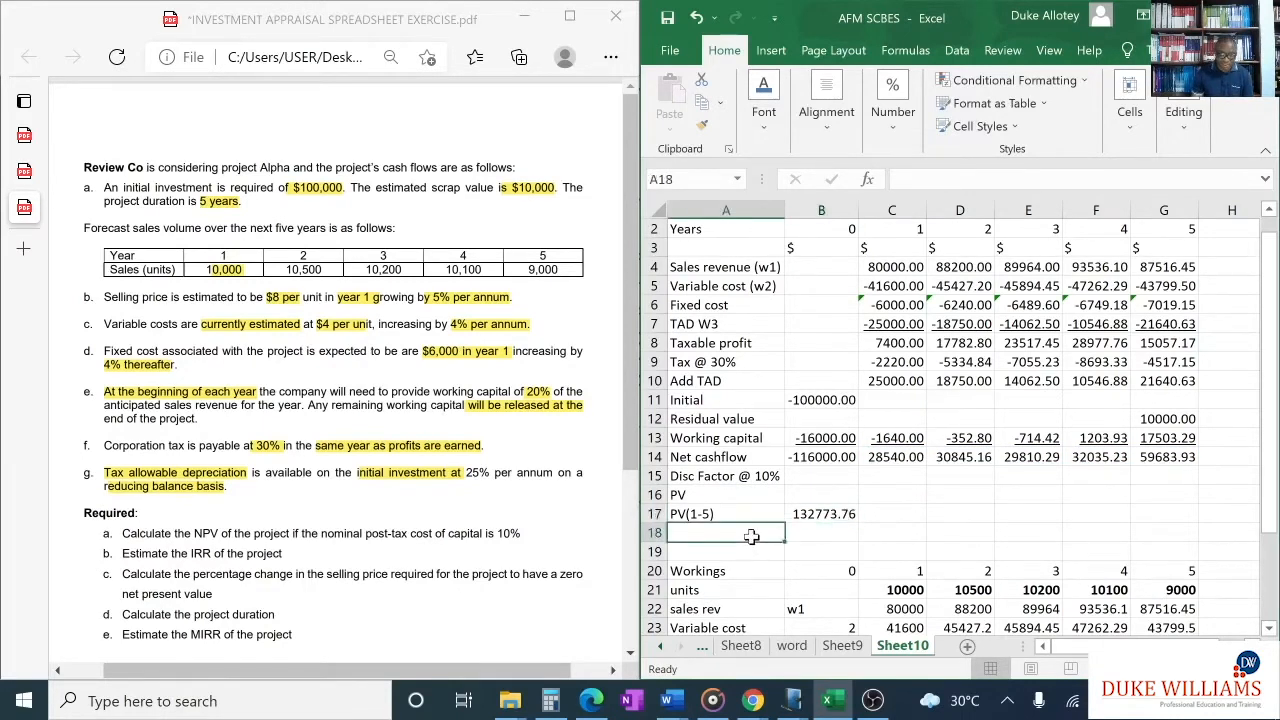
type("Initial")
key("BackSpace")
key("BackSpace")
key("BackSpace")
type("al")
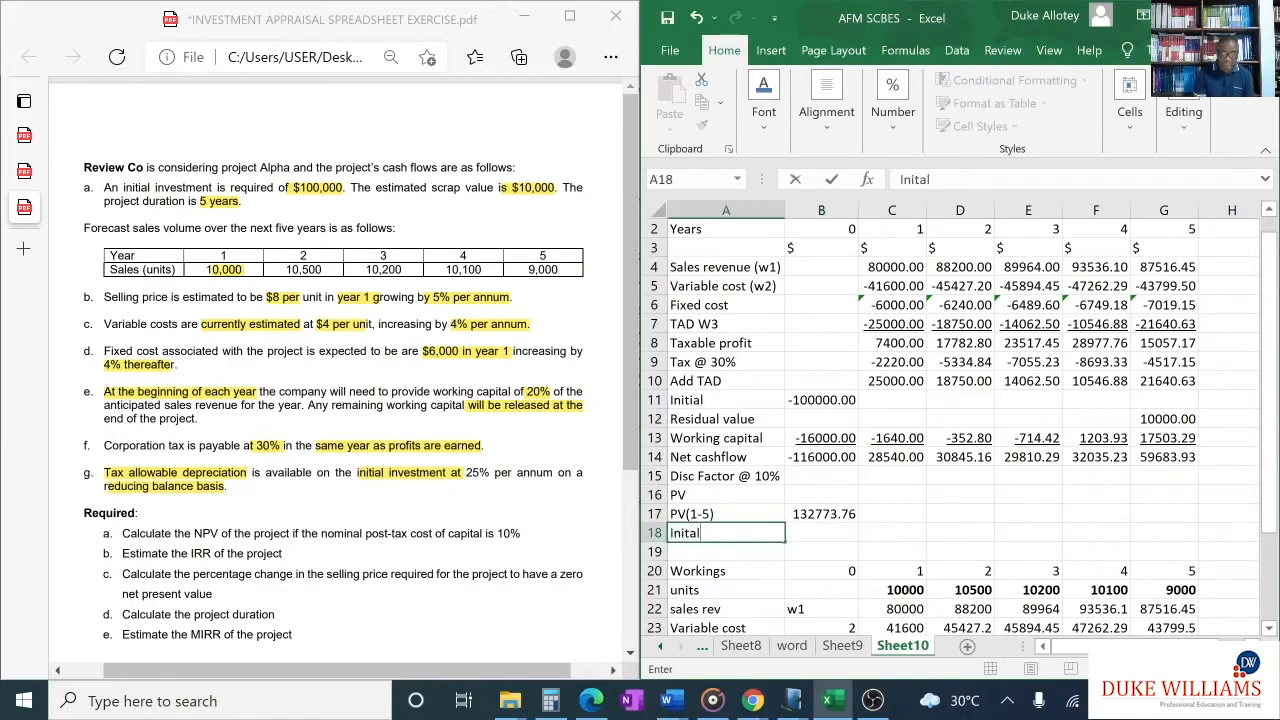
key("BackSpace")
key("BackSpace")
type("ial capita")
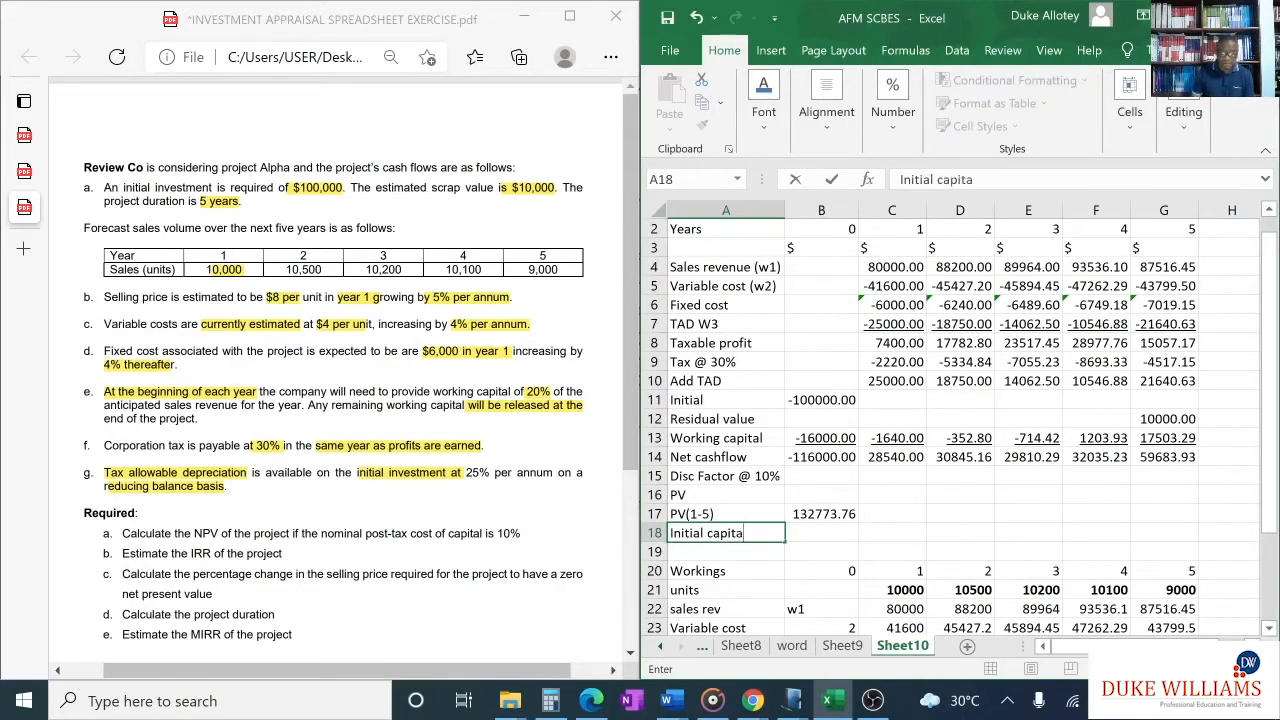
type("l")
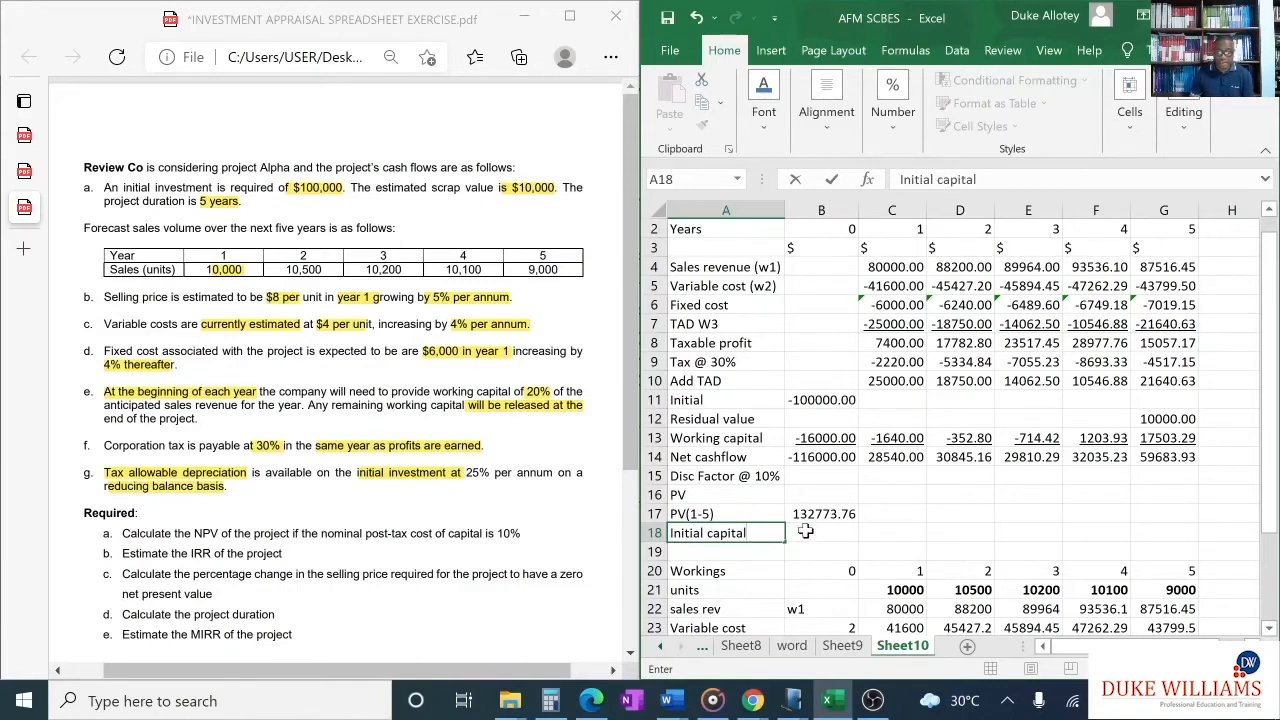
- Link the initial capital in B18 to the year 0 net cashflow with =B14
left_click(805, 530)
type("=")
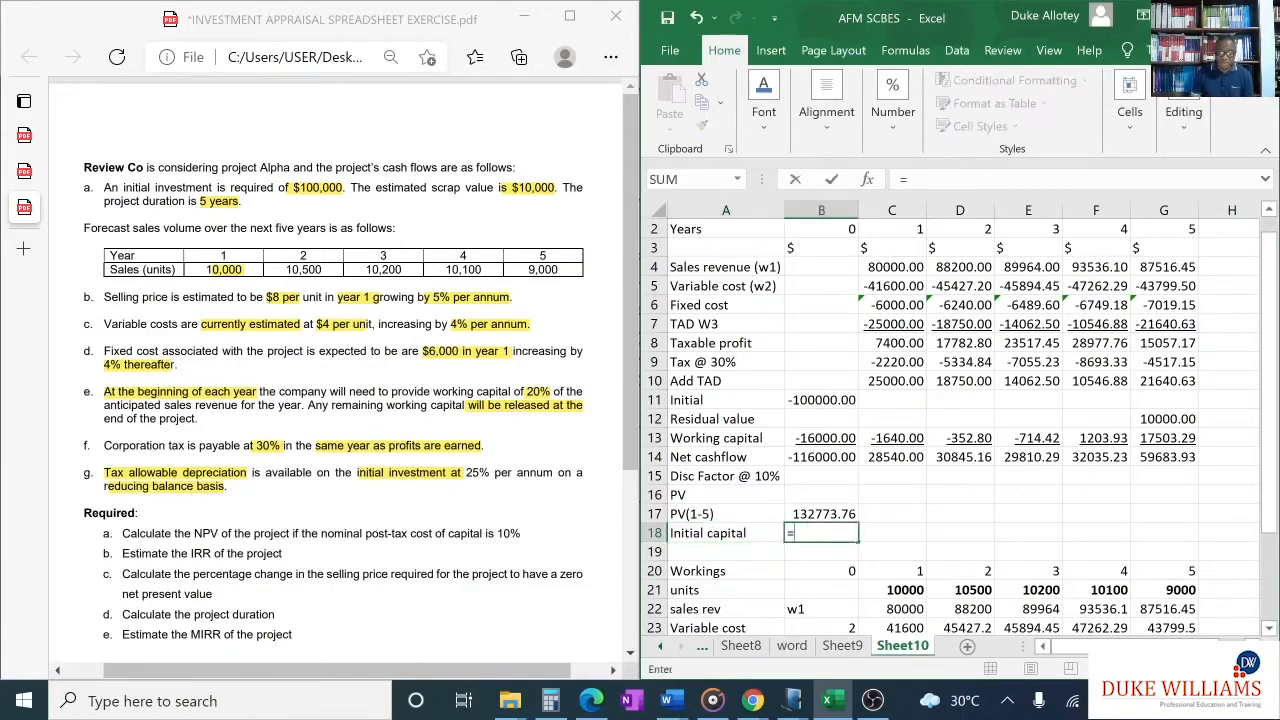
left_click(817, 455)
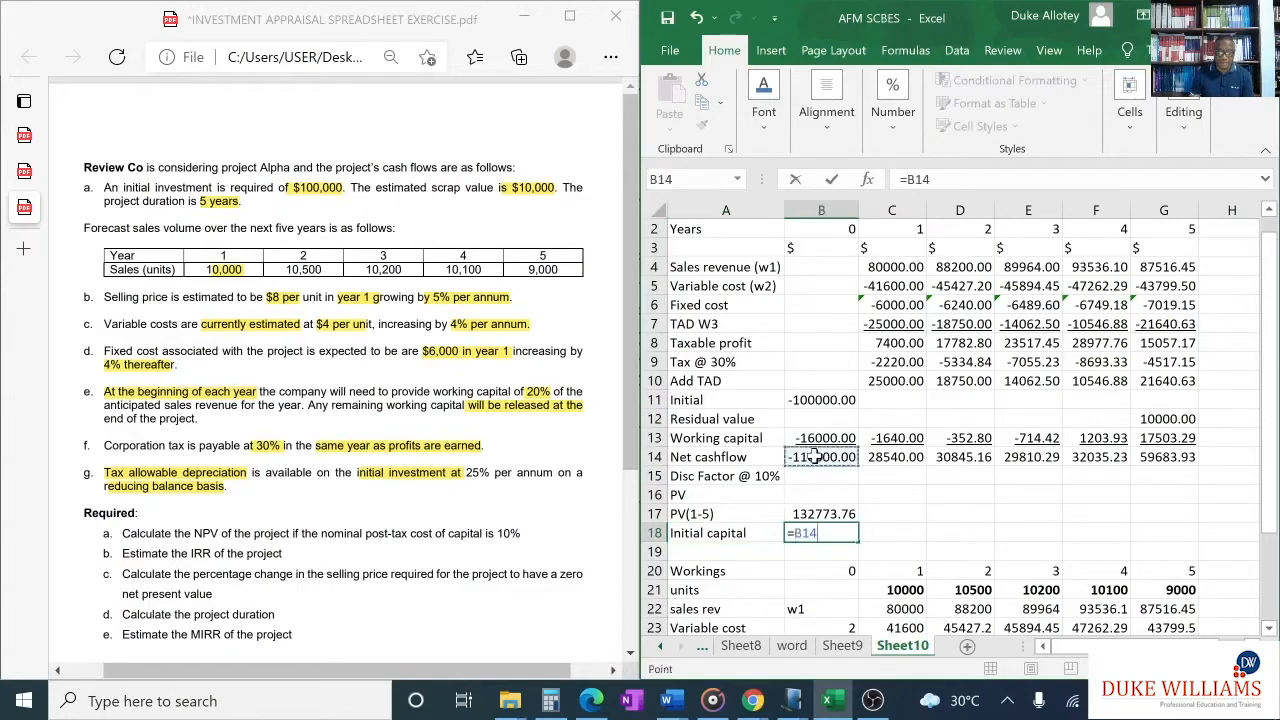
key("Return")
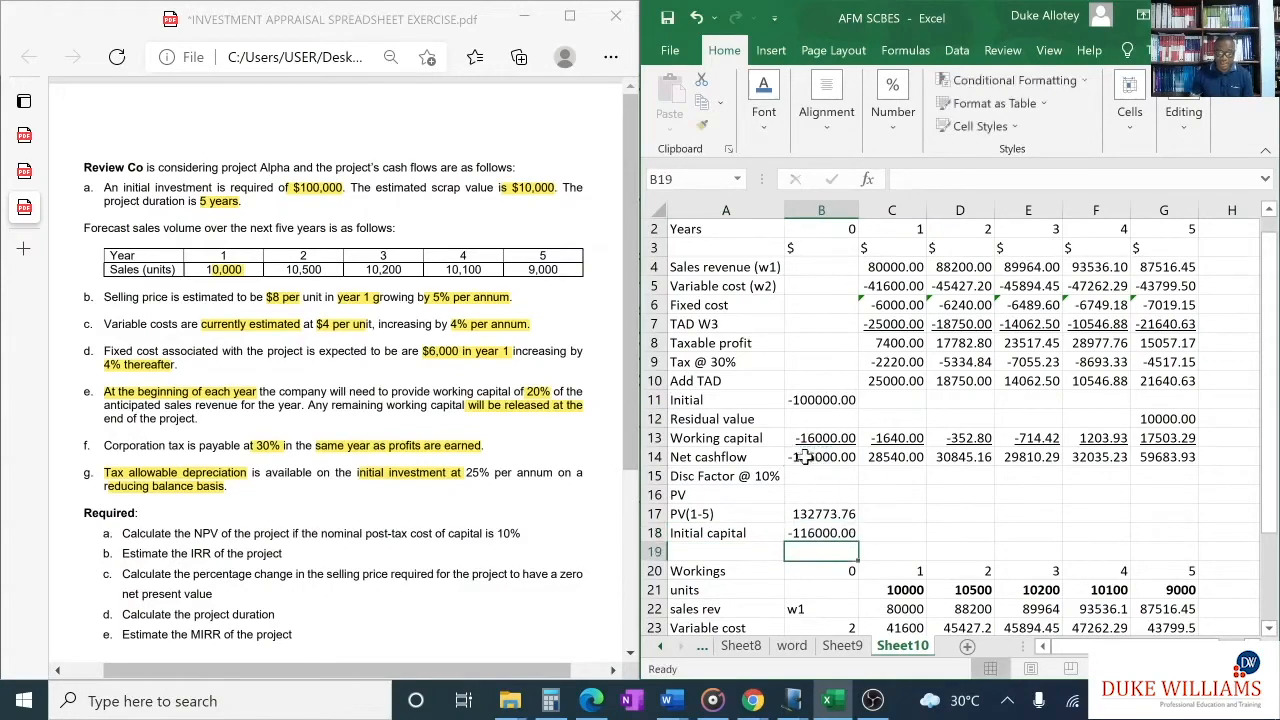
- Label cell A19 as "NPV" and calculate it in B19 with =B17+B18
left_click(720, 545)
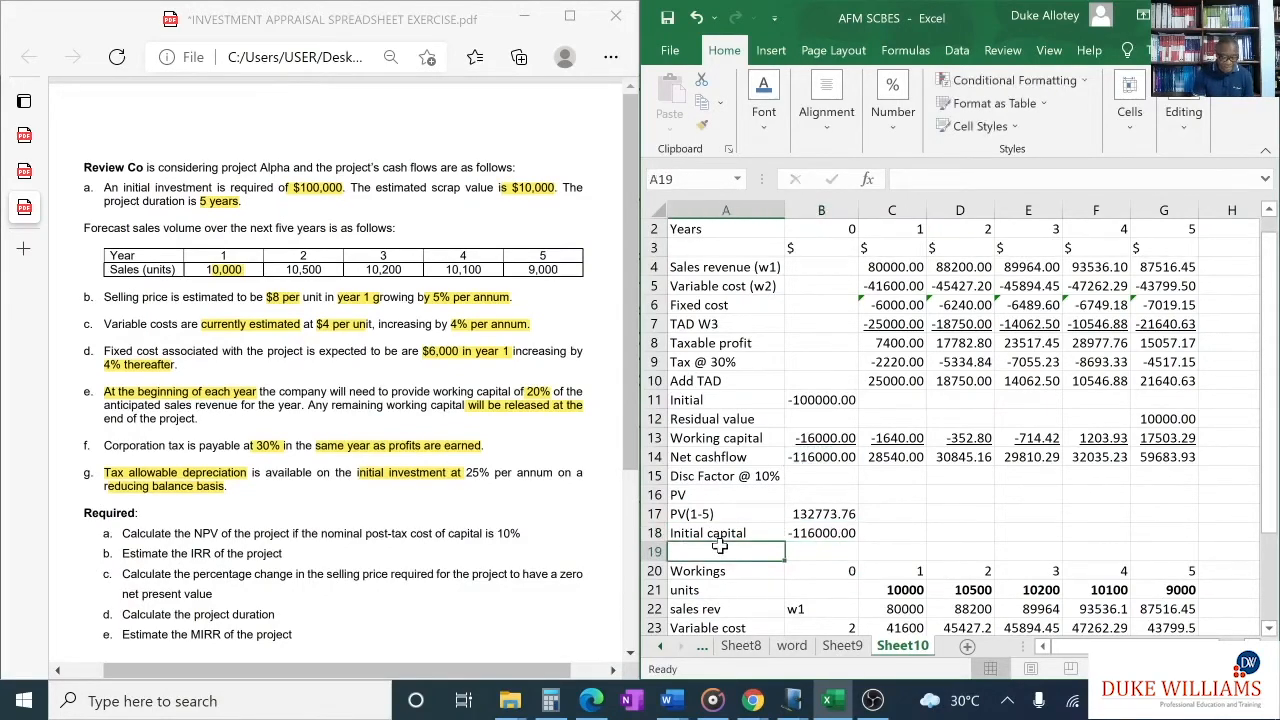
type("NPV")
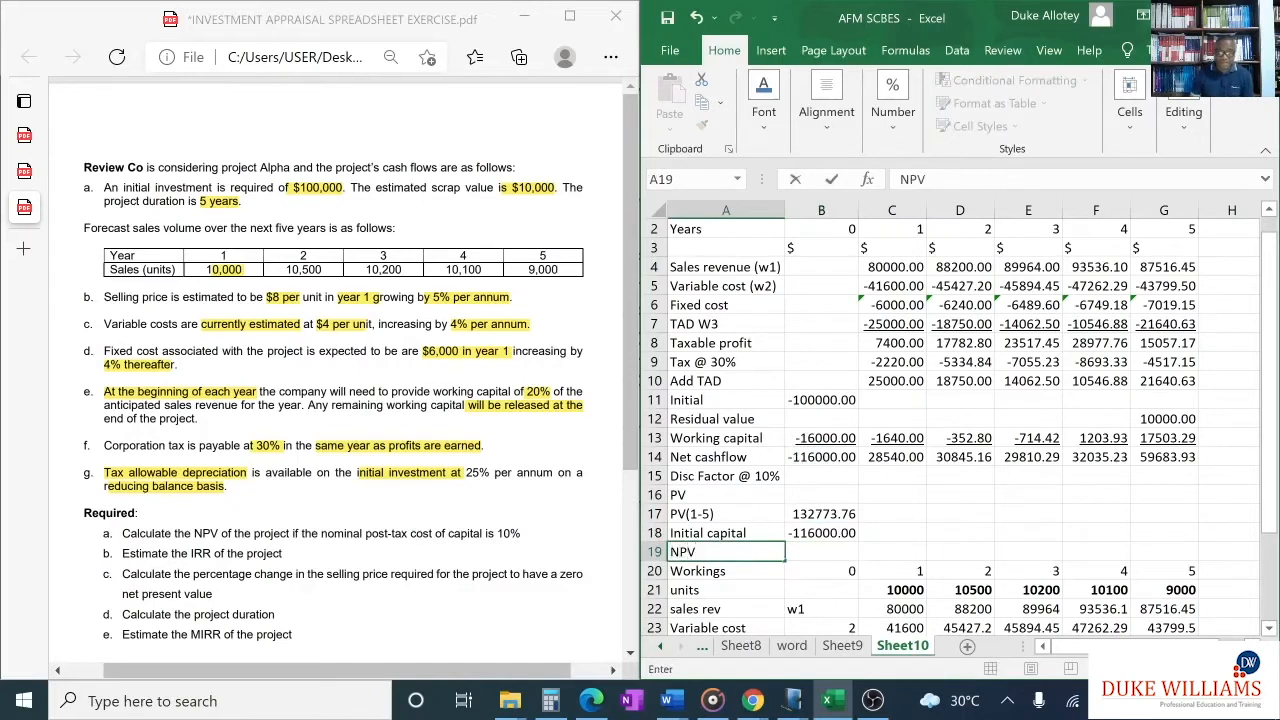
left_click(823, 549)
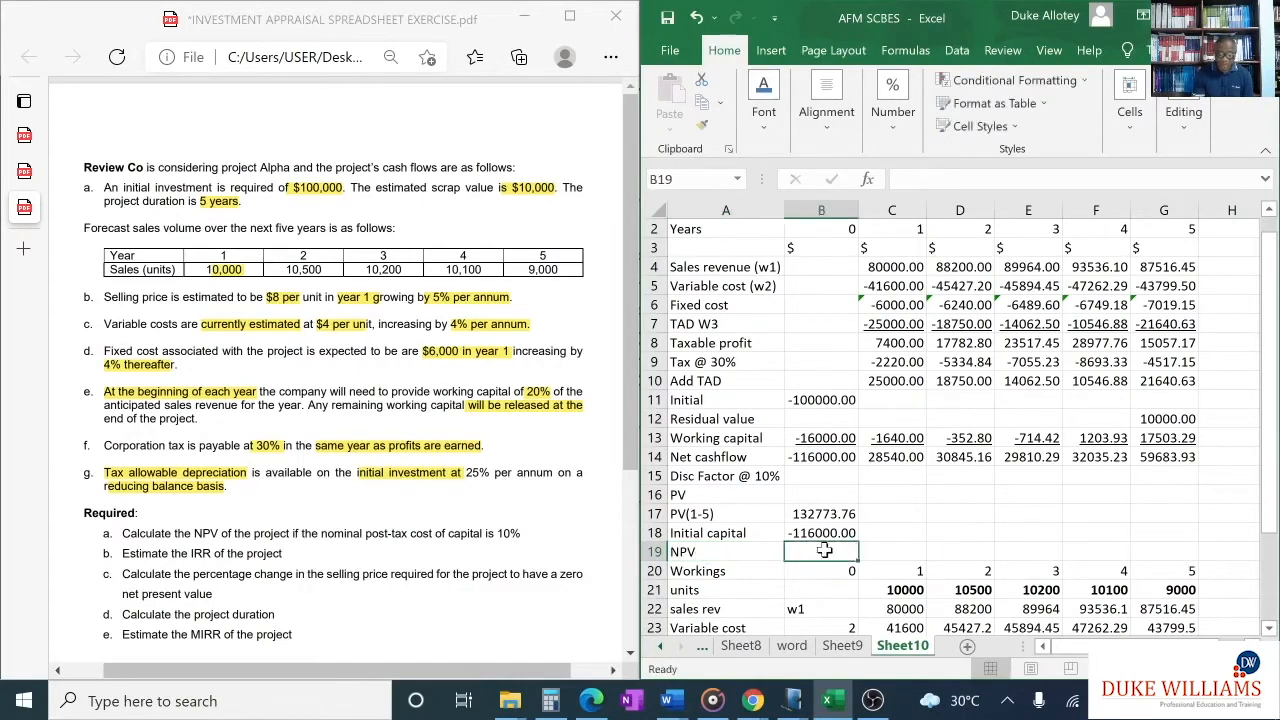
type("=")
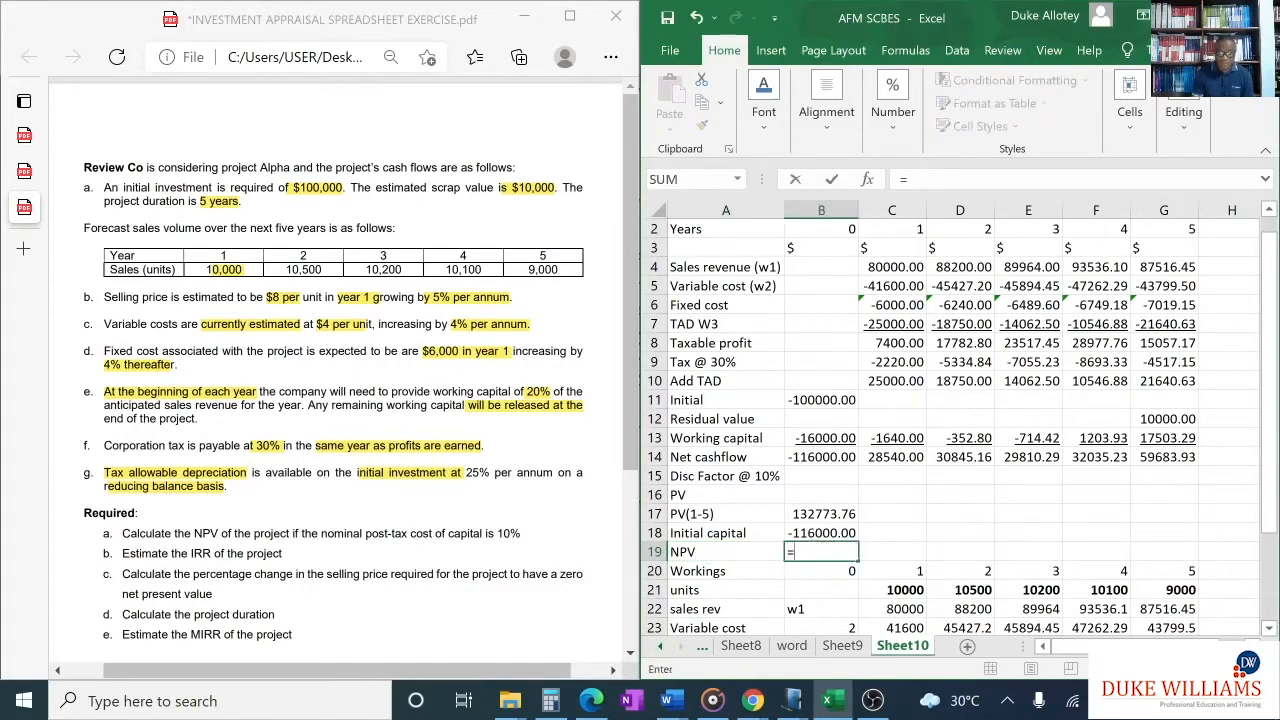
left_click(829, 513)
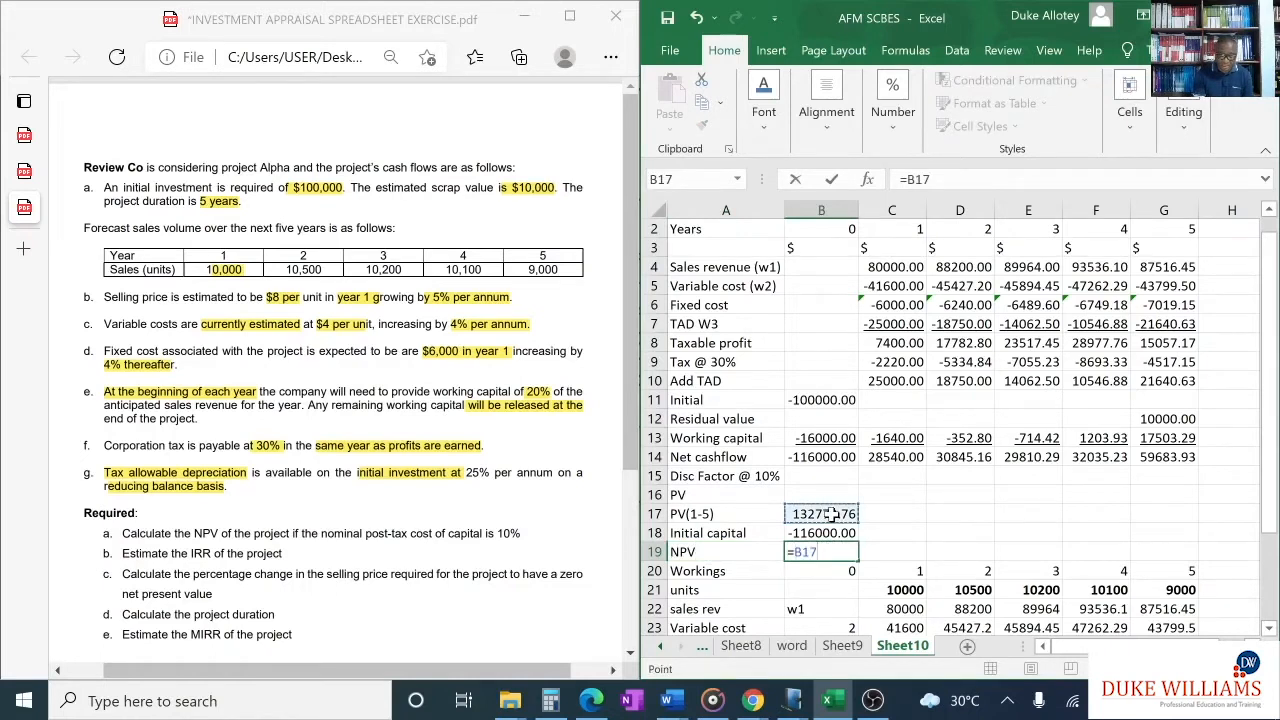
type("+")
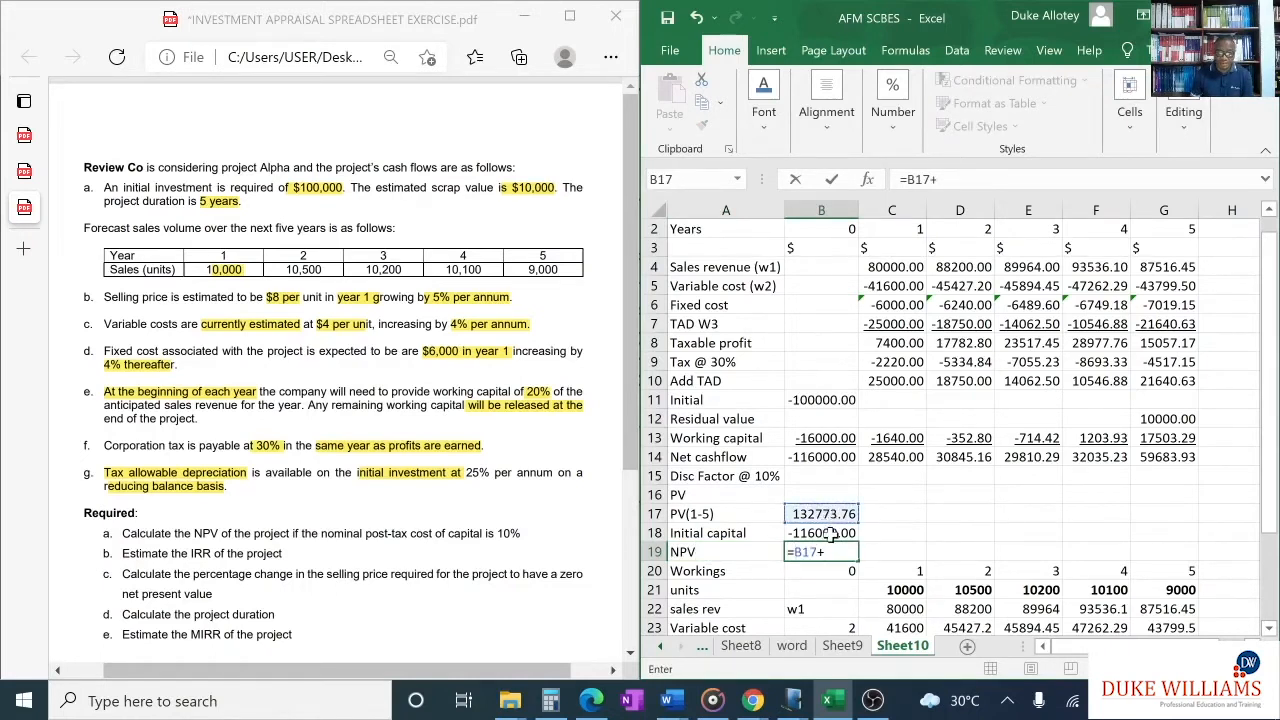
left_click(829, 533)
key("Return")
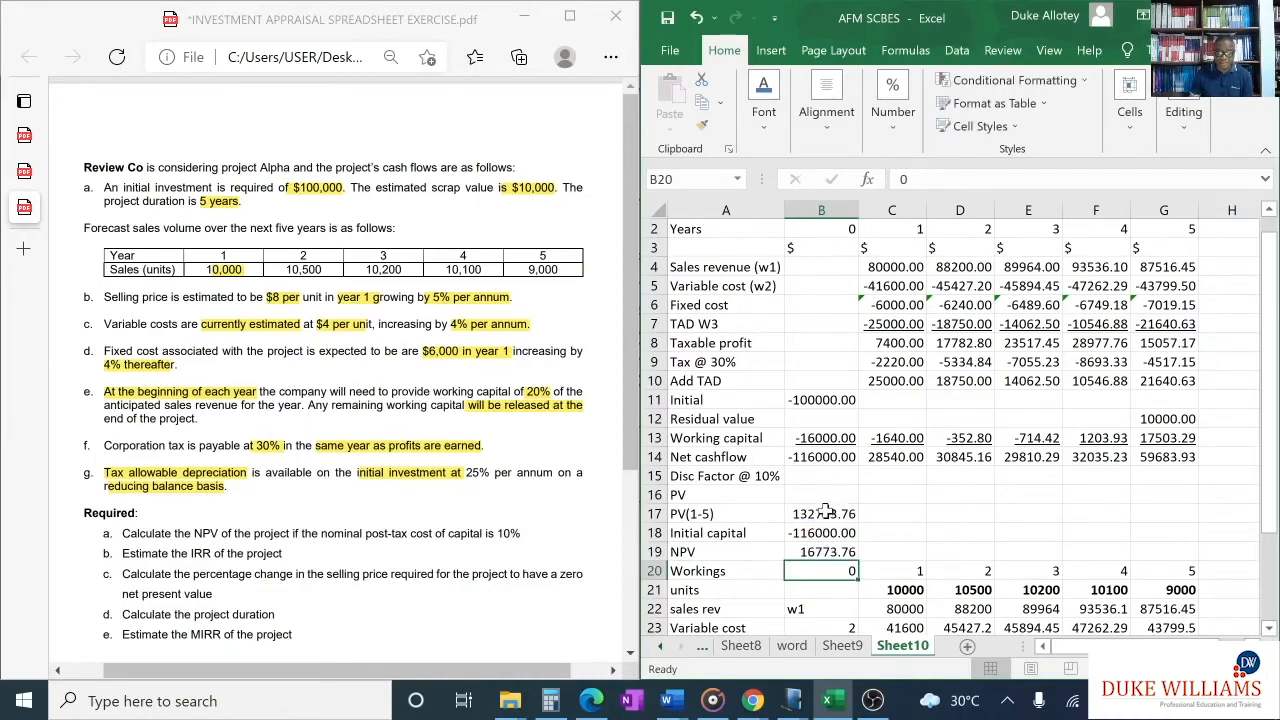
left_click_drag(825, 512, 829, 553)
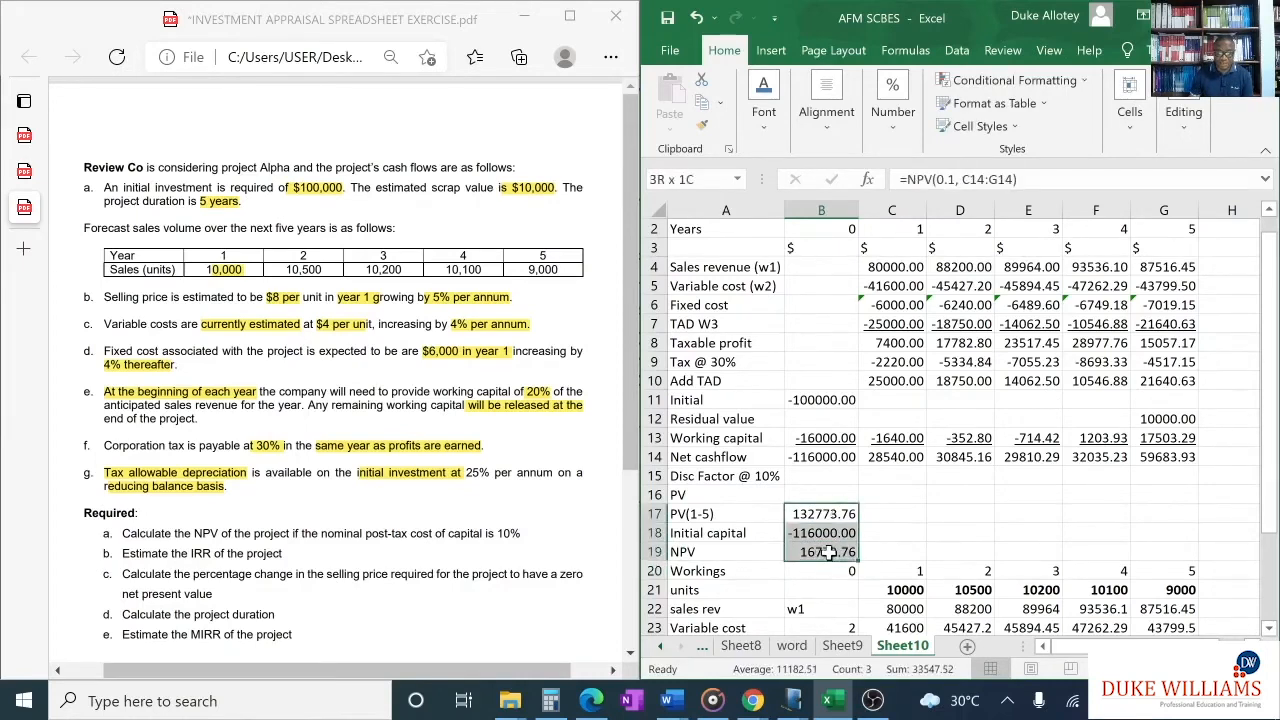
key("Right")
key("Right")
key("Right")
key("Right")
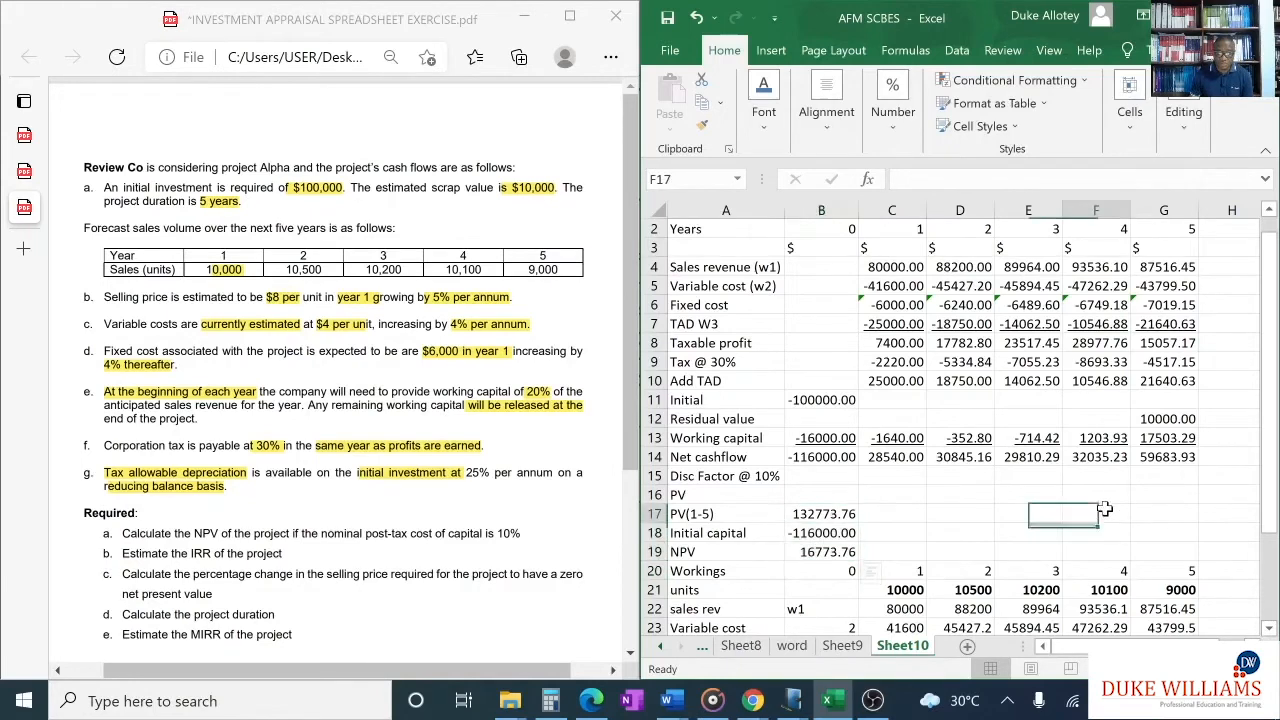
- Format the PV(1-5), Initial capital and NPV labels and values in A17:B19 in bold red
left_click(717, 552)
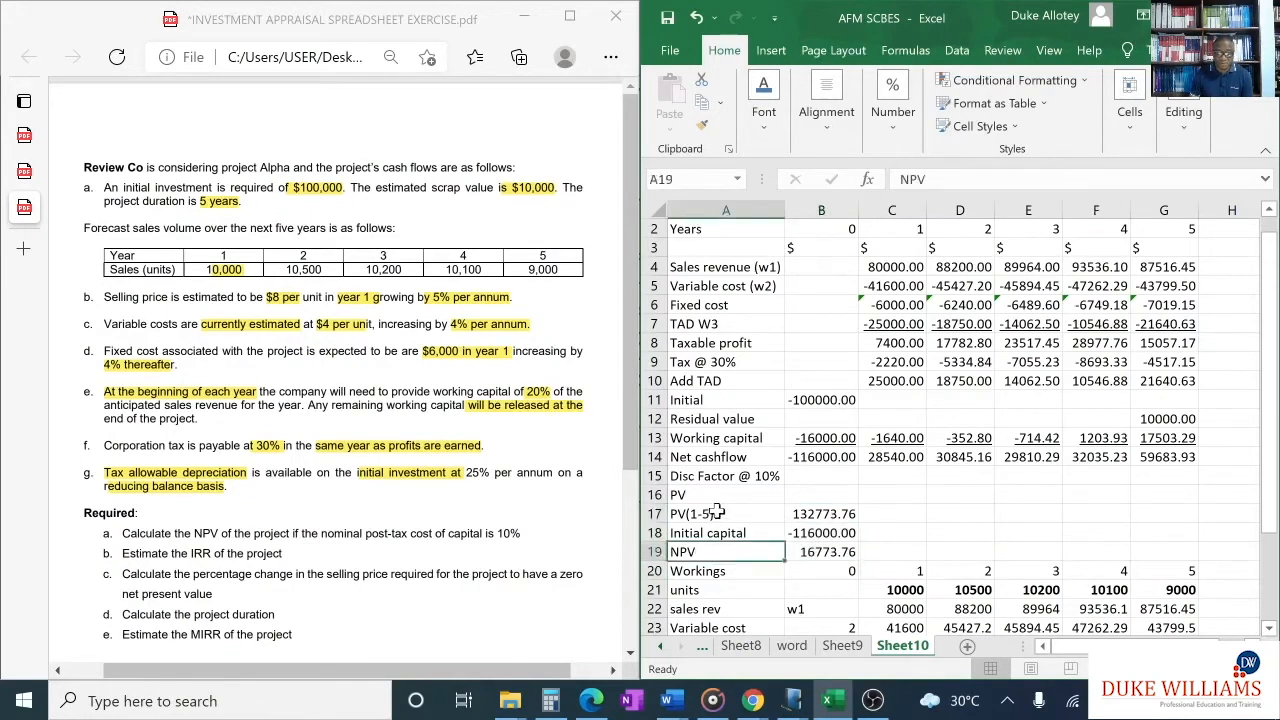
left_click(712, 513)
left_click_drag(790, 515, 826, 550)
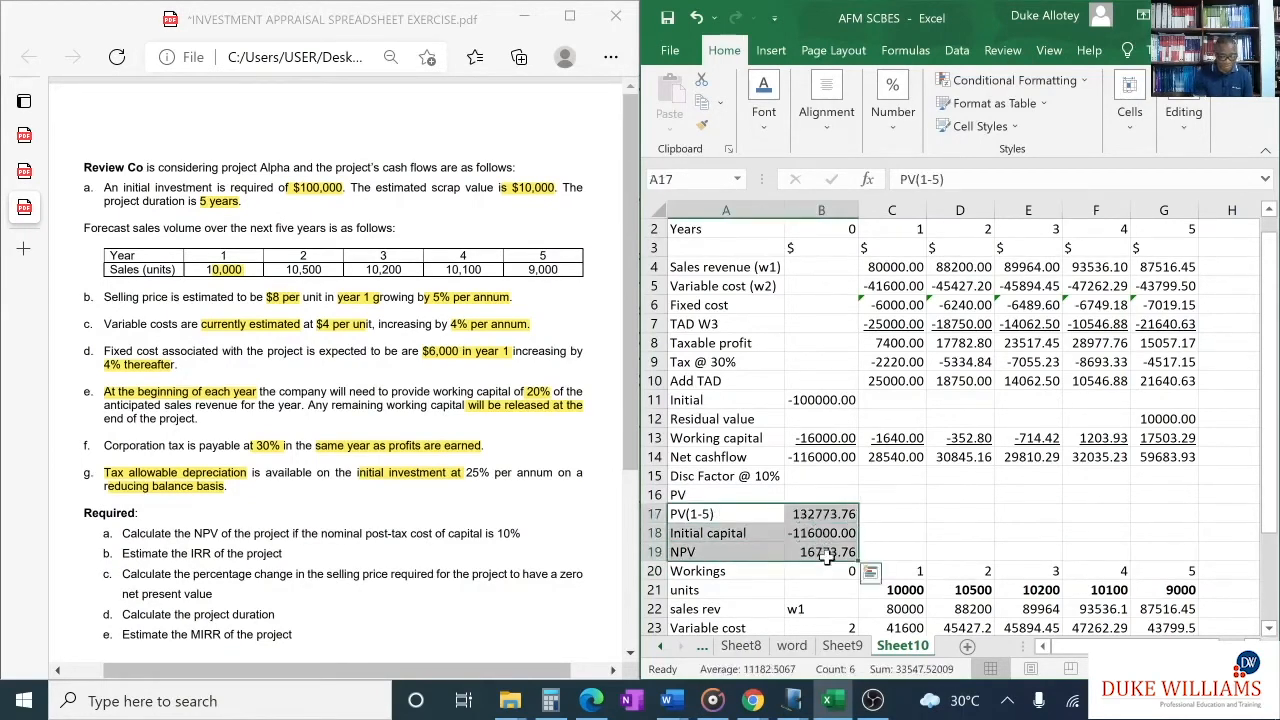
key("ctrl+b")
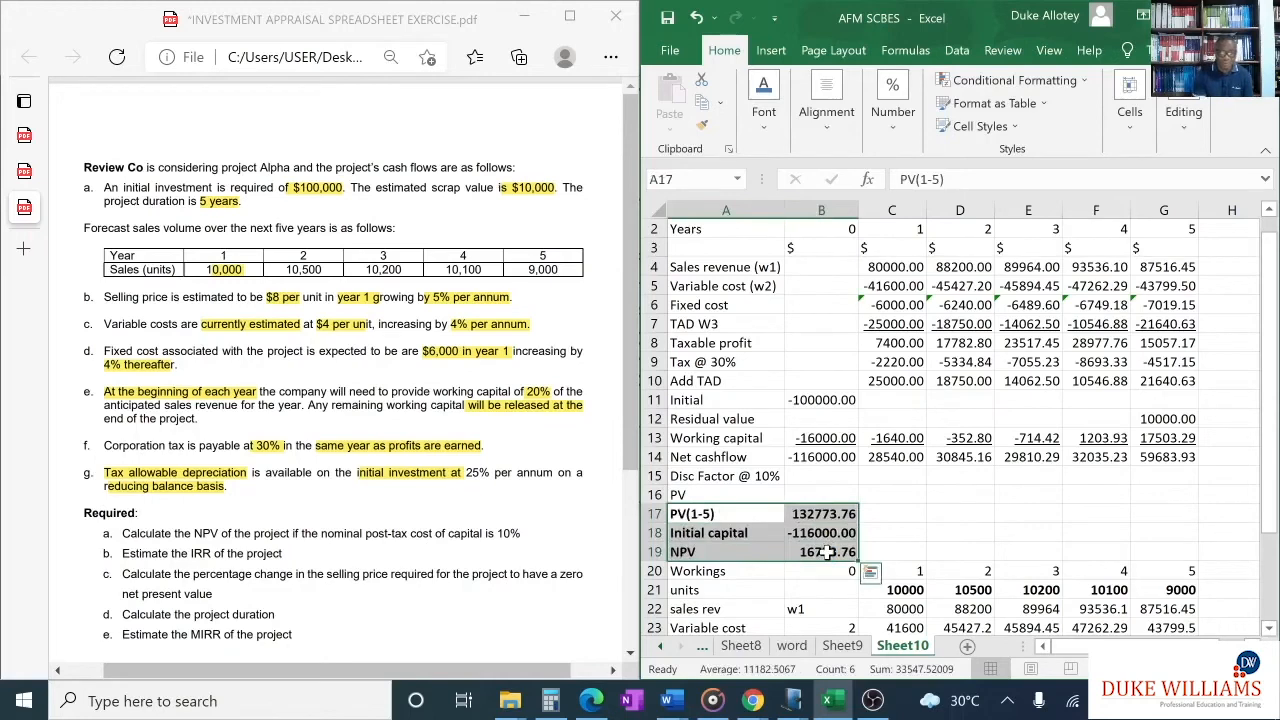
left_click(764, 100)
left_click(924, 208)
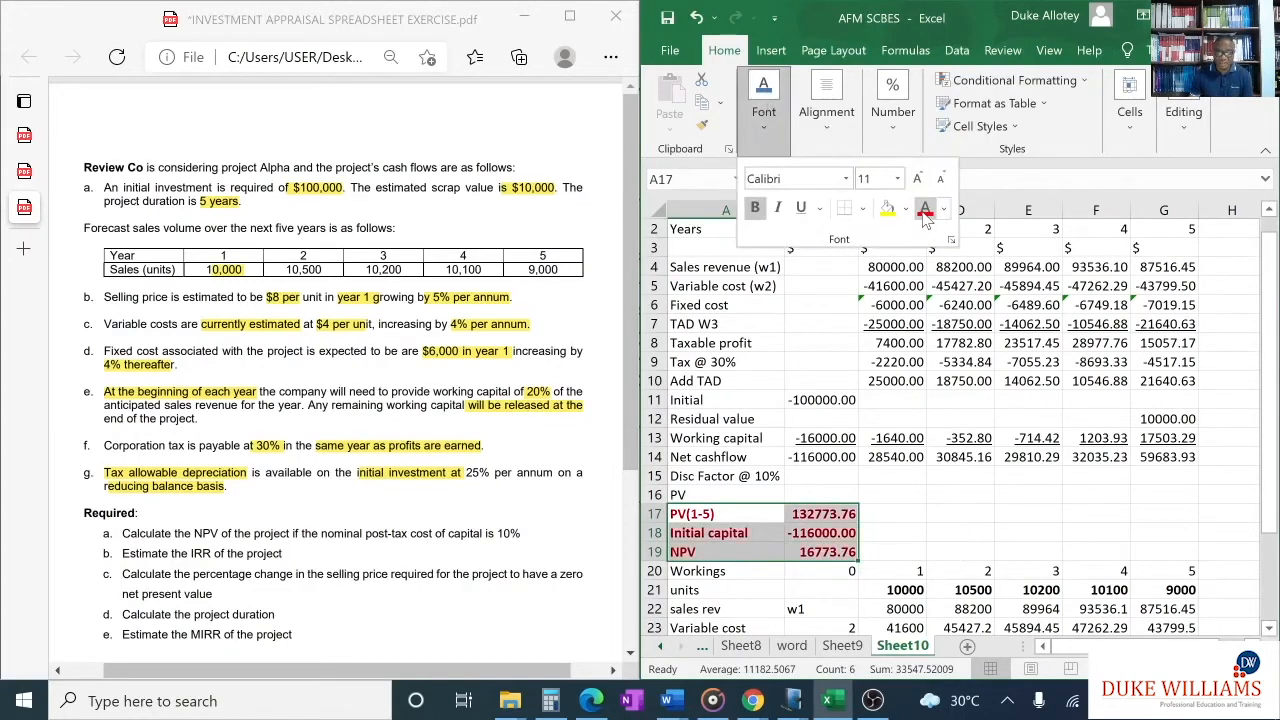
left_click(991, 510)
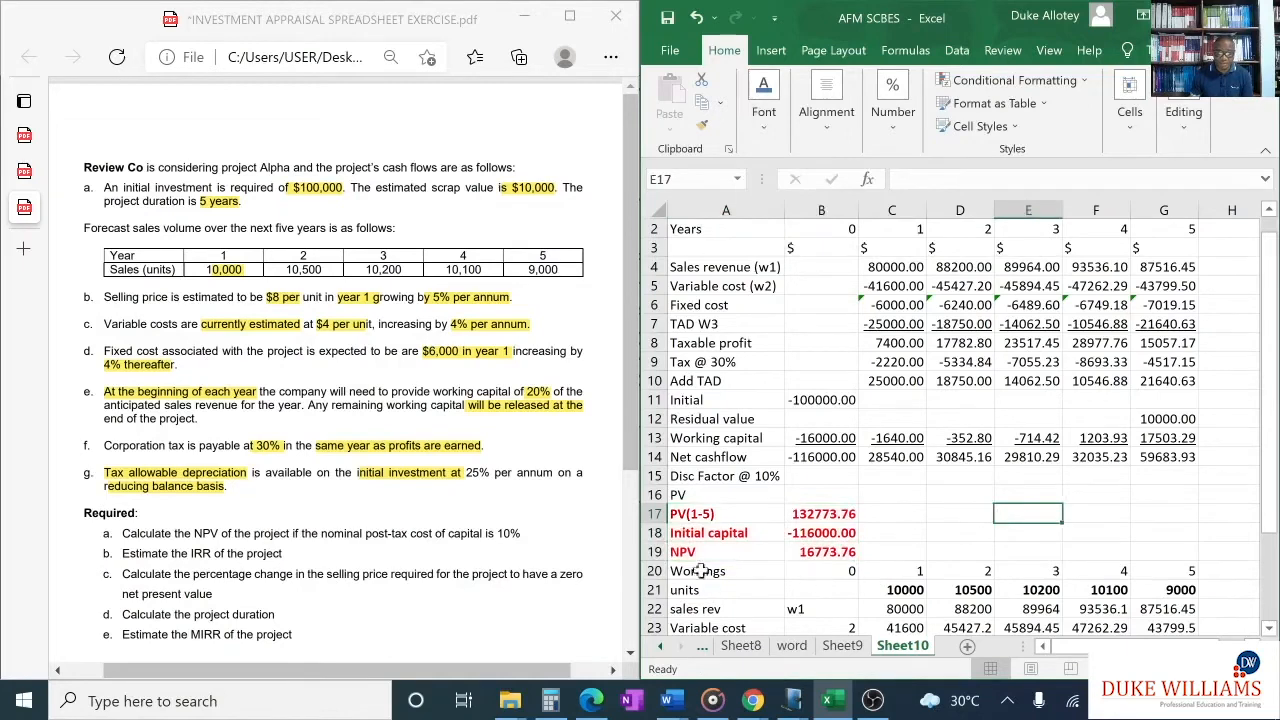
left_click_drag(695, 552, 826, 553)
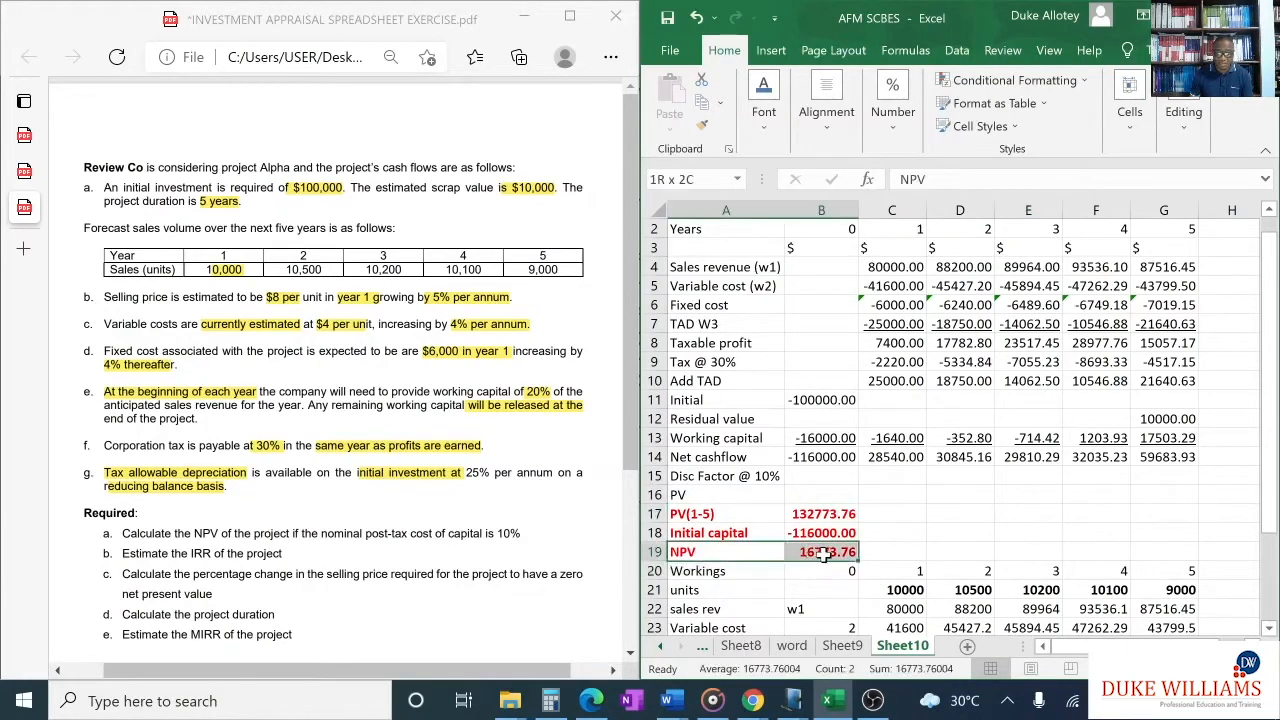
left_click(912, 533)
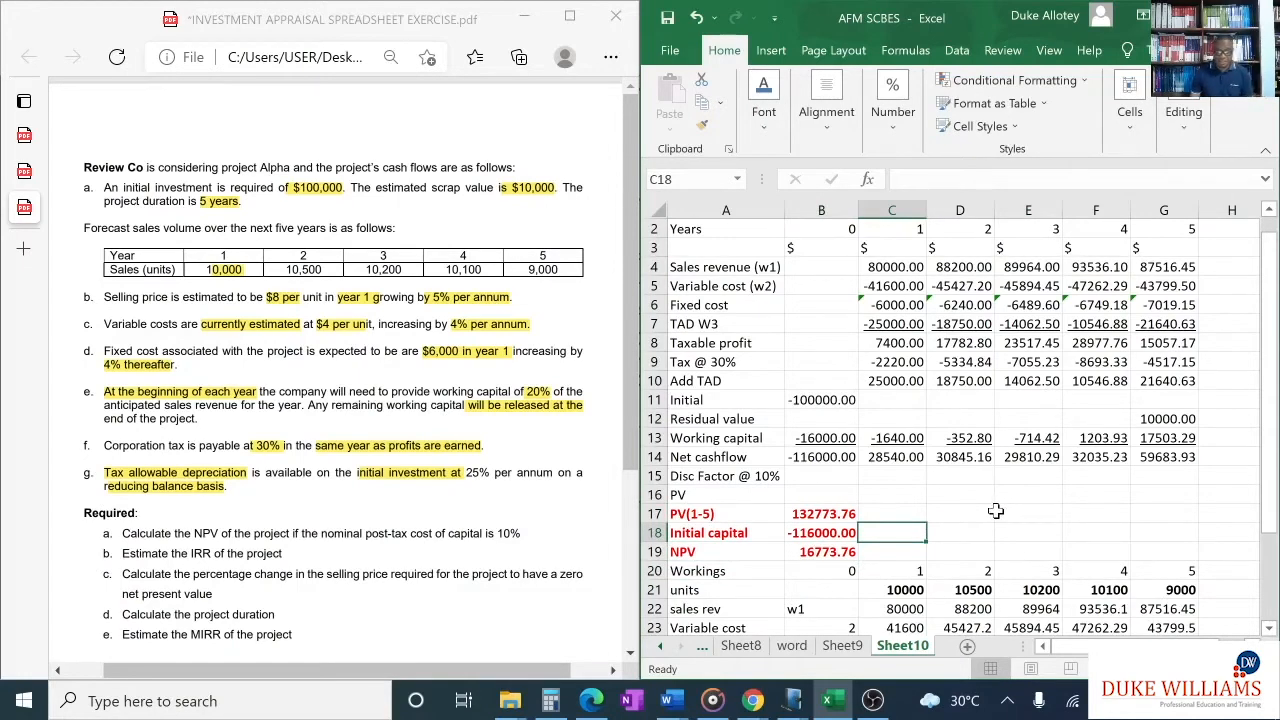
- Enter =NPV(0.1,C14:G14)-B14 in D17 to calculate the NPV in a single cell
left_click(940, 511)
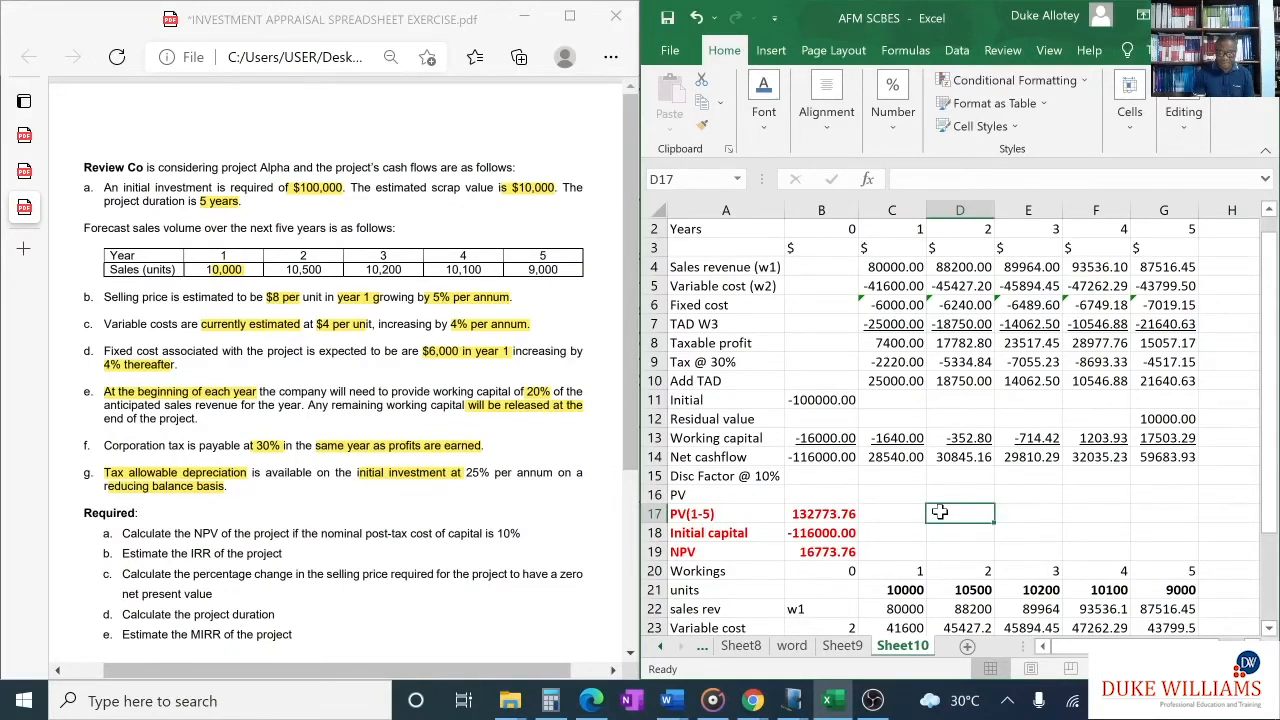
type("=N")
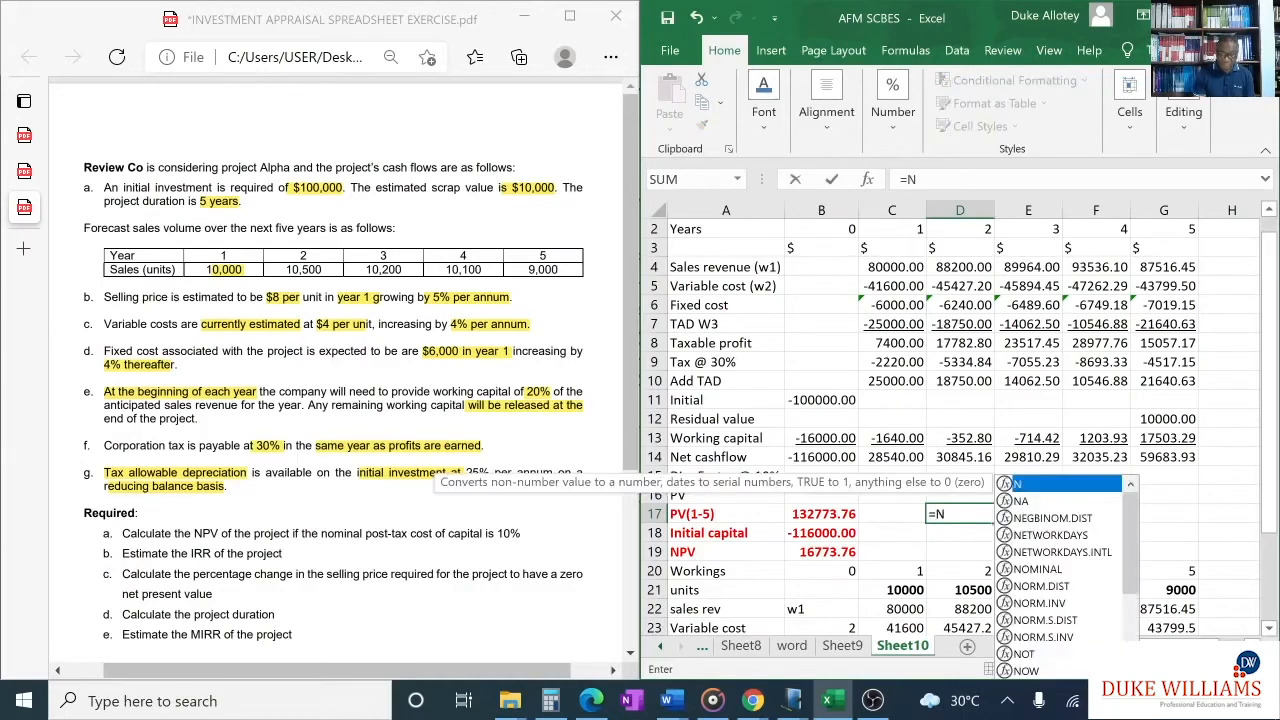
type("PV")
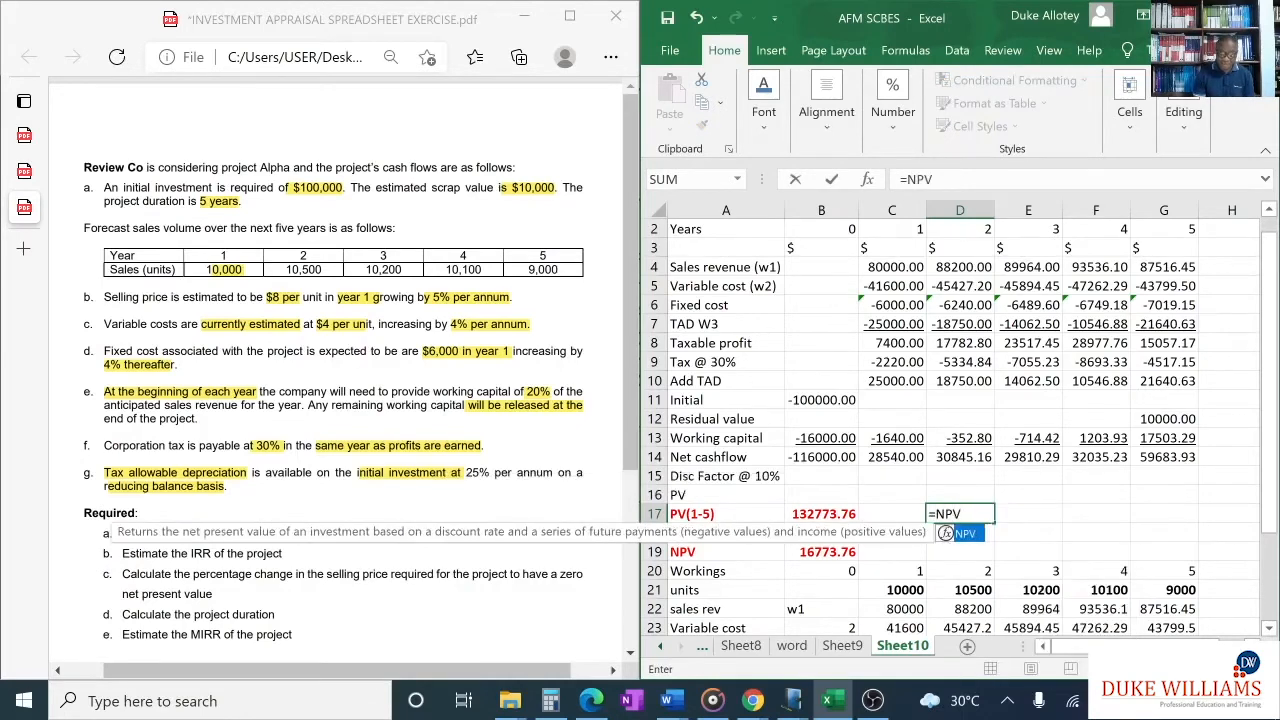
type("(")
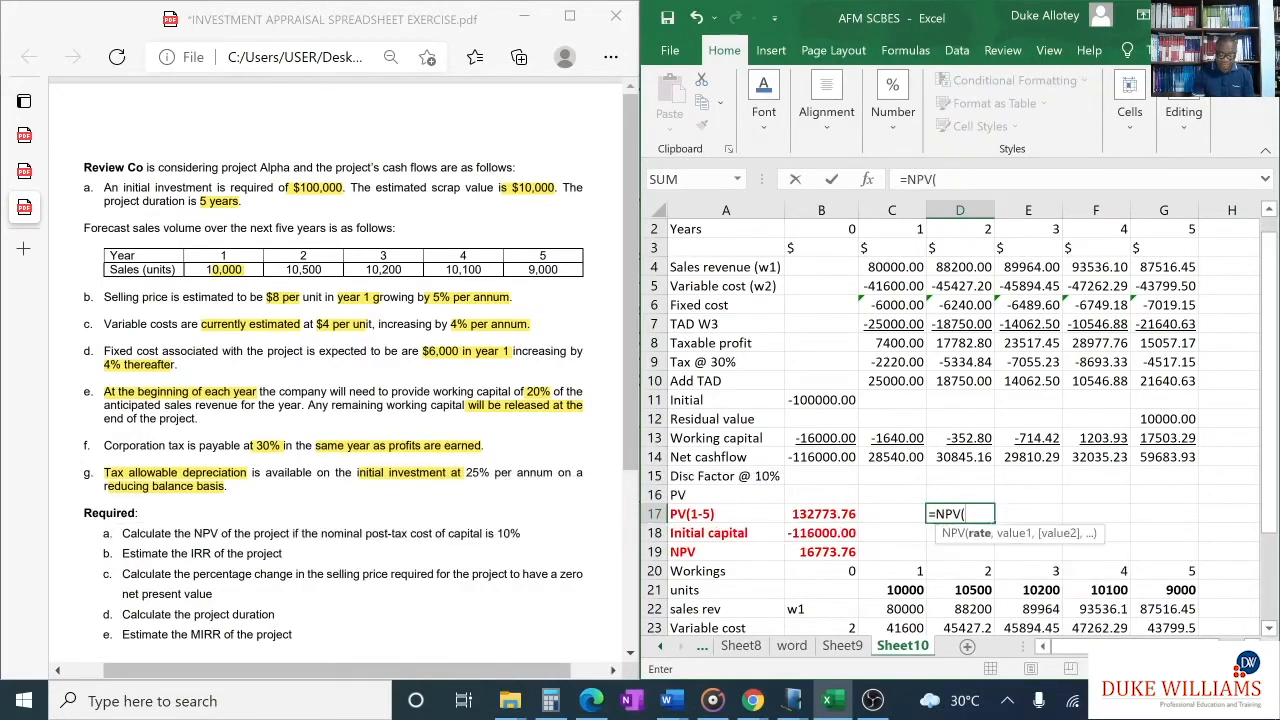
type("0.1,")
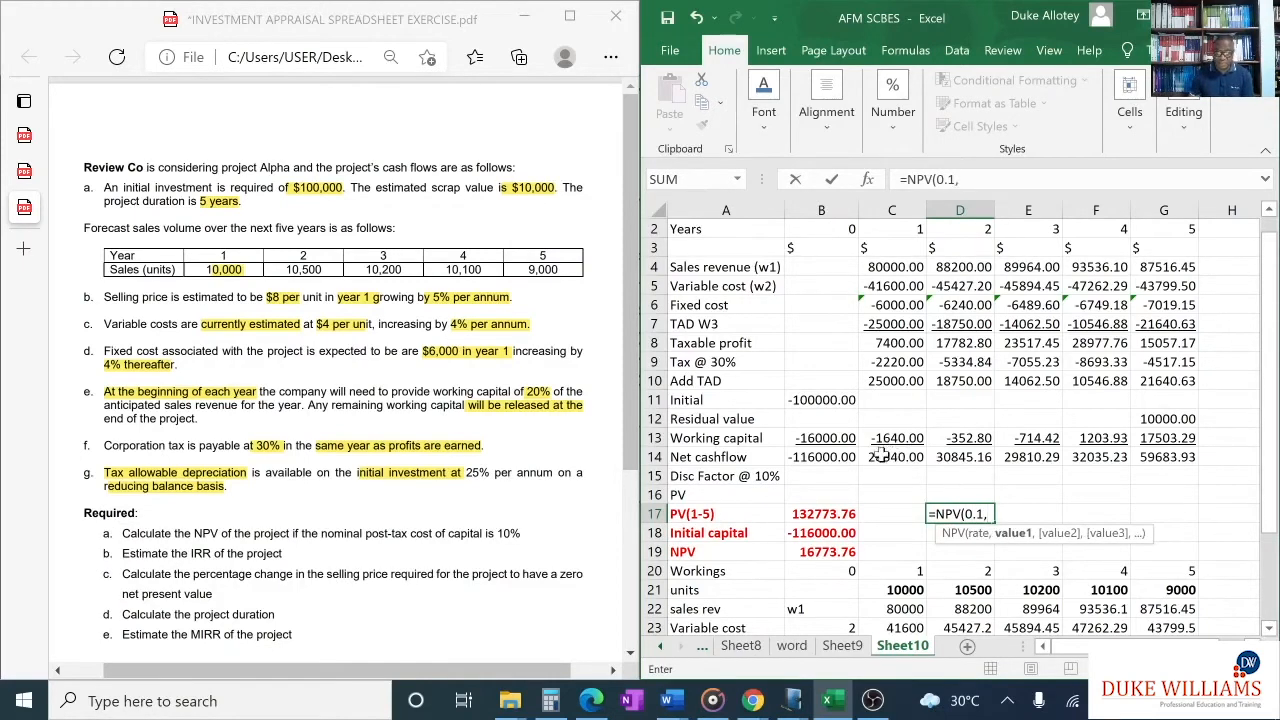
left_click_drag(880, 456, 1167, 455)
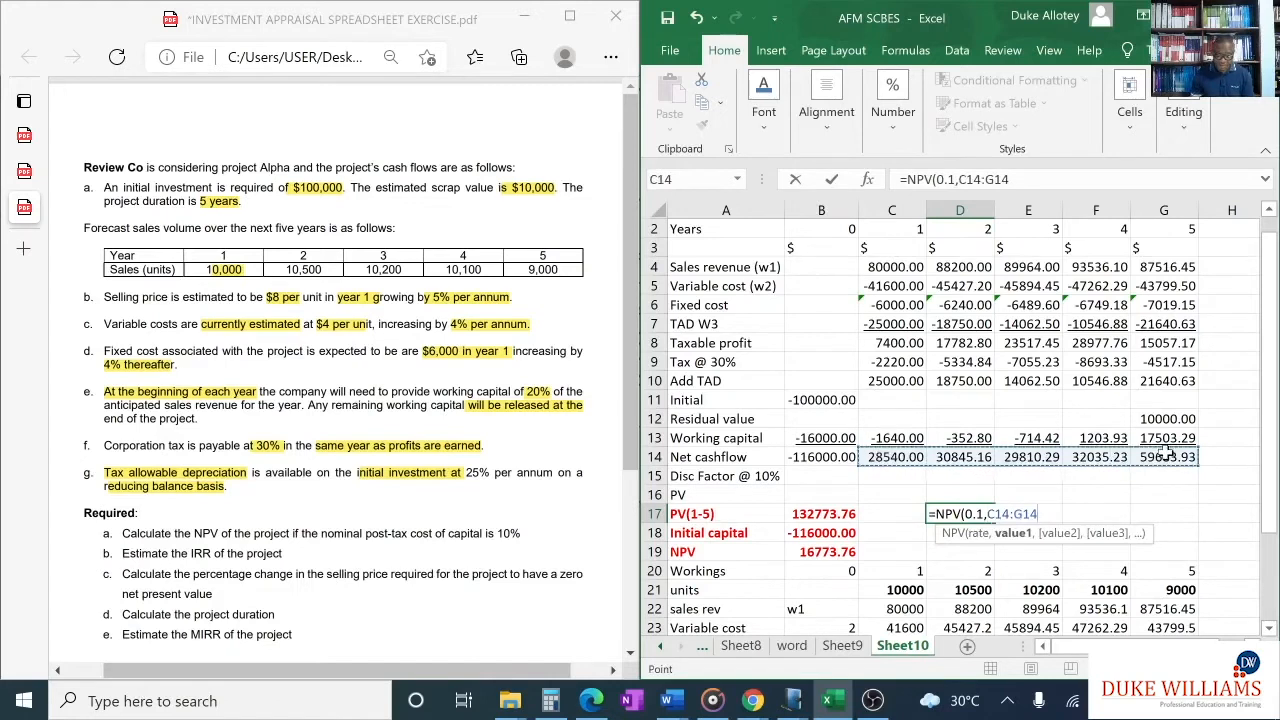
type(")")
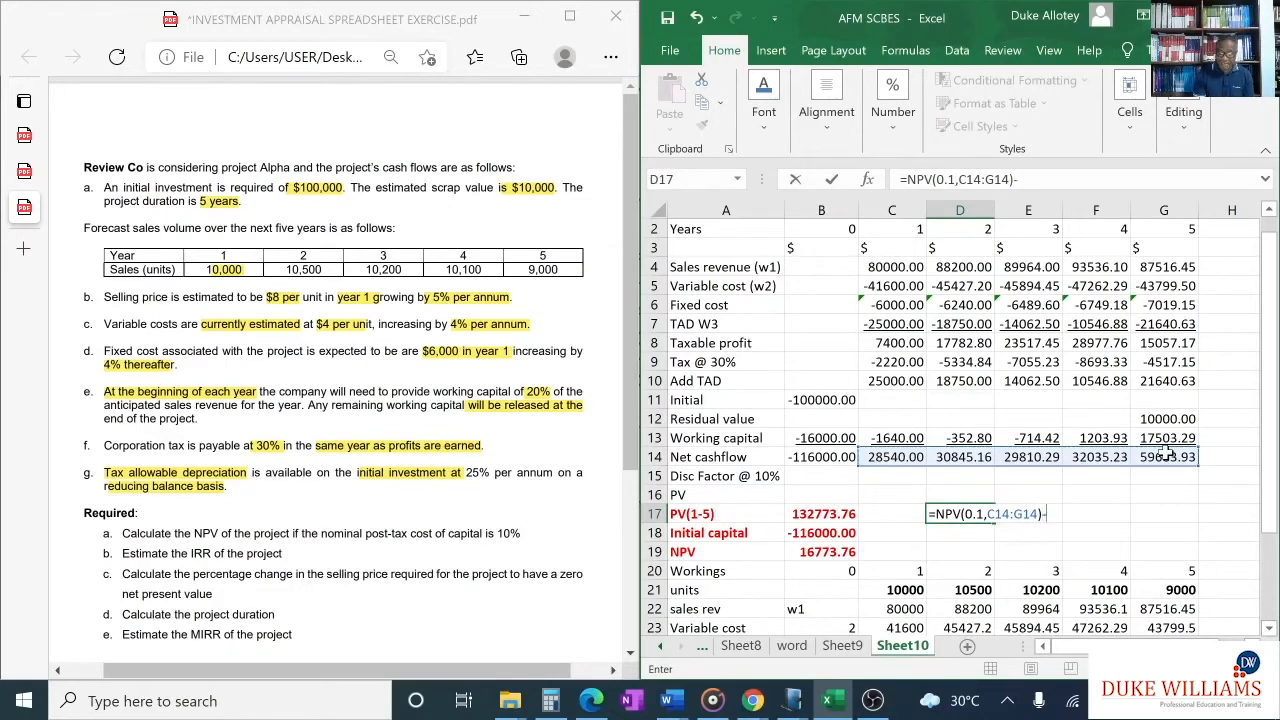
type("-")
left_click(805, 457)
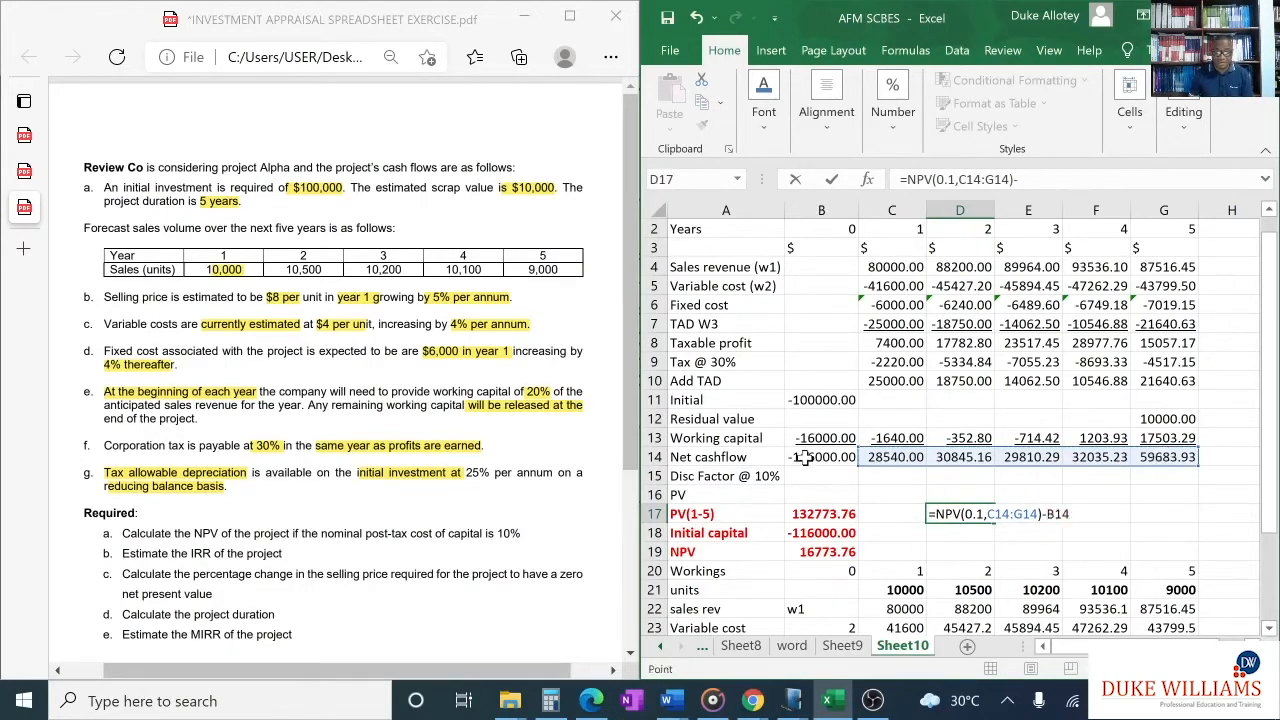
key("Return")
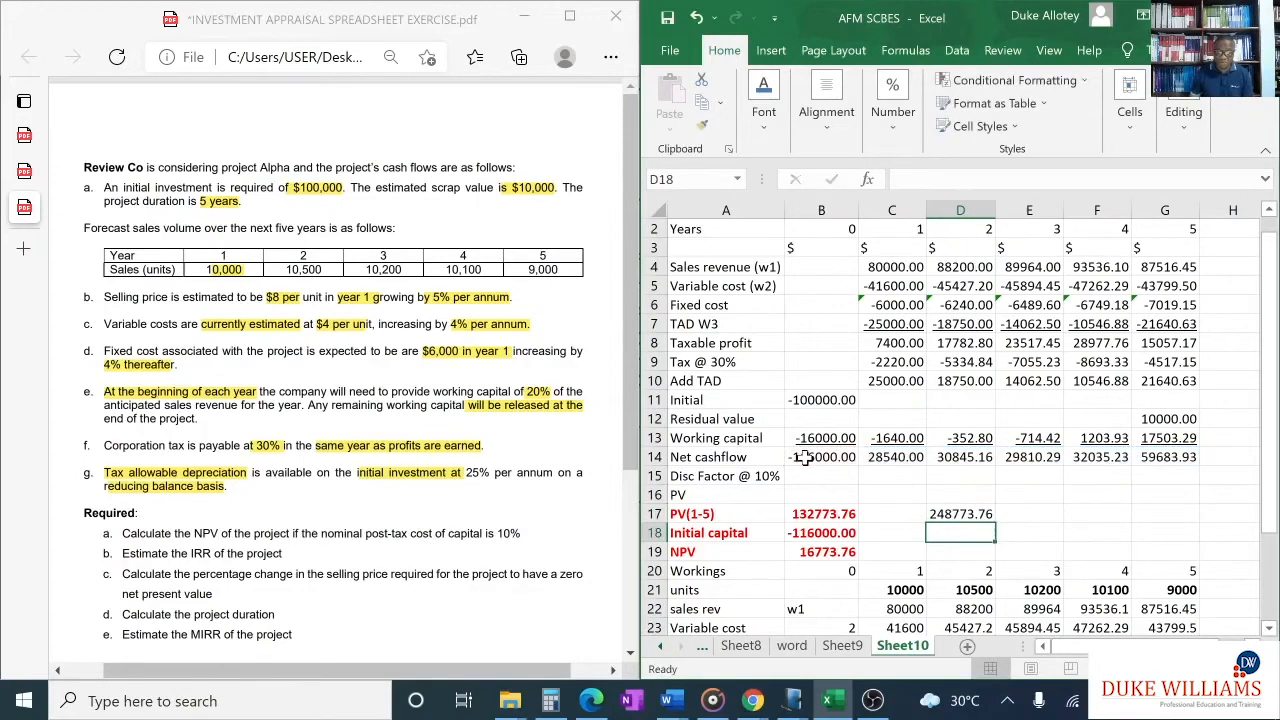
- Correct the formula in D17 to add the year 0 cashflow, giving =NPV(0.1,C14:G14)+B14
left_click(943, 513)
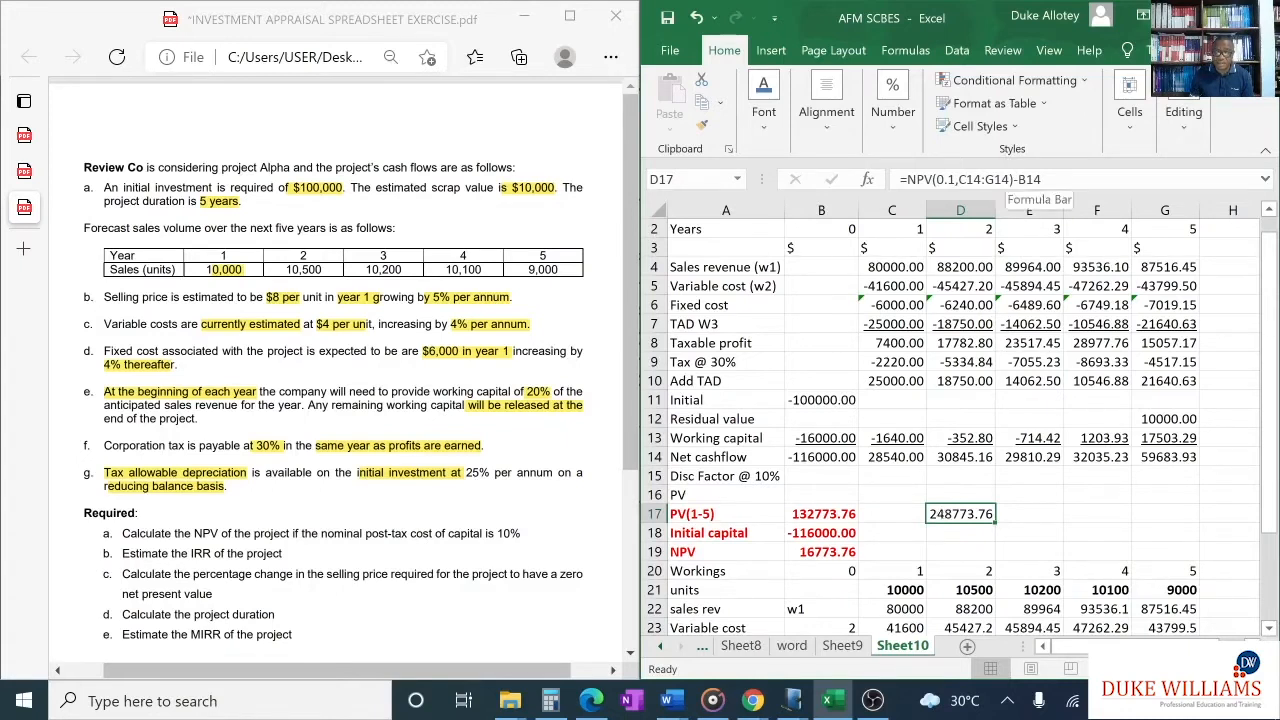
left_click(1017, 179)
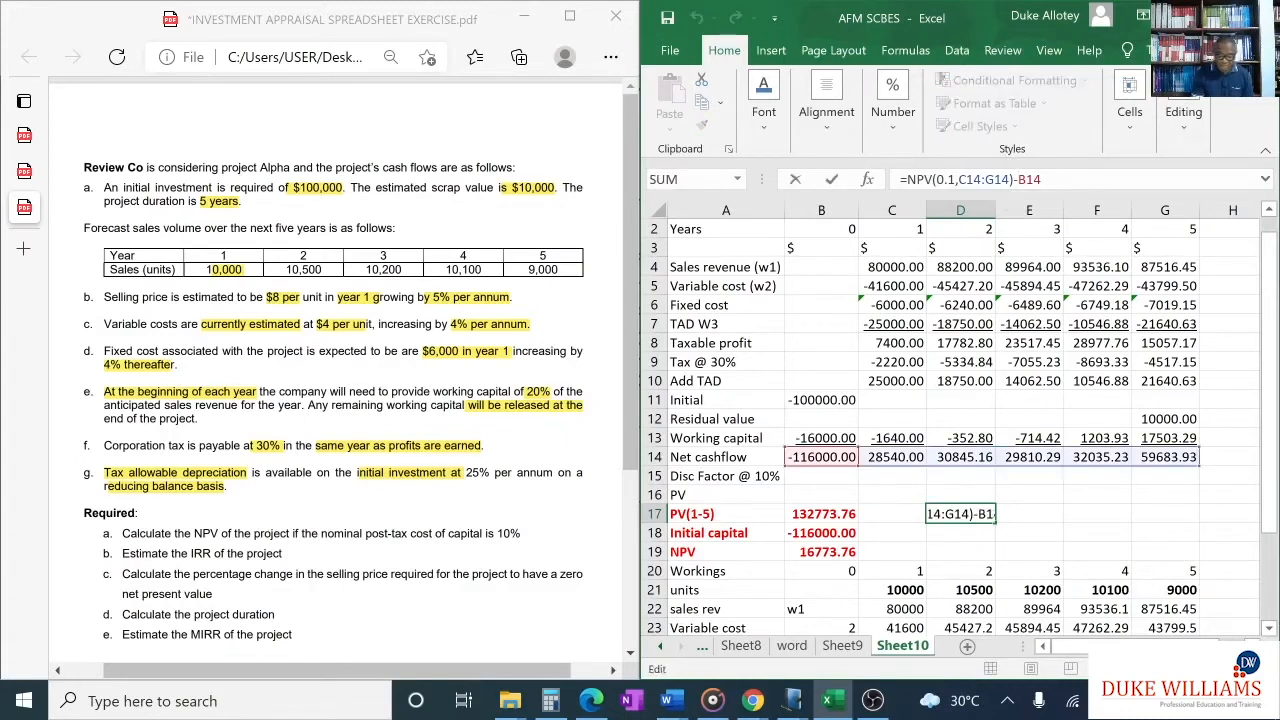
key("BackSpace")
type("=")
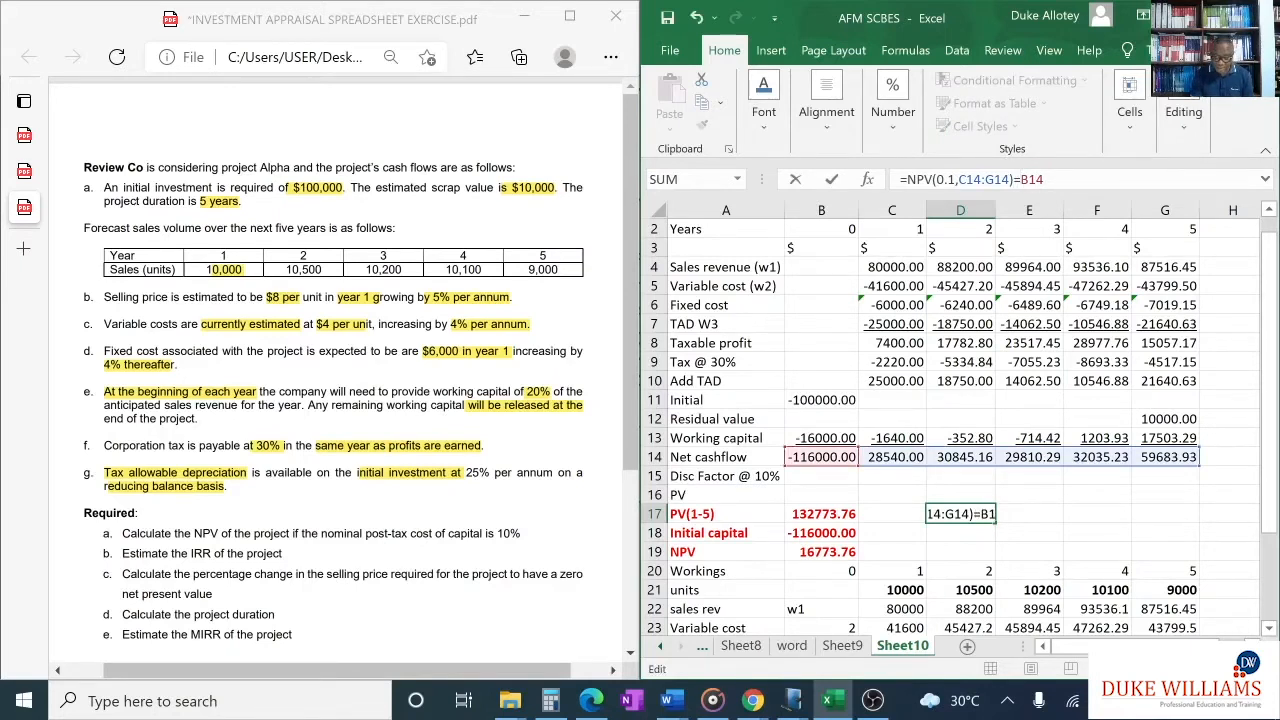
key("BackSpace")
type("+")
key("Return")
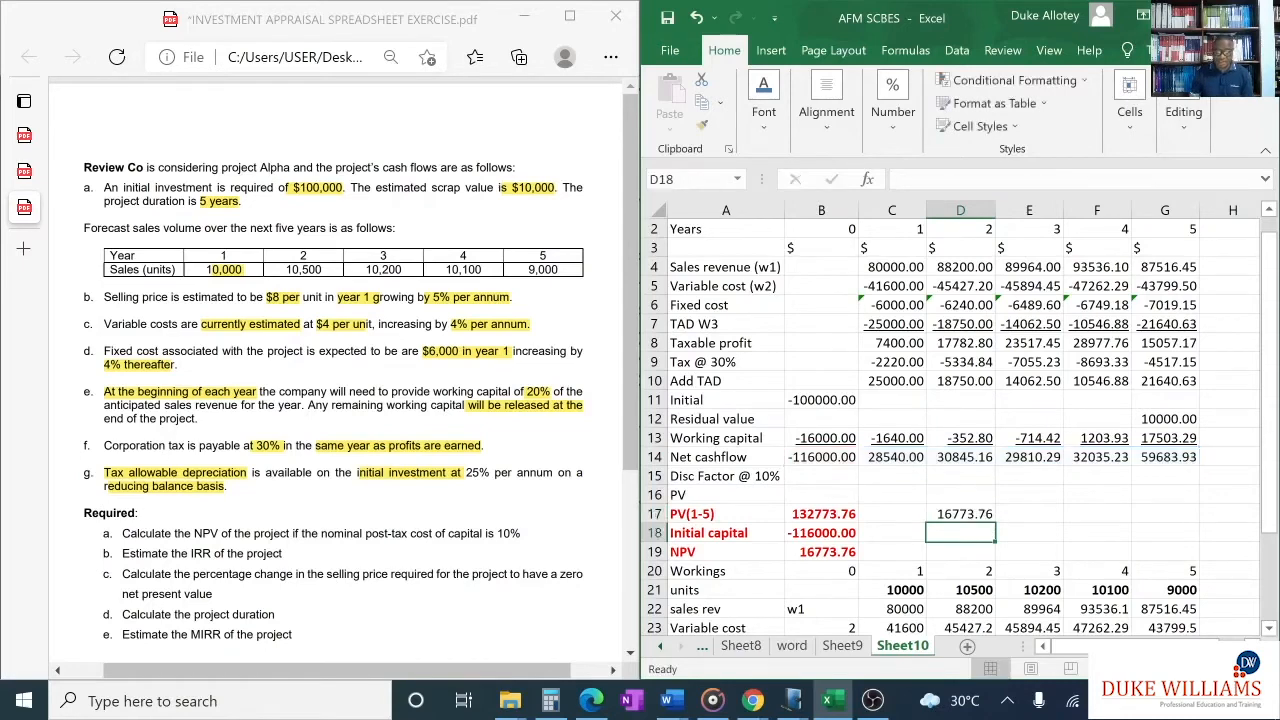
- Format the single-cell NPV result in D17 in bold red
left_click(958, 515)
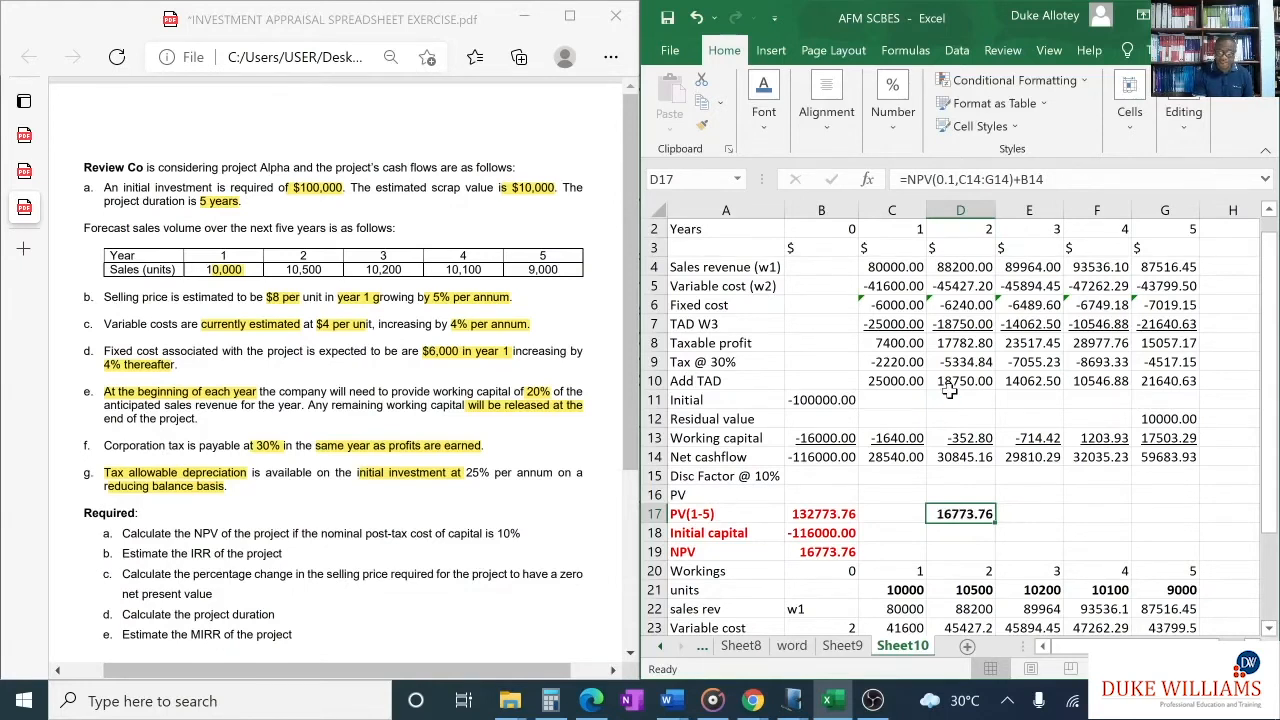
left_click(765, 88)
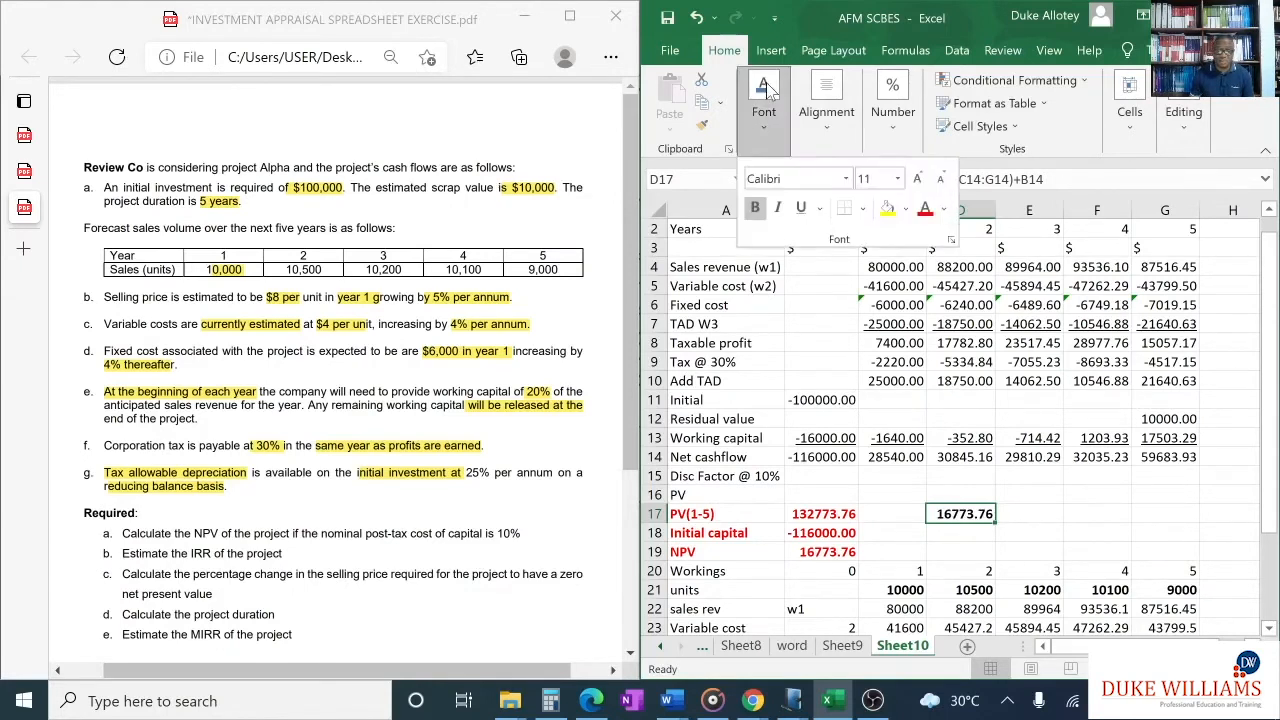
left_click(960, 513)
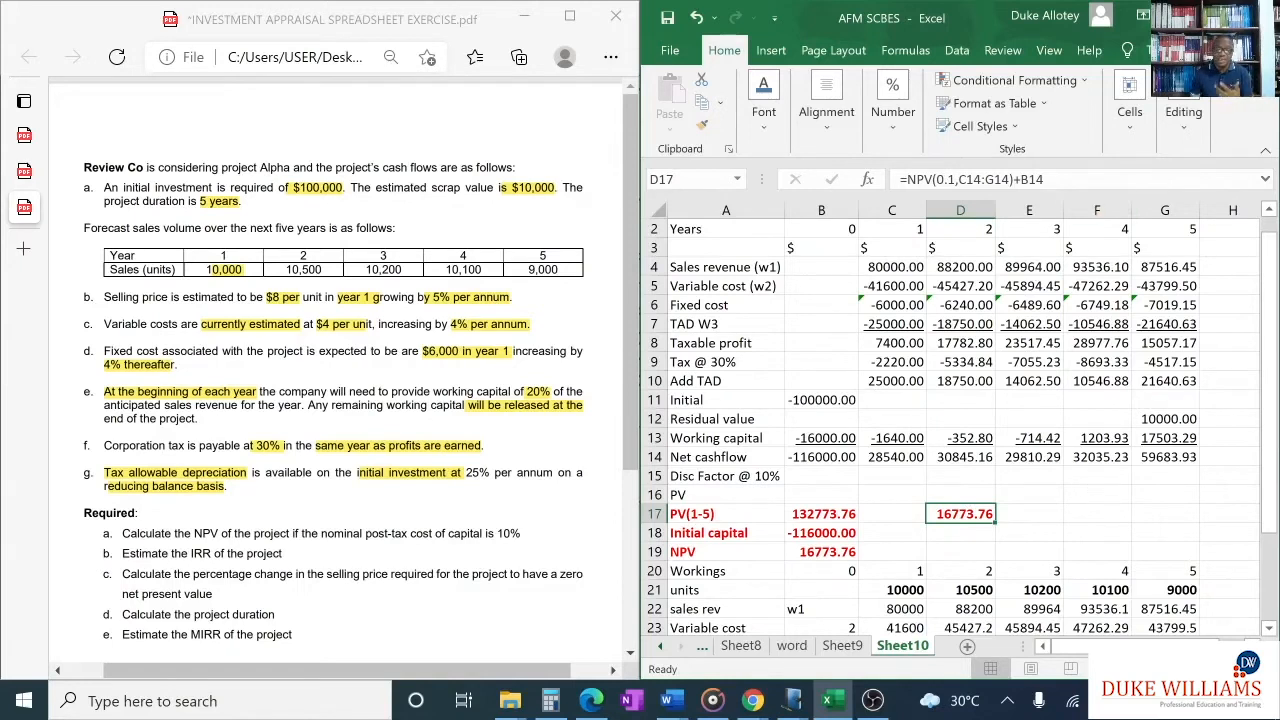
- Label cell F17 as "IRR"
left_click(1052, 514)
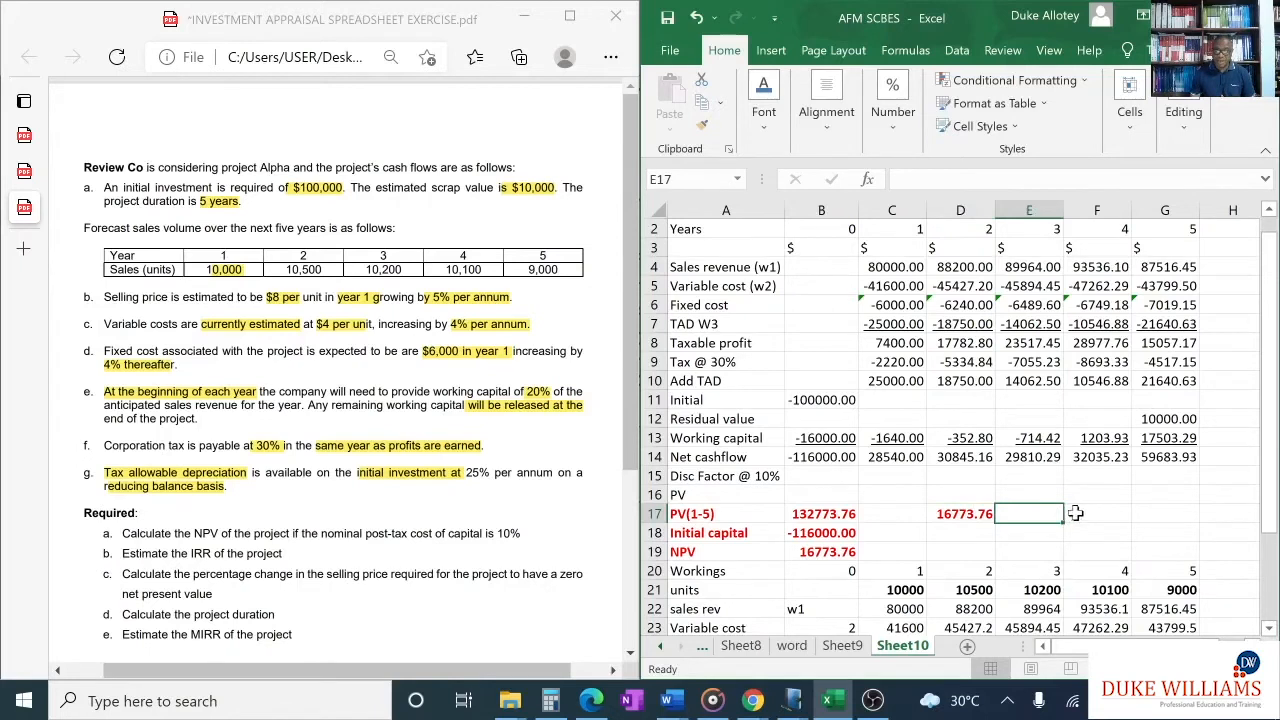
left_click(1076, 513)
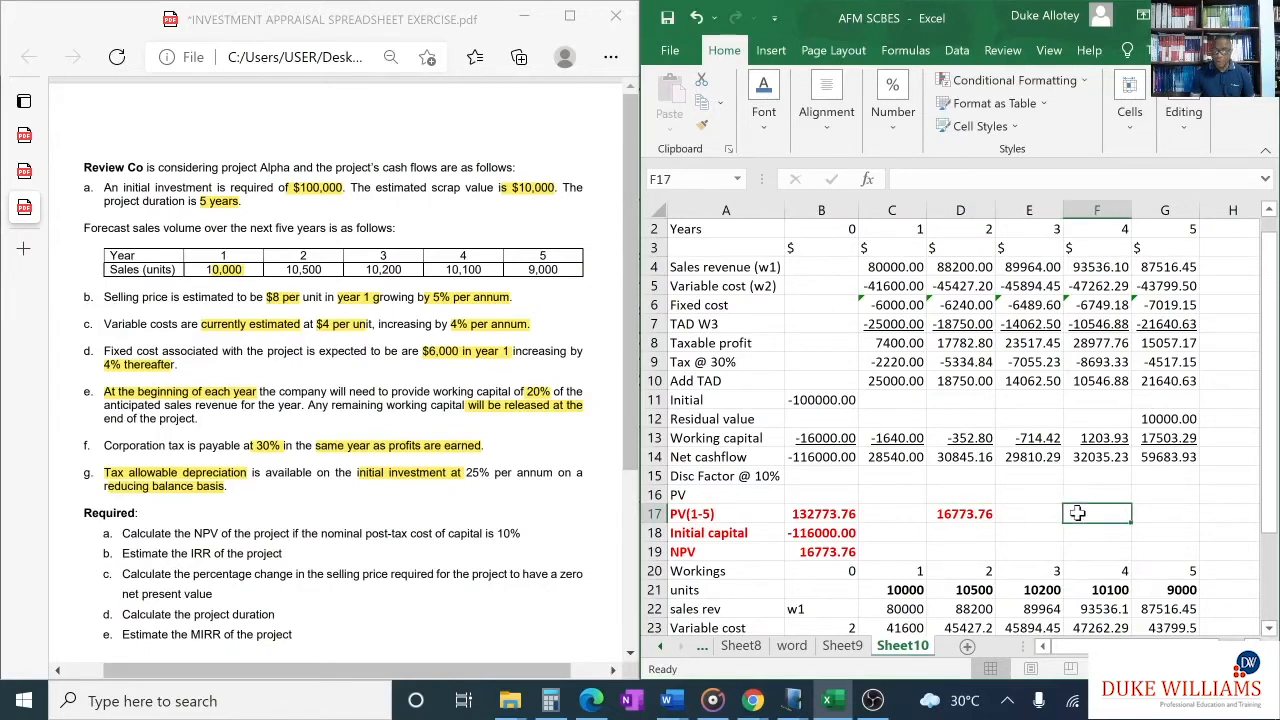
type("IRR")
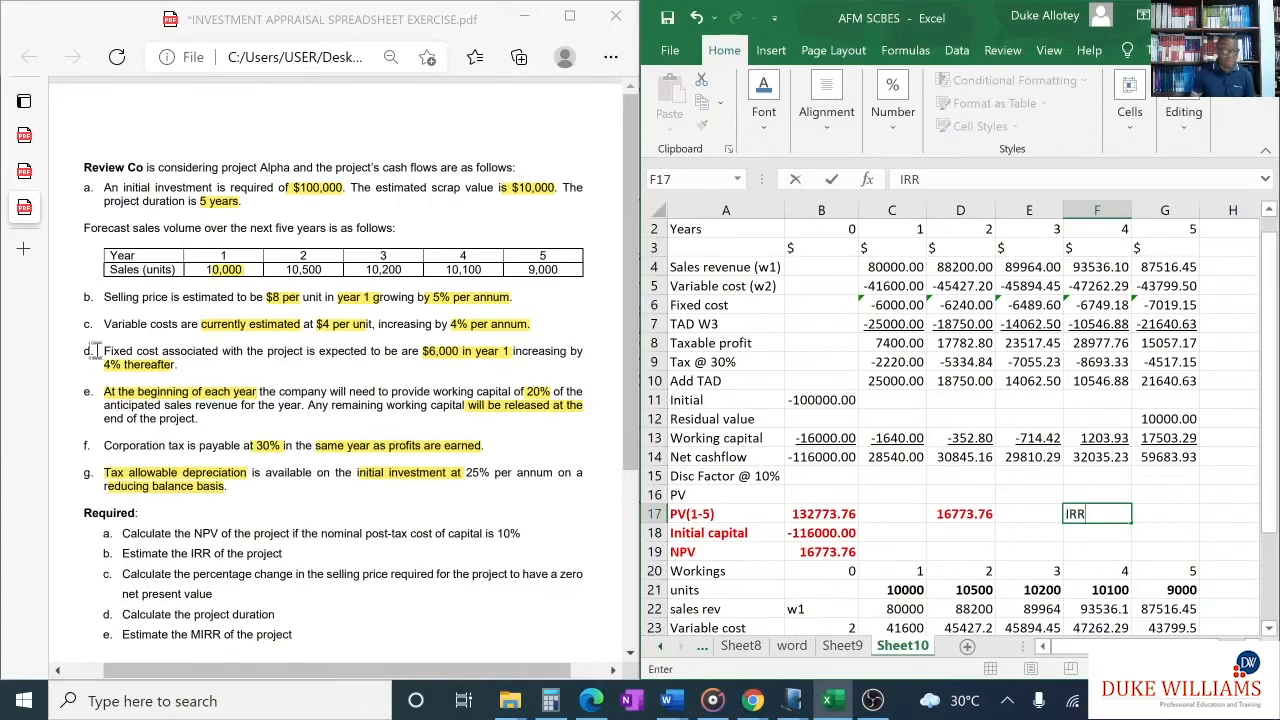
- Examine the IRR function's syntax, description and example in SP-CBE-guide-others-June-2020.pdf, and return to the investment appraisal exercise PDF
left_click(24, 134)
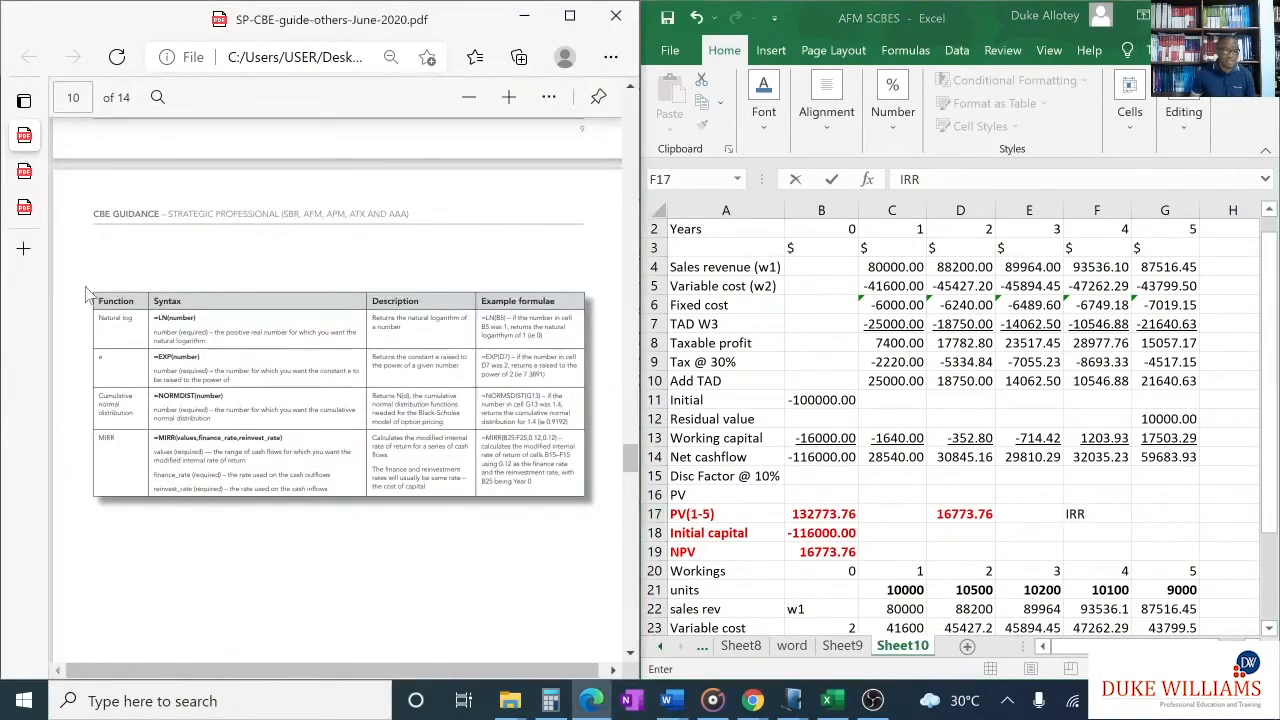
scroll(276, 376, "up", 5)
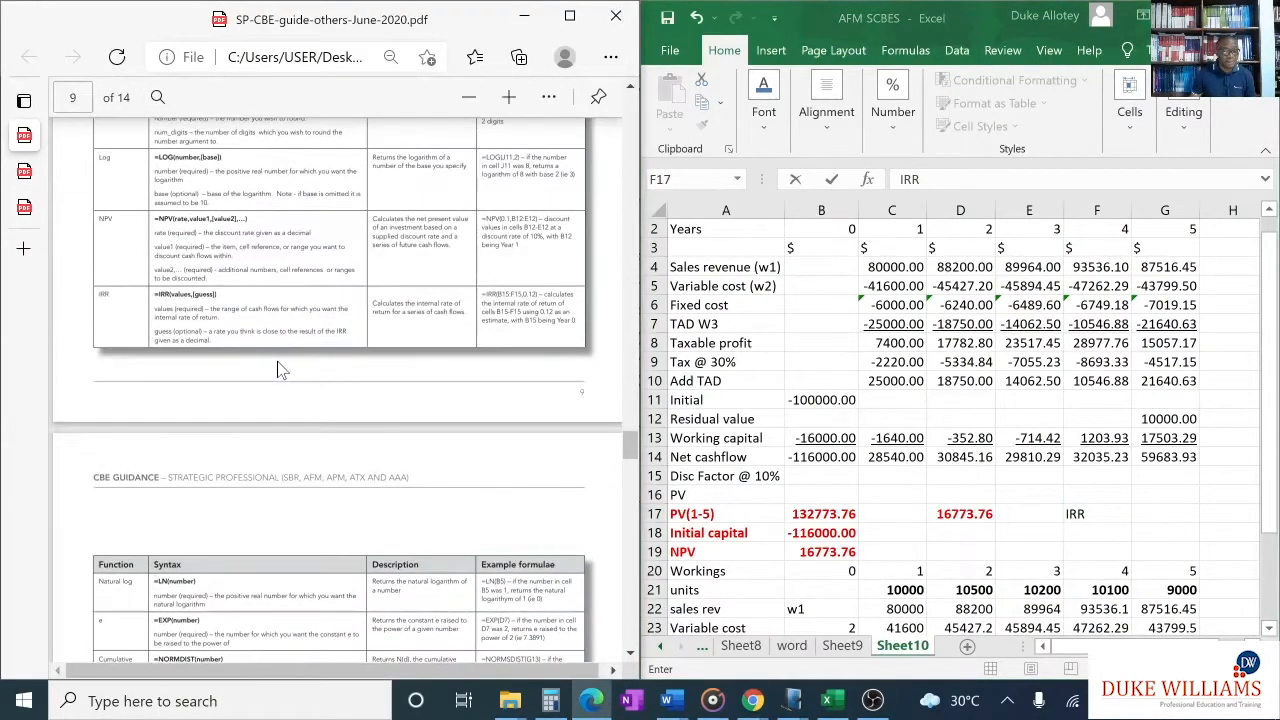
scroll(280, 370, "up", 3)
scroll(298, 380, "up", 3, "ctrl")
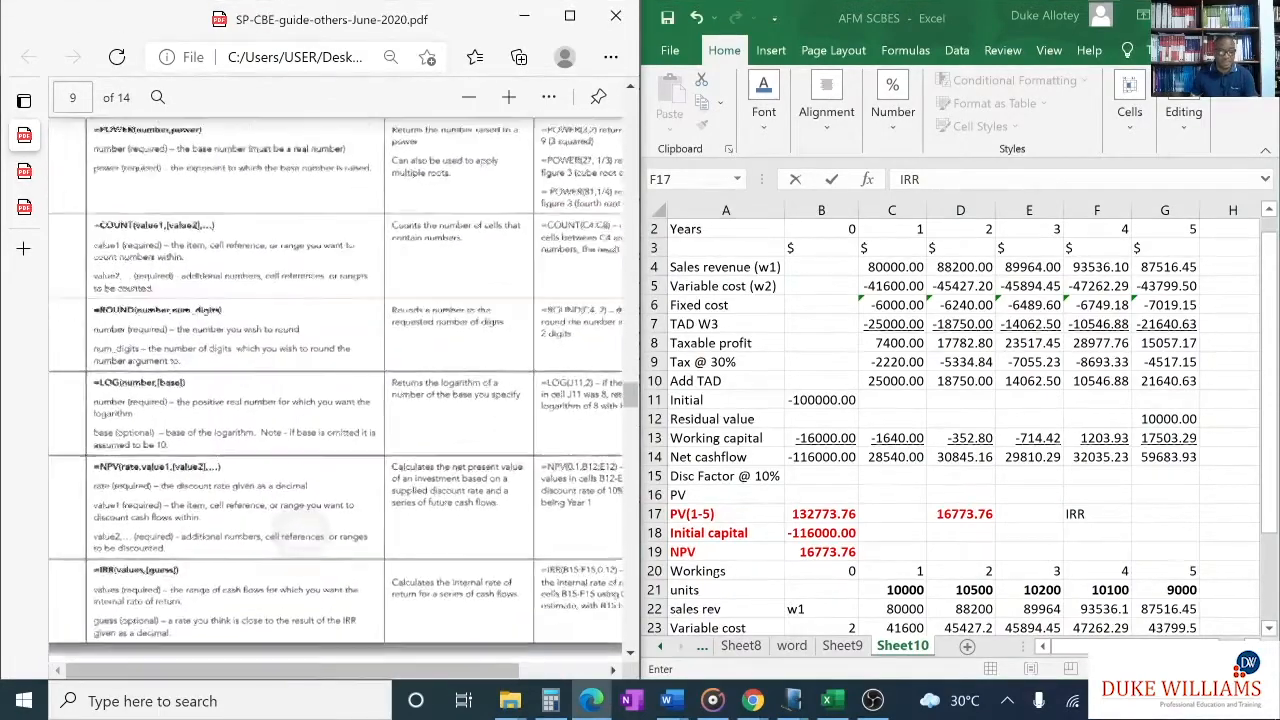
scroll(340, 392, "up", 2, "ctrl")
scroll(340, 392, "down", 3)
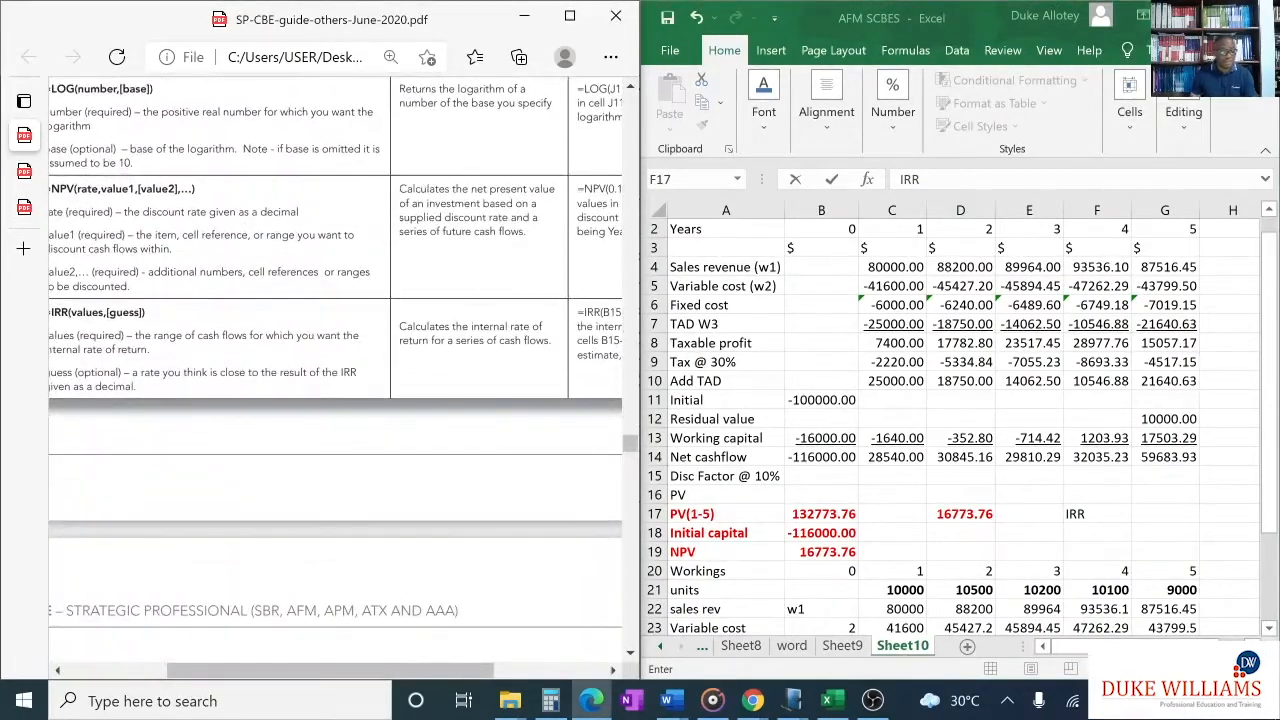
scroll(90, 370, "left", 2)
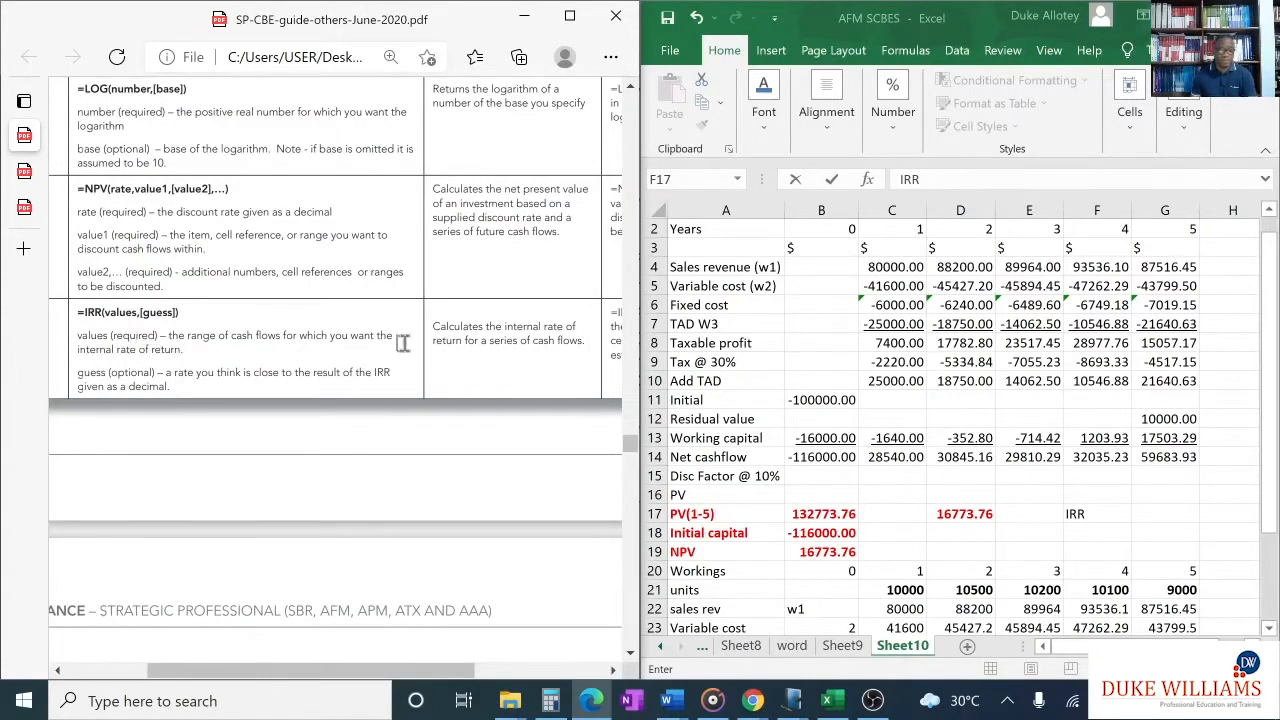
scroll(403, 343, "right", 3)
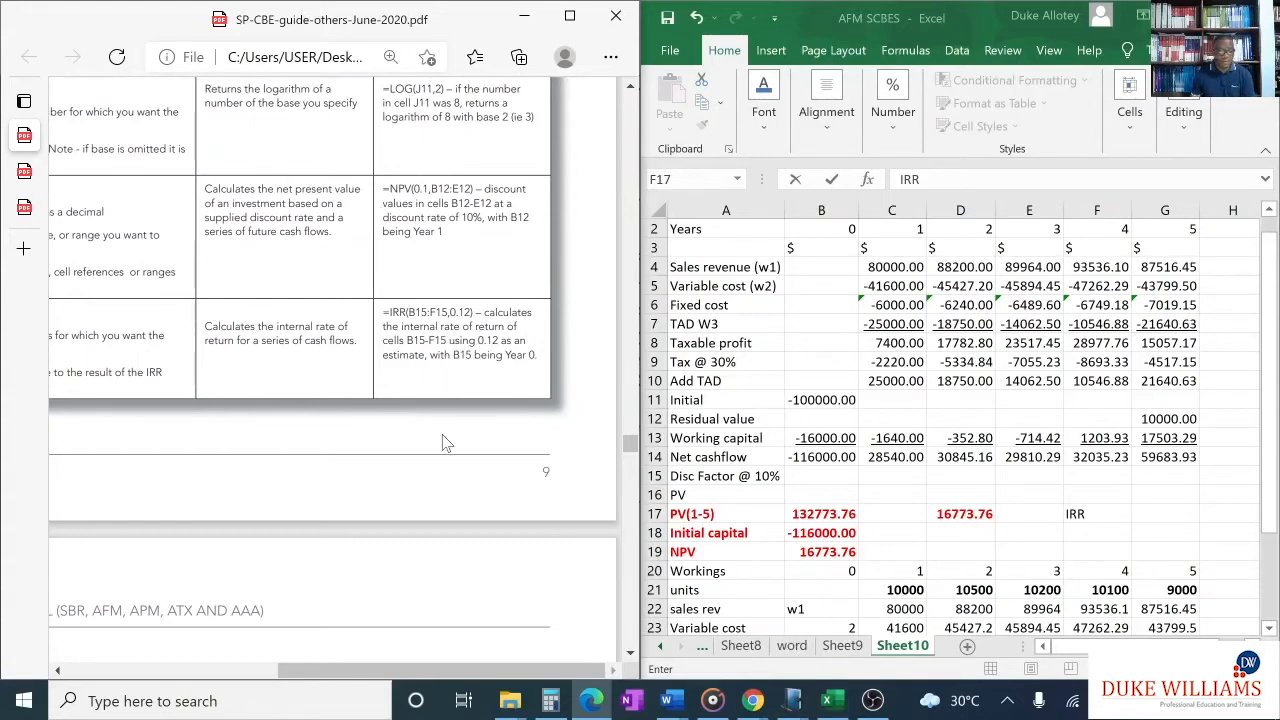
left_click(26, 207)
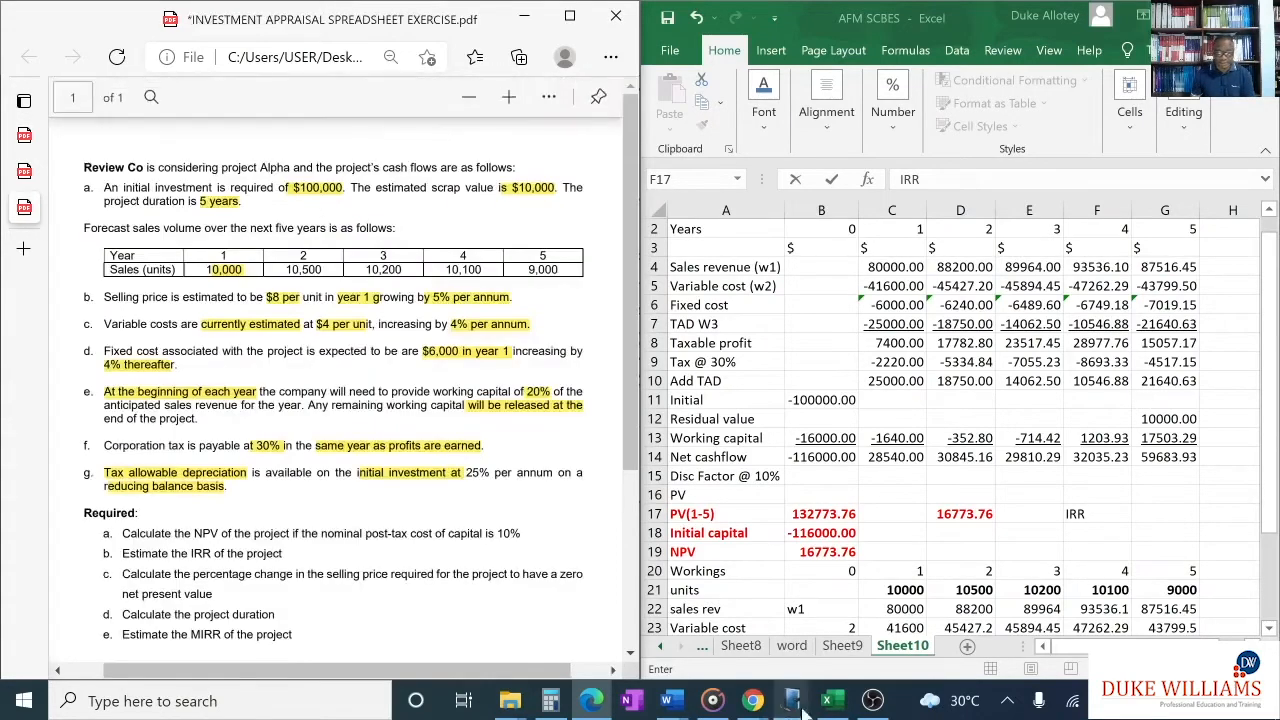
- Switch to Windows Journal and handwrite =IRR(Range) in green below the NPV notes, with 0-n in red beneath Range
mouse_move(793, 700)
left_click(793, 650)
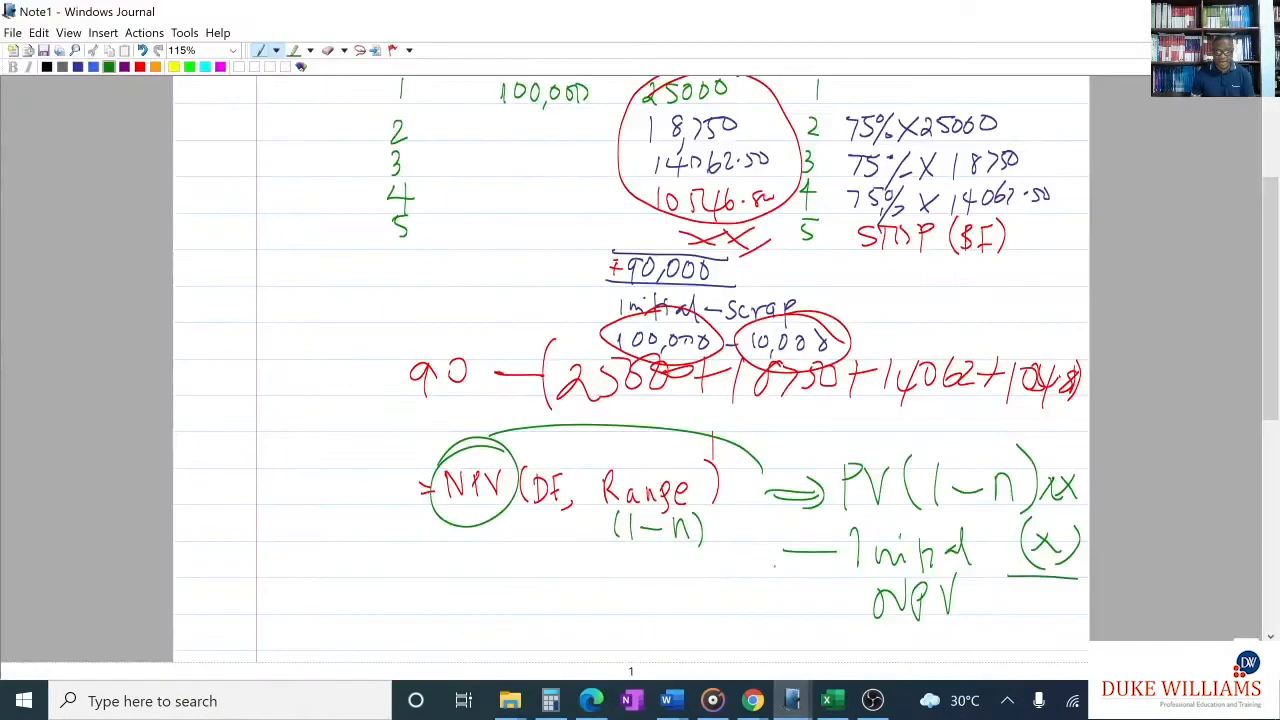
scroll(712, 300, "down", 5)
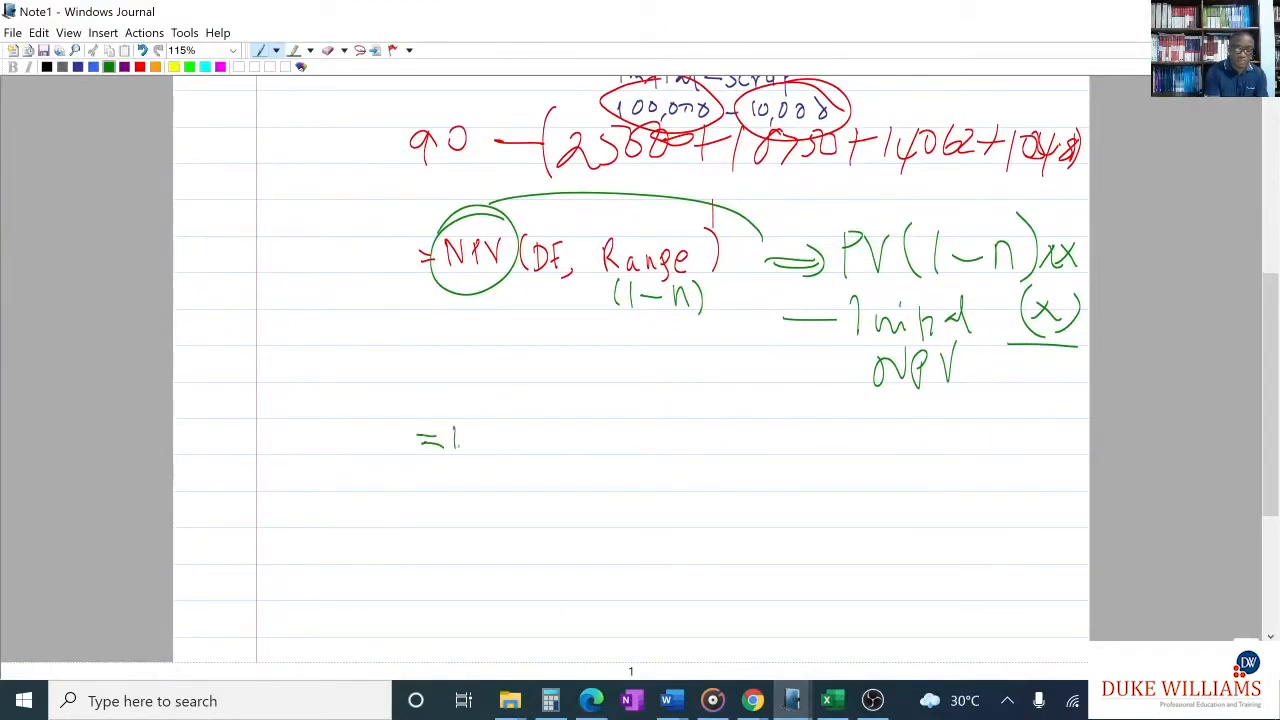
mouse_move(464, 428)
left_mouse_down()
mouse_move(476, 448)
mouse_move(498, 418)
left_mouse_up()
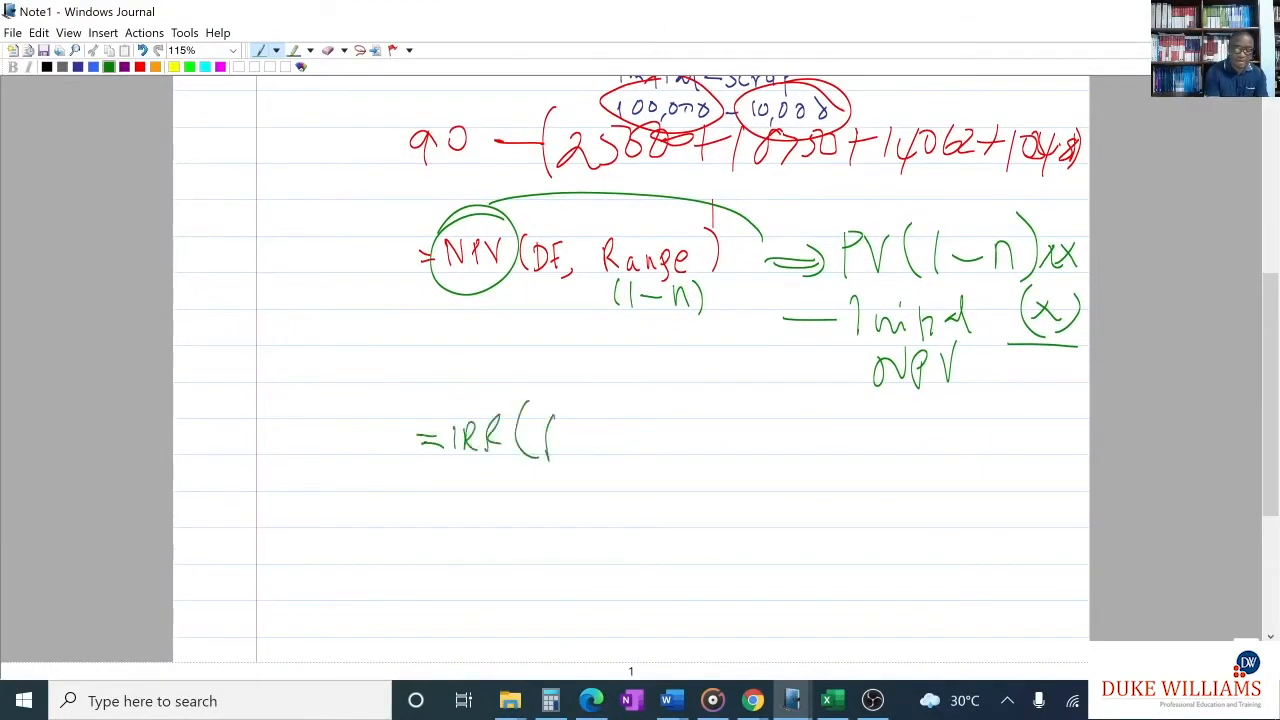
mouse_move(612, 440)
left_mouse_down()
mouse_move(626, 468)
mouse_move(646, 434)
mouse_move(680, 452)
left_mouse_up()
left_click(140, 66)
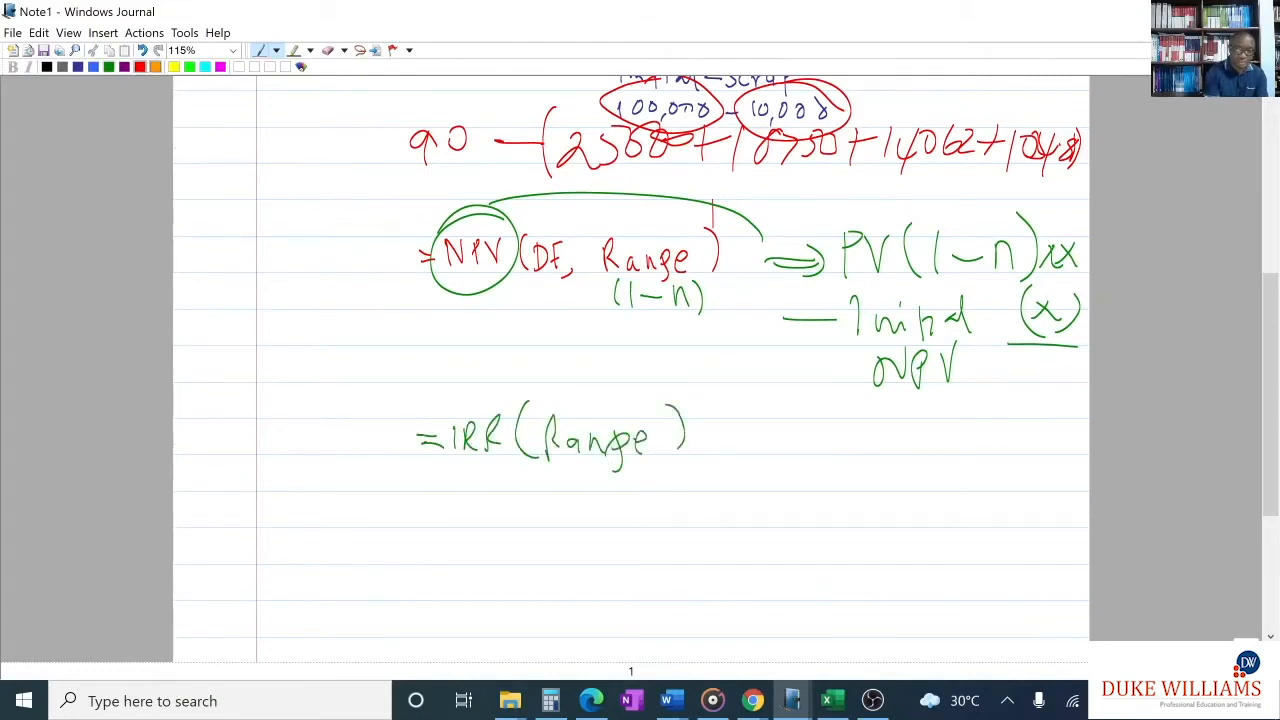
left_click_drag(562, 463, 560, 488)
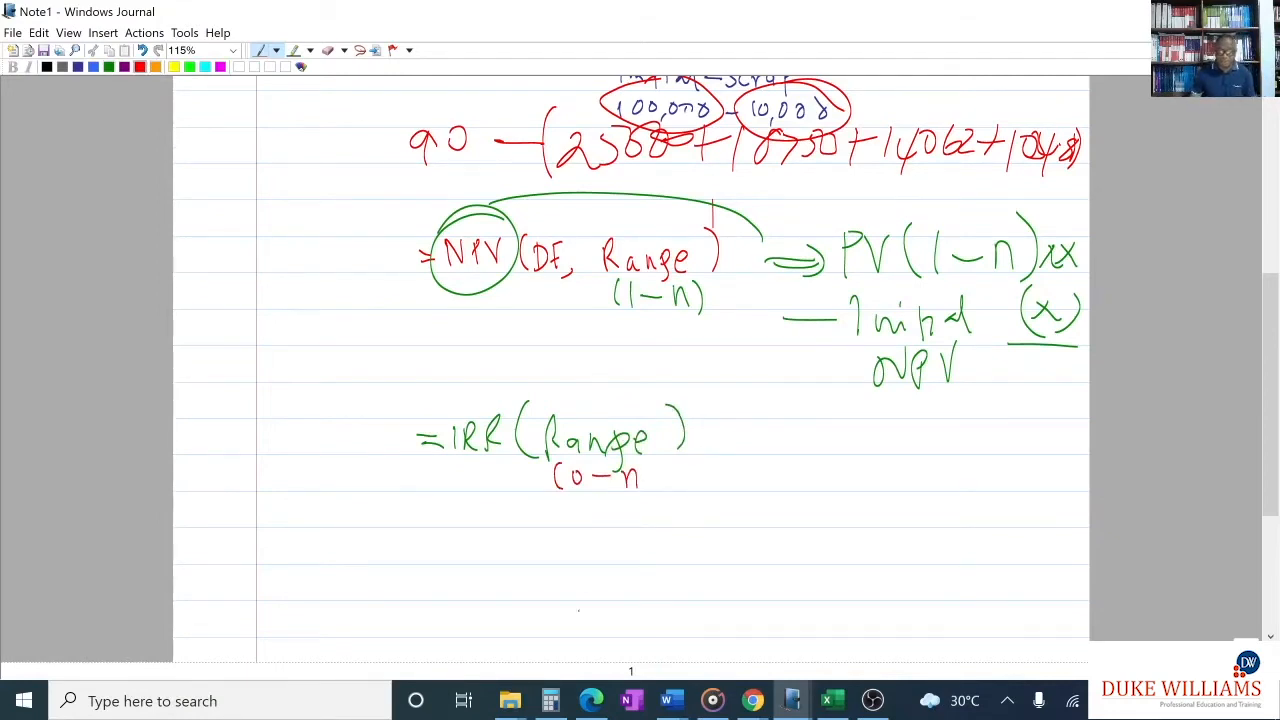
- Return to Excel and the exercise PDF, and calculate the IRR in G17 with =IRR(B14:G14) over the net cashflow row
left_click(830, 700)
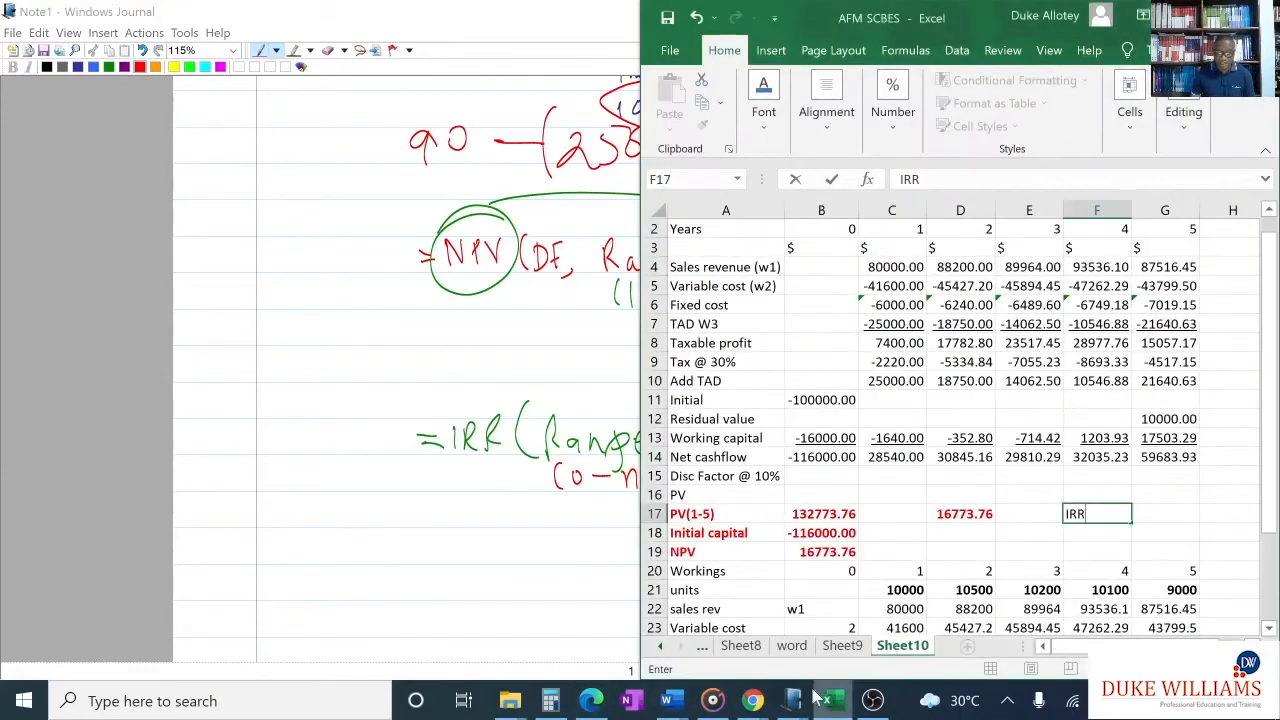
left_click(590, 700)
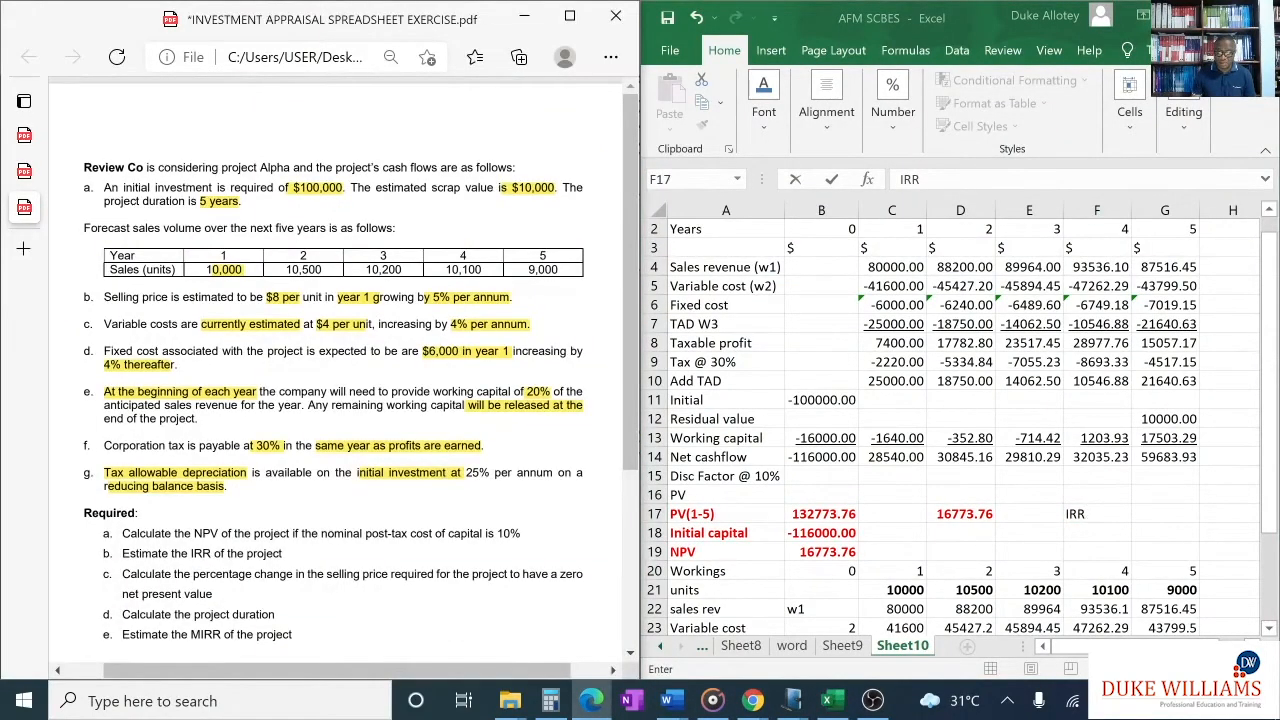
left_click(1145, 513)
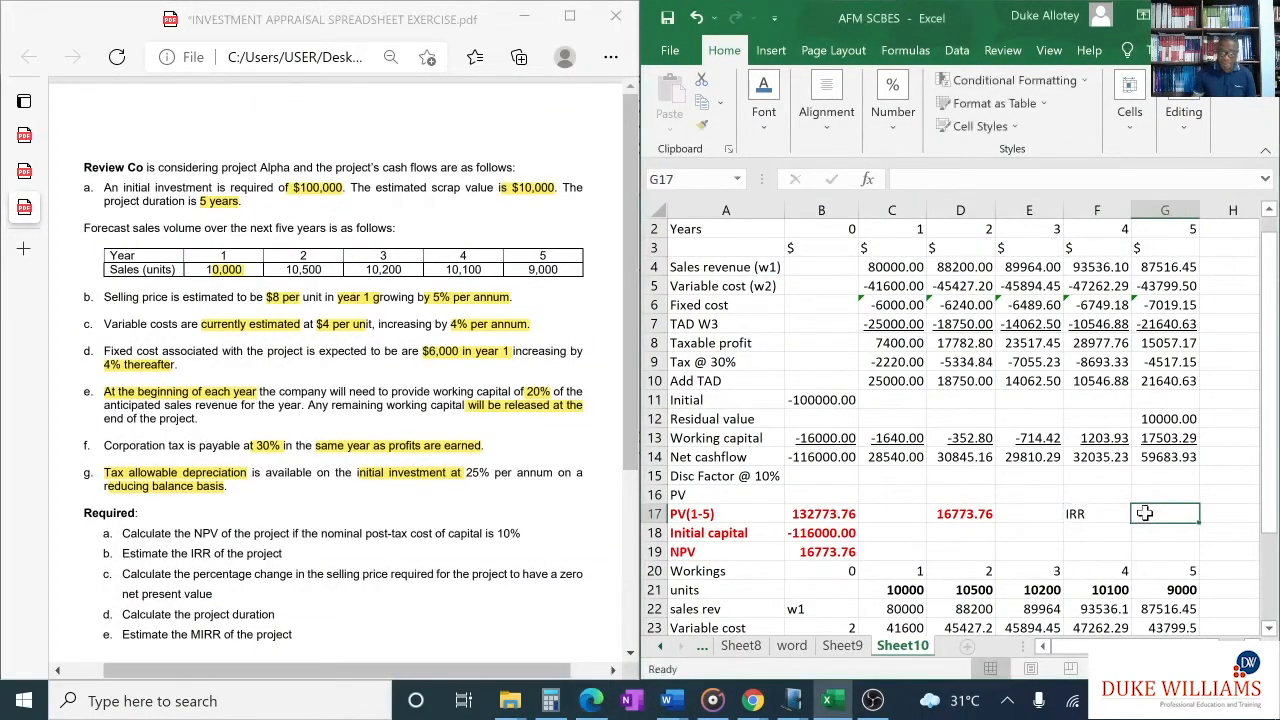
type("=")
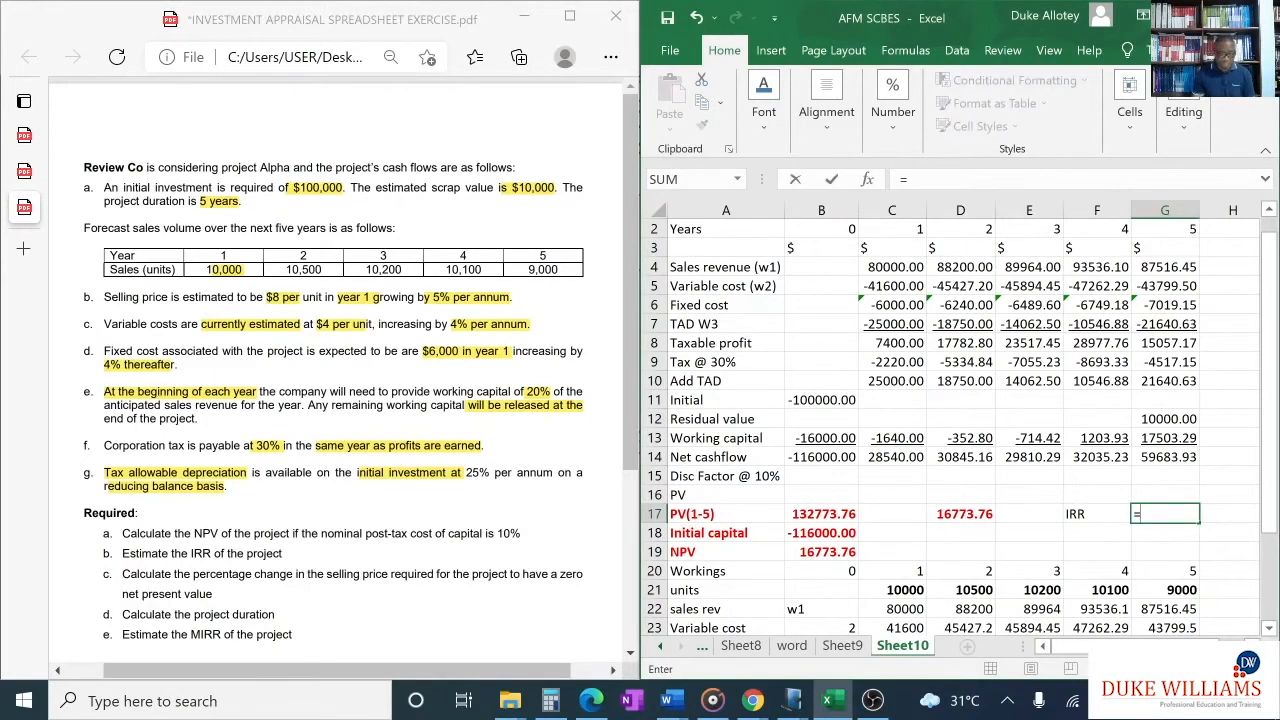
type("IRR")
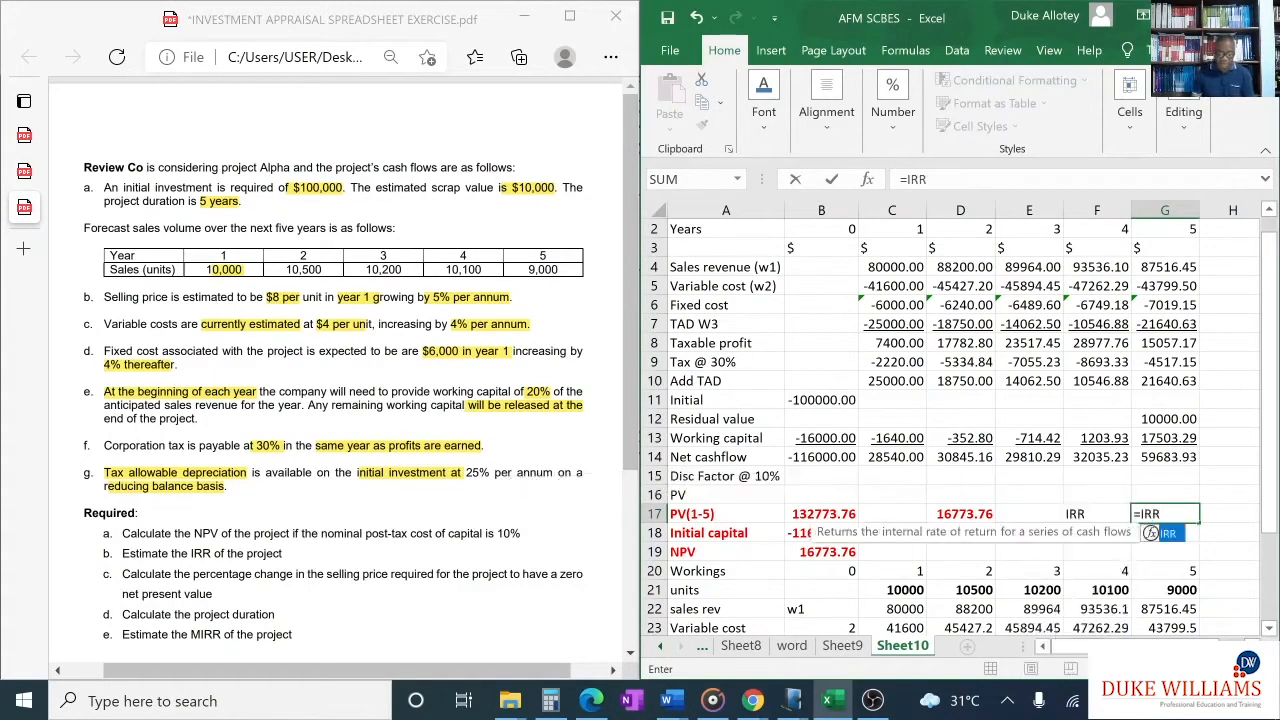
type("(")
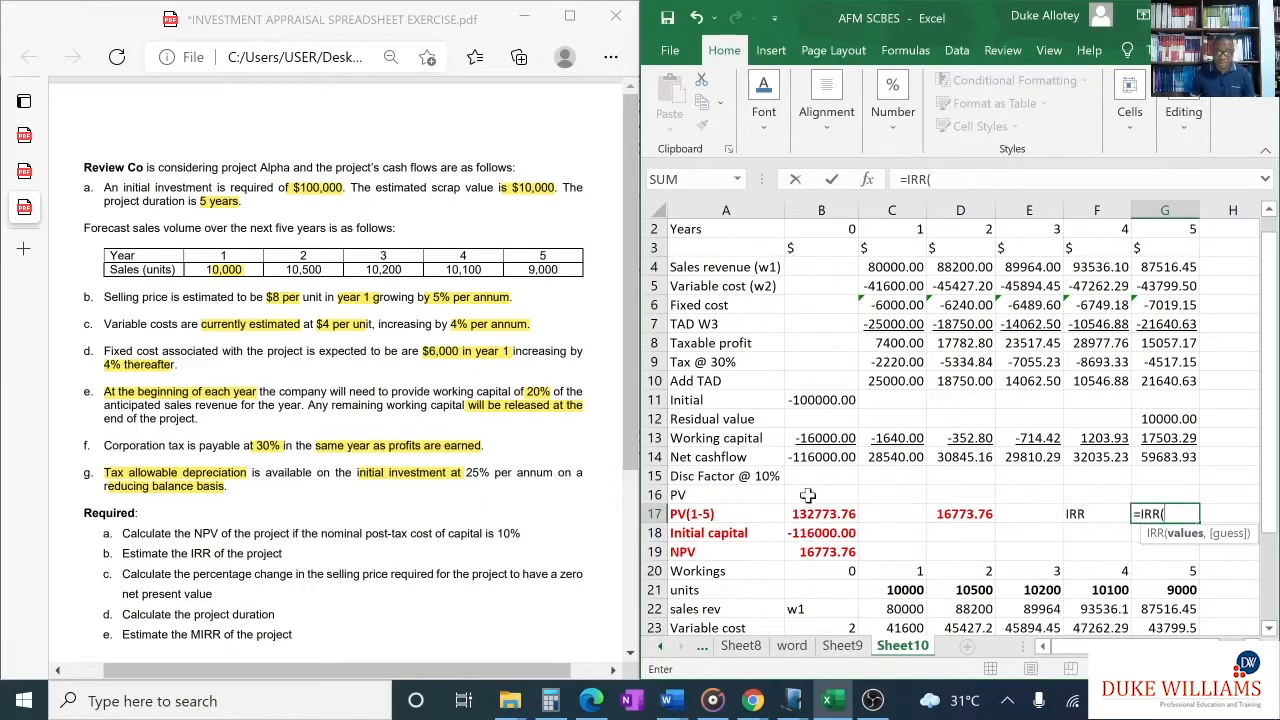
left_click_drag(805, 460, 1175, 457)
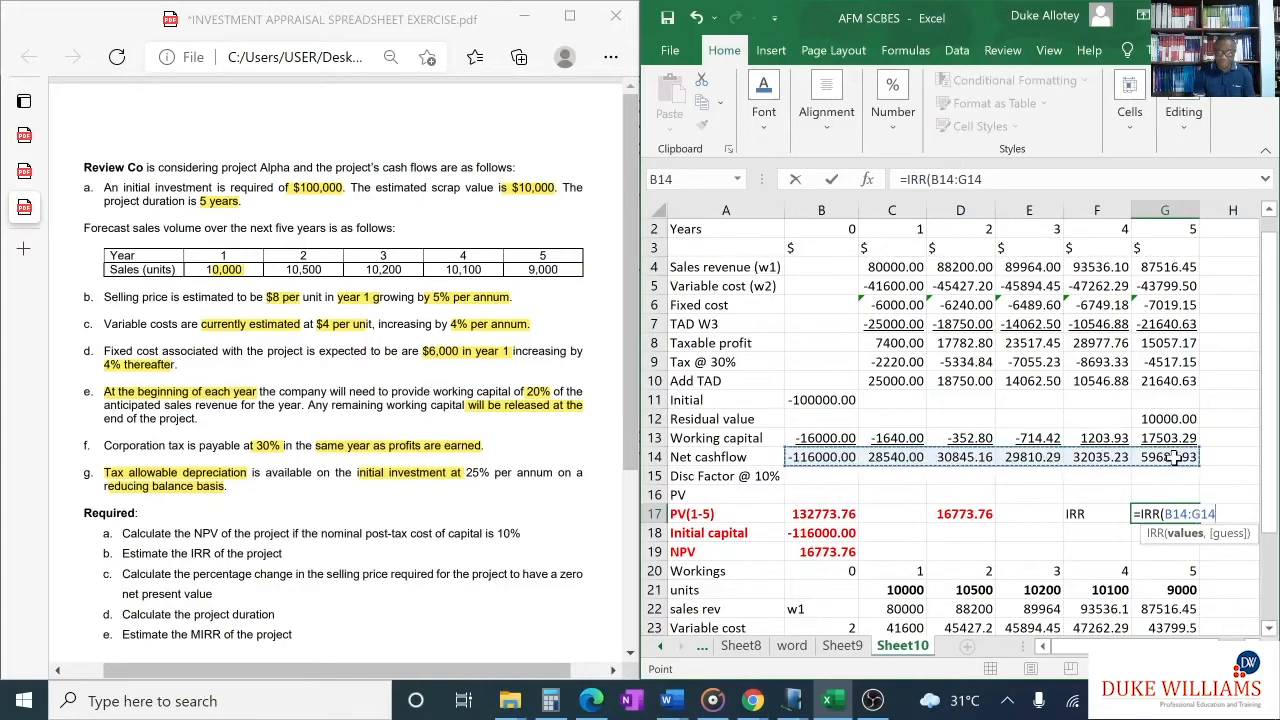
type(")")
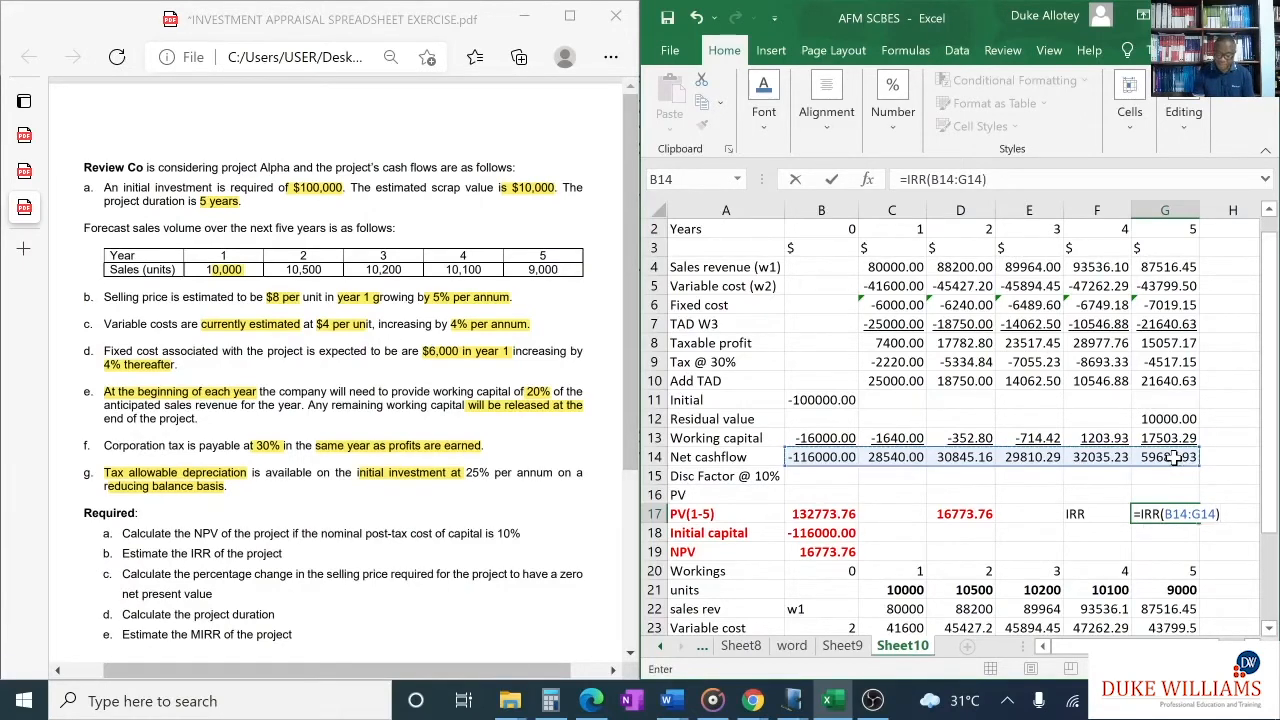
key("Return")
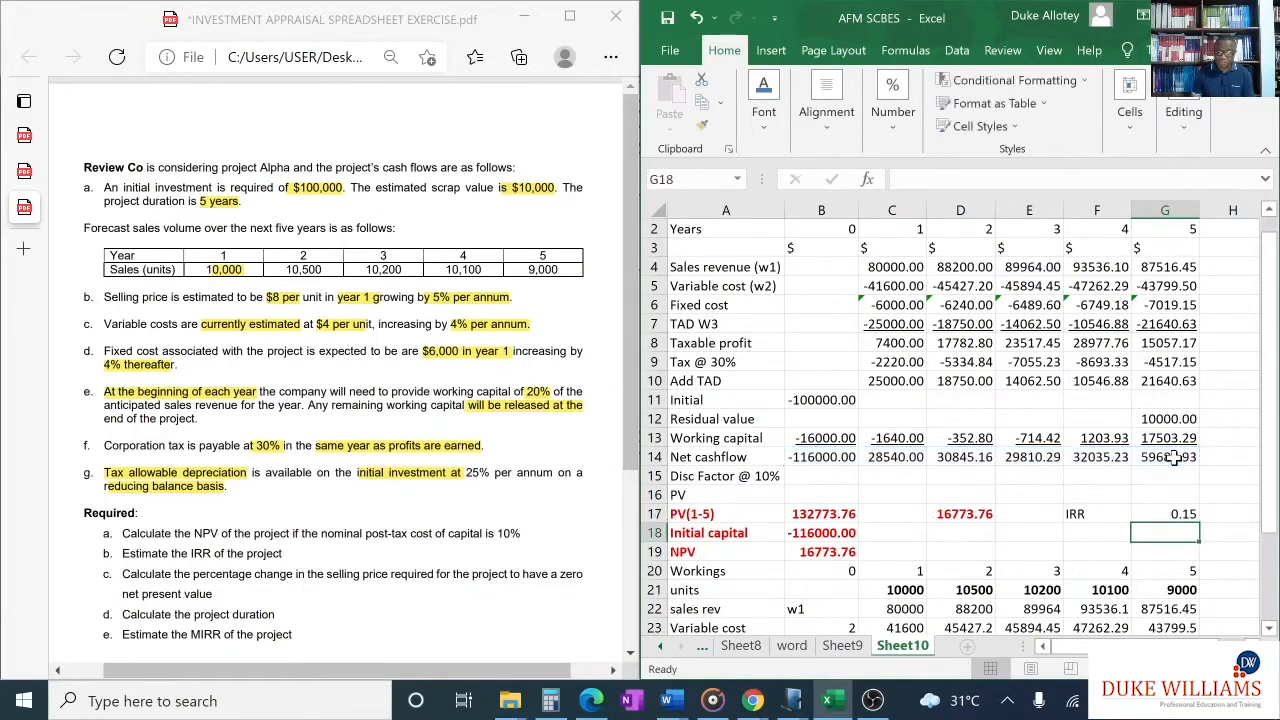
- Format the IRR result in G17 as a percentage
left_click(1180, 515)
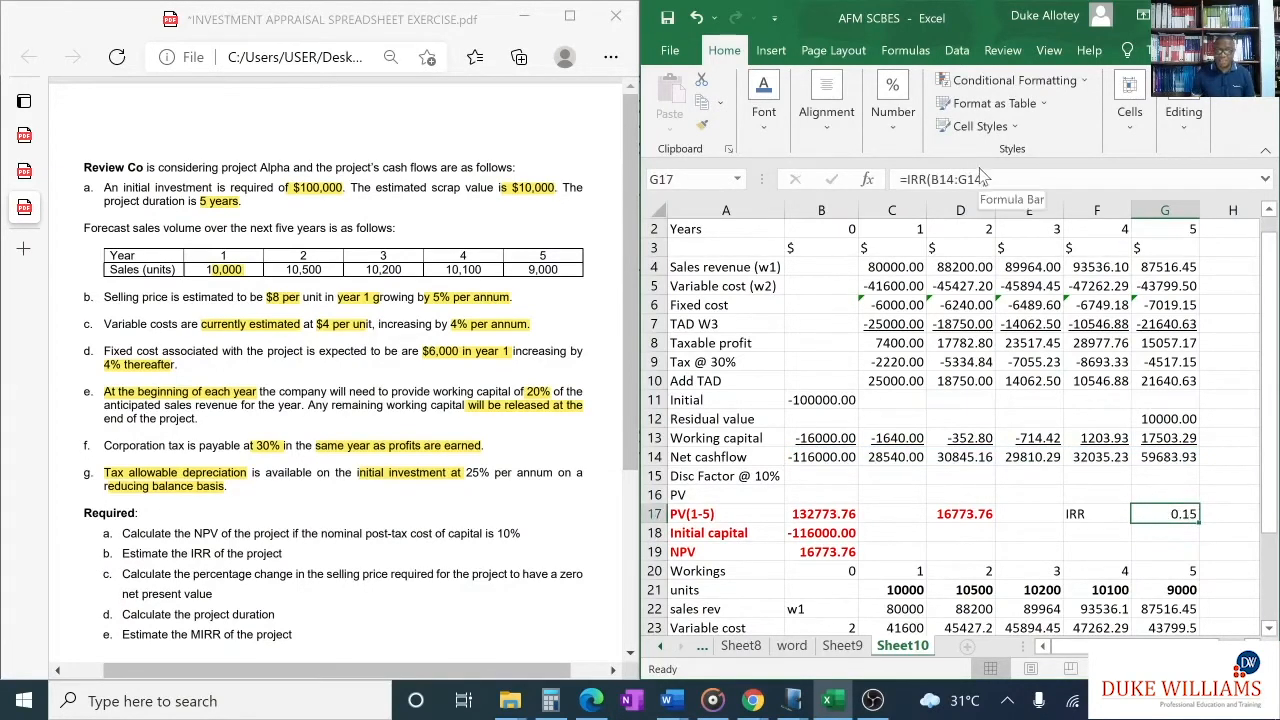
left_click(891, 125)
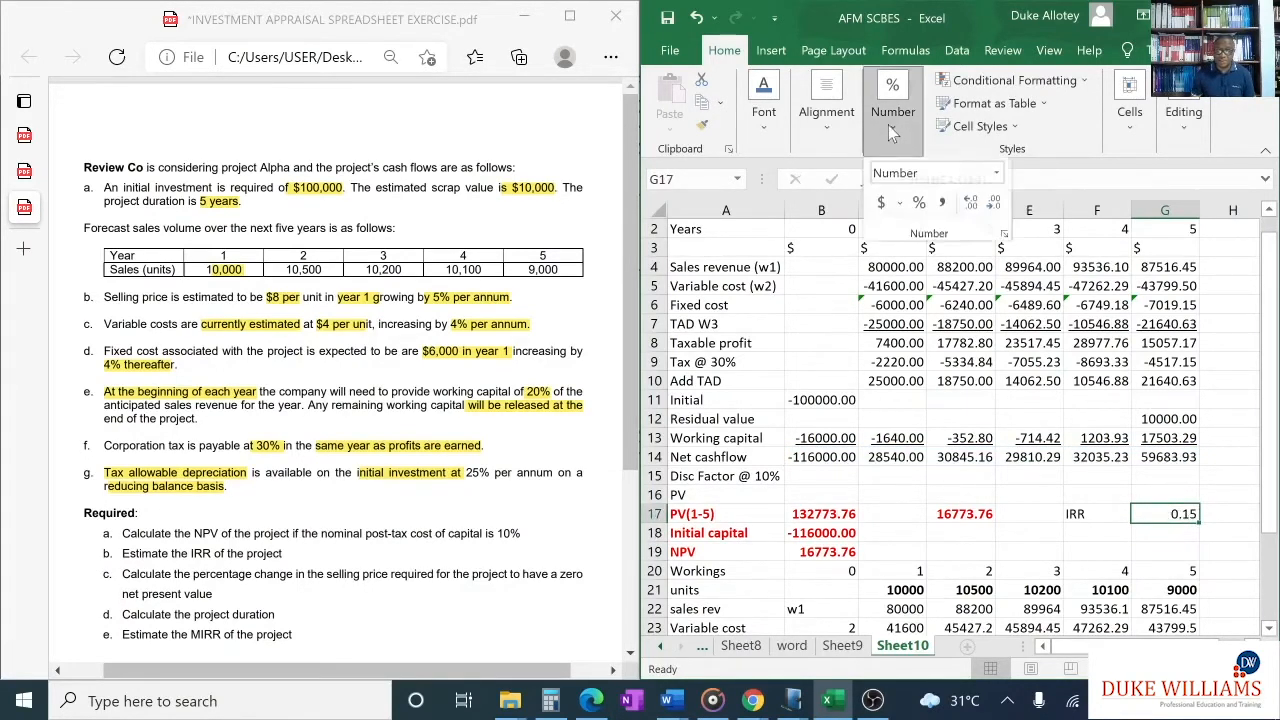
left_click(919, 209)
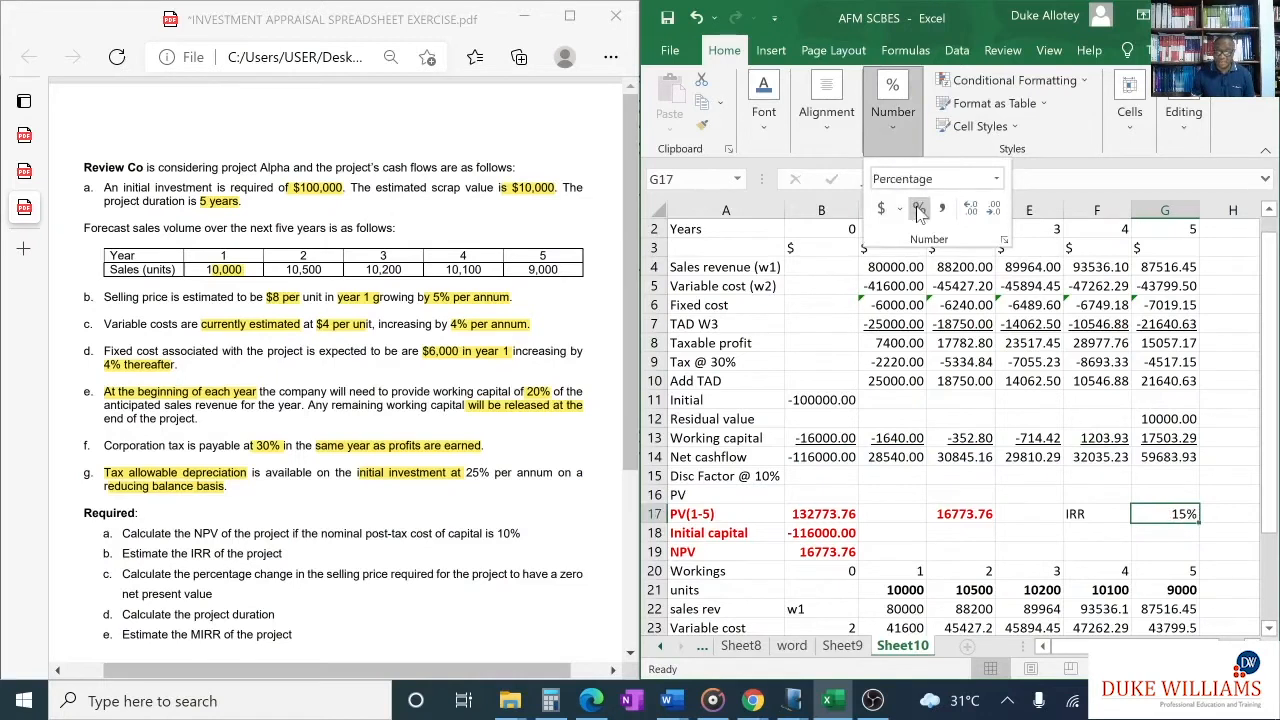
- Format the IRR label and result in F17:G17 in bold red
left_click(1095, 515)
left_click_drag(1095, 515, 1185, 531)
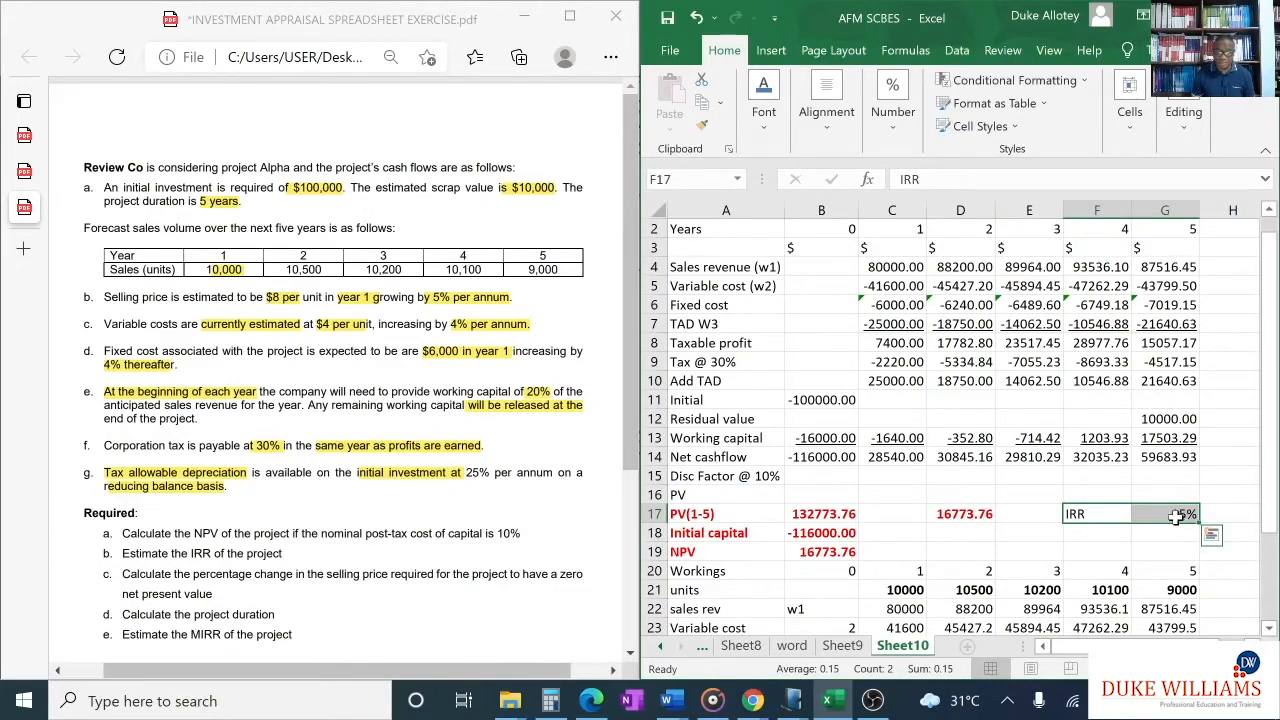
left_click(764, 105)
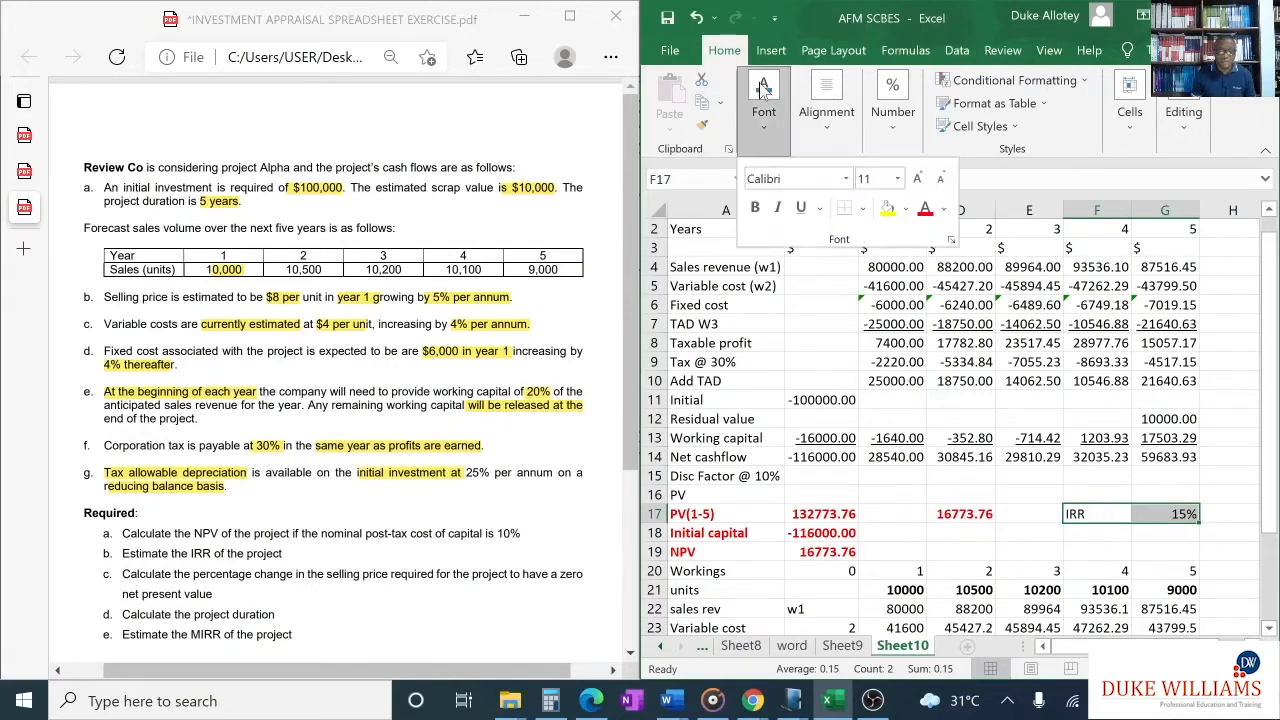
left_click(943, 209)
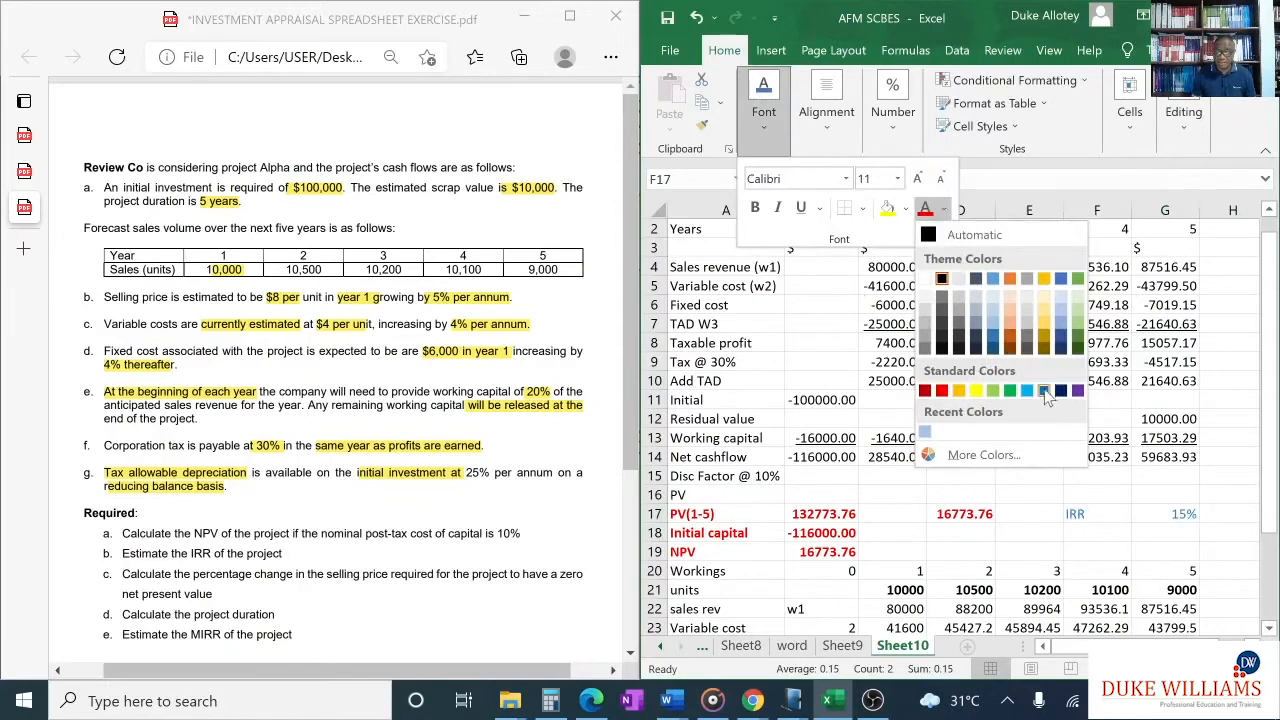
left_click(942, 393)
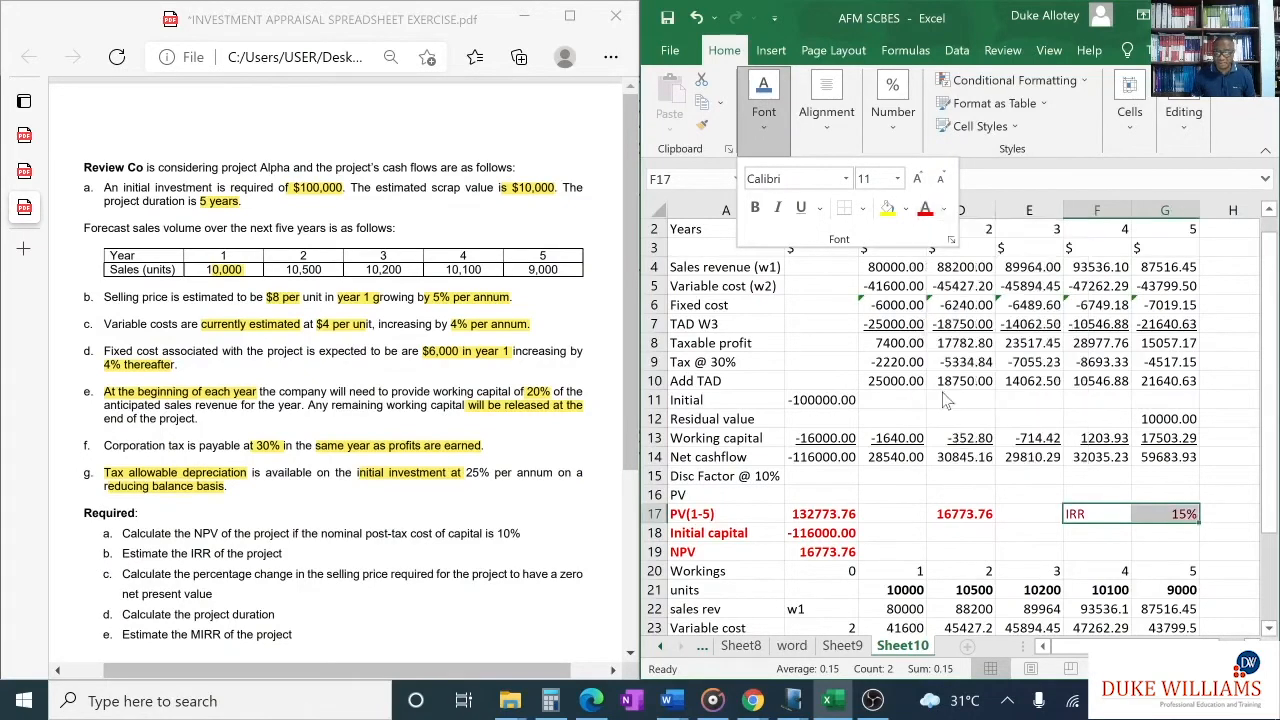
left_click(940, 448)
left_click_drag(946, 421, 946, 440)
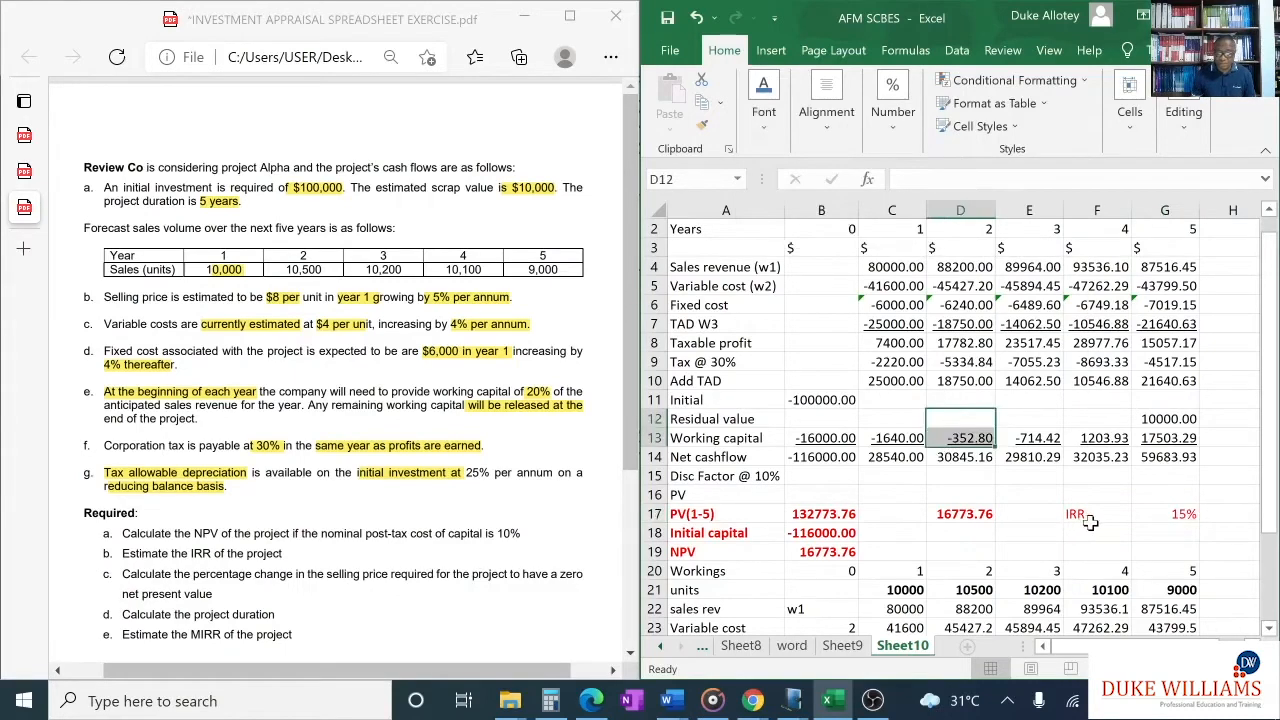
left_click_drag(1090, 521, 1178, 512)
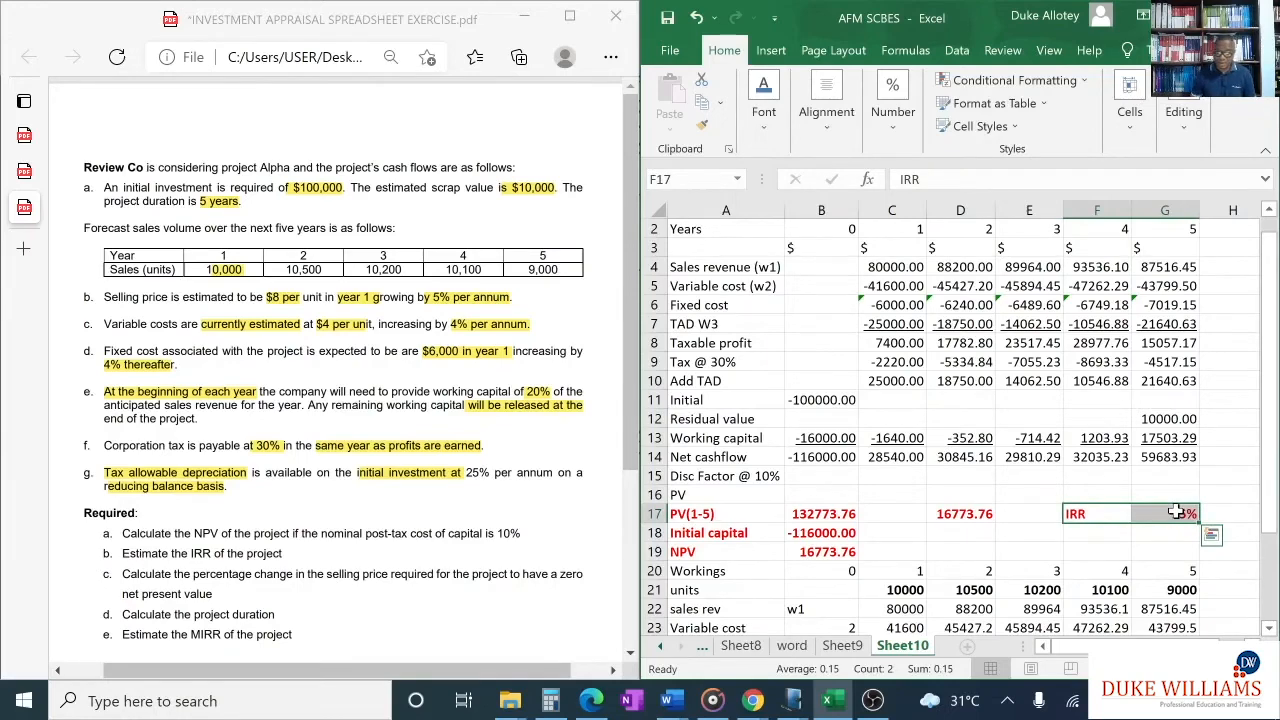
left_click(1125, 548)
- Review the exercise's remaining requirements and the workings rows, and inspect the NPV formula in B19
scroll(1000, 490, "down", 1)
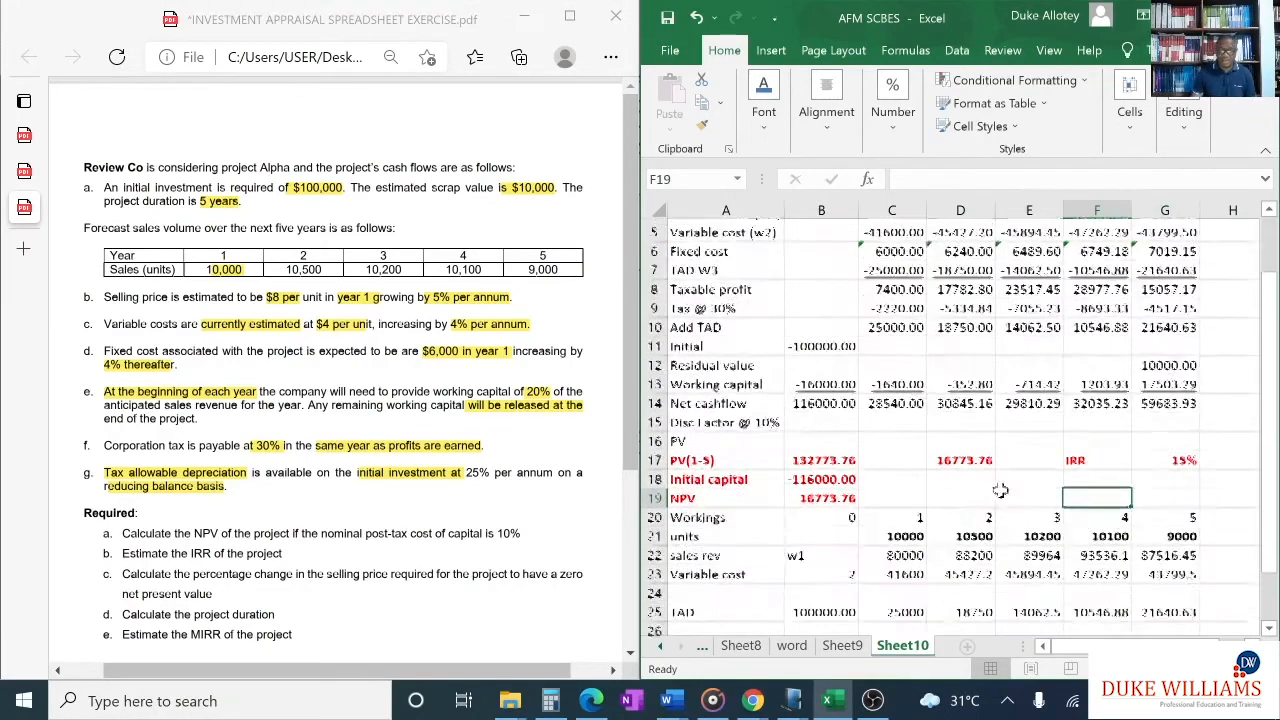
scroll(1000, 490, "down", 1)
scroll(450, 525, "down", 1)
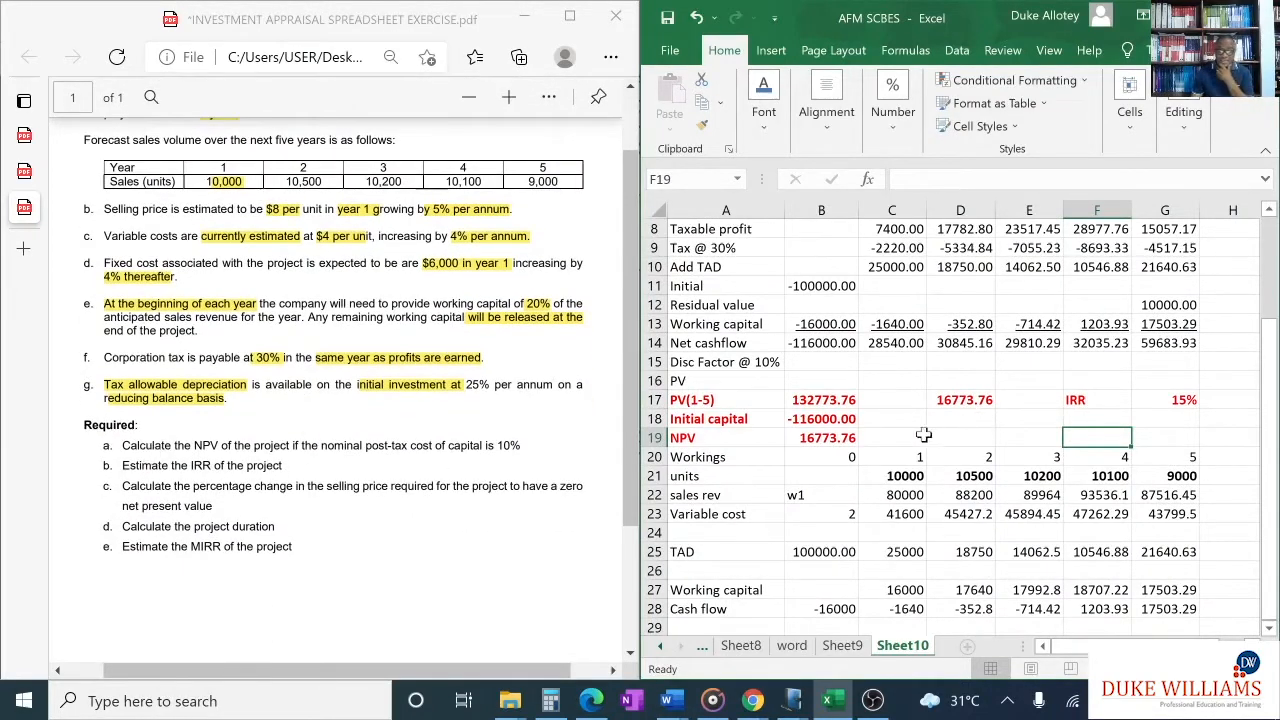
left_click(845, 438)
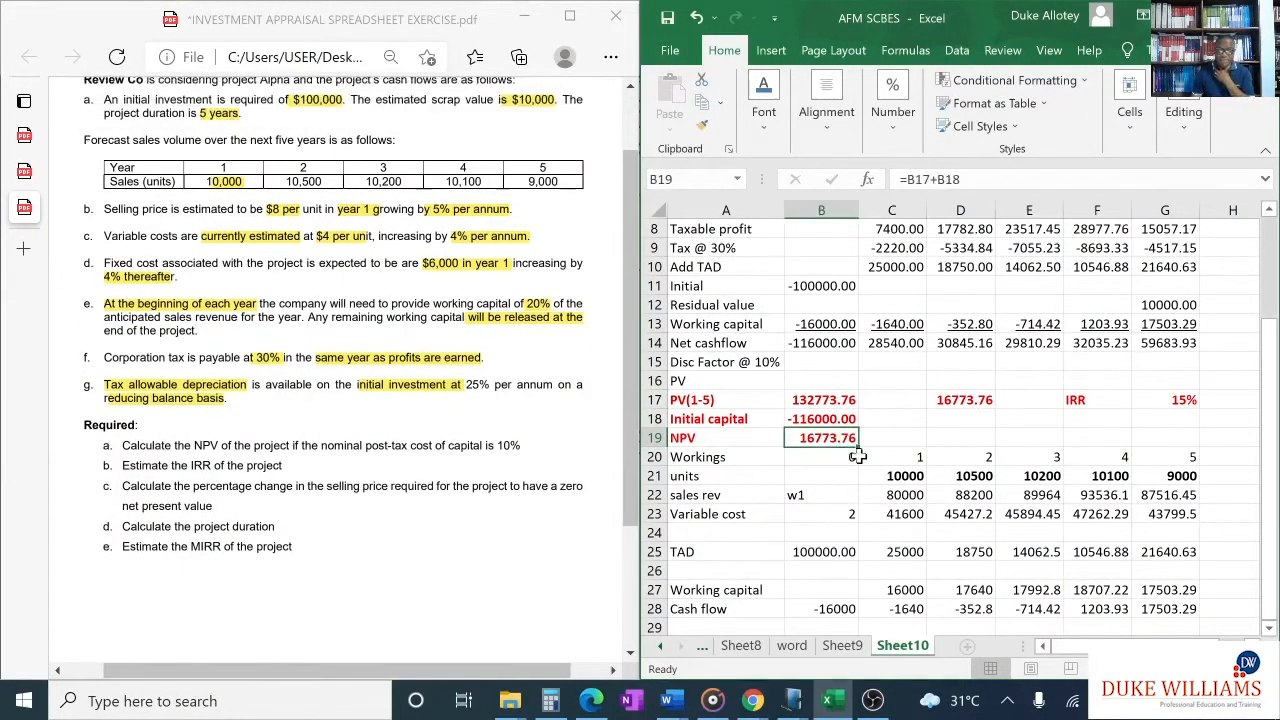
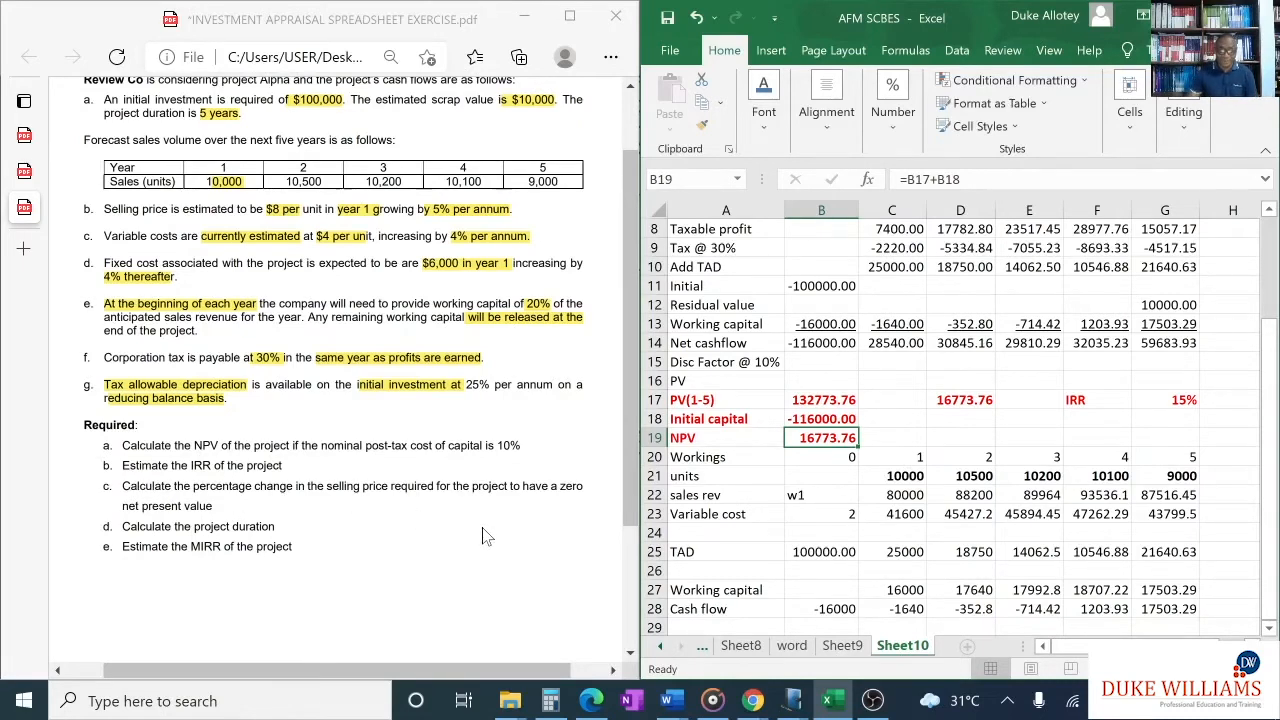
- Switch to Note1 in Windows Journal and handwrite the heading "Sensitivity Analysis" in dark blue below the IRR formula
mouse_move(792, 701)
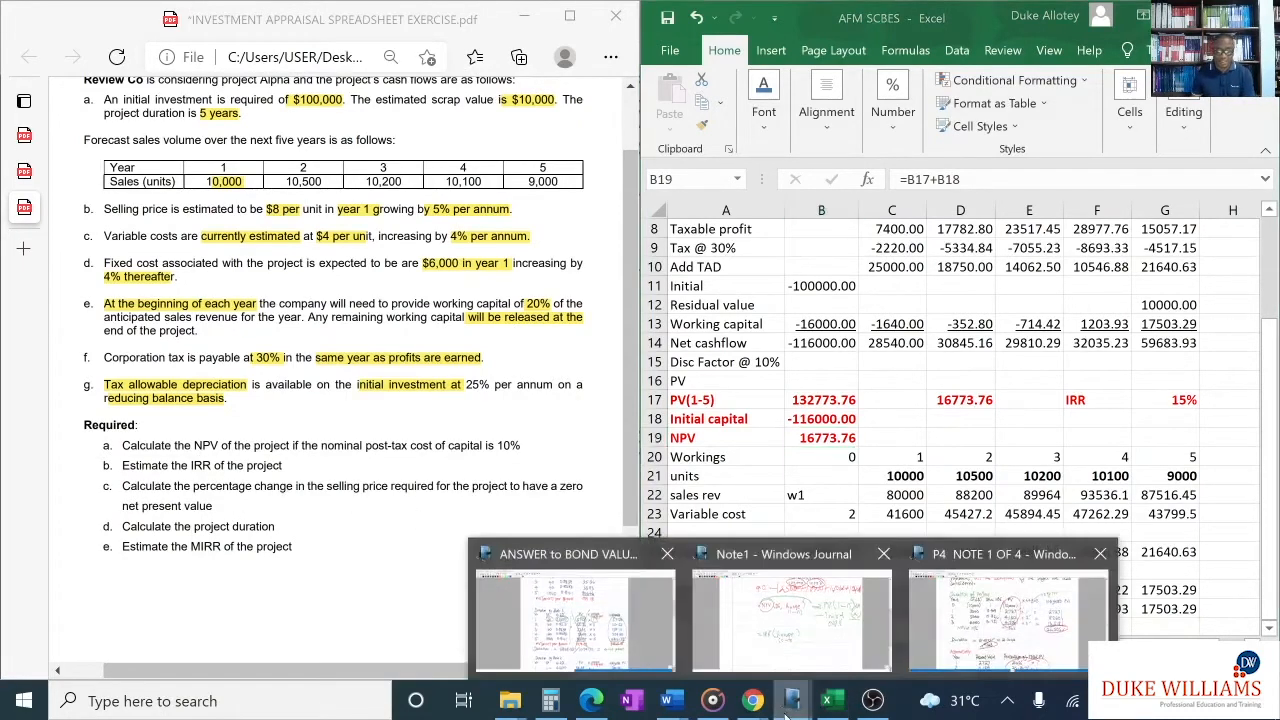
left_click(805, 625)
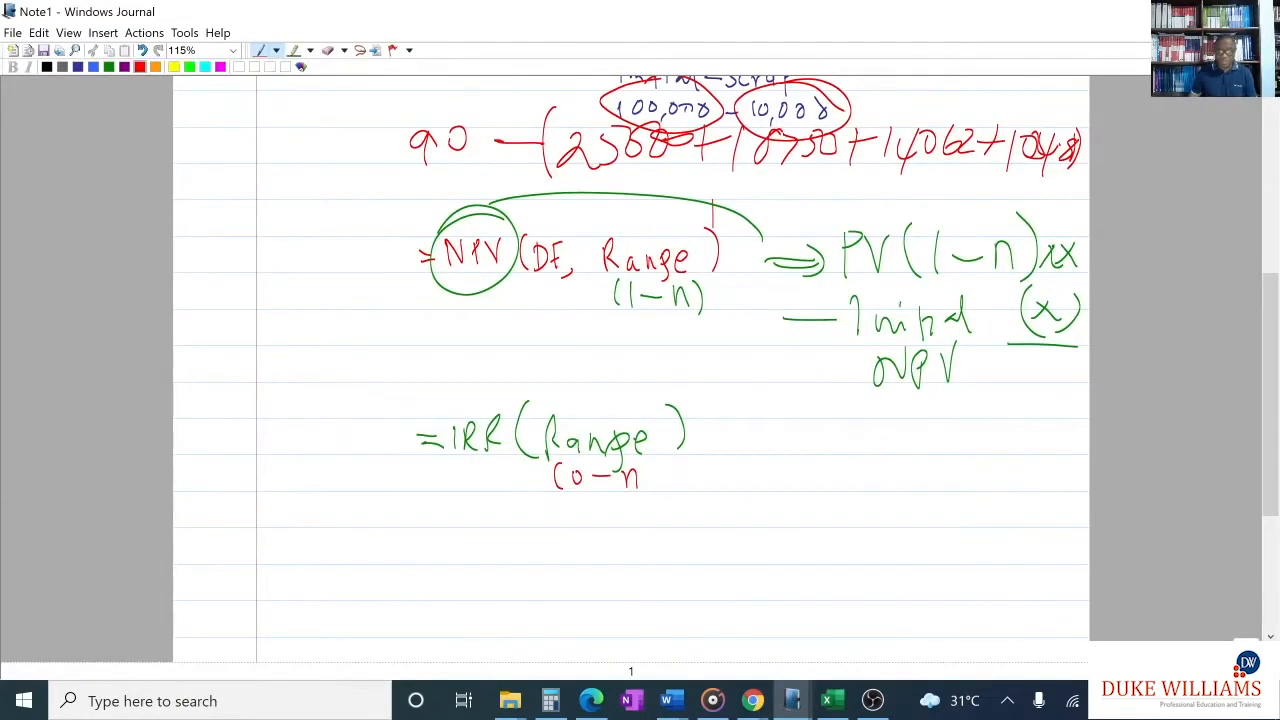
scroll(512, 457, "down", 4)
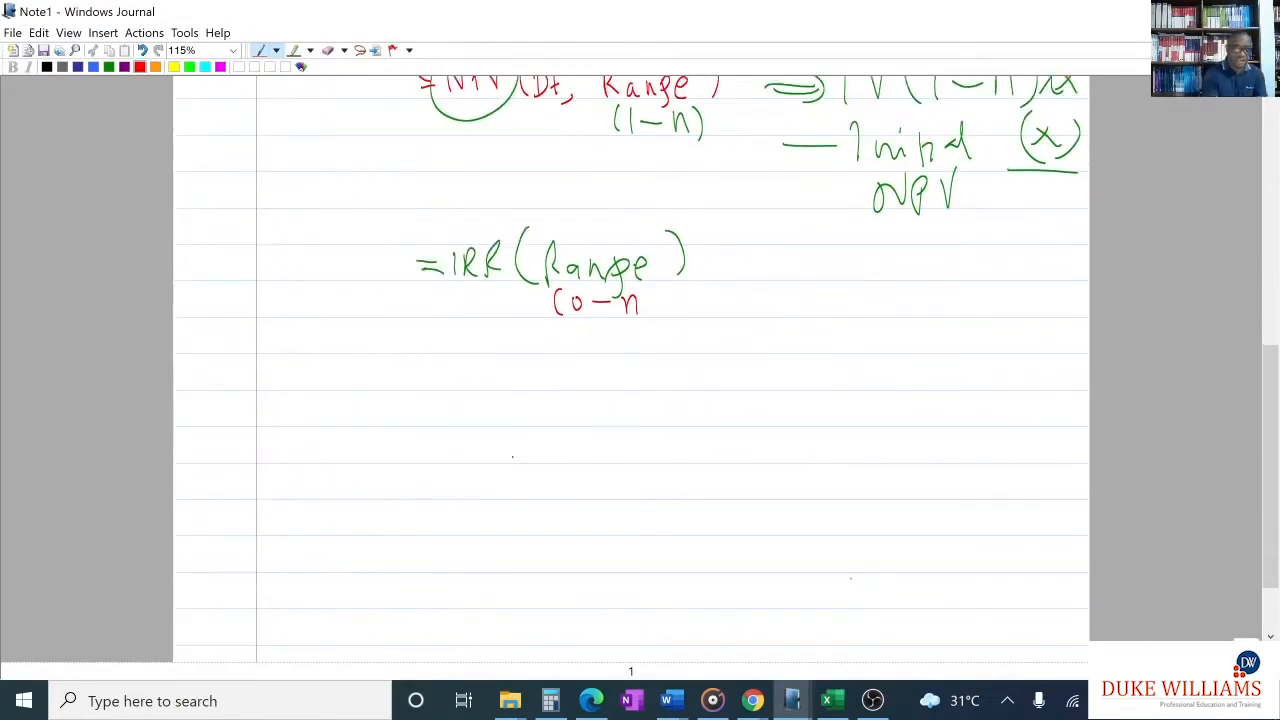
left_click(77, 66)
mouse_move(380, 322)
left_mouse_down()
mouse_move(362, 336)
mouse_move(425, 345)
mouse_move(486, 330)
mouse_move(500, 350)
mouse_move(544, 330)
mouse_move(606, 330)
mouse_move(658, 344)
left_mouse_up()
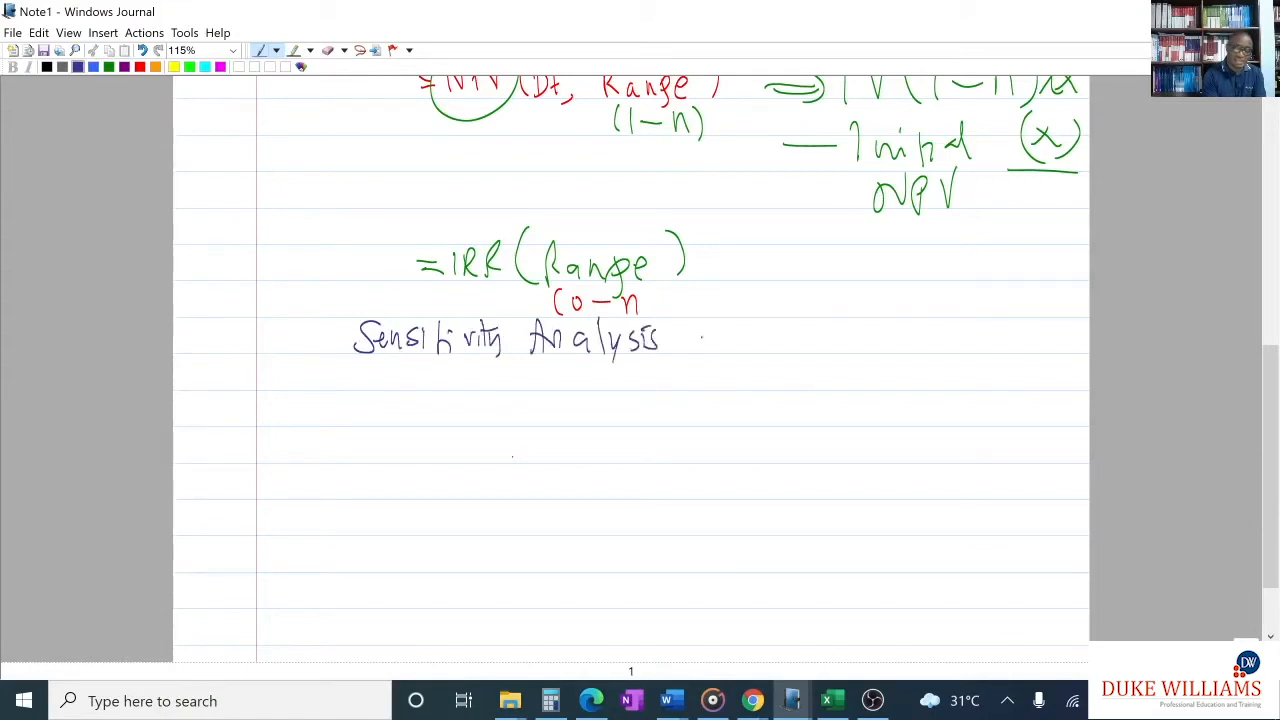
- Handwrite the general formula under the heading: Margin = NPV / PV of CFs under consideration × 100
mouse_move(392, 385)
left_mouse_down()
mouse_move(488, 372)
mouse_move(504, 388)
mouse_move(577, 386)
left_mouse_up()
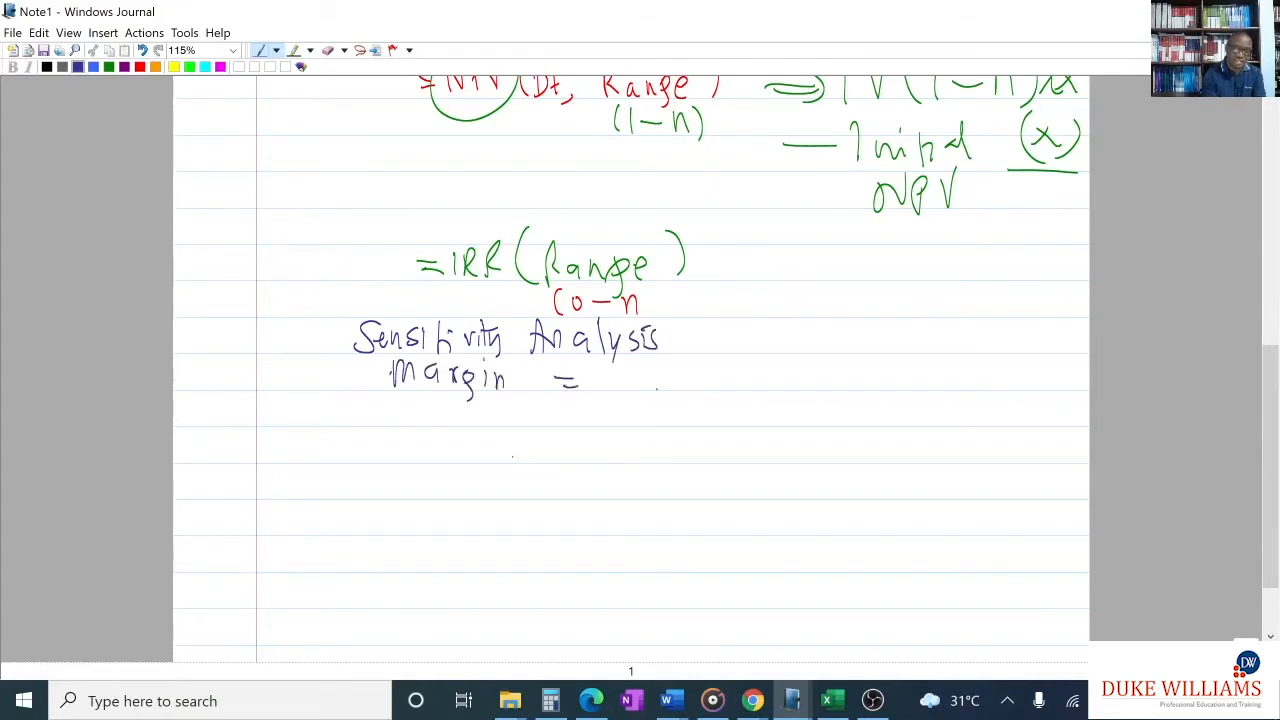
mouse_move(686, 390)
left_mouse_down()
mouse_move(702, 364)
mouse_move(743, 389)
mouse_move(752, 362)
left_mouse_up()
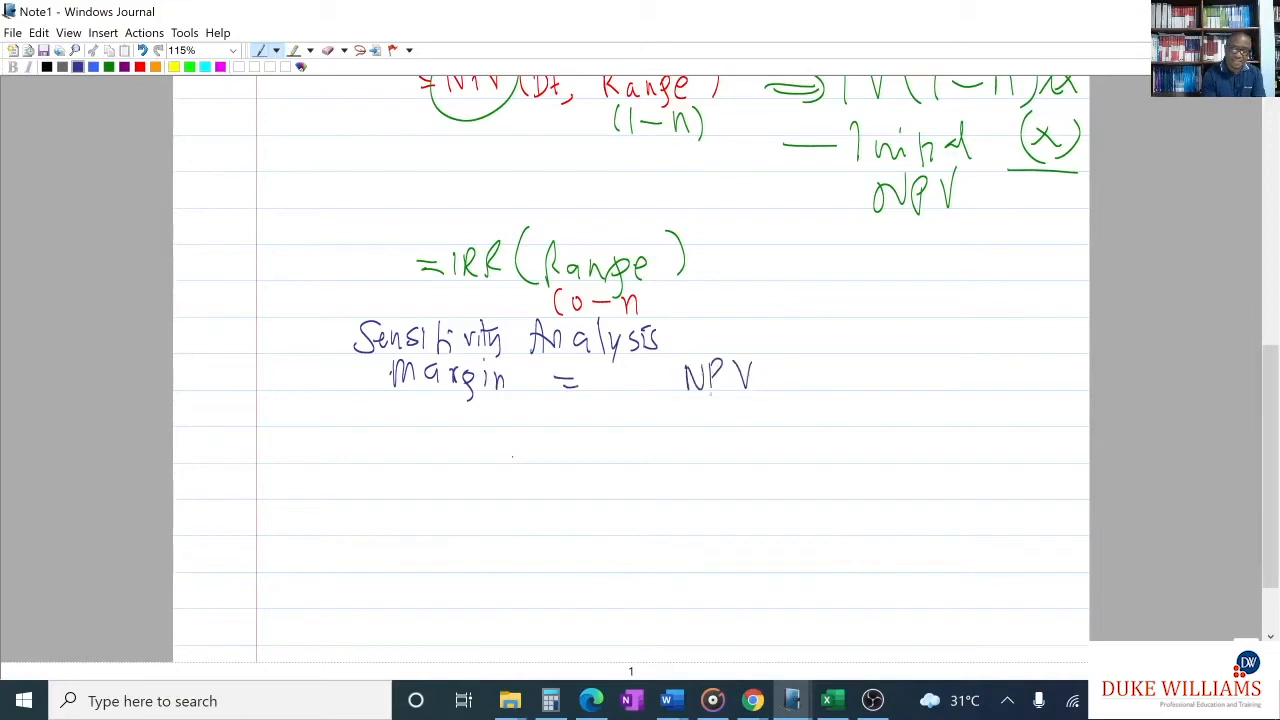
left_click_drag(610, 392, 941, 399)
left_click_drag(633, 408, 634, 446)
mouse_move(631, 410)
left_mouse_down()
mouse_move(641, 420)
mouse_move(704, 404)
mouse_move(738, 435)
mouse_move(750, 419)
left_mouse_up()
mouse_move(761, 425)
left_mouse_down()
mouse_move(750, 435)
mouse_move(806, 428)
mouse_move(822, 406)
mouse_move(884, 428)
mouse_move(1003, 422)
left_mouse_up()
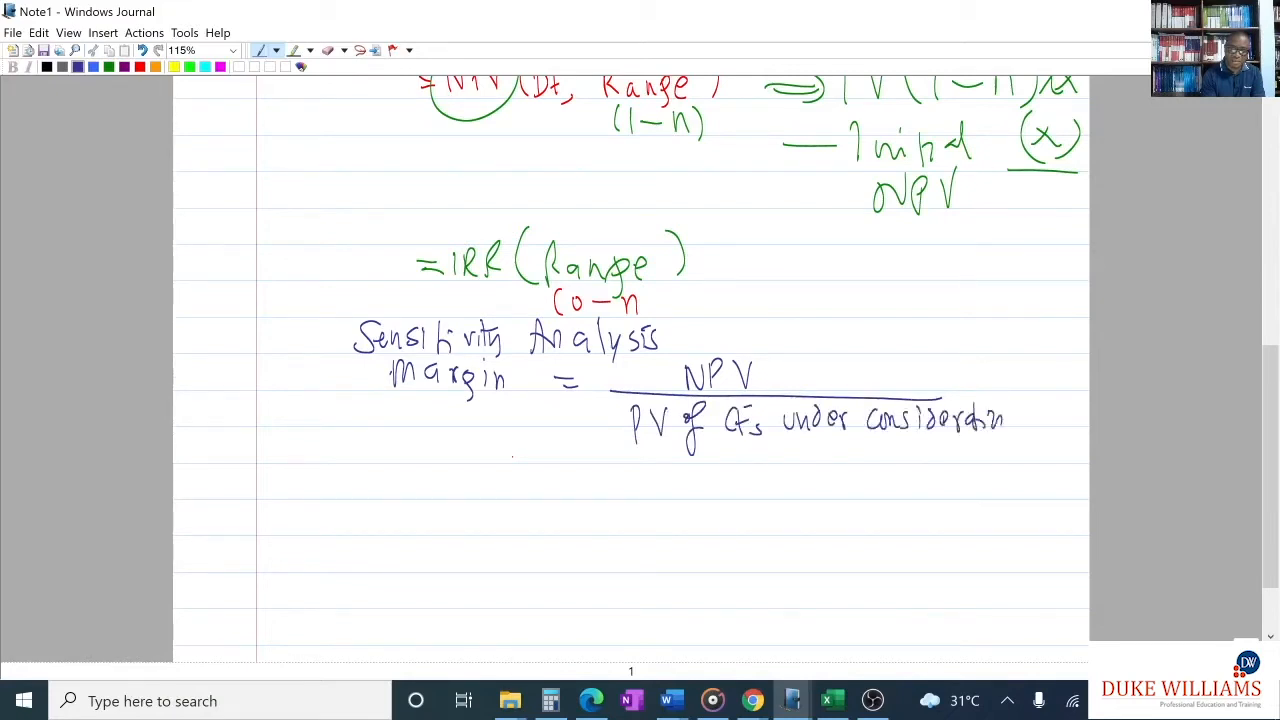
mouse_move(988, 378)
left_mouse_down()
mouse_move(998, 394)
mouse_move(1046, 382)
left_mouse_up()
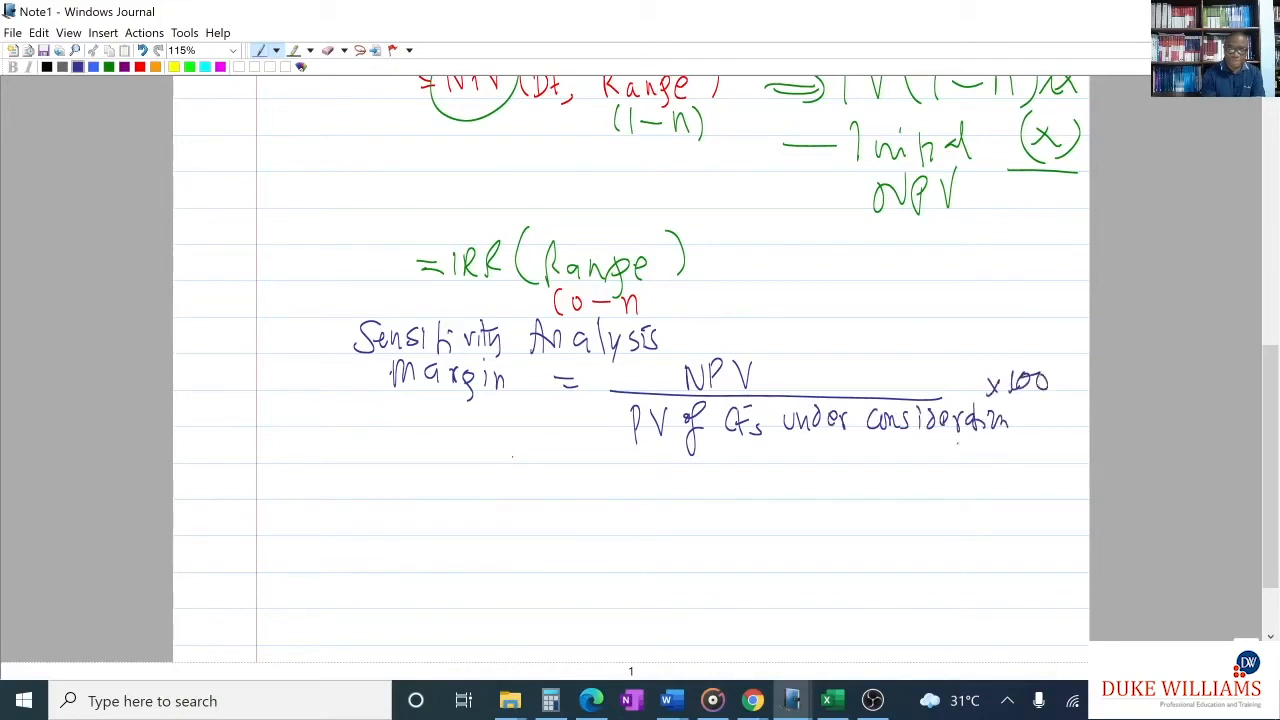
- Handwrite the selling price version of the formula below: = NPV / PV of Sales Revenue × 100
left_click_drag(557, 481, 582, 489)
left_click_drag(712, 492, 783, 453)
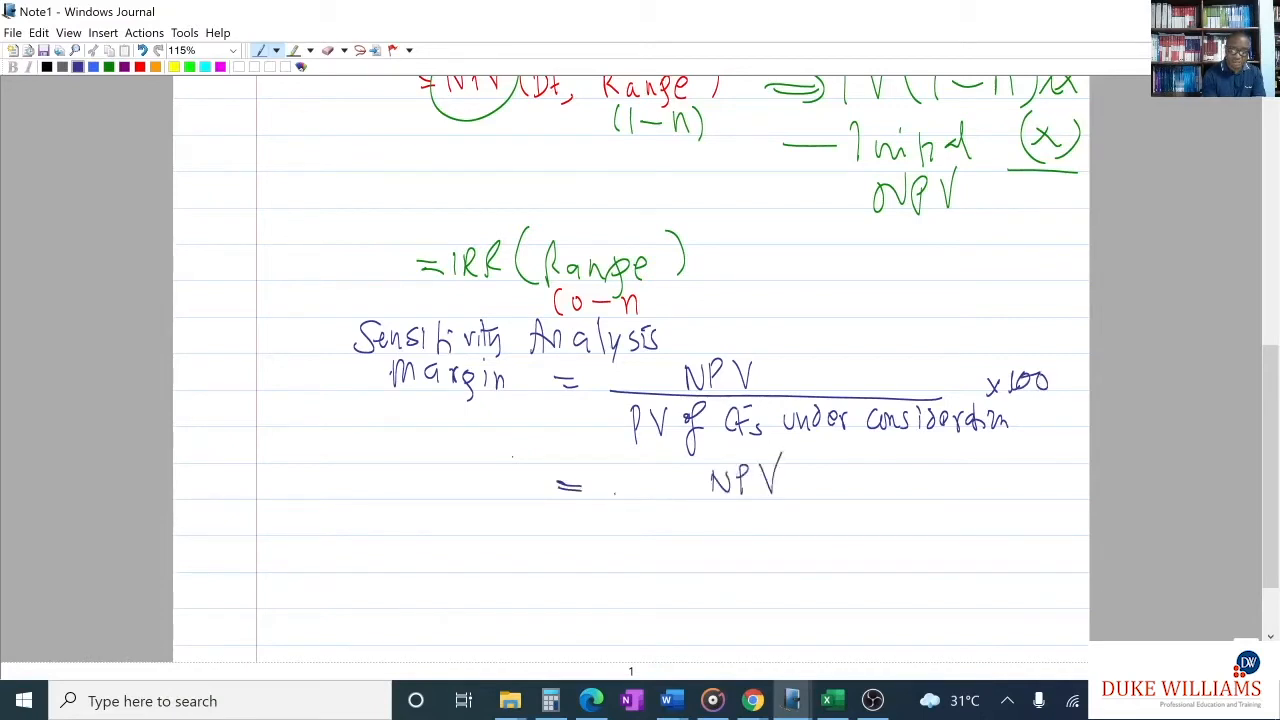
left_click_drag(612, 496, 992, 505)
mouse_move(624, 542)
left_mouse_down()
mouse_move(630, 522)
mouse_move(664, 506)
mouse_move(712, 528)
mouse_move(724, 552)
left_mouse_up()
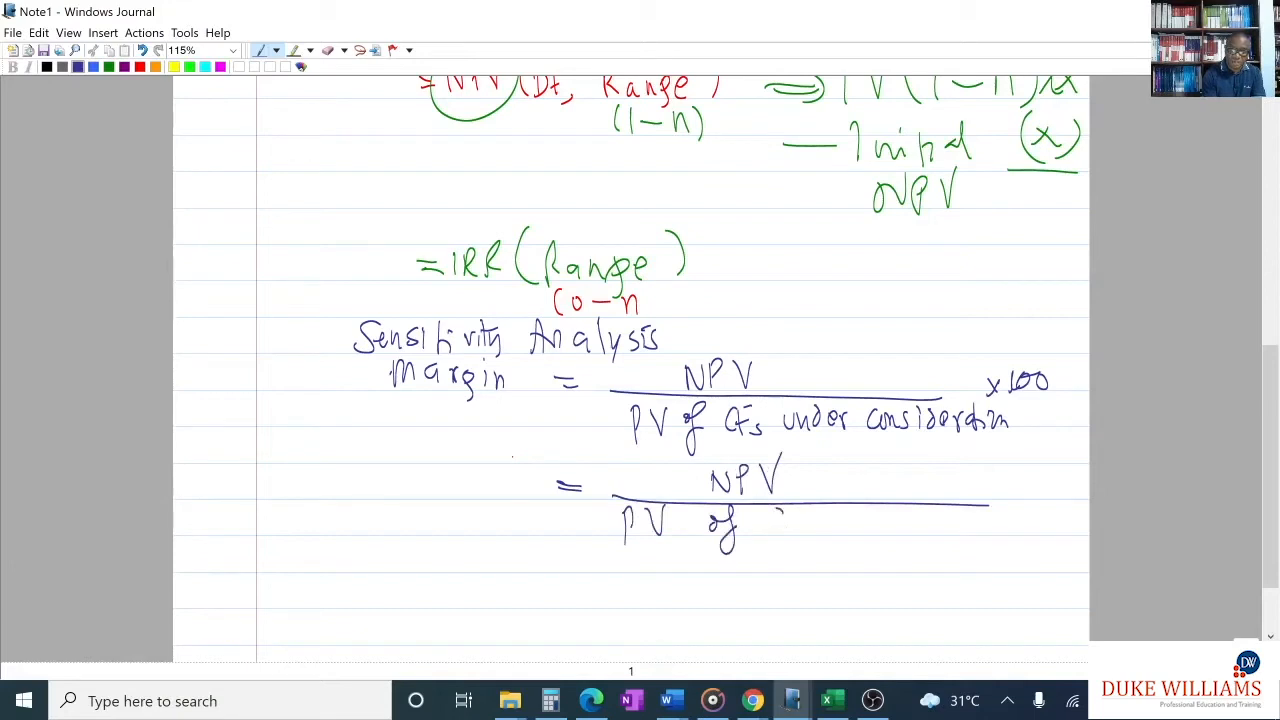
mouse_move(782, 510)
left_mouse_down()
mouse_move(760, 536)
mouse_move(937, 522)
left_mouse_up()
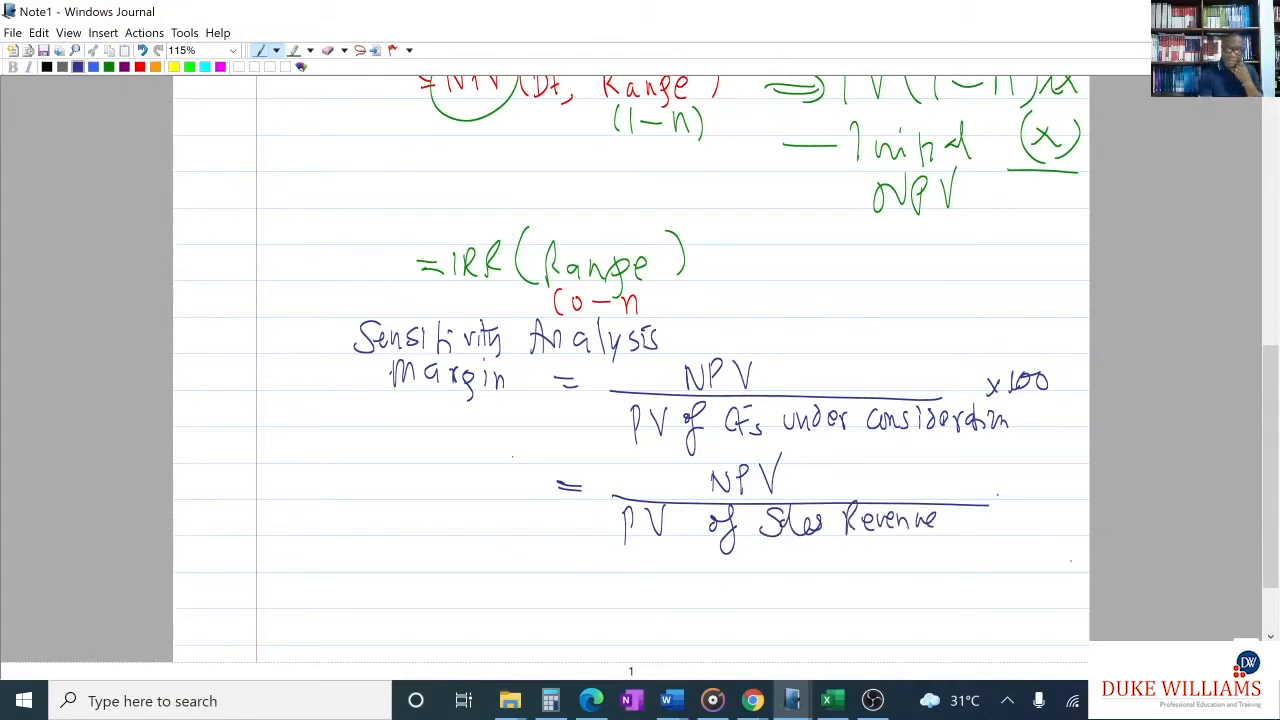
left_click_drag(1002, 486, 996, 504)
mouse_move(991, 487)
left_mouse_down()
mouse_move(1004, 503)
mouse_move(1028, 486)
left_mouse_up()
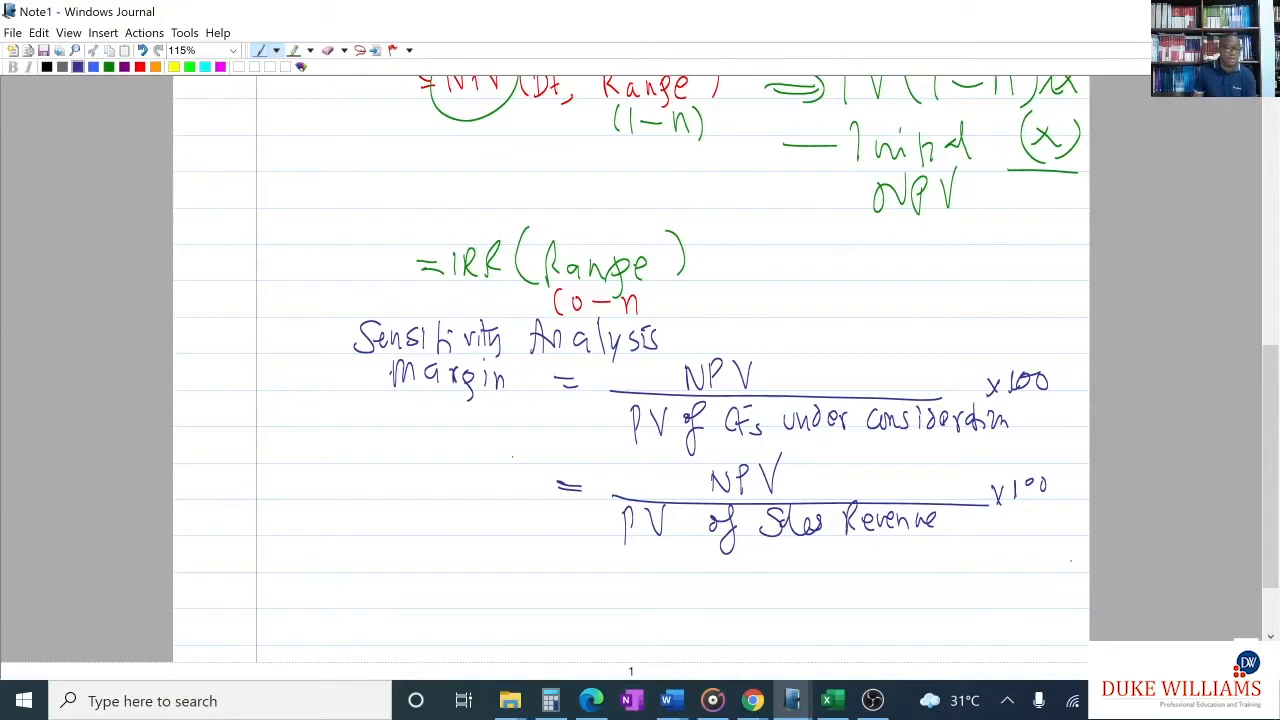
- Add the red note "(Before) or after tax)" beside Sales Revenue in the lower formula's denominator
left_click(140, 66)
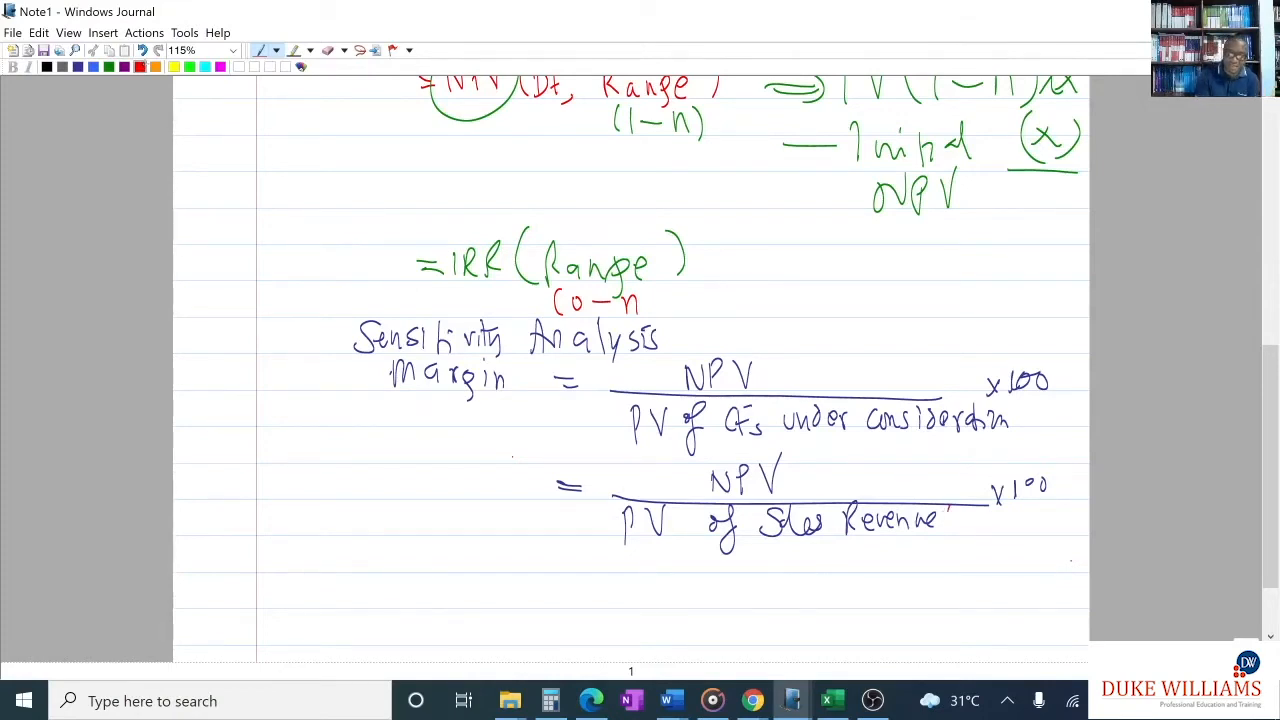
mouse_move(952, 508)
left_mouse_down()
mouse_move(953, 536)
mouse_move(980, 528)
mouse_move(998, 540)
mouse_move(1024, 516)
mouse_move(1034, 530)
mouse_move(1064, 520)
left_mouse_up()
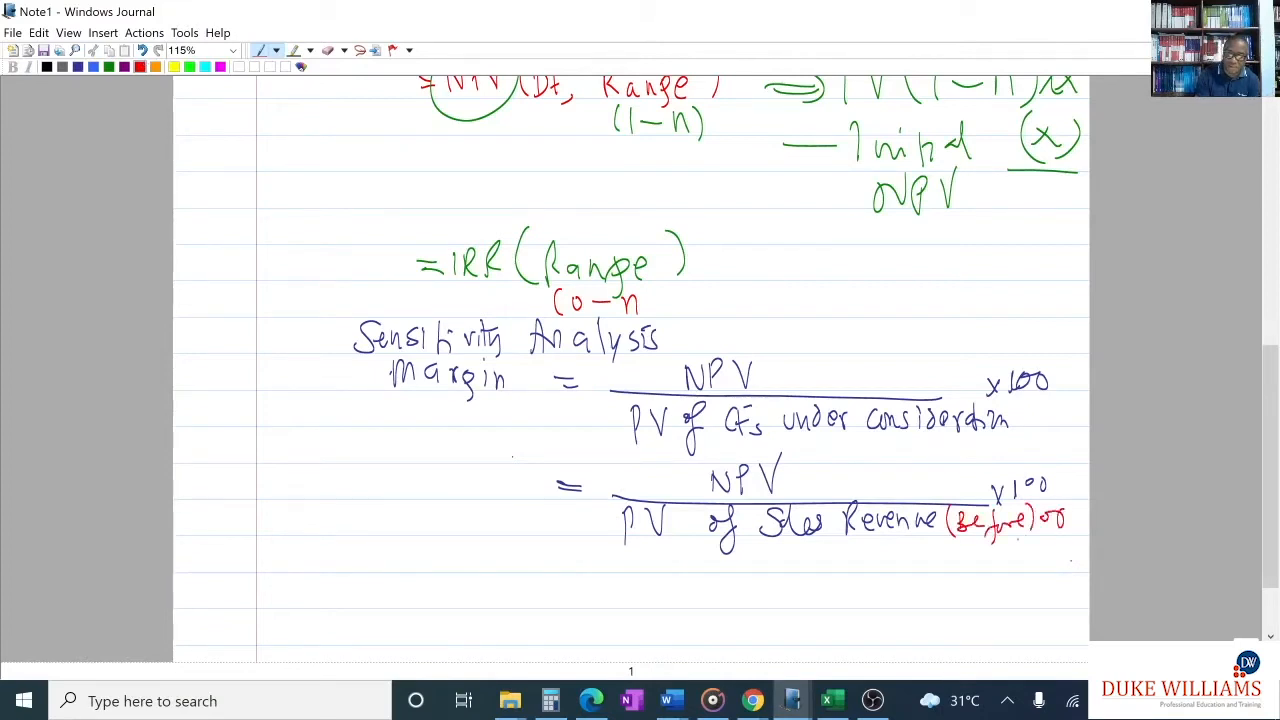
mouse_move(966, 546)
left_mouse_down()
mouse_move(978, 562)
mouse_move(1014, 562)
mouse_move(1004, 544)
left_mouse_up()
mouse_move(1024, 538)
left_mouse_down()
mouse_move(1030, 570)
mouse_move(1056, 564)
left_mouse_up()
left_click_drag(1068, 536, 1076, 572)
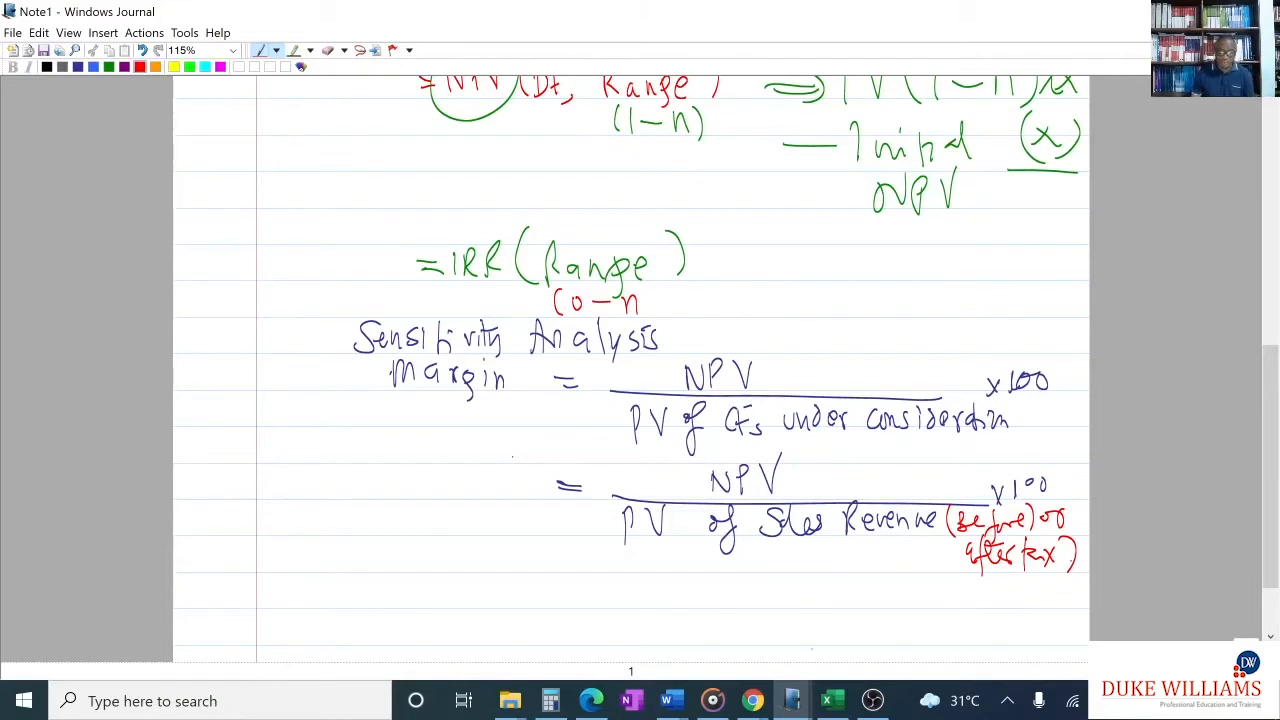
- Return to Excel and the exercise PDF, and enter the part label (b) in E17 beside the IRR label
left_click(832, 703)
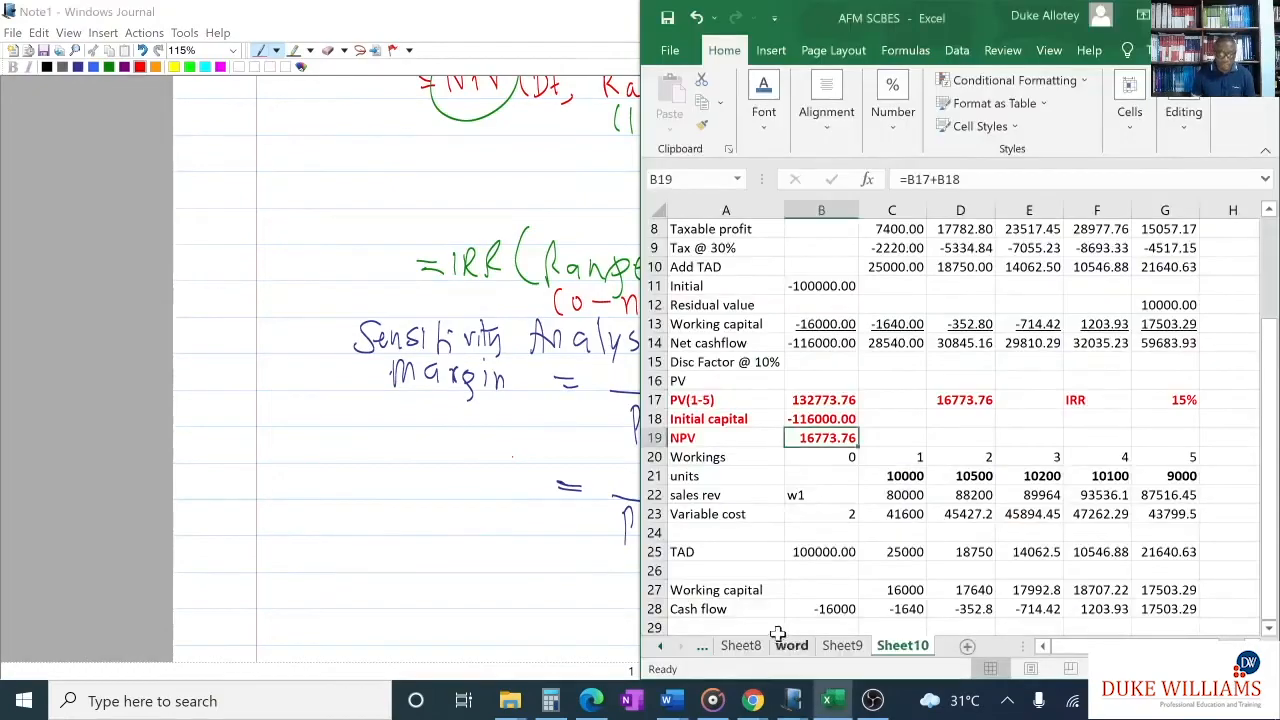
left_click(592, 701)
scroll(895, 541, "down", 3)
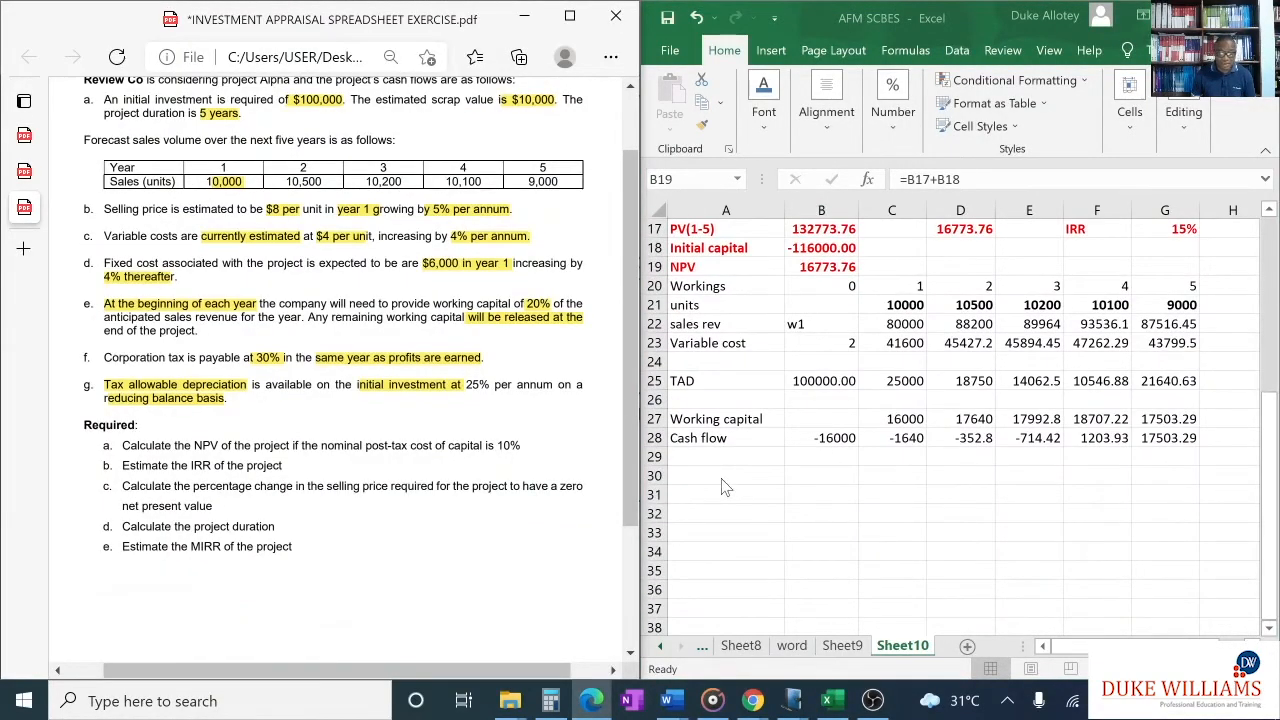
scroll(726, 487, "up", 2)
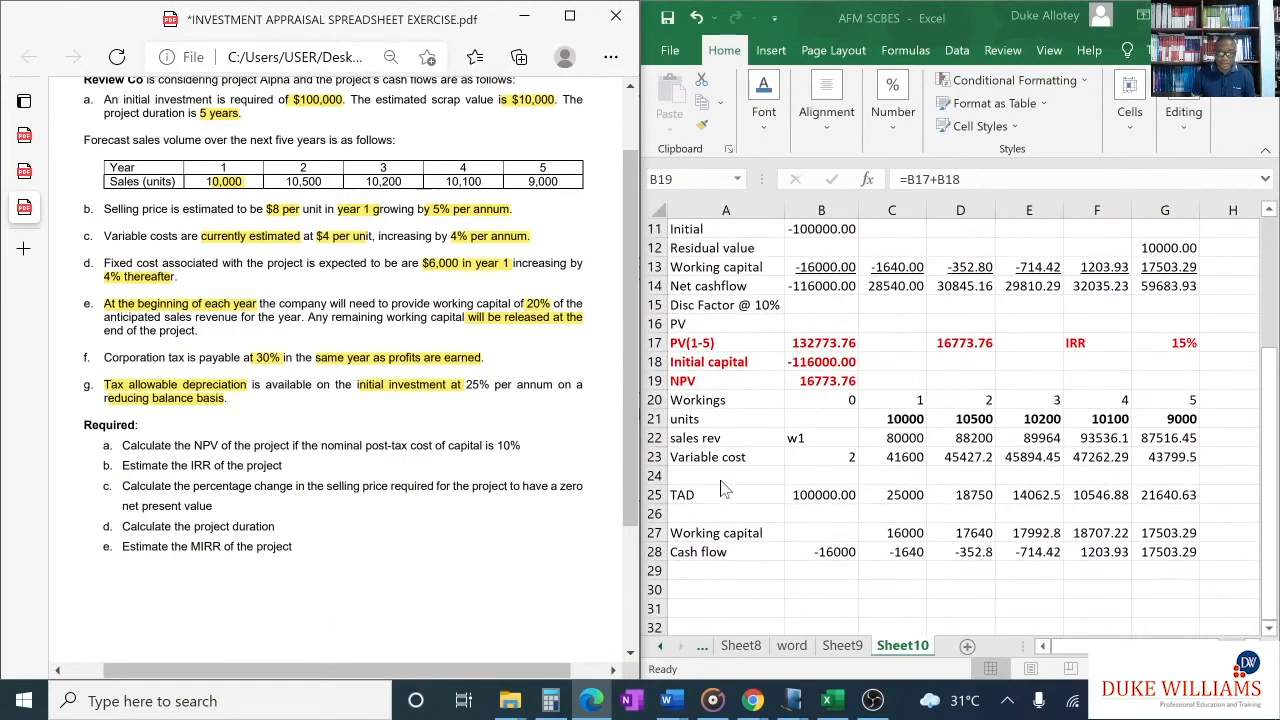
left_click(1033, 342)
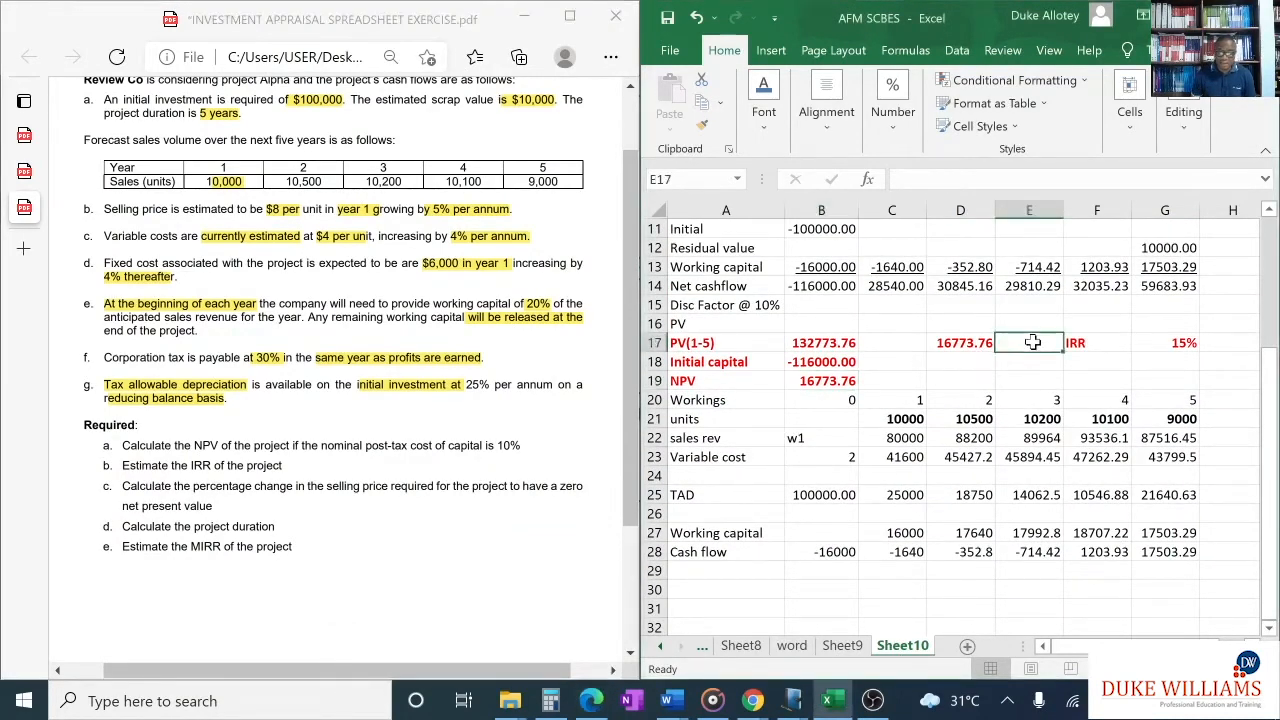
scroll(972, 388, "down", 1)
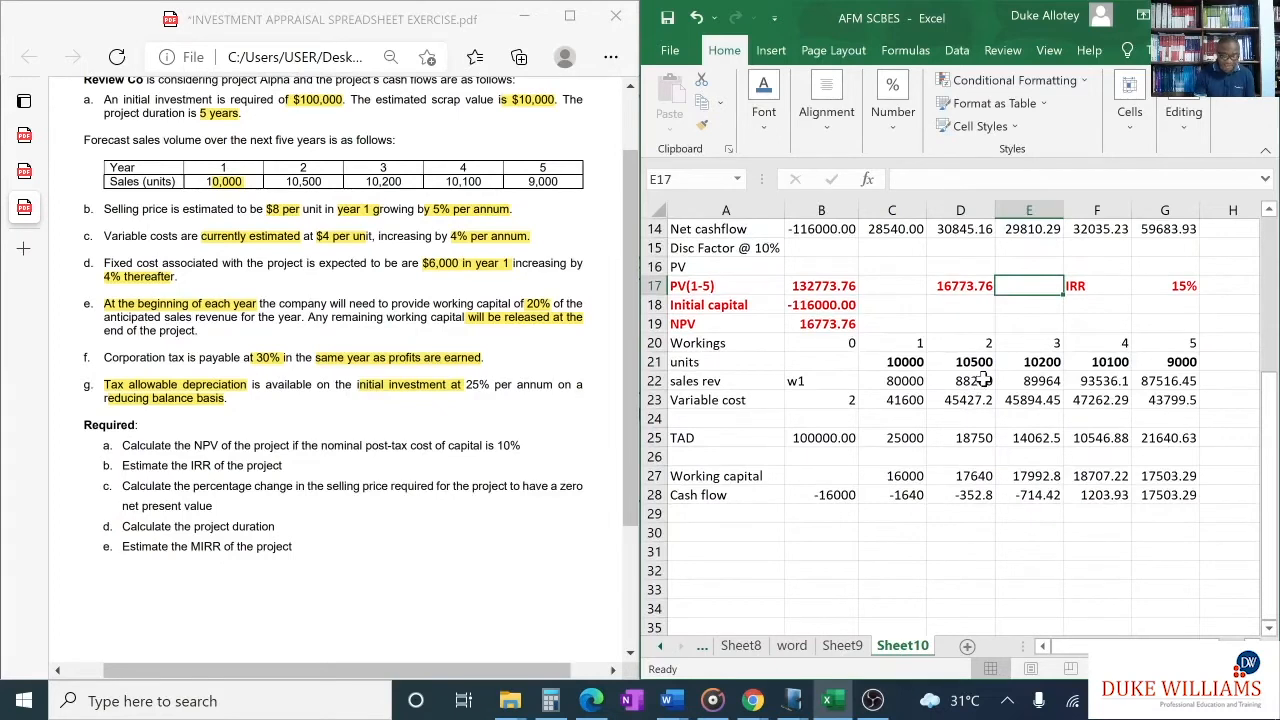
type("(b")
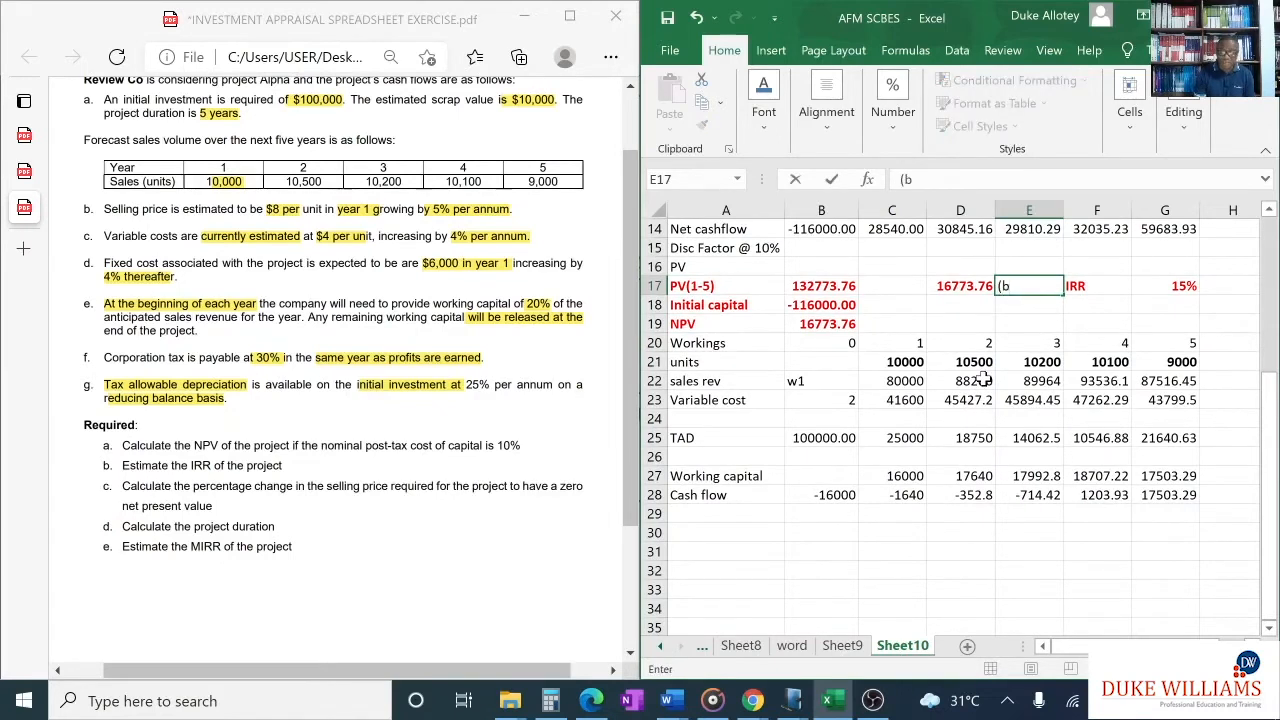
type(")")
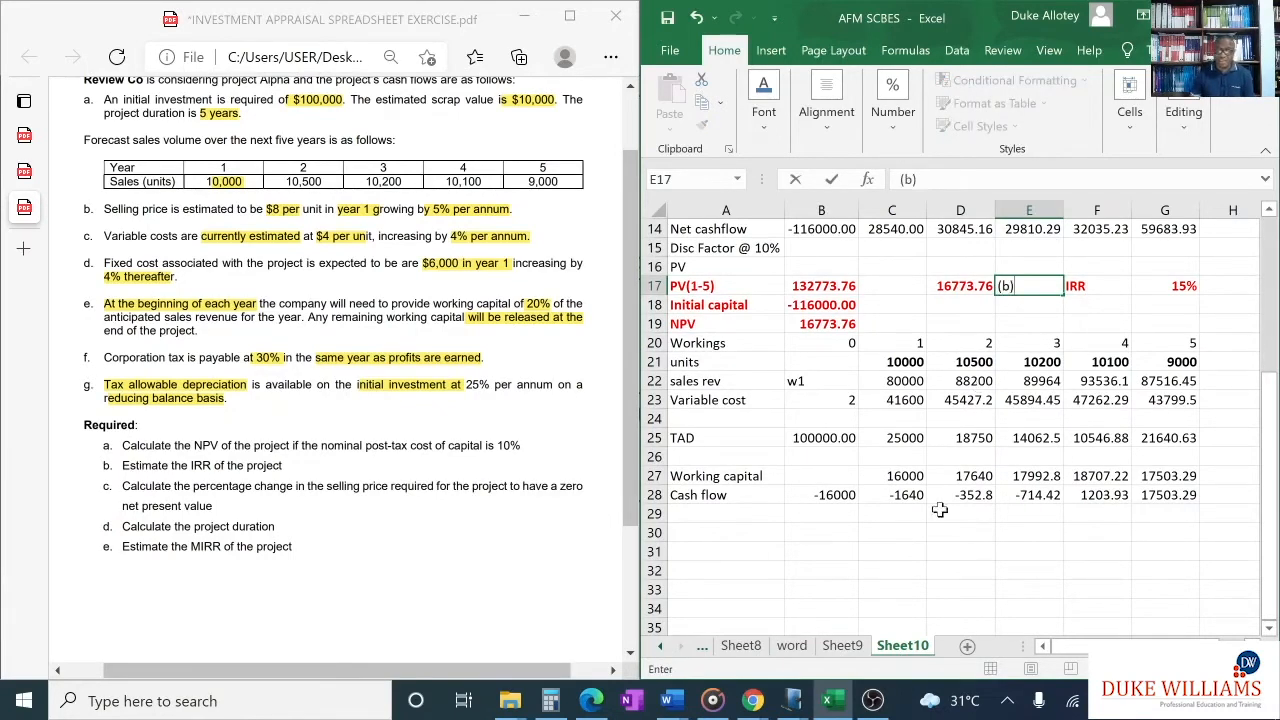
left_click(920, 533)
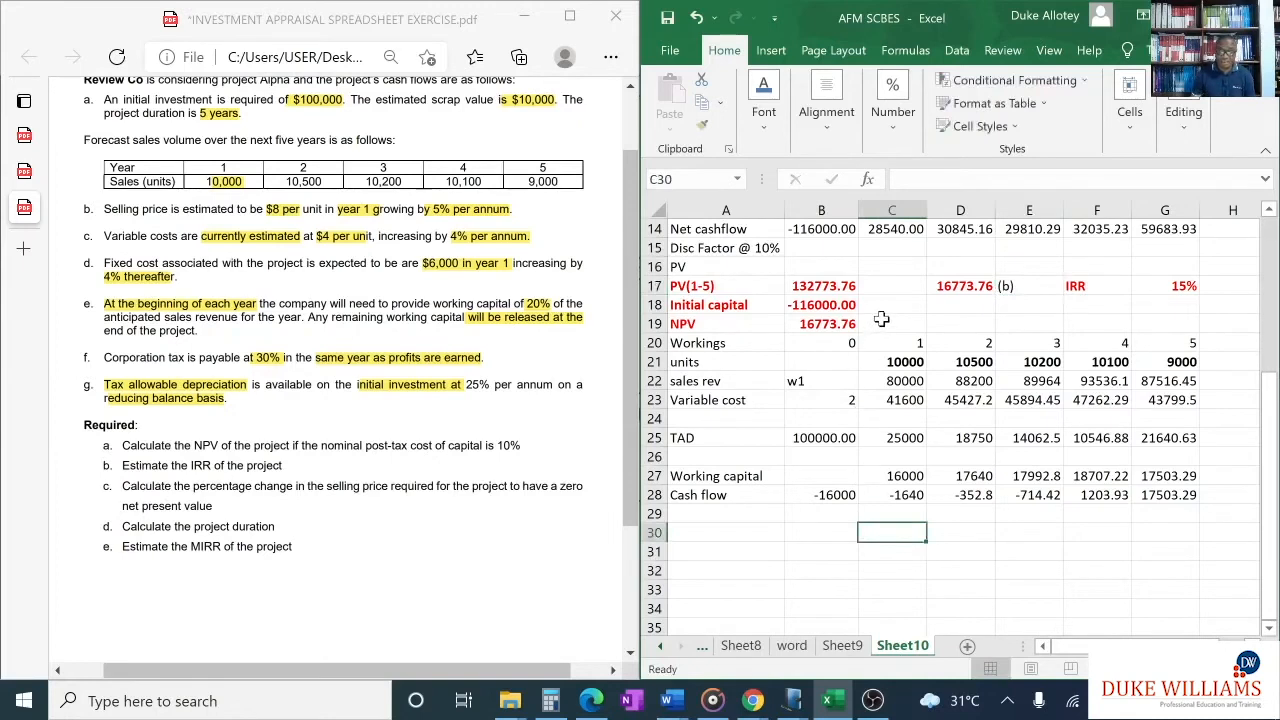
- Enter the part label (c) in A30 below the workings, replacing the auto-corrected copyright symbol with plain text
left_click(725, 530)
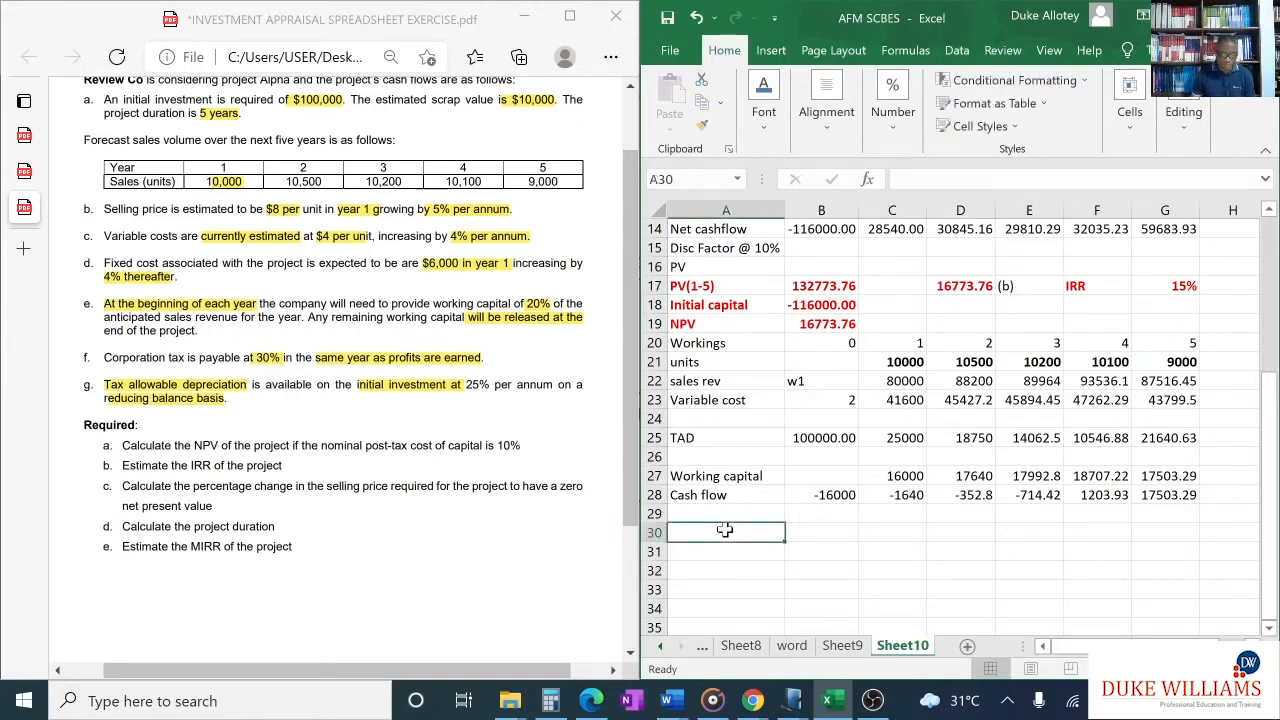
type("(")
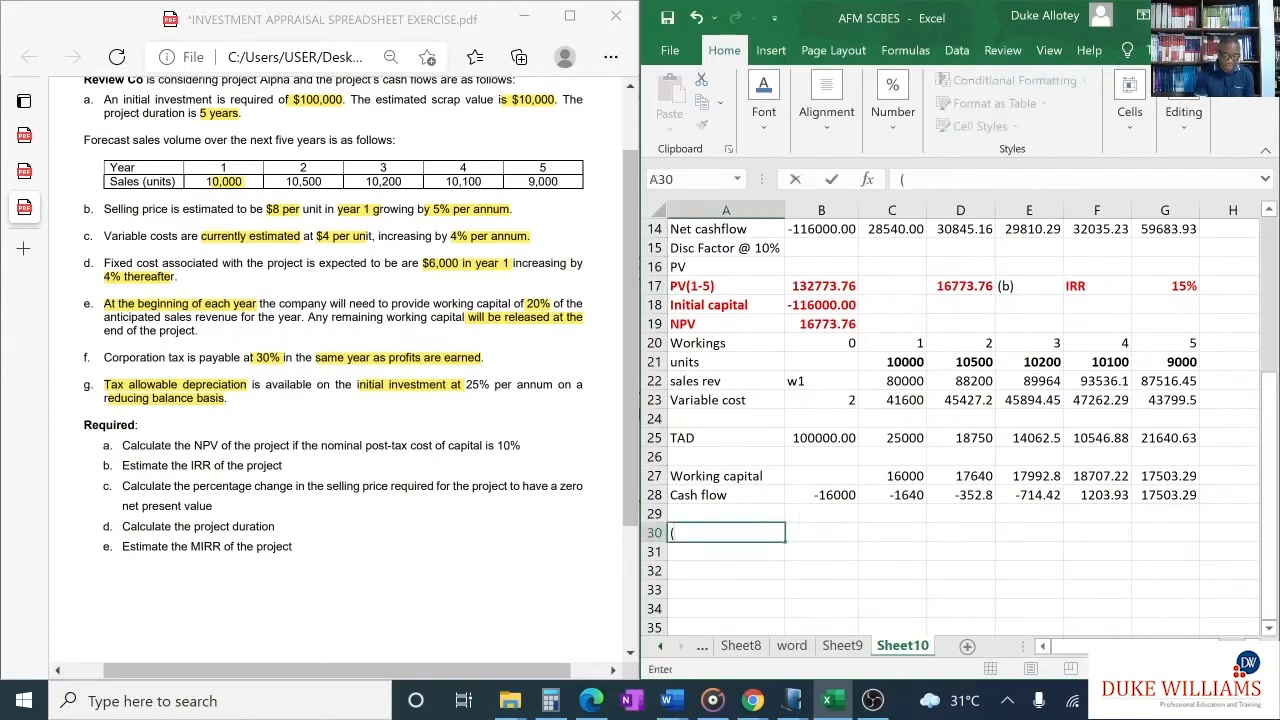
type("c)")
left_click(885, 538)
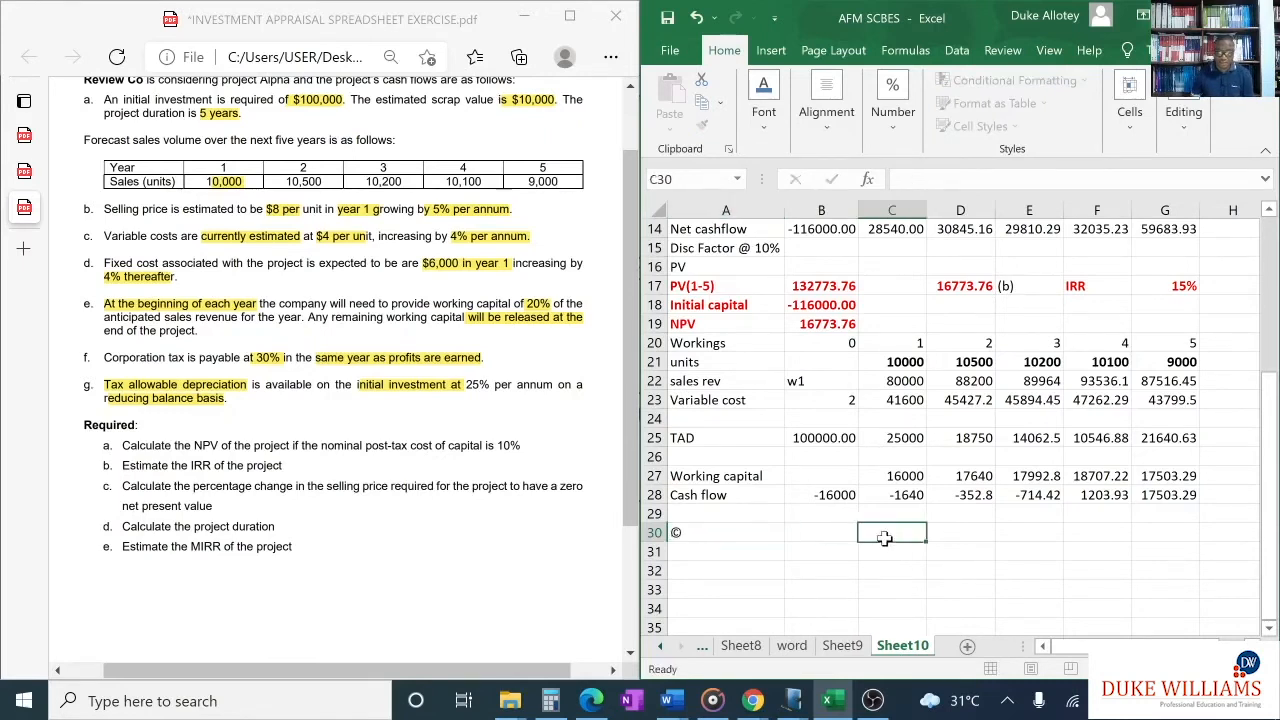
left_click(710, 532)
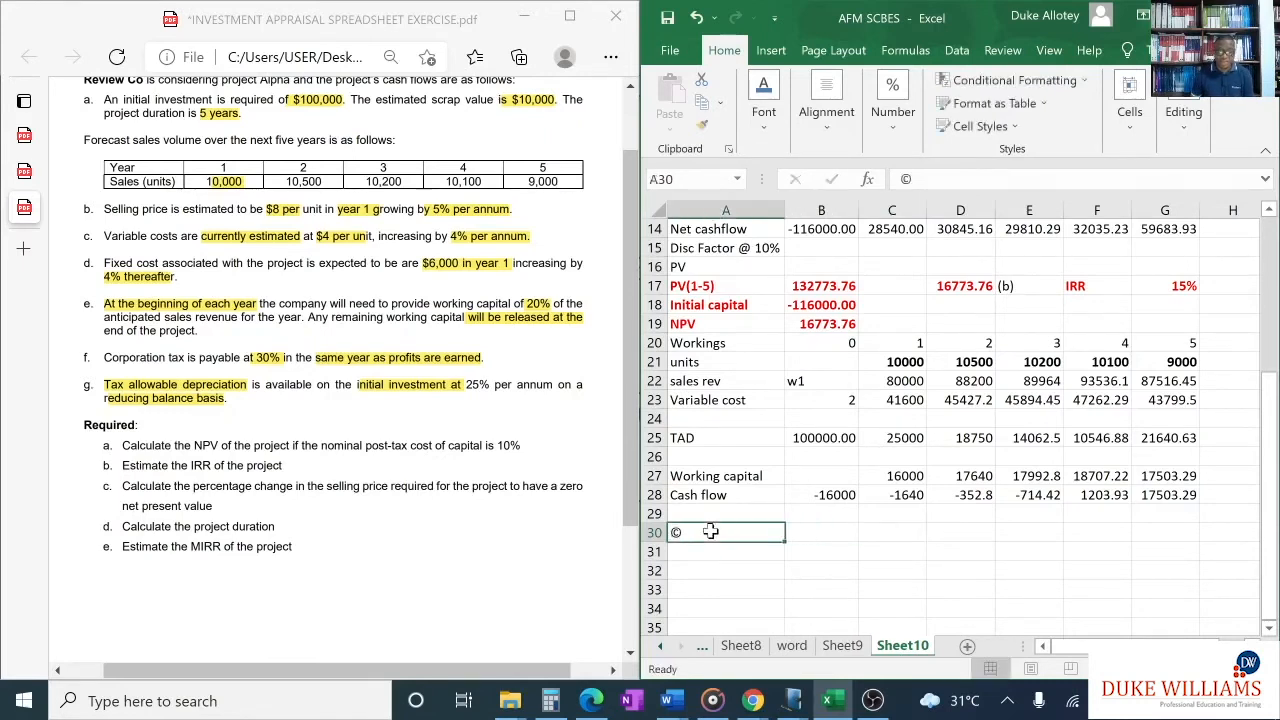
key("F2")
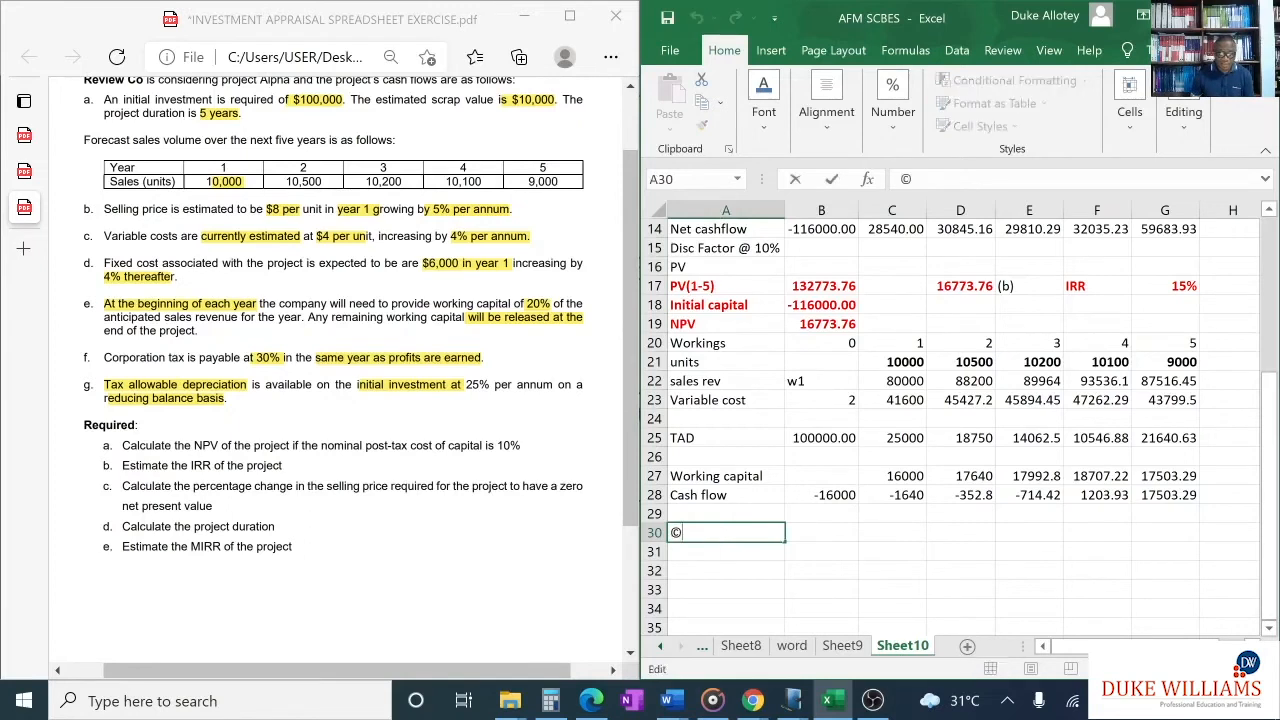
key("BackSpace")
type("(")
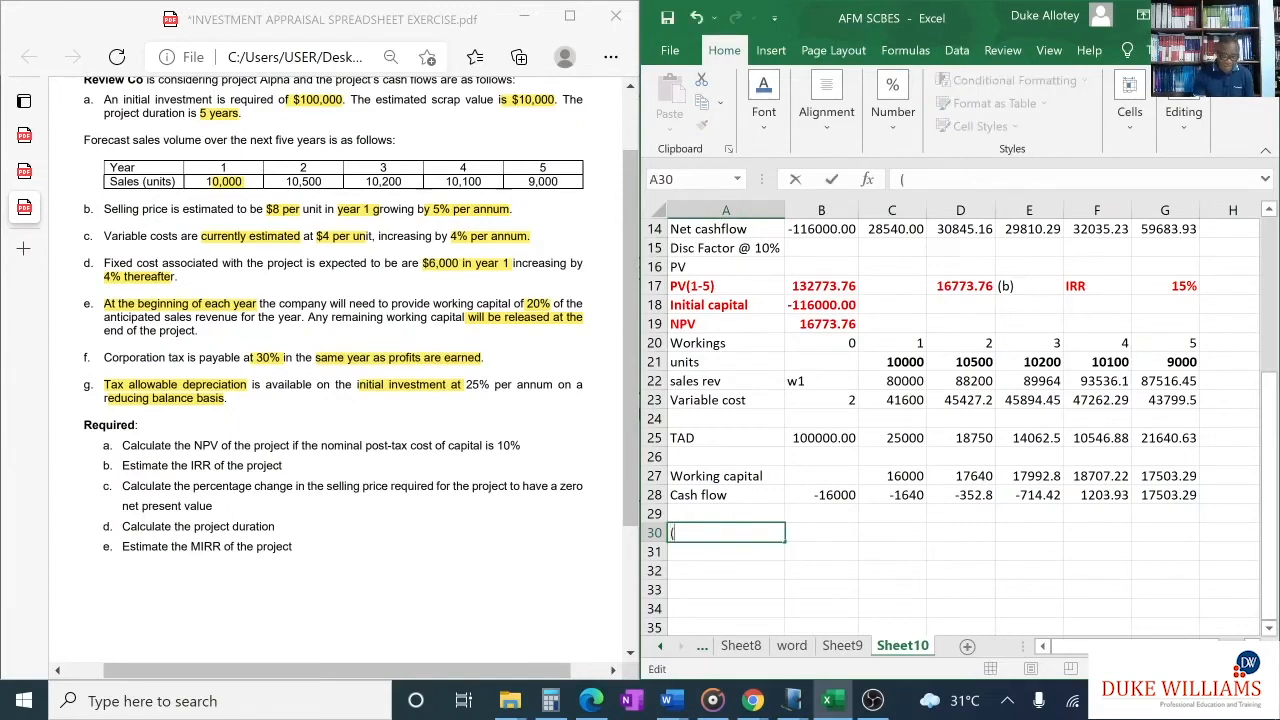
type("c)")
left_click(826, 534)
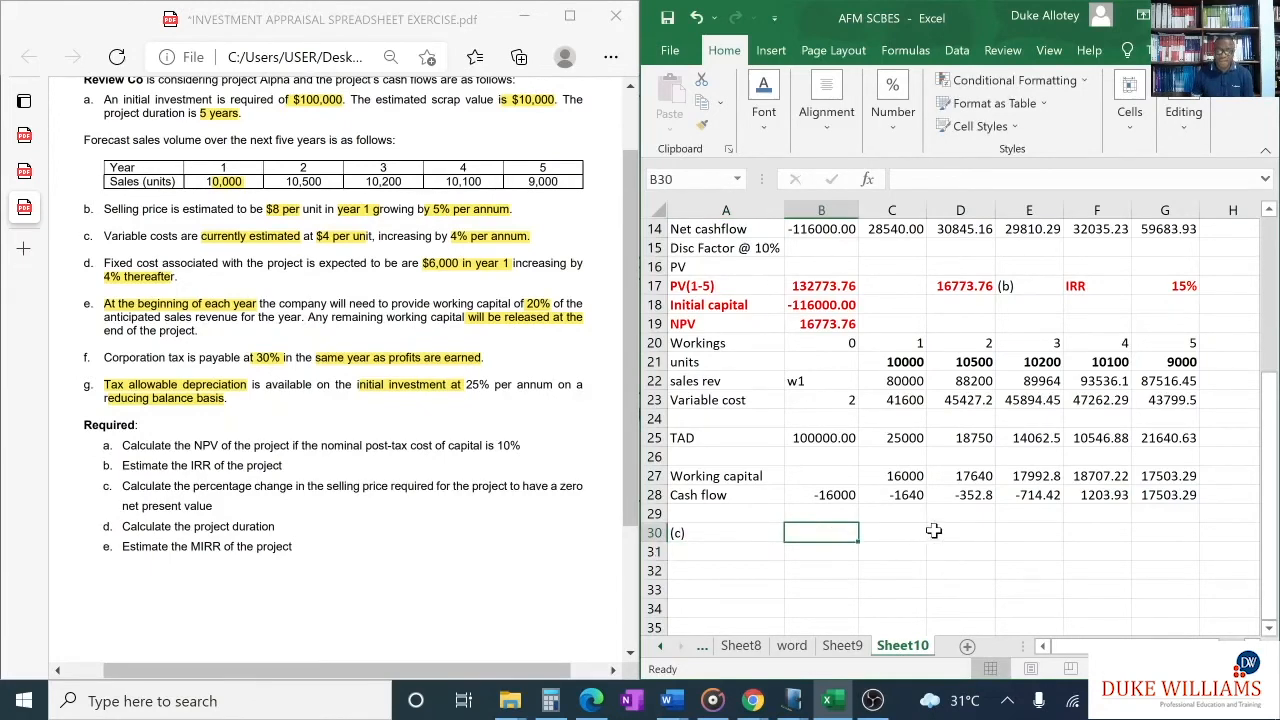
- Examine the NPV in B19 and the sales revenue figures in C4:G4 needed for the selling price sensitivity
left_click(825, 324)
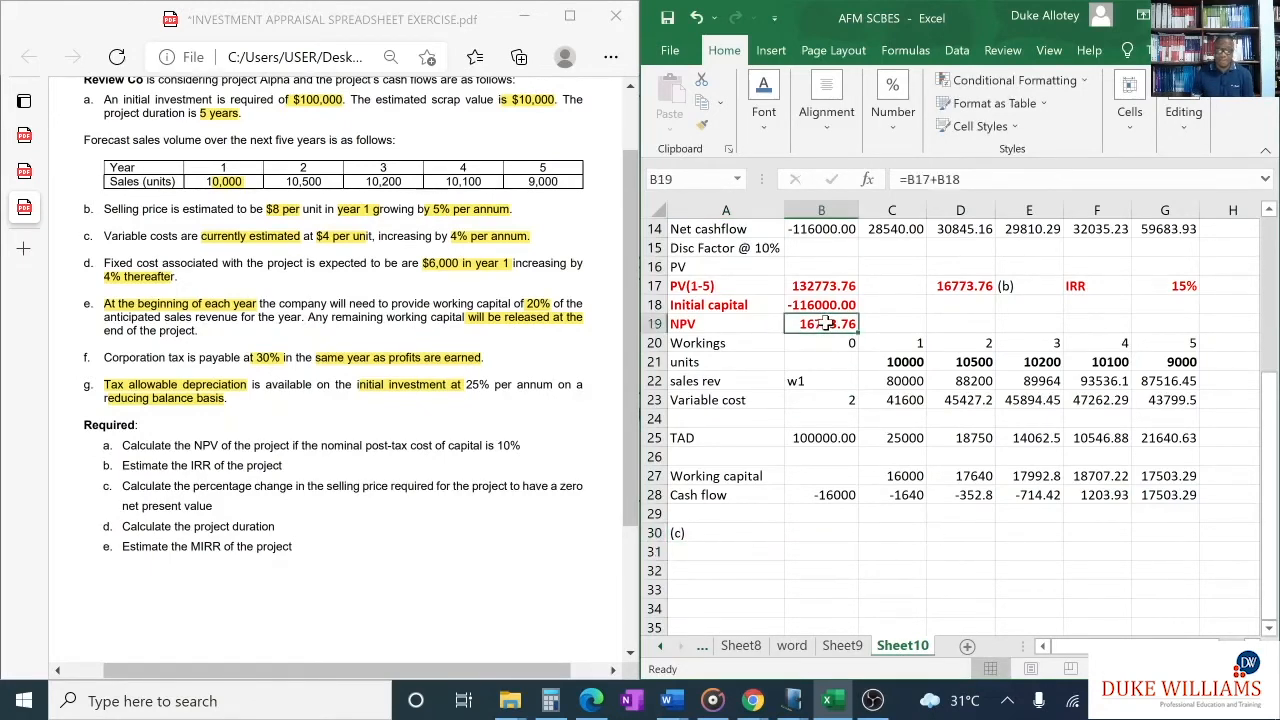
scroll(985, 494, "up", 5)
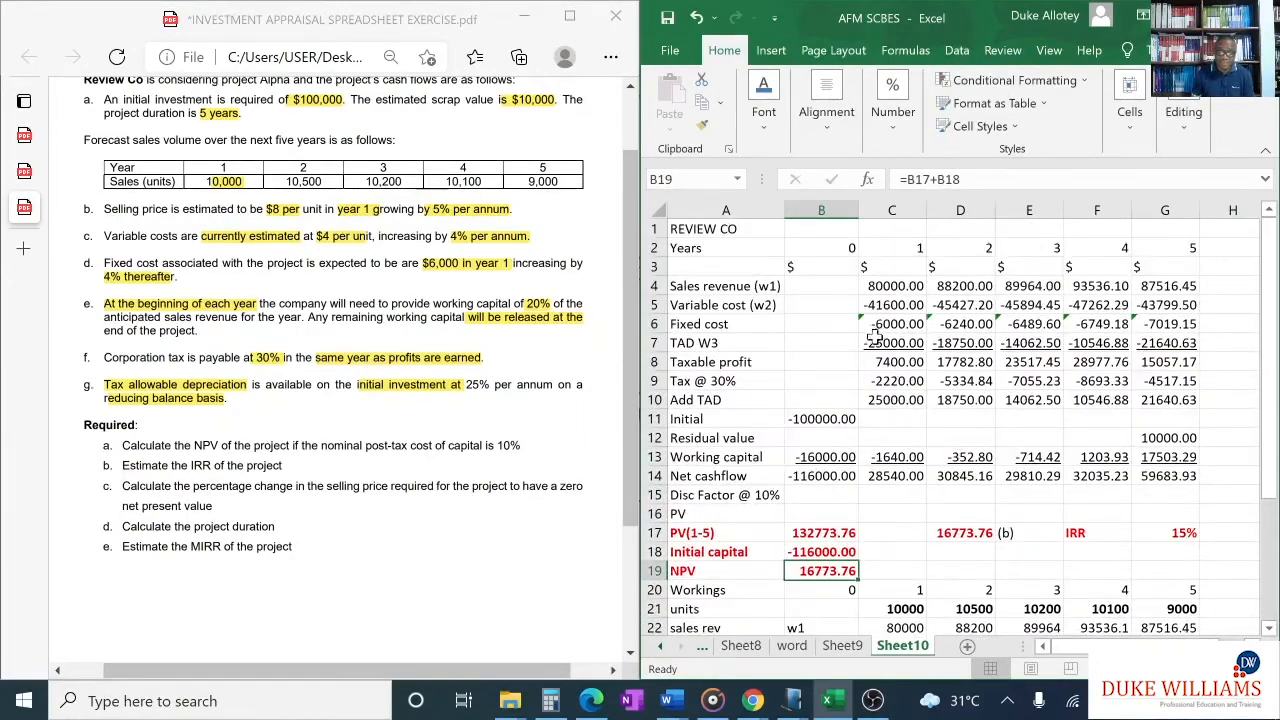
left_click_drag(900, 286, 1158, 287)
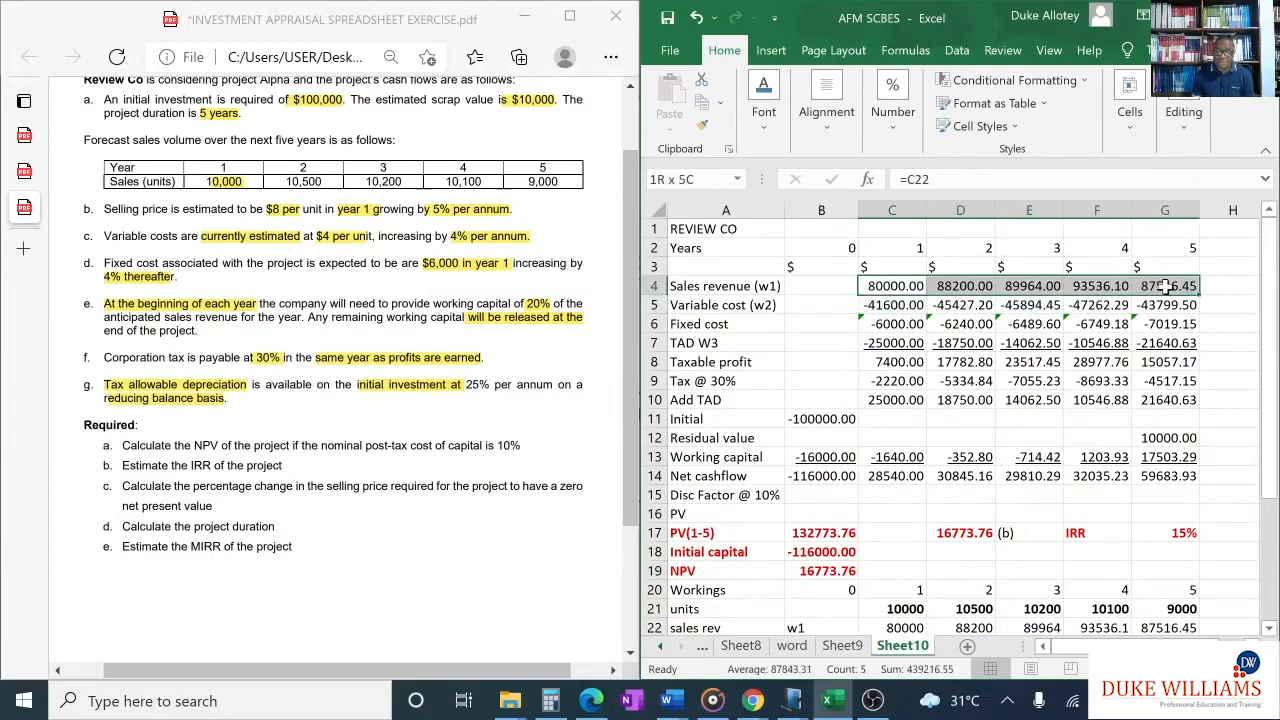
left_click_drag(1166, 286, 1166, 286)
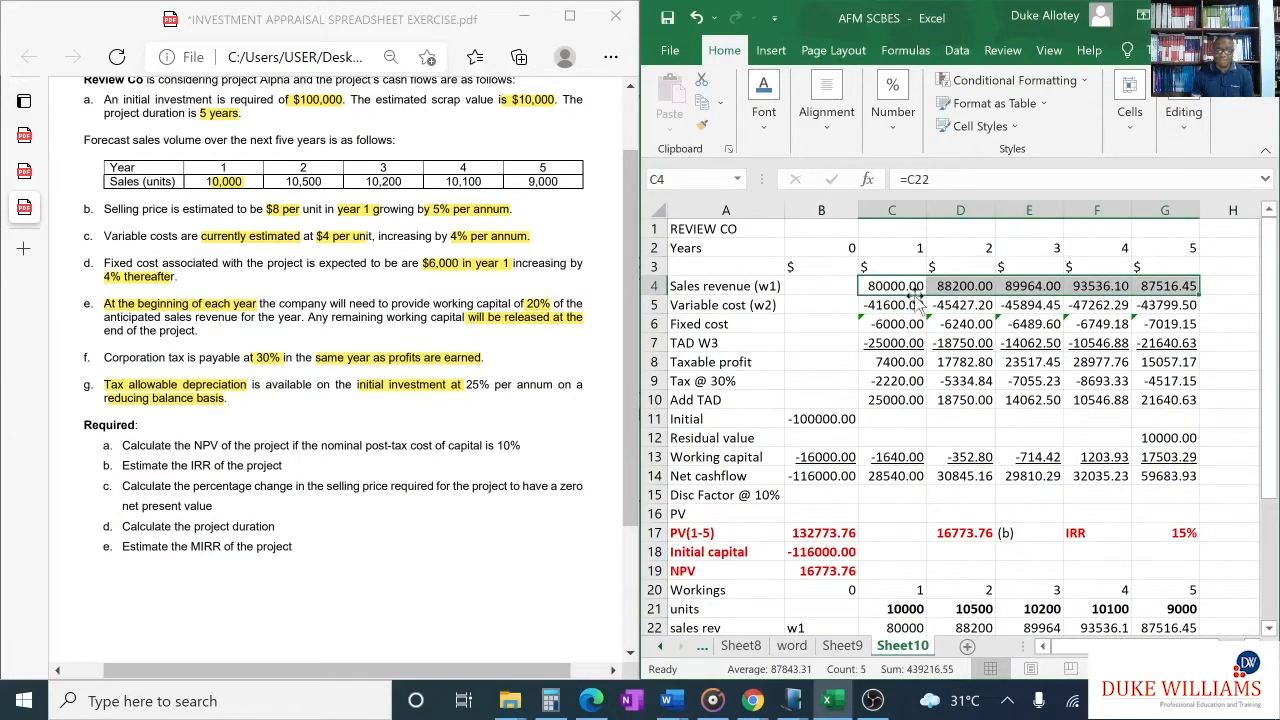
scroll(857, 381, "down", 2)
scroll(857, 381, "down", 1)
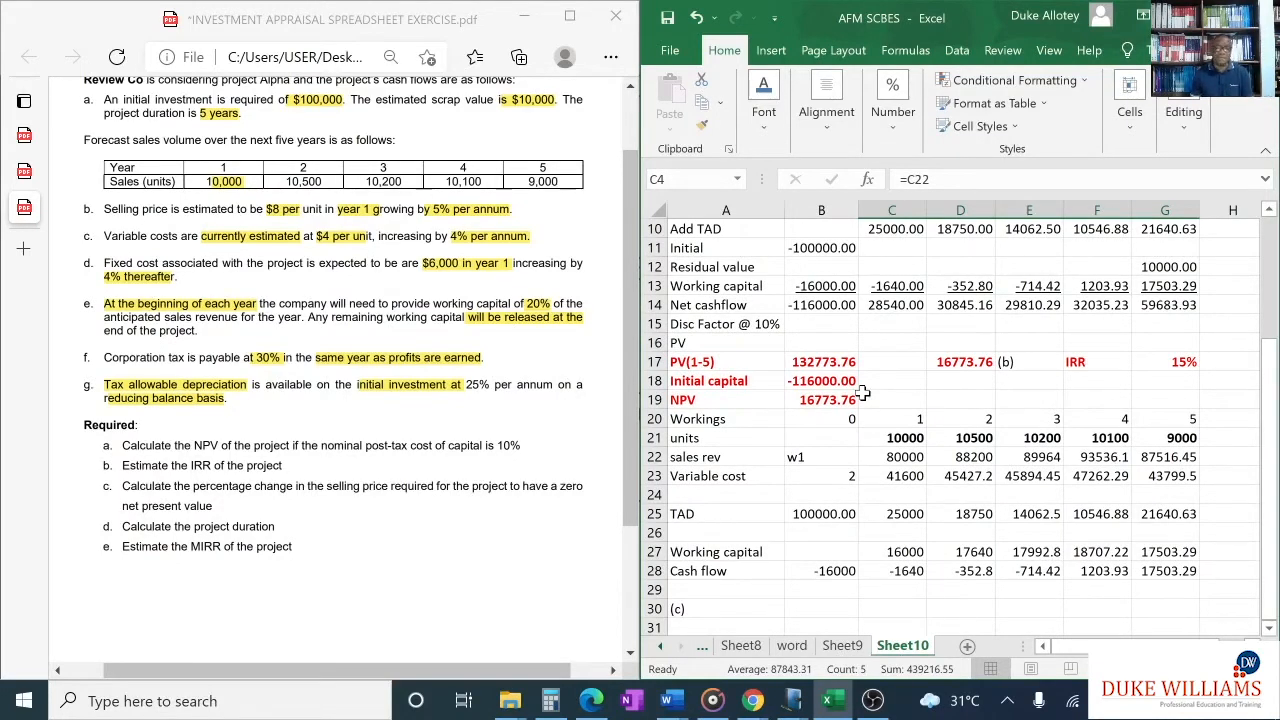
scroll(852, 414, "down", 2)
scroll(868, 469, "down", 1)
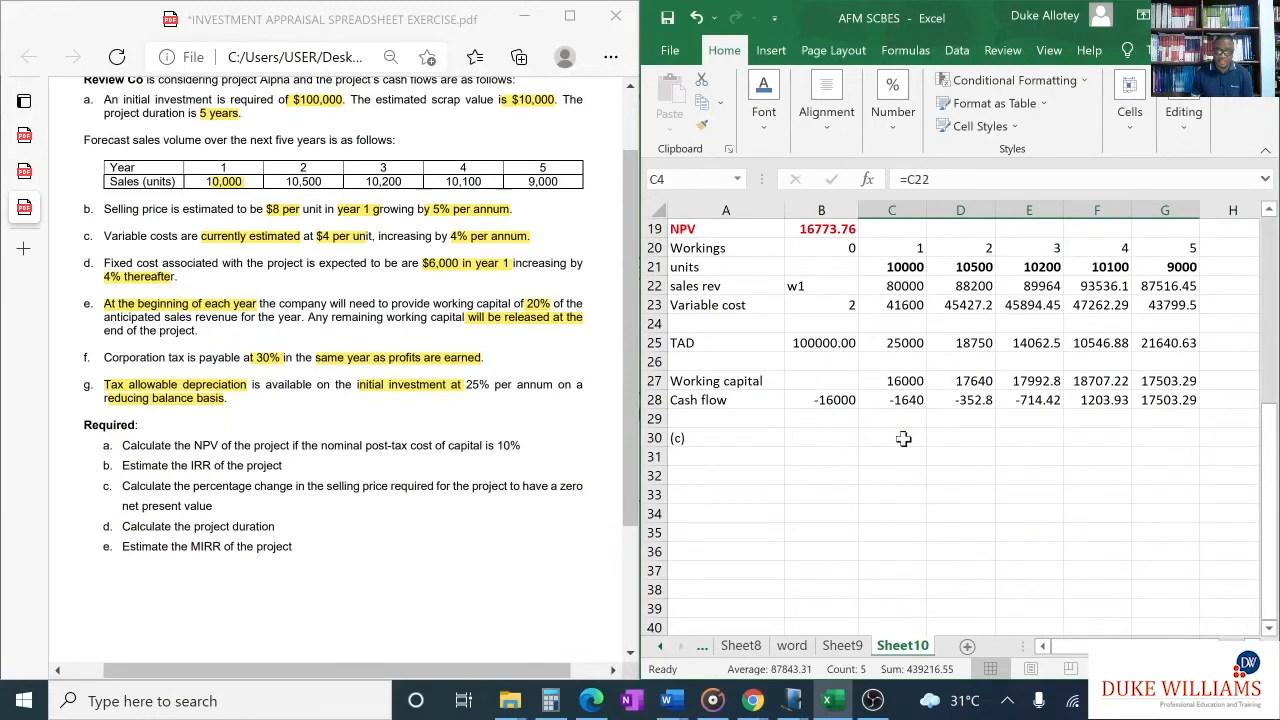
left_click(826, 438)
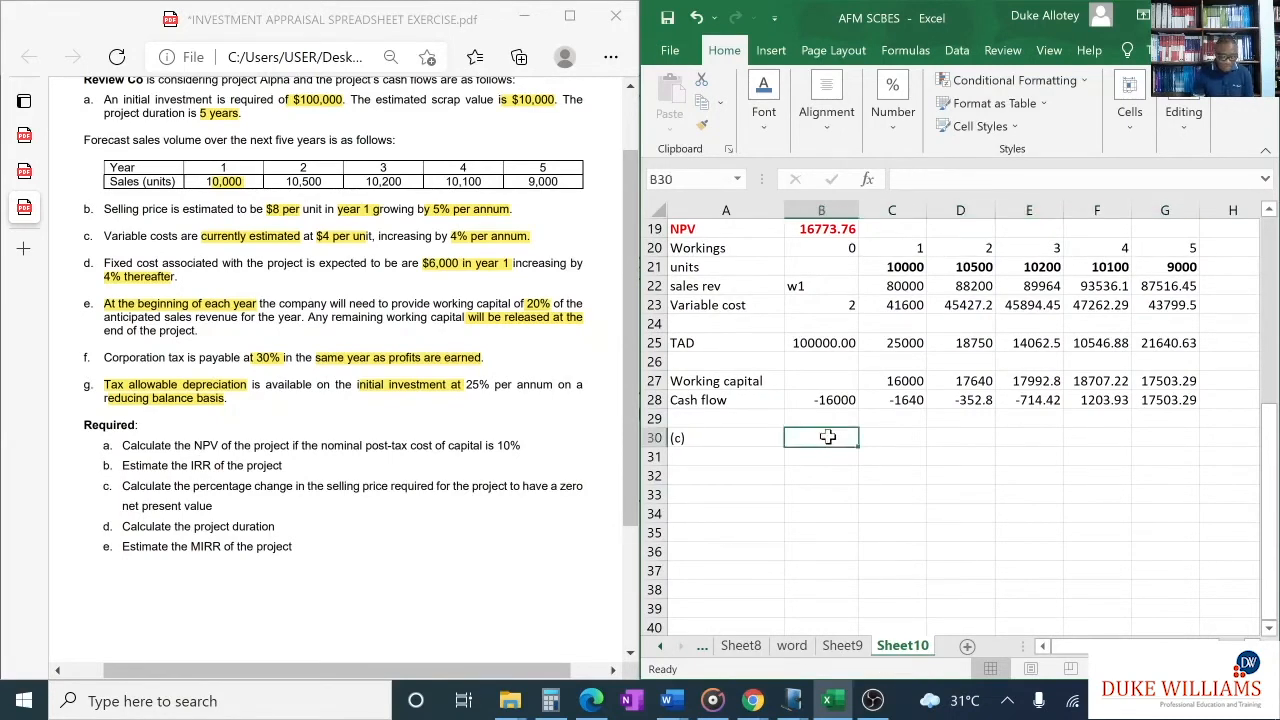
type("Margin")
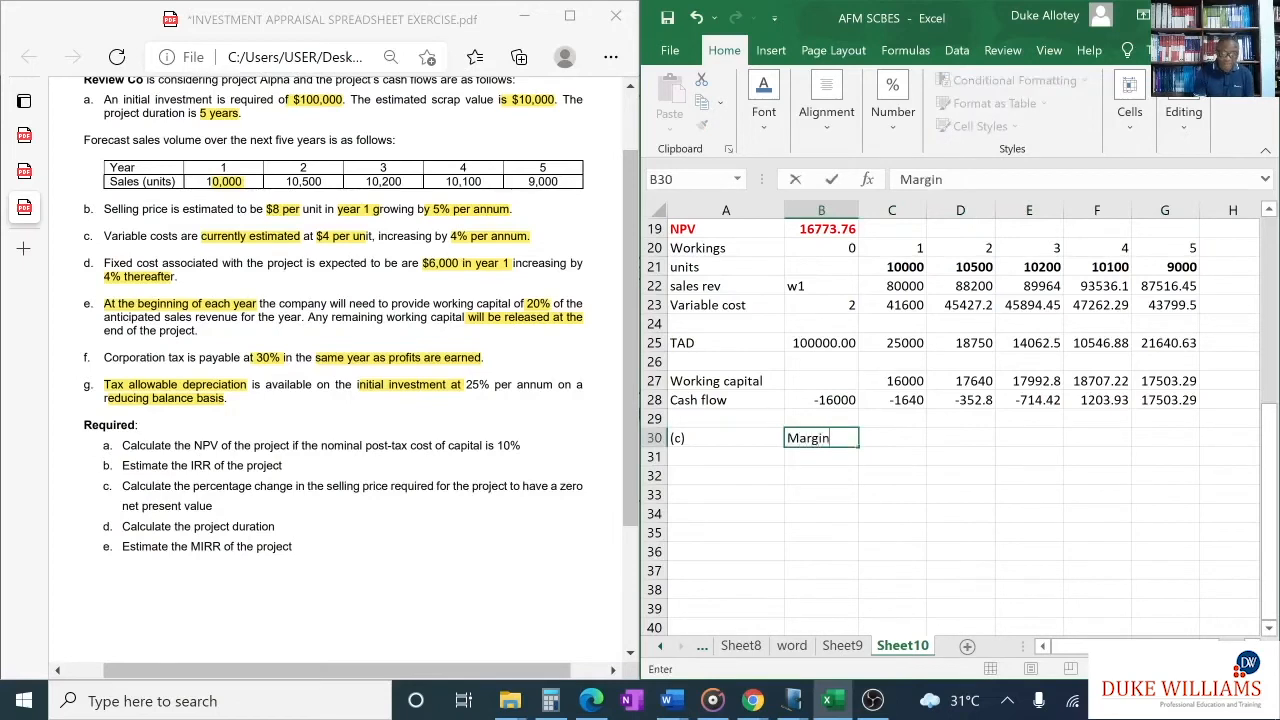
left_click(949, 437)
type("=")
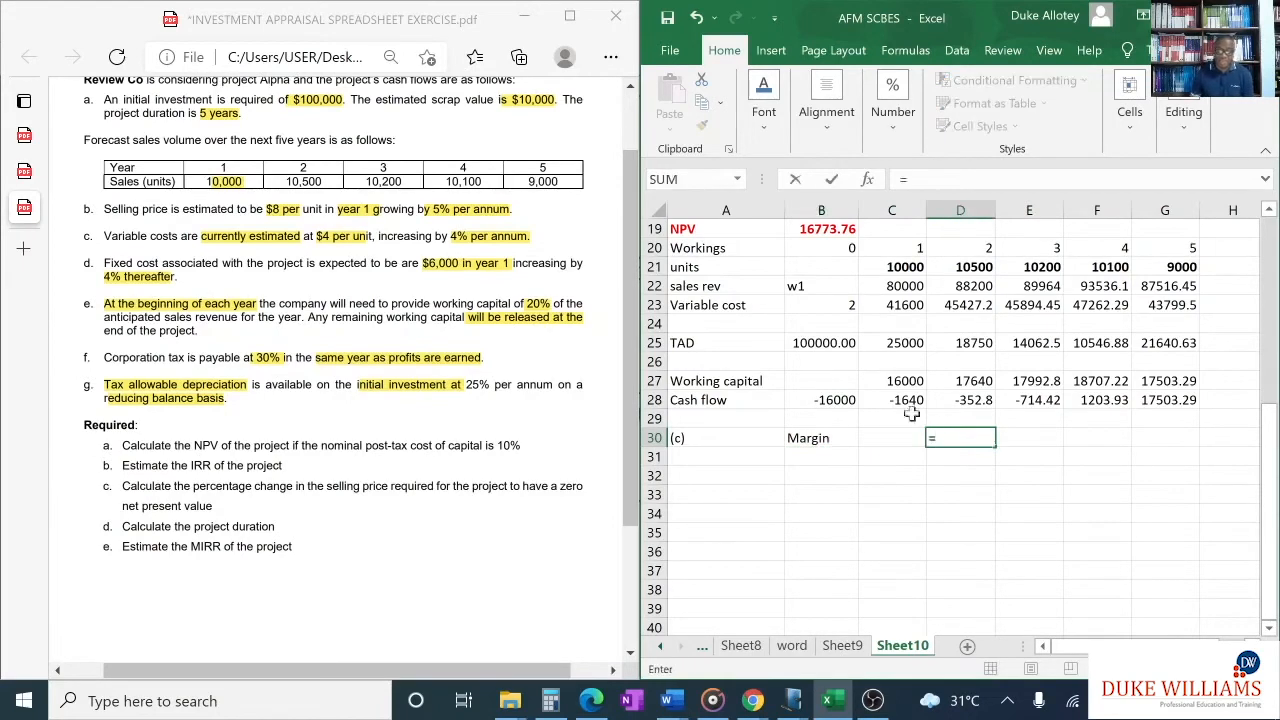
scroll(880, 355, "up", 1)
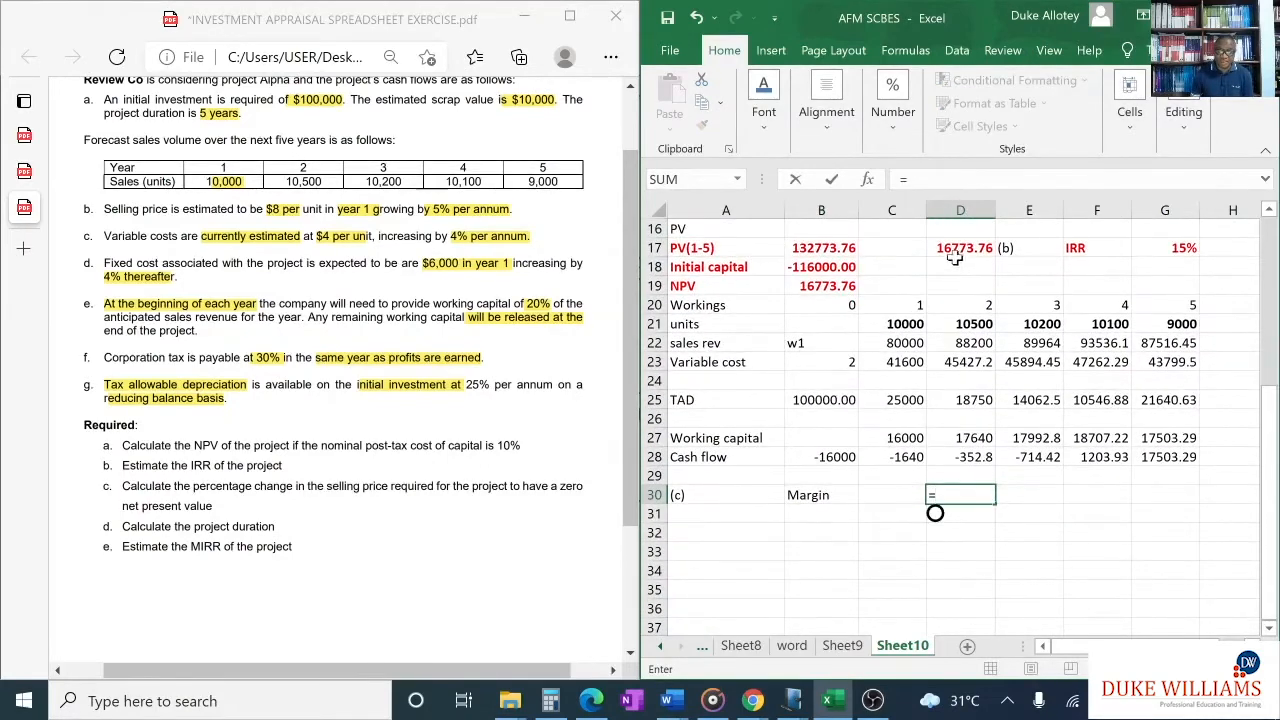
left_click(838, 288)
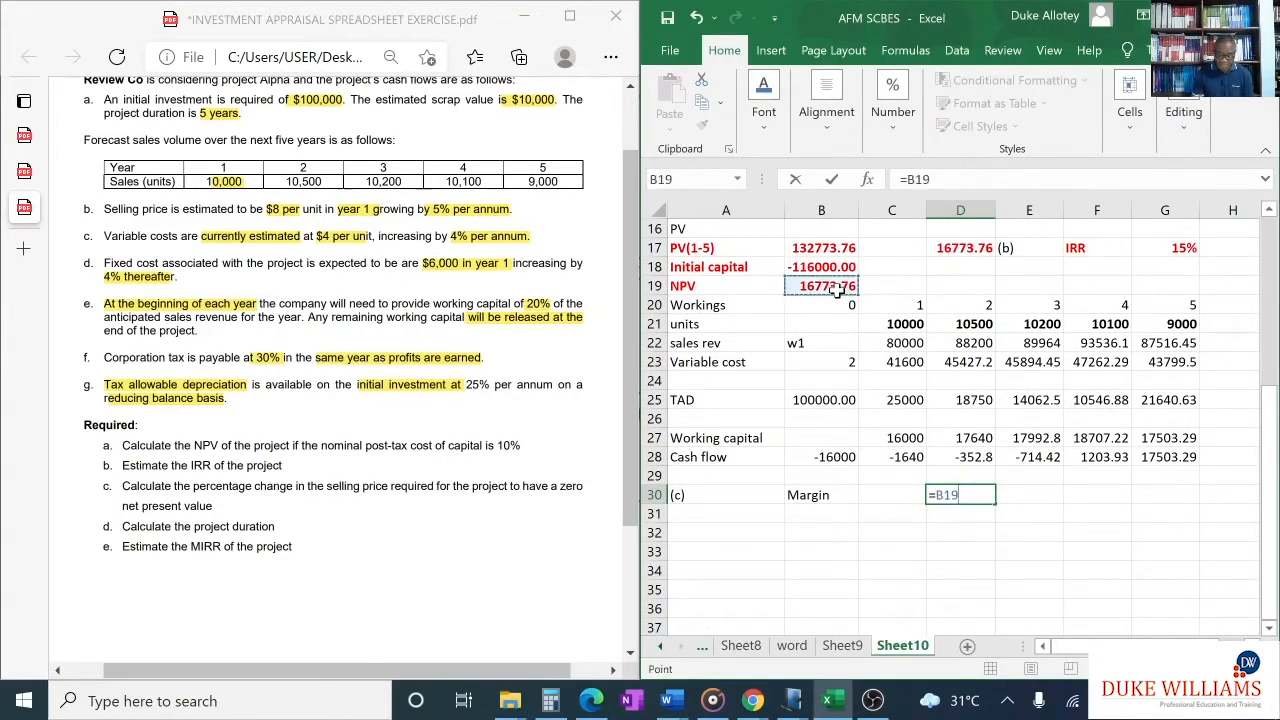
type("/")
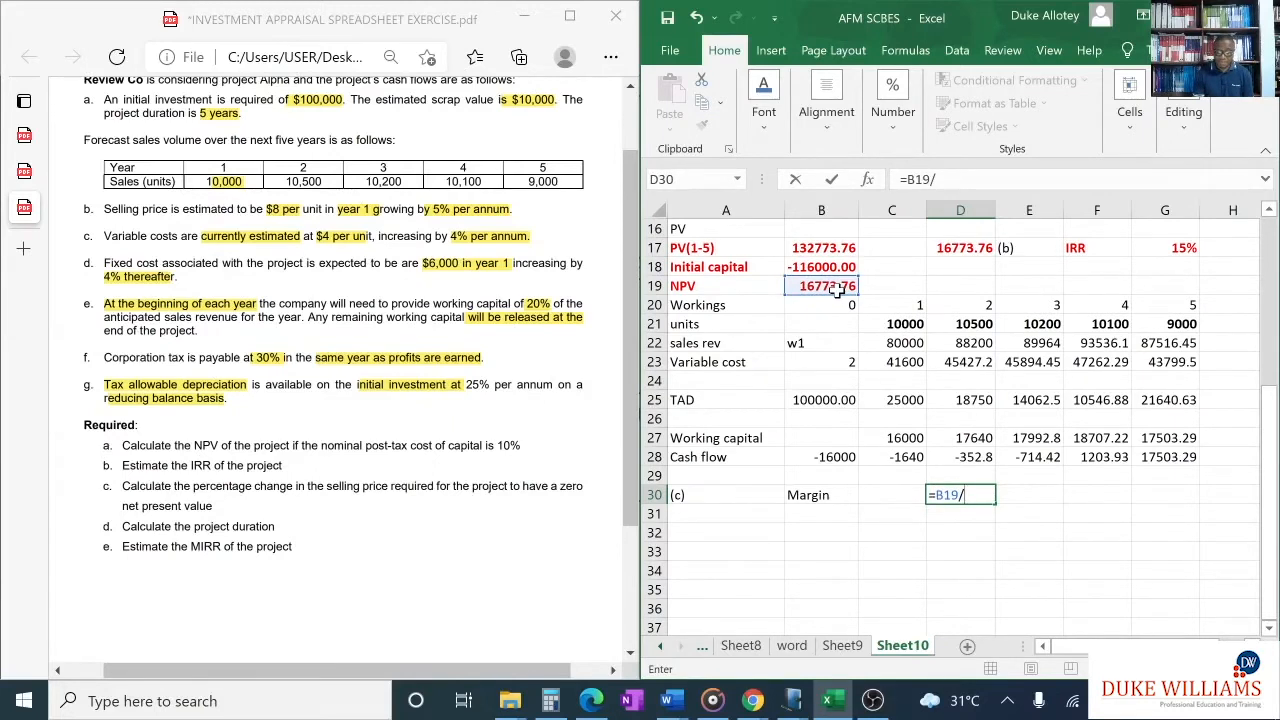
key("BackSpace")
key("BackSpace")
key("BackSpace")
key("BackSpace")
key("BackSpace")
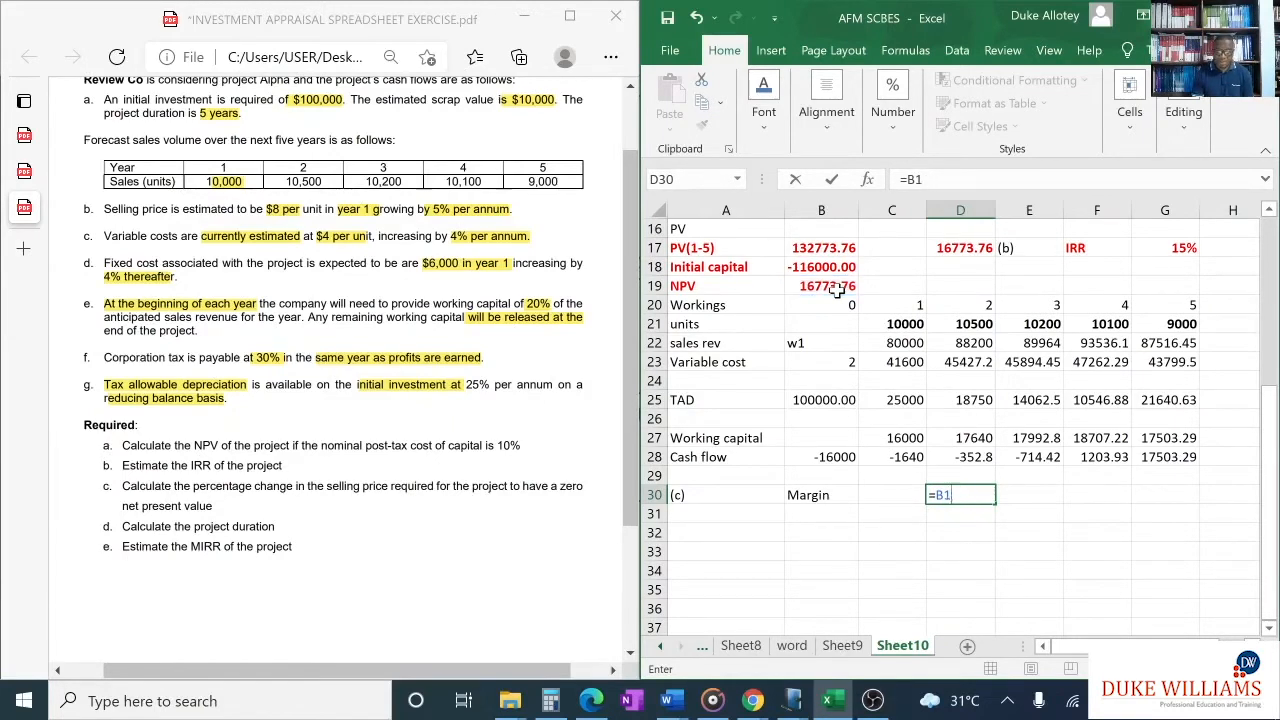
left_click(870, 496)
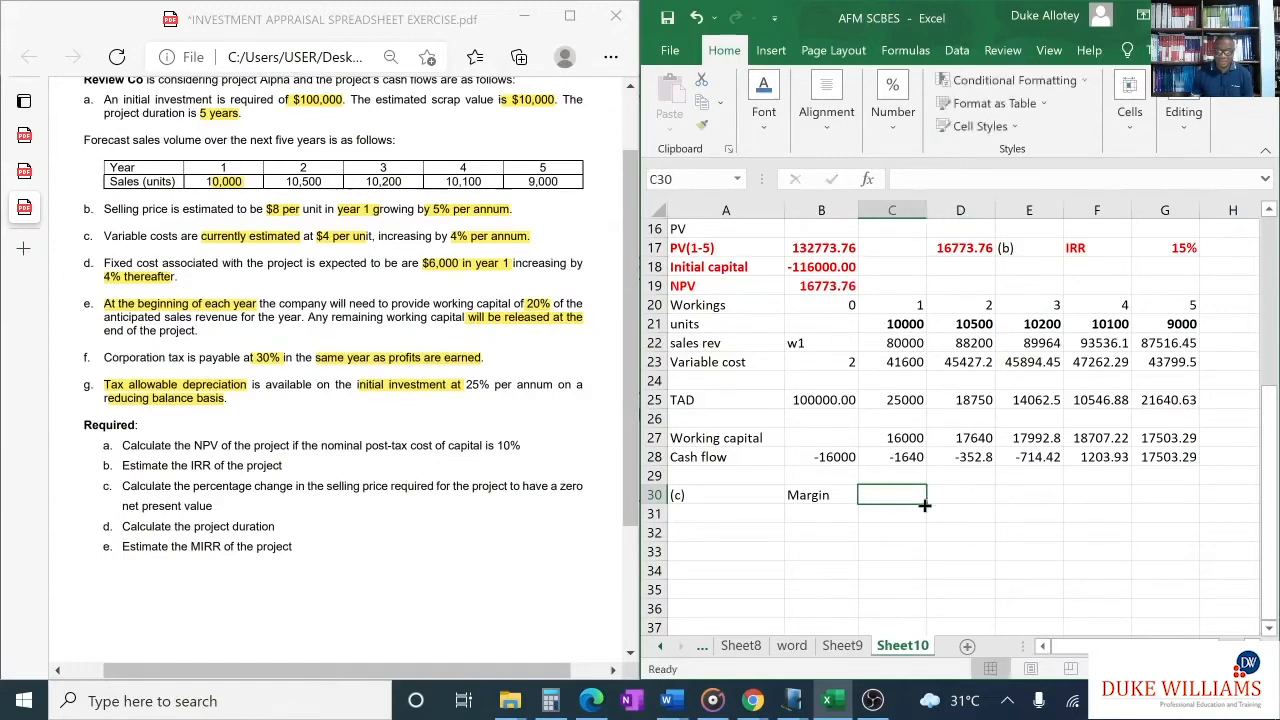
left_click(830, 499)
key("Delete")
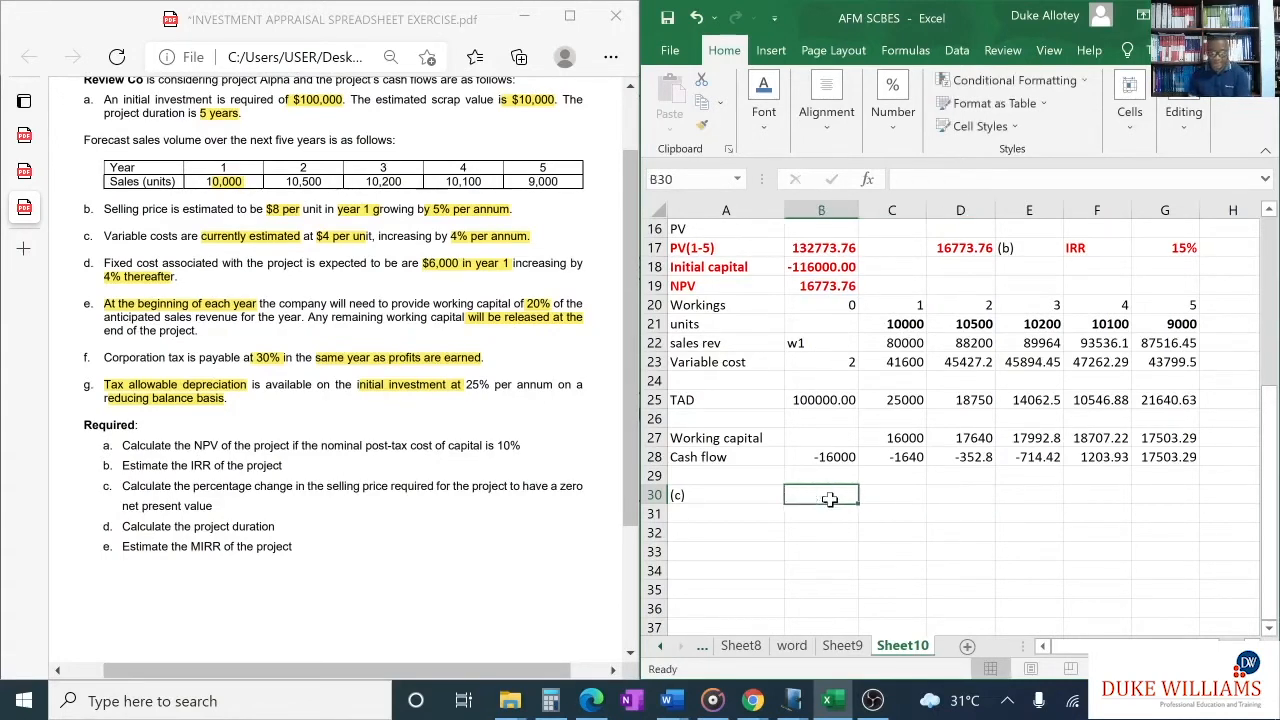
- Label B30 "NPV" for part (c) and link D30 to the project's NPV in B19
type("NPV")
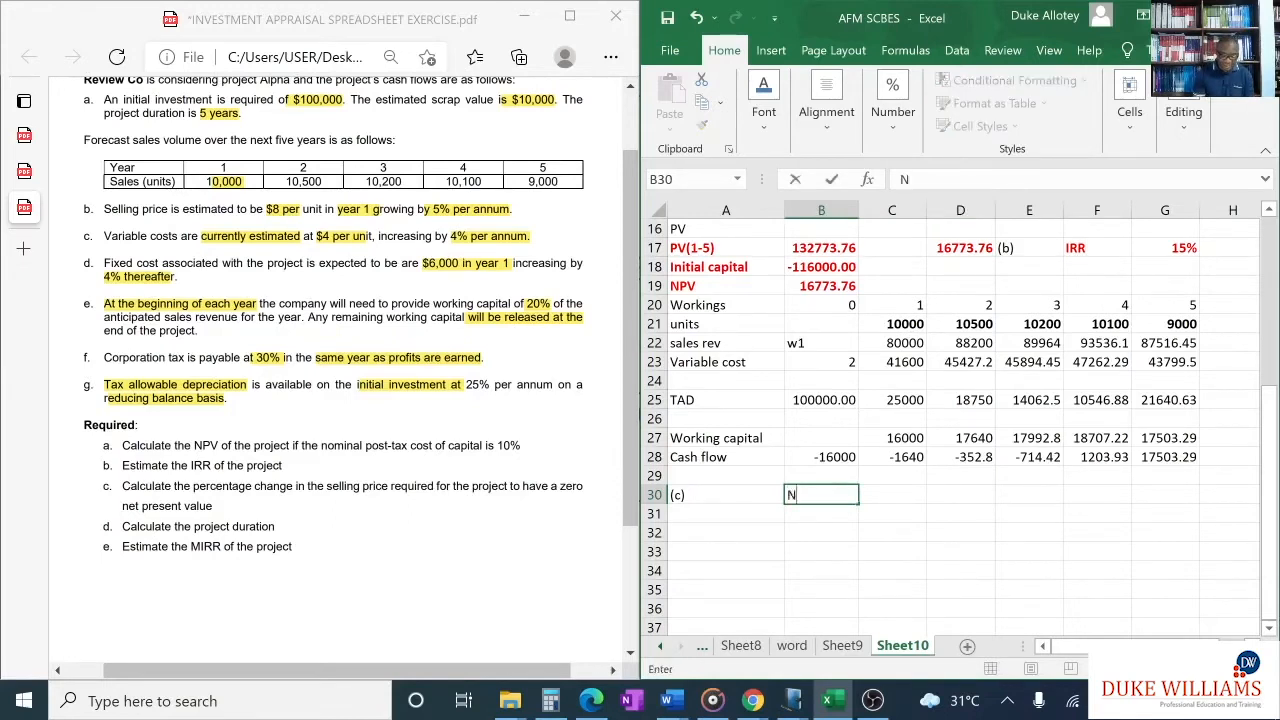
left_click(939, 495)
type("=")
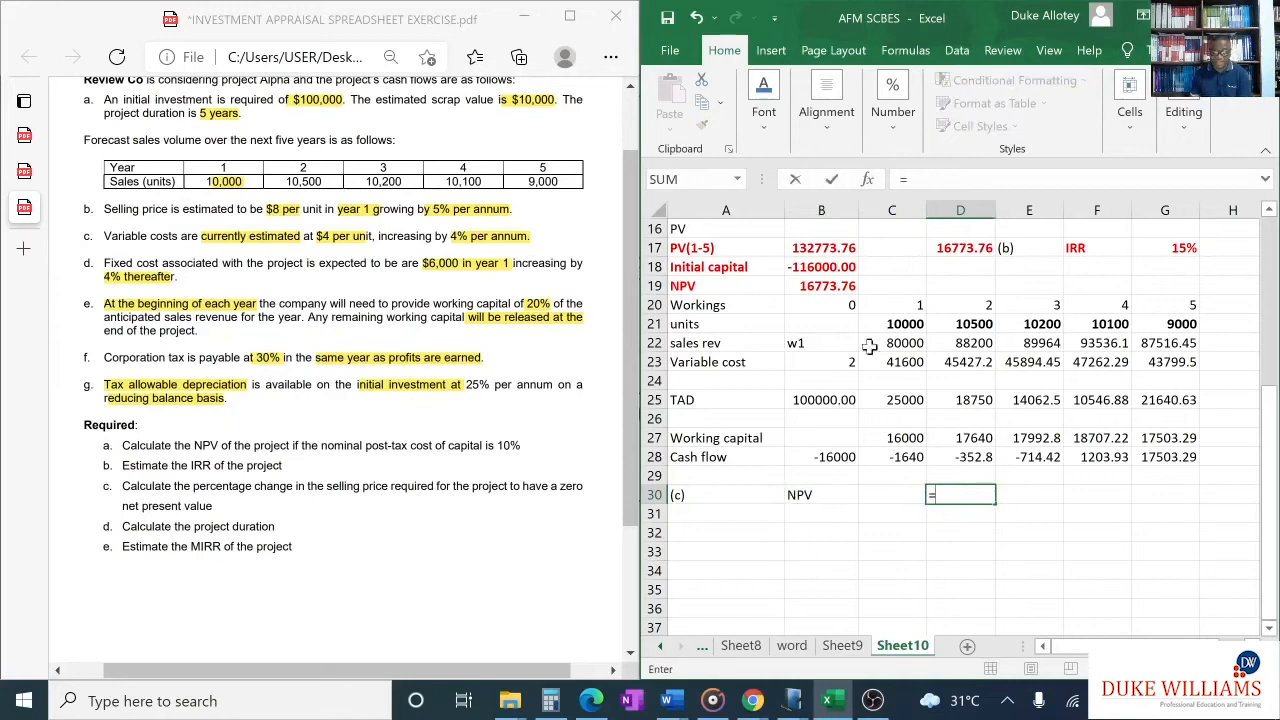
left_click(828, 285)
key("Return")
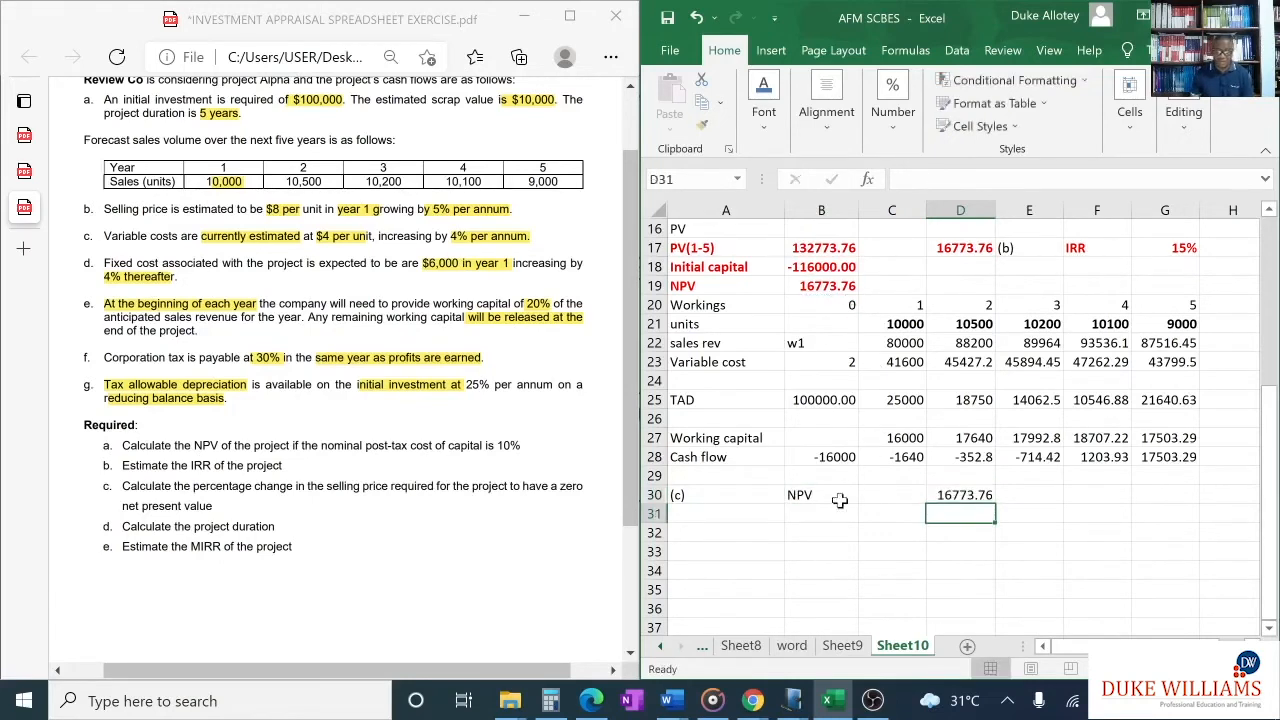
- Enter the label "PV of sales" in B31 below the NPV label
left_click(813, 515)
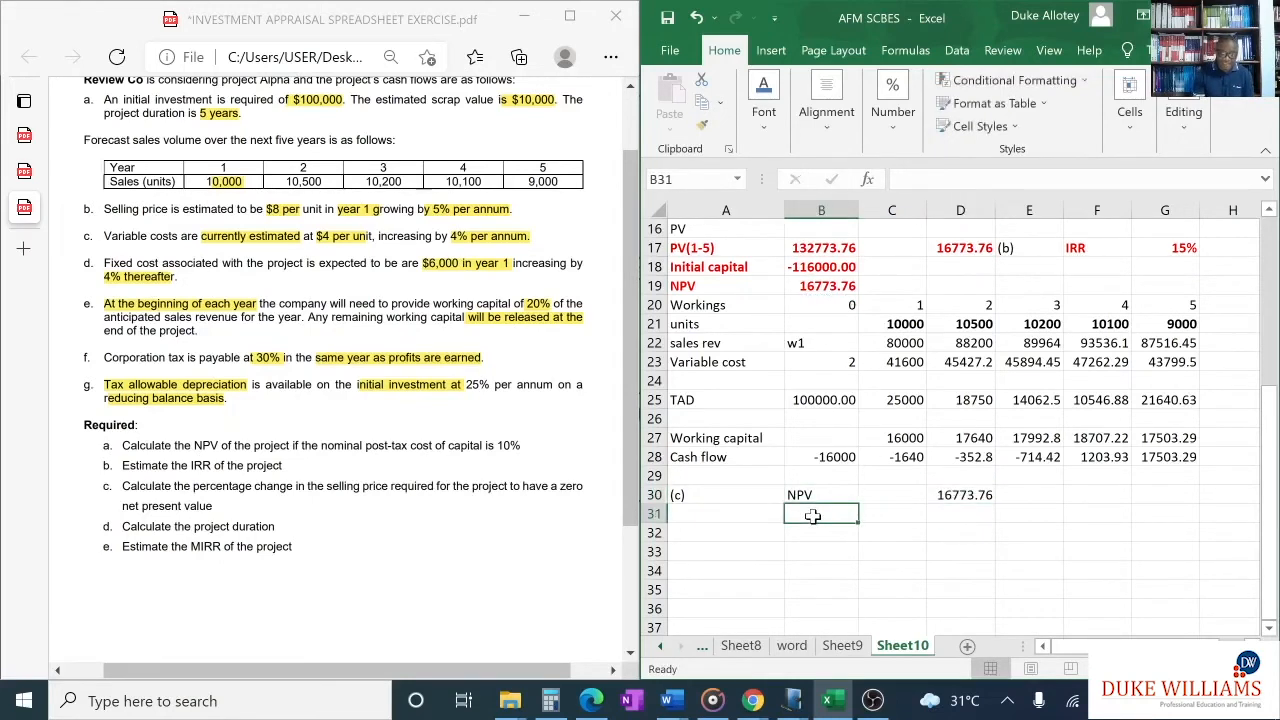
type("PV ")
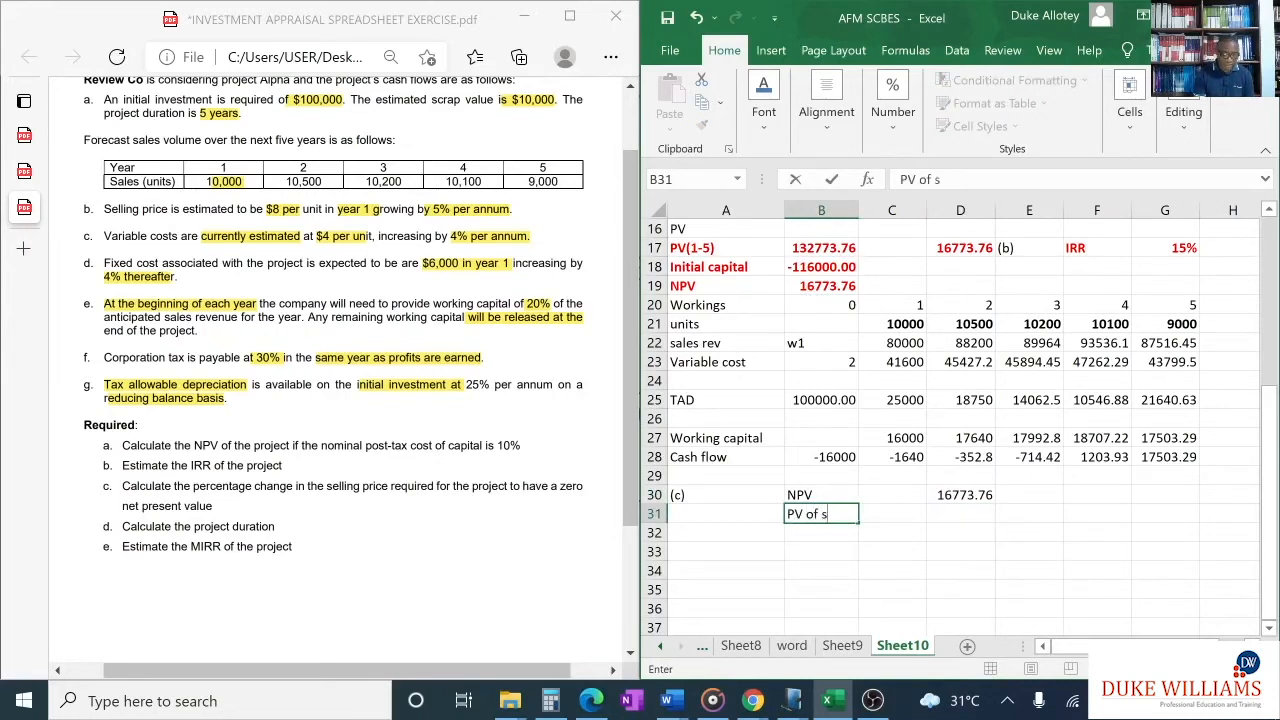
type("of sales")
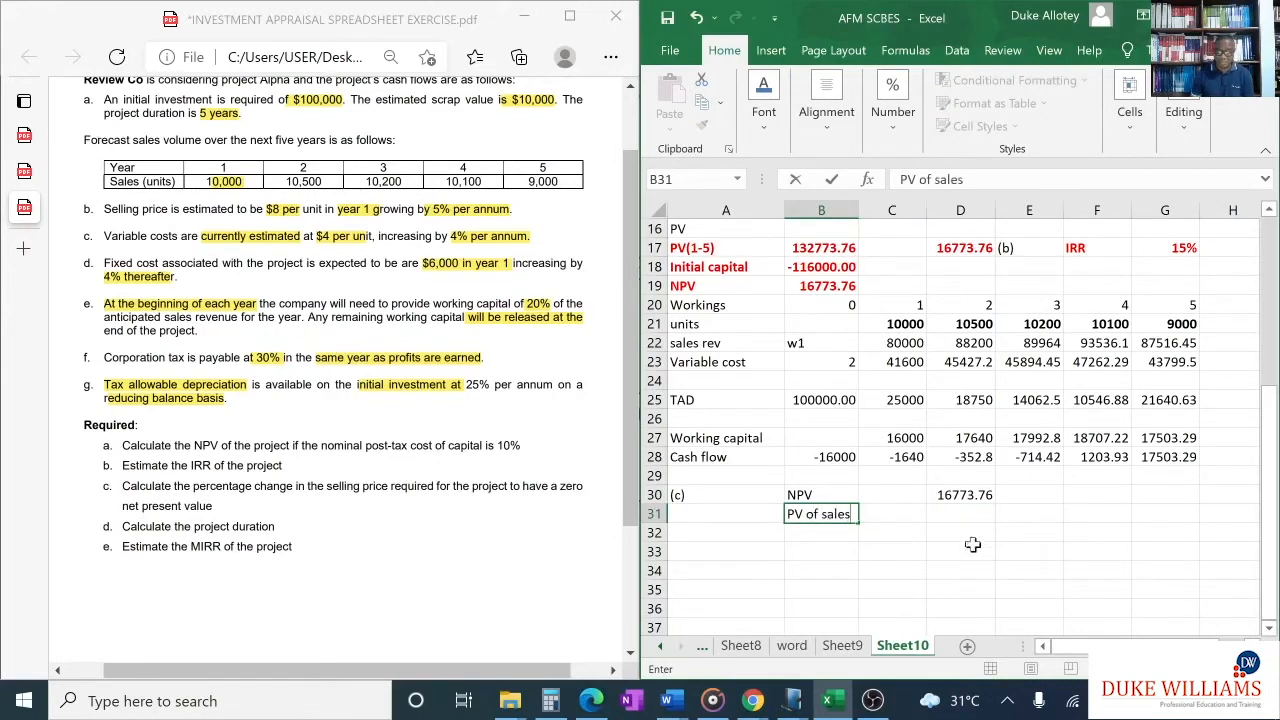
- Calculate the after-tax present value of sales revenue in D31 with =NPV(0.1,C4:G4)*0.7
left_click(964, 512)
type("=")
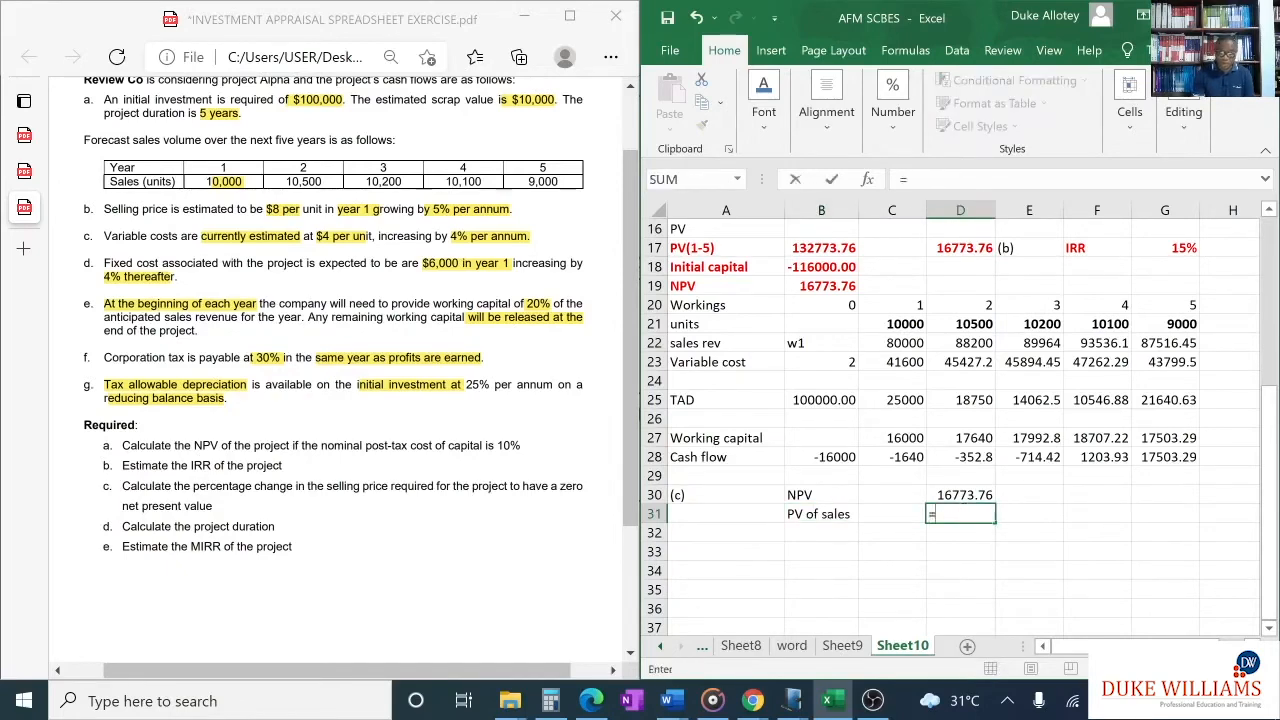
type("NPV")
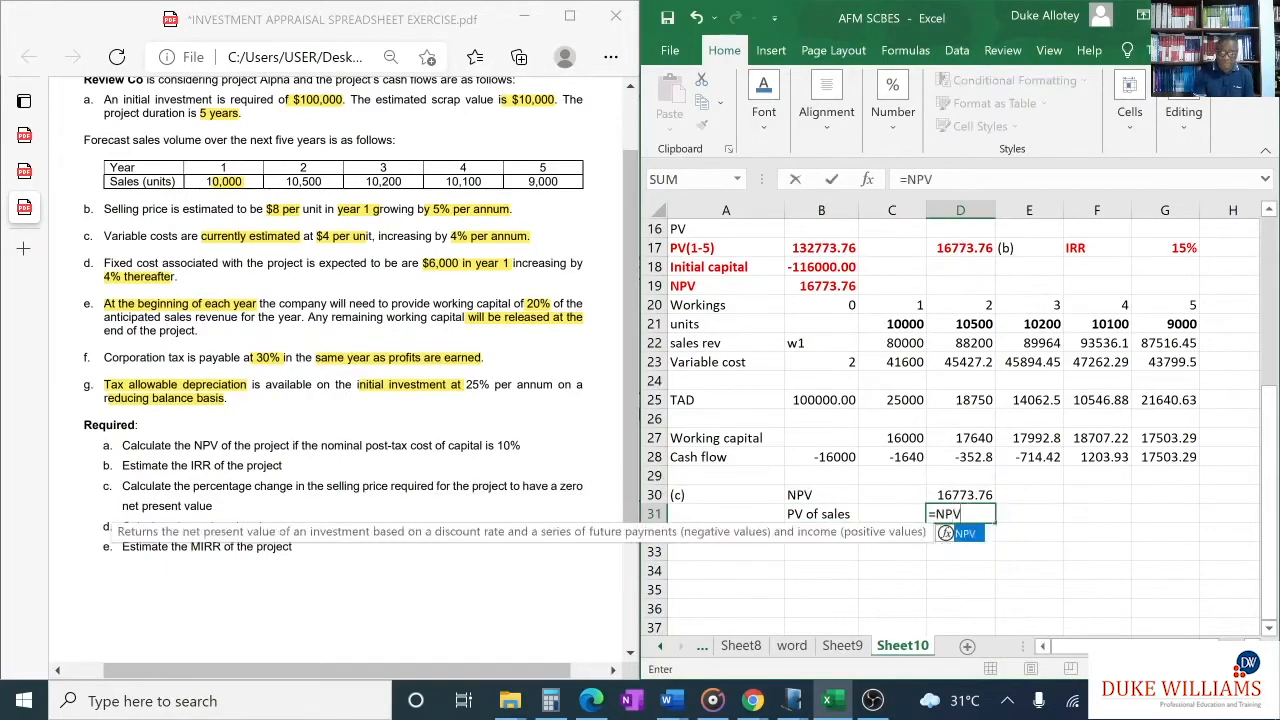
type("(")
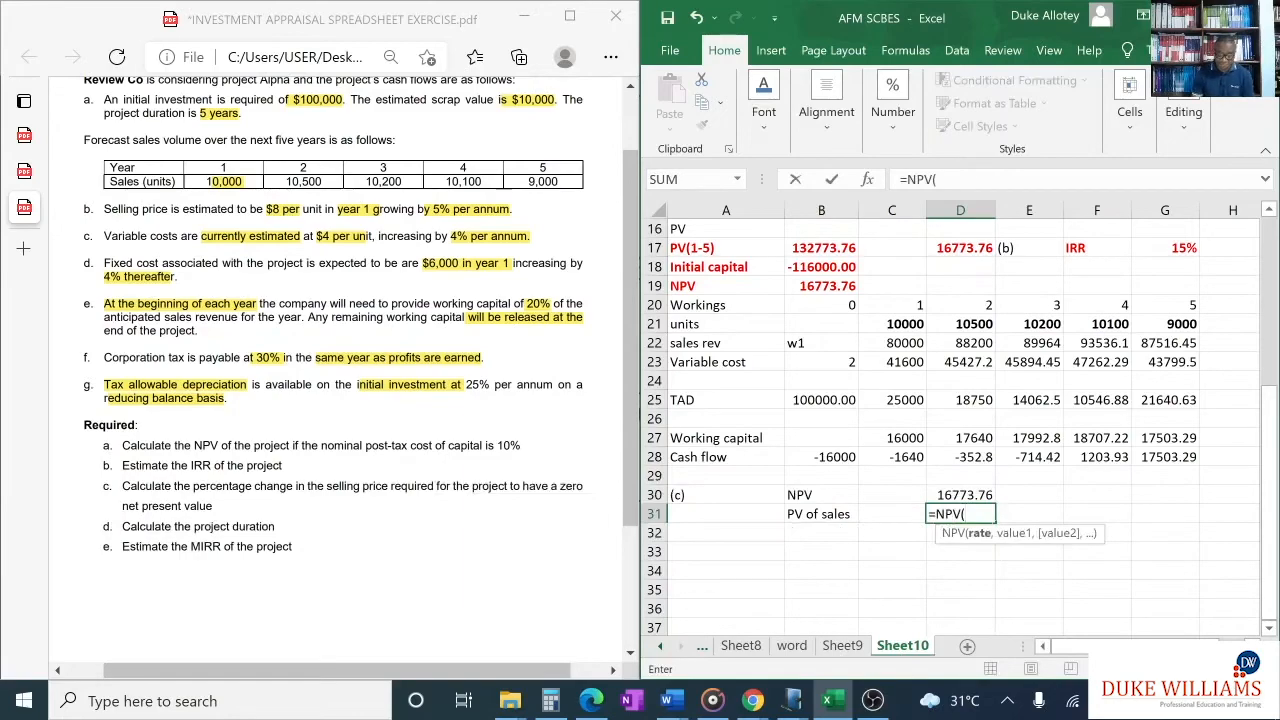
type("0.1,")
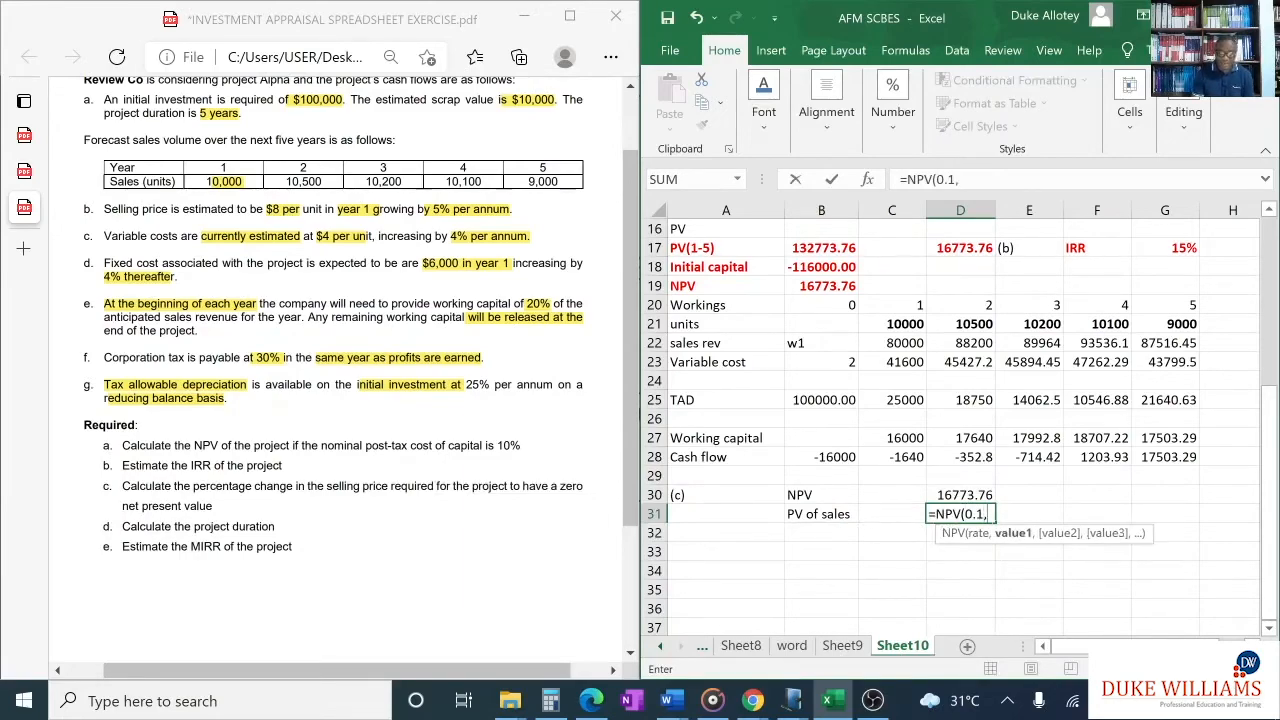
scroll(855, 303, "up", 4)
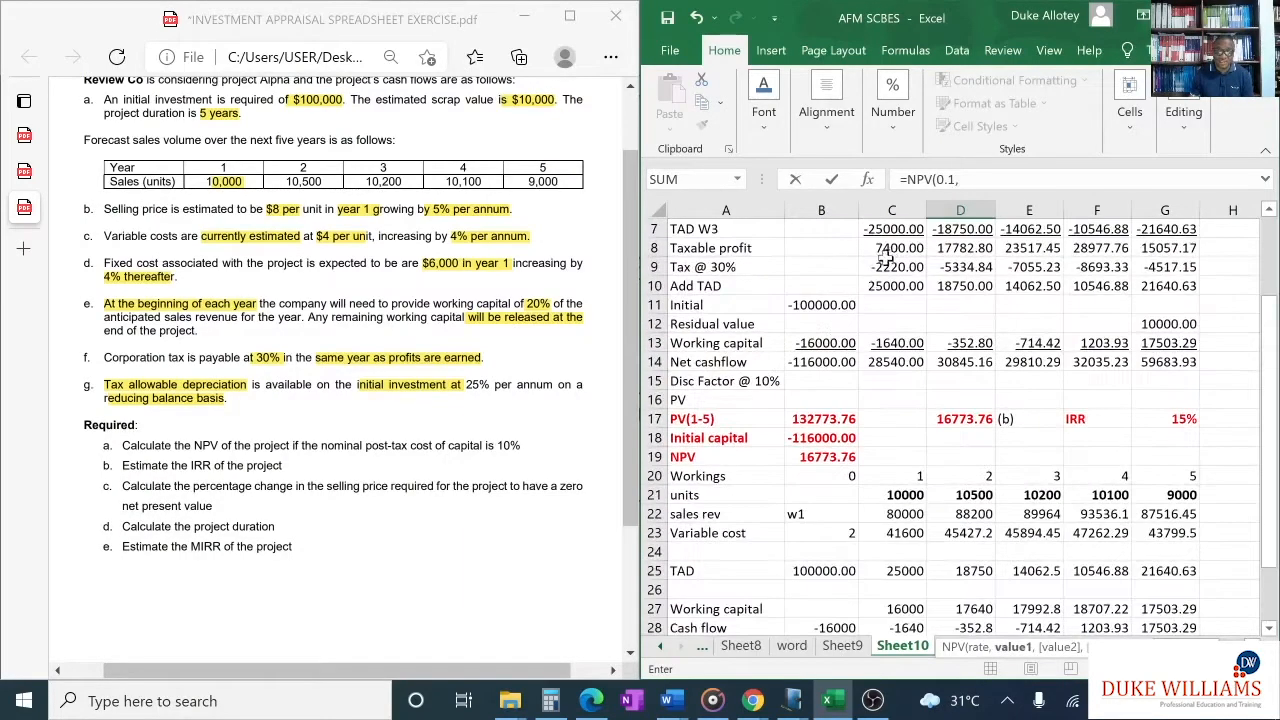
scroll(870, 290, "up", 1)
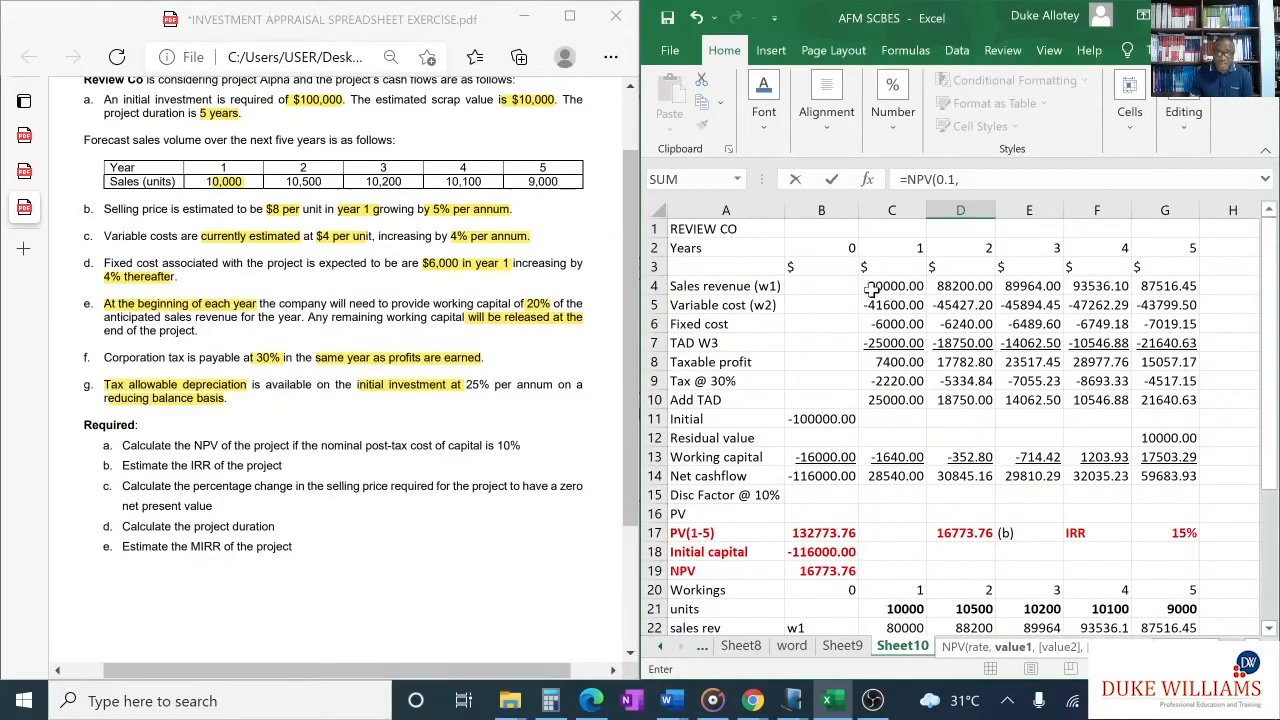
left_click(873, 287)
left_click_drag(873, 287, 1170, 292)
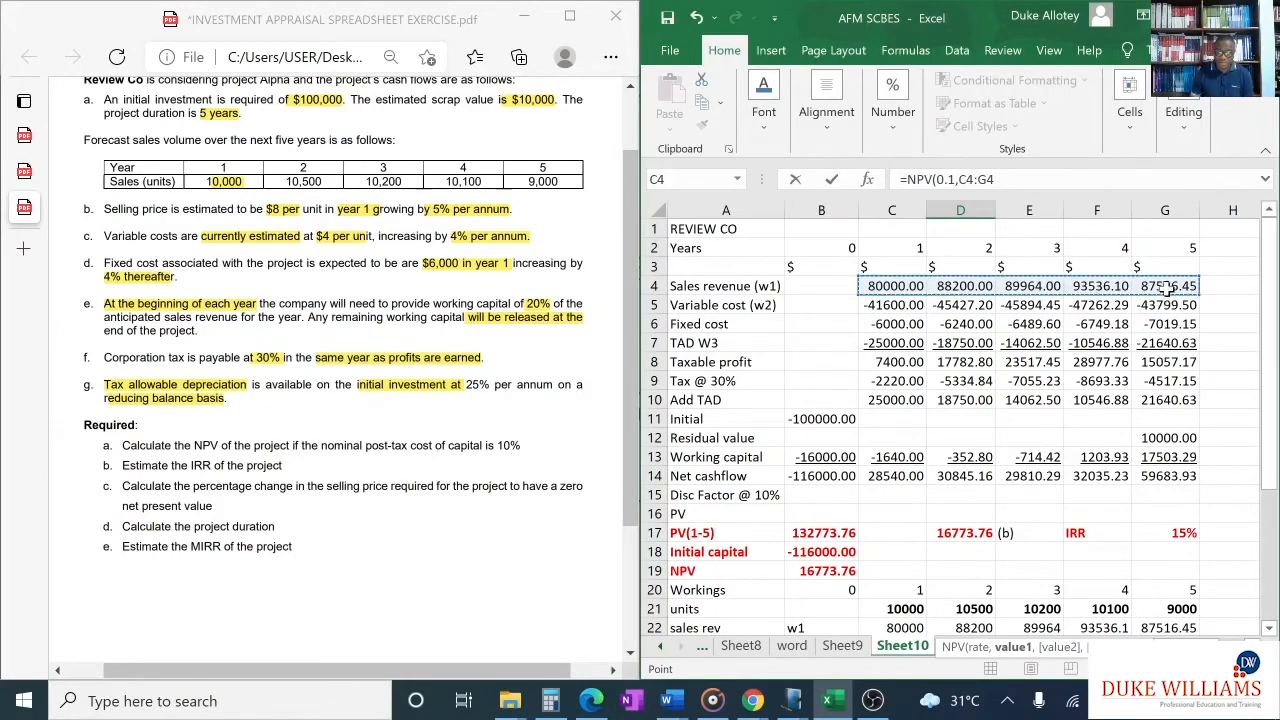
scroll(1167, 288, "down", 5)
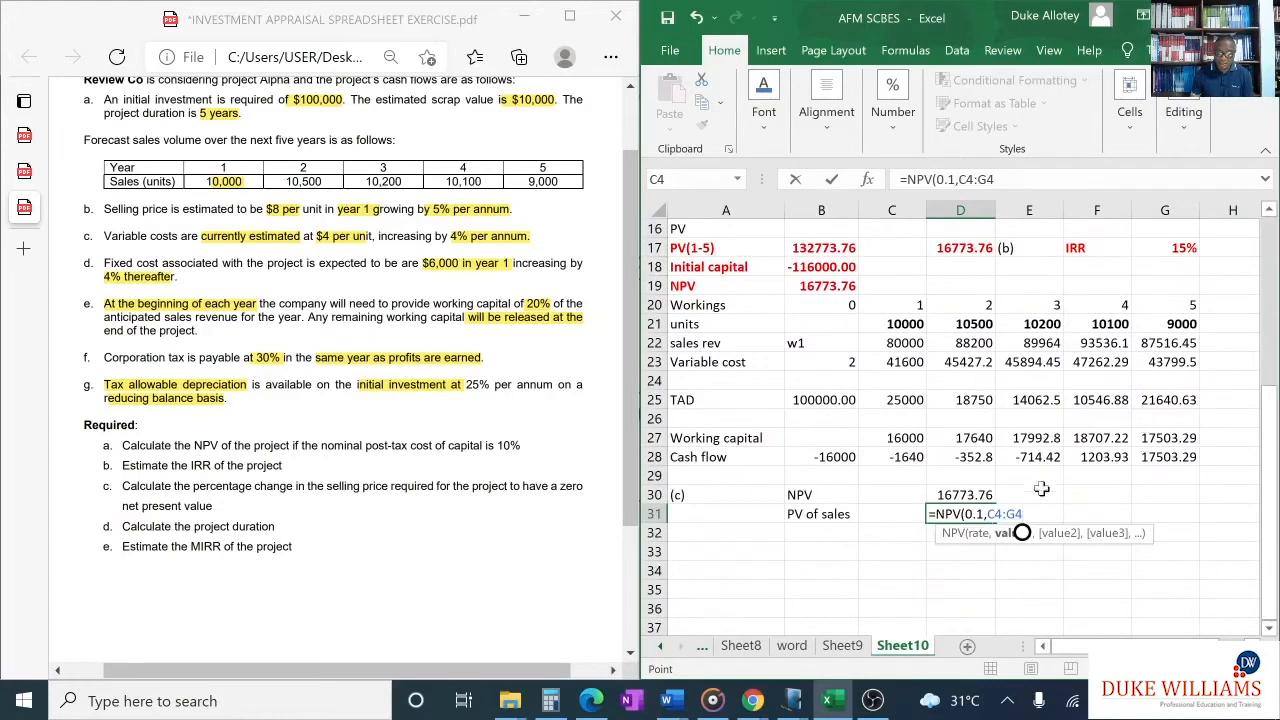
type(")*0.7")
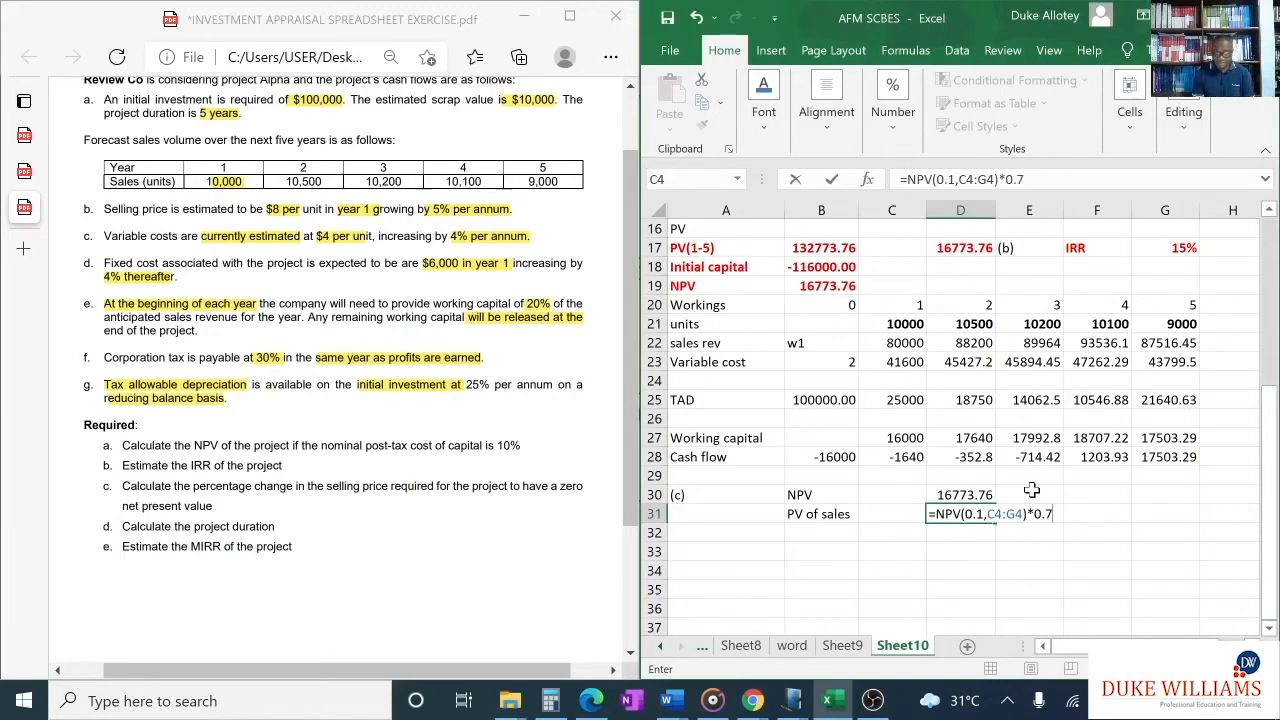
key("Return")
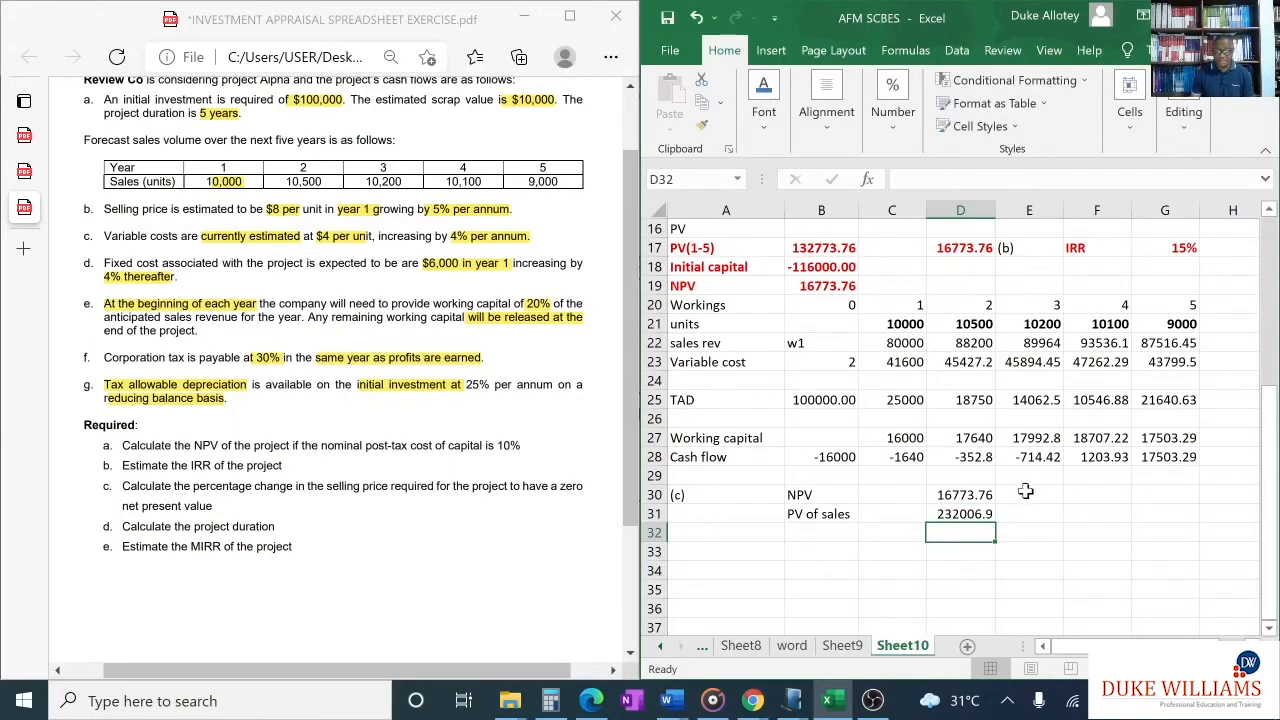
left_click(972, 514)
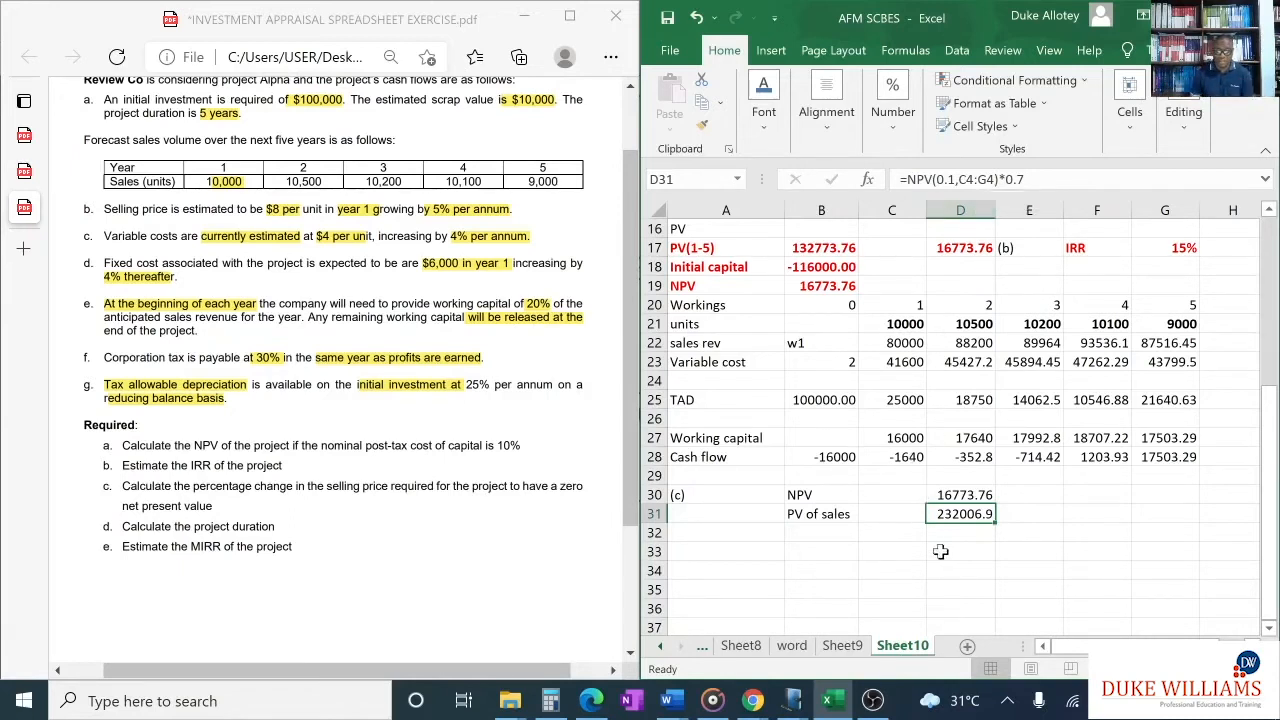
- Label B32 "Margin" and divide the NPV by the PV of sales in D32 with =D30/D31
left_click(819, 534)
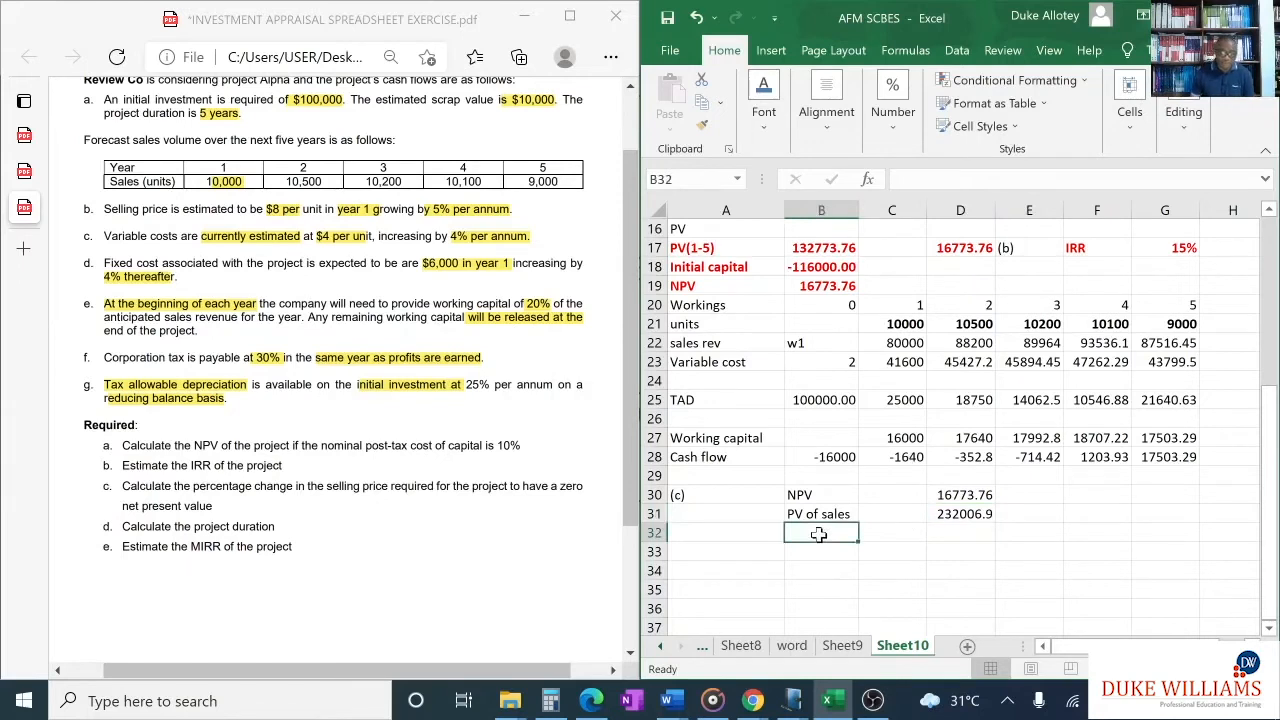
type("Margin")
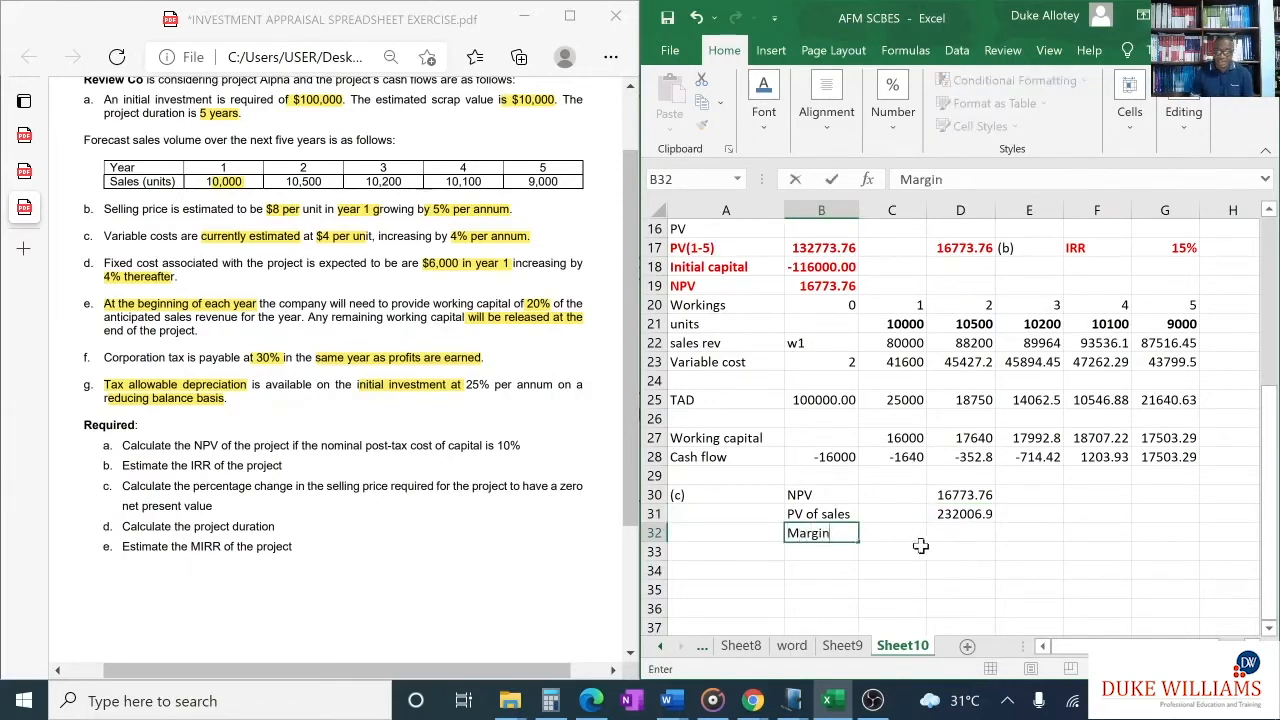
left_click(942, 535)
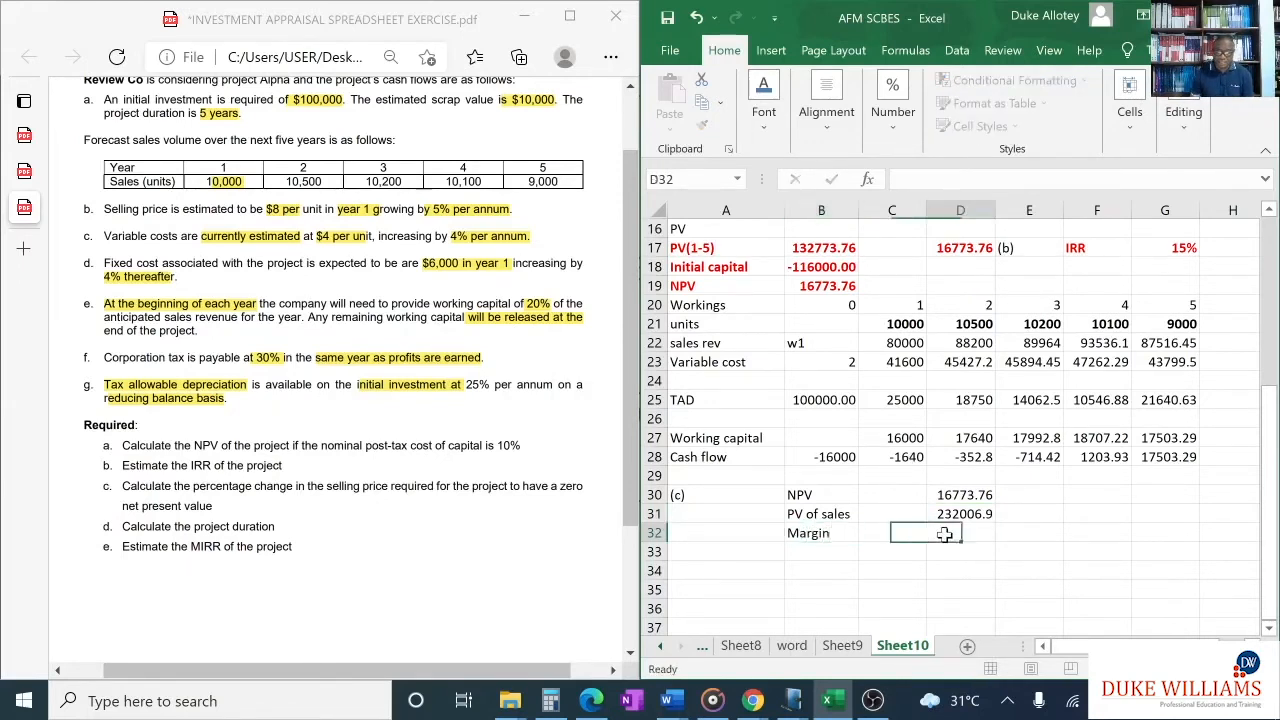
type("=")
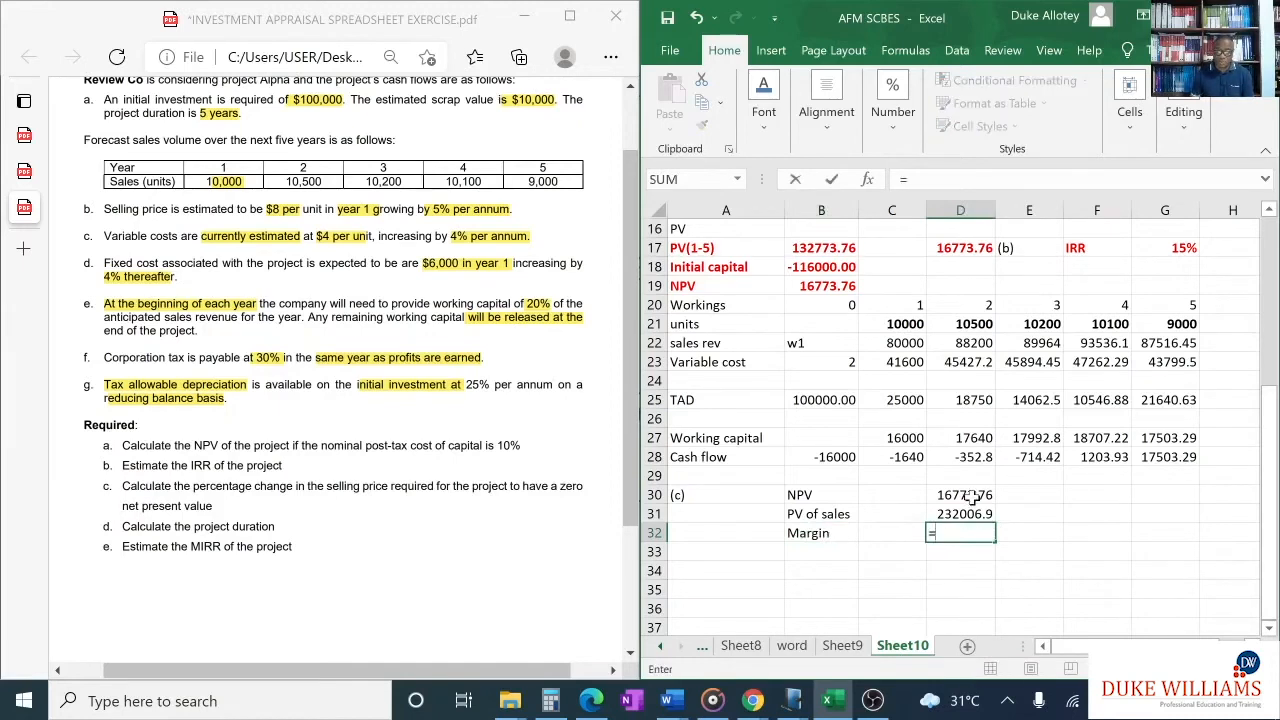
left_click(971, 497)
type("/")
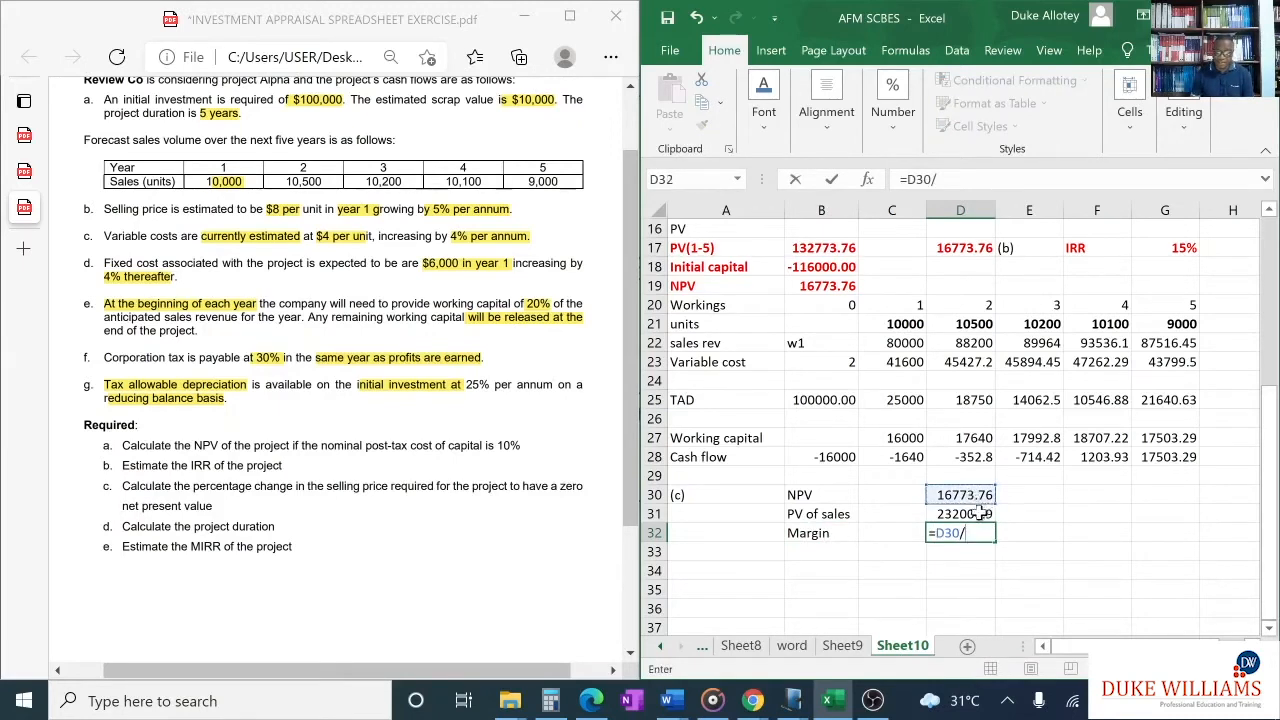
left_click(979, 513)
key("Return")
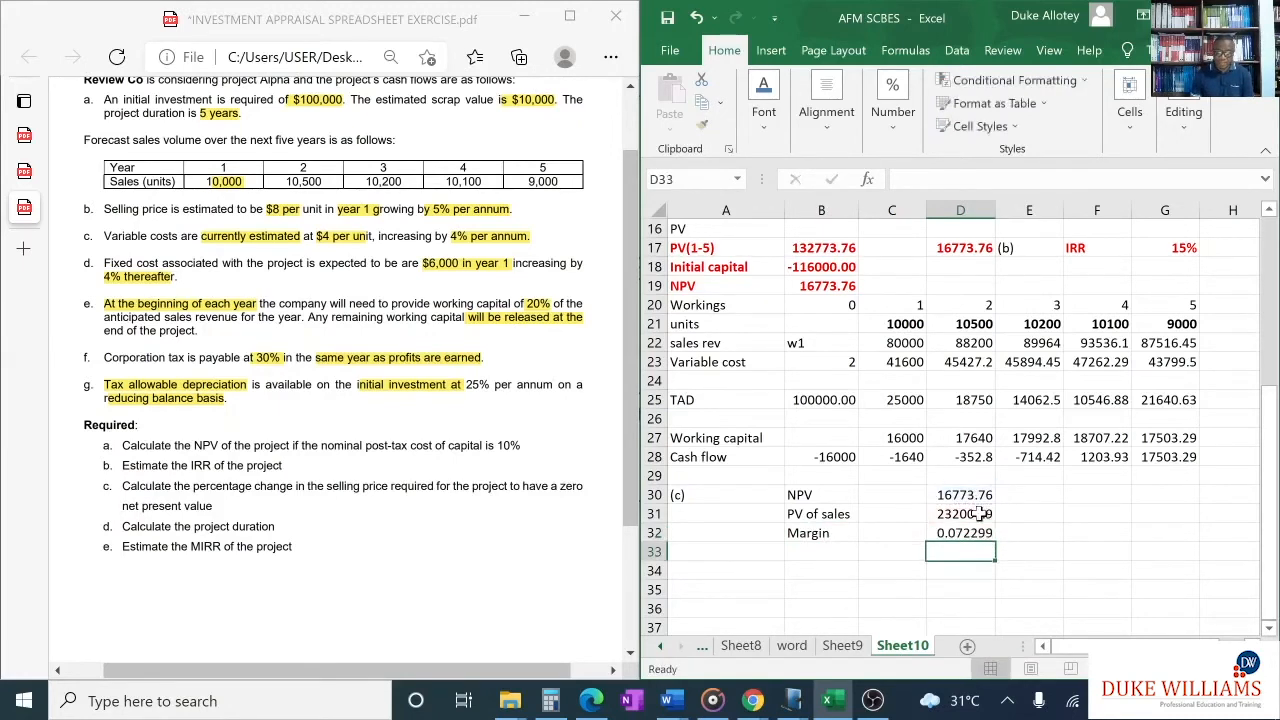
- Format the margin result in D32 as a percentage
left_click(968, 533)
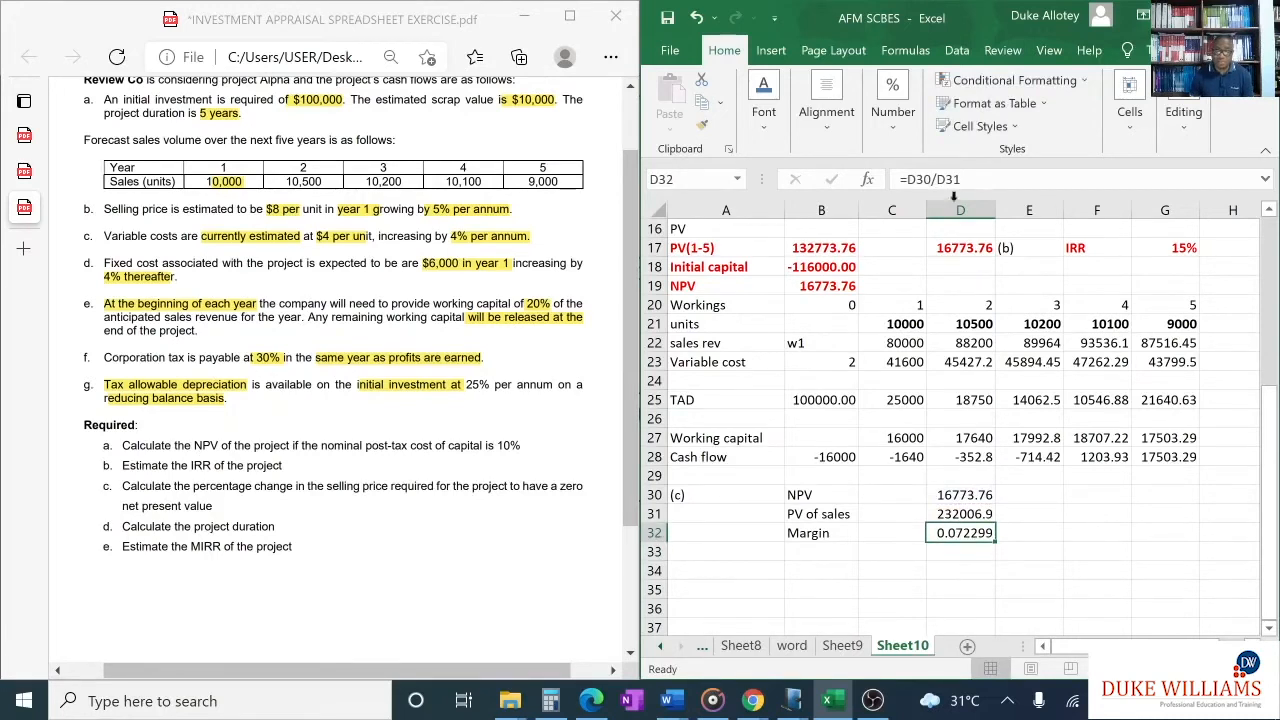
left_click(894, 118)
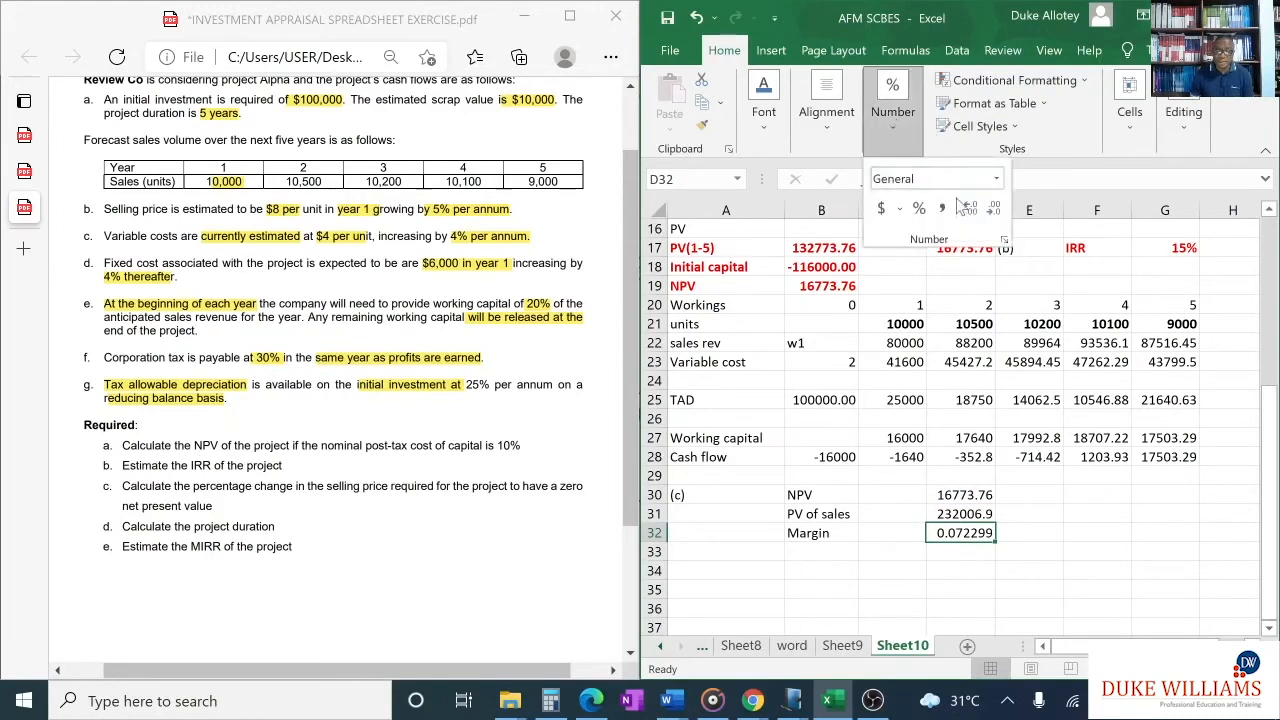
left_click(920, 210)
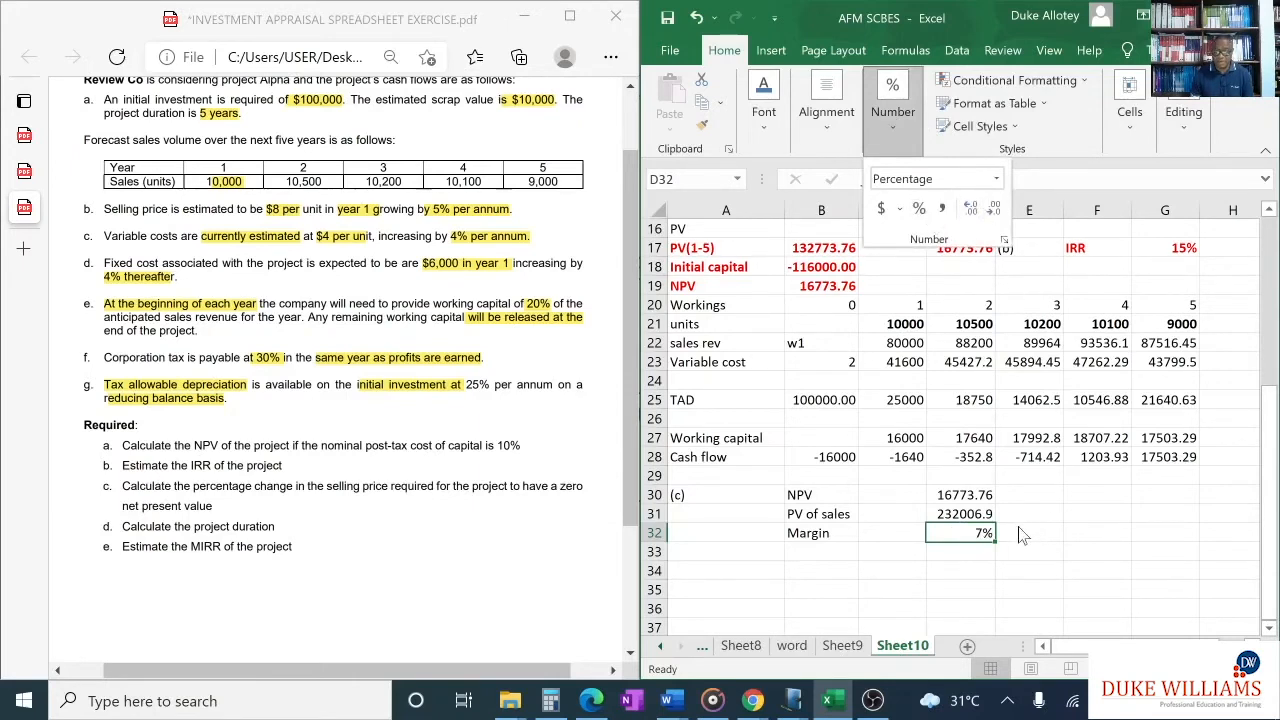
- Make the margin row B32:D32 bold with a red font colour
left_click(805, 531)
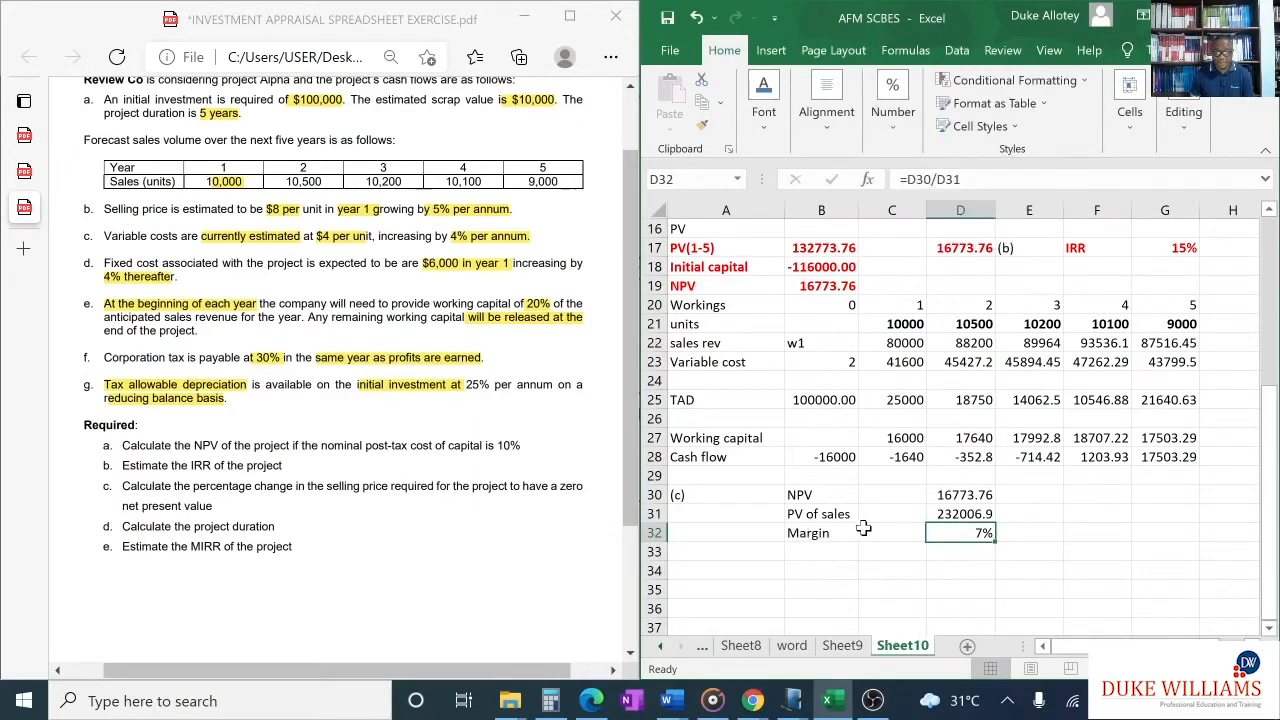
left_click_drag(836, 532, 962, 533)
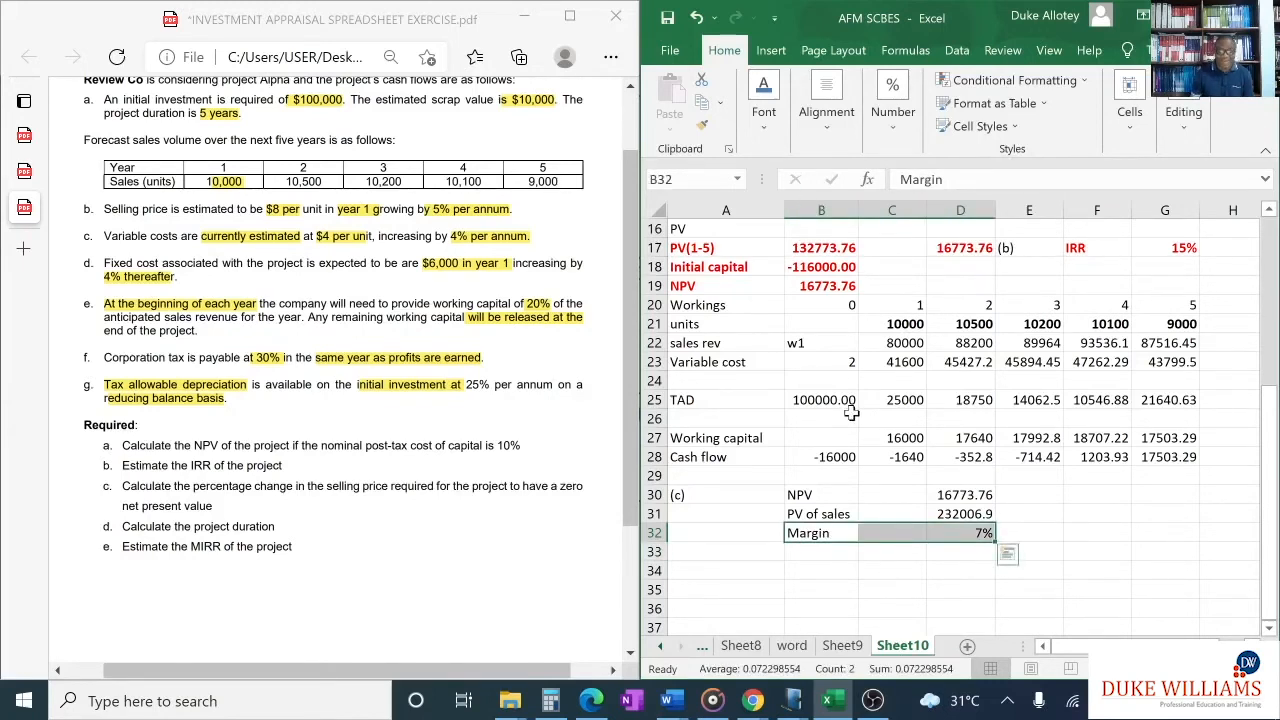
key("ctrl+b")
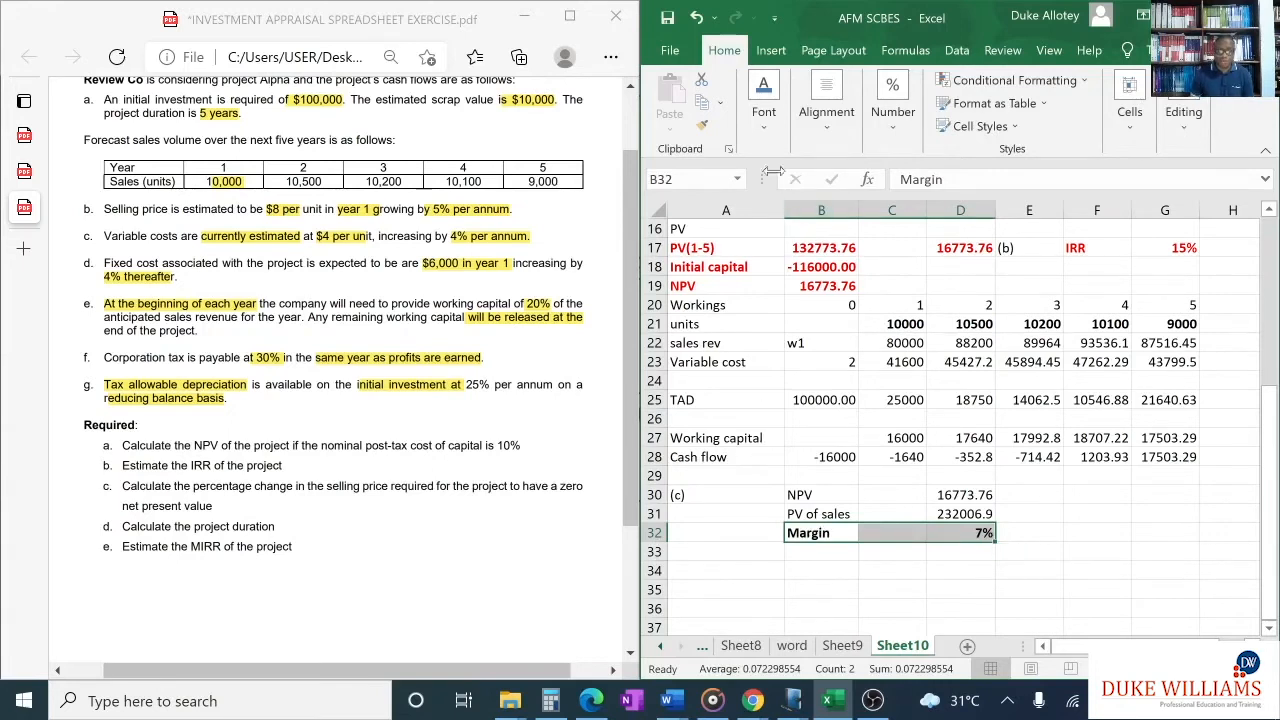
left_click(764, 105)
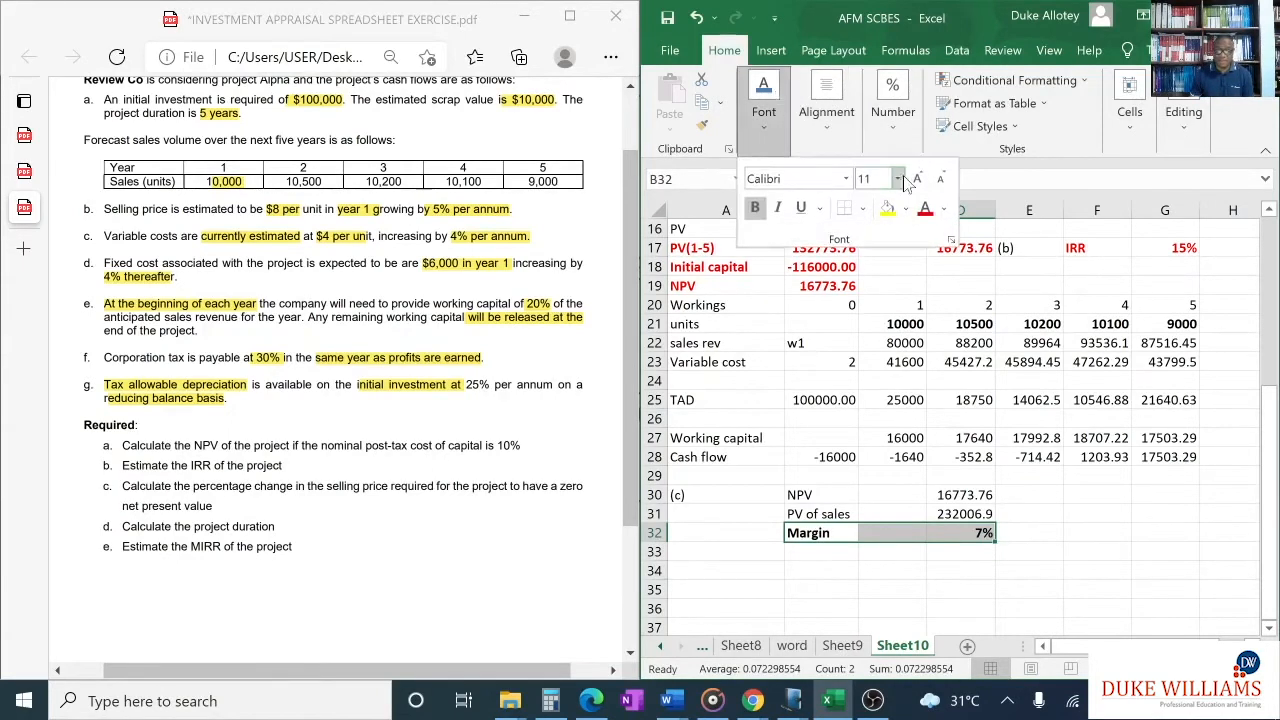
left_click(926, 212)
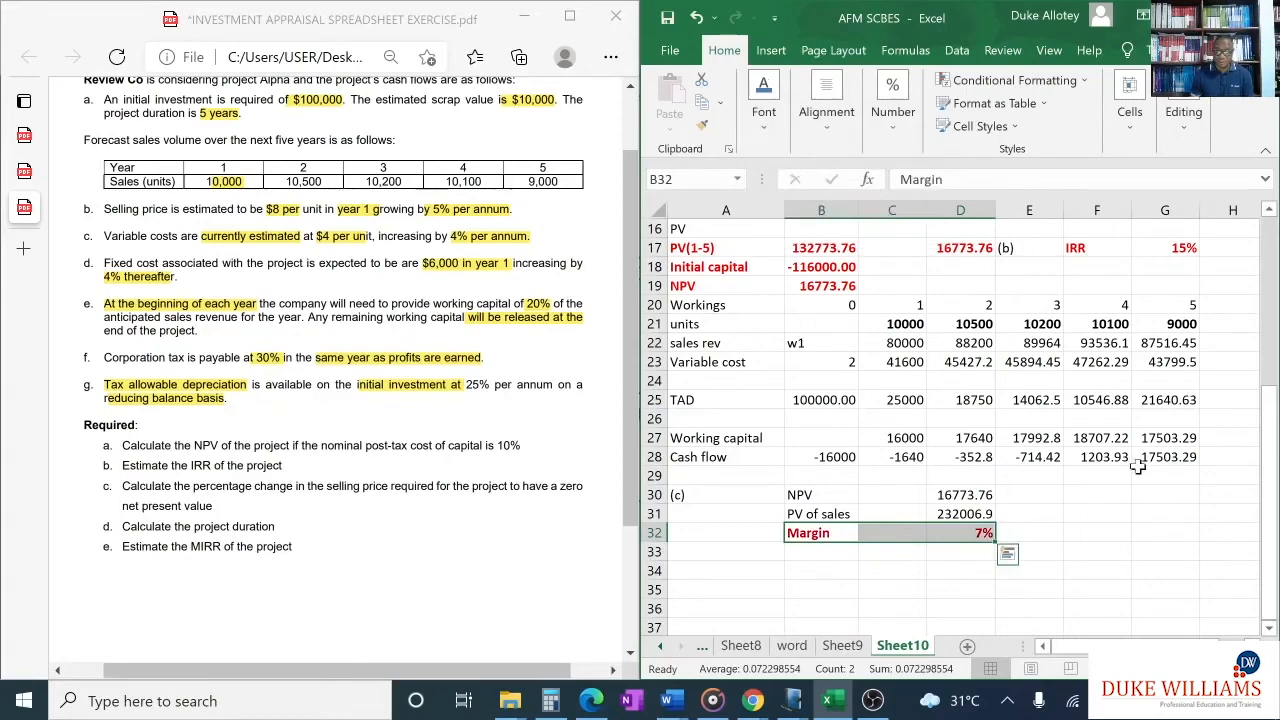
- Enter the part label "(d)" in A34 below the margin working
scroll(1120, 450, "up", 2)
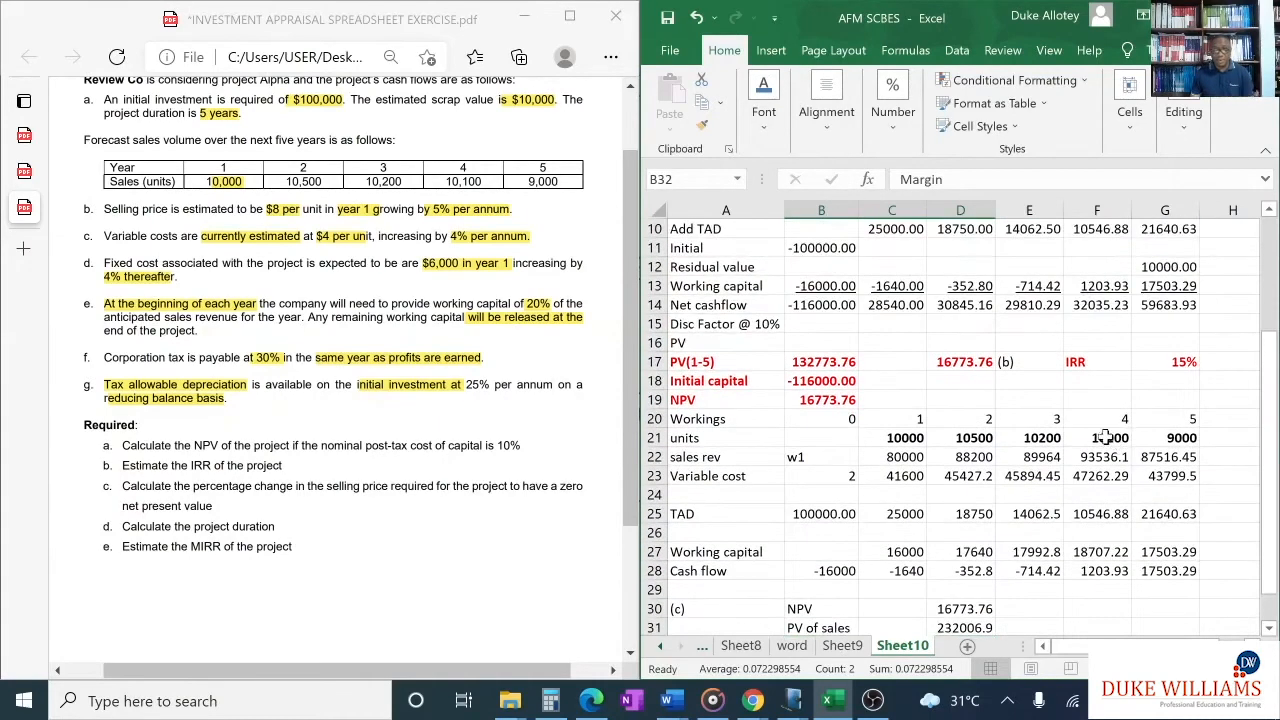
scroll(1100, 450, "down", 3)
left_click(1082, 470)
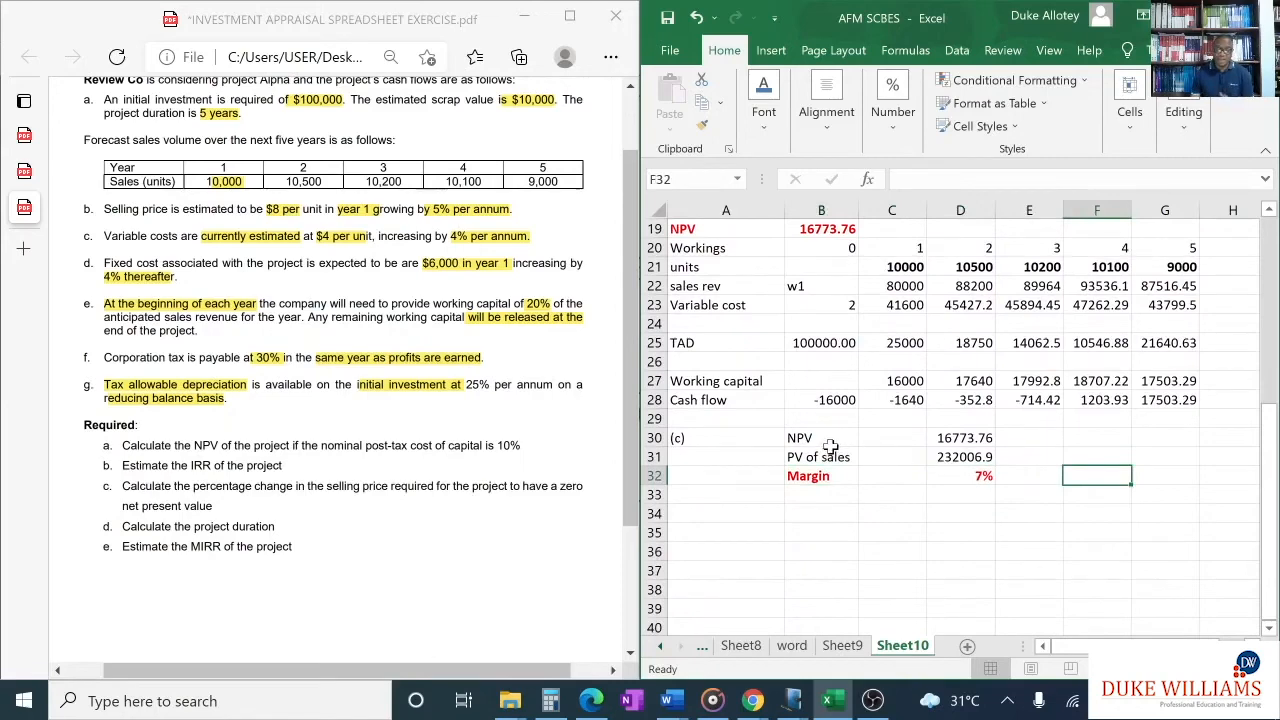
scroll(833, 447, "up", 2)
scroll(833, 447, "up", 1)
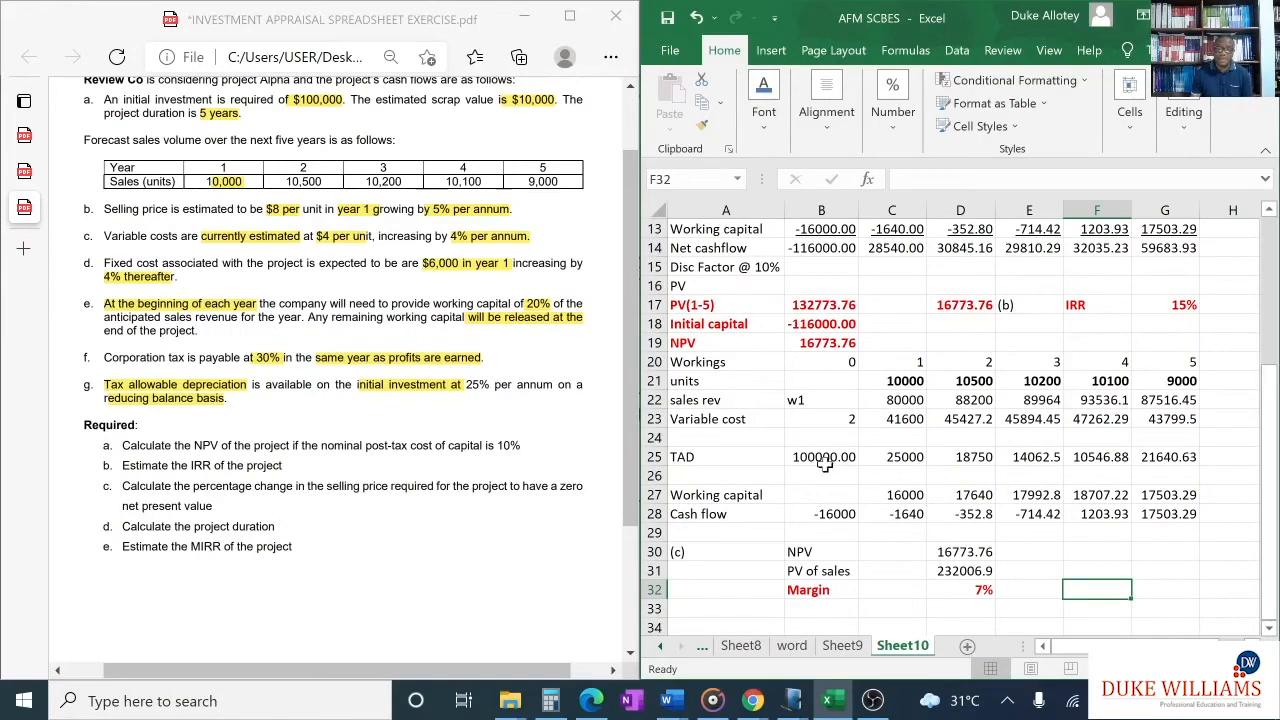
scroll(828, 465, "down", 2)
scroll(830, 470, "down", 1)
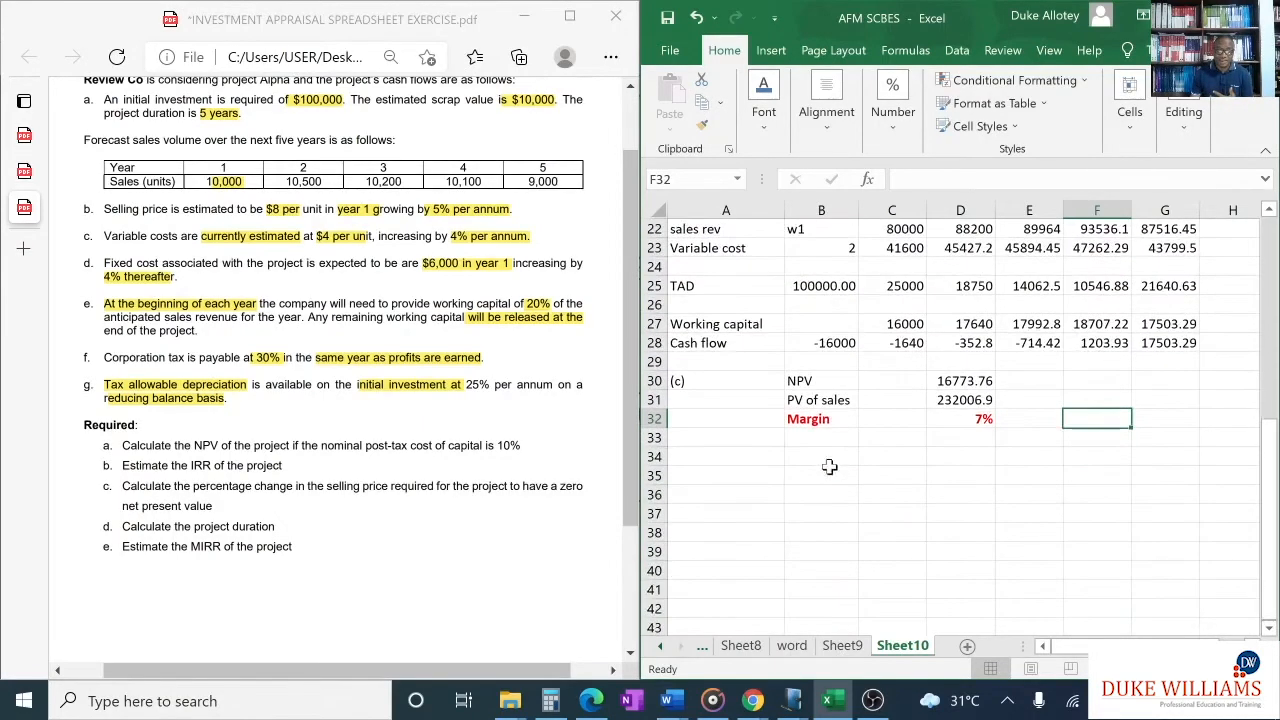
left_click(720, 459)
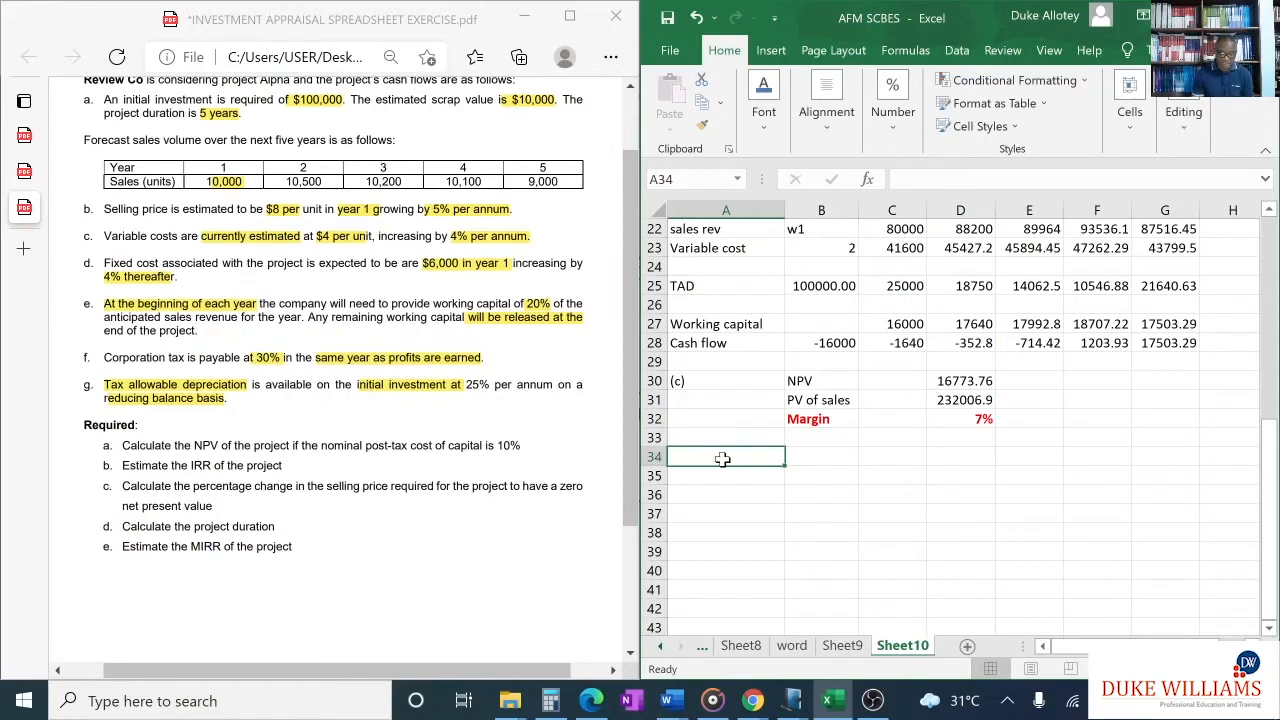
type("(d")
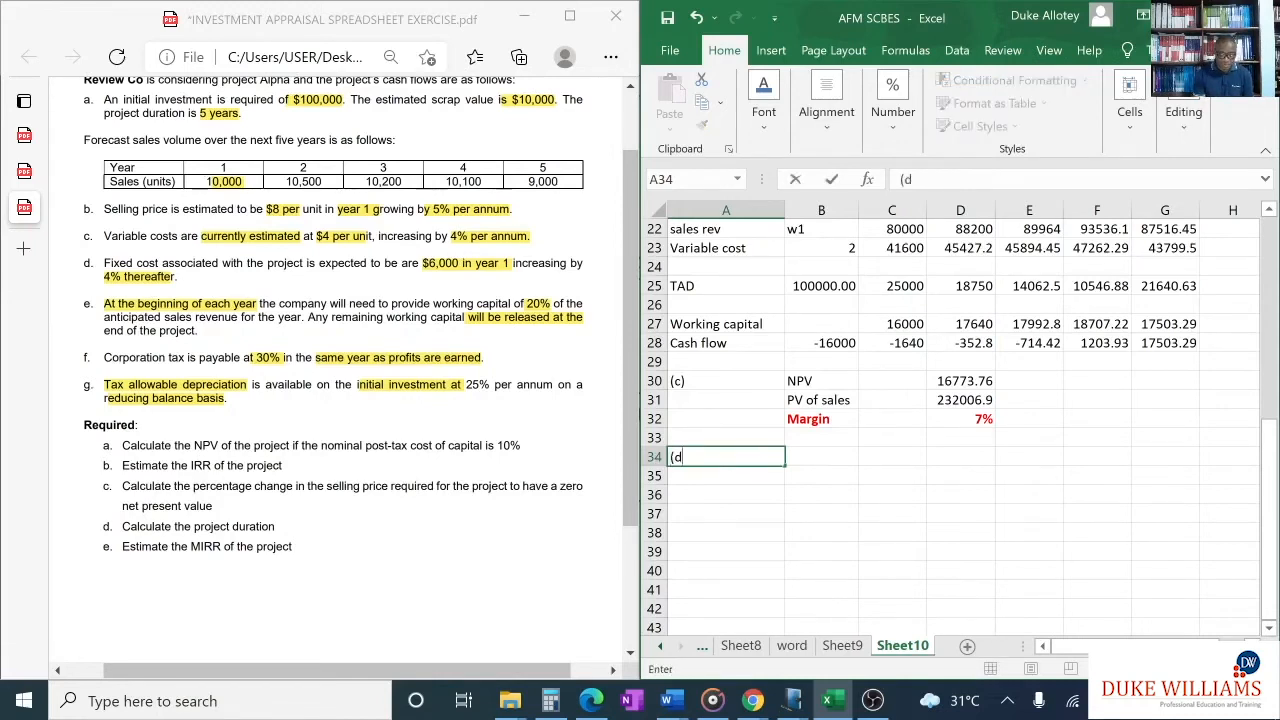
left_click(918, 492)
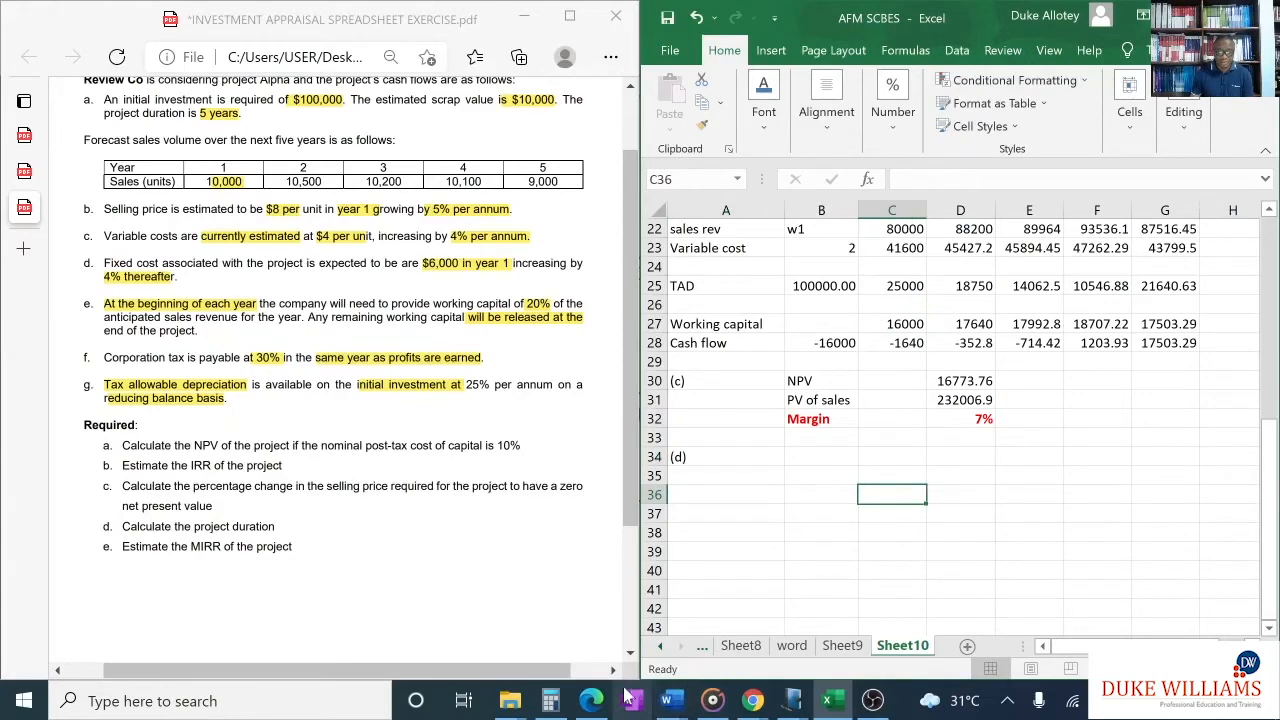
- Switch to the "P4 NOTE 1 OF 4" note in Windows Journal and circle the year 1–3 PVs and their weights in the project duration example
mouse_move(778, 712)
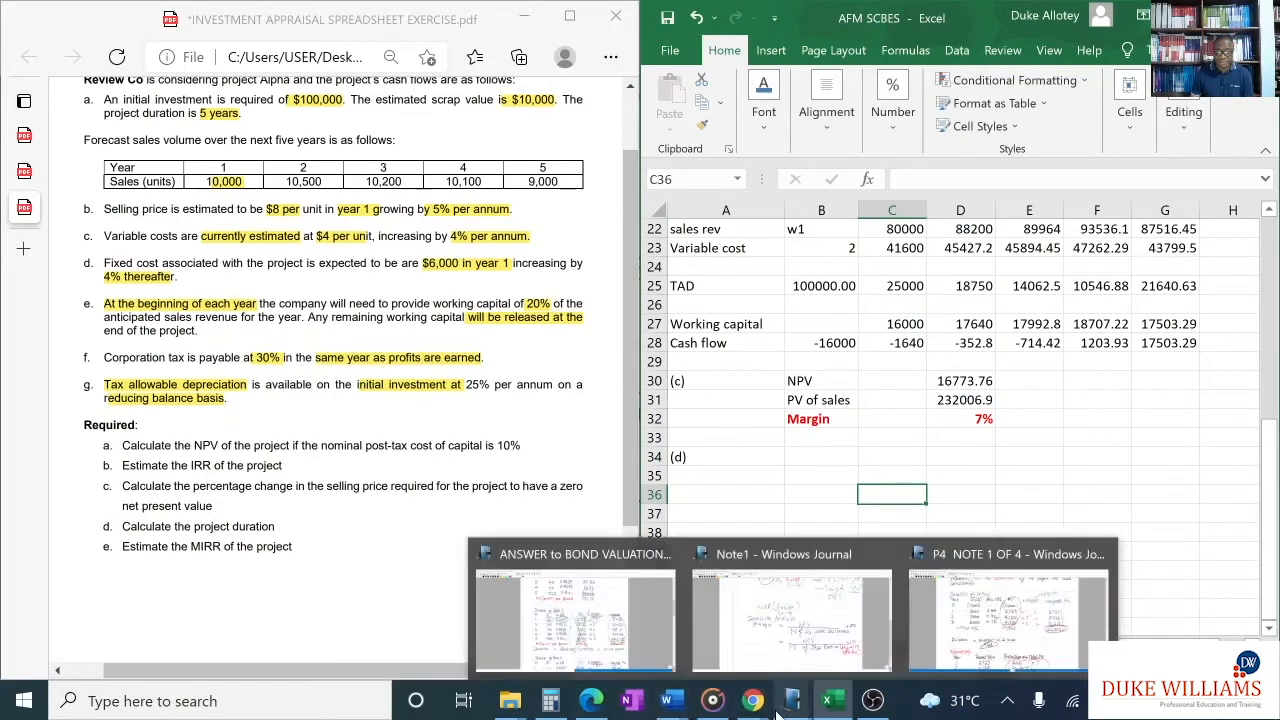
left_click(1008, 615)
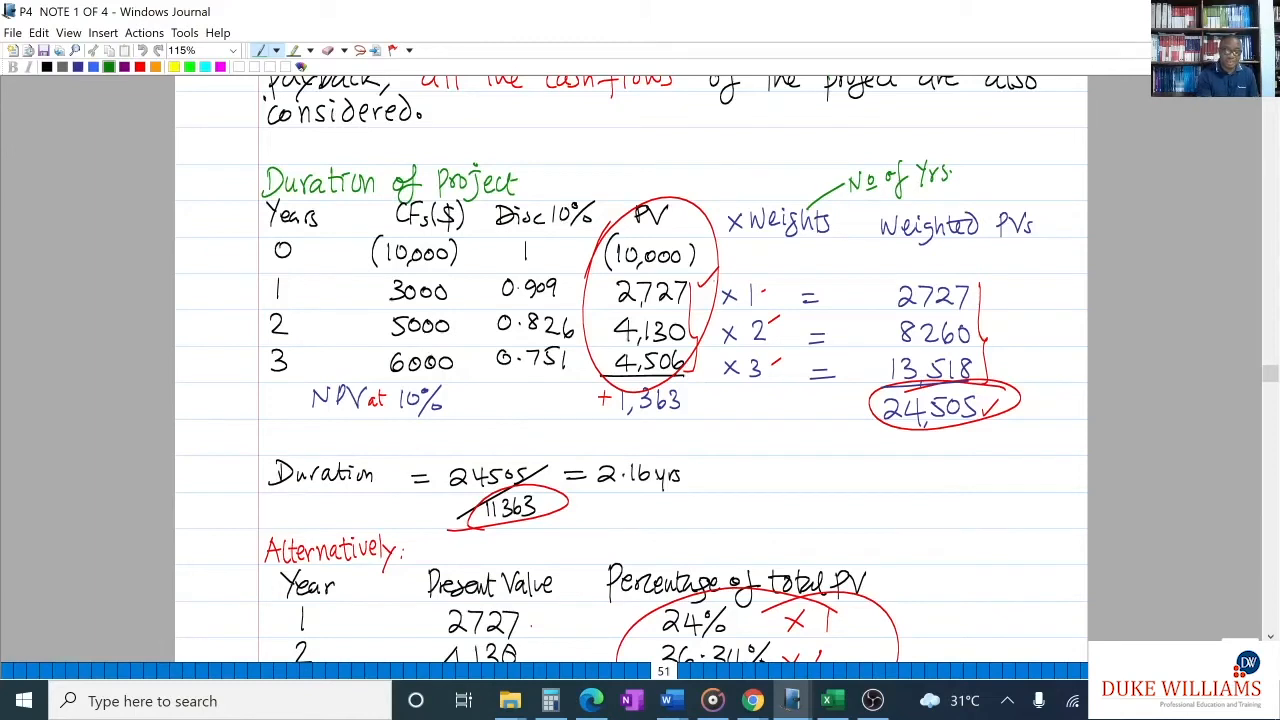
mouse_move(692, 278)
left_mouse_down()
mouse_move(644, 270)
mouse_move(658, 402)
mouse_move(615, 270)
left_mouse_up()
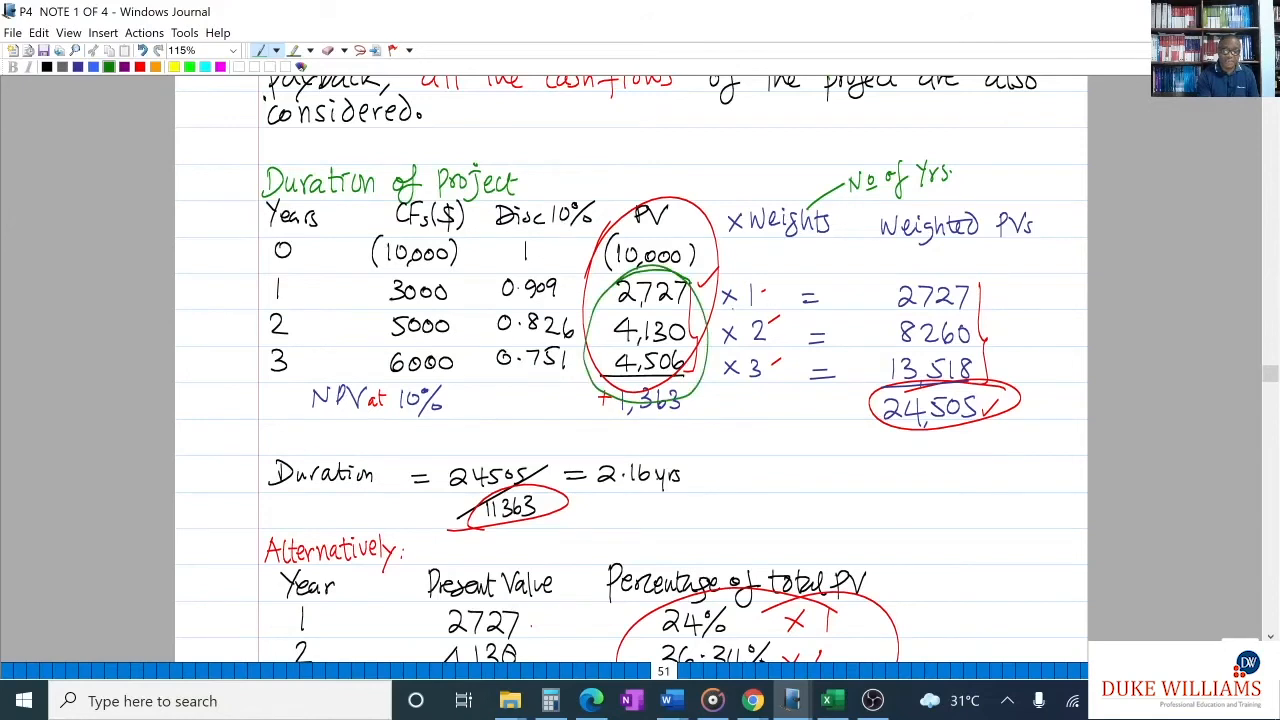
mouse_move(742, 292)
left_mouse_down()
mouse_move(778, 268)
mouse_move(744, 282)
left_mouse_up()
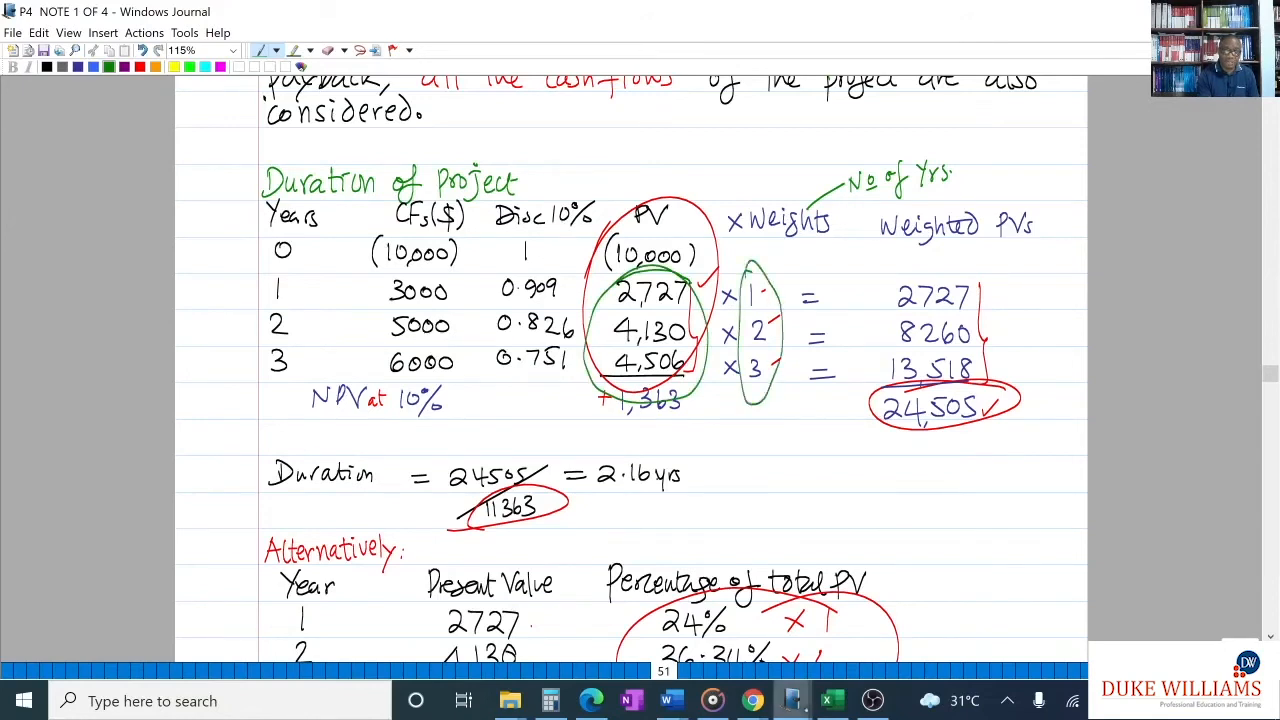
- Circle the weighted PVs and their total in the duration example, and underline the NPV at the foot of the PV column
mouse_move(906, 280)
left_mouse_down()
mouse_move(997, 284)
mouse_move(1015, 372)
mouse_move(893, 262)
left_mouse_up()
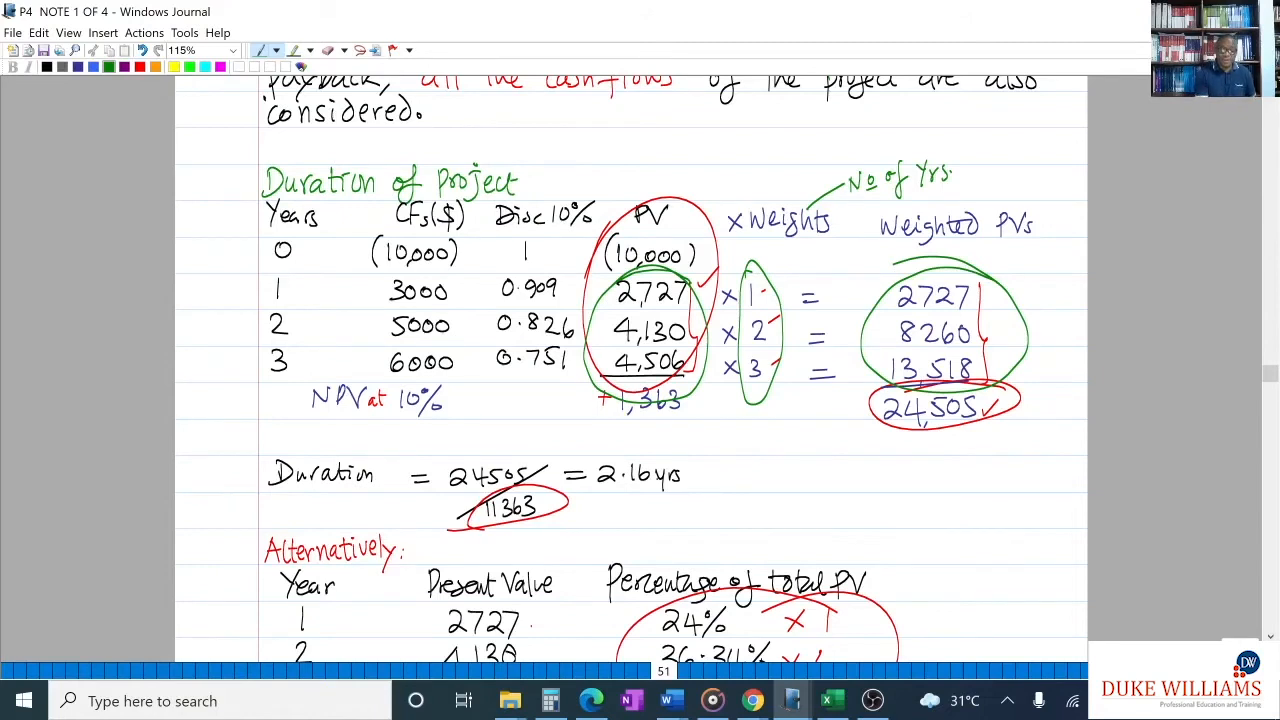
mouse_move(886, 428)
left_mouse_down()
mouse_move(1000, 430)
mouse_move(884, 412)
left_mouse_up()
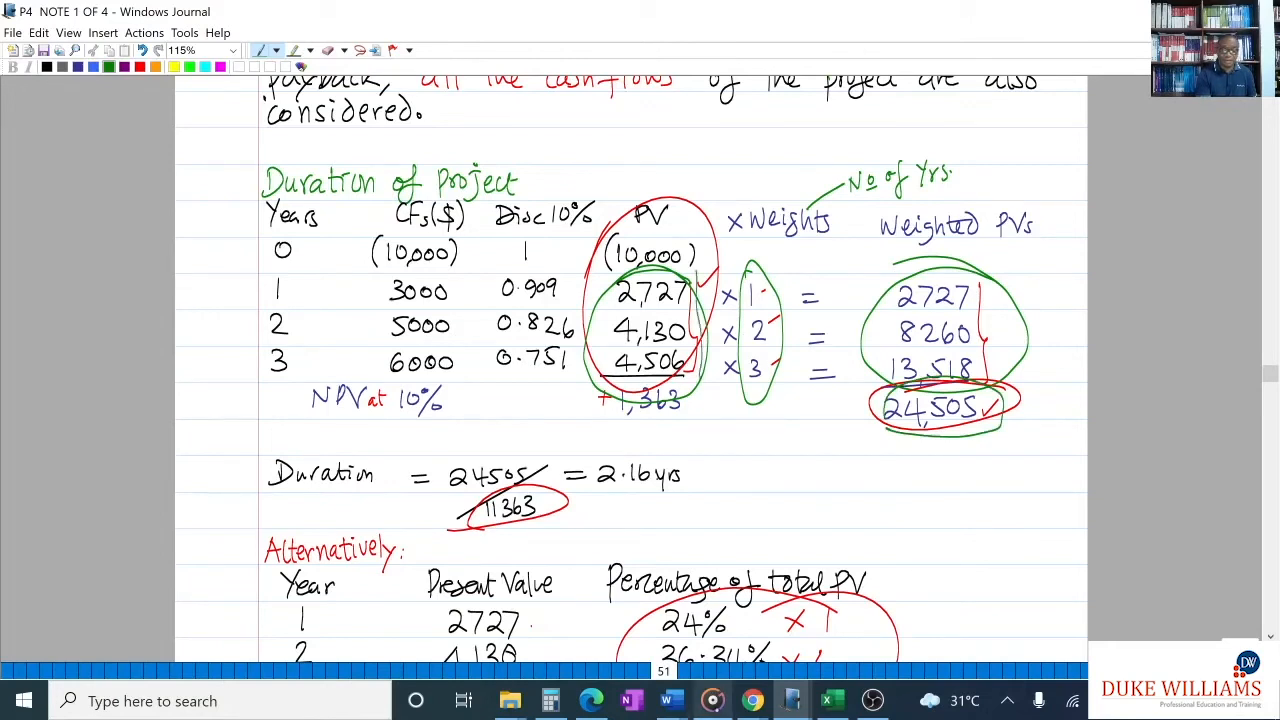
mouse_move(712, 701)
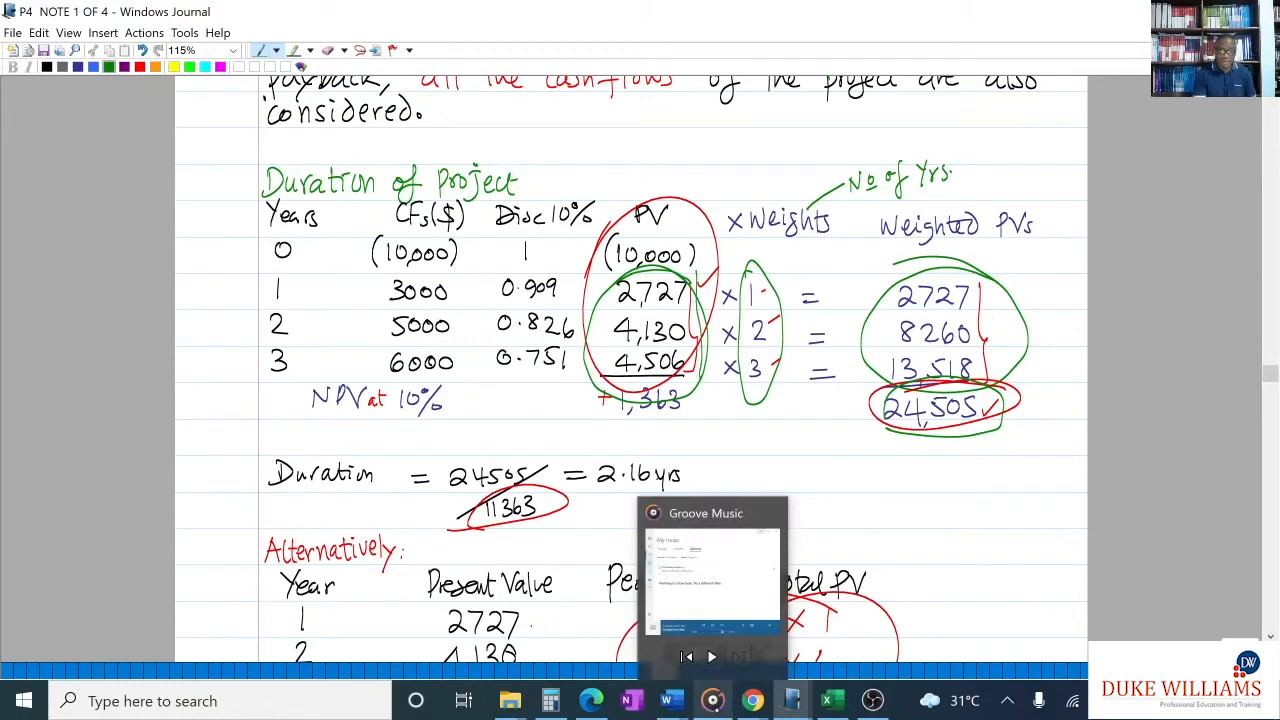
left_click_drag(608, 430, 732, 430)
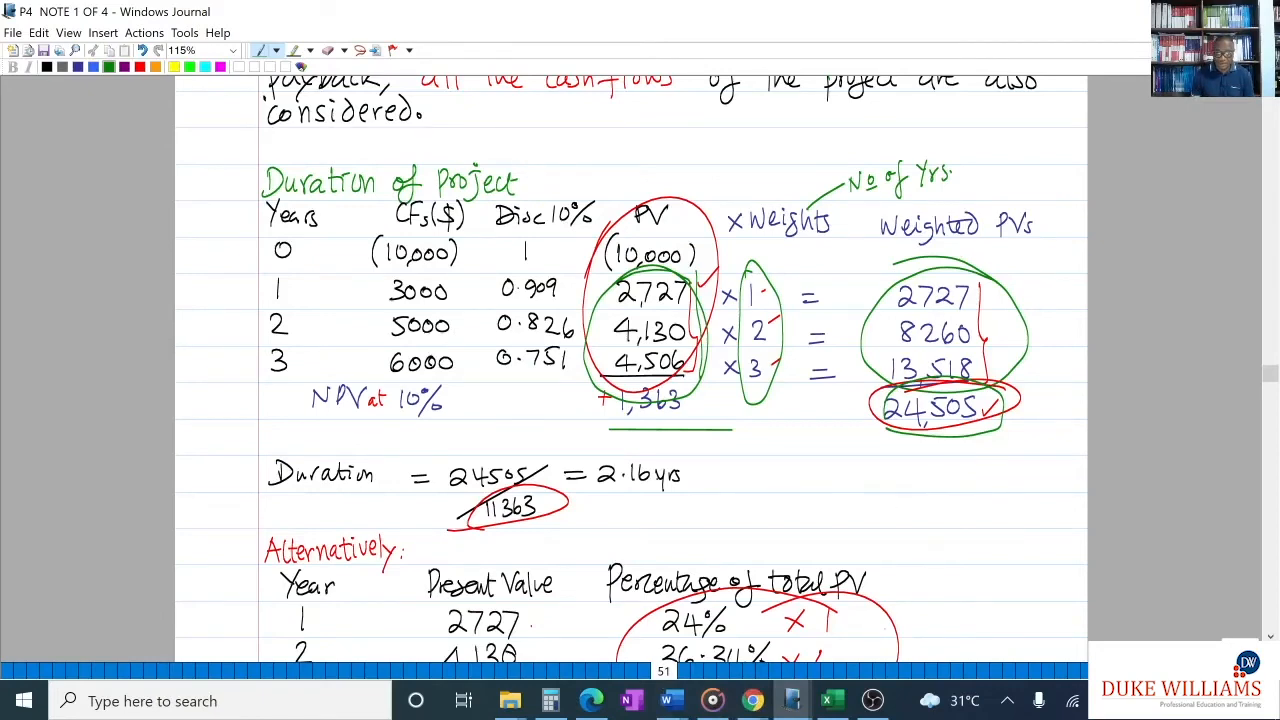
- Switch back to Excel beside the exercise PDF and calculate the year 0 discount factor in B15 with =1/(1.1)^B2
left_click(827, 700)
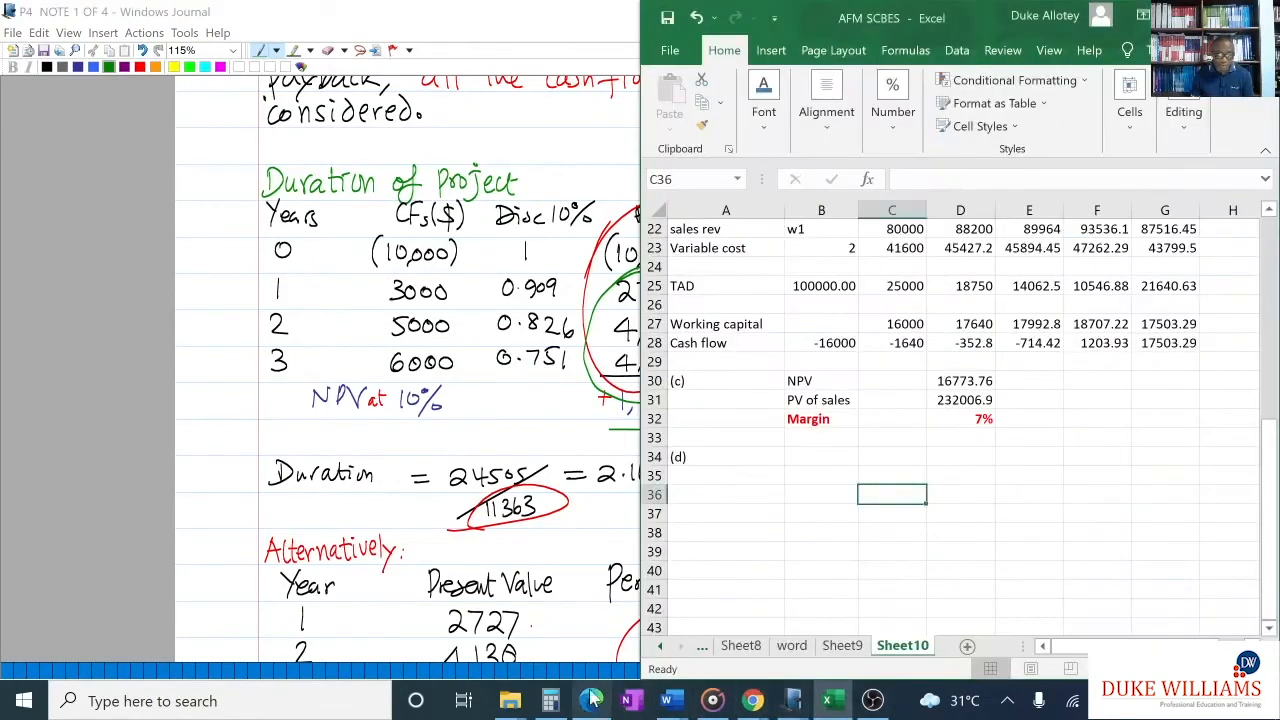
left_click(591, 700)
scroll(826, 490, "up", 3)
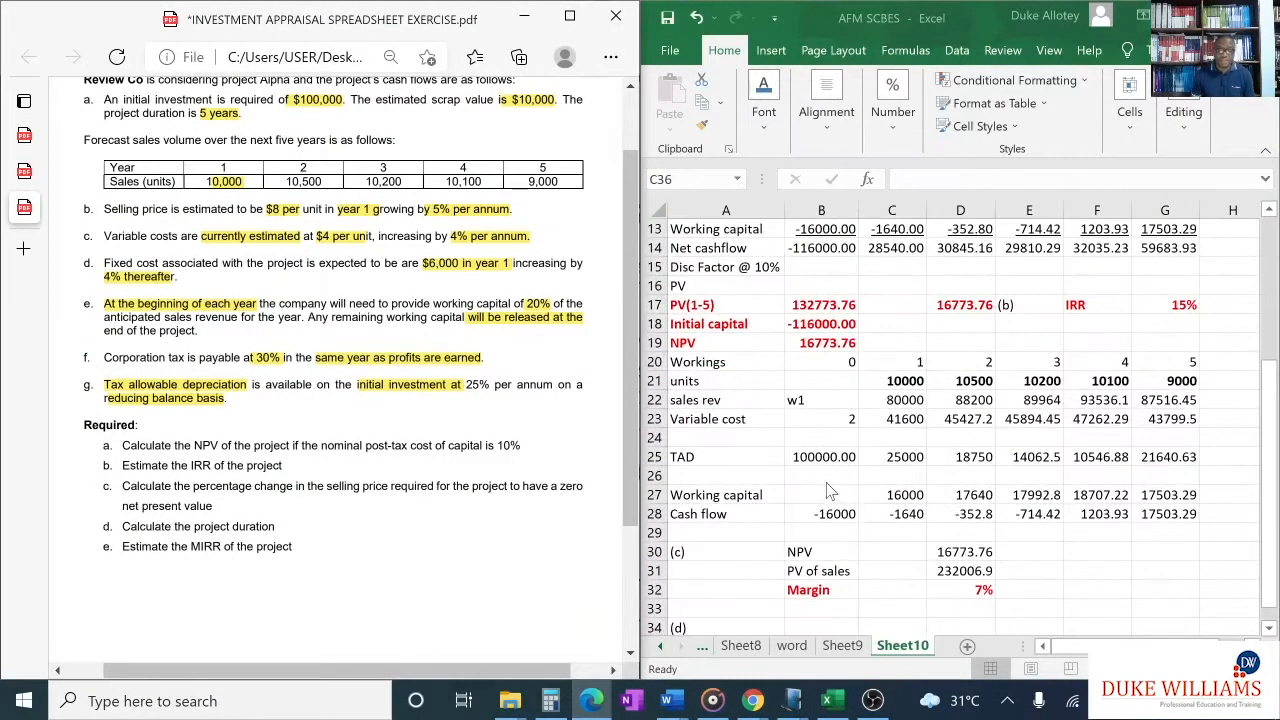
scroll(826, 490, "up", 2)
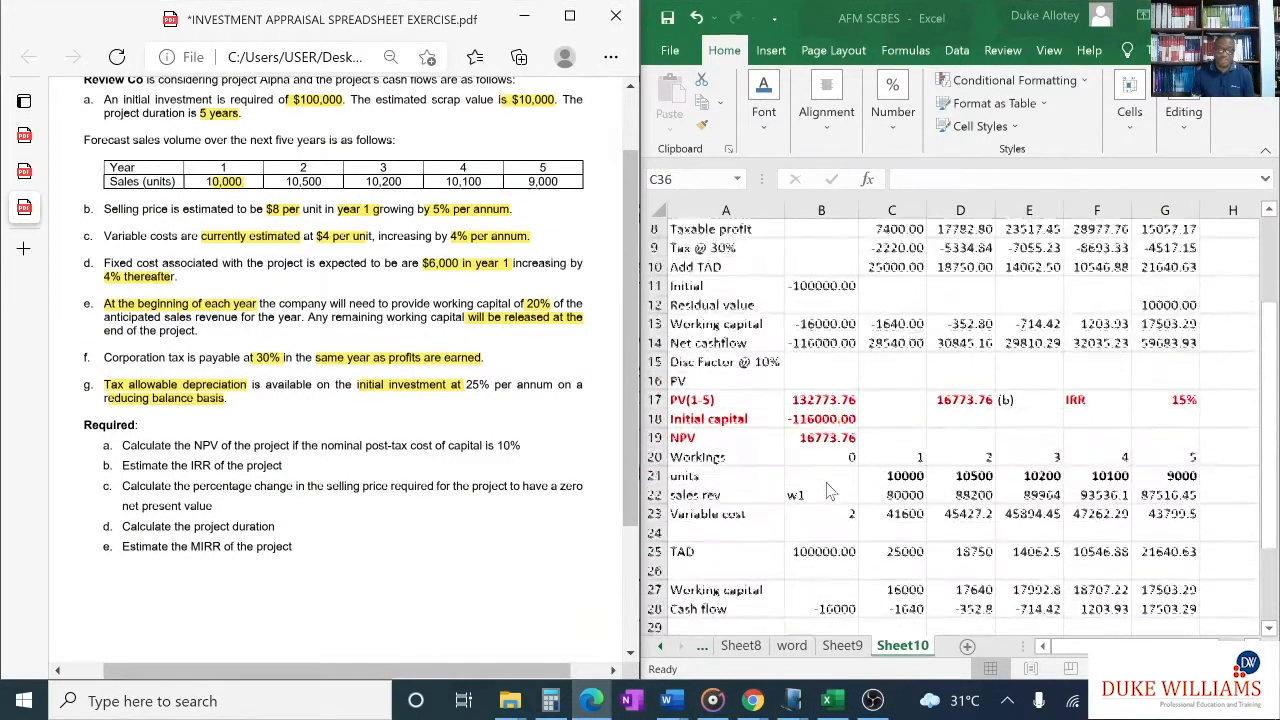
left_click(842, 380)
left_click(840, 380)
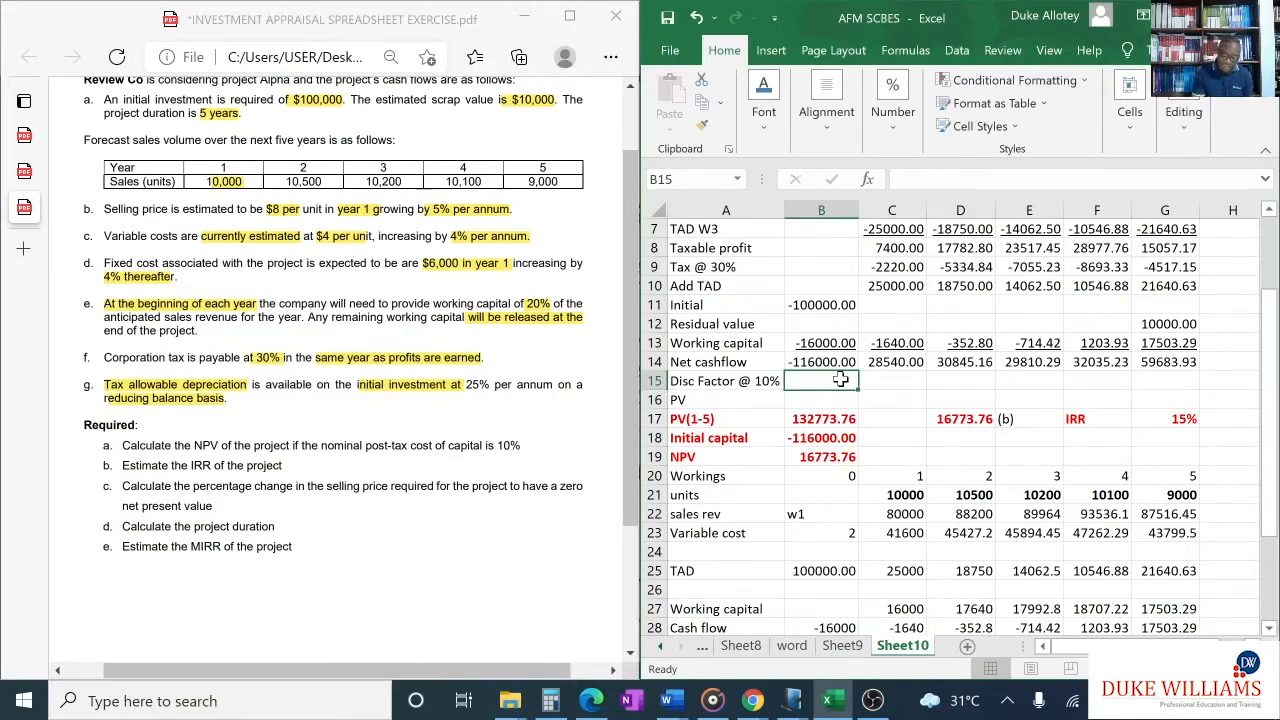
type("=1/(1.1)^")
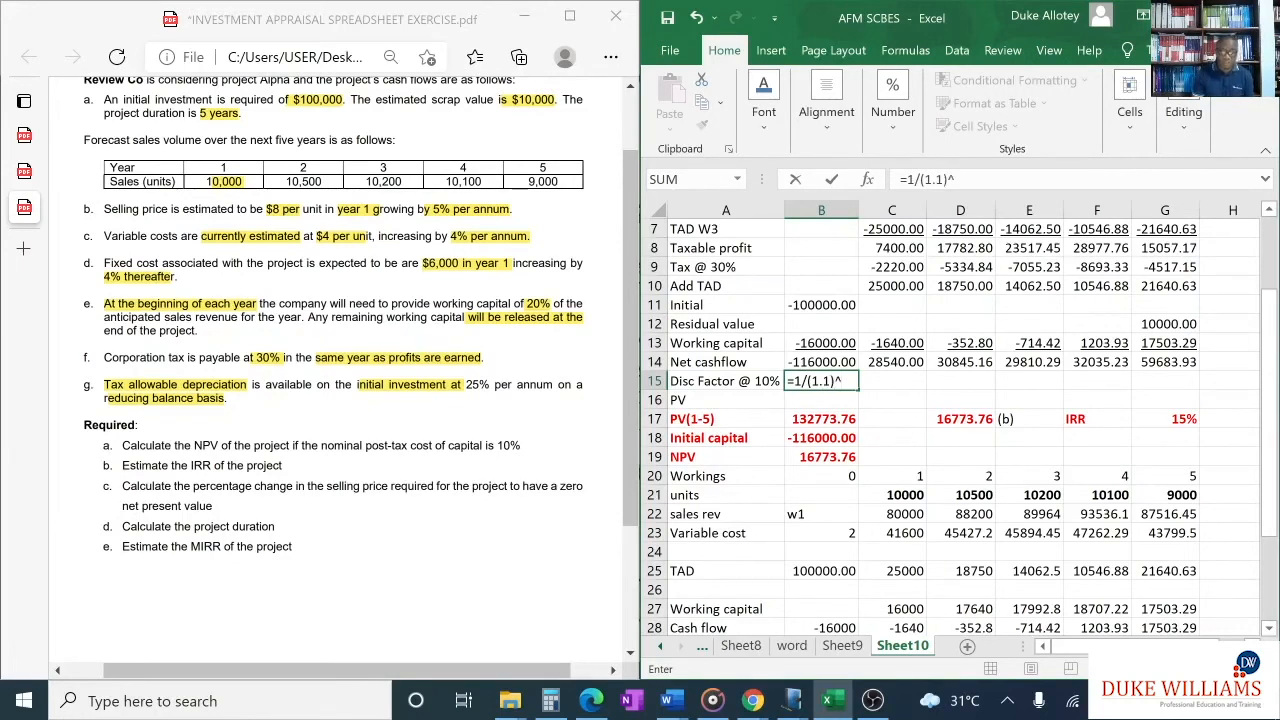
scroll(838, 375, "up", 2)
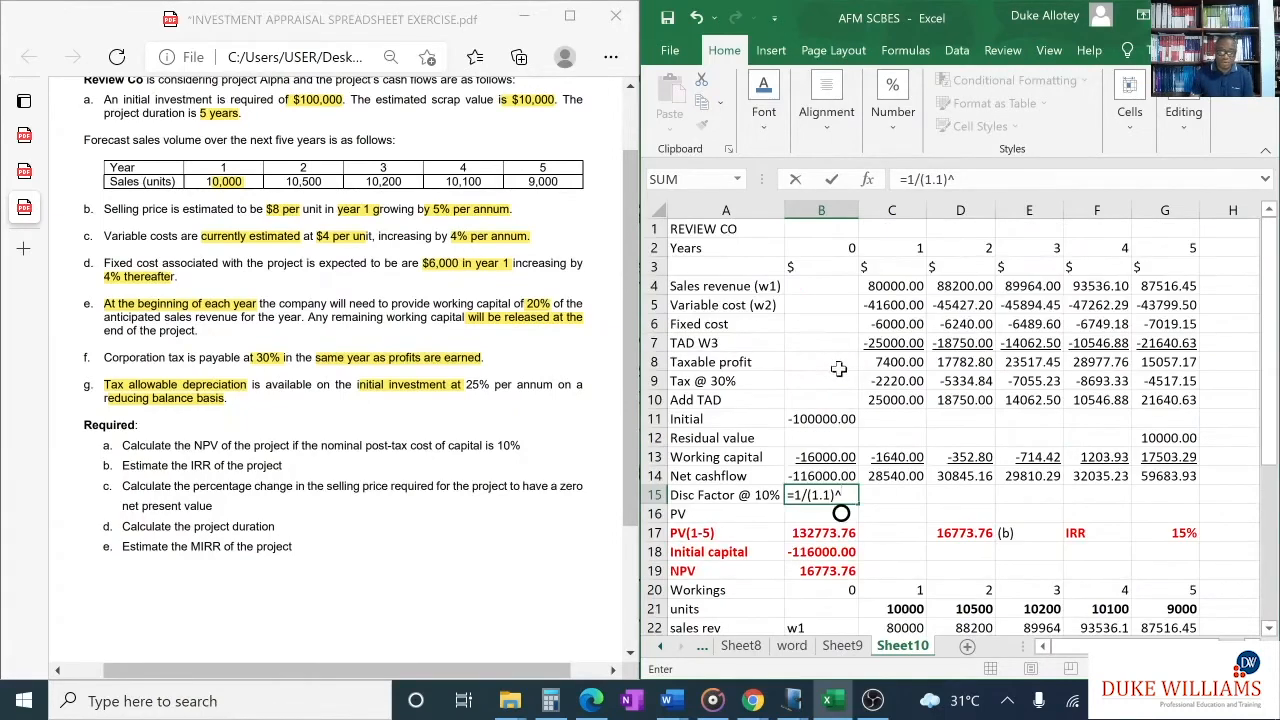
left_click(840, 248)
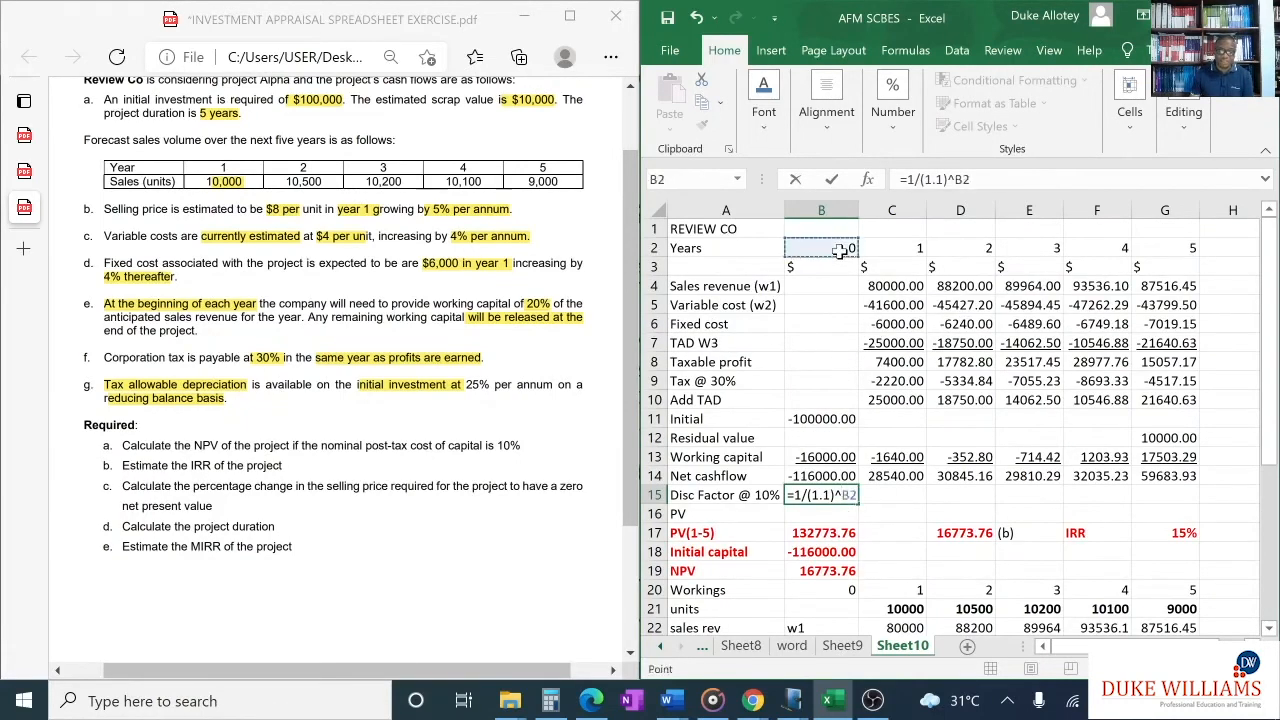
key("Return")
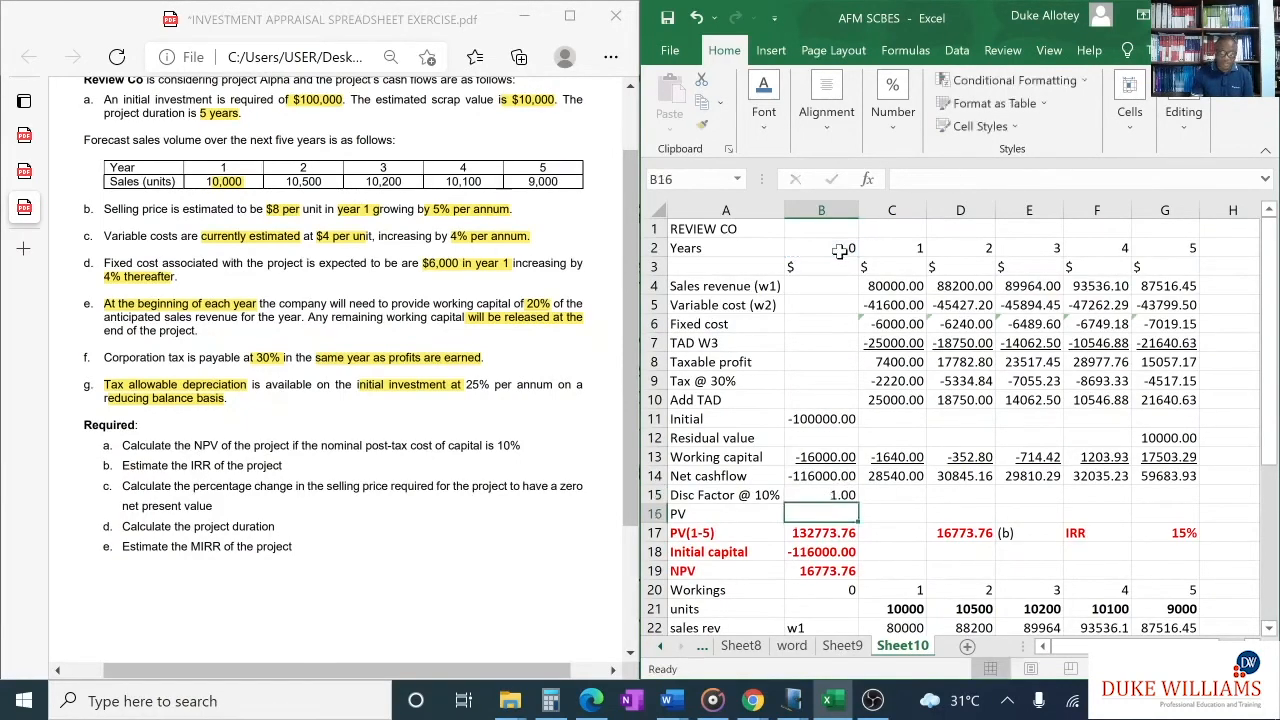
- Copy the year 0 discount factor in B15 across to G15 and show the row with three decimal places
left_click(826, 495)
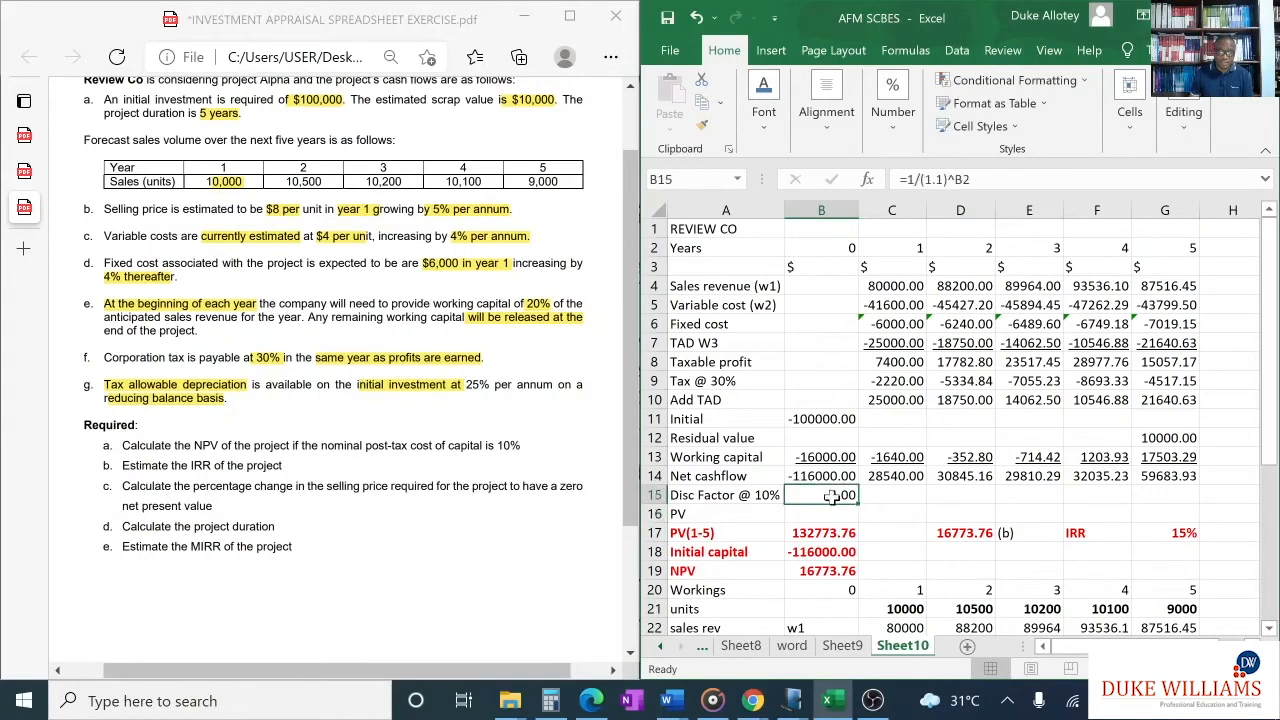
left_click_drag(853, 503, 1183, 497)
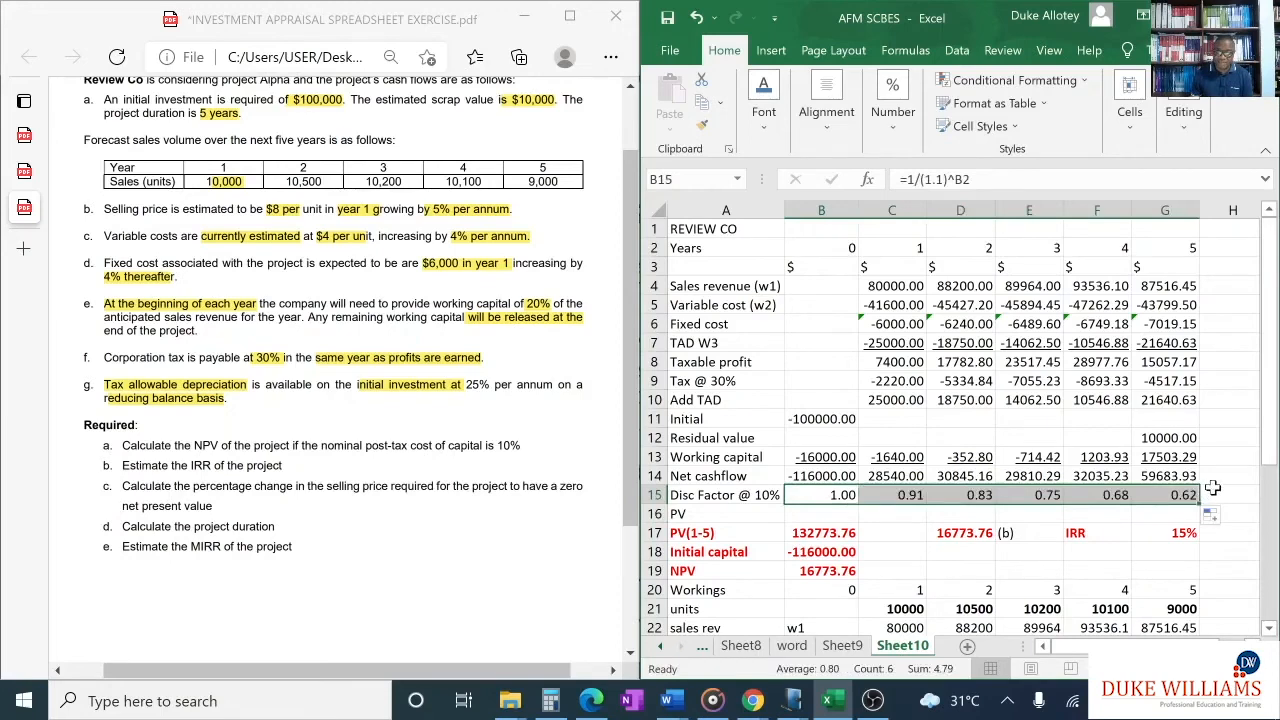
left_click(897, 128)
left_click(1003, 240)
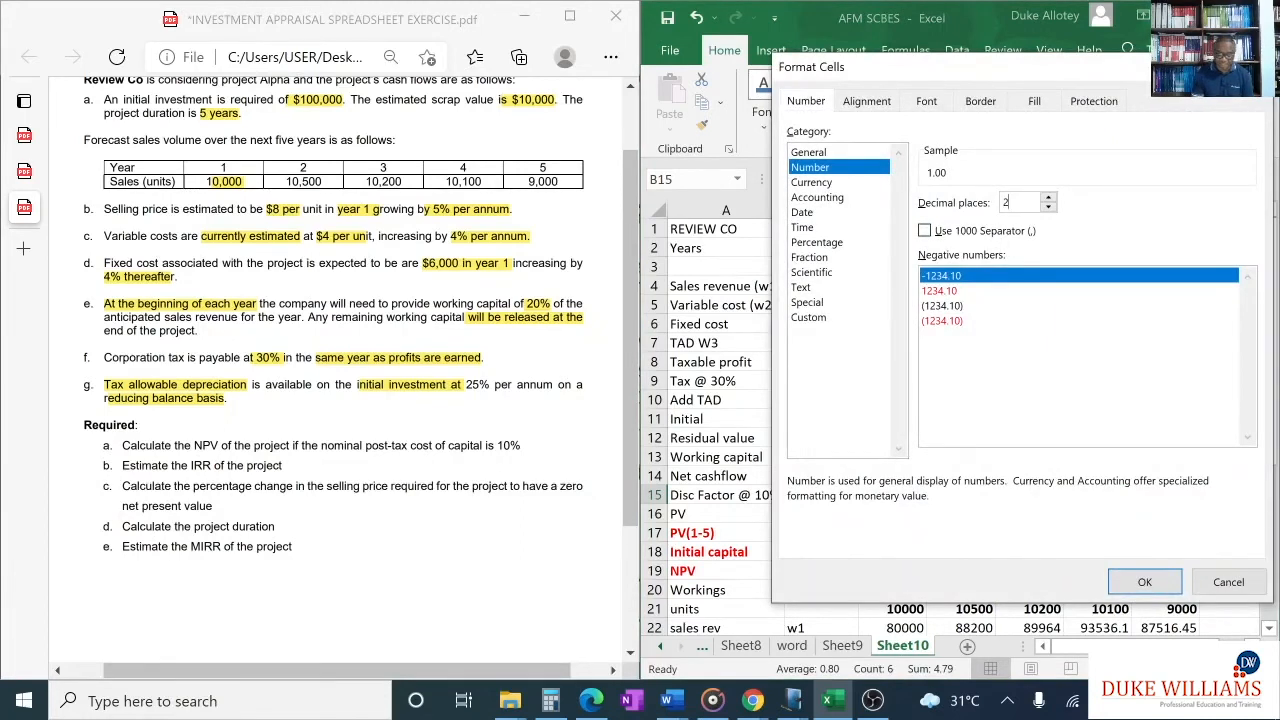
key("BackSpace")
type("3")
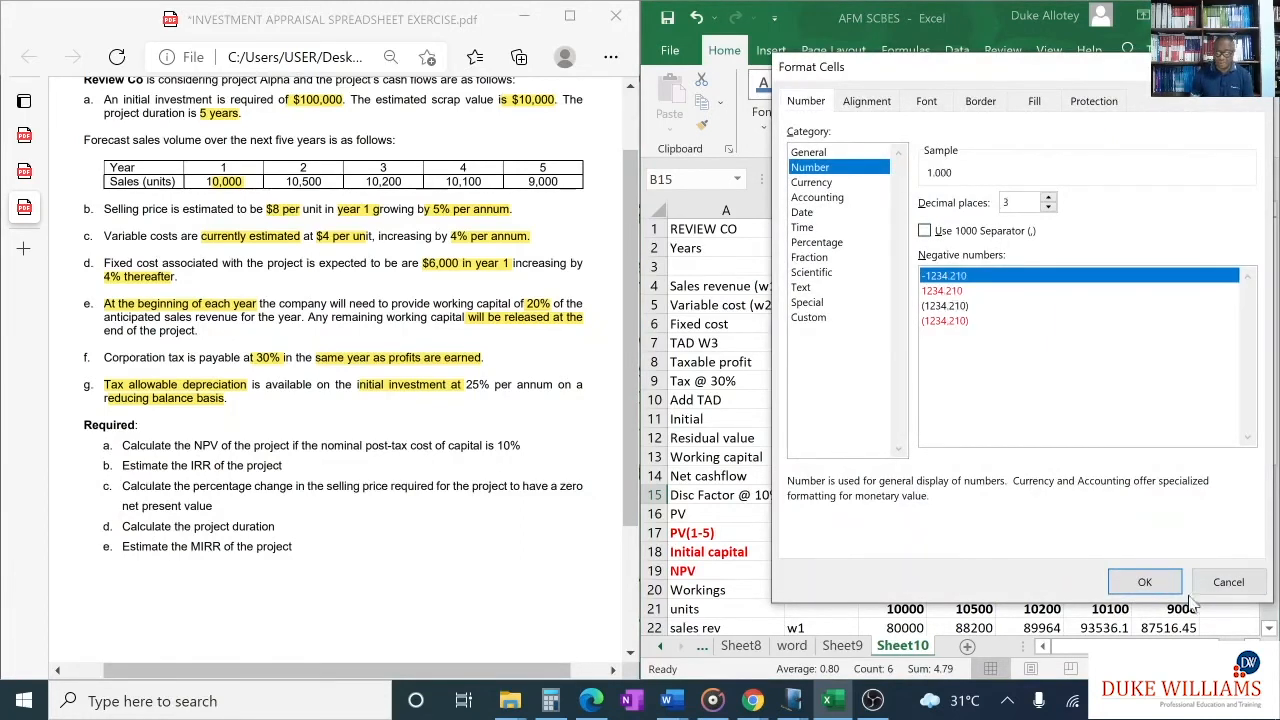
left_click(1146, 584)
left_click(1076, 561)
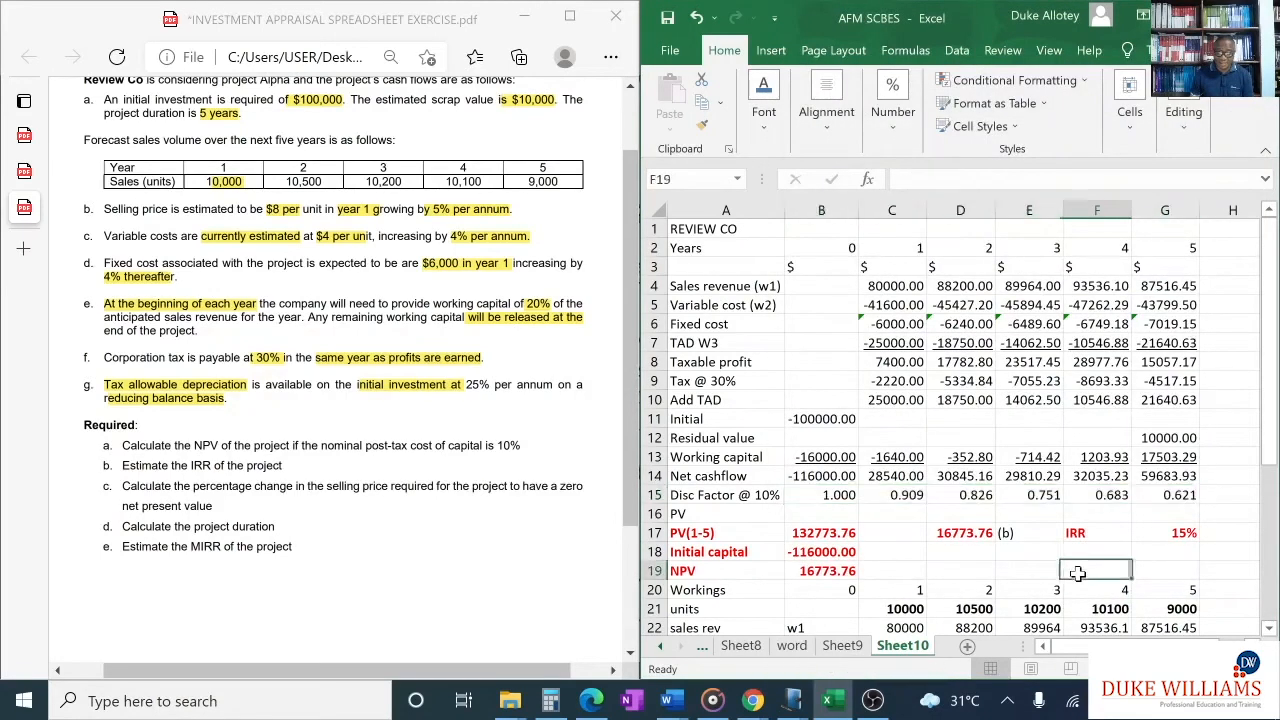
- Colour the discount factors in B15:G15 red
left_click(848, 494)
left_click_drag(848, 494, 1185, 498)
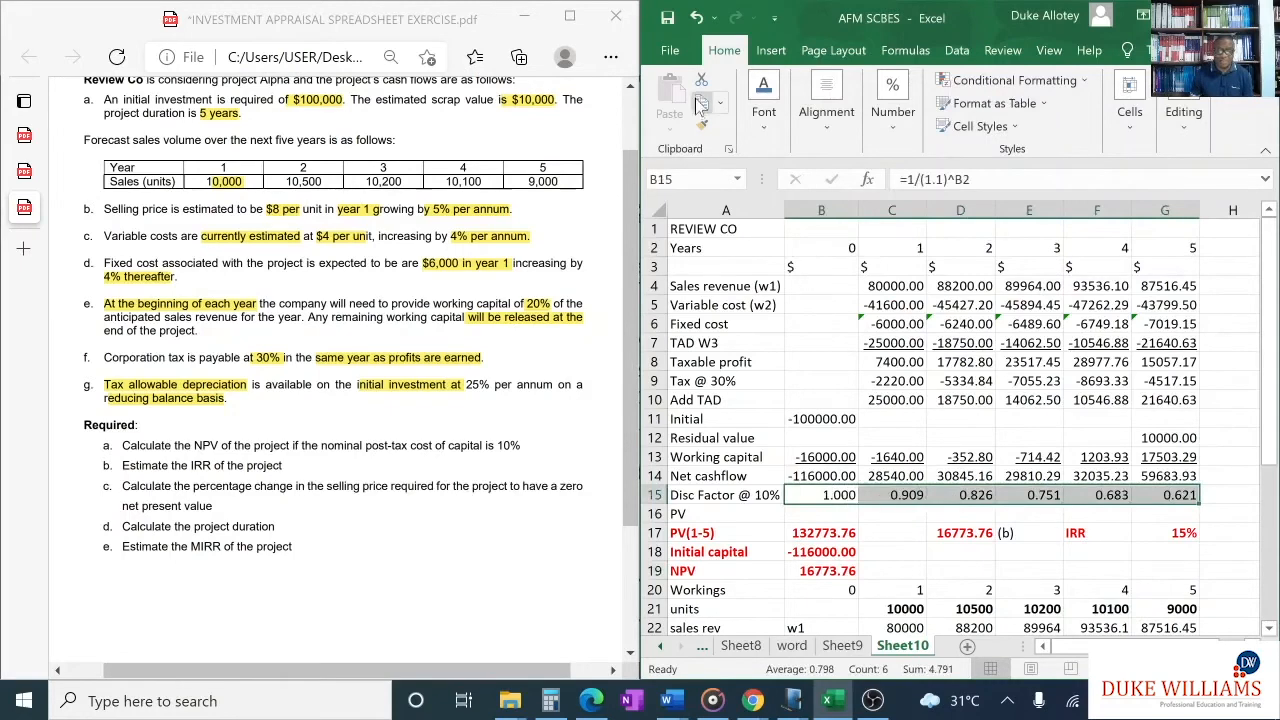
left_click(764, 88)
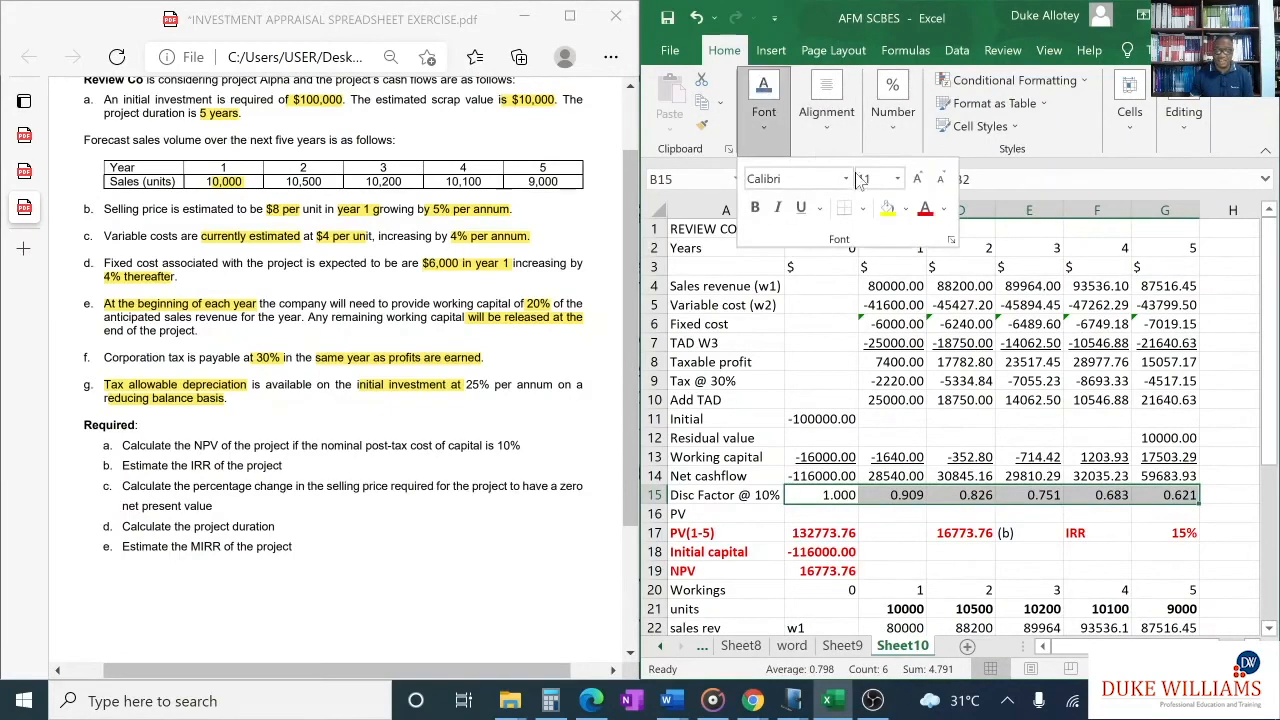
left_click(925, 208)
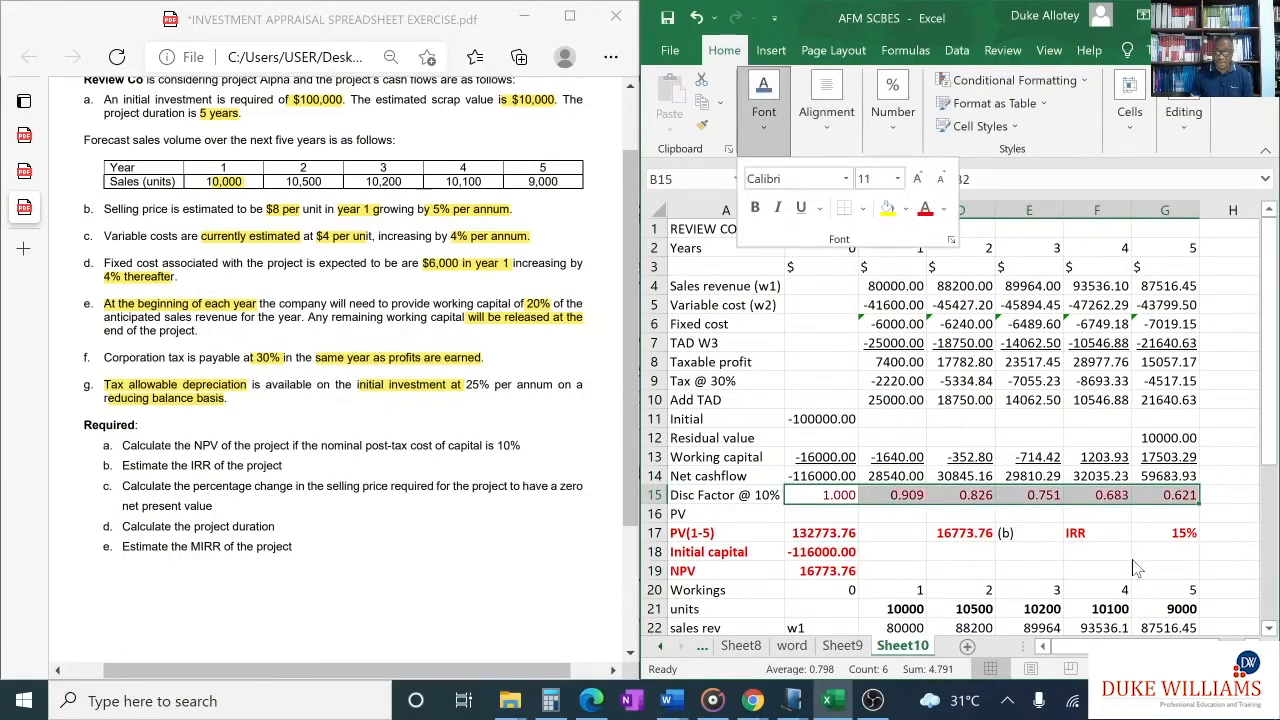
left_click(1138, 567)
left_click(1057, 521)
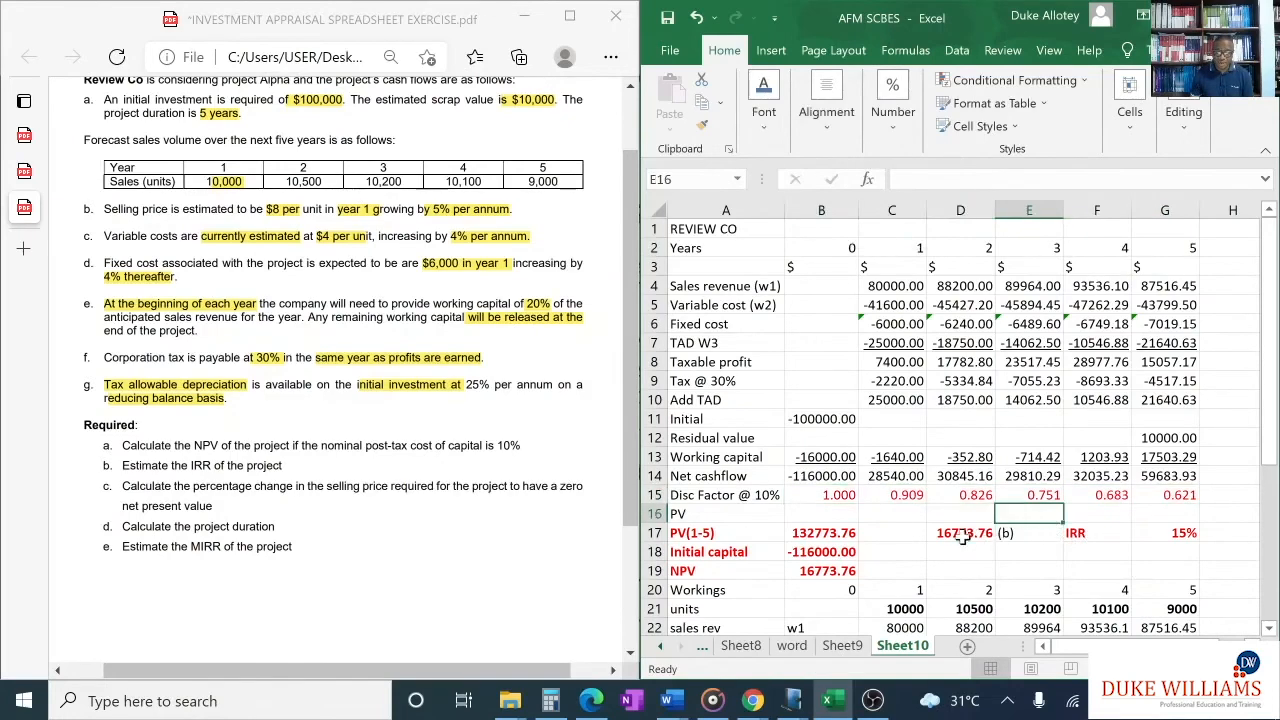
- Label B34 "Weighted PV" beside the (d) heading and fit column B's width to its contents
scroll(962, 536, "down", 1)
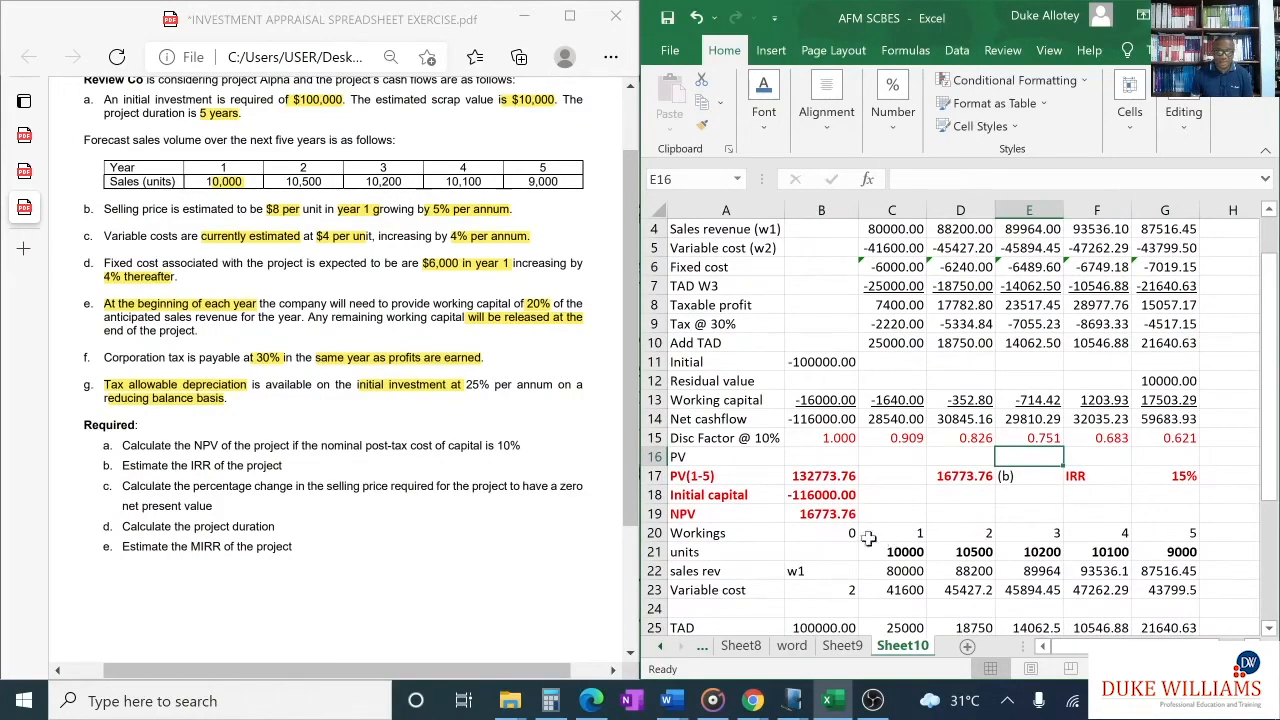
double_click(706, 456)
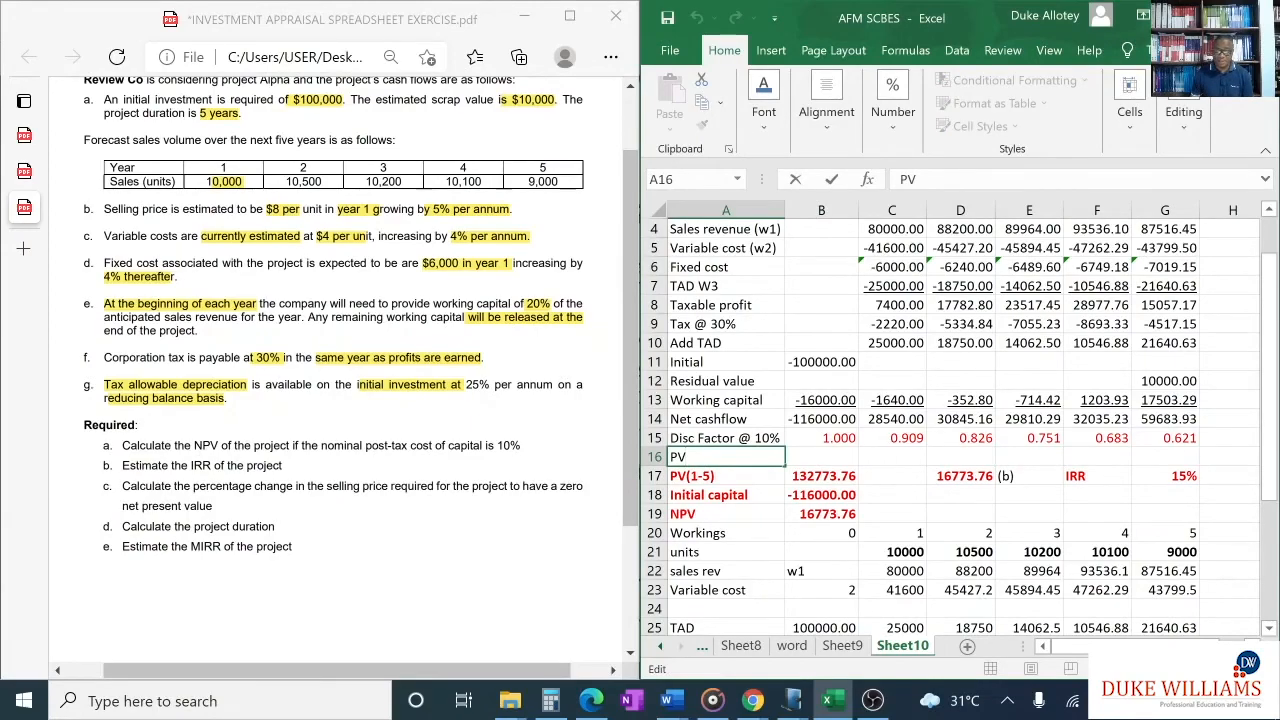
scroll(761, 514, "down", 4)
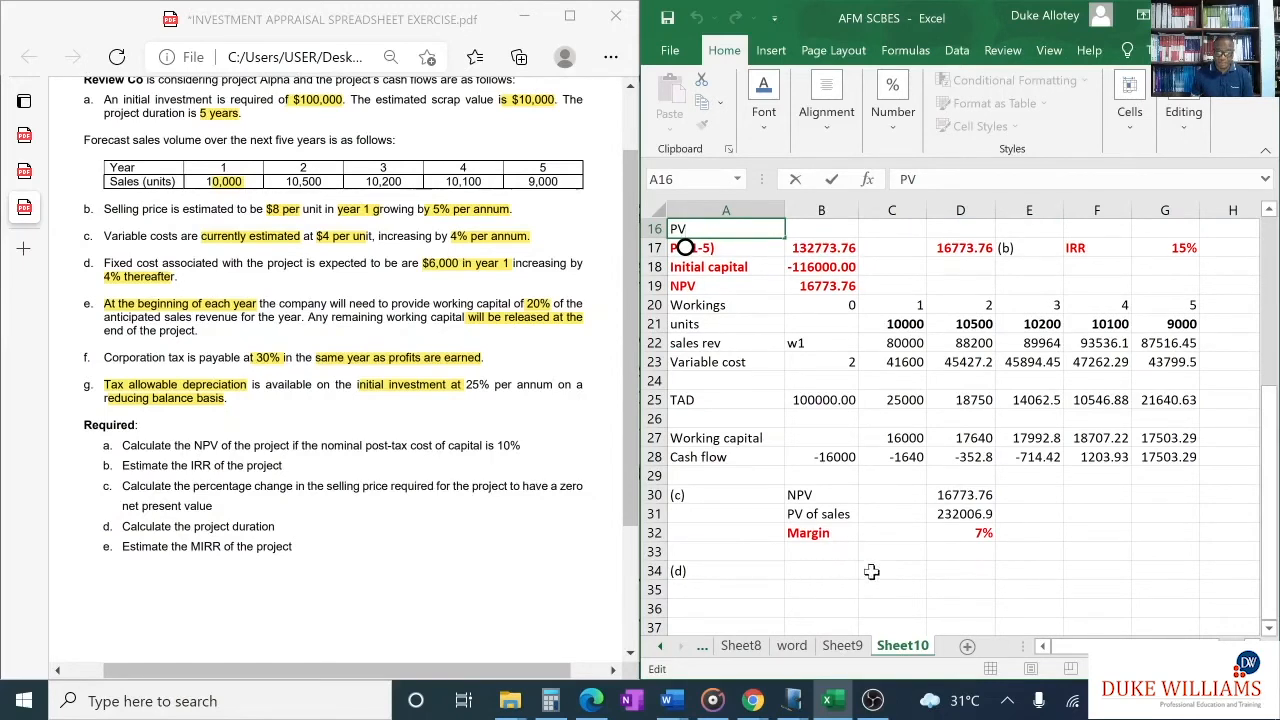
left_click(792, 572)
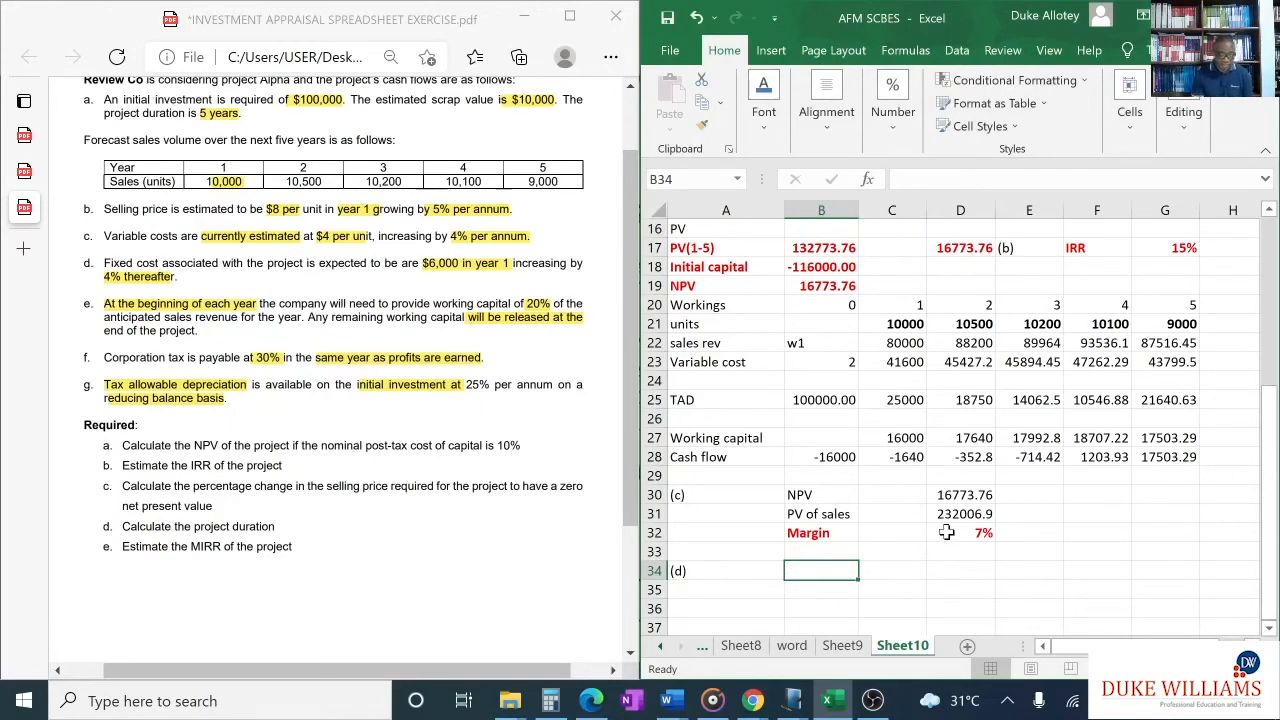
type("Weigh")
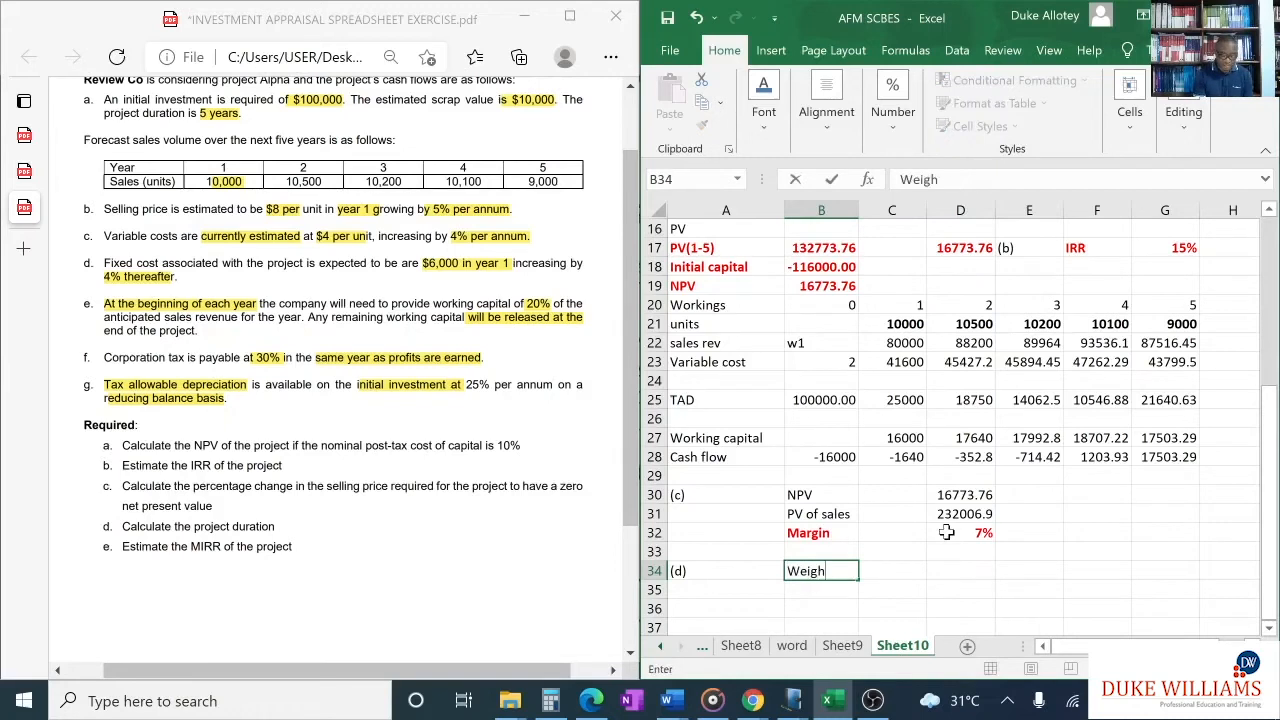
type("ted PV")
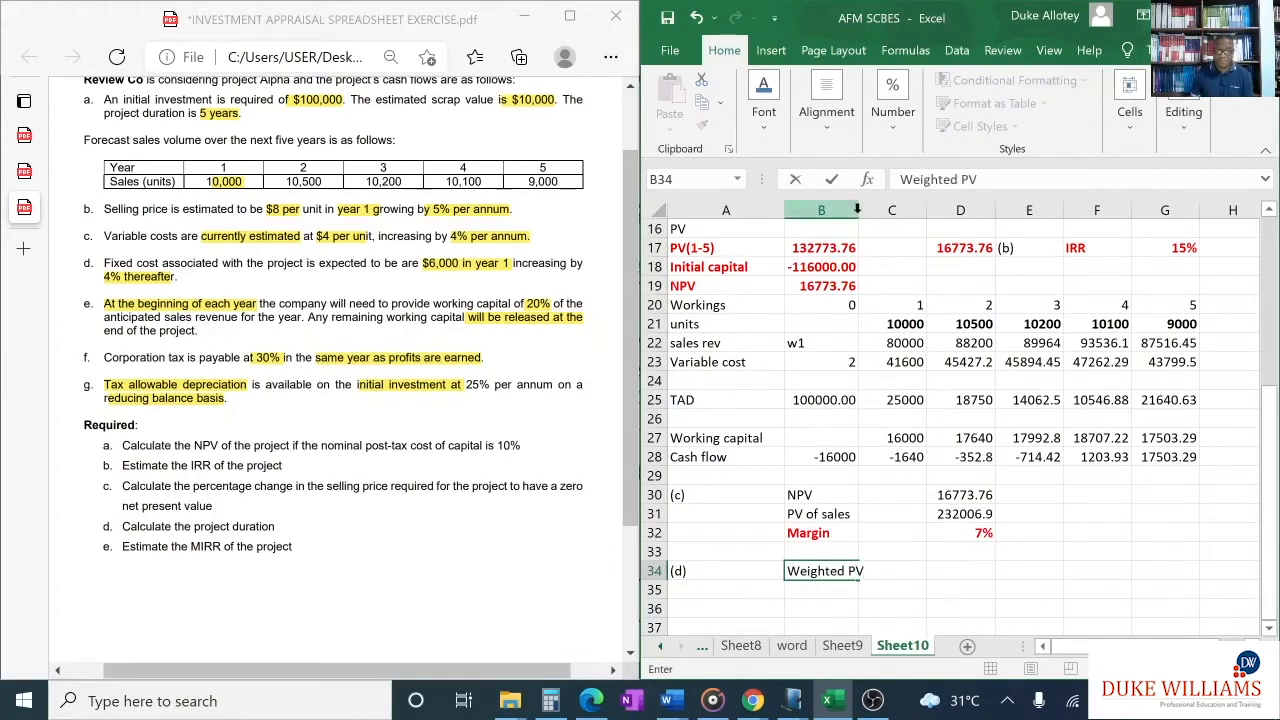
left_click(835, 209)
double_click(858, 209)
left_click(895, 569)
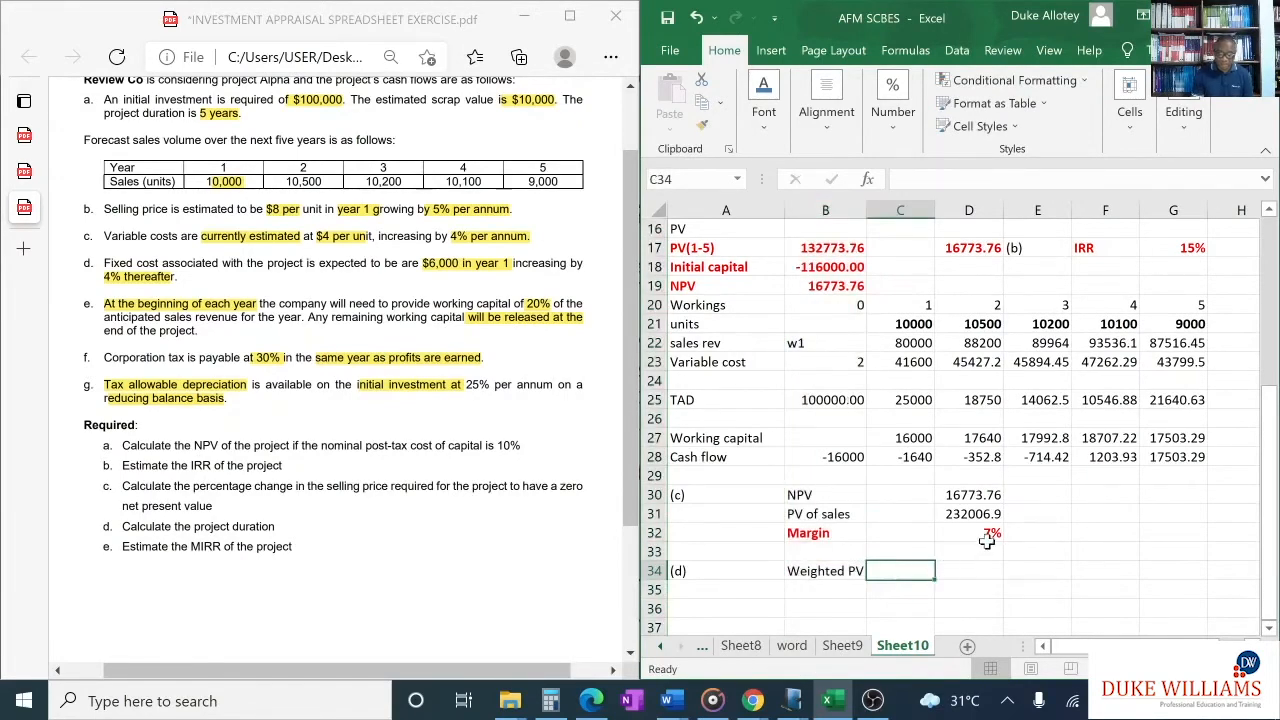
- Calculate the year 1 weighted PV in C34 with =C2*C14*C15
type("=")
scroll(900, 330, "up", 4)
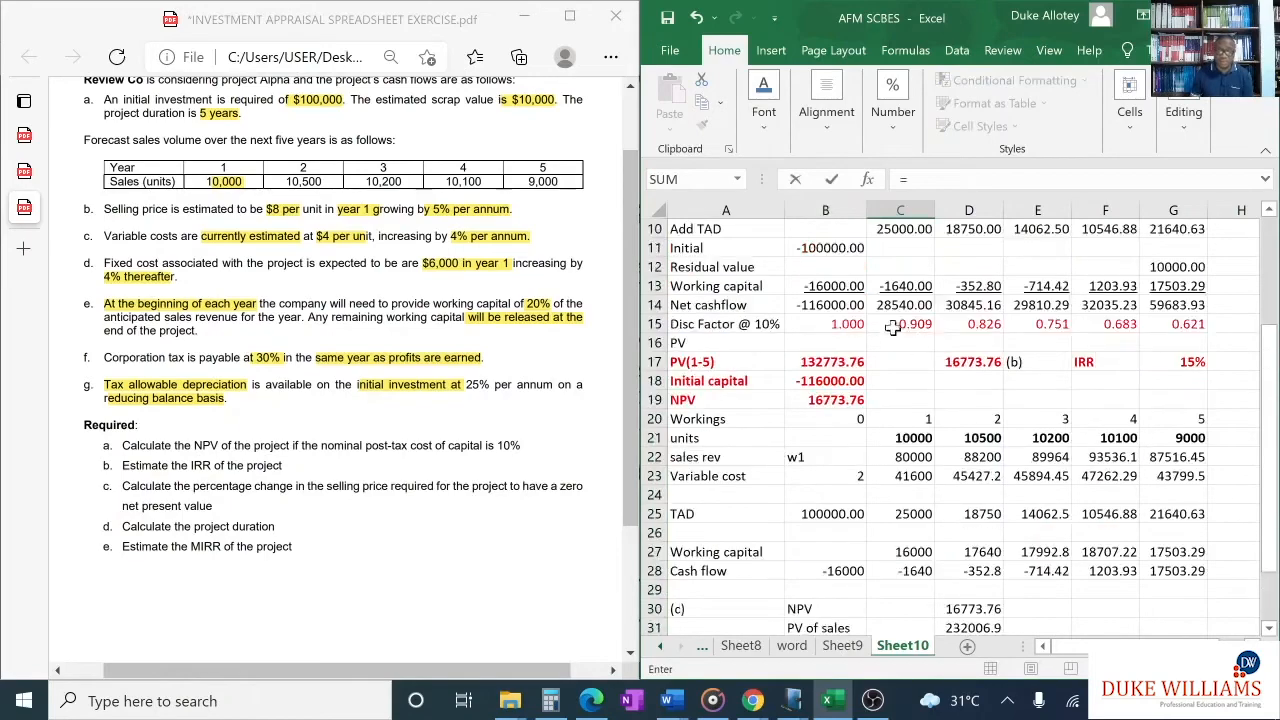
scroll(898, 306, "up", 1)
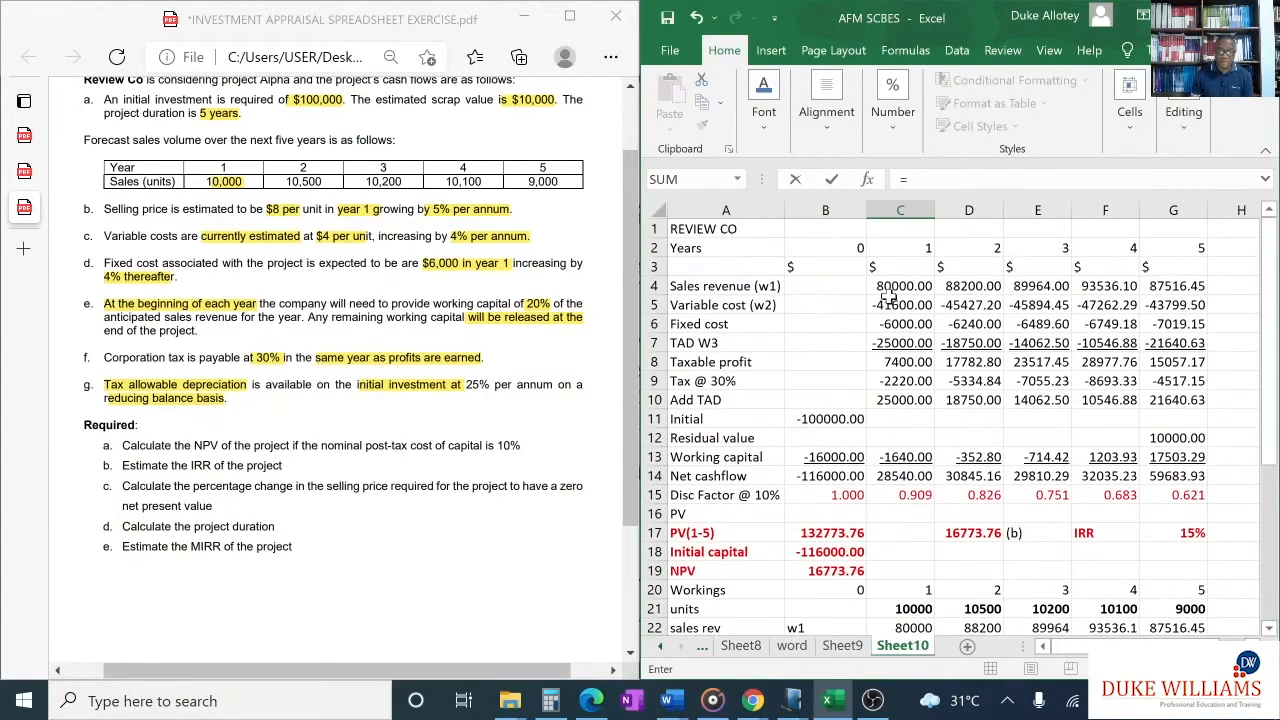
left_click(913, 250)
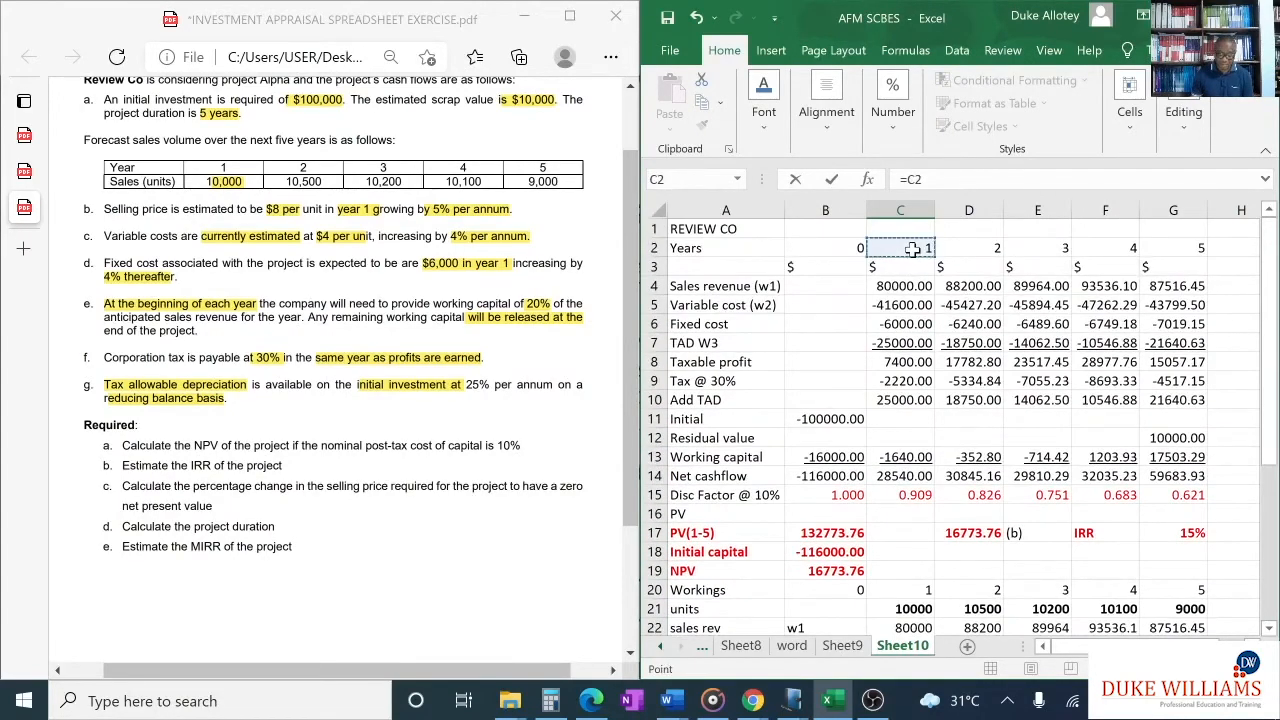
type("*")
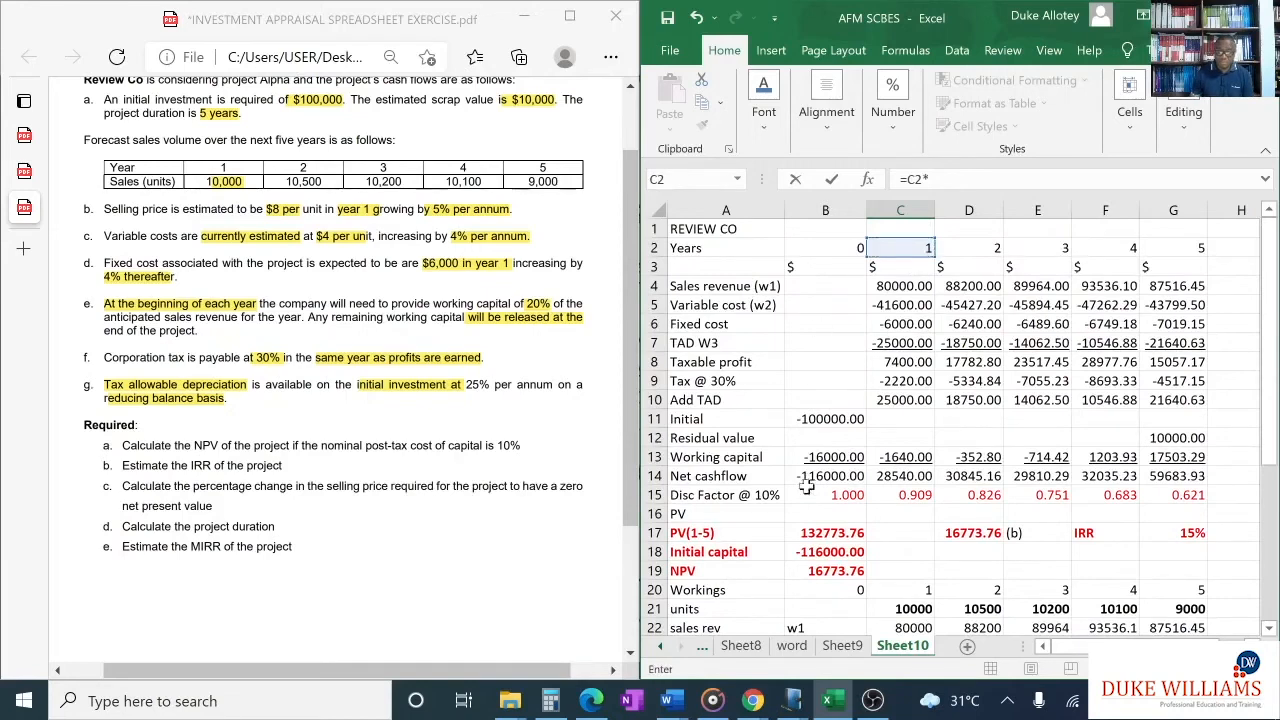
scroll(913, 250, "down", 2)
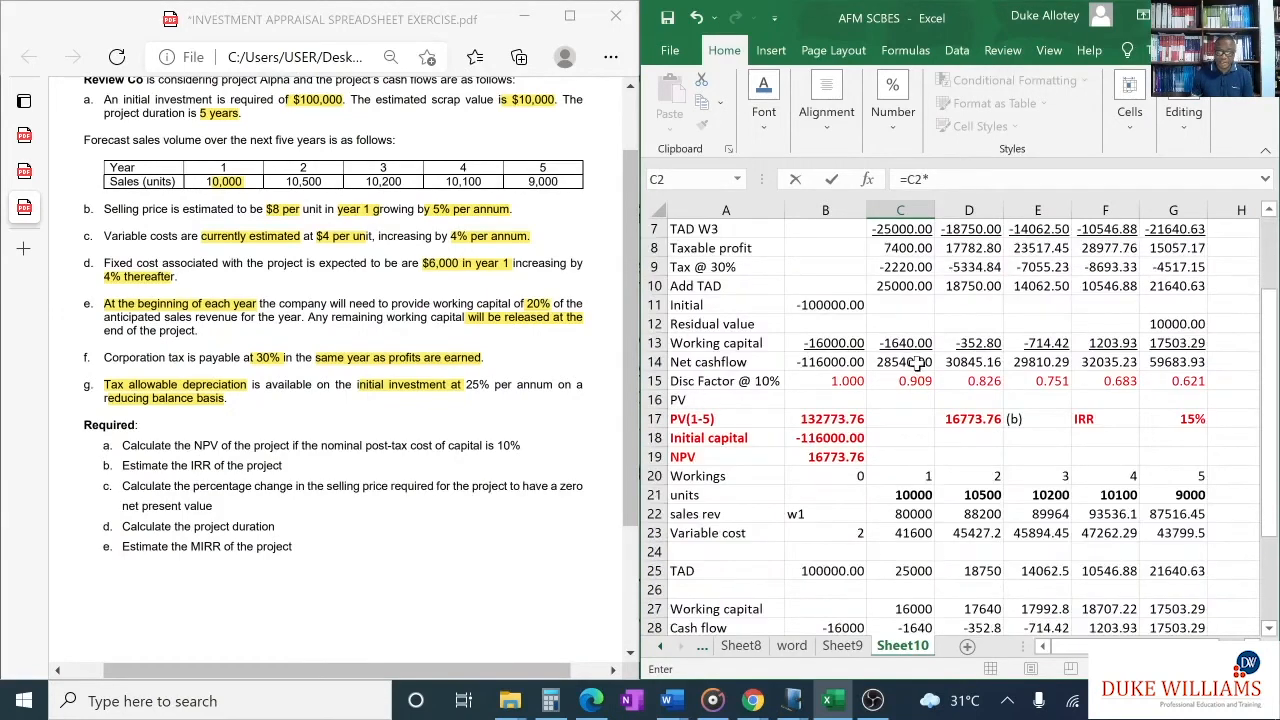
left_click(918, 362)
type("*")
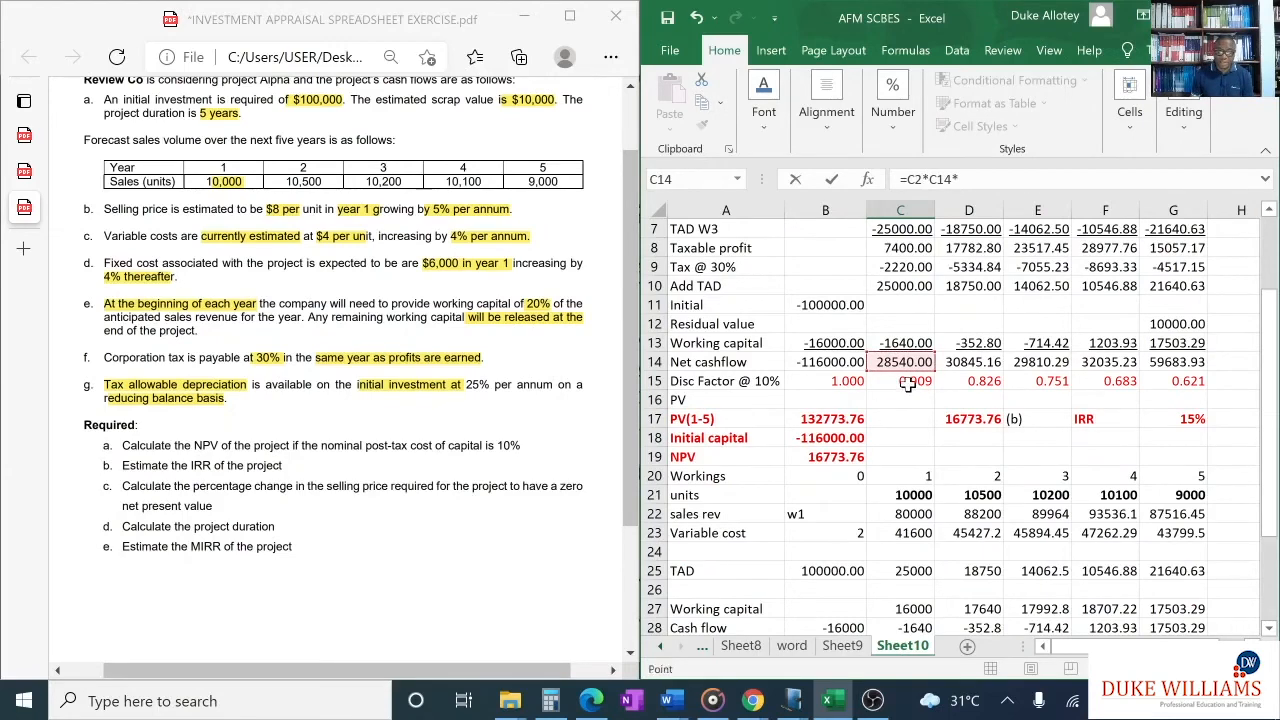
left_click(906, 382)
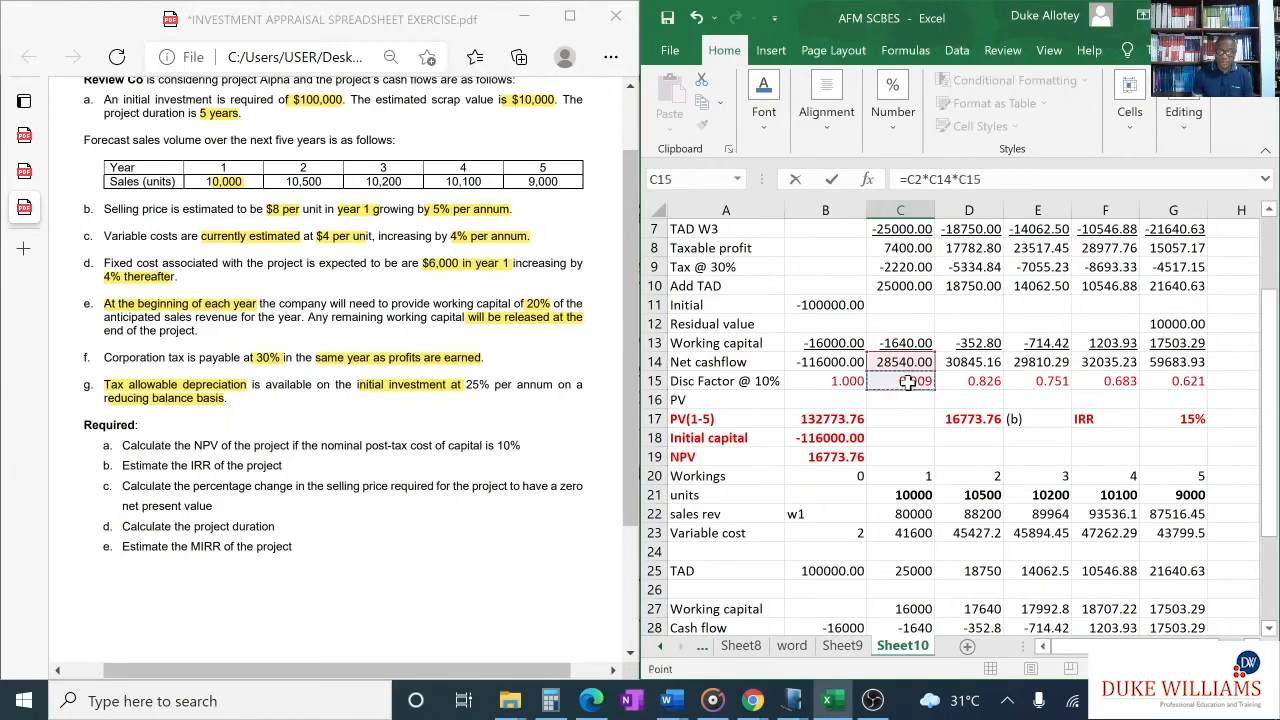
key("Return")
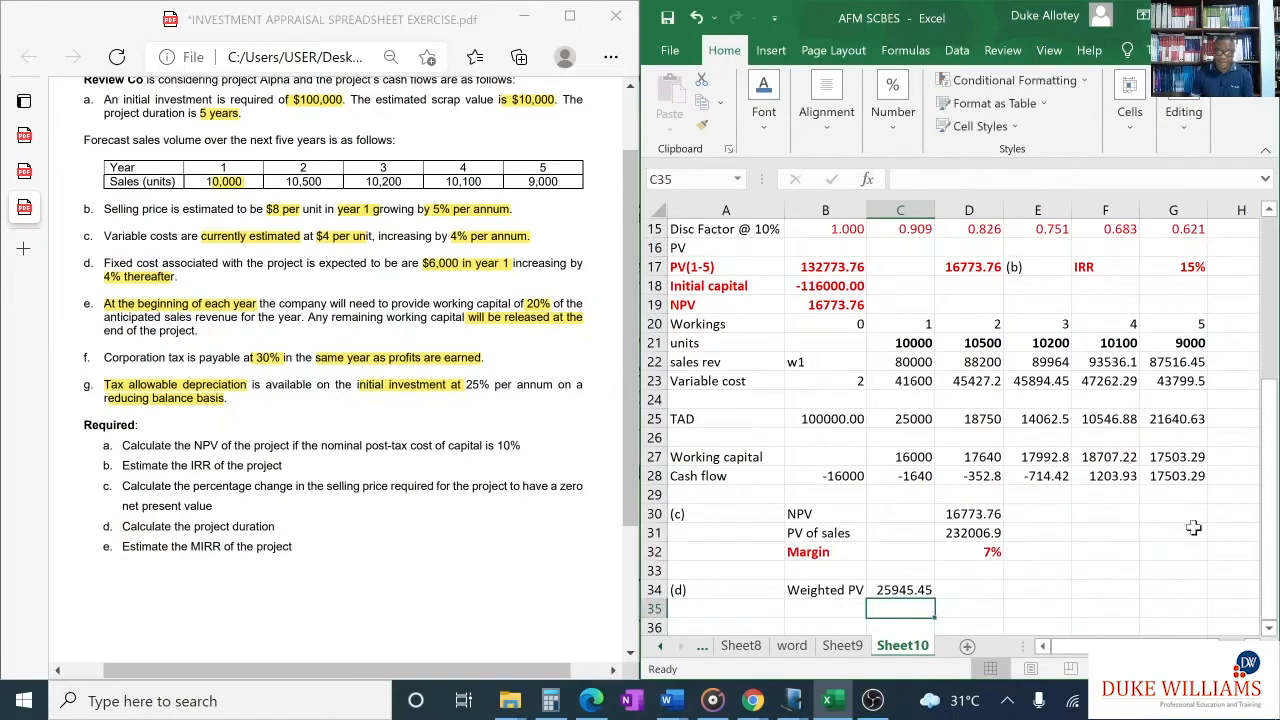
- Copy the weighted PV formula from C34 across to G34 and check the copied formulas for years 2 to 5
left_click(910, 591)
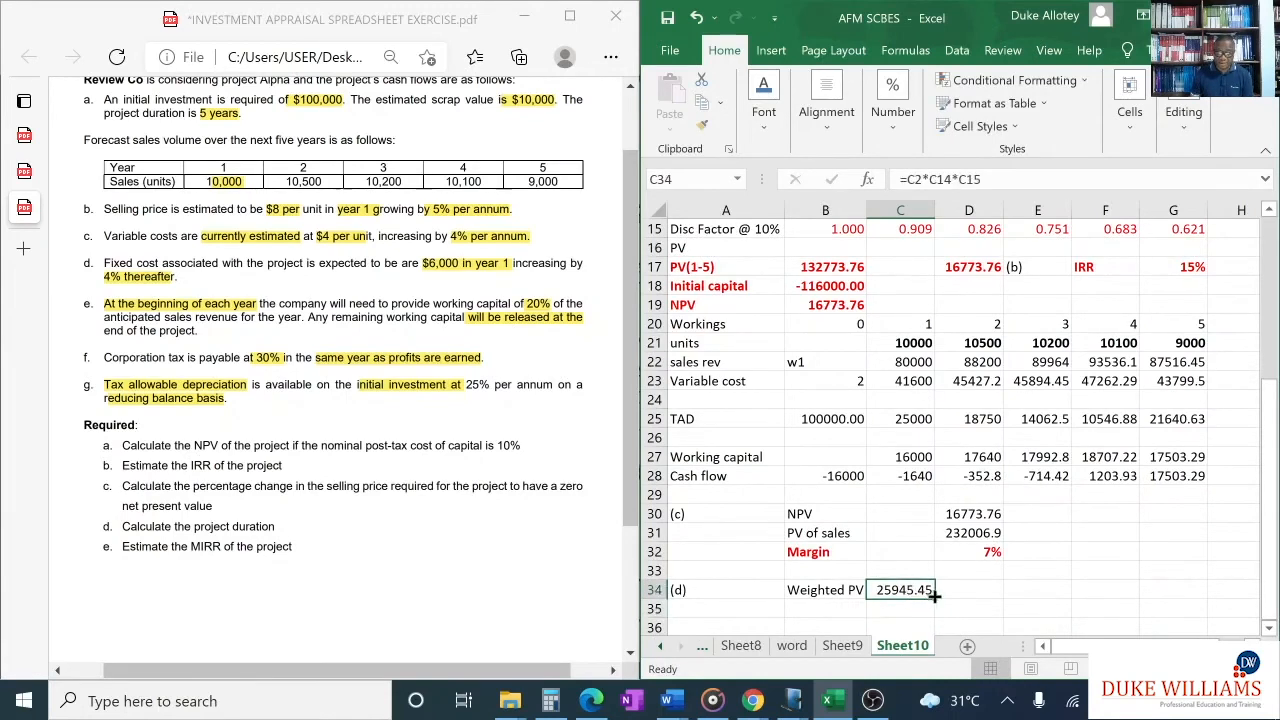
left_click_drag(932, 596, 1211, 590)
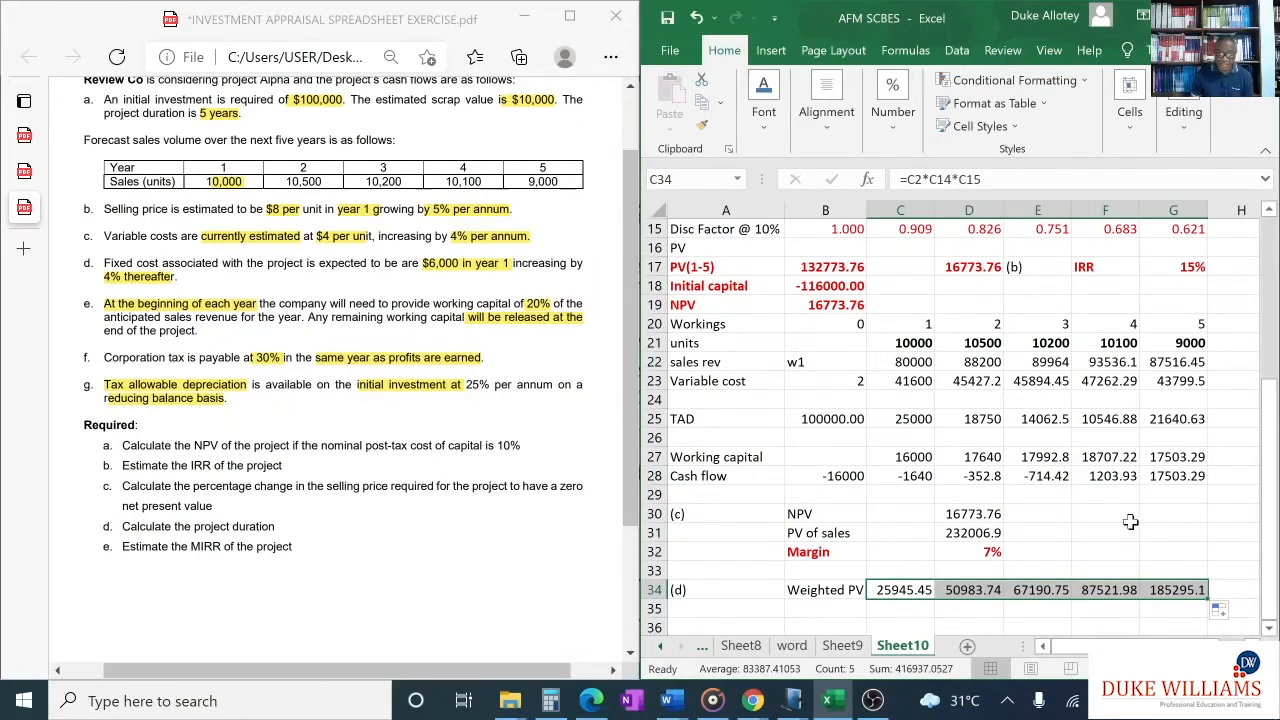
left_click(977, 591)
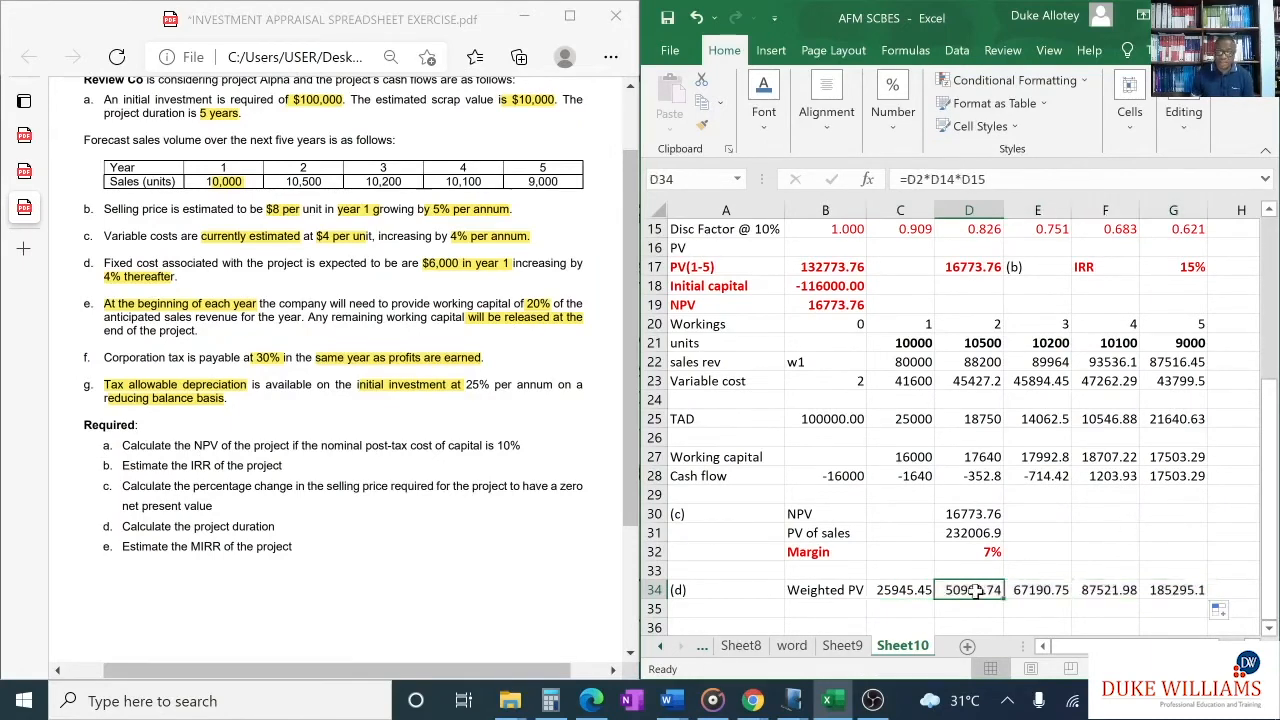
left_click(1037, 590)
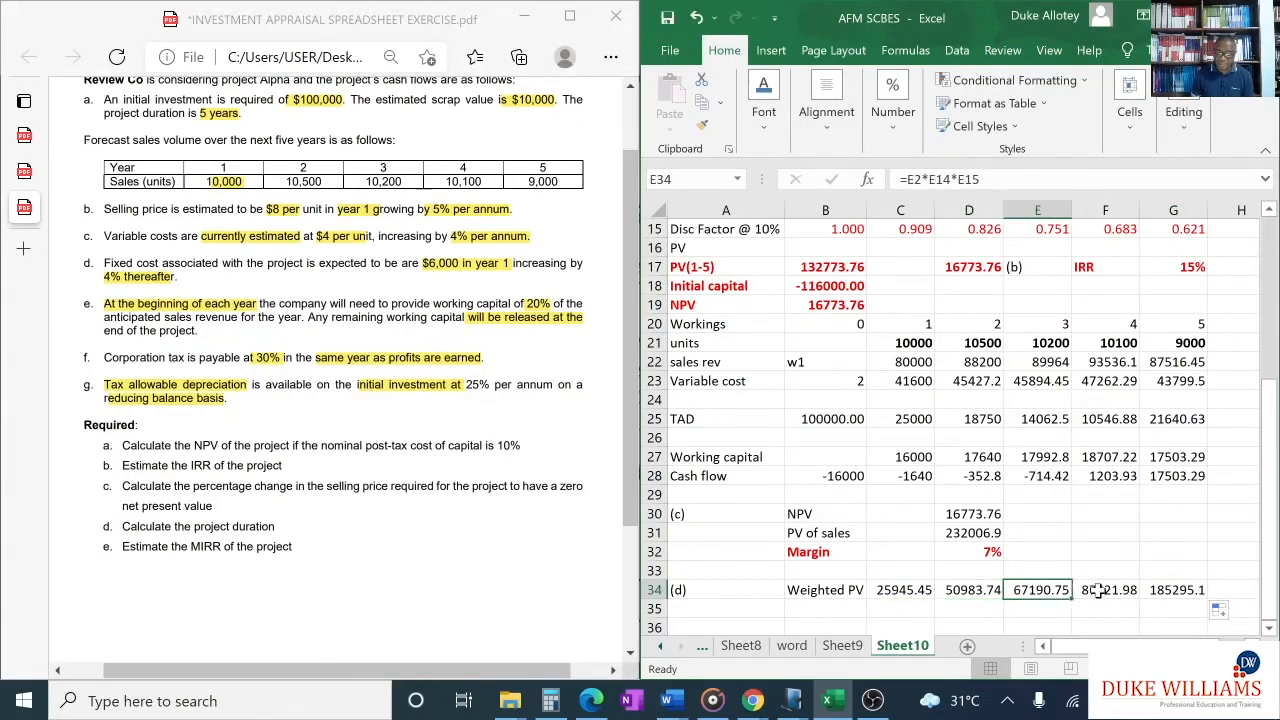
left_click(1108, 590)
left_click(1174, 590)
scroll(1105, 543, "down", 2)
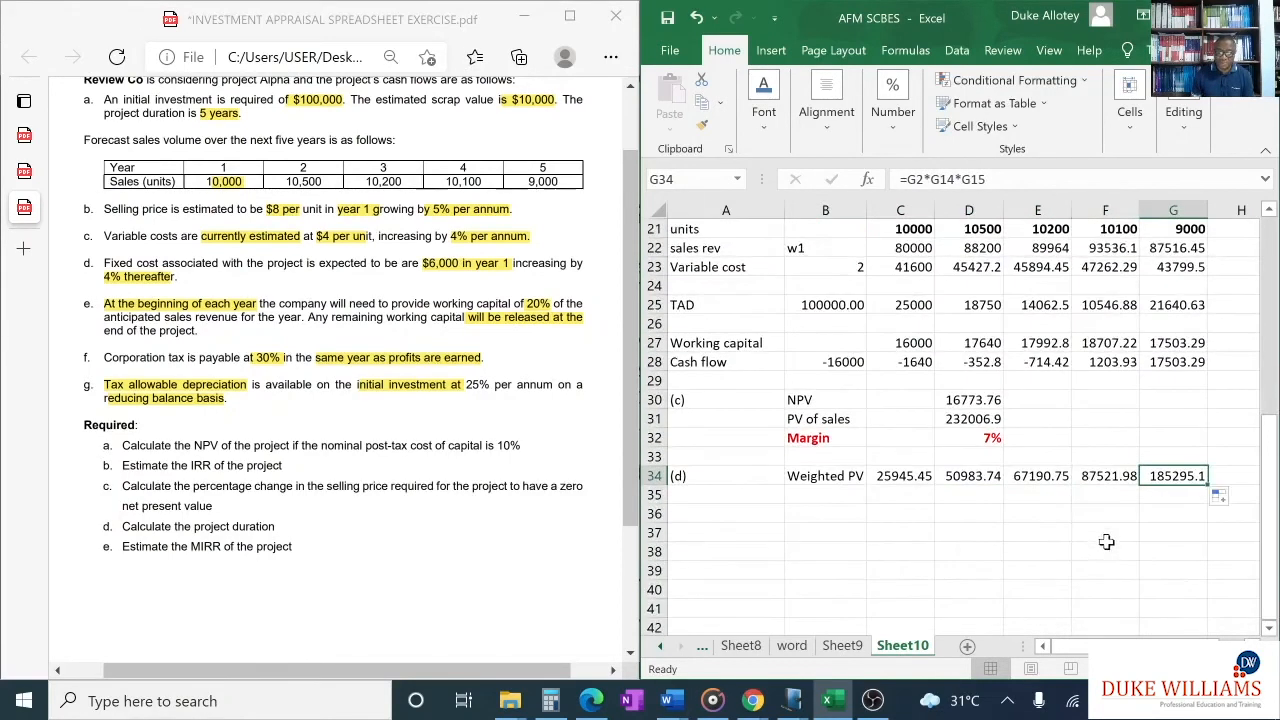
mouse_move(1062, 645)
left_mouse_down()
mouse_move(1095, 645)
mouse_move(1064, 645)
left_mouse_up()
- Switch to the "P4 NOTE 1 OF 4" note in Windows Journal and circle year 1, its cash flow, discount factor and weighted PV in the duration example
mouse_move(792, 698)
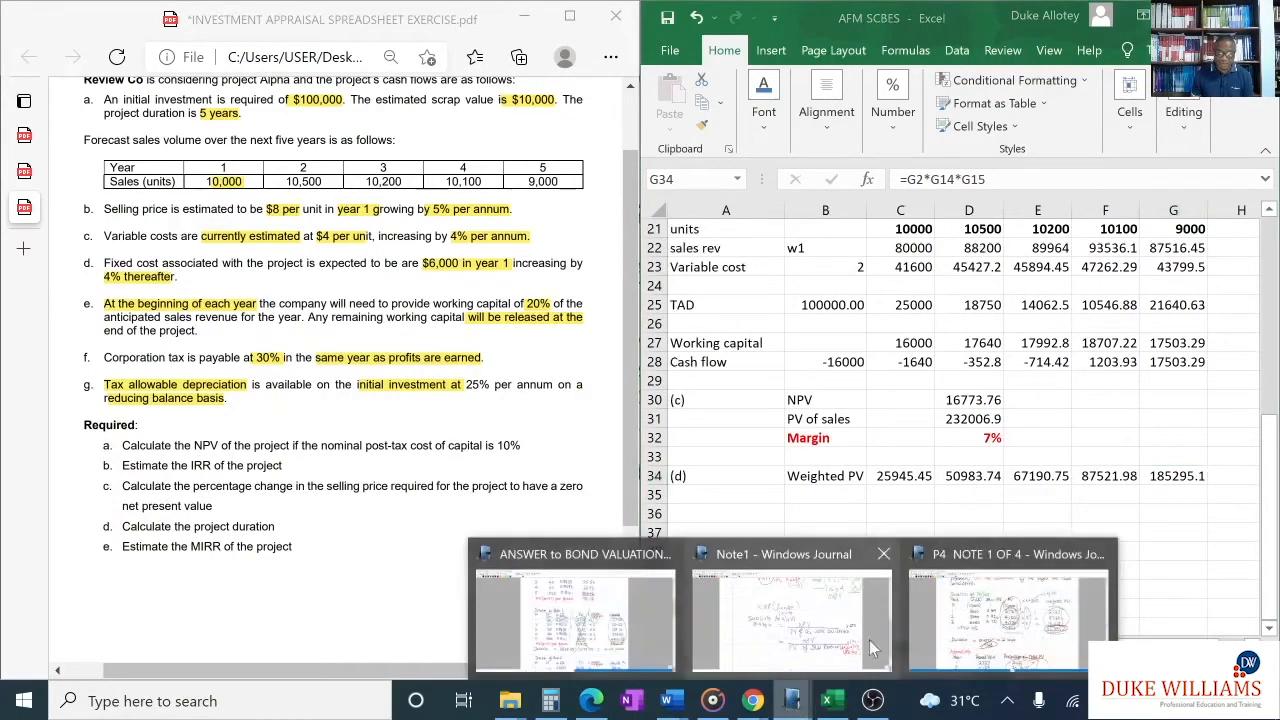
left_click(1005, 615)
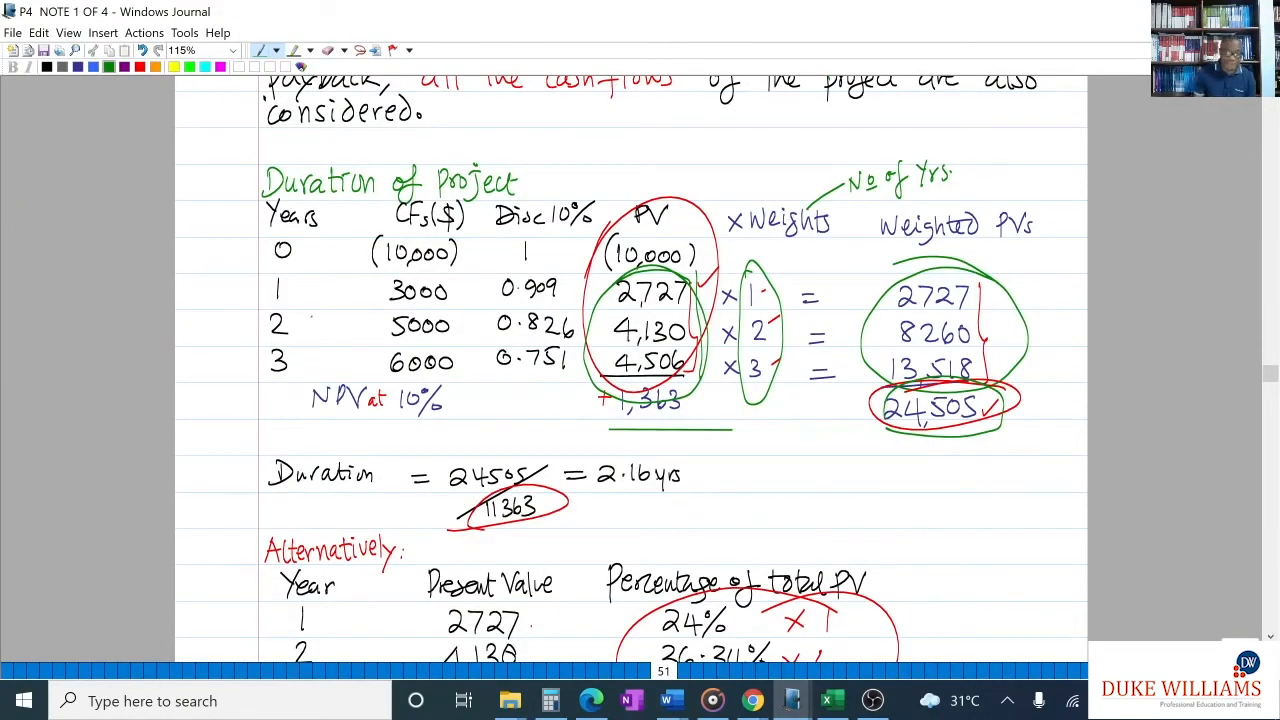
mouse_move(299, 274)
left_mouse_down()
mouse_move(318, 283)
mouse_move(264, 282)
left_mouse_up()
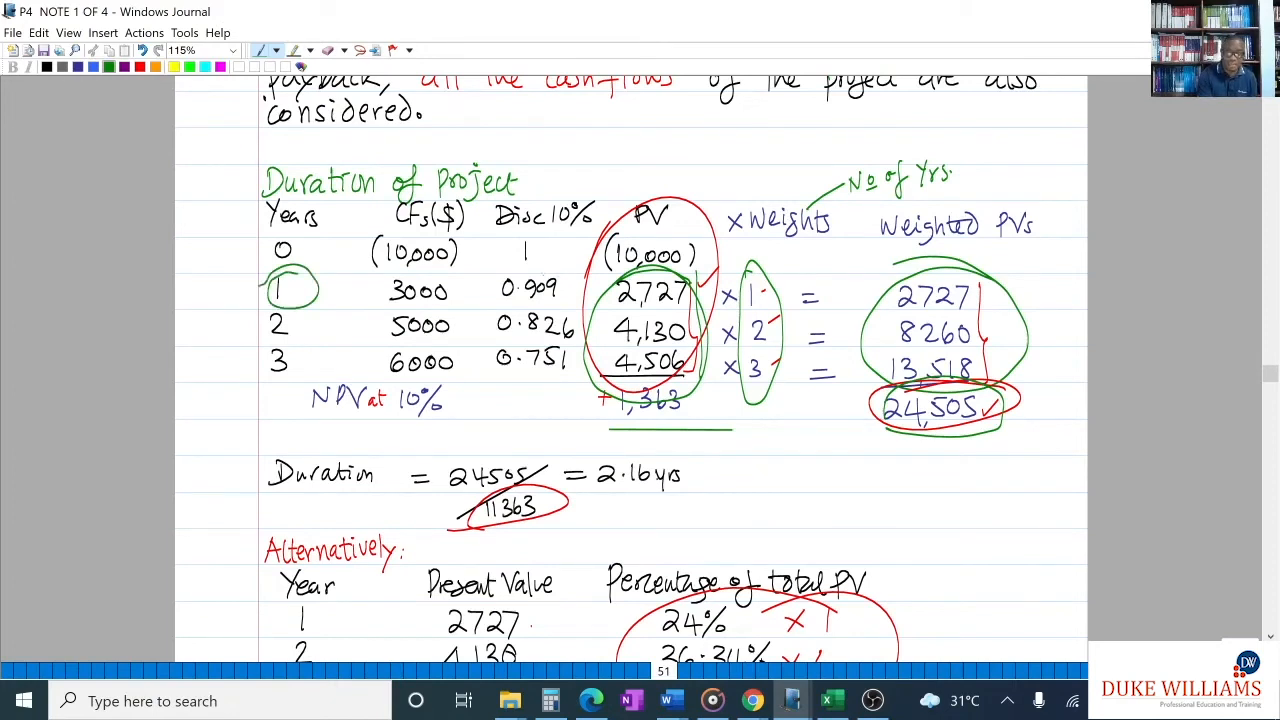
left_click_drag(397, 281, 456, 278)
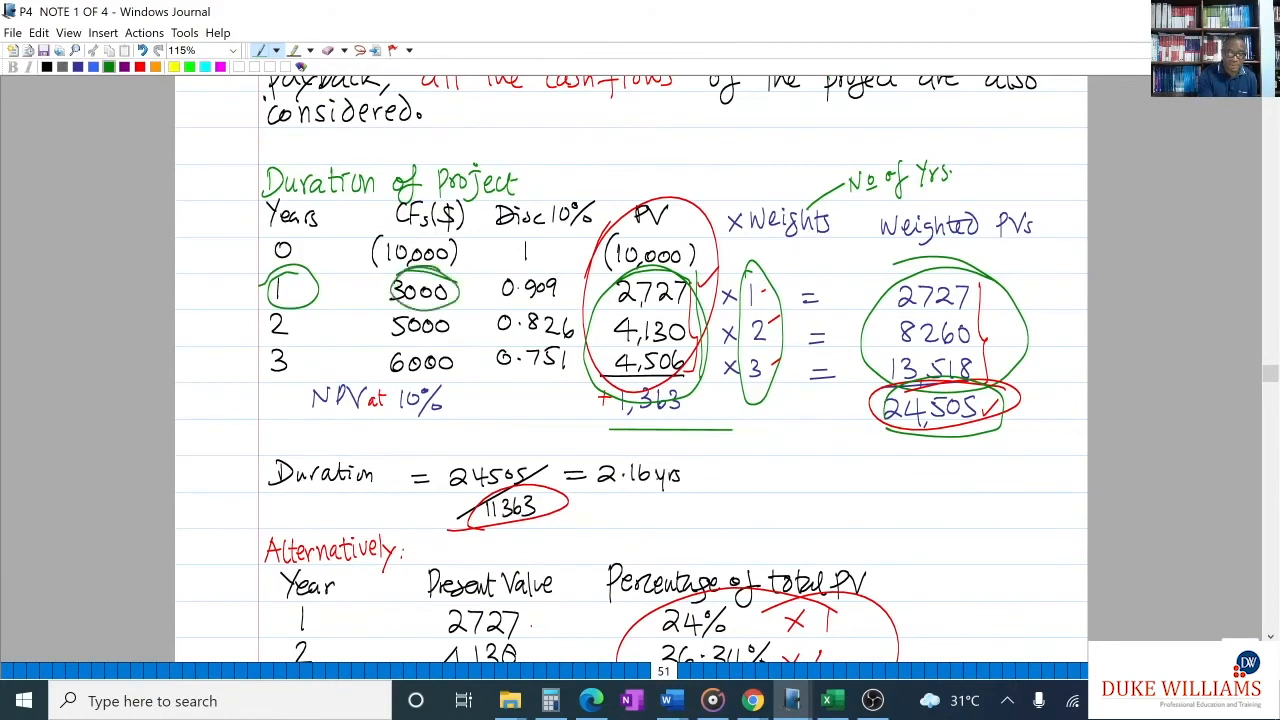
left_click_drag(560, 285, 566, 292)
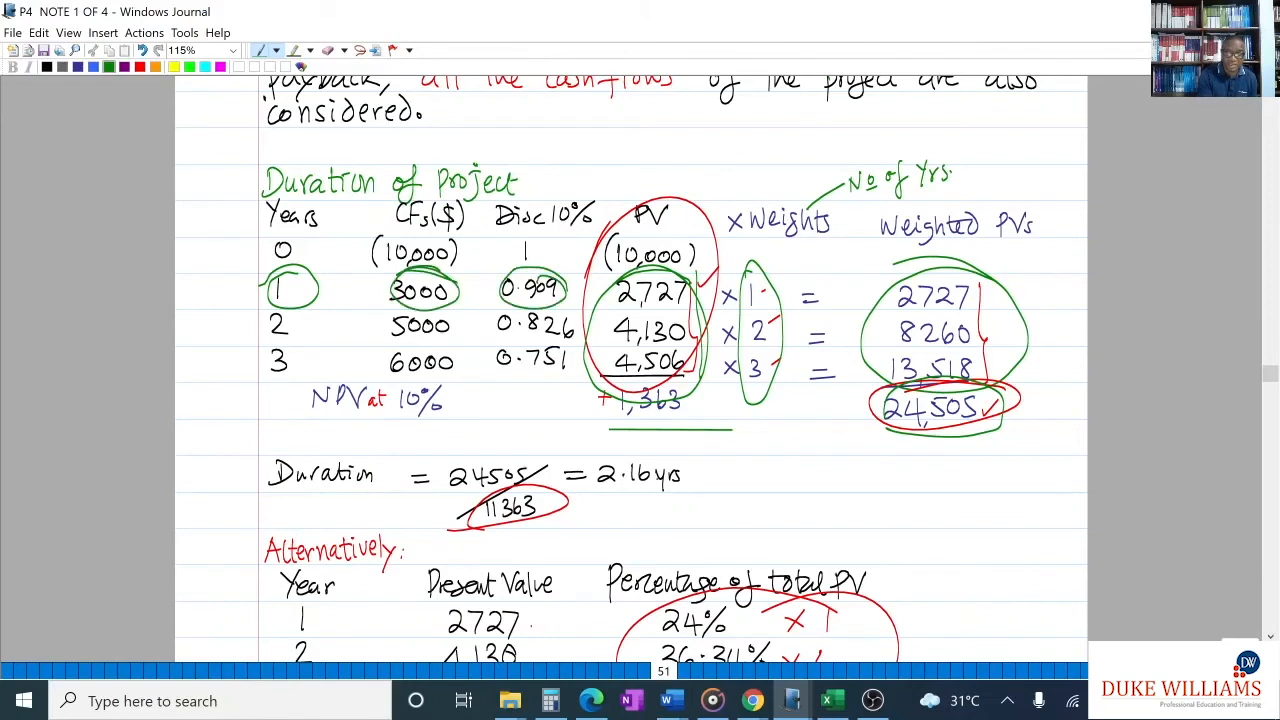
mouse_move(992, 290)
left_mouse_down()
mouse_move(908, 264)
mouse_move(996, 316)
mouse_move(935, 268)
left_mouse_up()
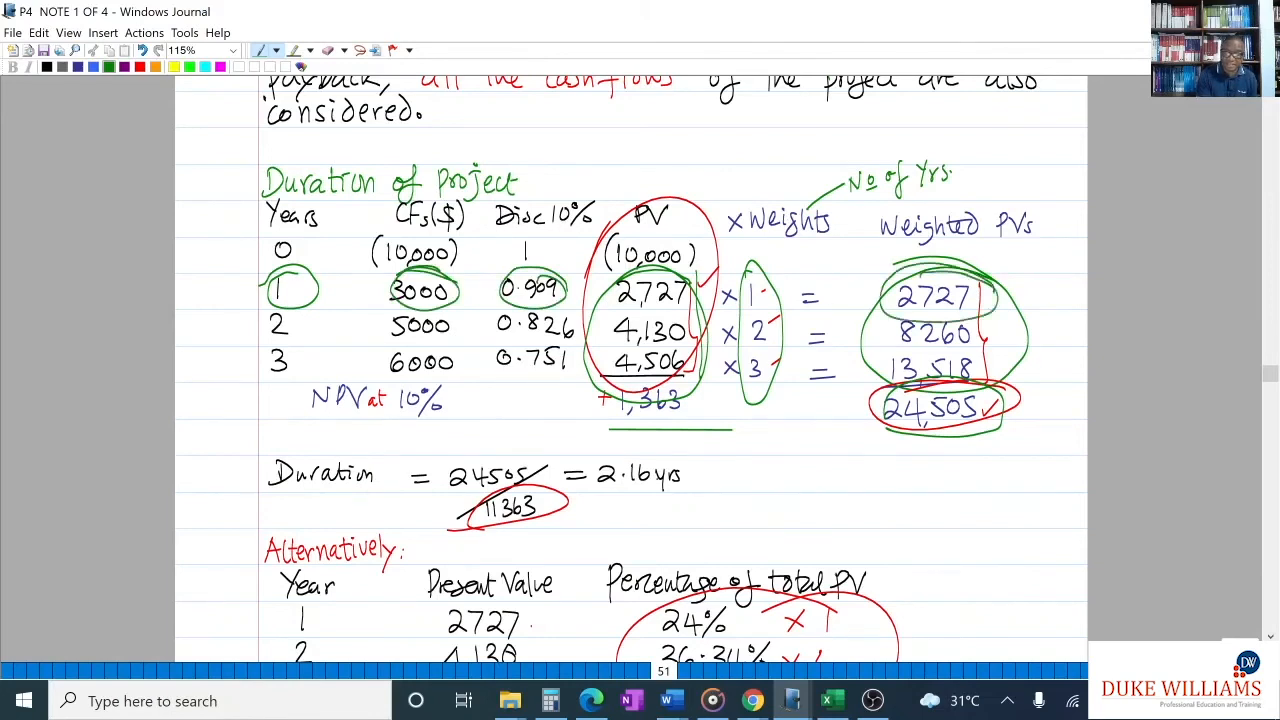
- Circle the 24,505 weighted PV total in the note and switch back to the Excel worksheet and exercise PDF
mouse_move(985, 385)
left_mouse_down()
mouse_move(856, 398)
mouse_move(955, 385)
mouse_move(930, 390)
left_mouse_up()
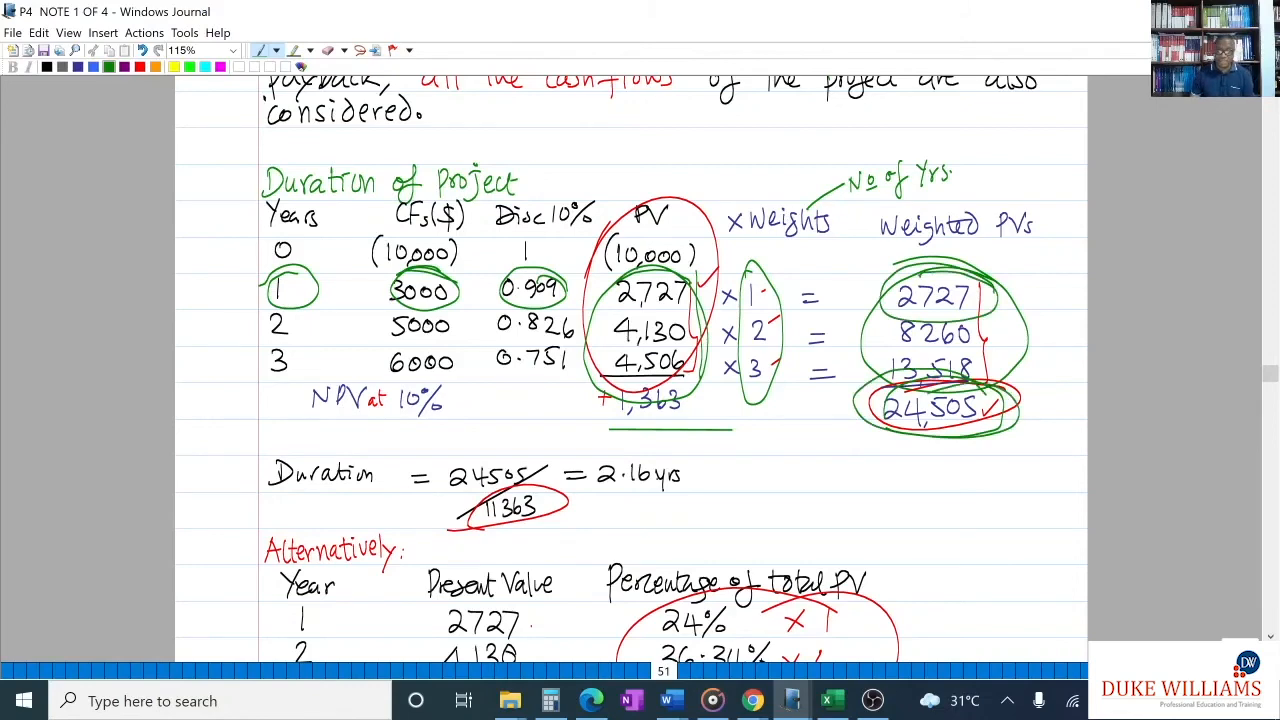
left_click(827, 700)
left_click(591, 700)
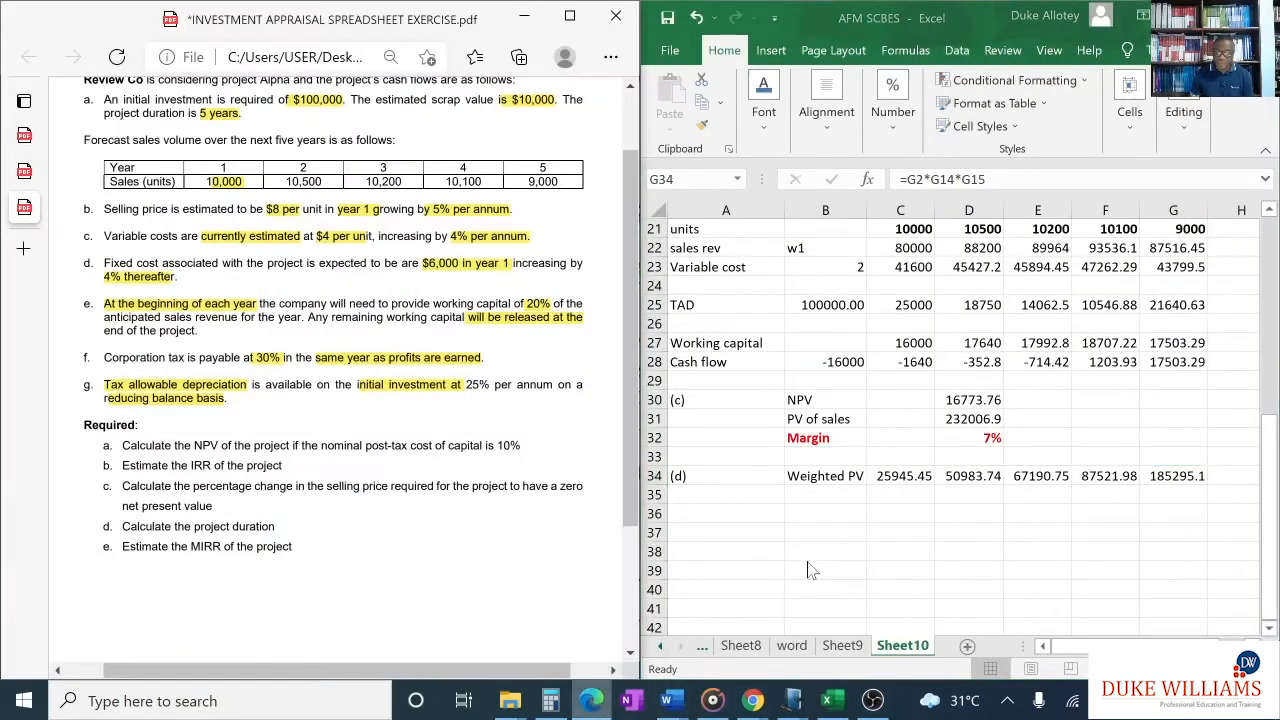
- Total the five years' weighted PVs in H34 with =SUM(C34:G34)
left_click(1236, 478)
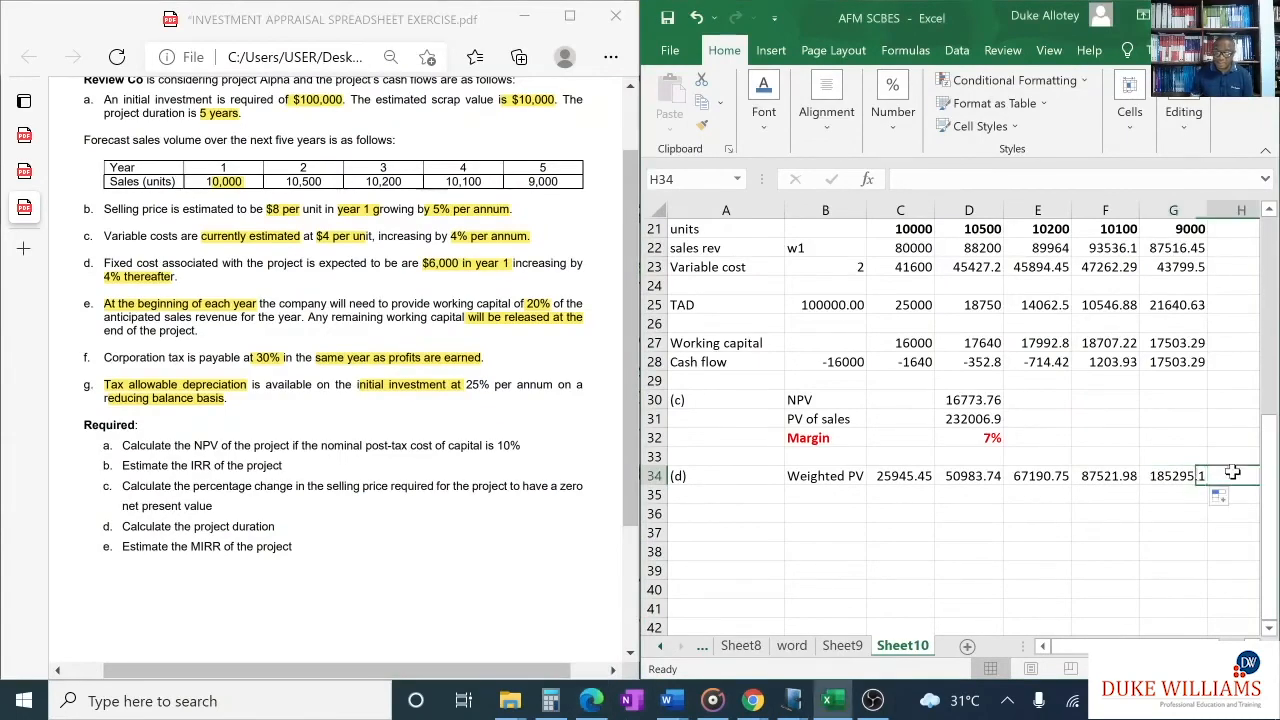
scroll(1100, 590, "right", 2)
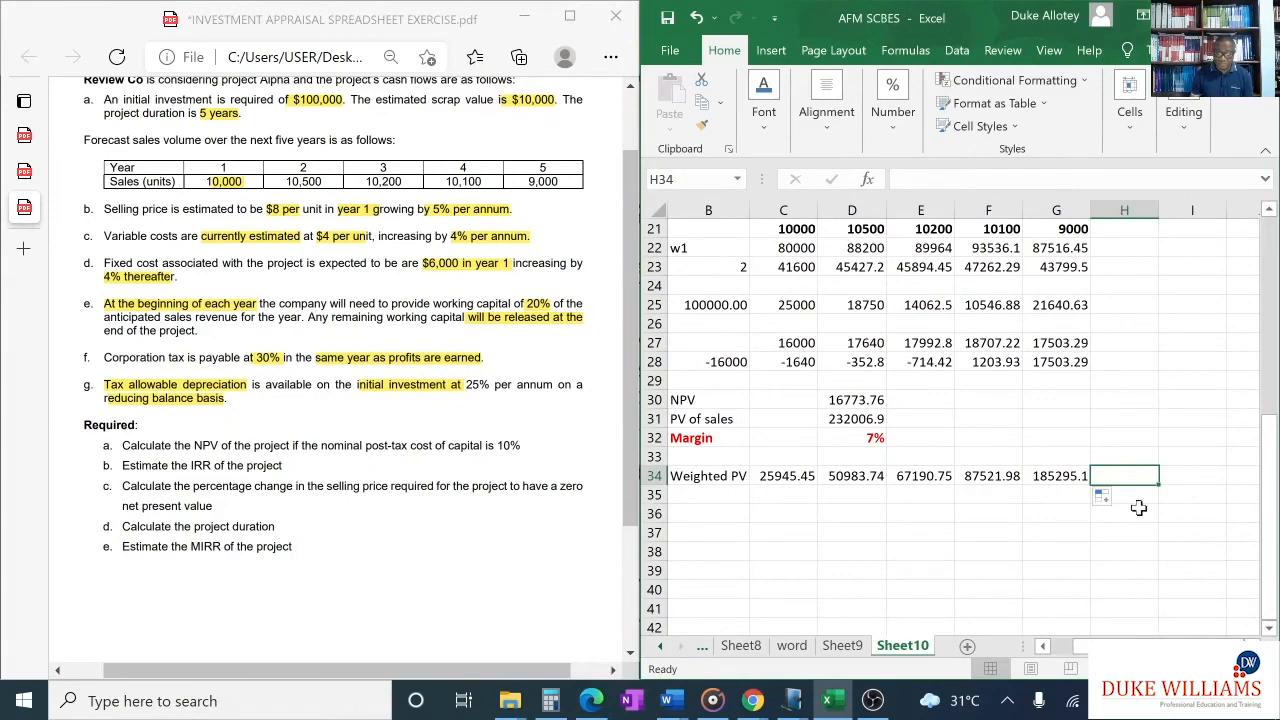
type("=sum(")
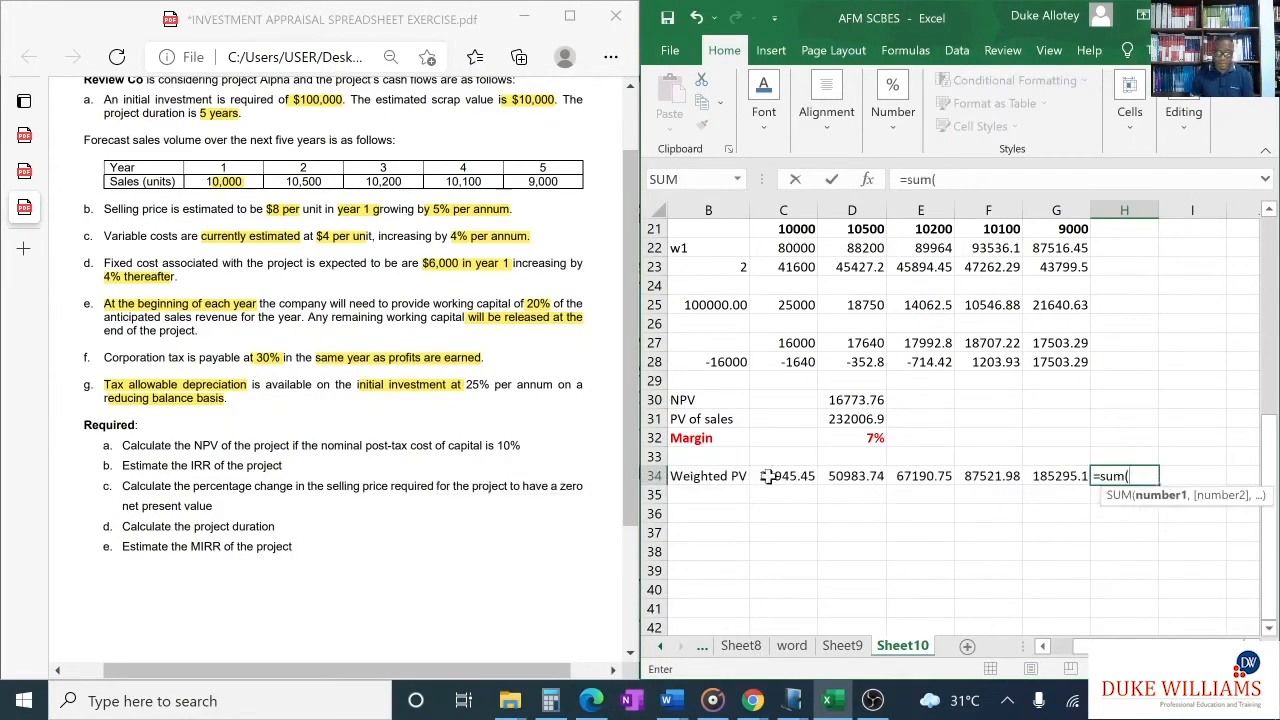
left_click_drag(766, 475, 1068, 474)
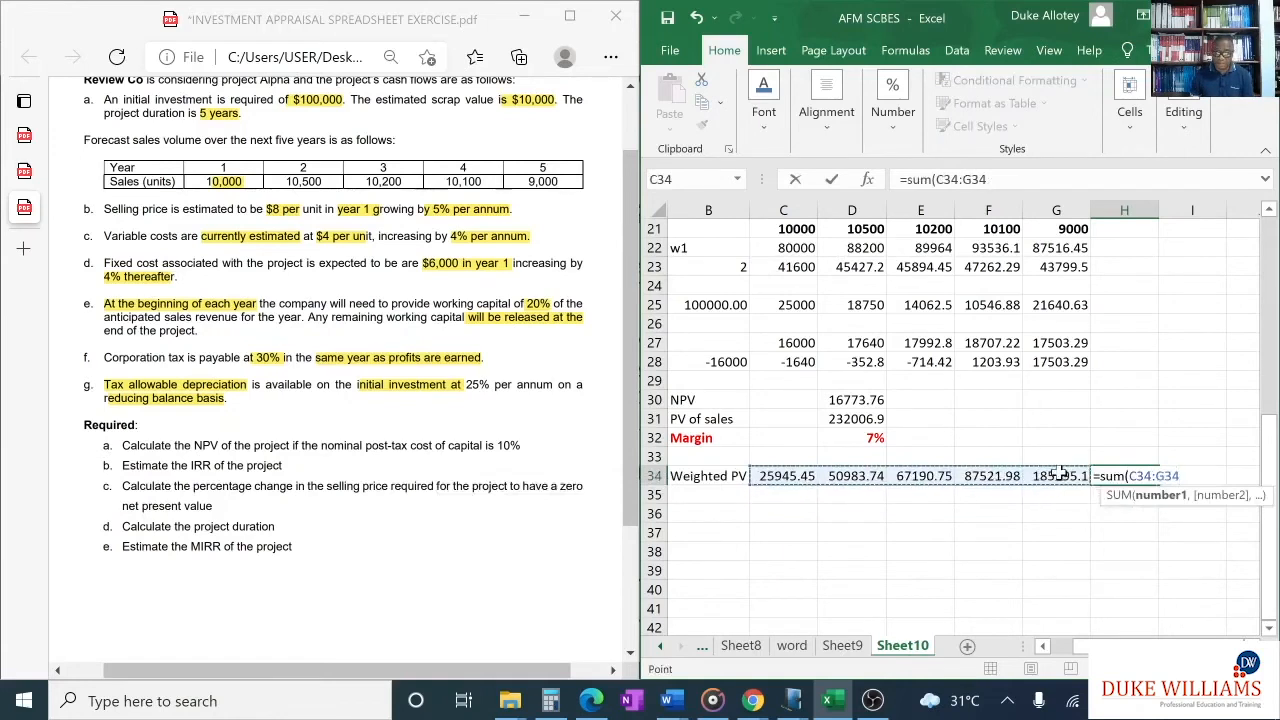
key("Return")
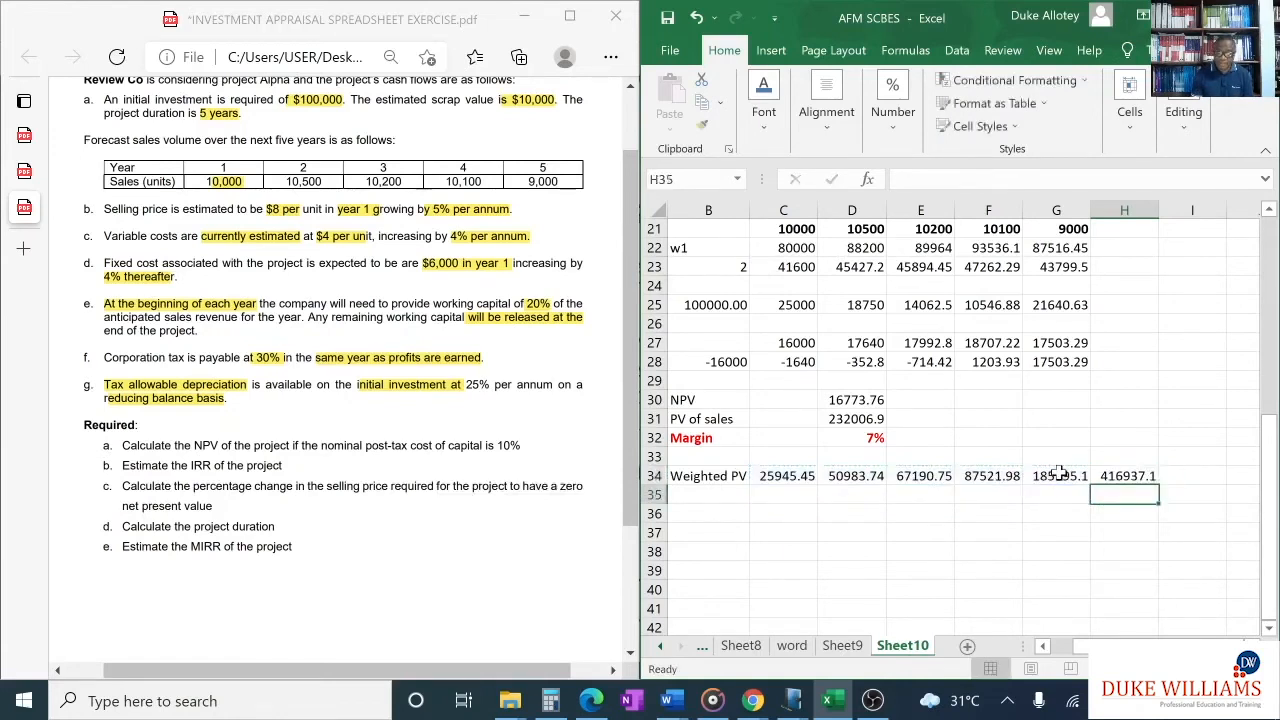
- Make the weighted PV total in H34 bold and red
left_click(1126, 476)
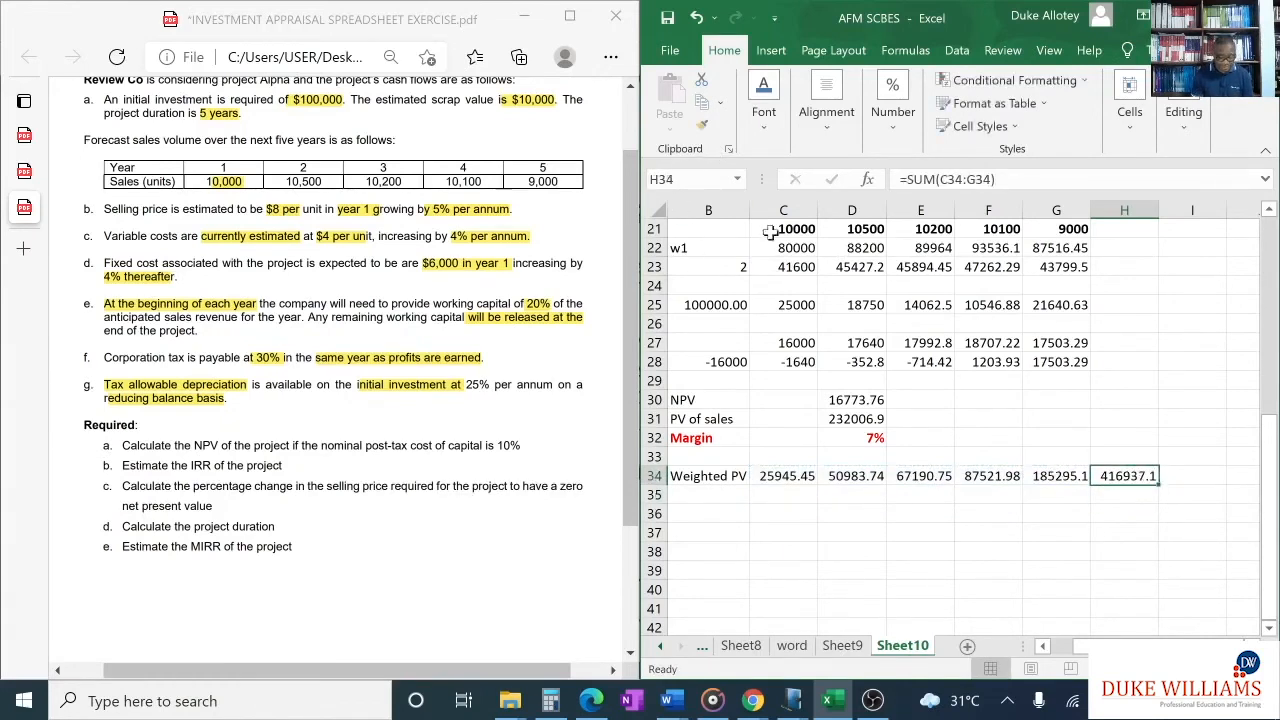
key("ctrl+b")
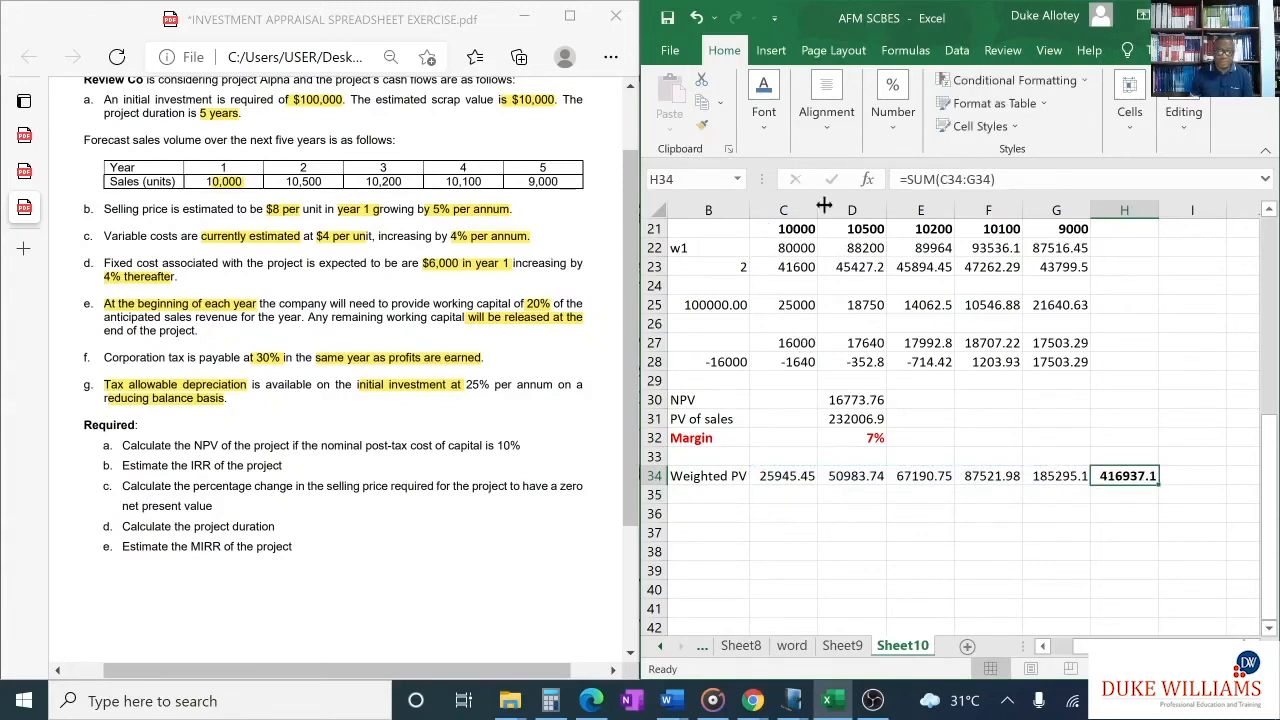
left_click(764, 92)
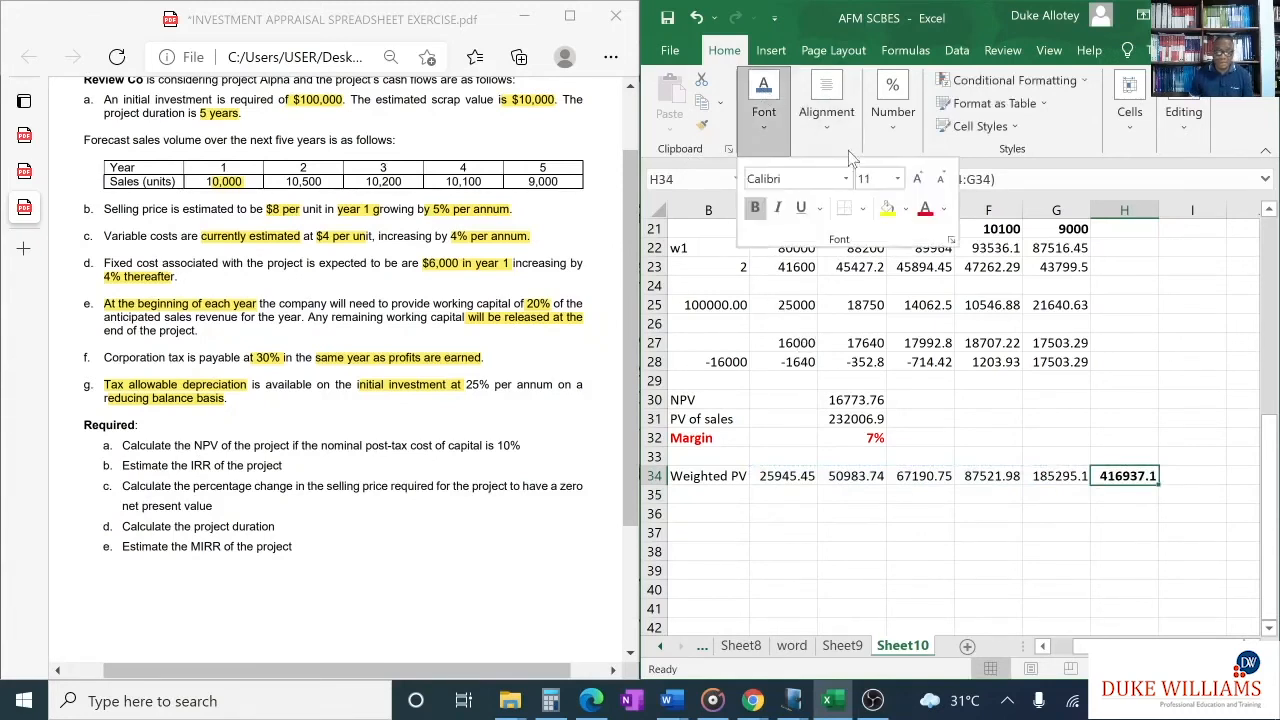
left_click(925, 208)
- Label B36 "Duration" below the Weighted PV row
left_click_drag(1149, 646, 1120, 646)
left_click(825, 515)
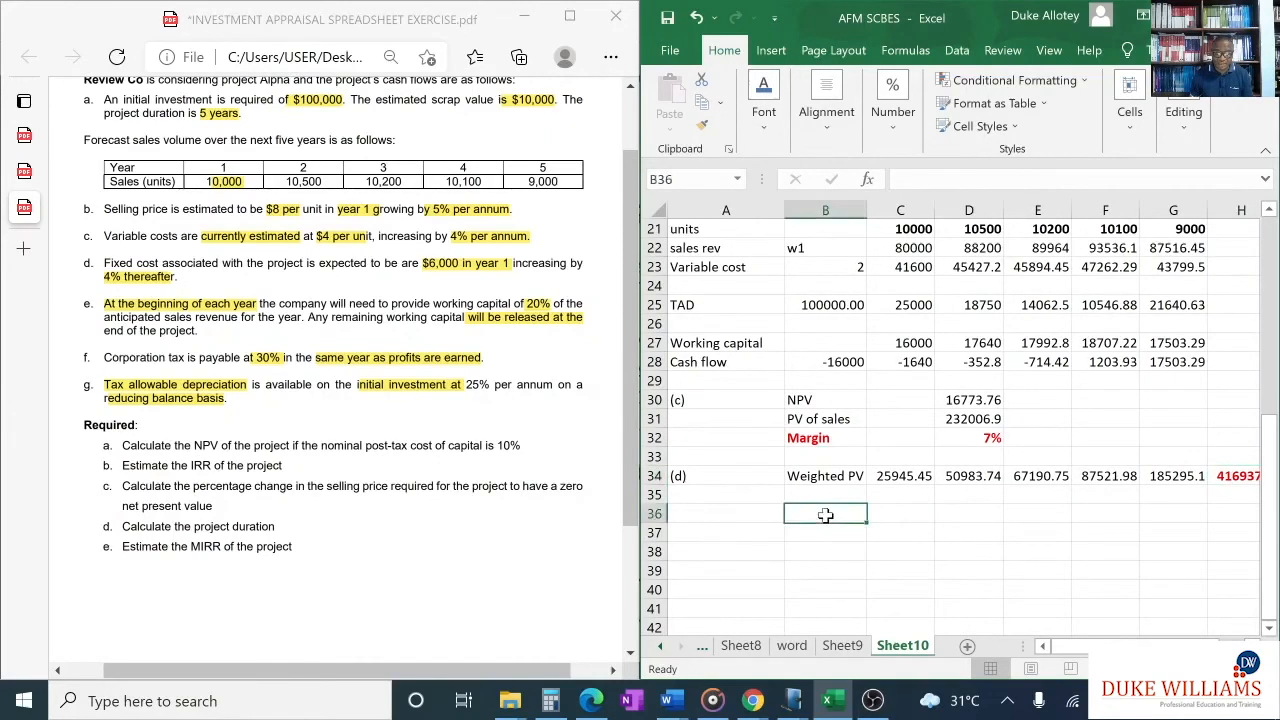
type("Duration")
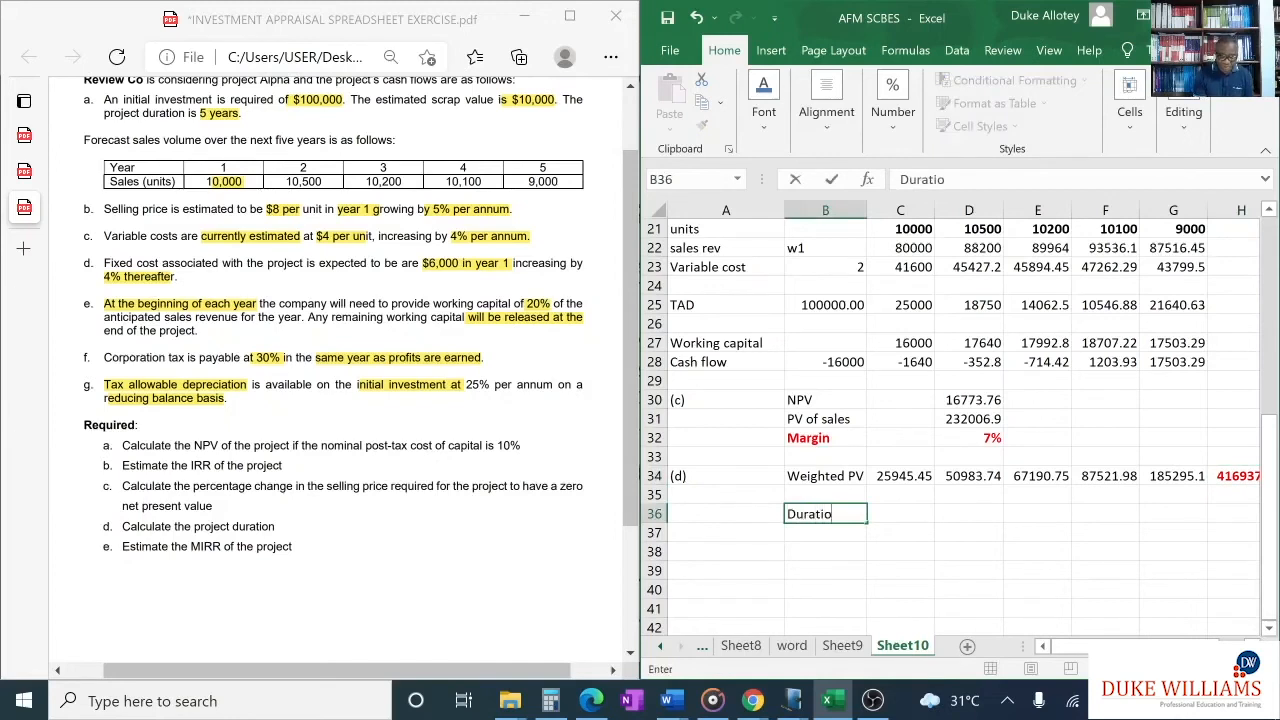
- Calculate the project duration in E36 by dividing the weighted PV total by PV(1-5), using =H34/B17
left_click(1018, 514)
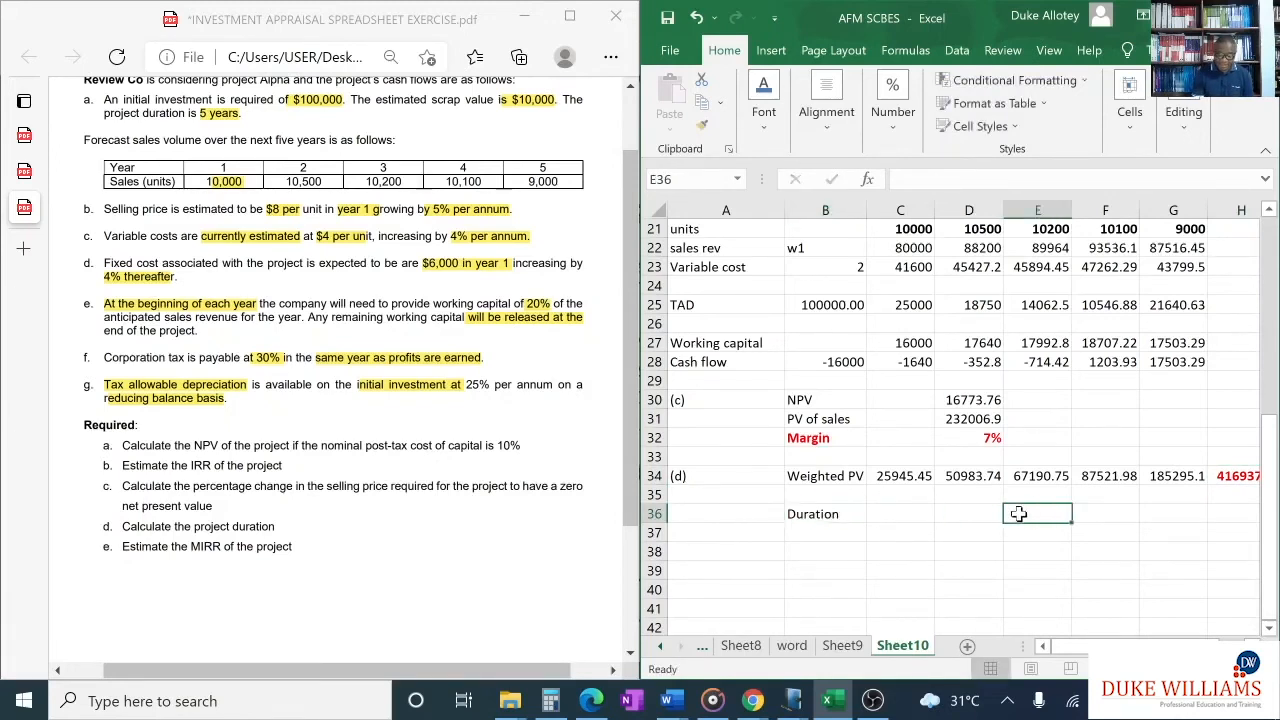
type("=")
left_click_drag(1061, 648, 1079, 648)
left_click(1239, 478)
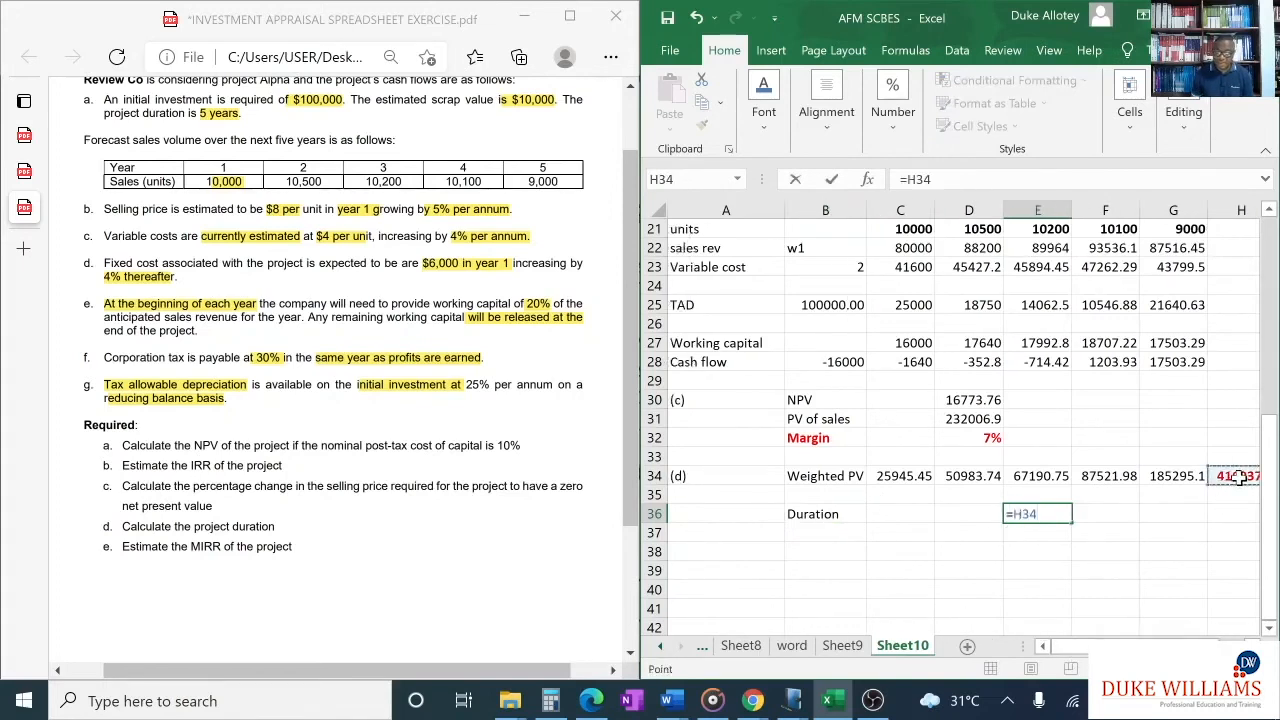
type("/")
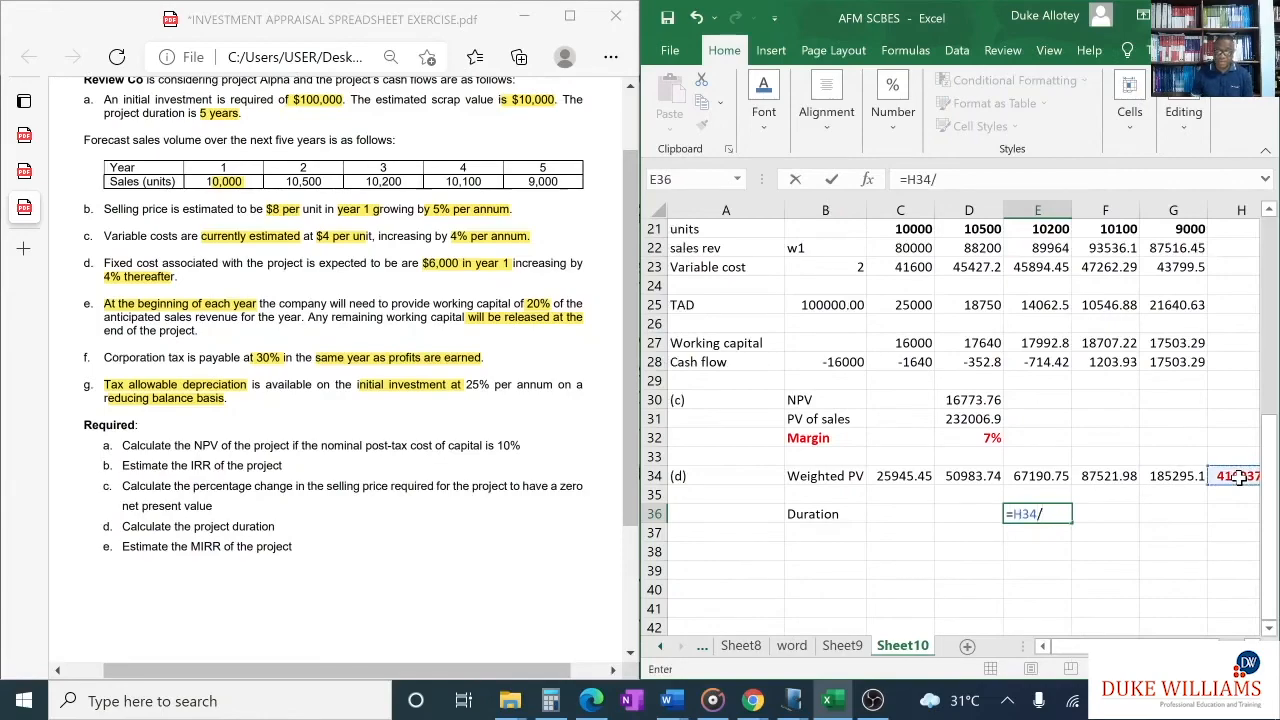
scroll(1126, 390, "up", 2)
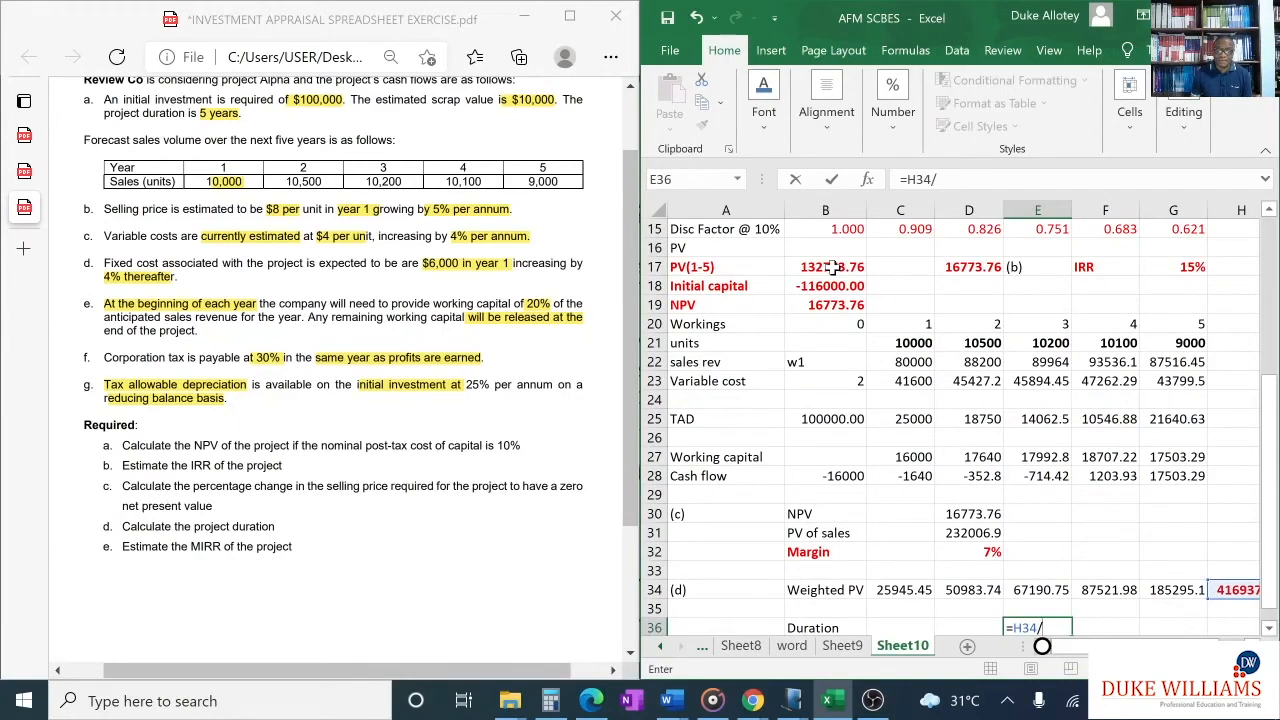
left_click(831, 267)
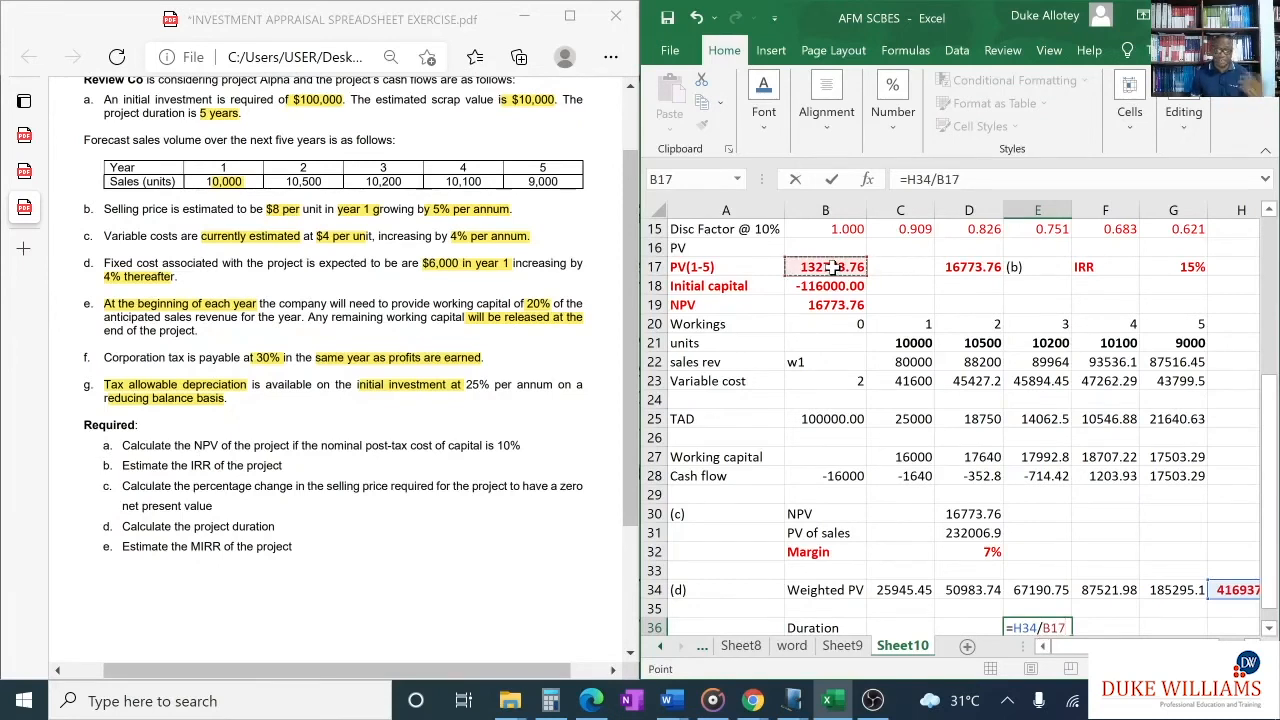
scroll(845, 295, "down", 1)
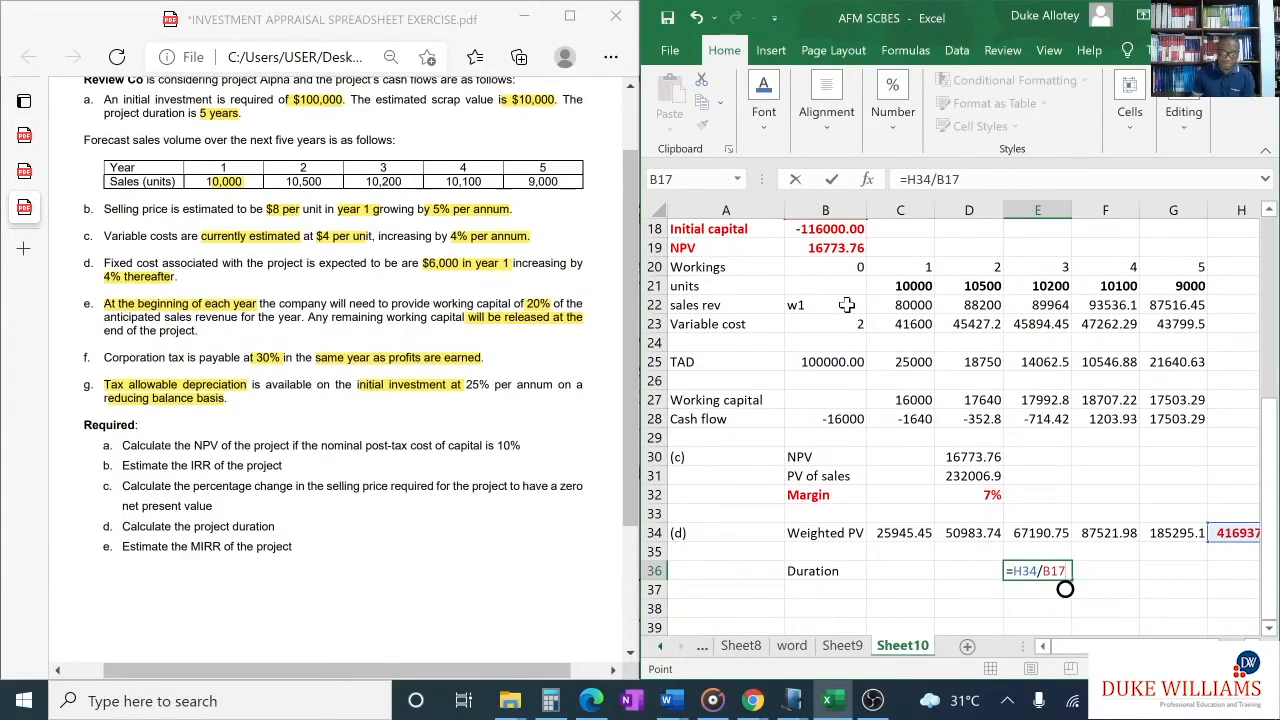
key("Return")
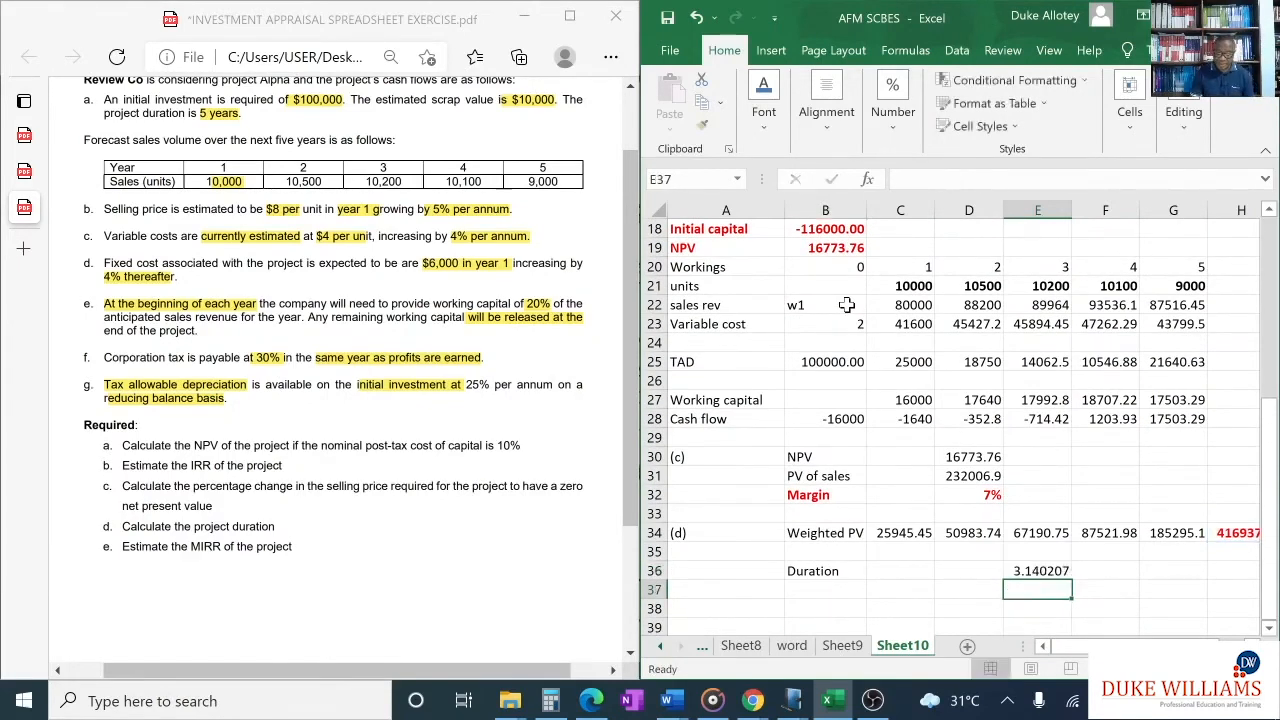
- Format the duration in E36 as a Number with 2 decimal places
left_click(1047, 571)
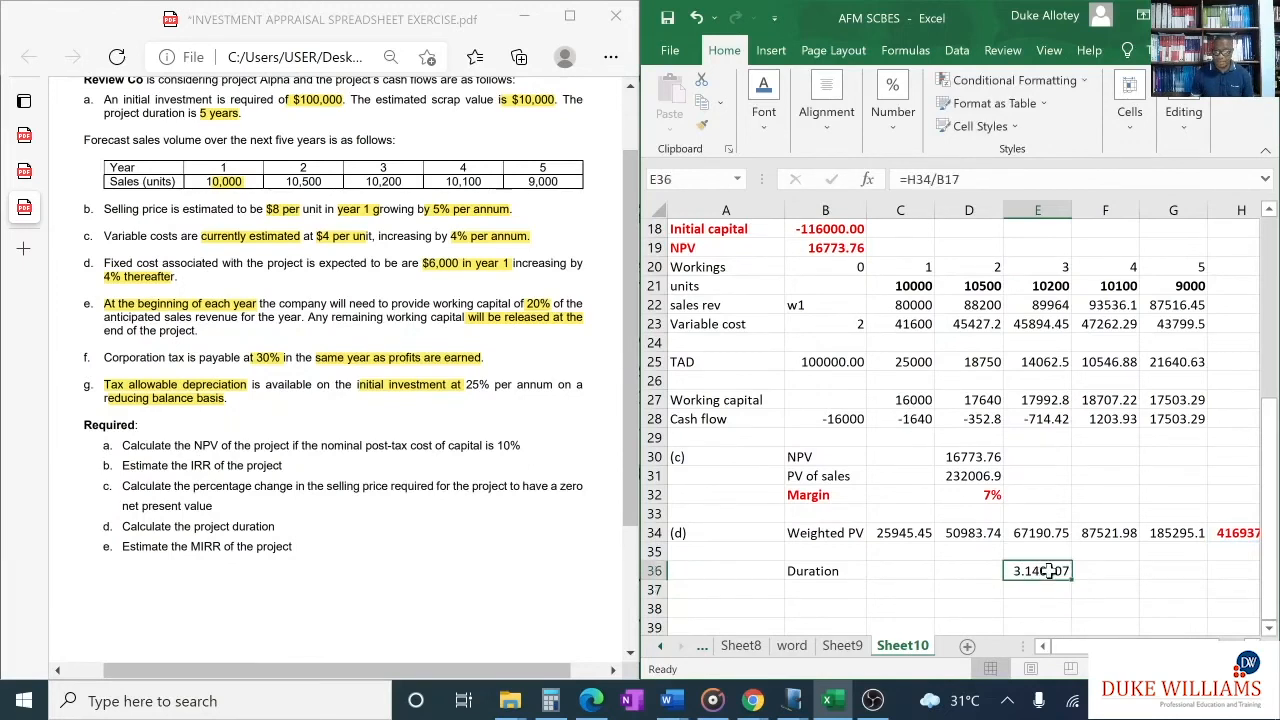
left_click(886, 131)
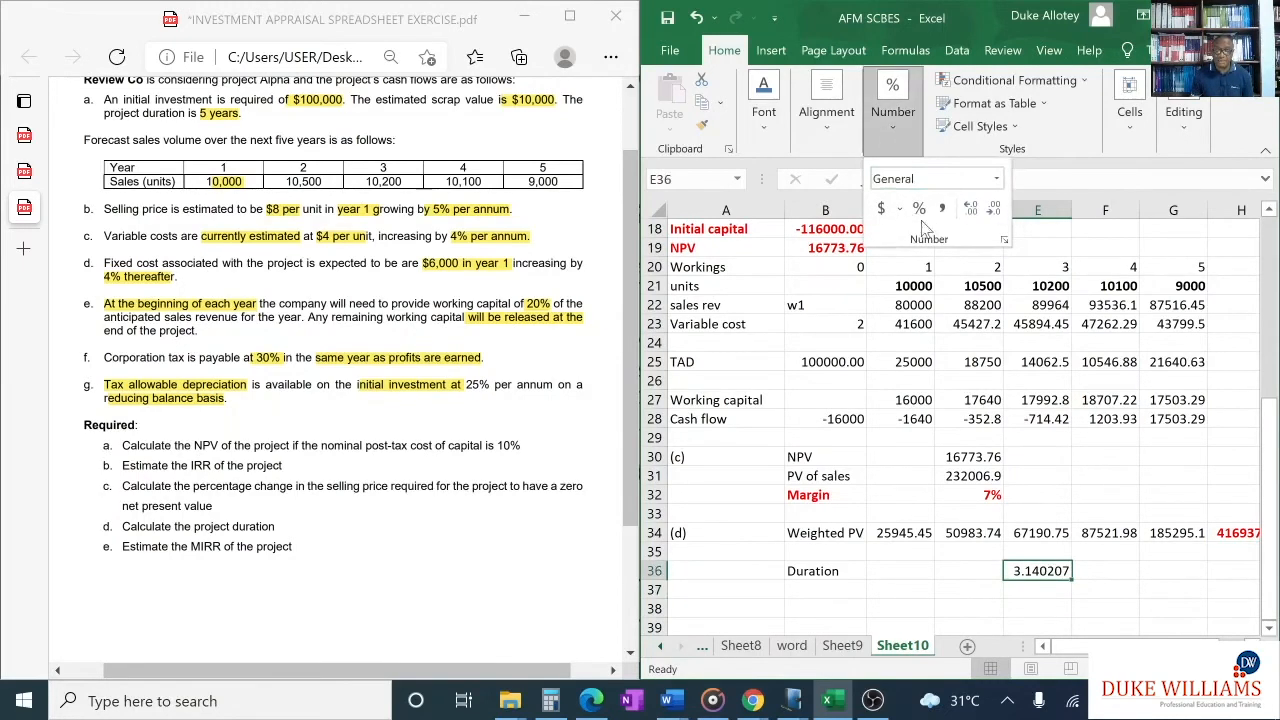
left_click(1003, 236)
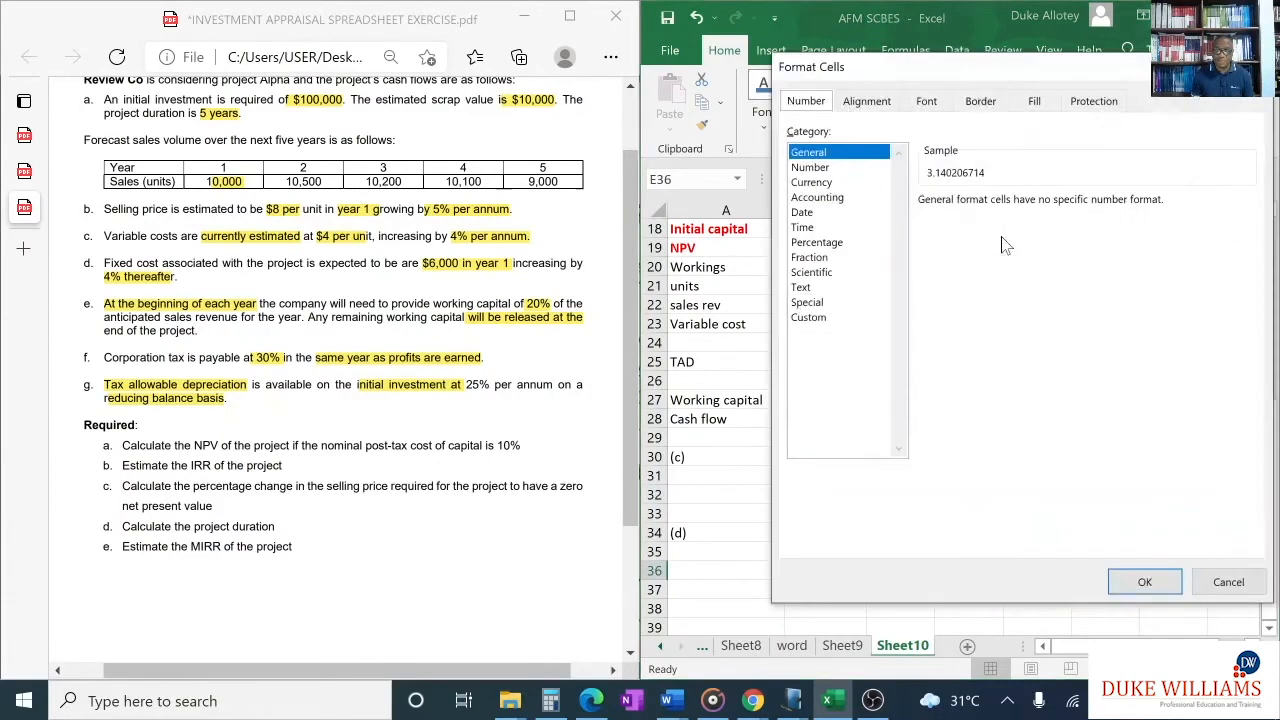
left_click(846, 170)
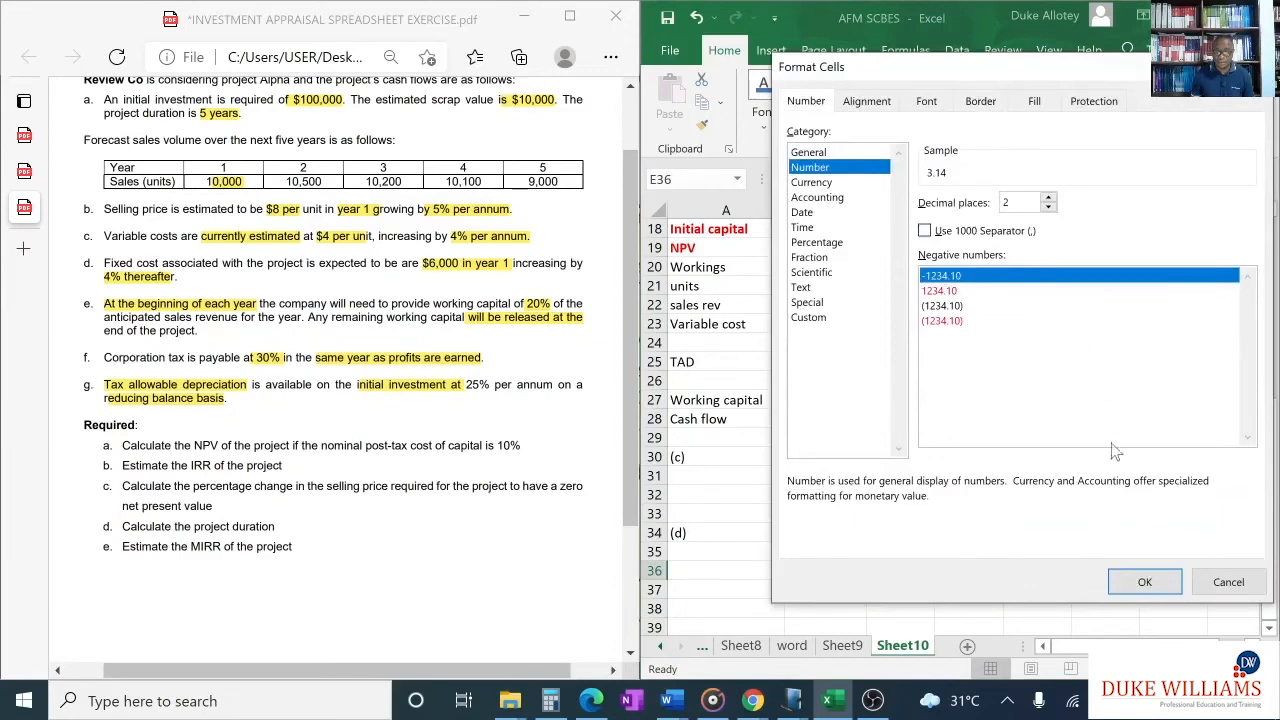
left_click(1144, 582)
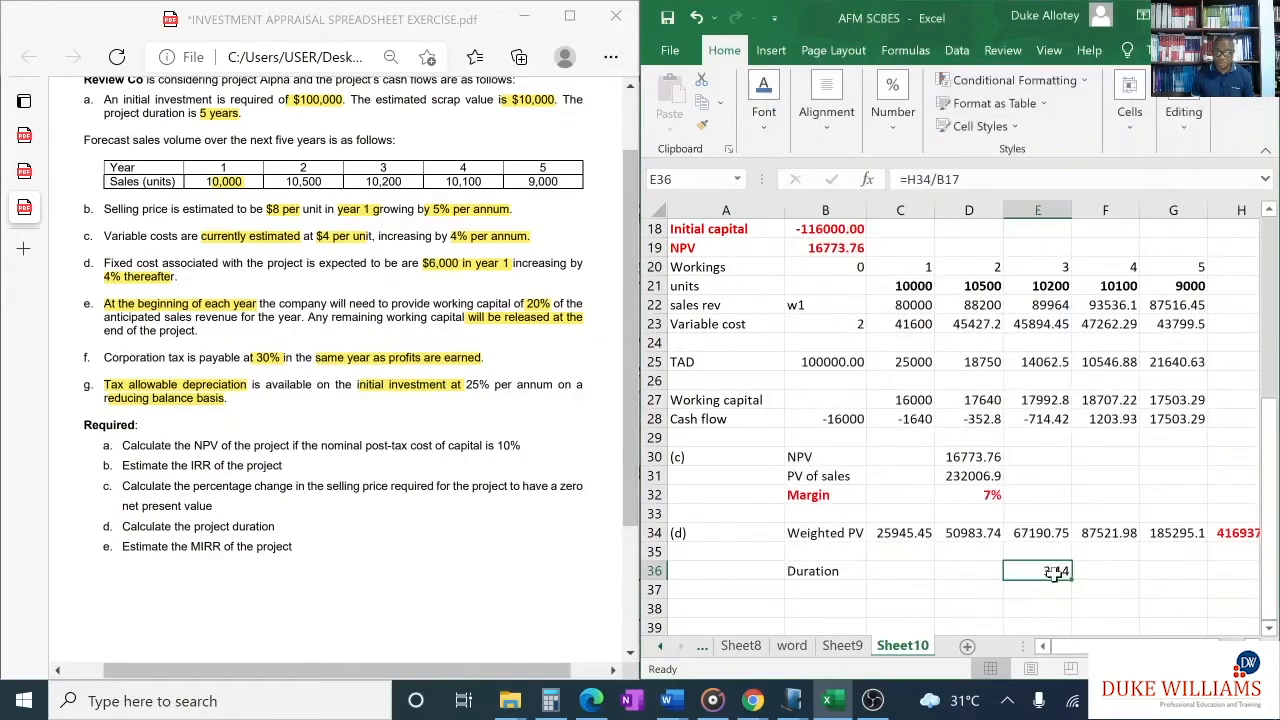
- Make the Duration label and its result in B36:E36 bold and red
left_click_drag(815, 572, 1057, 570)
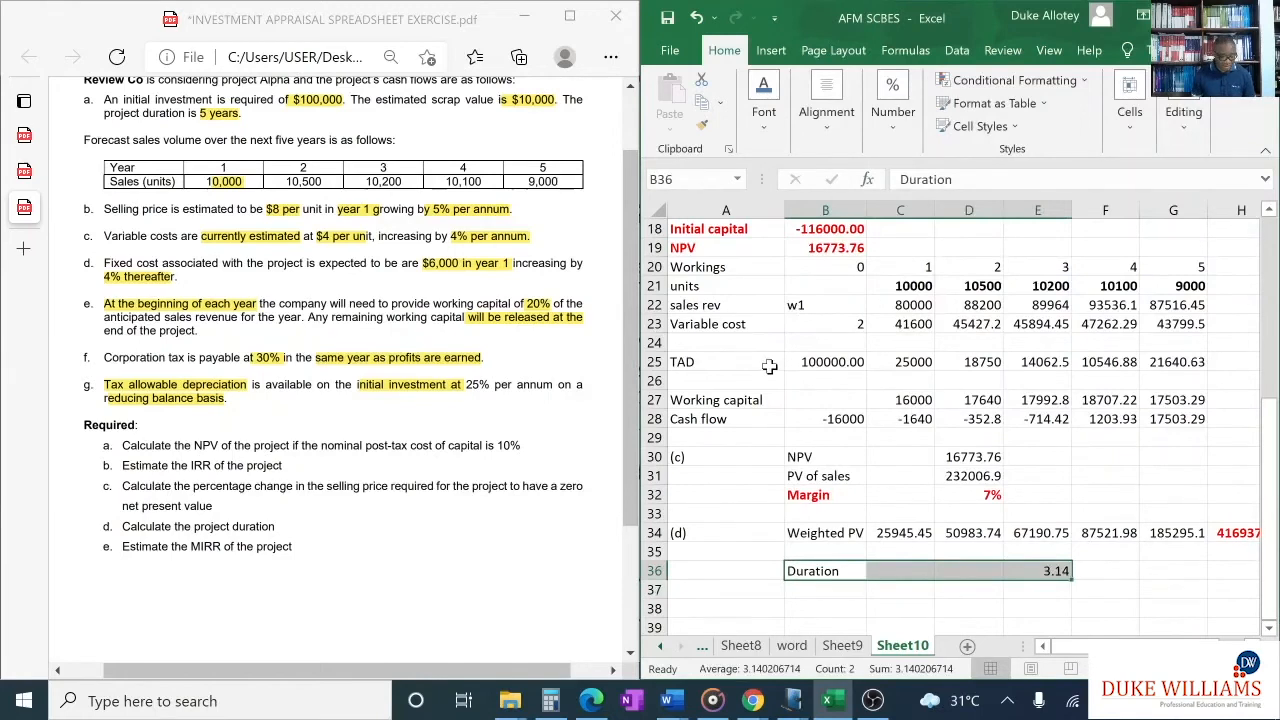
key("ctrl+b")
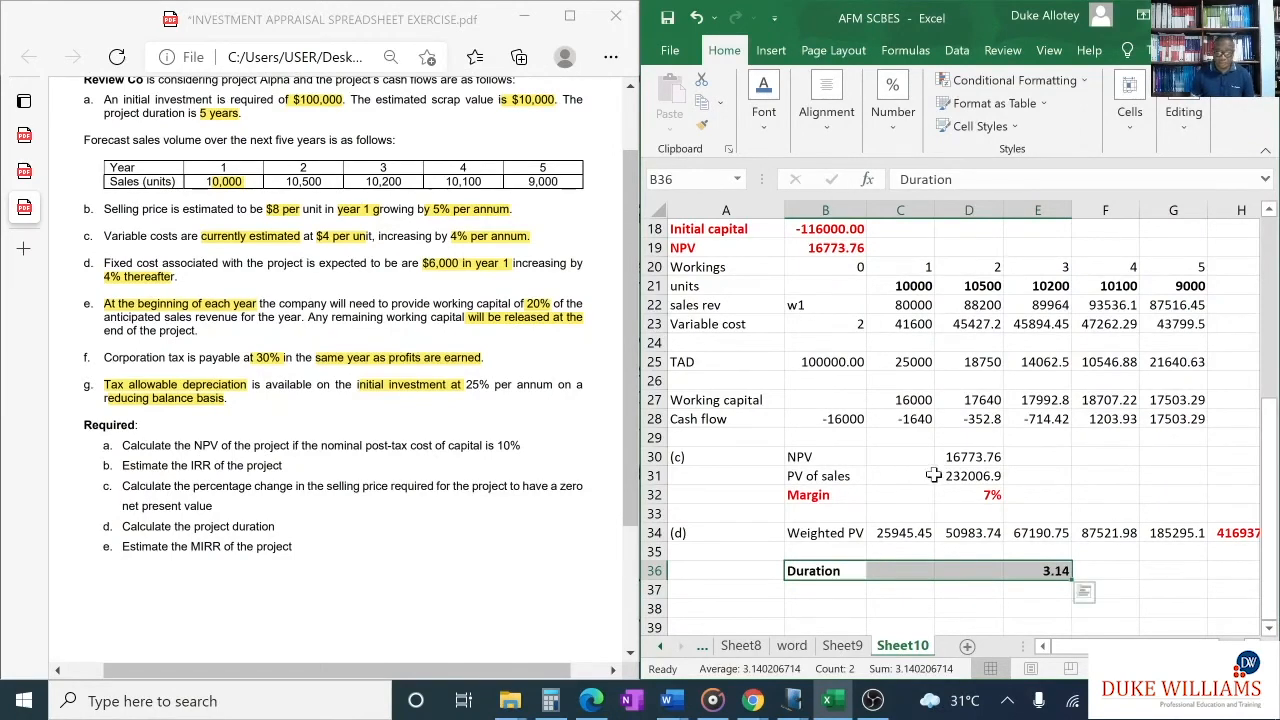
left_click(1098, 572)
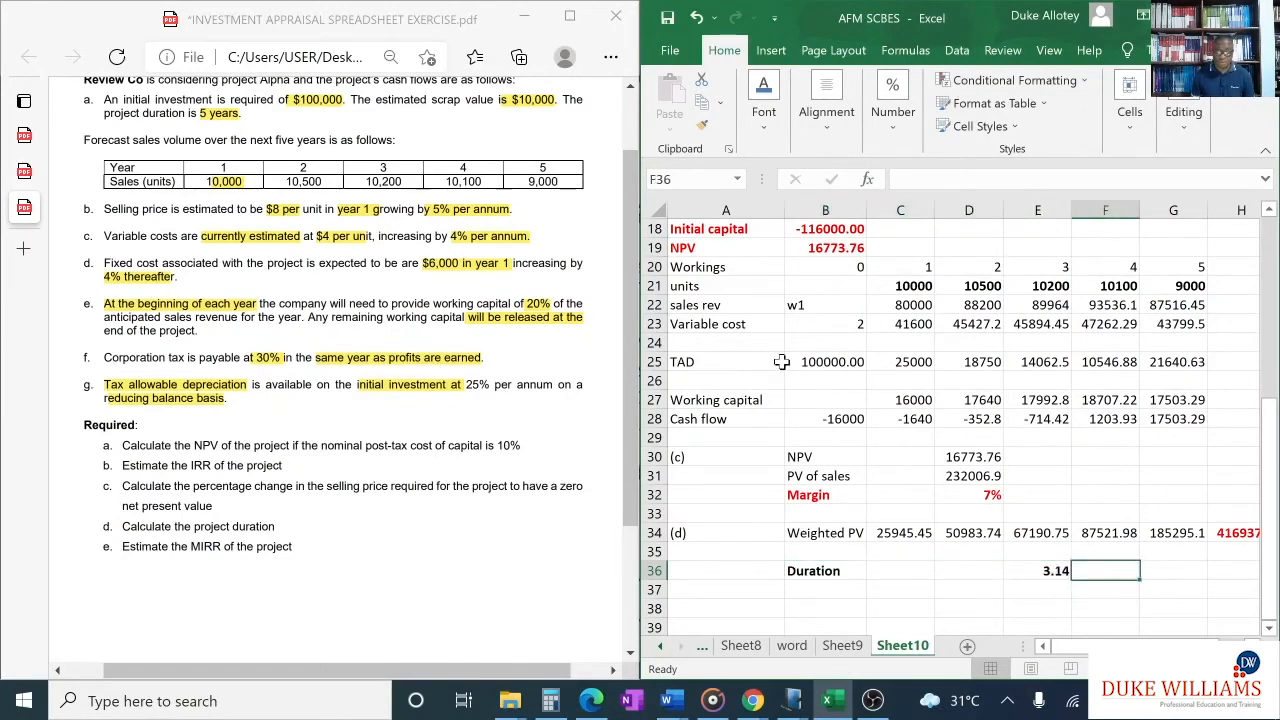
left_click_drag(795, 572, 1055, 568)
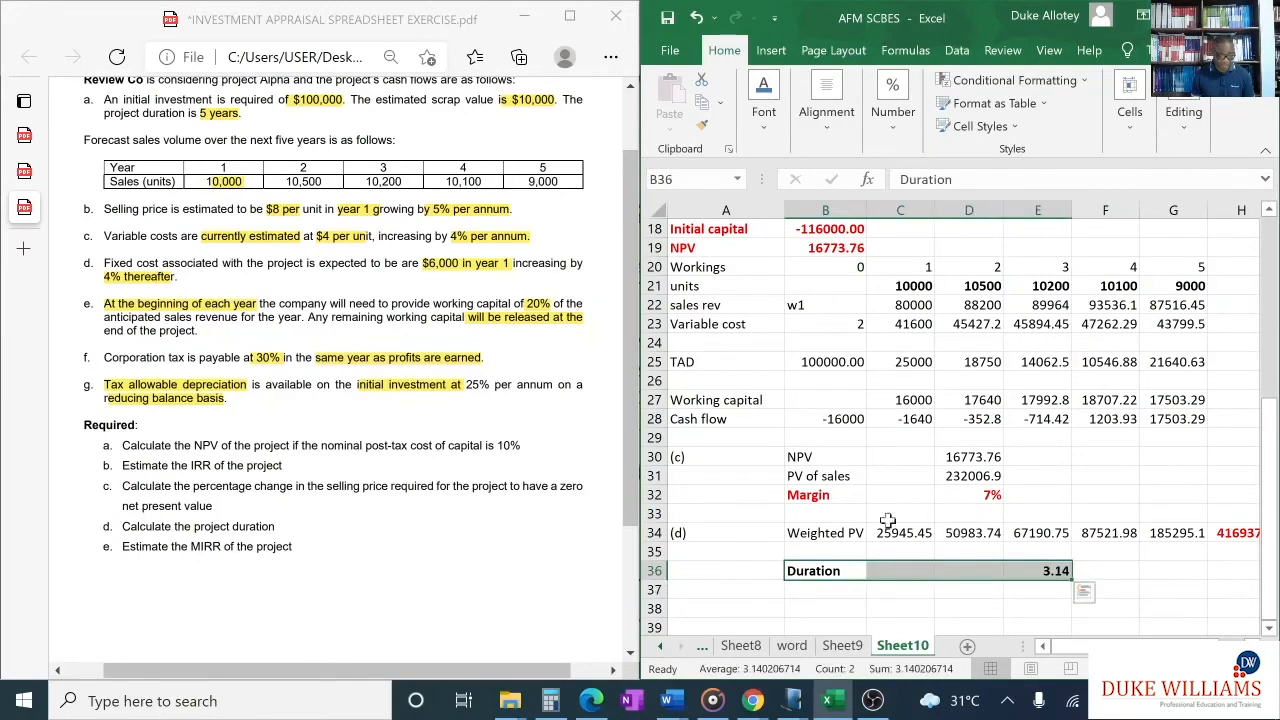
left_click(763, 112)
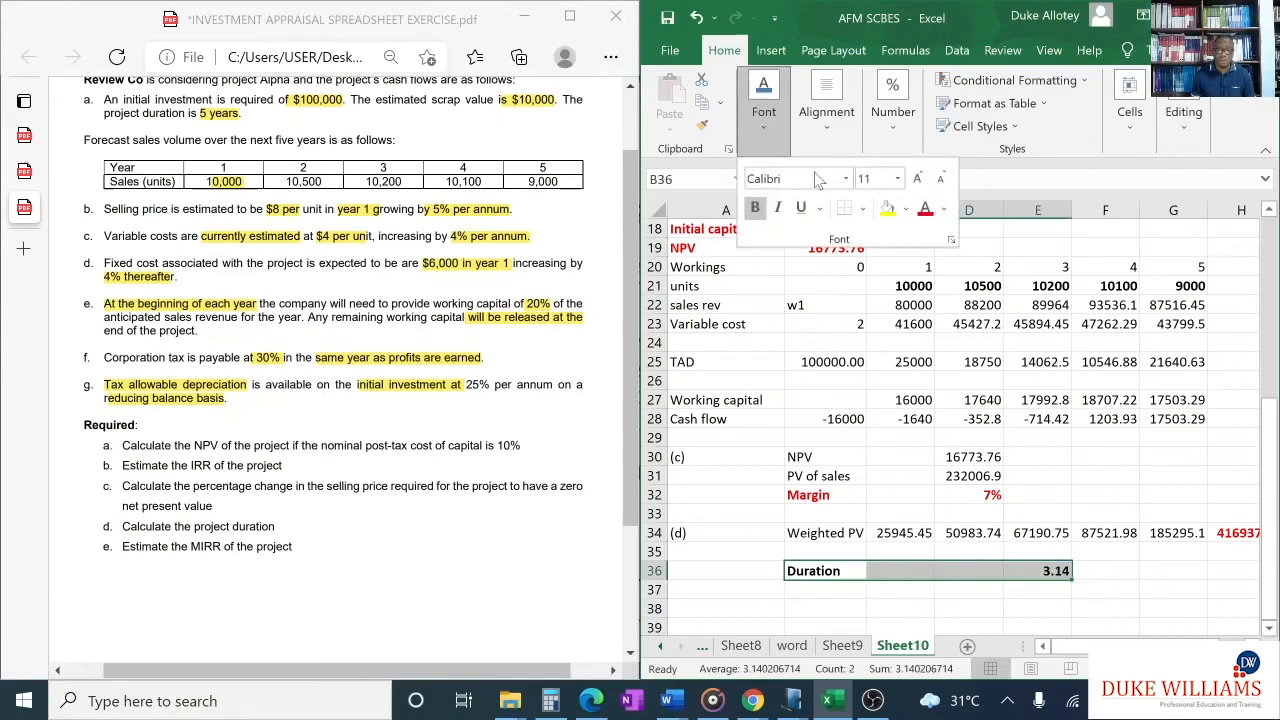
left_click(925, 208)
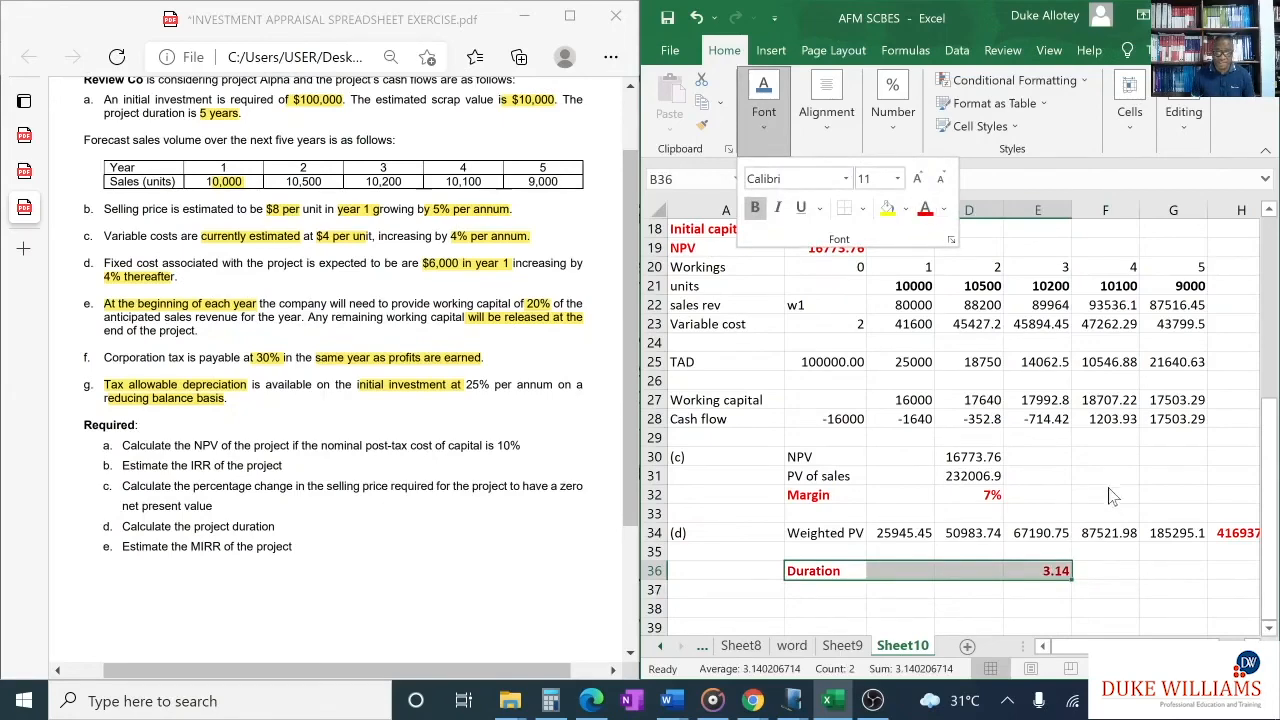
- Enter the unit "years" in F36 beside the duration result
scroll(1113, 495, "down", 2)
left_click(1103, 457)
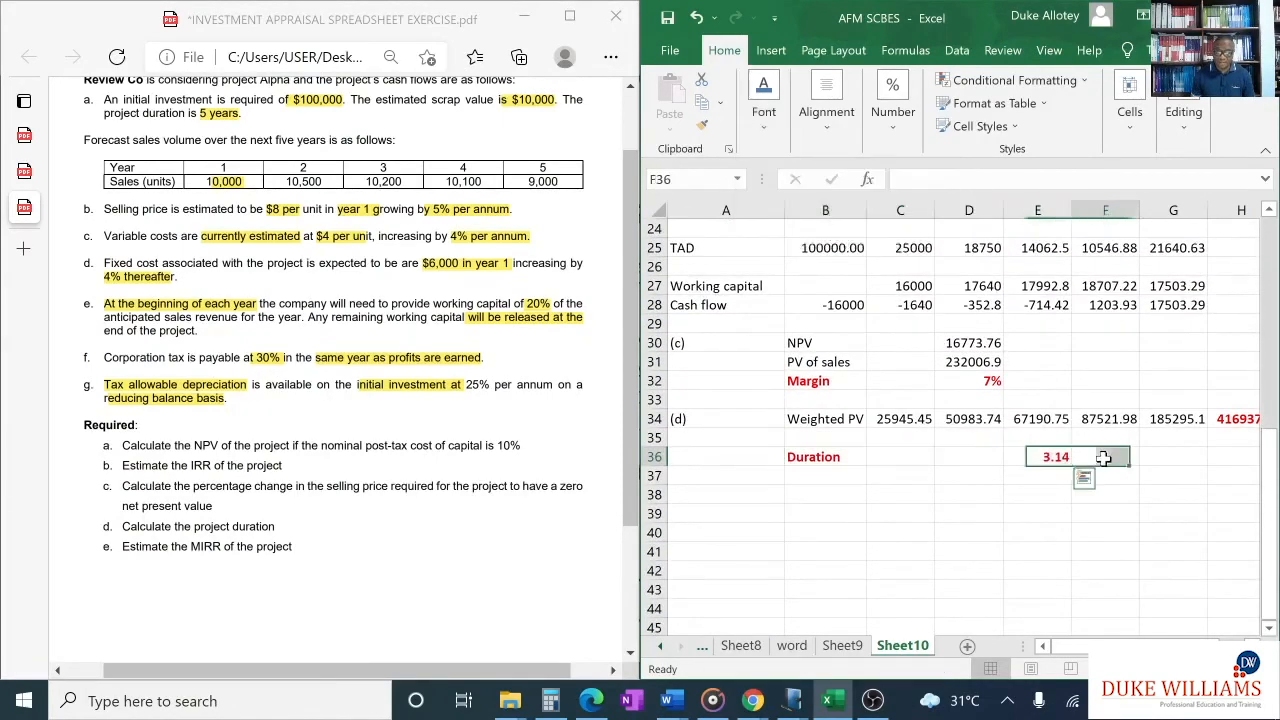
type("years")
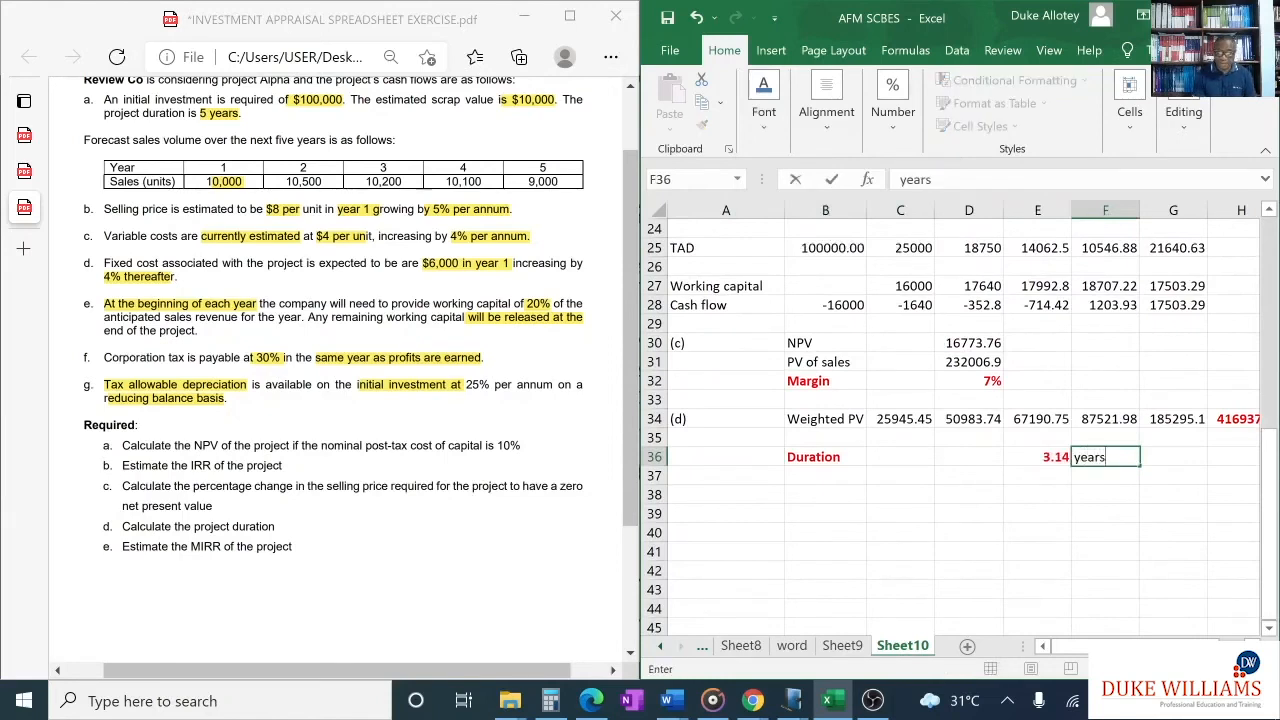
- Start the next part by entering "e" in A38 and the label "MIRR" in B38
left_click(727, 499)
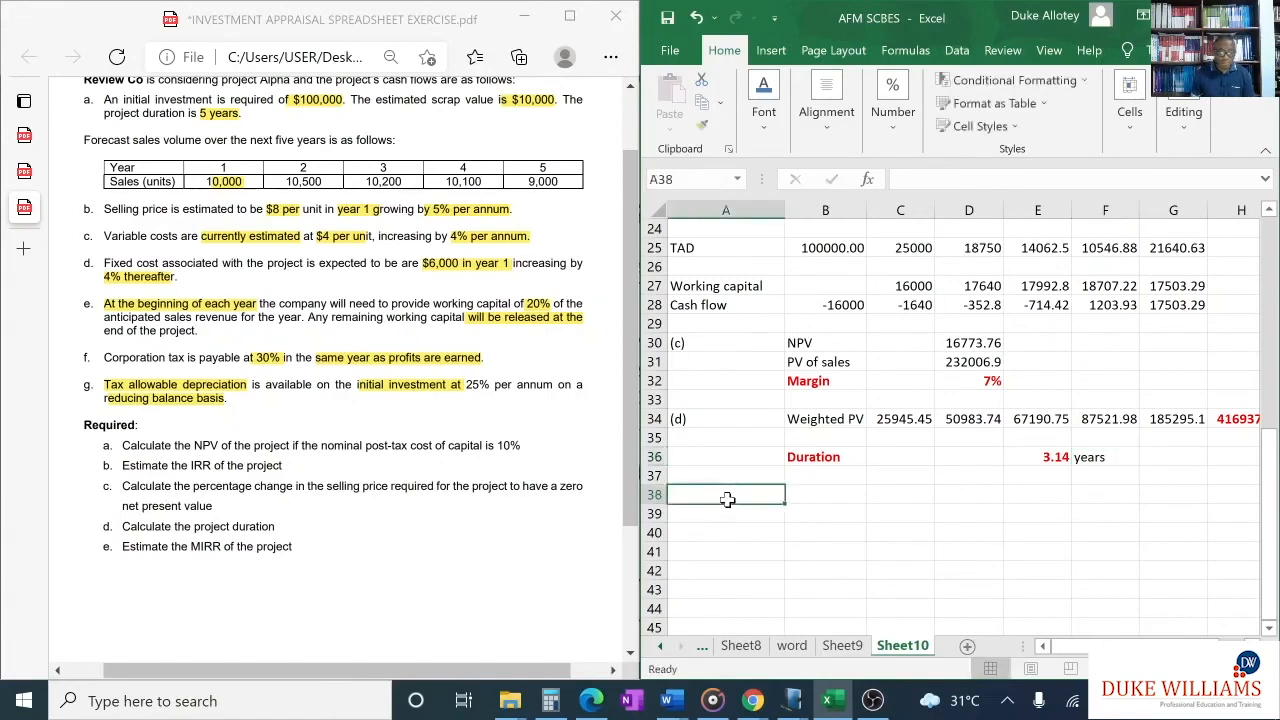
type("e")
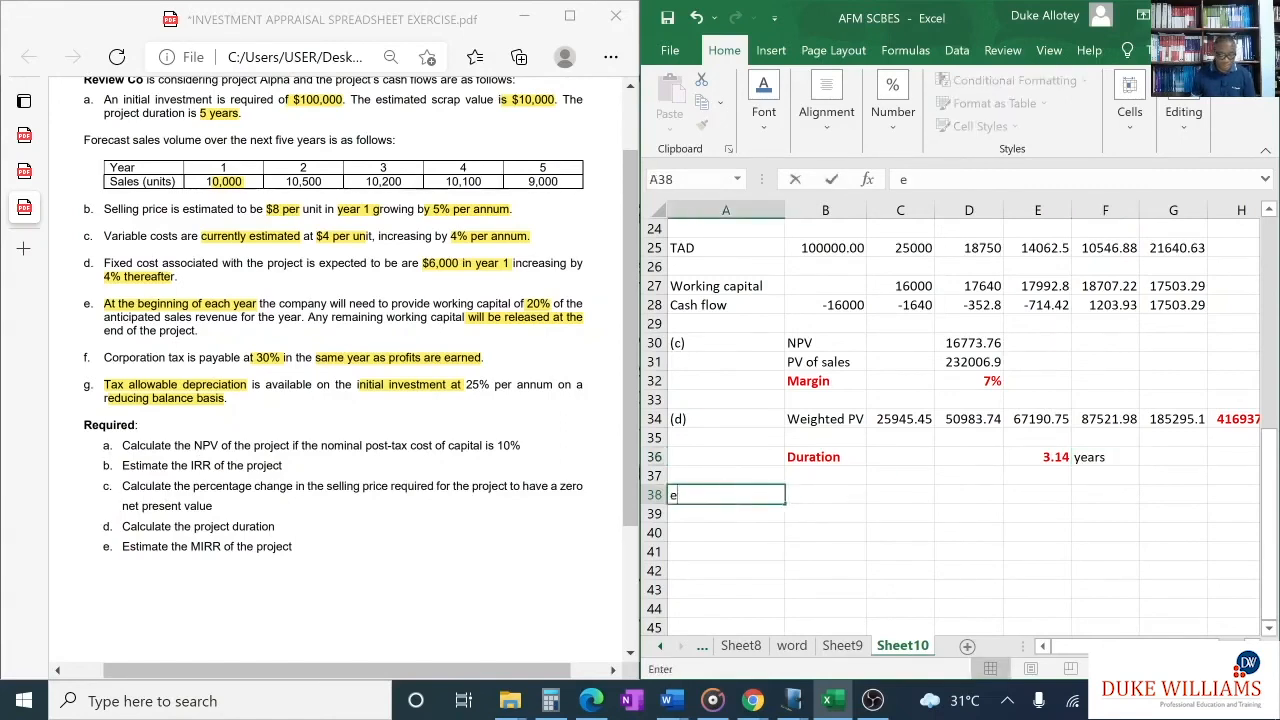
left_click(811, 494)
type("MIRR")
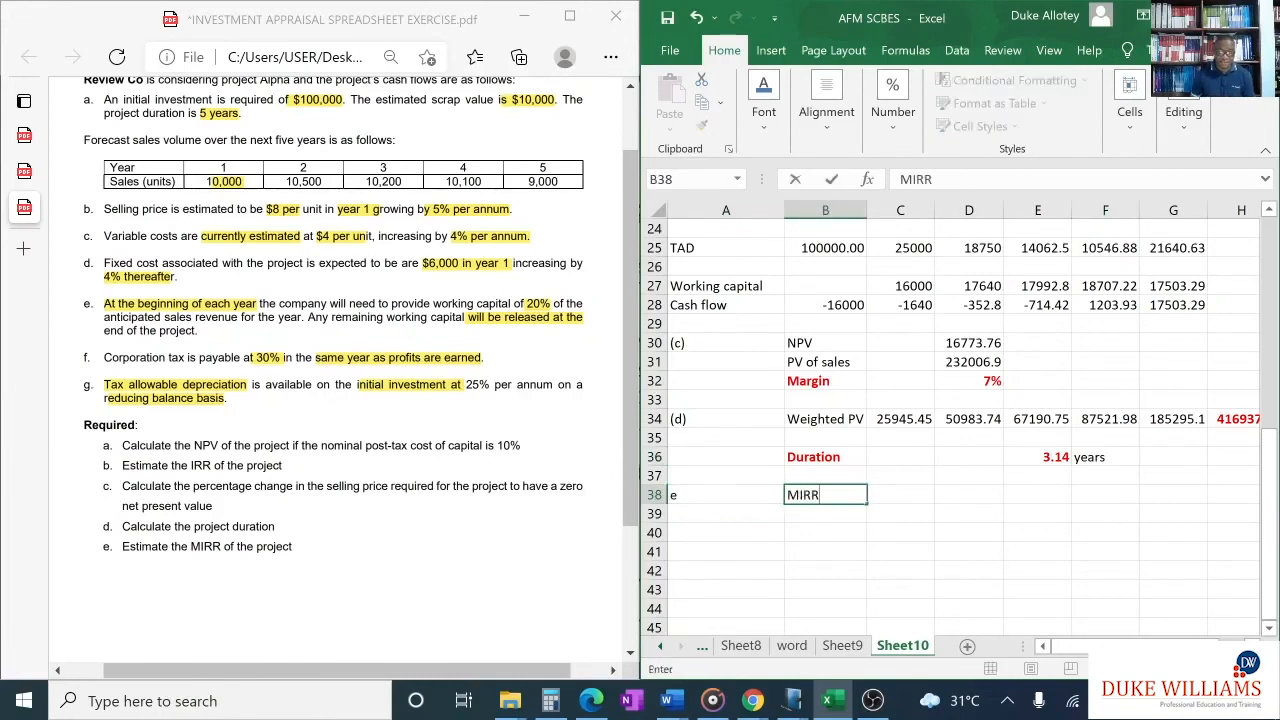
- In SP-CBE-guide-others-June-2020.pdf, find the MIRR function syntax and highlight its arguments (values,finance_rate,reinvest_rate)
left_click(509, 700)
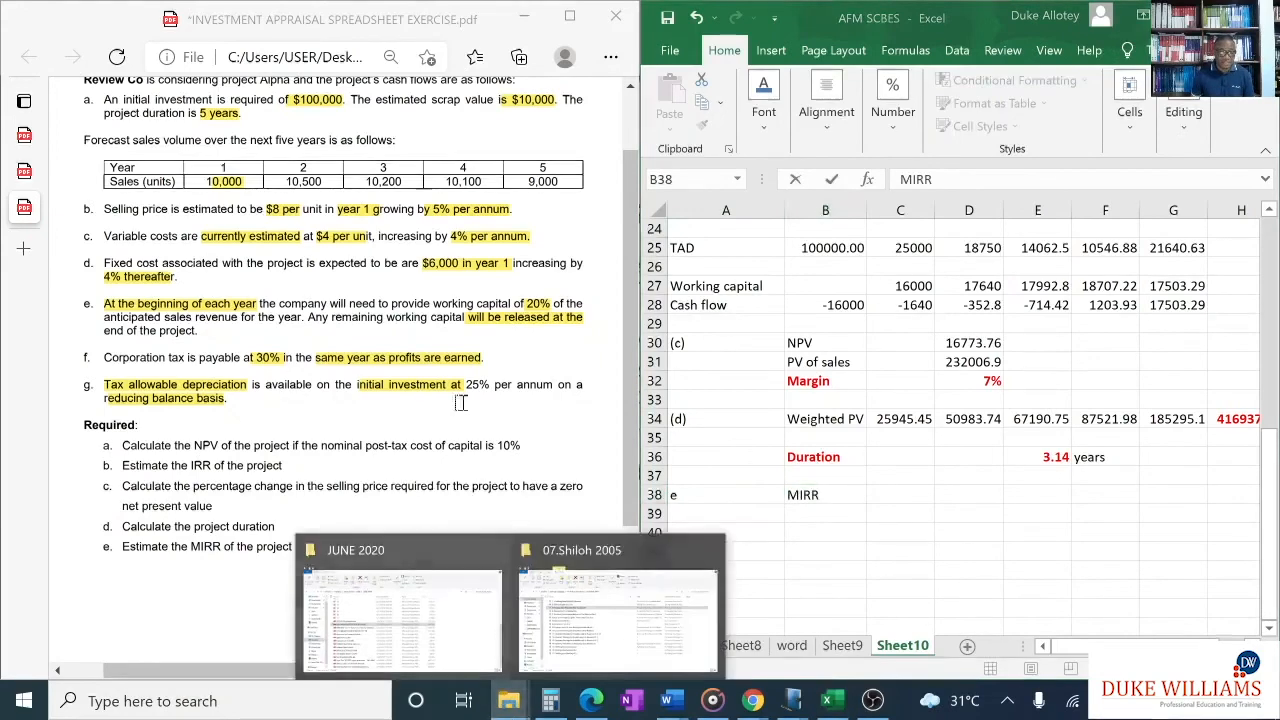
left_click(24, 137)
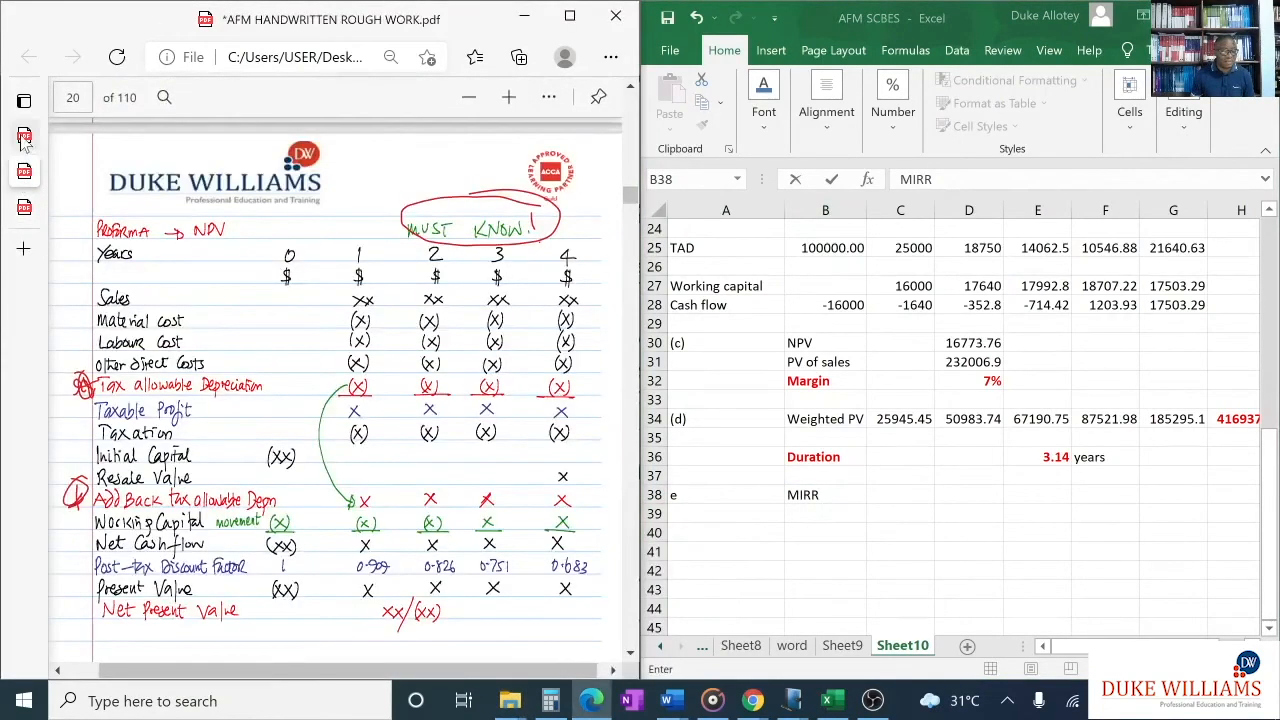
left_click(24, 137)
scroll(344, 346, "down", 3)
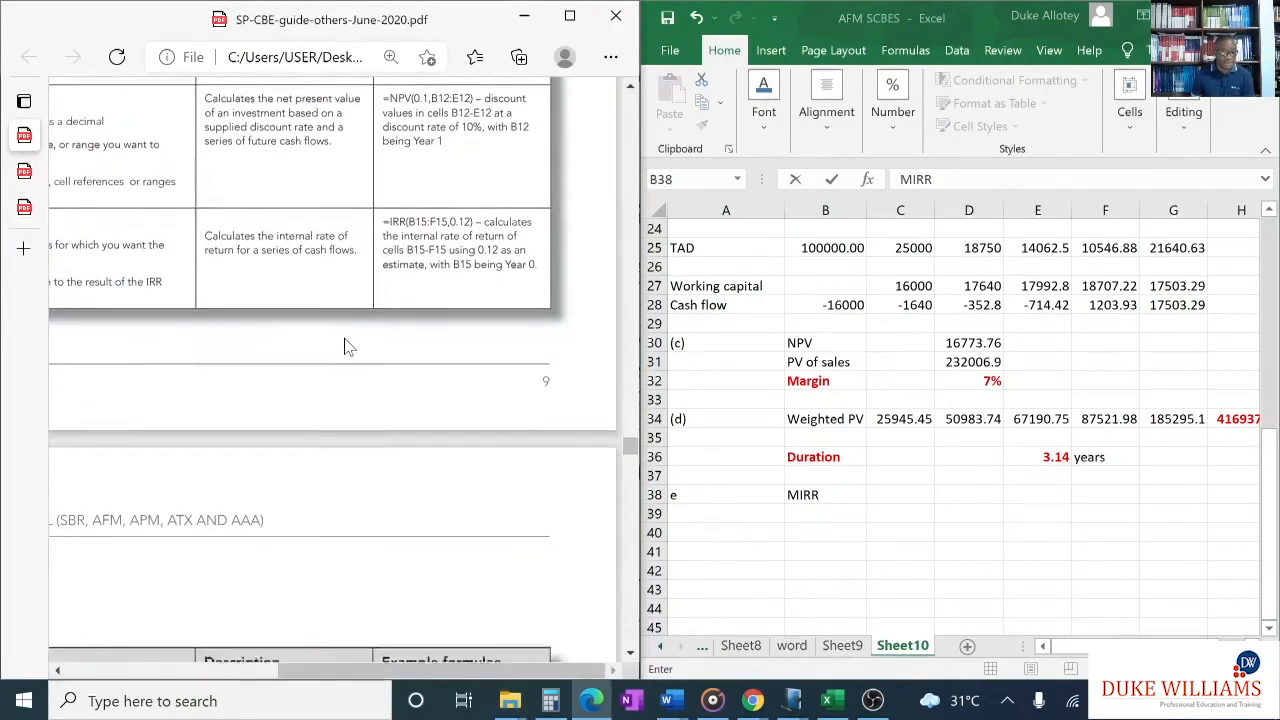
scroll(586, 380, "down", 5)
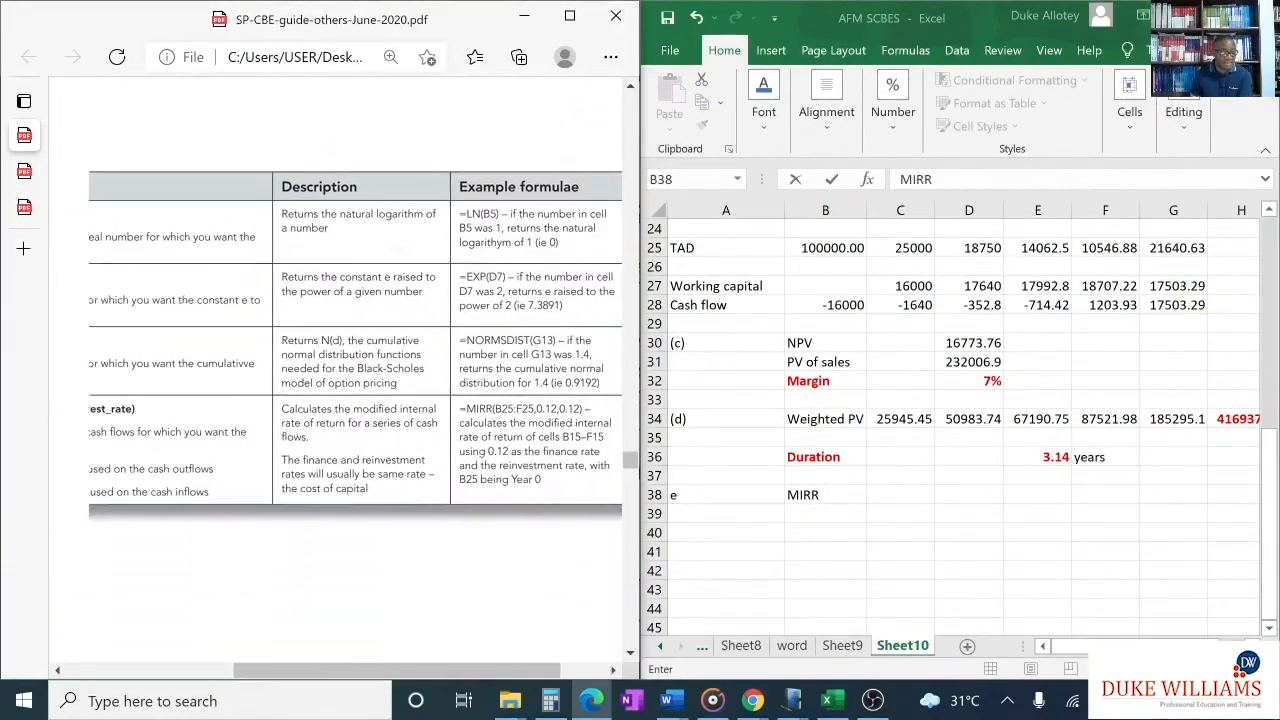
scroll(321, 355, "left", 3)
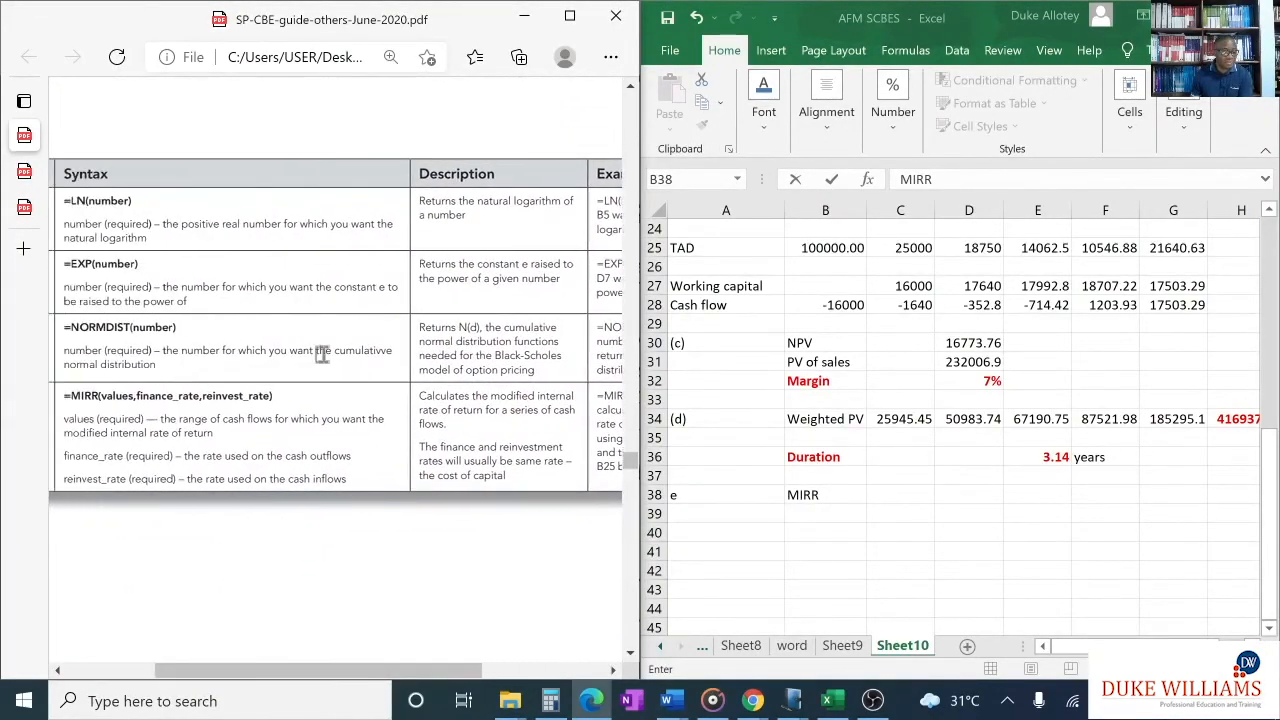
scroll(321, 355, "up", 4)
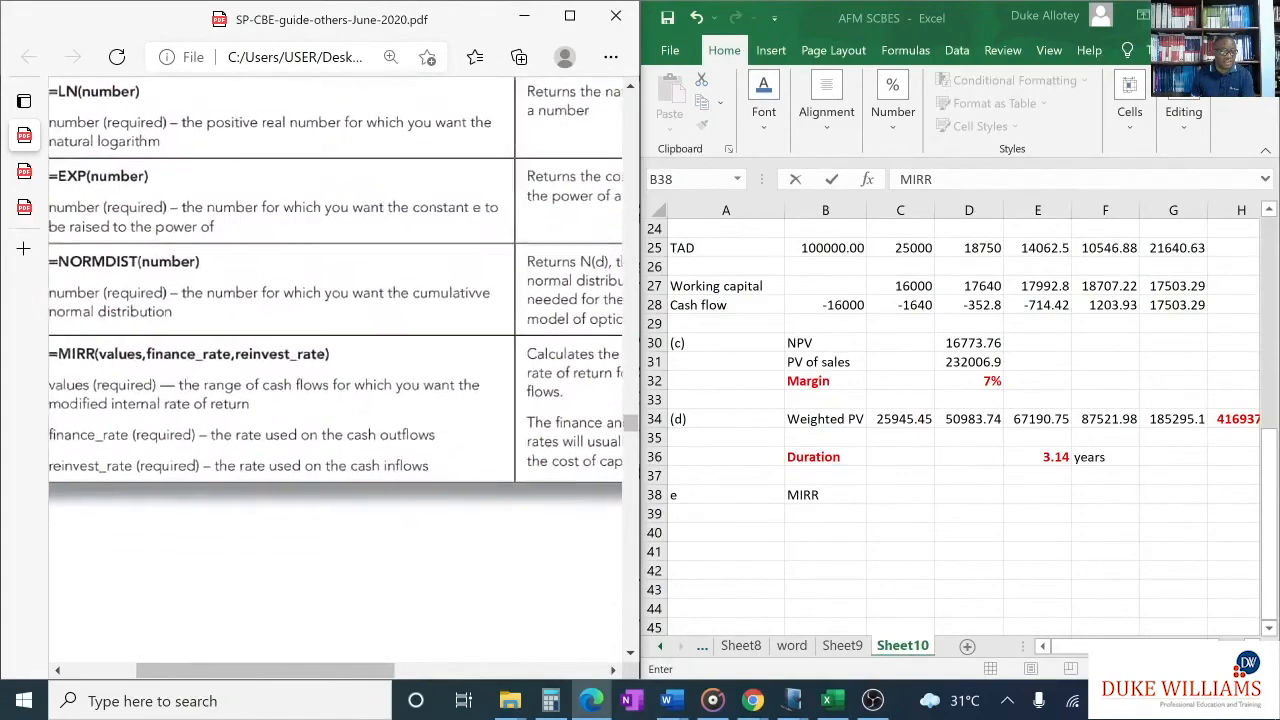
scroll(321, 355, "left", 1)
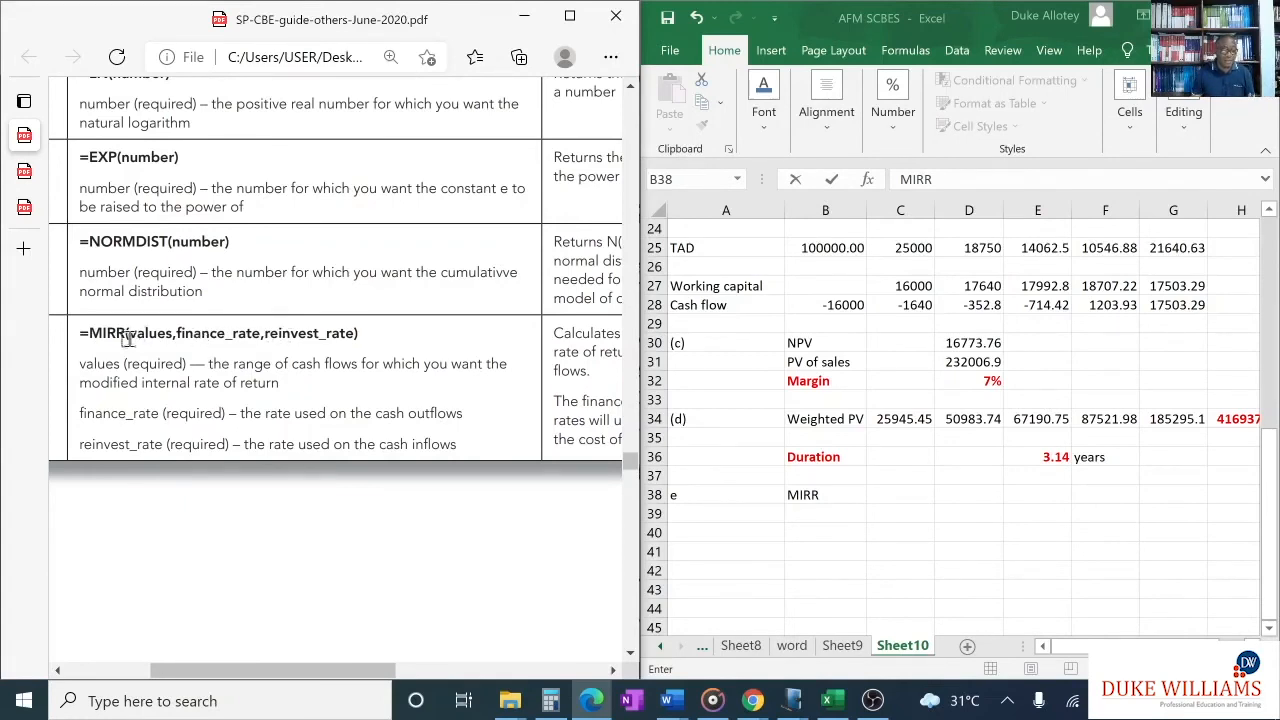
mouse_move(125, 338)
left_mouse_down()
mouse_move(176, 334)
mouse_move(232, 368)
mouse_move(258, 335)
mouse_move(352, 334)
left_mouse_up()
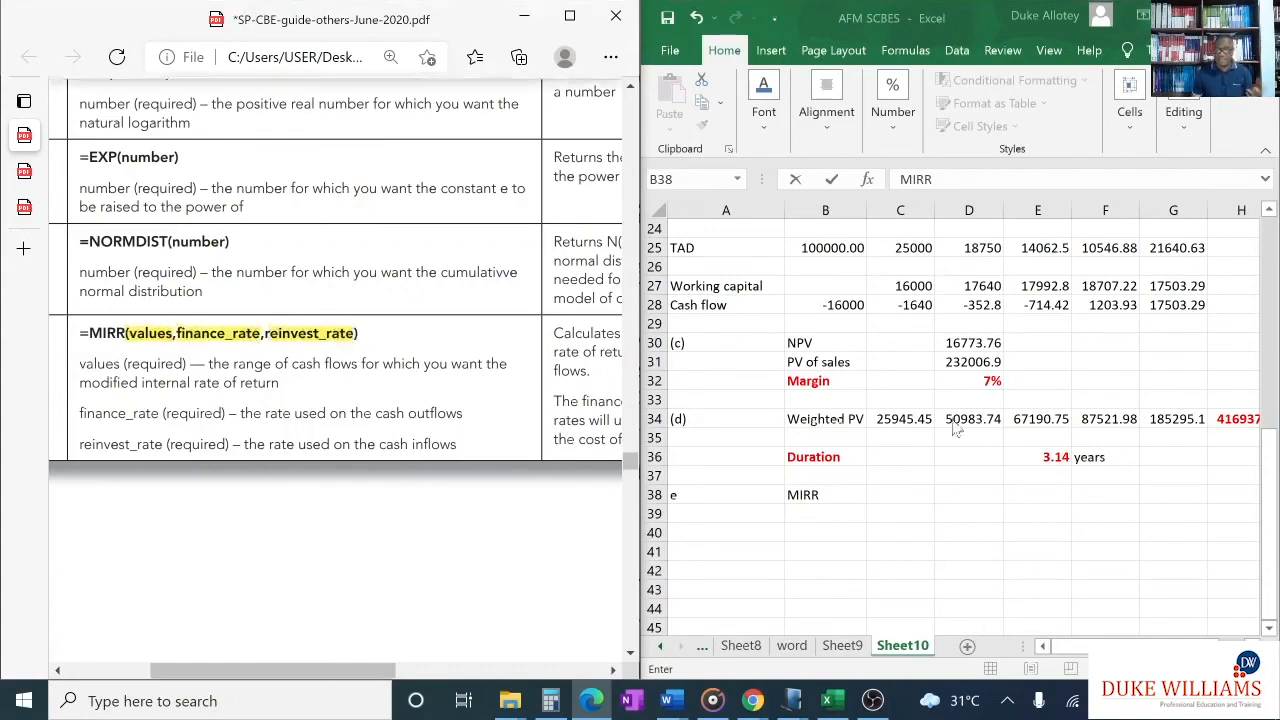
- Try to enter =(B14:G14, 0.1, 0.1) in E38, using the net cashflow row and 10% for both rates
left_click(1029, 490)
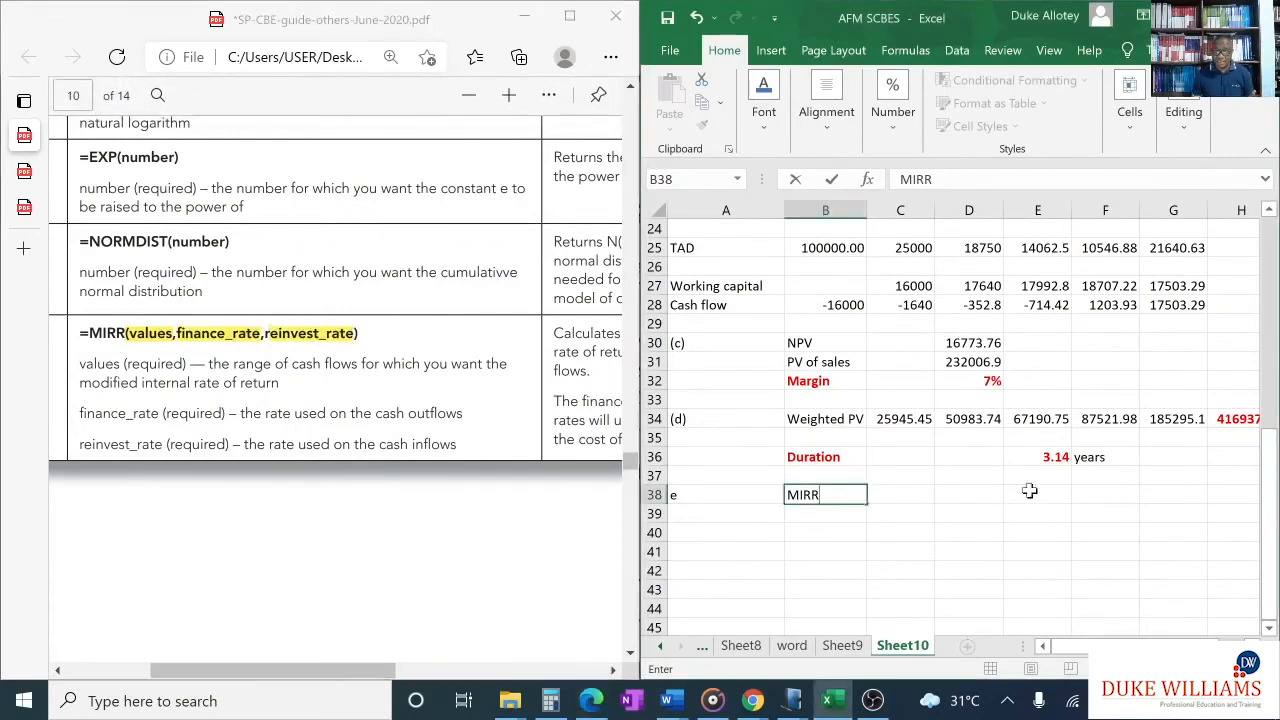
left_click(1030, 493)
type("=")
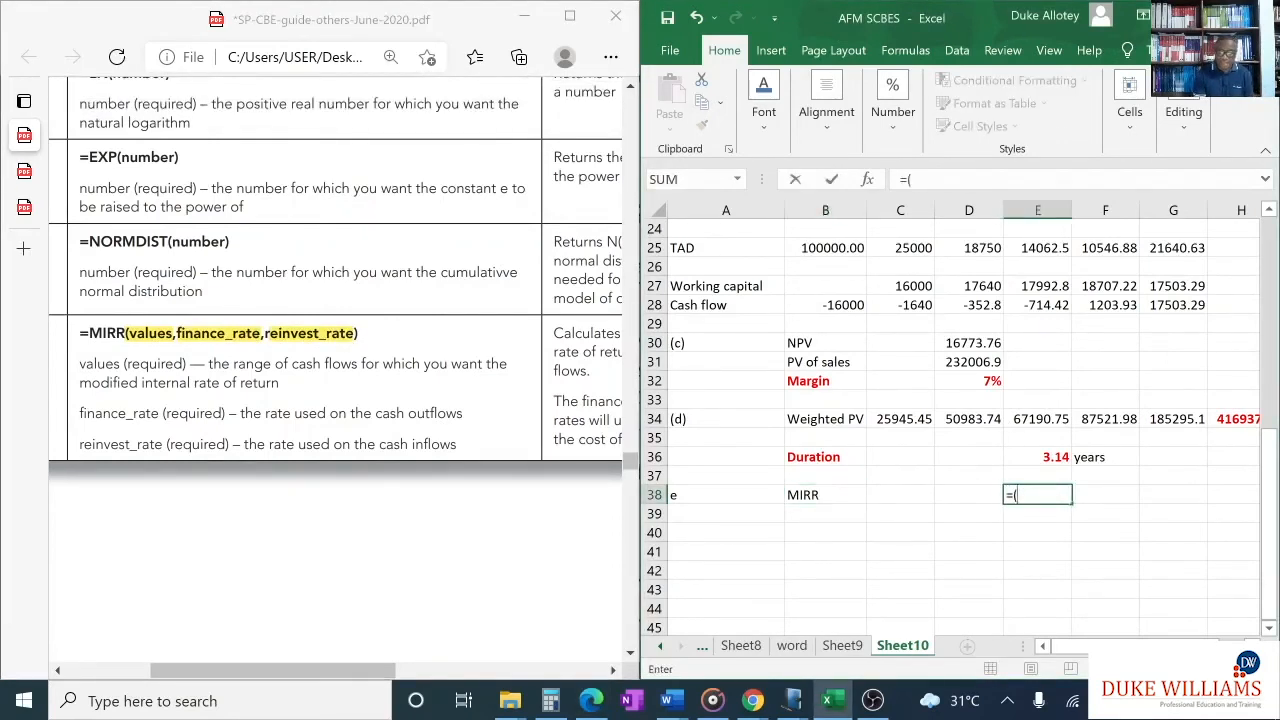
type("(")
scroll(848, 287, "up", 4)
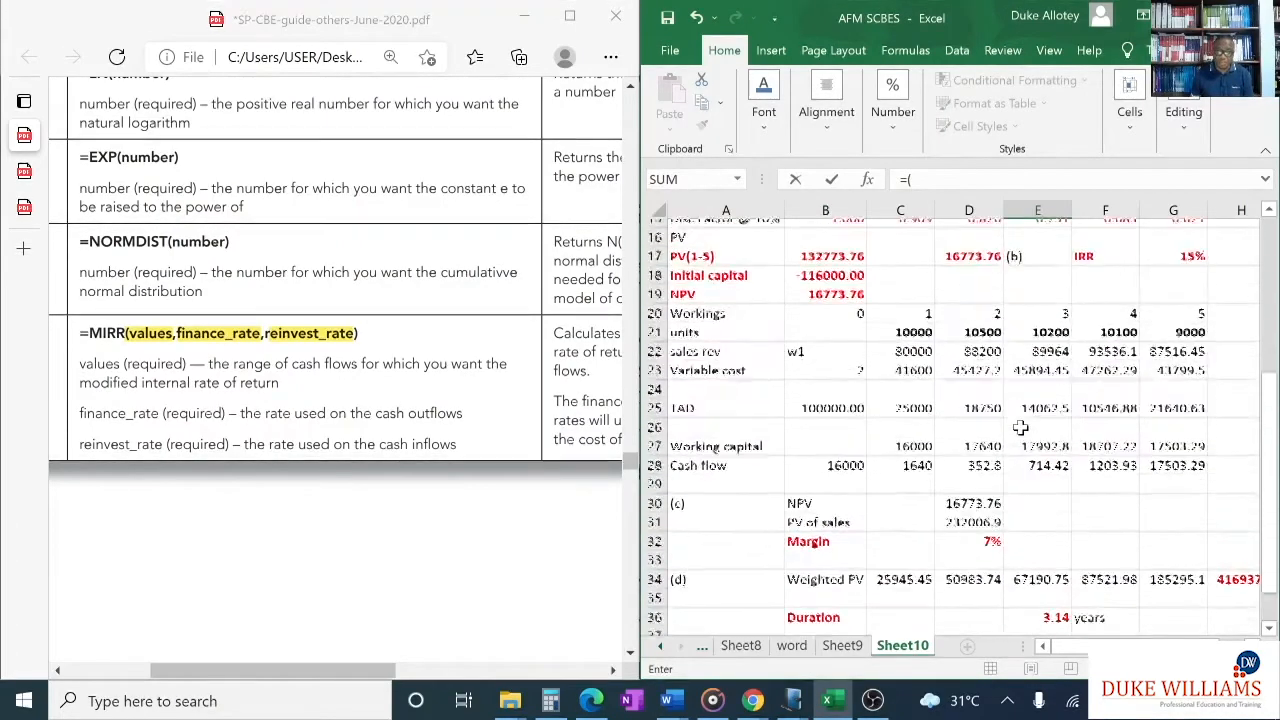
left_click_drag(830, 266, 1173, 266)
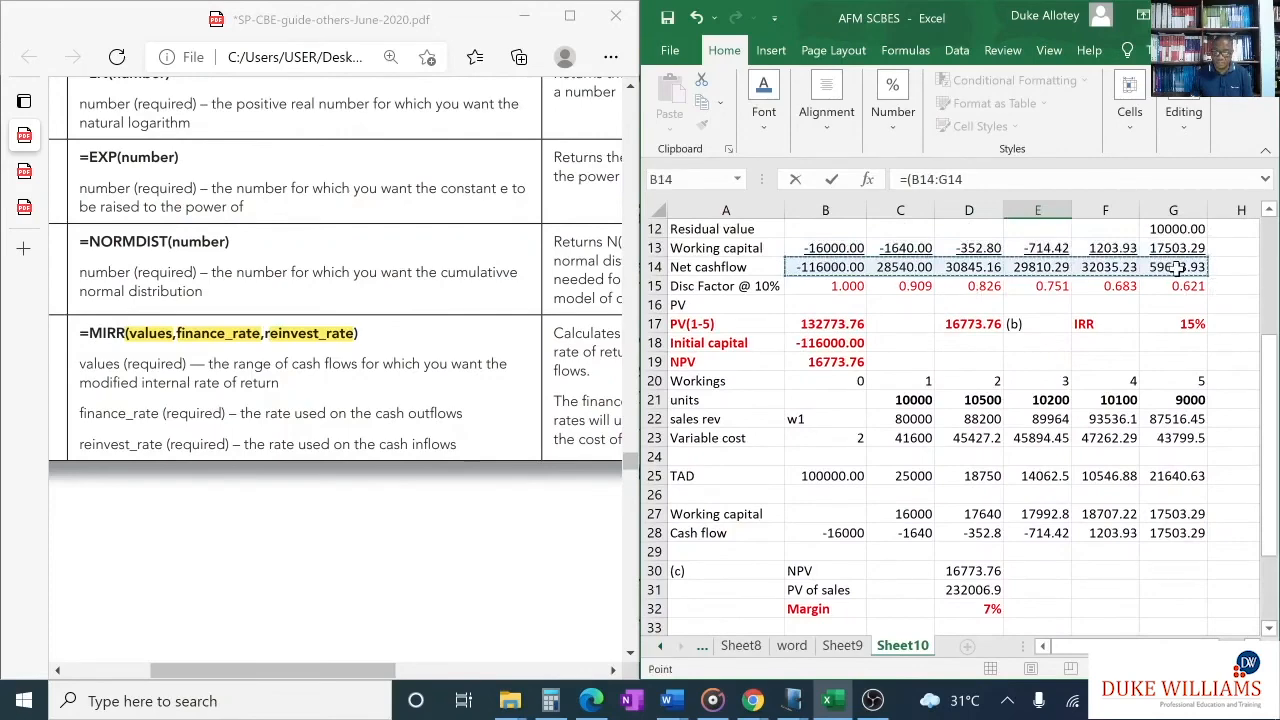
scroll(1095, 370, "down", 4)
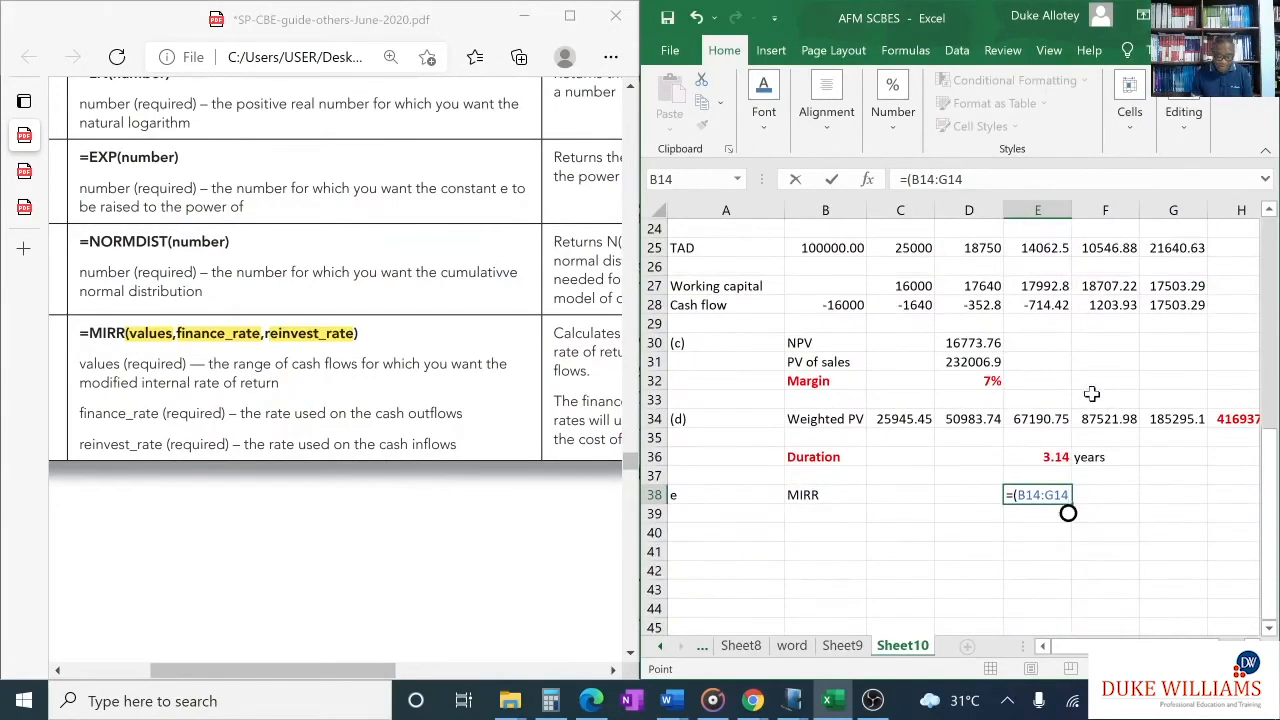
type(",")
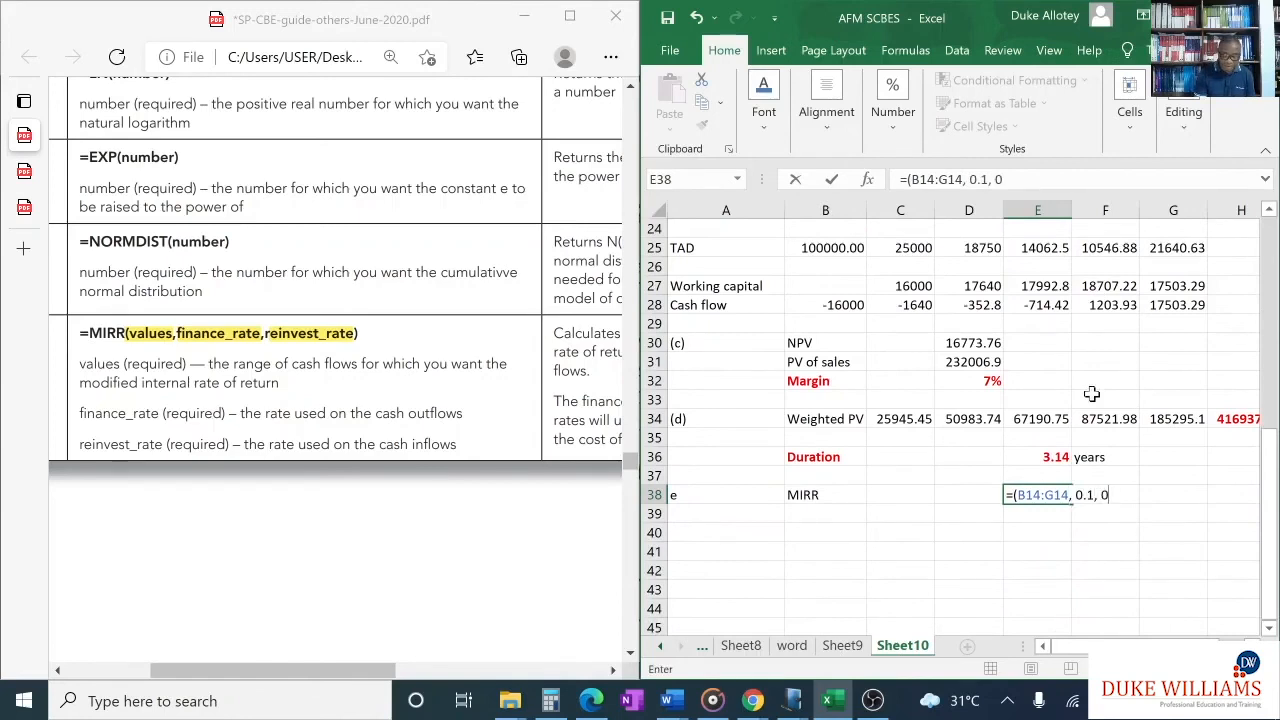
type("0.1, 0.1)")
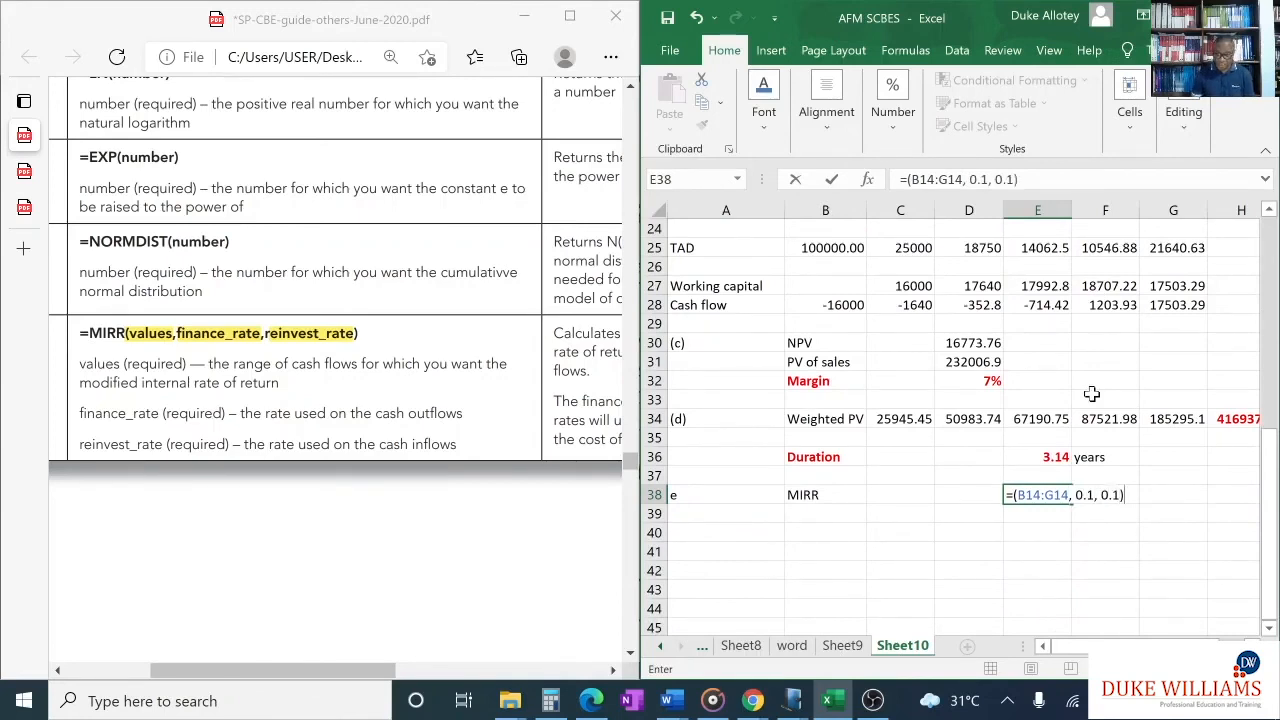
key("Return")
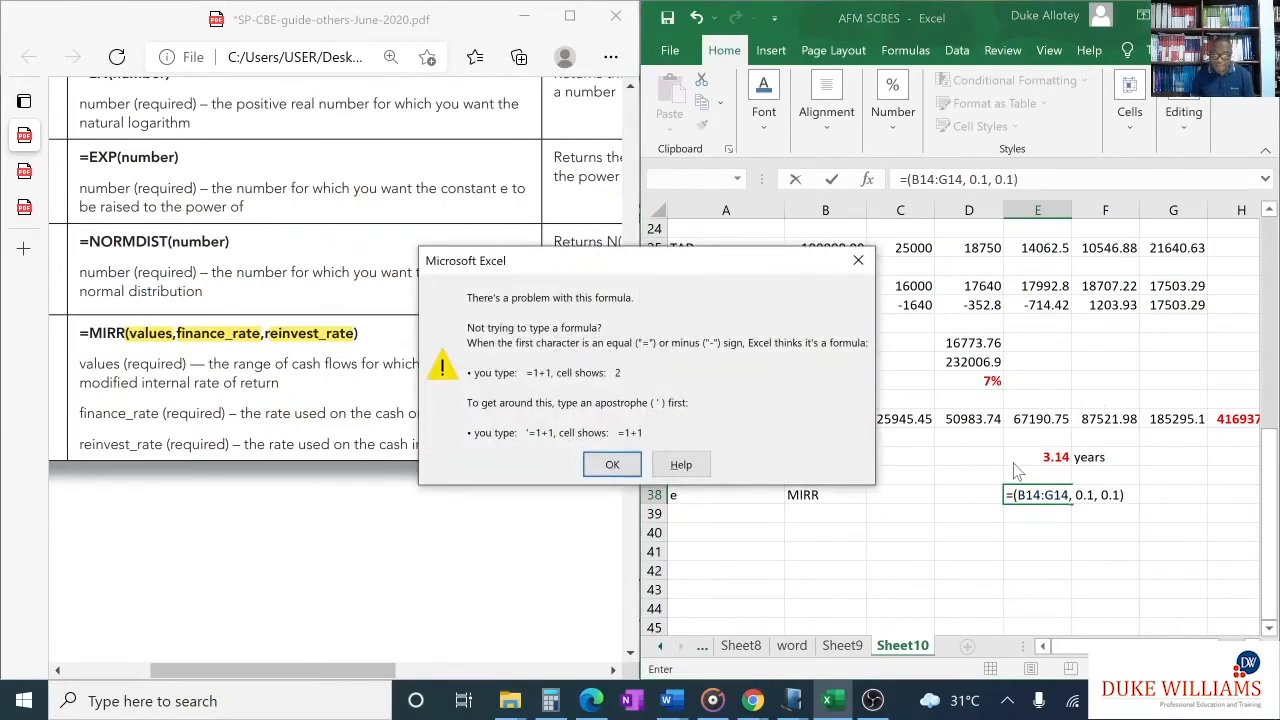
left_click(858, 260)
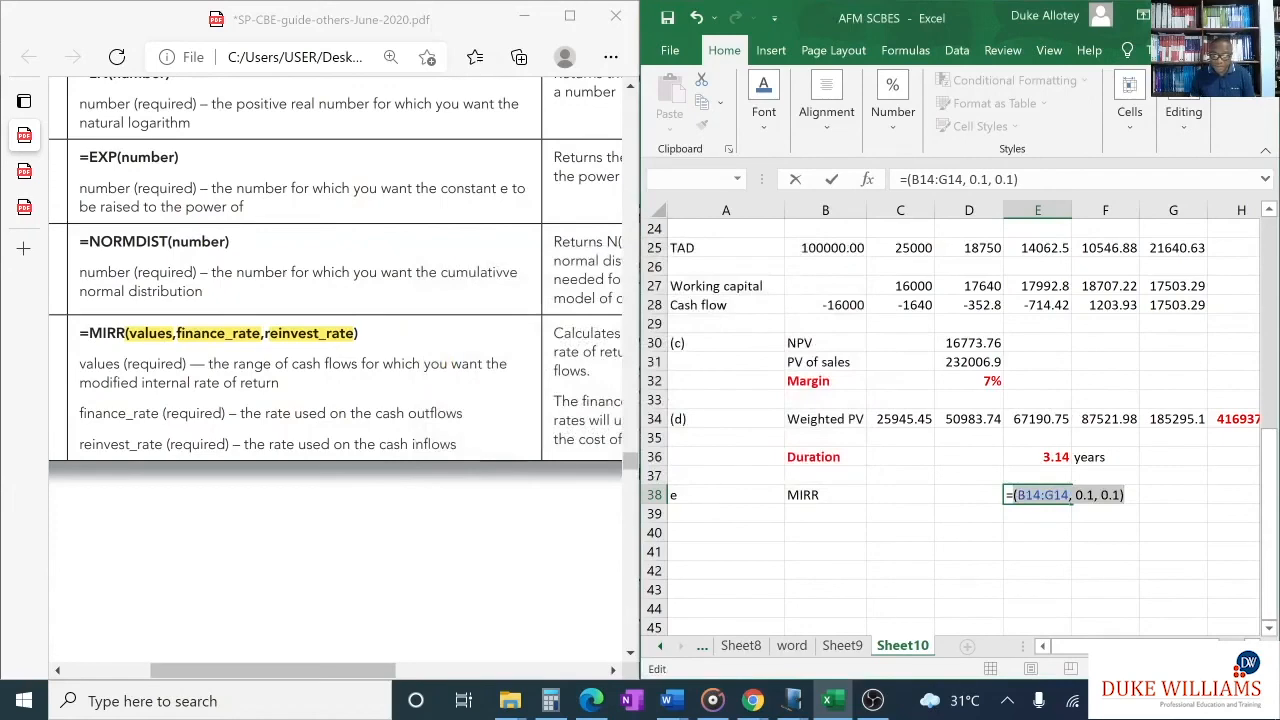
left_click(1101, 495)
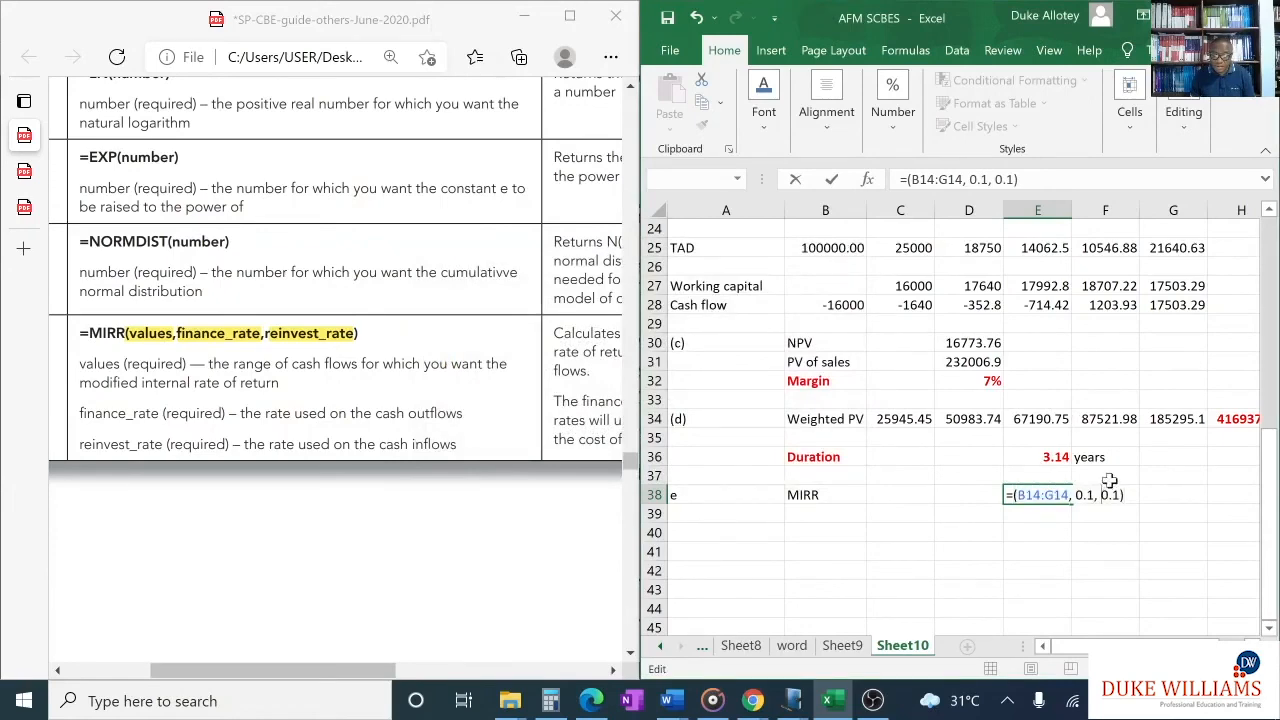
key("Return")
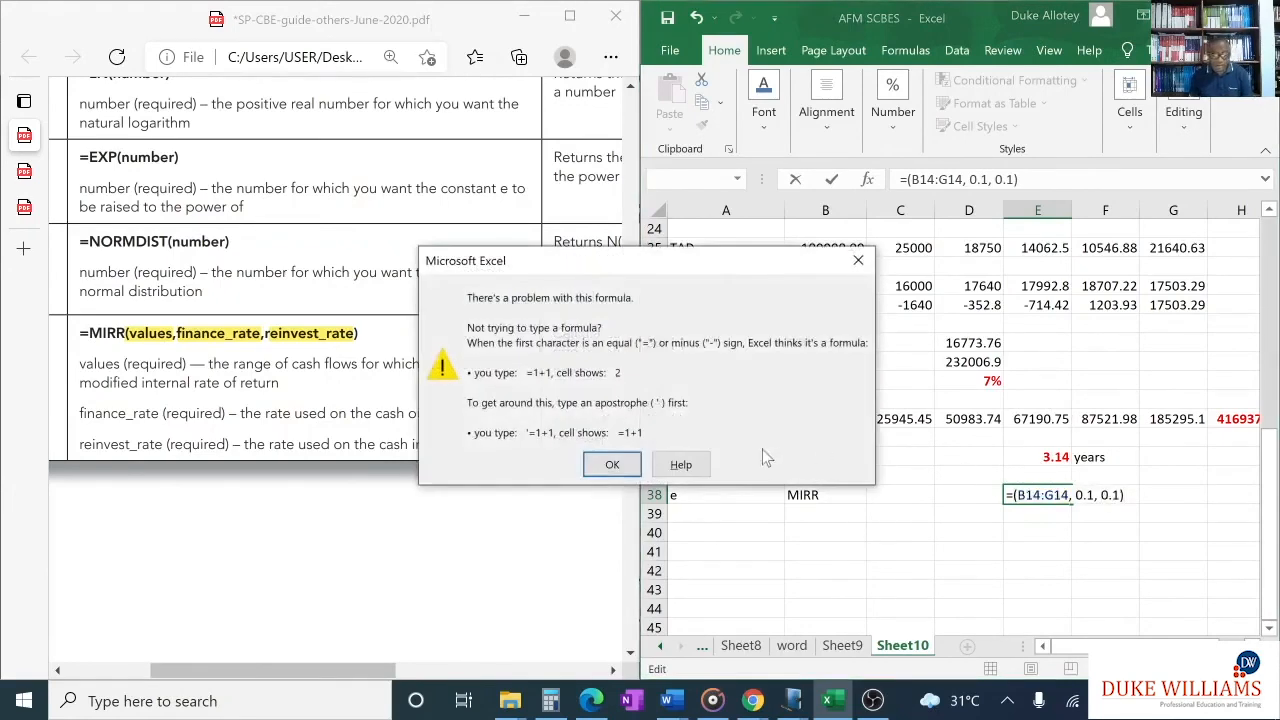
left_click(852, 264)
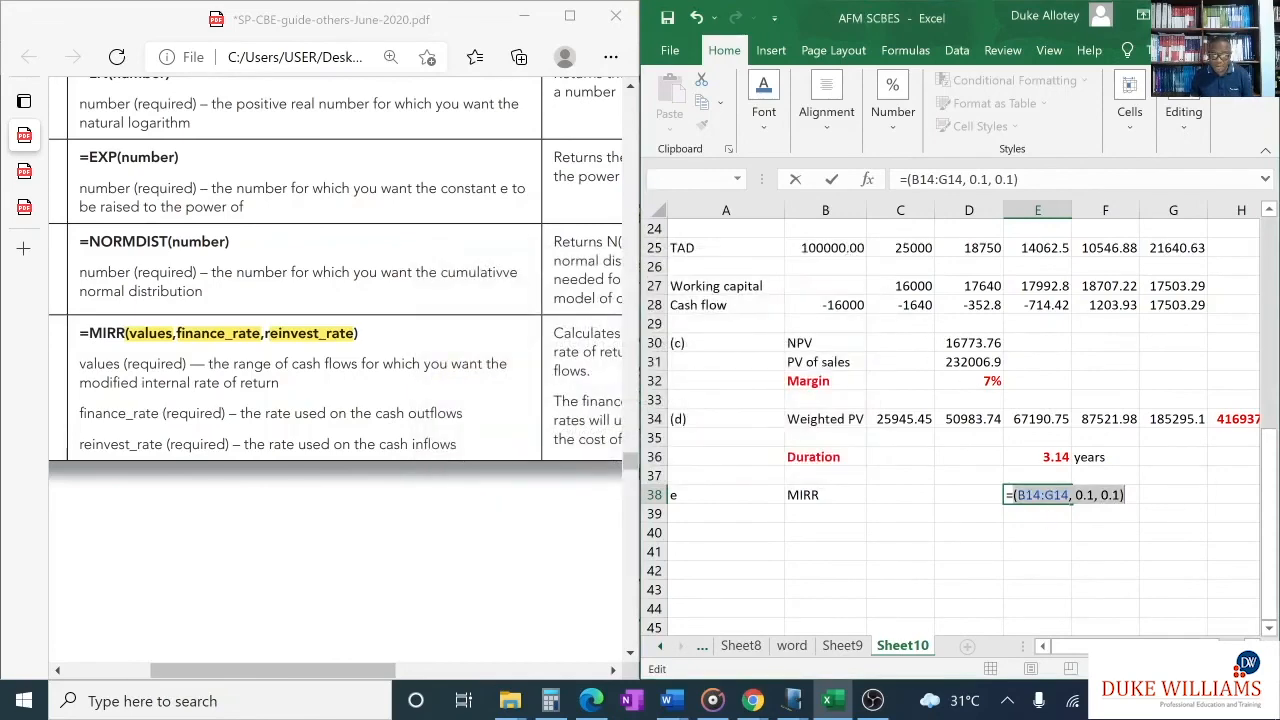
key("Return")
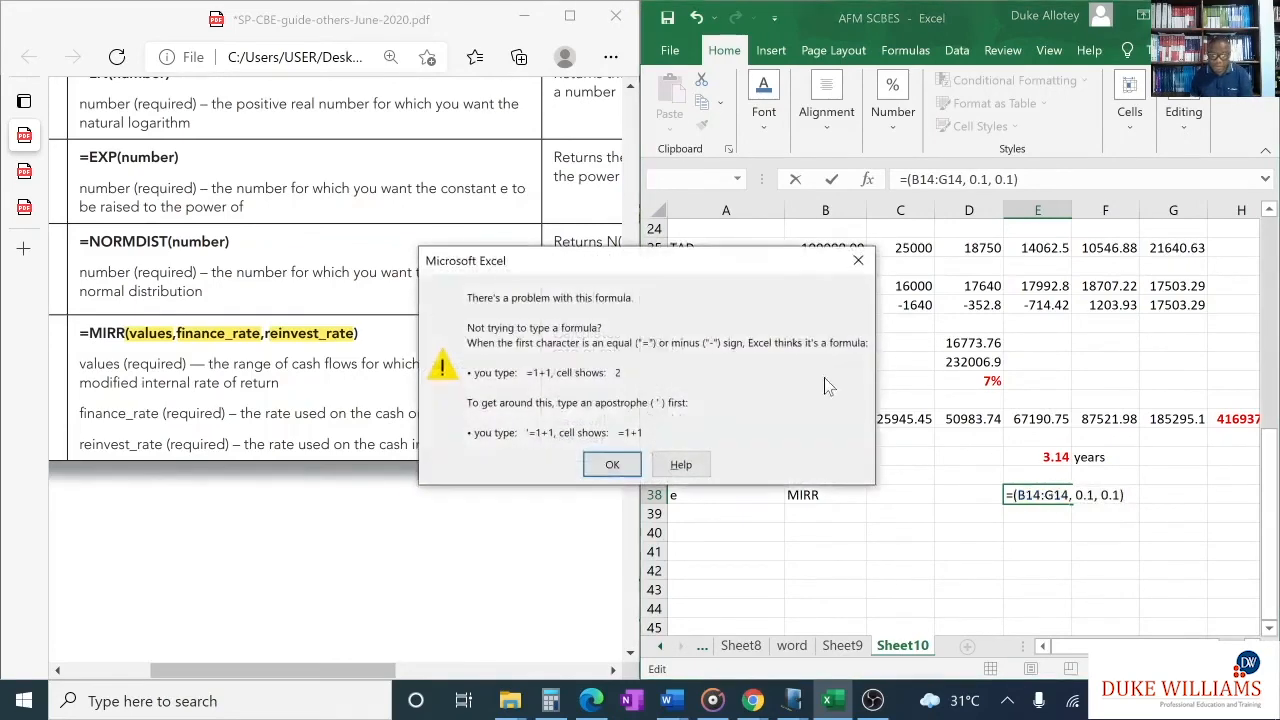
left_click(854, 255)
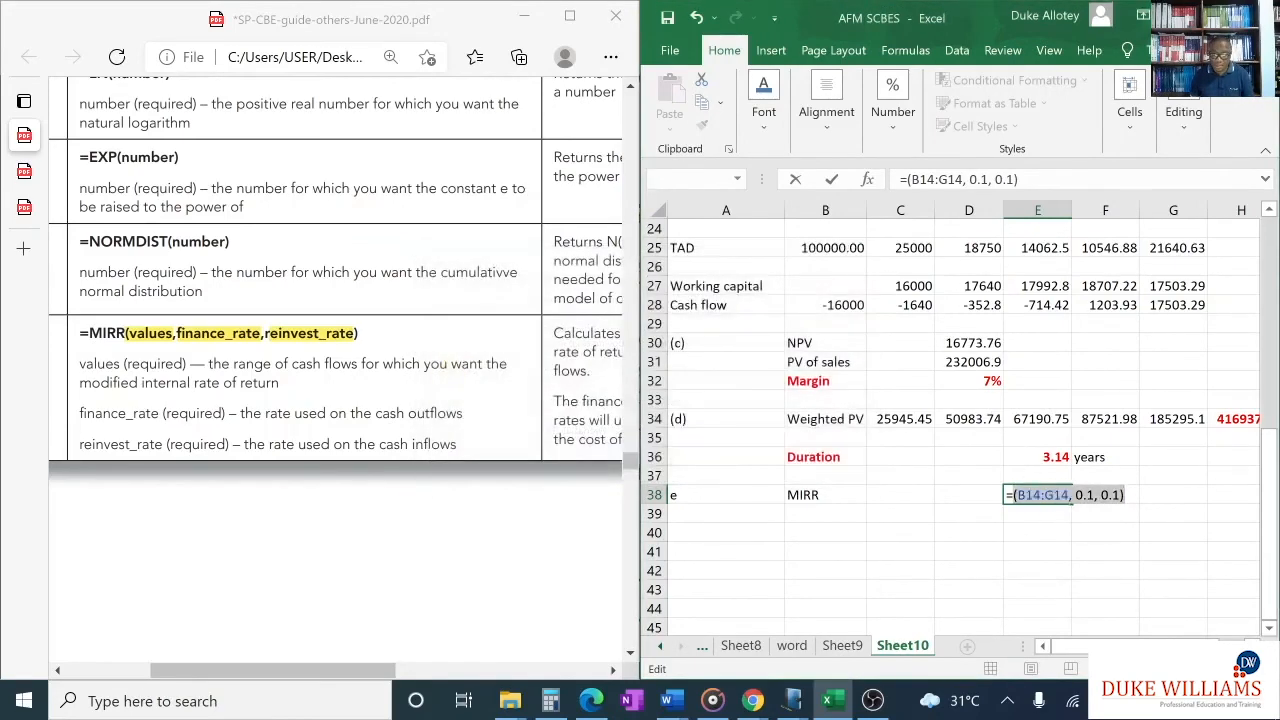
- Add the missing function name in E38 so the formula reads =MIRR(B14:G14, 0.1, 0.1)
left_click_drag(1124, 495, 1025, 495)
left_click(1013, 495)
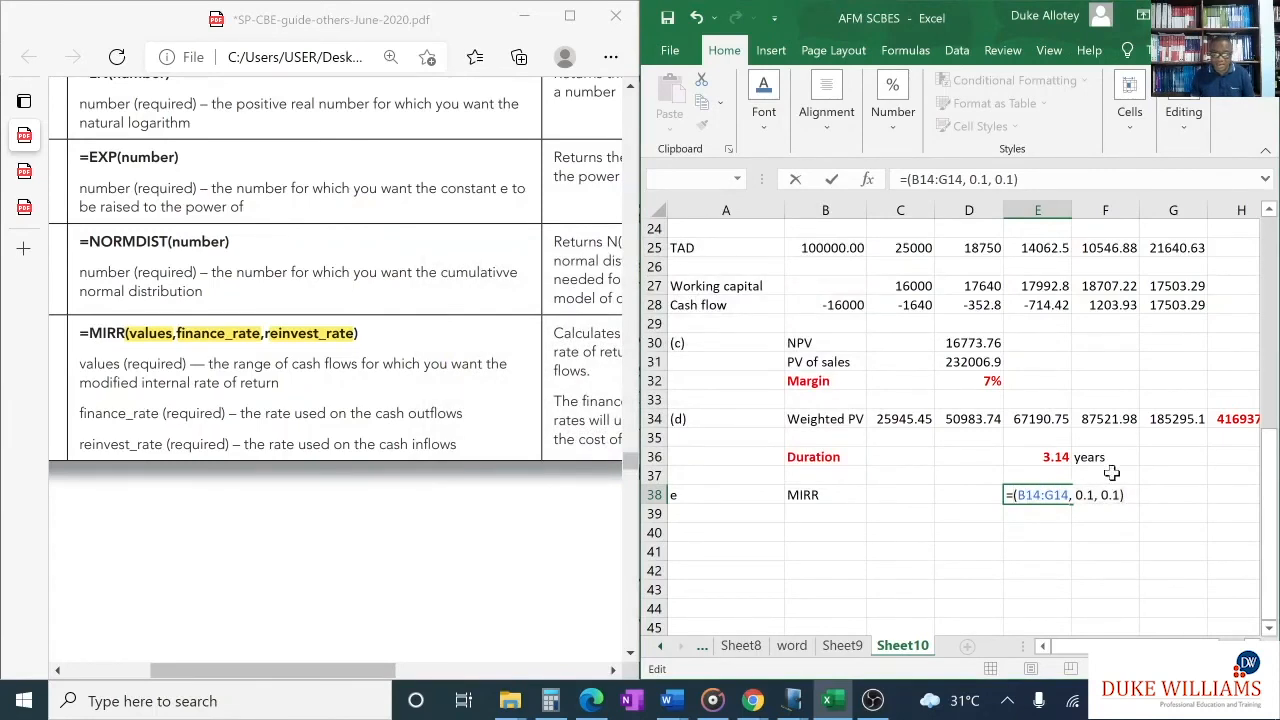
type("MIRR")
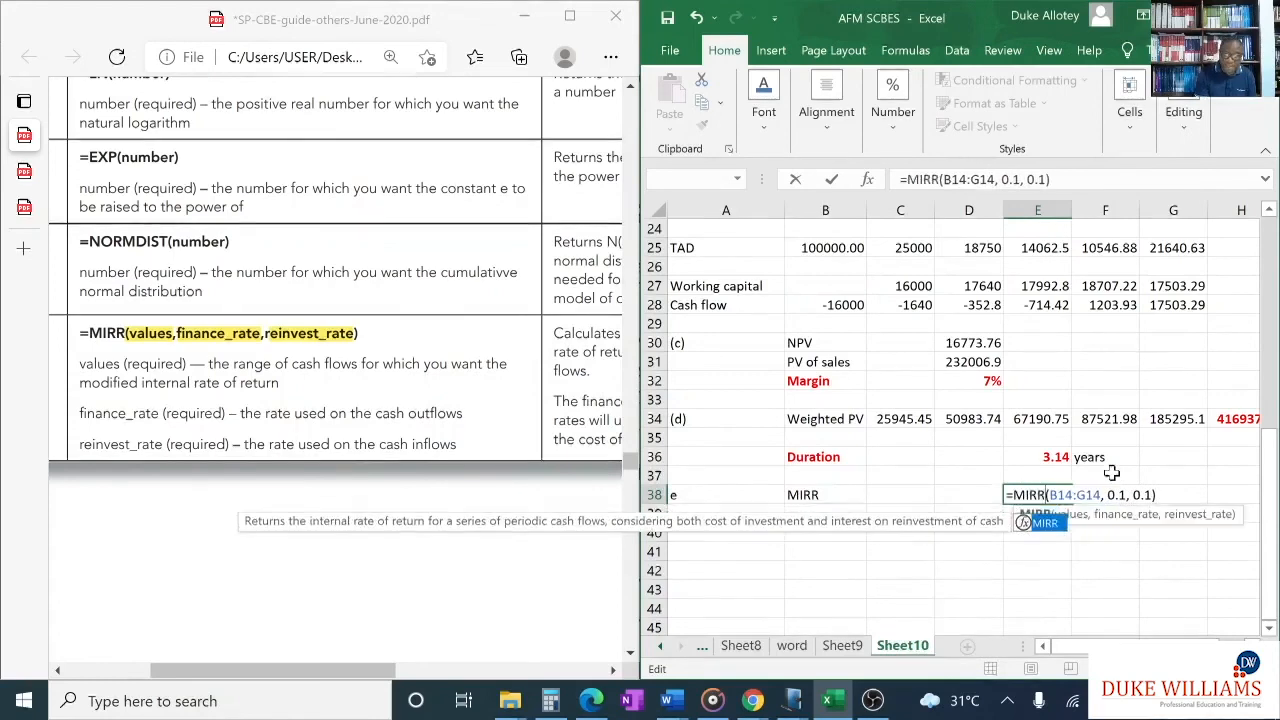
key("Return")
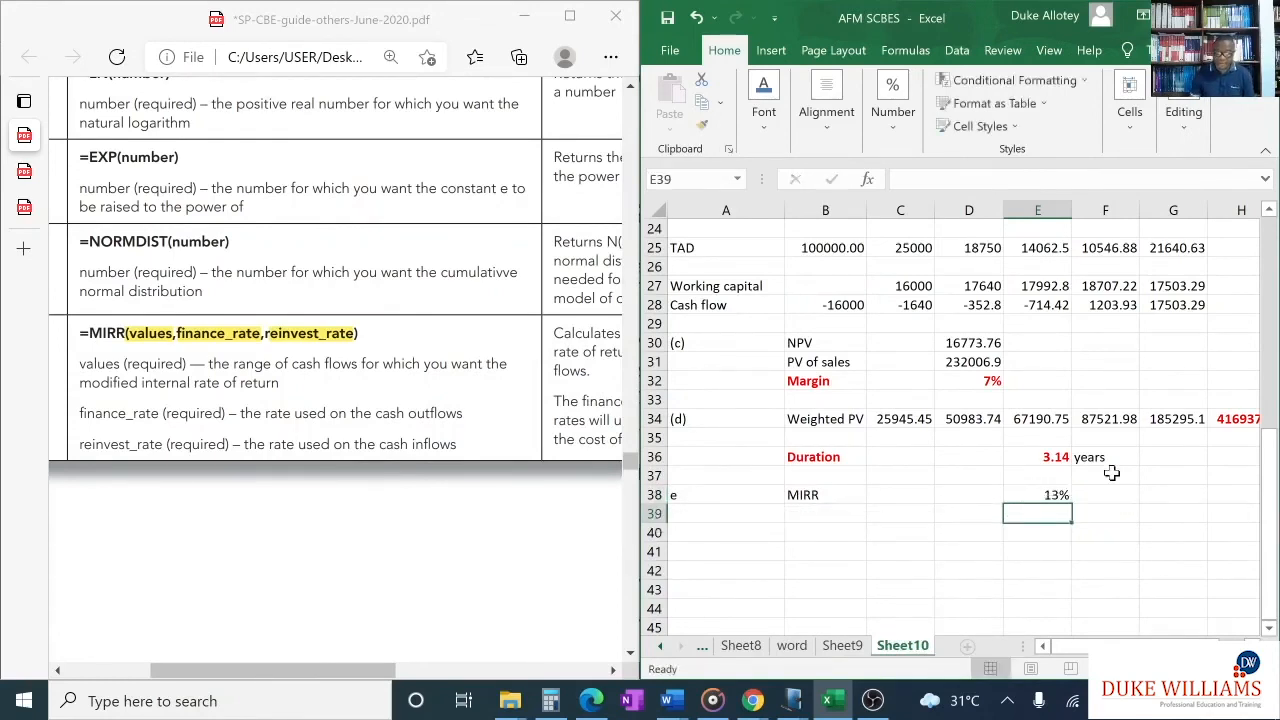
- Make the MIRR label and its result in B38:E38 red and bold
left_click(1053, 494)
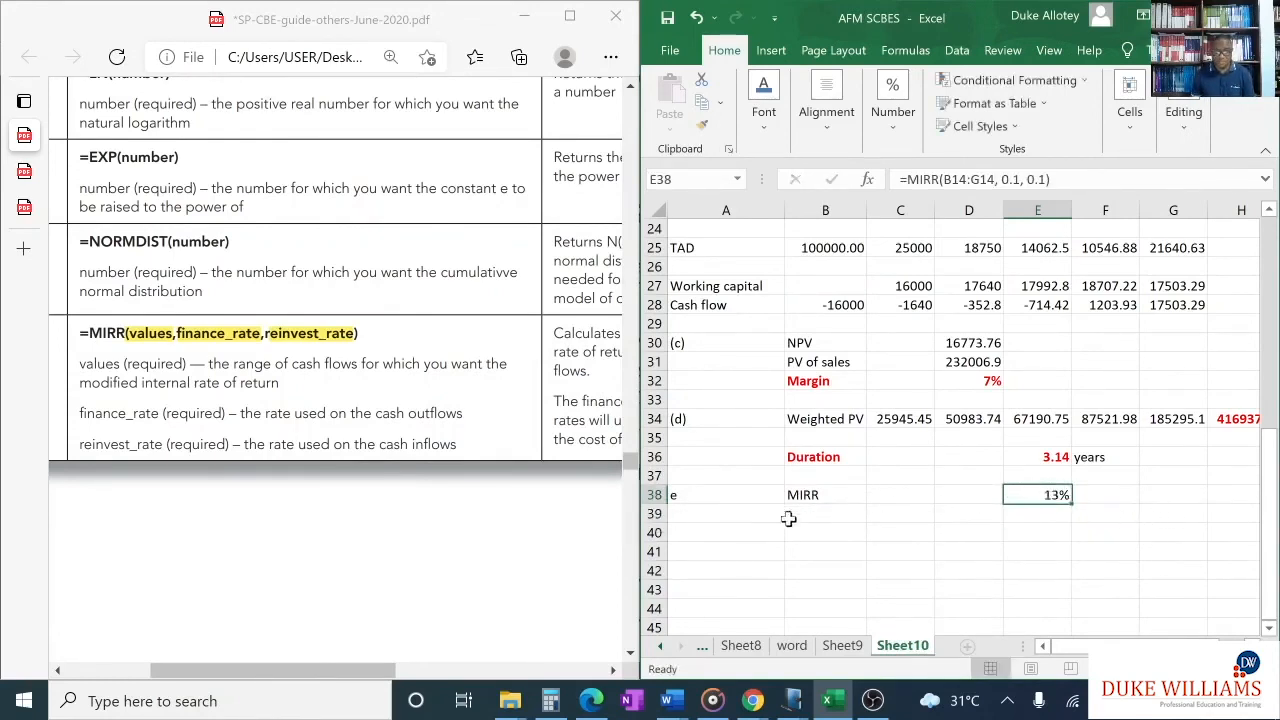
left_click_drag(806, 495, 1043, 497)
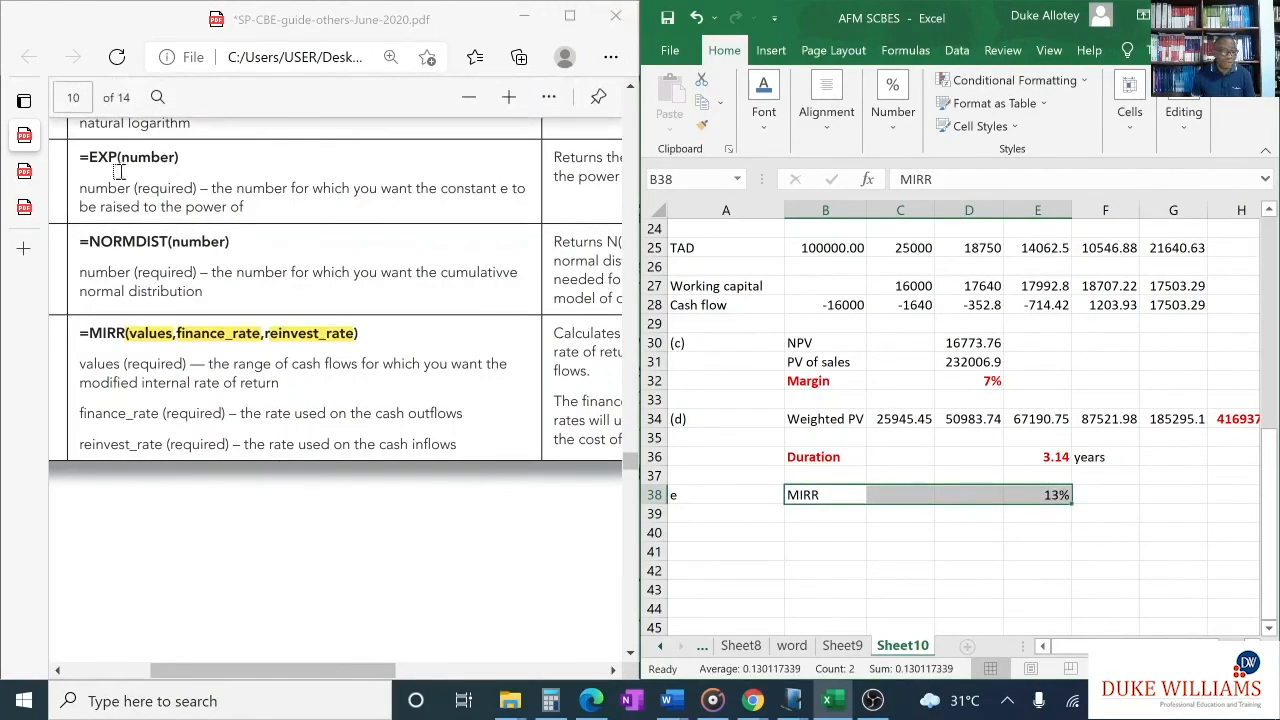
left_click(24, 207)
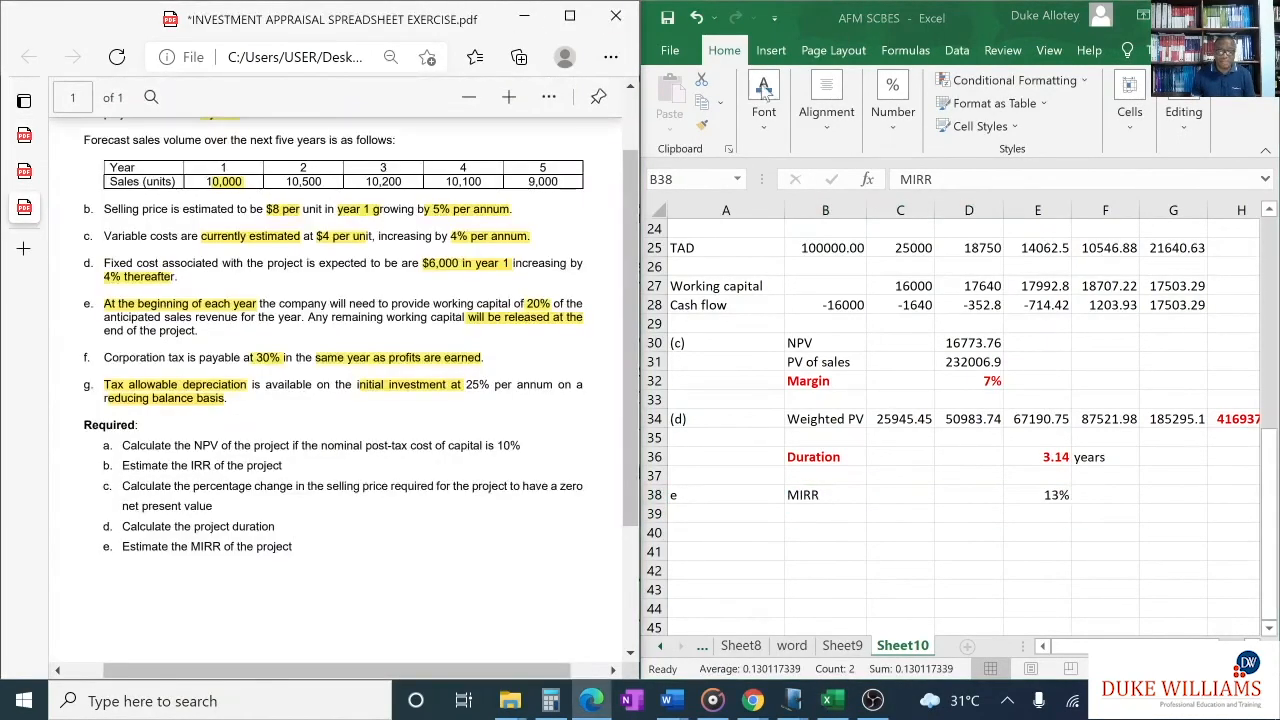
left_click(837, 32)
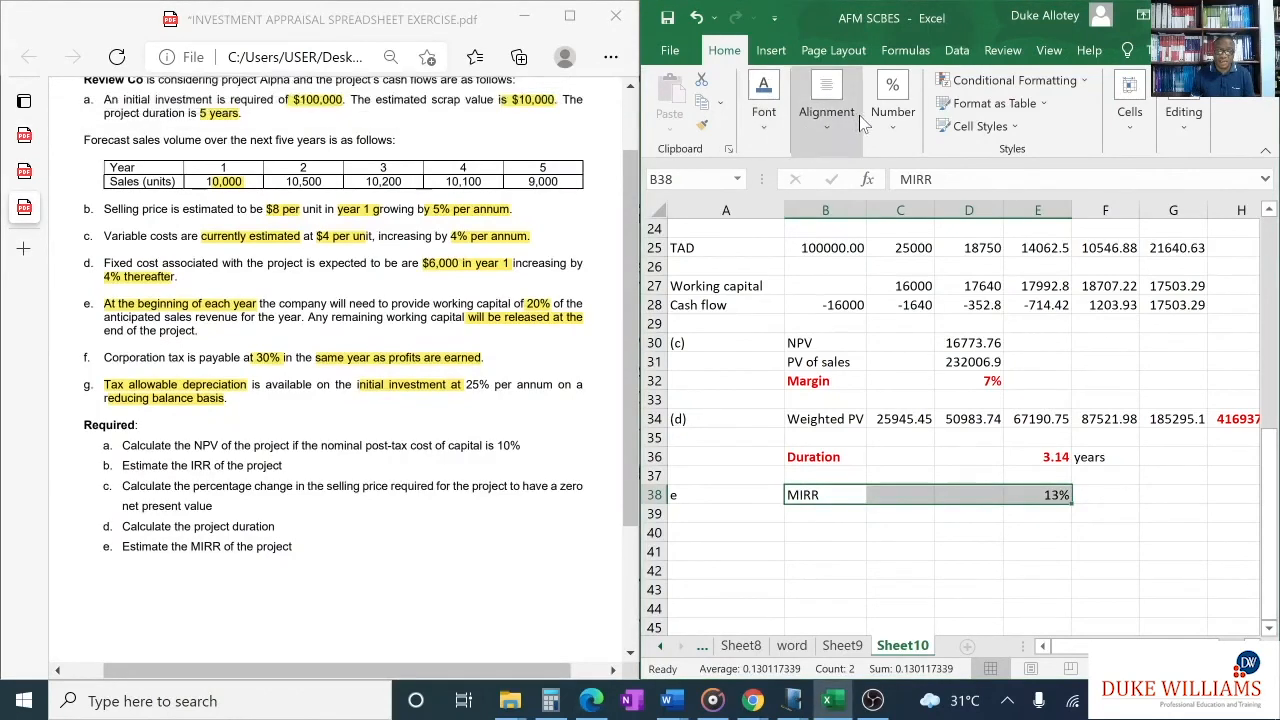
left_click(764, 108)
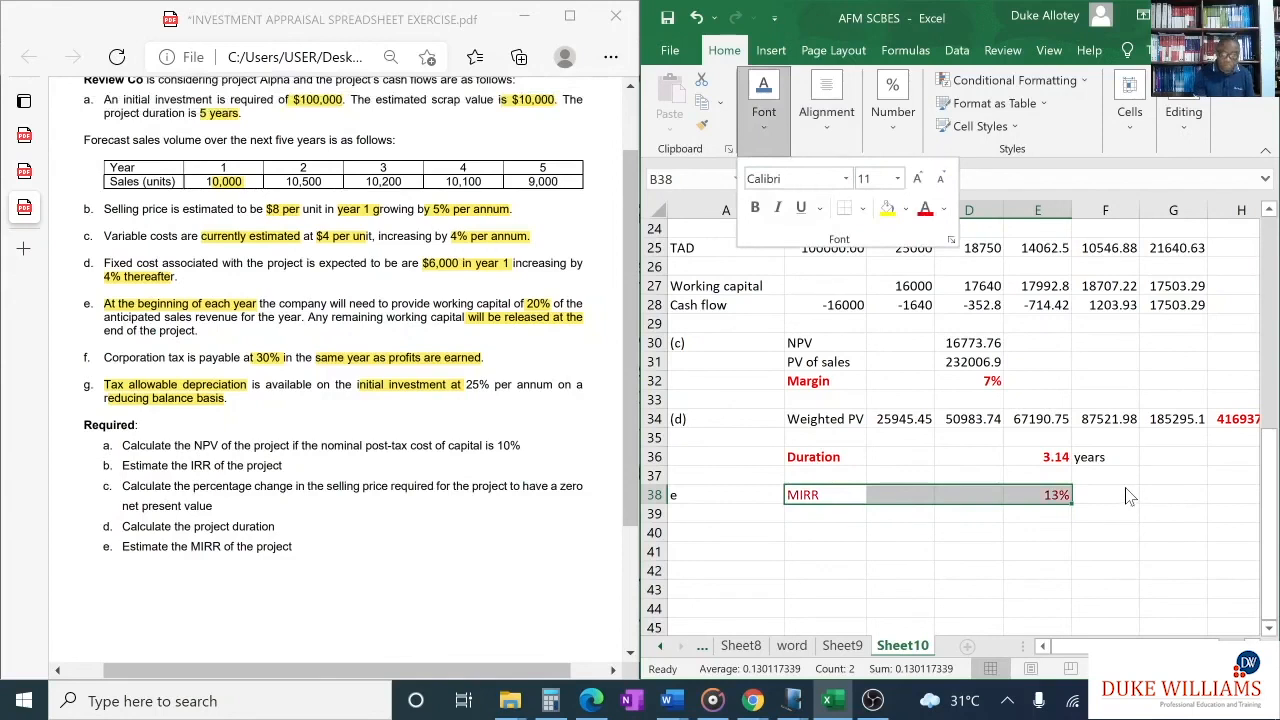
left_click(1091, 445)
key("ctrl+b")
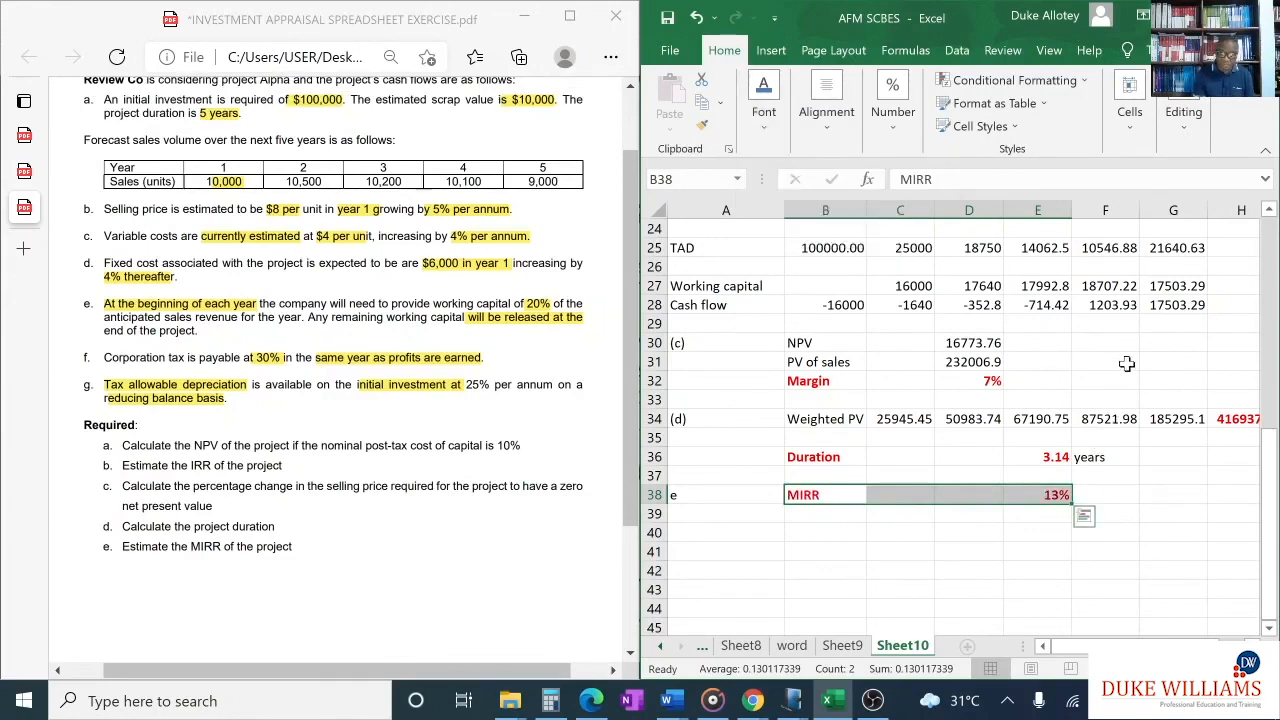
- Review the NPV result in B19 and the IRR result in G17 against the exercise requirements
left_click(962, 325)
scroll(848, 393, "up", 2)
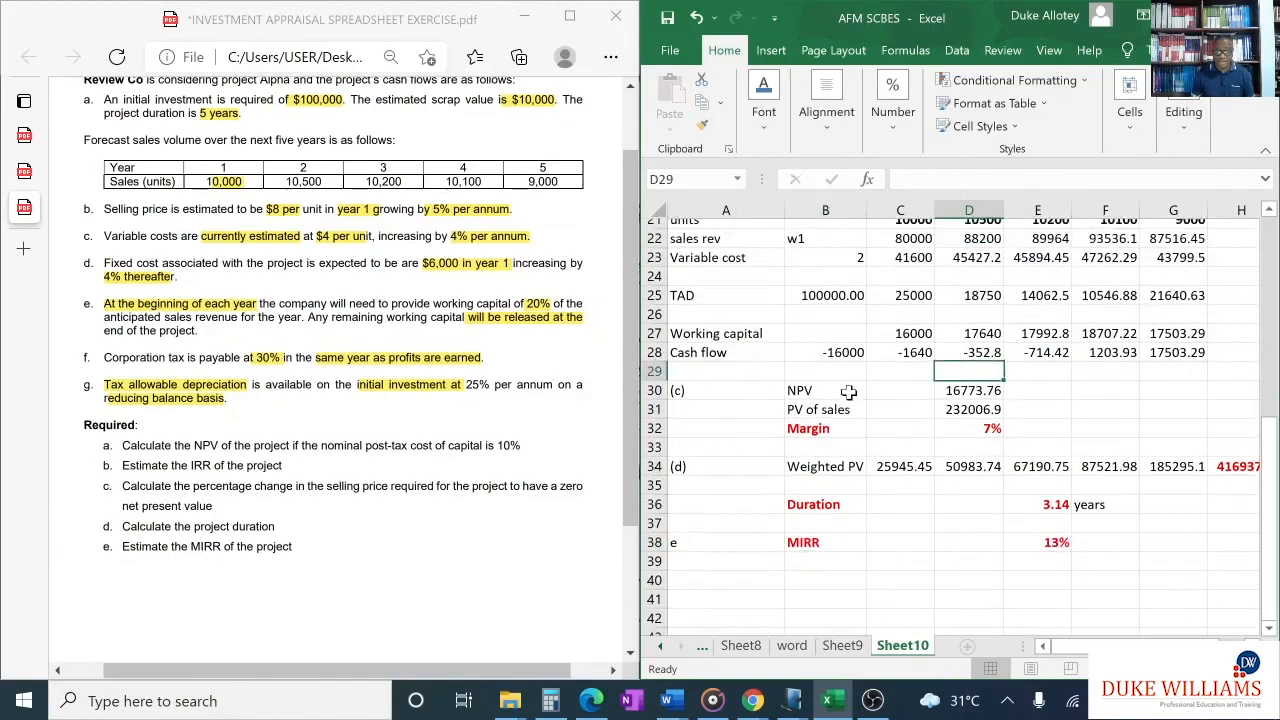
scroll(848, 393, "up", 3)
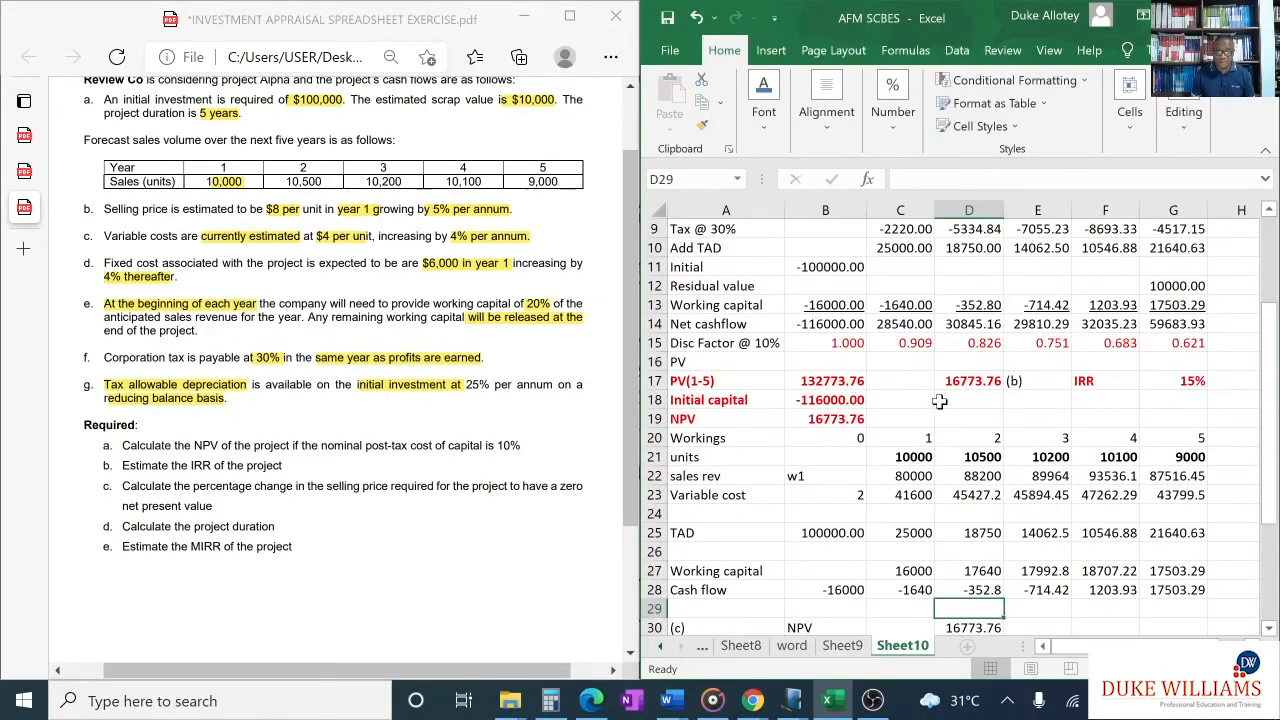
left_click(830, 420)
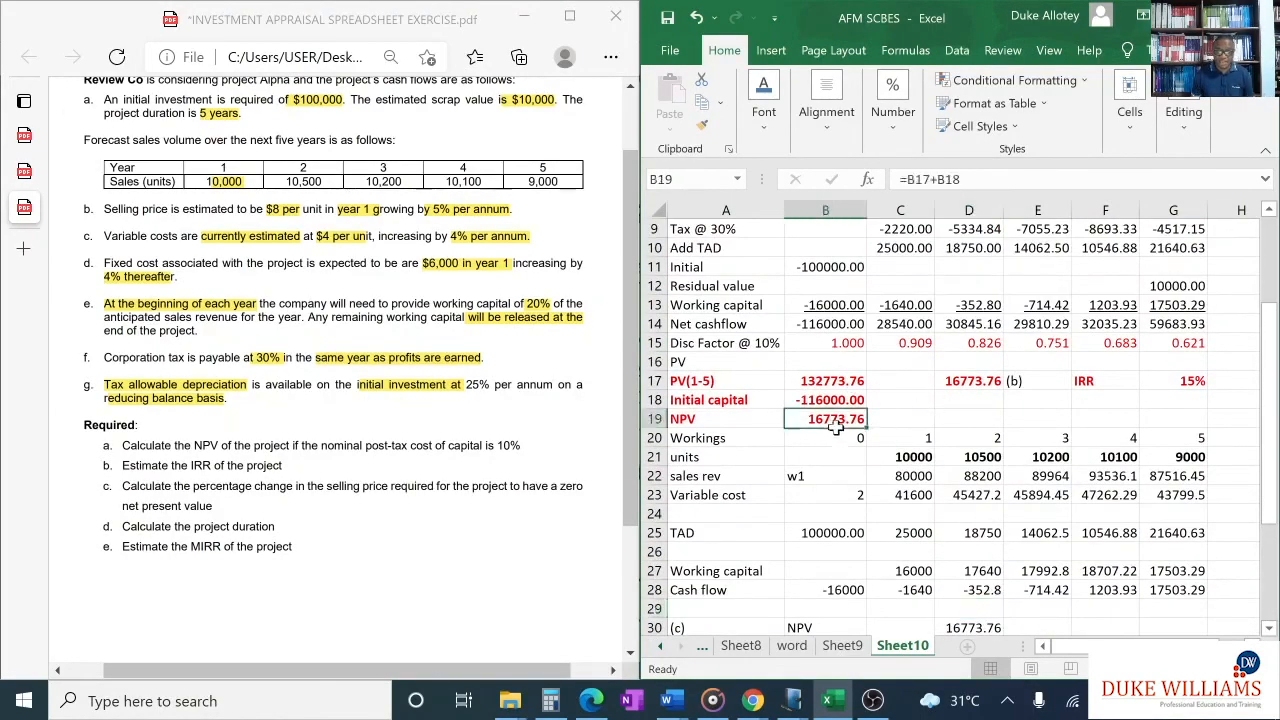
left_click(1193, 381)
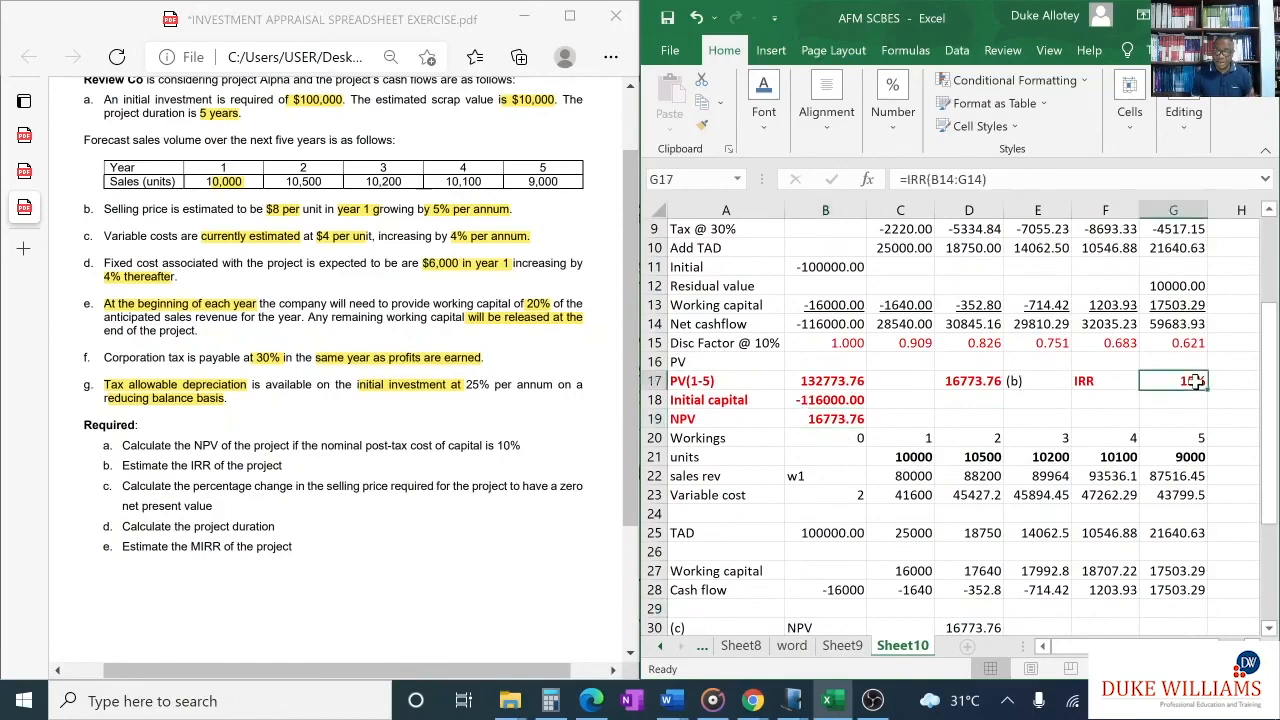
- Review the duration result in E36 and the MIRR result in E38, and look back over the cash flow appraisal against the exercise text
scroll(1195, 381, "down", 4)
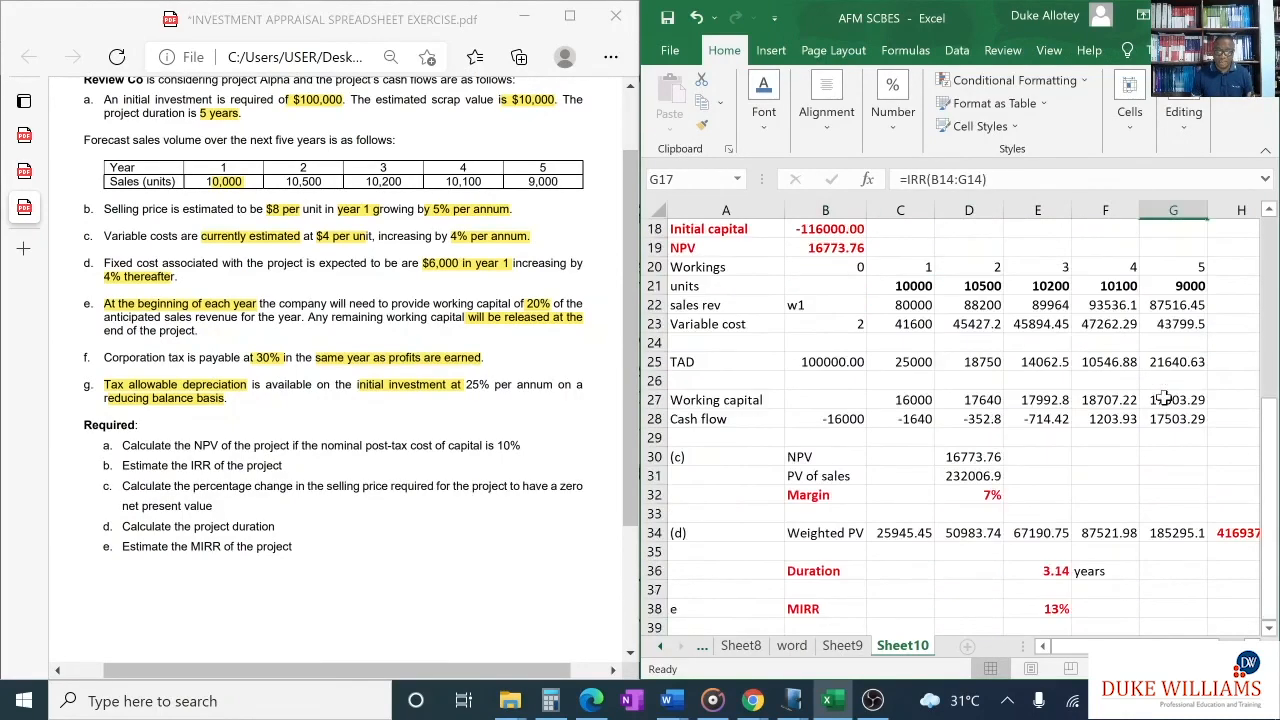
left_click(1060, 513)
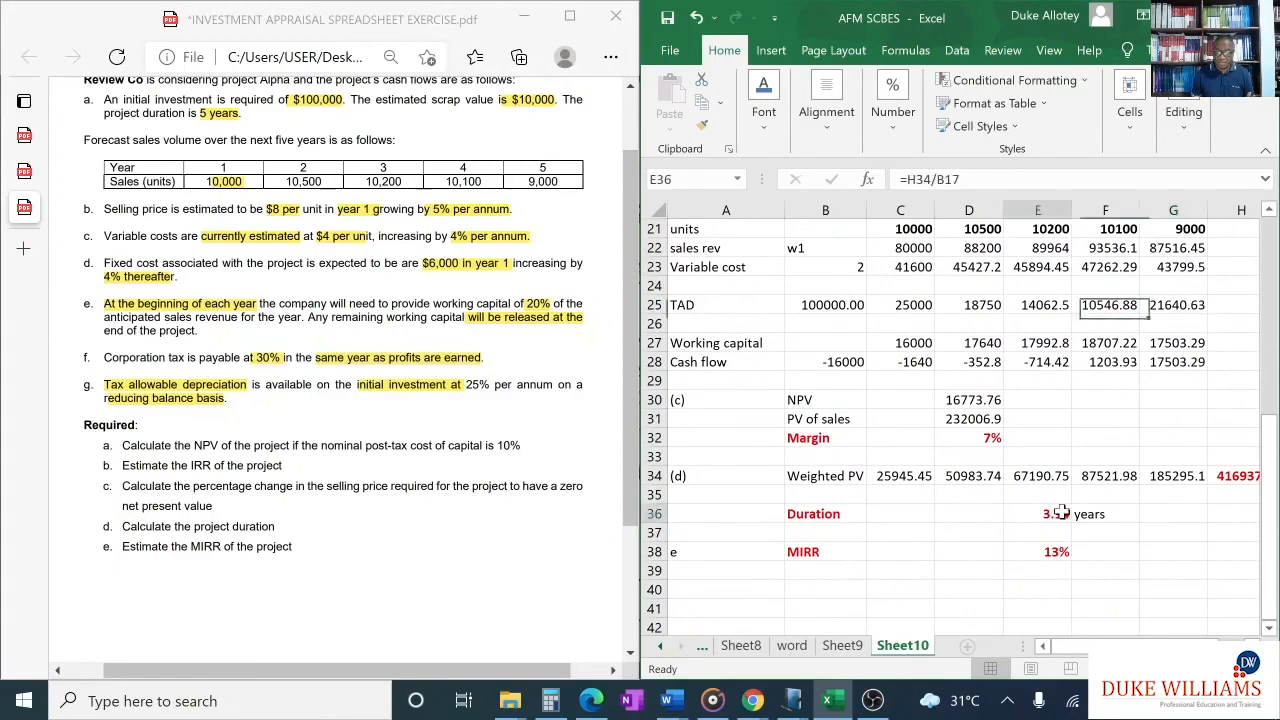
left_click(1055, 548)
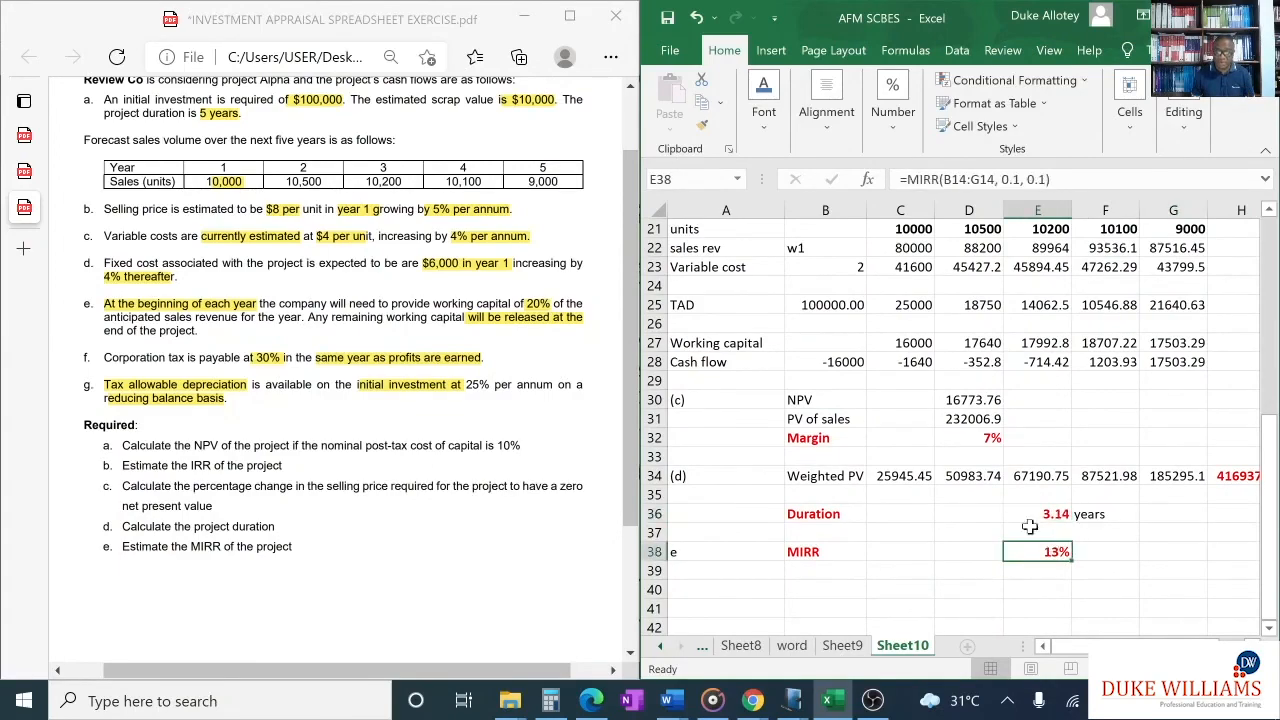
scroll(1003, 476, "up", 6)
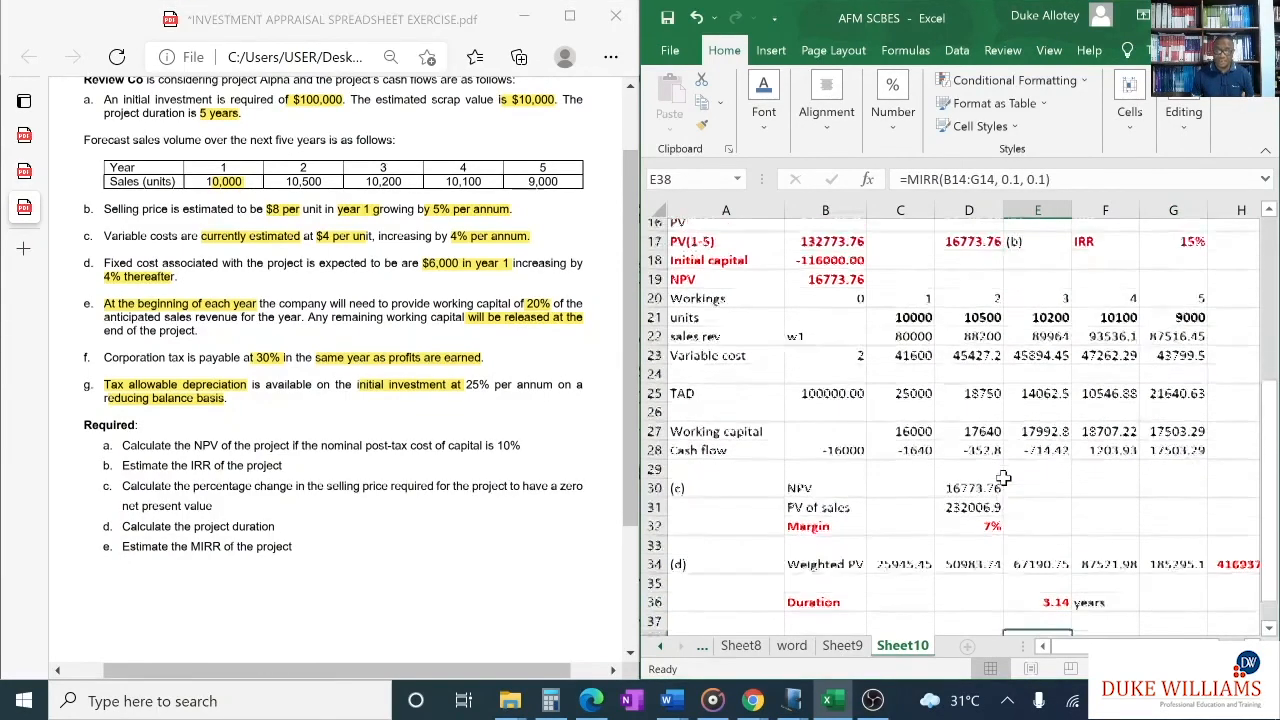
scroll(1003, 476, "up", 1)
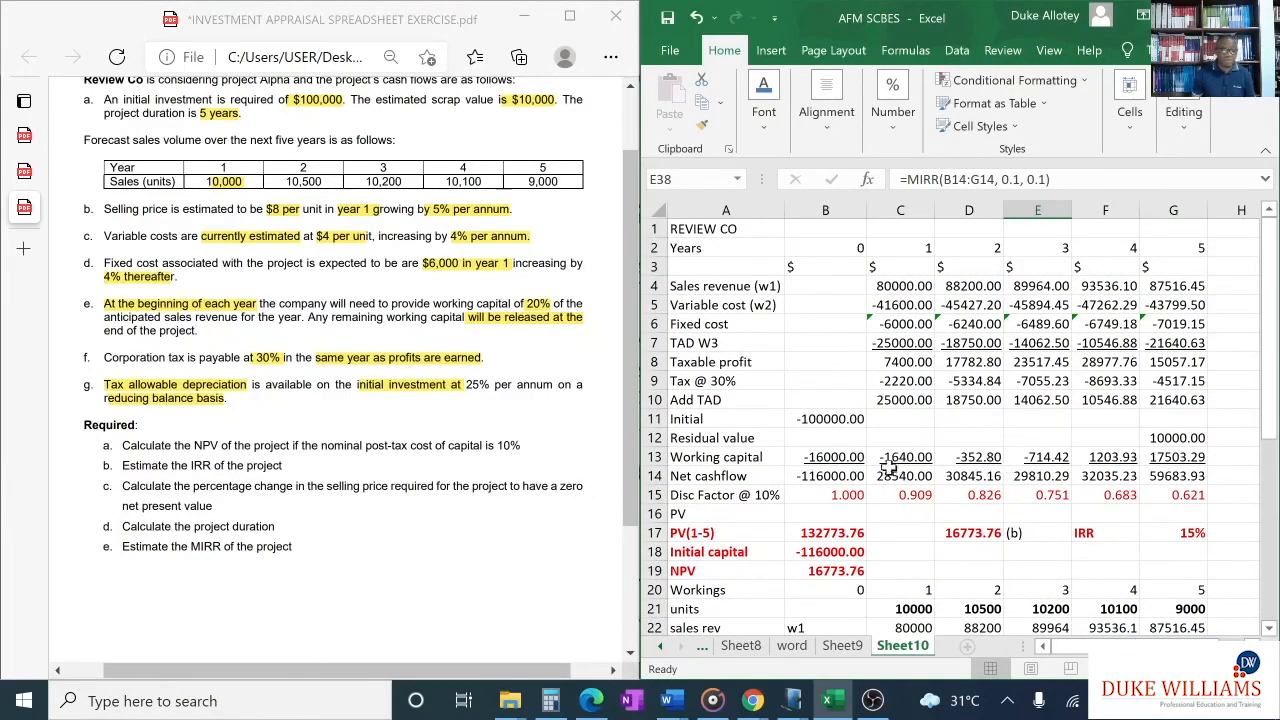
scroll(200, 335, "up", 2)
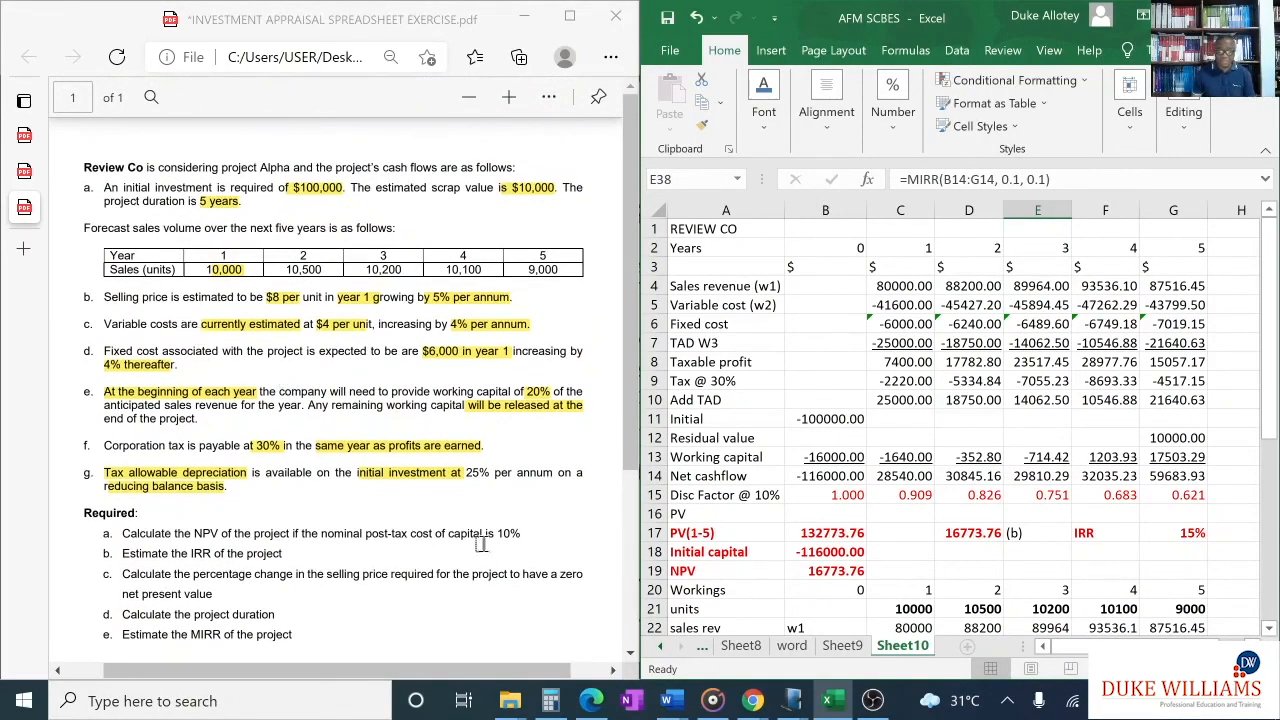
scroll(966, 540, "down", 1)
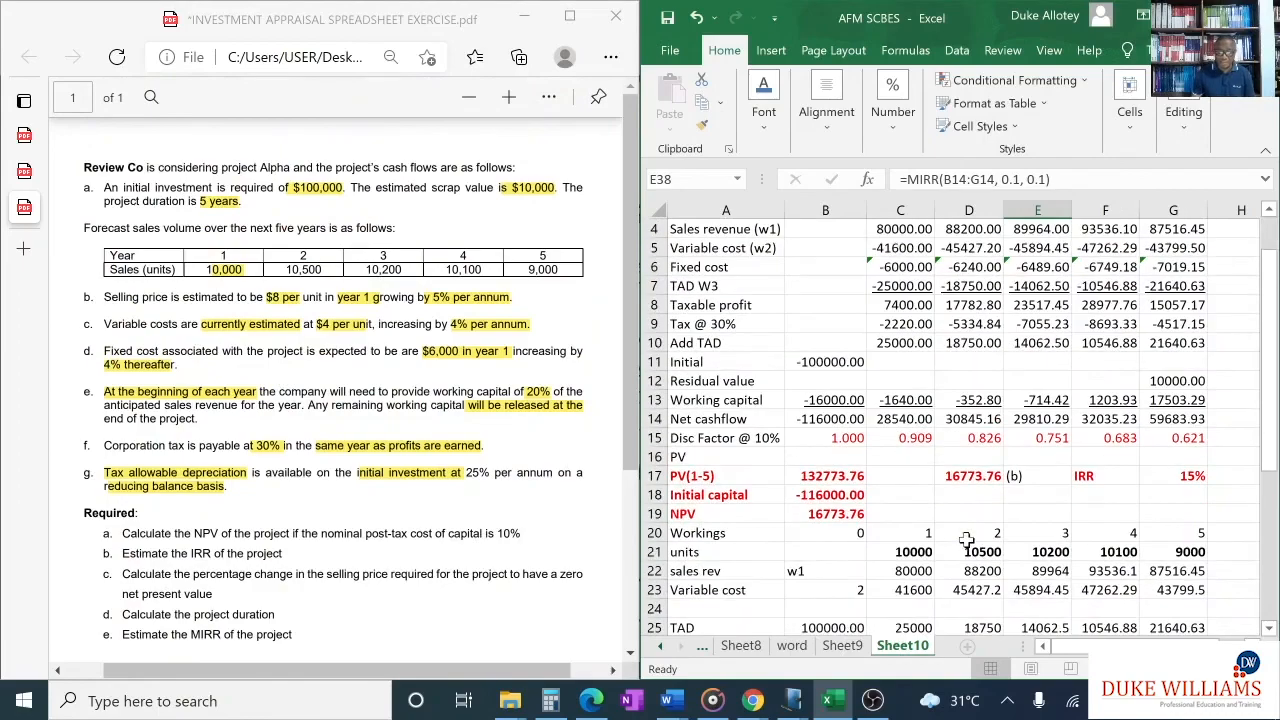